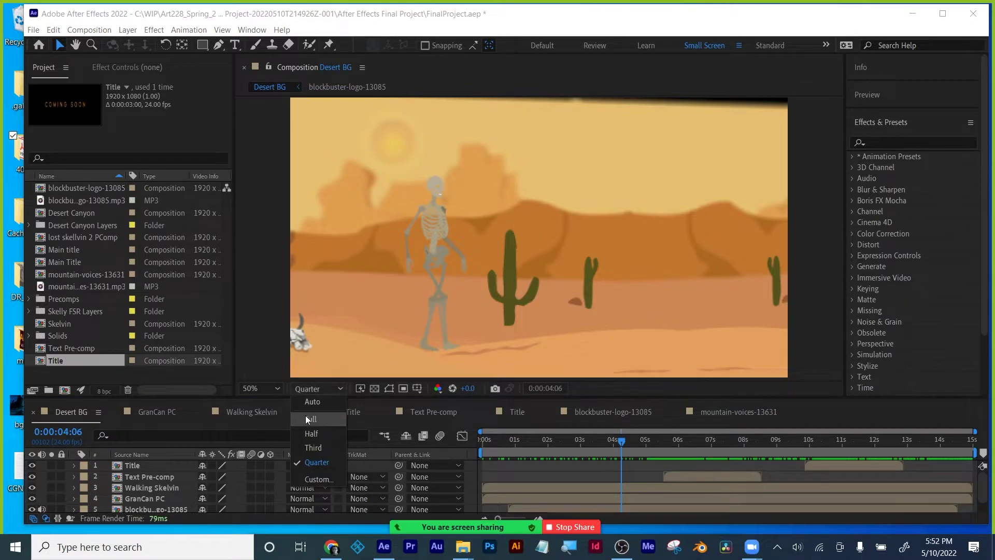
Set the Desert BG composition's preview resolution to Full and move the playhead to 0:00:02:02.
{"action": "left_click_drag", "start_coordinate": [623, 450], "coordinate": [583, 449]}
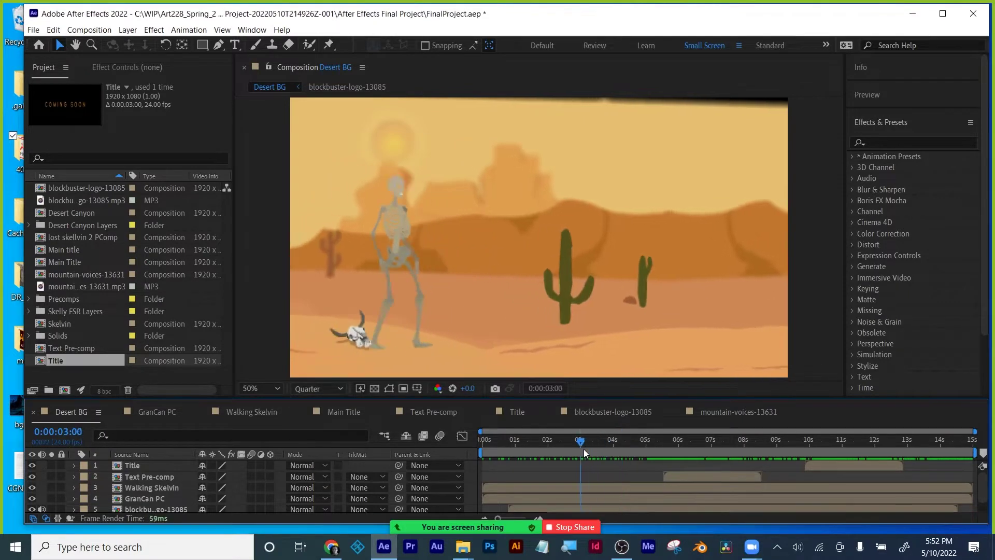
{"action": "left_click", "coordinate": [331, 390]}
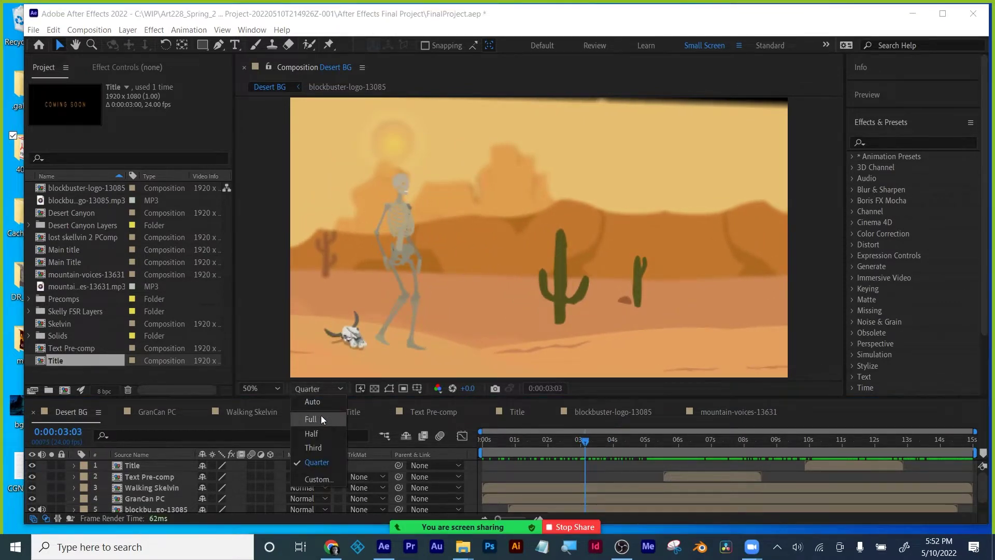
{"action": "left_click", "coordinate": [321, 415]}
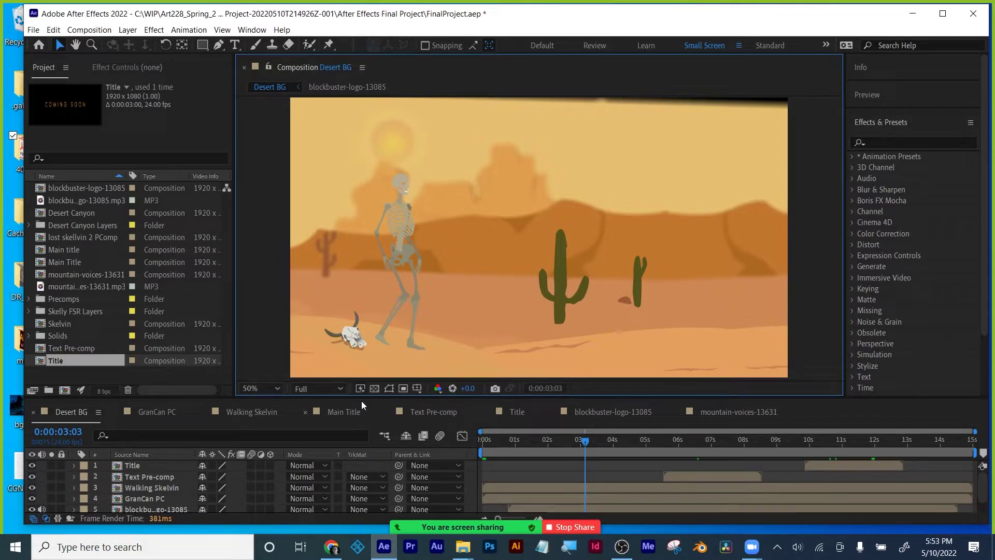
{"action": "left_click_drag", "start_coordinate": [585, 442], "coordinate": [552, 445]}
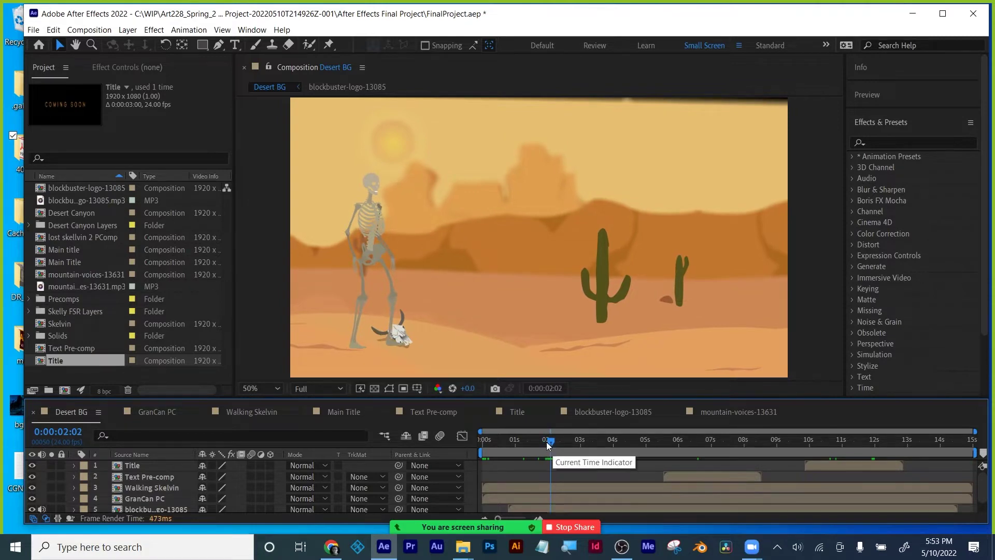
Open the Walking Skelvin pre-comp from the Desert BG layers, resizing the timeline so the whole skeleton fits in view.
{"action": "left_click_drag", "start_coordinate": [251, 401], "coordinate": [252, 324]}
{"action": "left_click", "coordinate": [125, 383]}
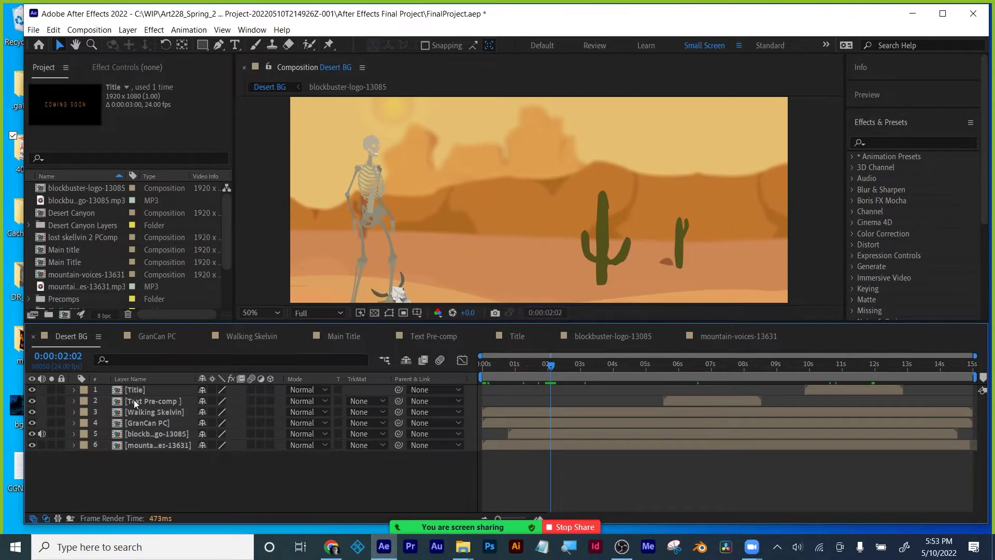
{"action": "left_click", "coordinate": [134, 400]}
{"action": "left_click", "coordinate": [151, 70]}
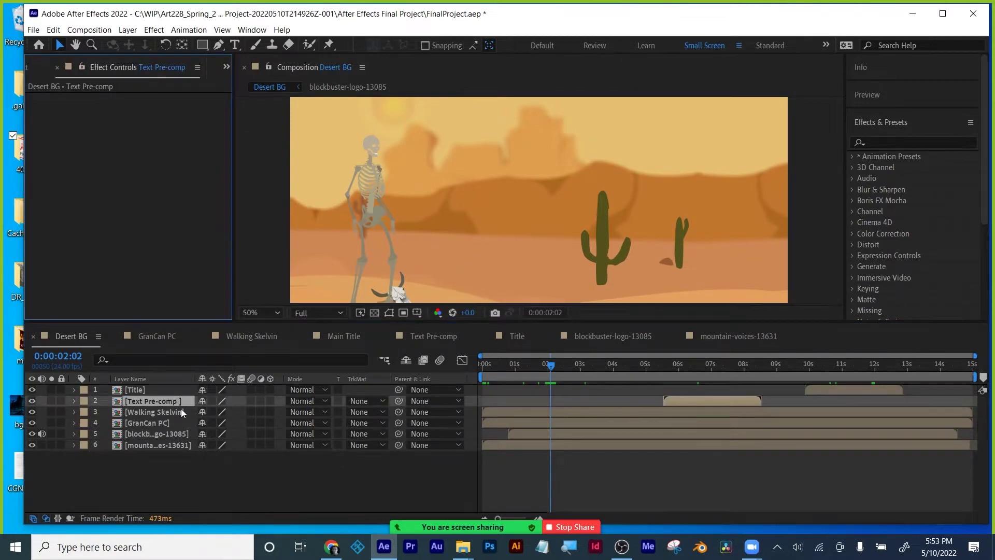
{"action": "left_click", "coordinate": [154, 413]}
{"action": "left_click", "coordinate": [153, 423]}
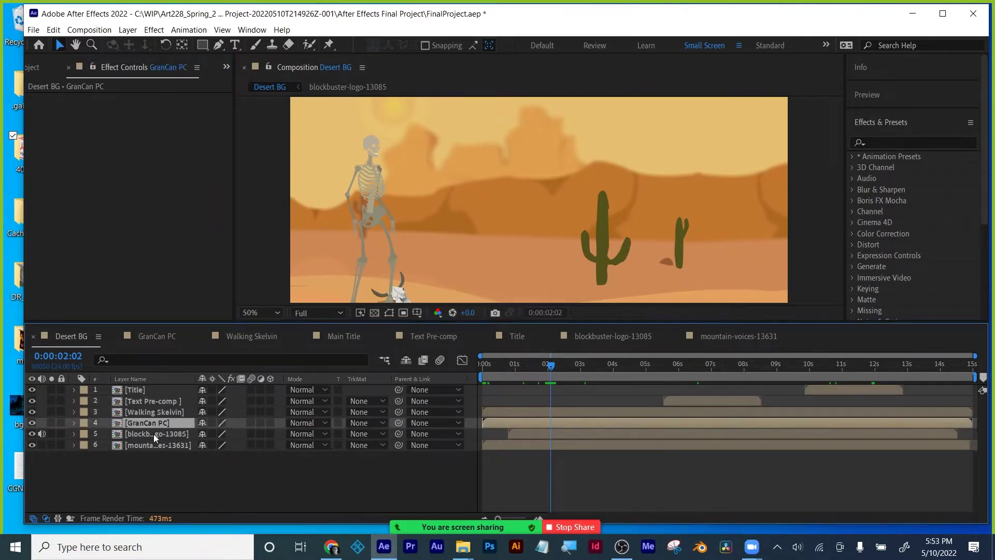
{"action": "left_click", "coordinate": [154, 437]}
{"action": "double_click", "coordinate": [152, 411]}
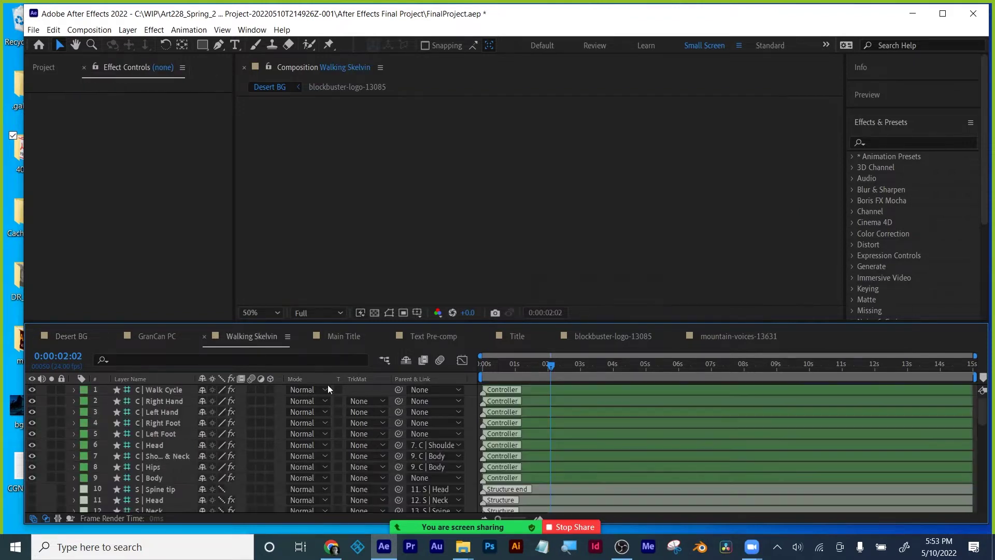
{"action": "left_click_drag", "start_coordinate": [485, 322], "coordinate": [486, 357]}
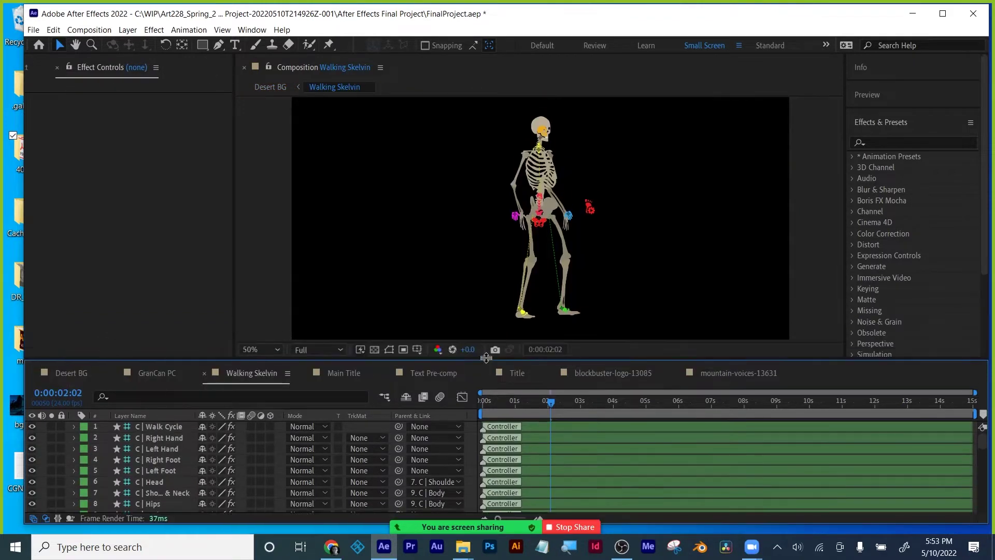
Keyframe the C | Walk Cycle layer's General motion at 0:00:02:02 and at the start of the timeline, both at 100%.
{"action": "left_click", "coordinate": [163, 424]}
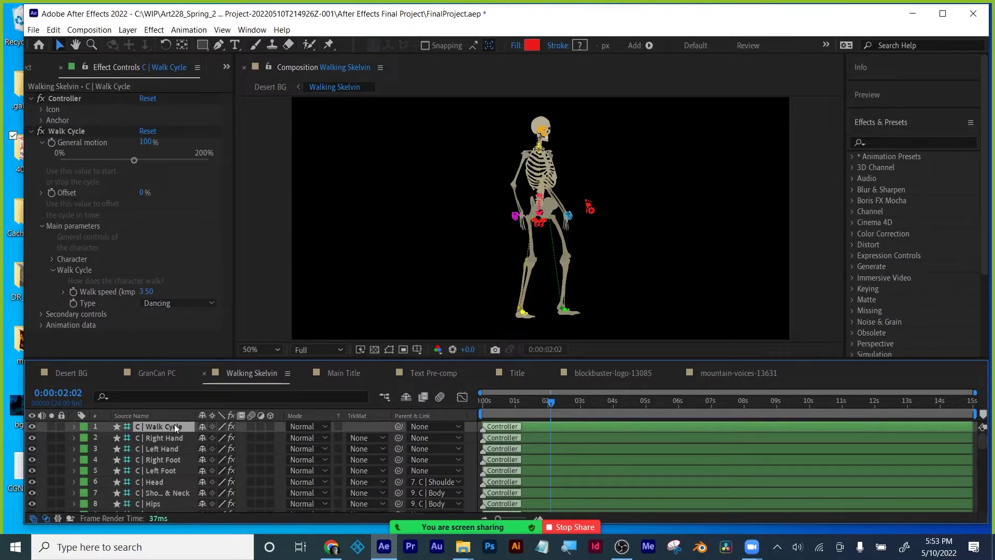
{"action": "left_click", "coordinate": [51, 142]}
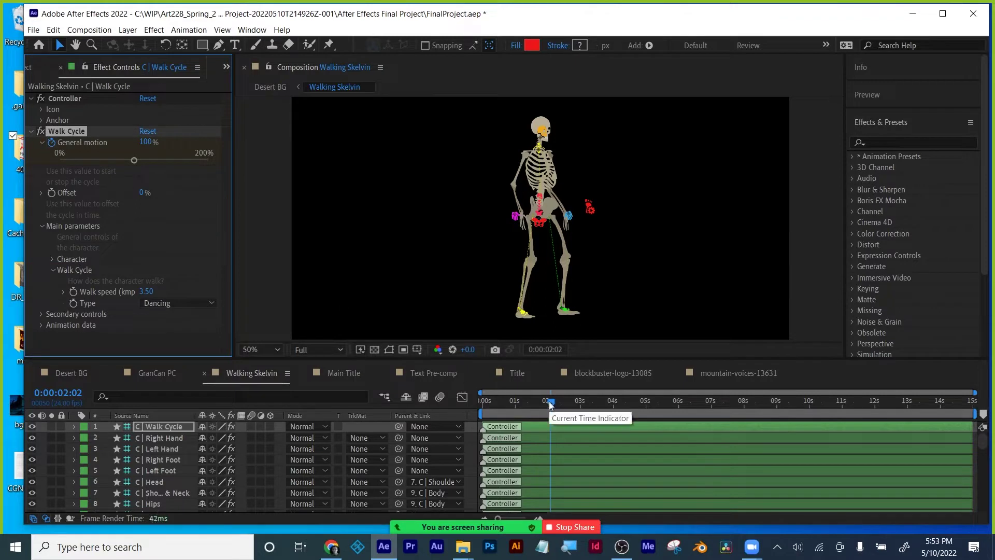
{"action": "left_click_drag", "start_coordinate": [550, 402], "coordinate": [464, 402]}
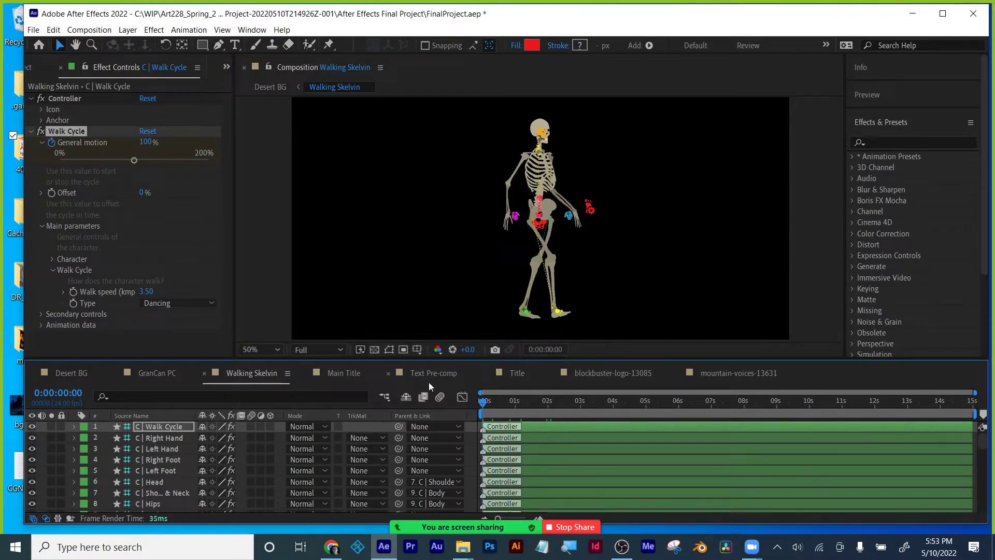
{"action": "key", "text": "u"}
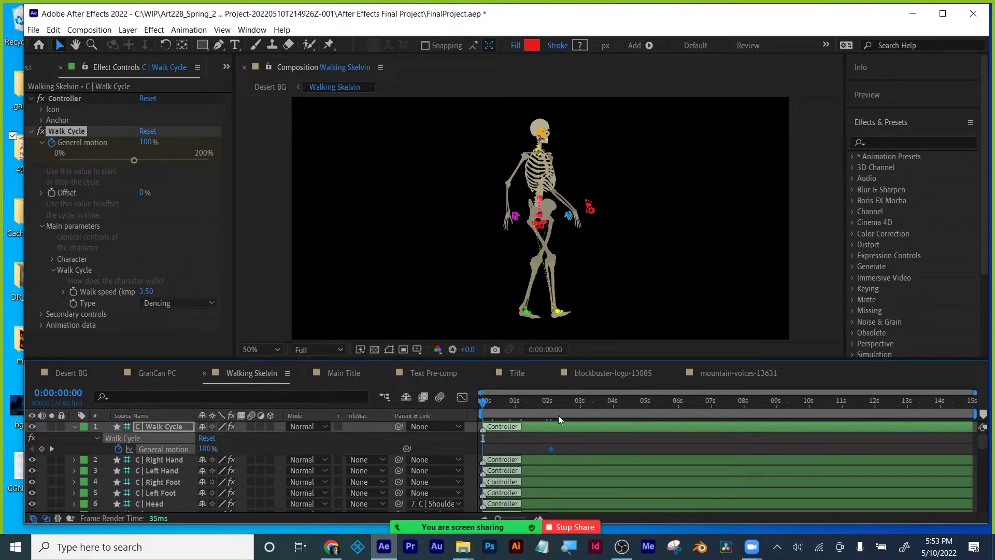
{"action": "left_click", "coordinate": [41, 448]}
{"action": "left_click", "coordinate": [52, 449]}
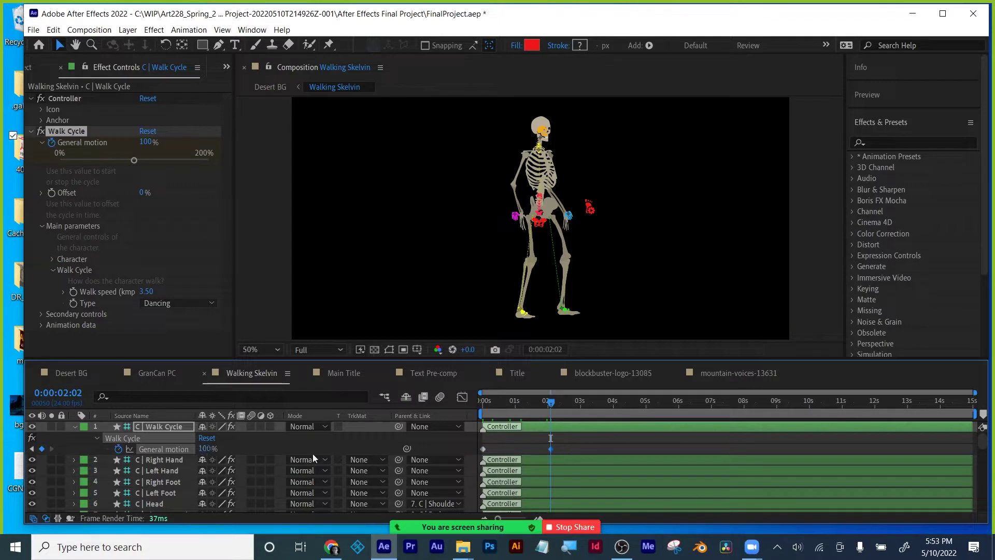
Set the Walk Cycle's General motion to 0% at the 0:00:02:02 keyframe.
{"action": "left_click", "coordinate": [206, 449]}
{"action": "type", "text": "0"}
{"action": "key", "text": "Return"}
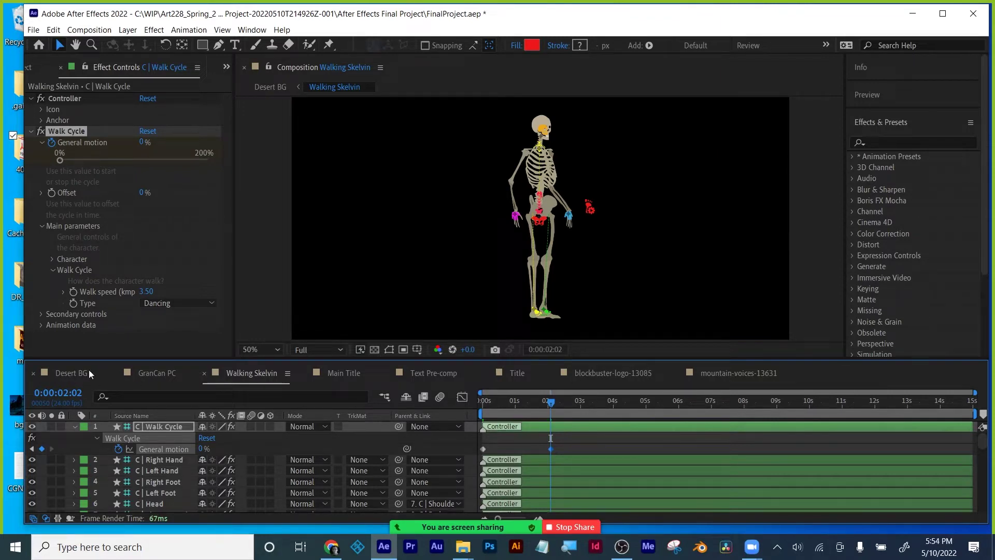
Return to the Desert BG composition and scrub it from the start to 0:00:02:02 at Quarter preview resolution.
{"action": "left_click", "coordinate": [357, 368]}
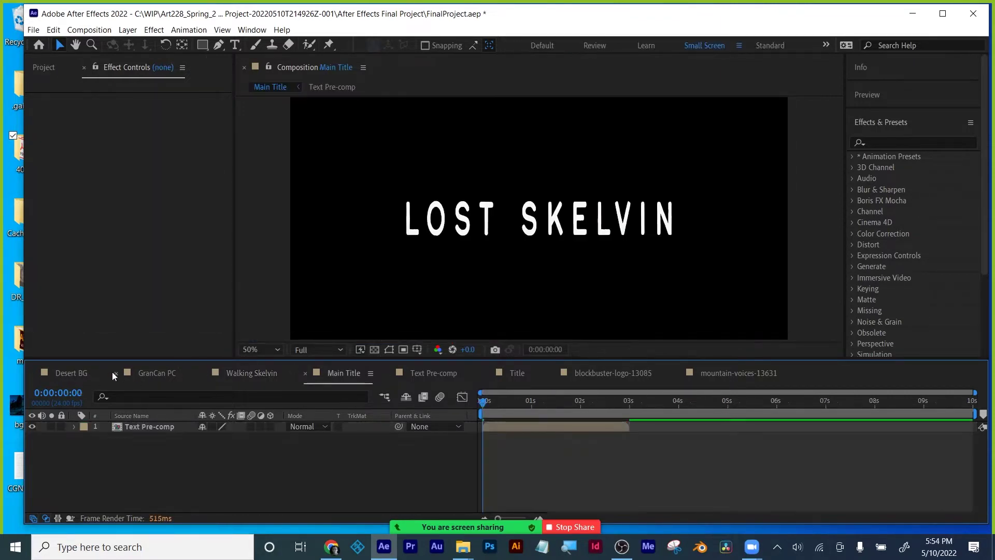
{"action": "left_click", "coordinate": [75, 374]}
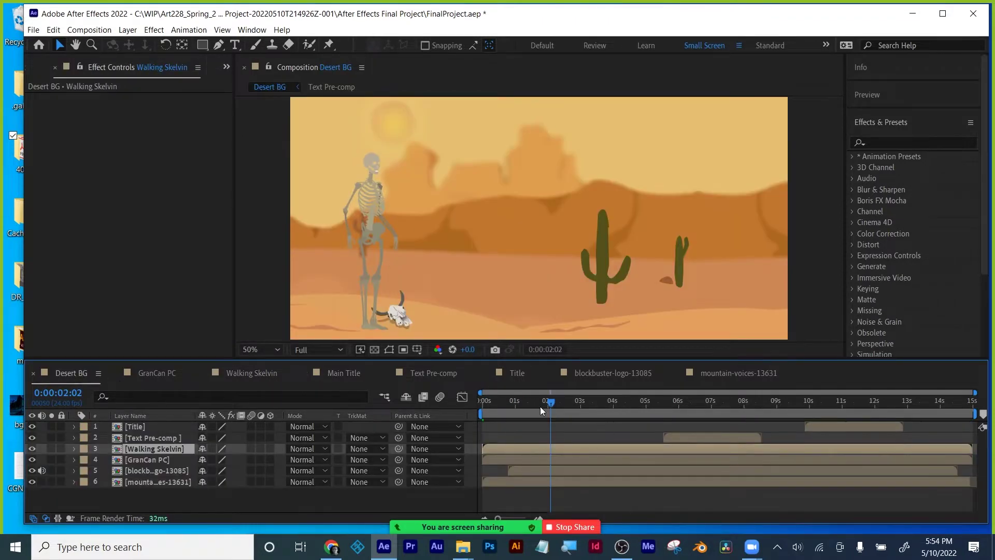
{"action": "left_click_drag", "start_coordinate": [554, 403], "coordinate": [417, 414]}
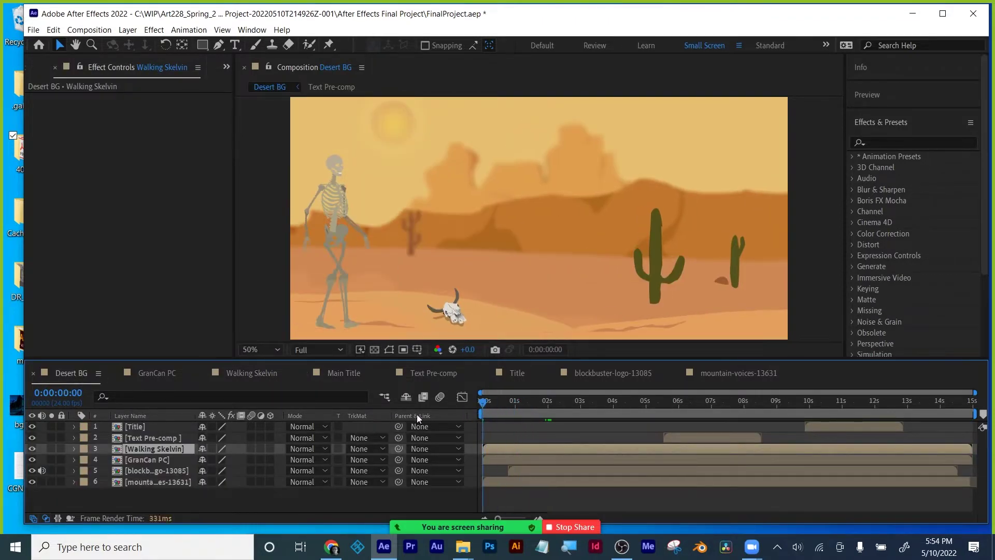
{"action": "left_click", "coordinate": [309, 348]}
{"action": "left_click", "coordinate": [317, 424]}
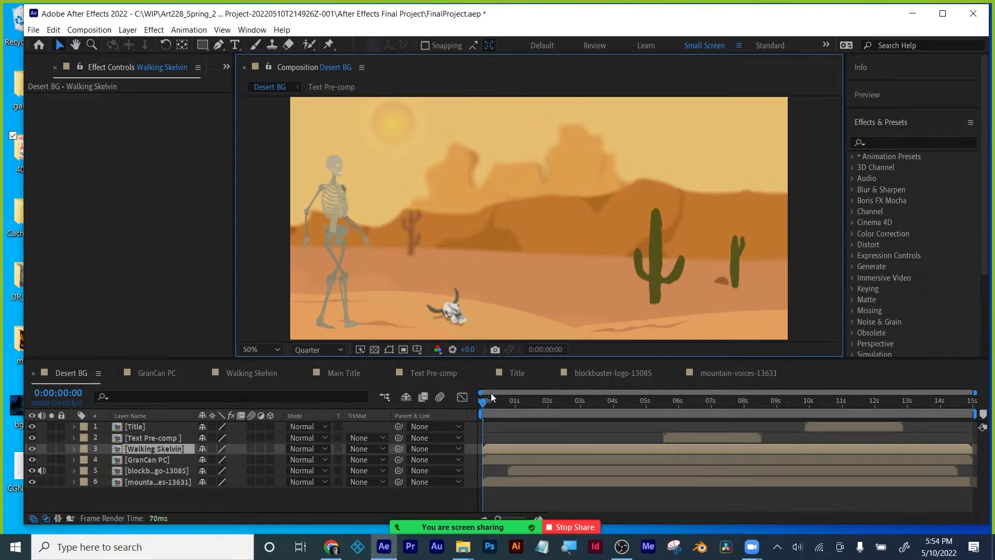
{"action": "left_click_drag", "start_coordinate": [490, 402], "coordinate": [550, 410]}
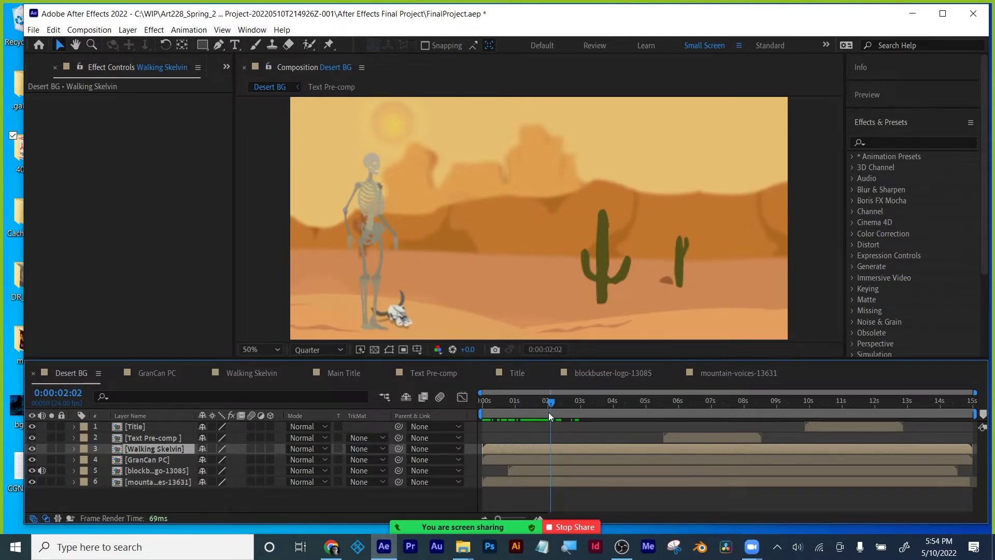
Open the GranCan PC pre-comp from Desert BG and reveal the keyframed properties of its Camera 1 layer.
{"action": "left_click", "coordinate": [144, 461]}
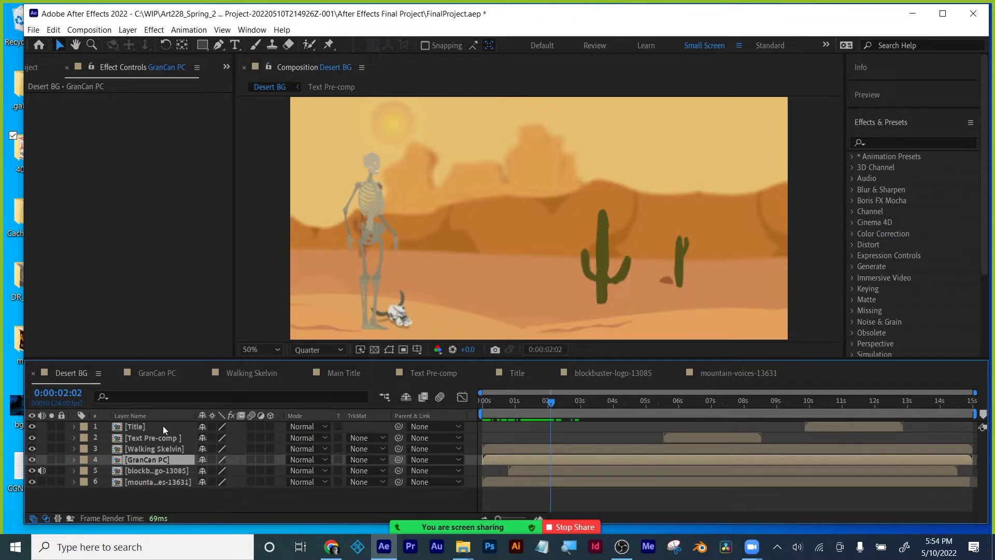
{"action": "left_click", "coordinate": [151, 503]}
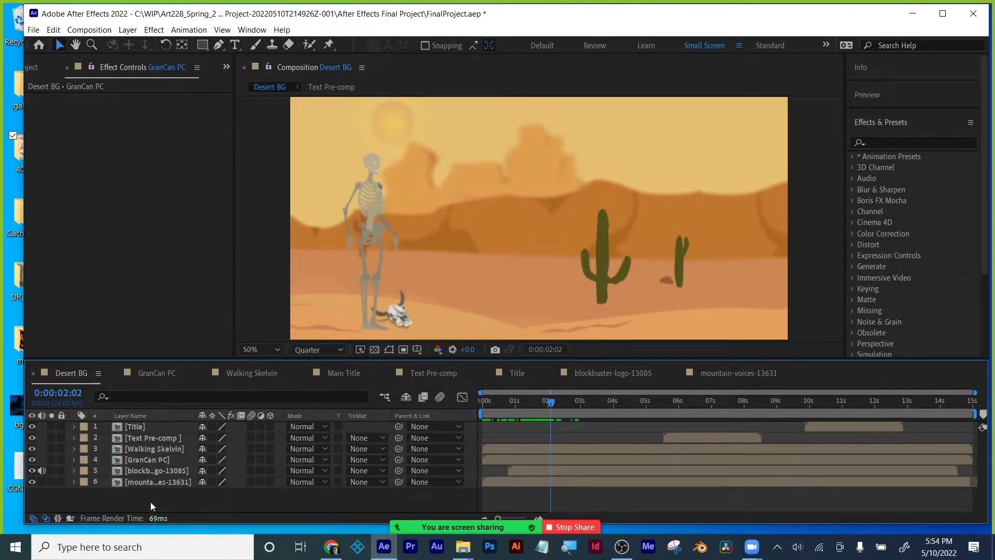
{"action": "double_click", "coordinate": [145, 460]}
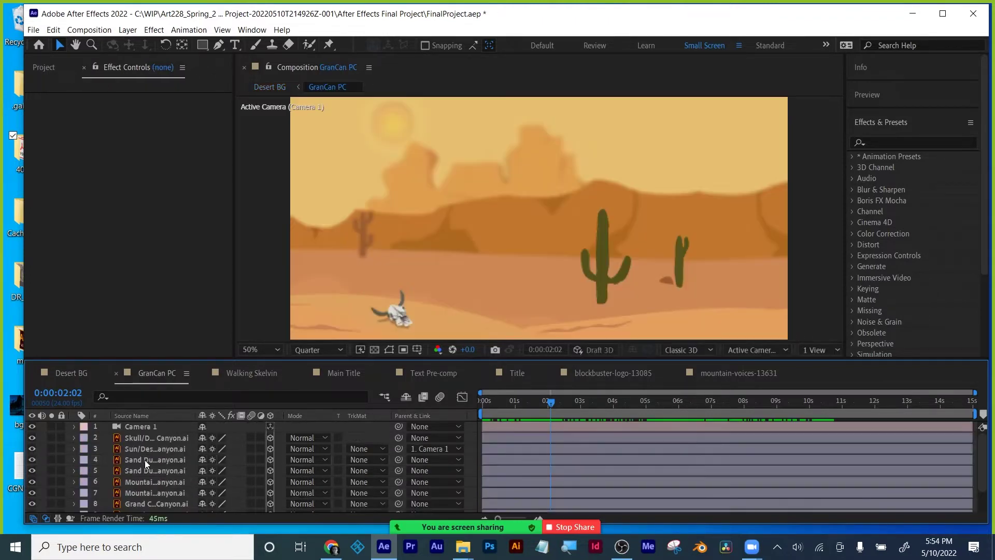
{"action": "left_click_drag", "start_coordinate": [203, 359], "coordinate": [203, 274]}
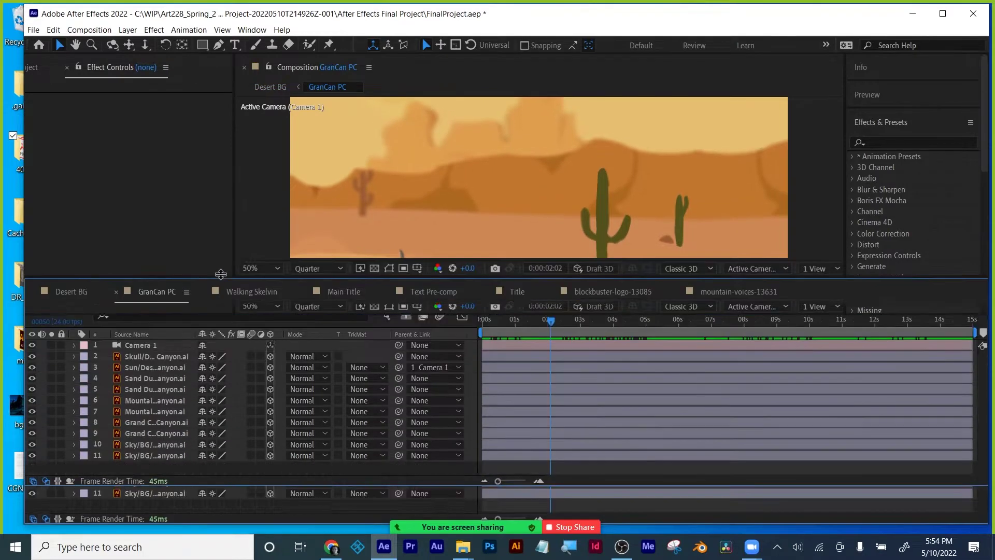
{"action": "left_click", "coordinate": [135, 344]}
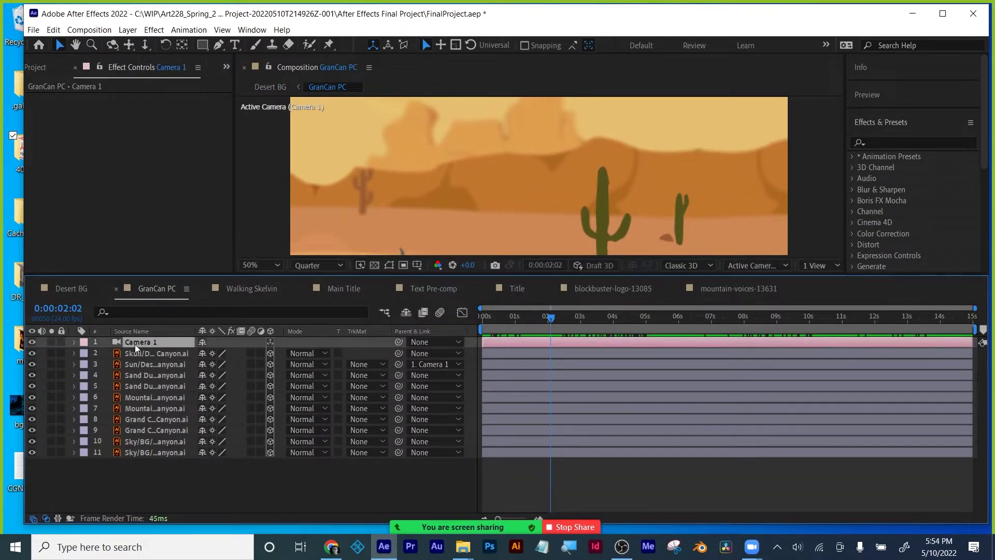
{"action": "key", "text": "u"}
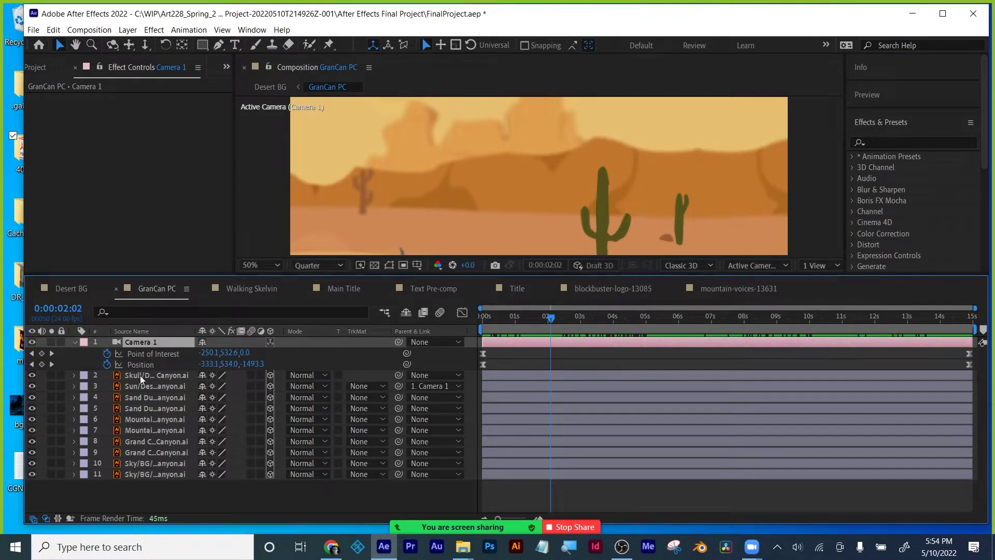
Add a Position keyframe to Camera 1 at 0:00:02:02 and turn it into a hold keyframe.
{"action": "left_click", "coordinate": [43, 365]}
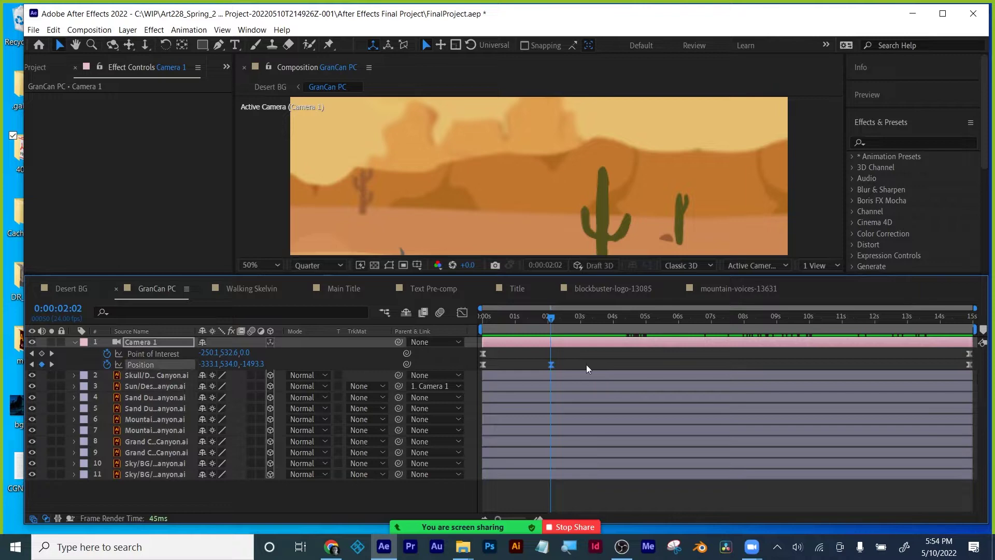
{"action": "right_click", "coordinate": [551, 365]}
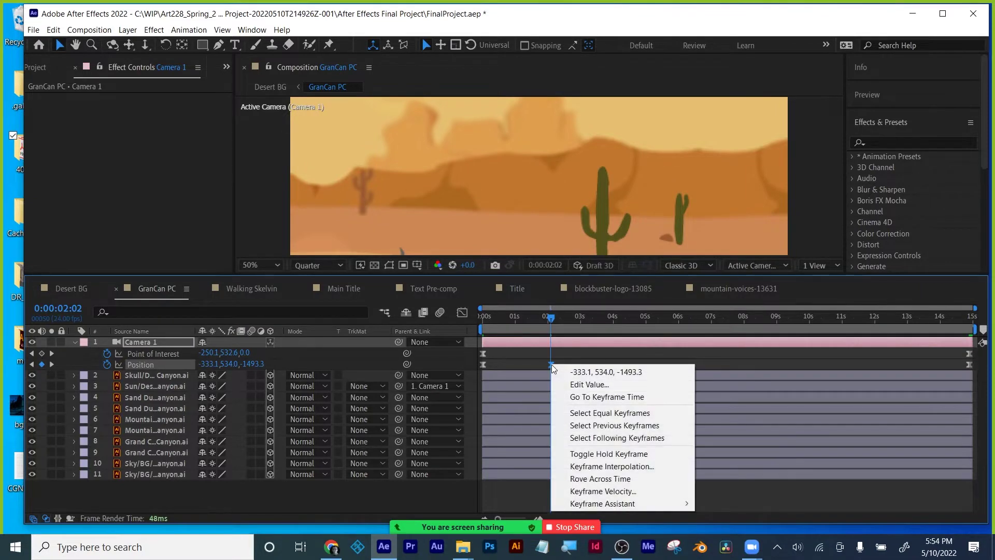
{"action": "left_click", "coordinate": [585, 453]}
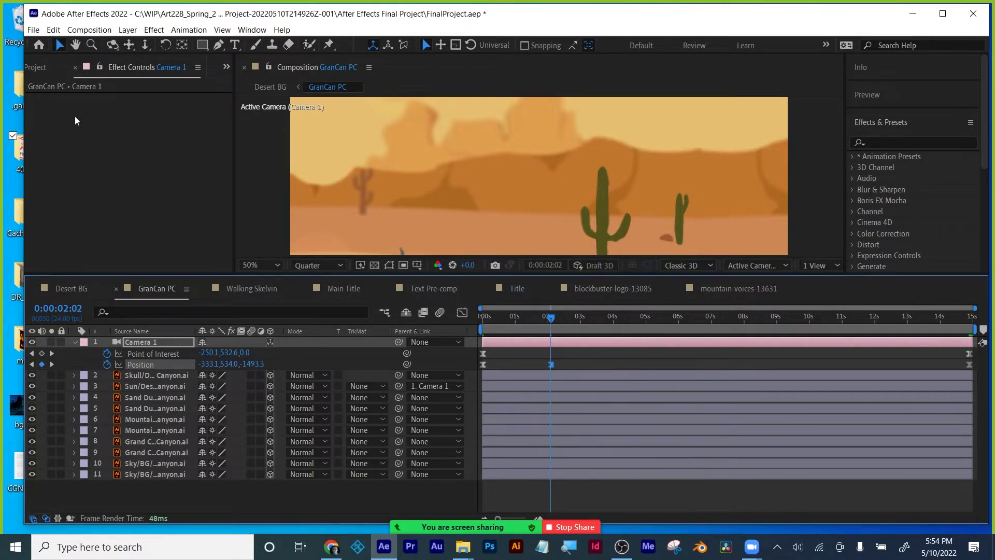
Save the project under the new file name FinalProject_MW in the same folder.
{"action": "left_click", "coordinate": [35, 31]}
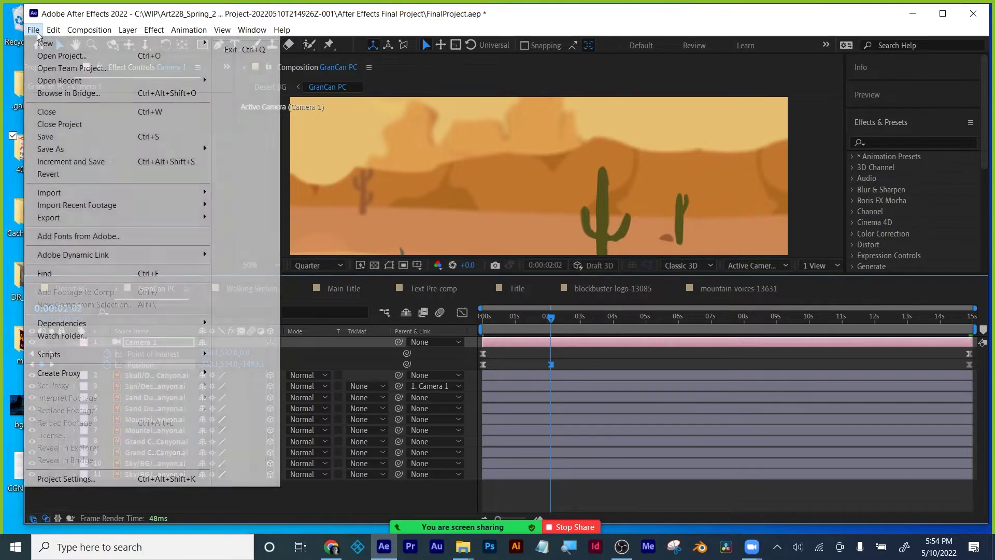
{"action": "mouse_move", "coordinate": [72, 150]}
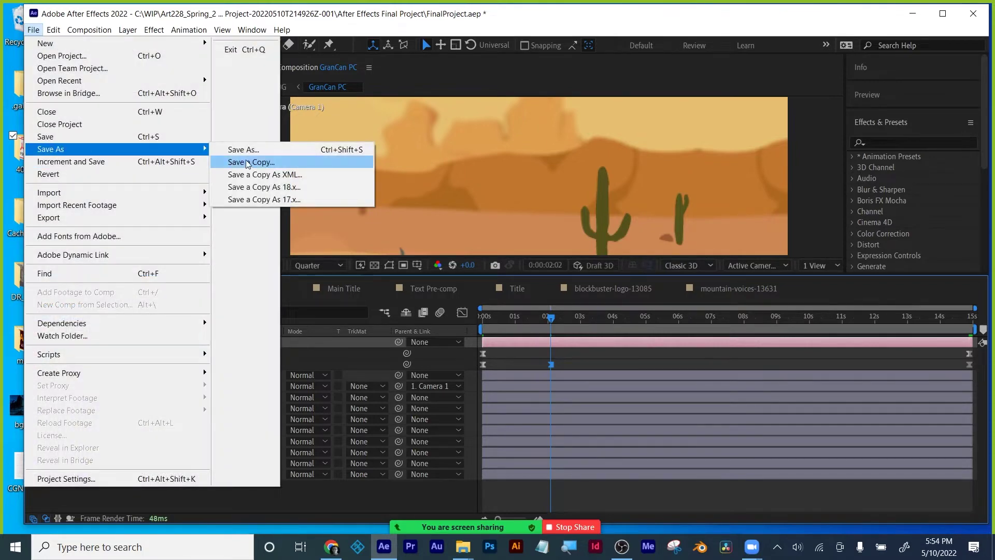
{"action": "left_click", "coordinate": [248, 164]}
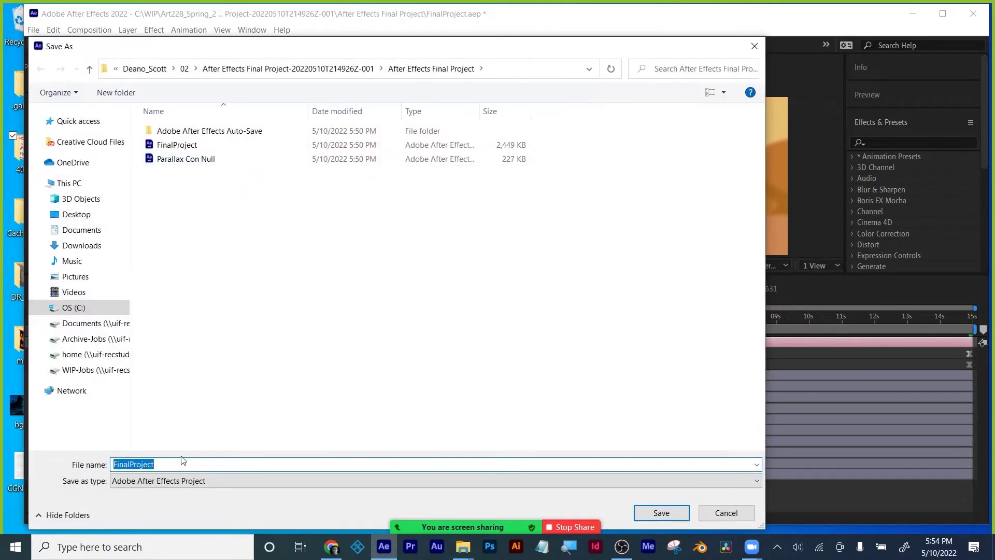
{"action": "left_click", "coordinate": [182, 460]}
{"action": "type", "text": "_MW"}
{"action": "left_click", "coordinate": [668, 511]}
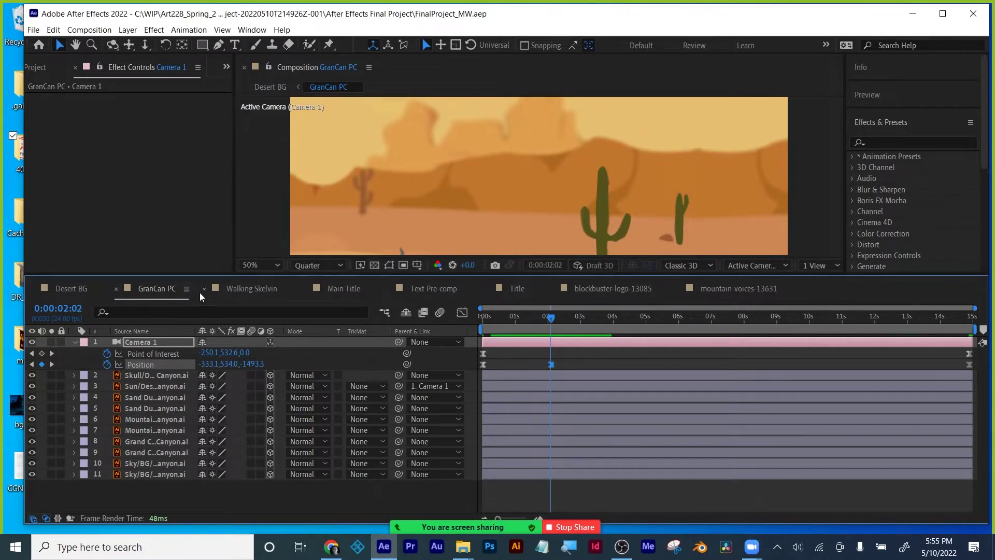
Scrub the GranCan PC timeline from 0:00:02:02 to 0:00:02:13 to check the camera hold.
{"action": "left_click_drag", "start_coordinate": [558, 358], "coordinate": [543, 369]}
{"action": "left_click", "coordinate": [574, 365]}
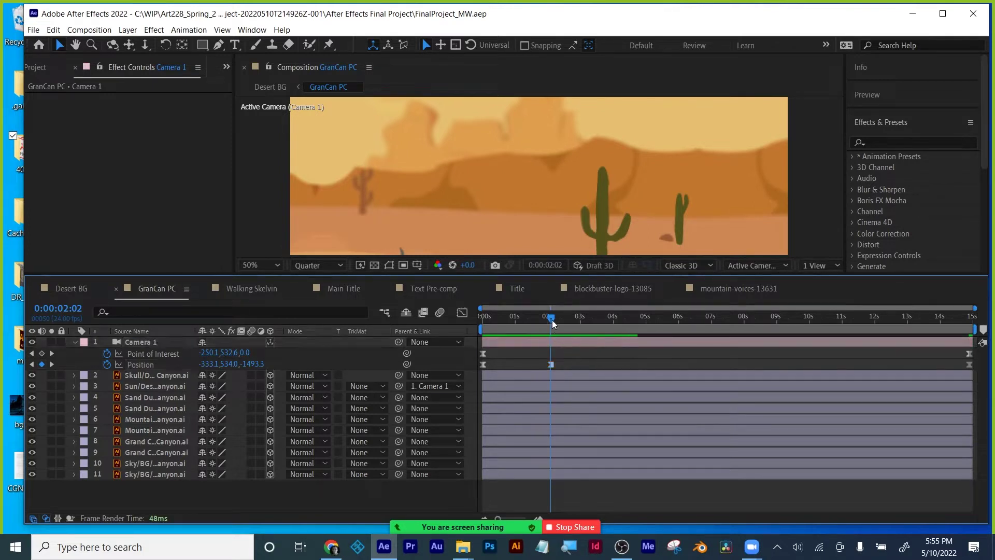
{"action": "left_click_drag", "start_coordinate": [551, 320], "coordinate": [578, 336]}
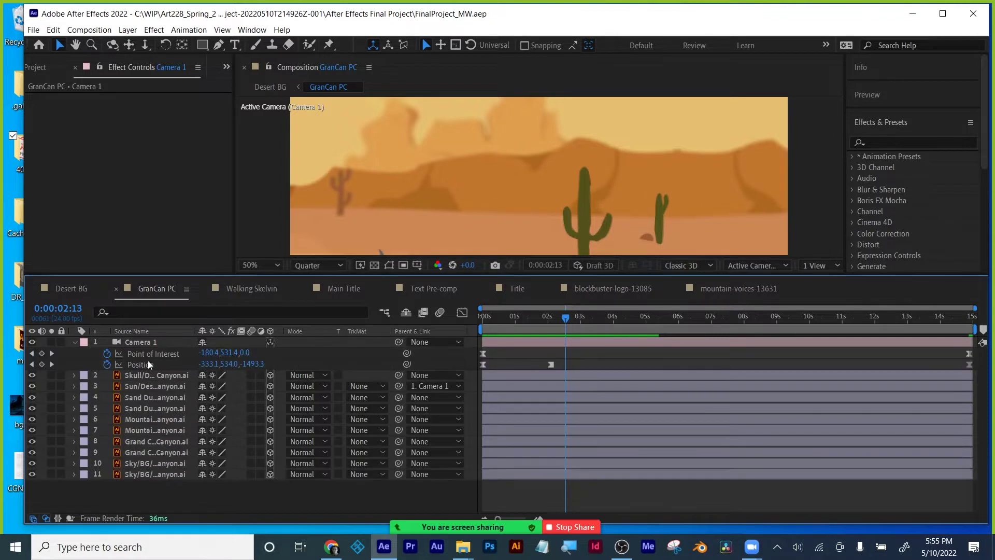
Add a Point of Interest keyframe to Camera 1 at 0:00:02:02 and turn it into a hold keyframe.
{"action": "left_click", "coordinate": [32, 364]}
{"action": "left_click", "coordinate": [41, 352]}
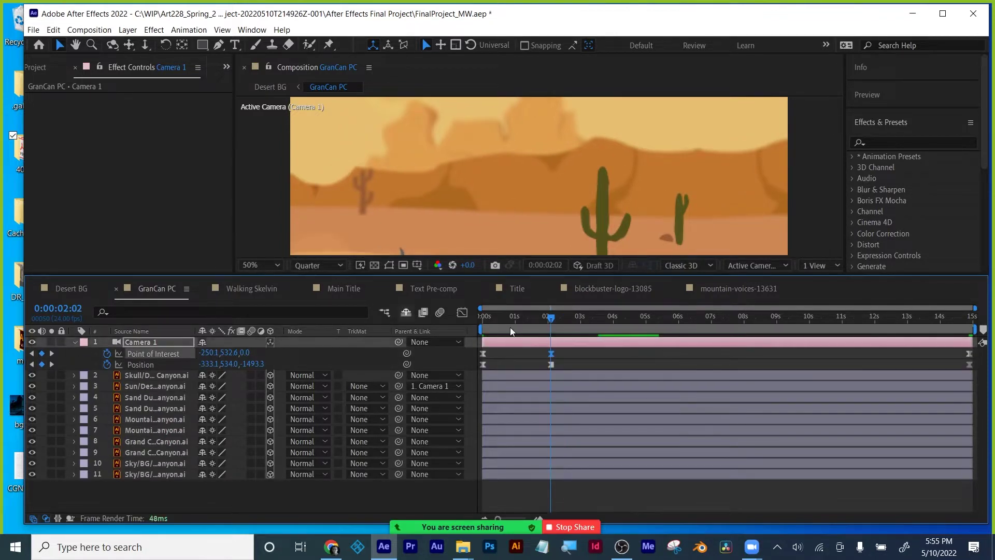
{"action": "right_click", "coordinate": [551, 354]}
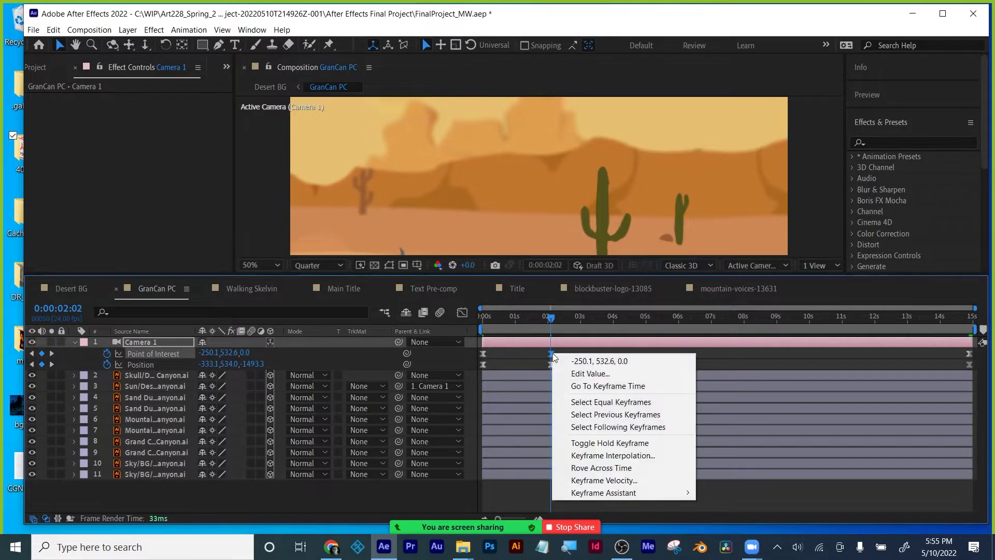
{"action": "left_click", "coordinate": [584, 444]}
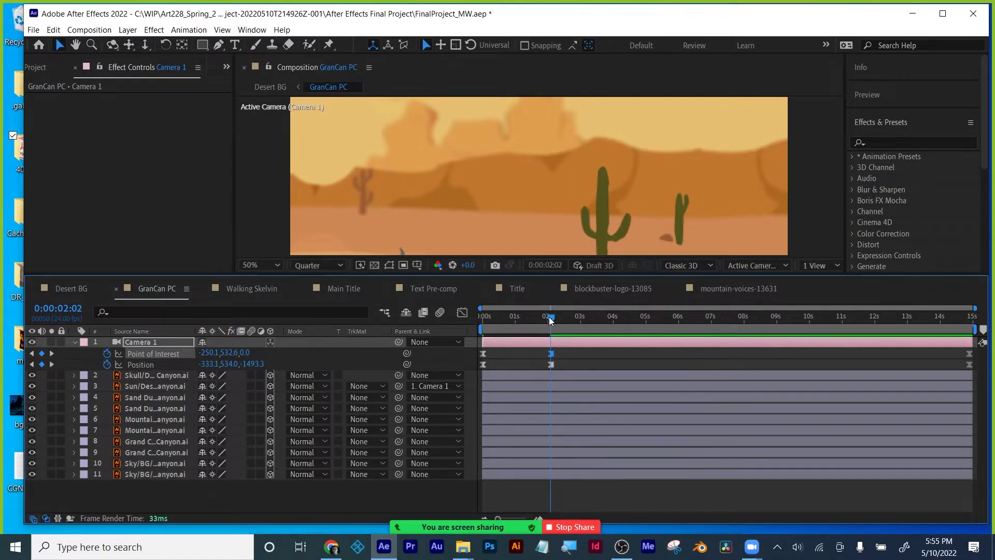
Preview the GranCan PC composition to check that the camera holds after 0:00:02:02.
{"action": "key", "text": "space"}
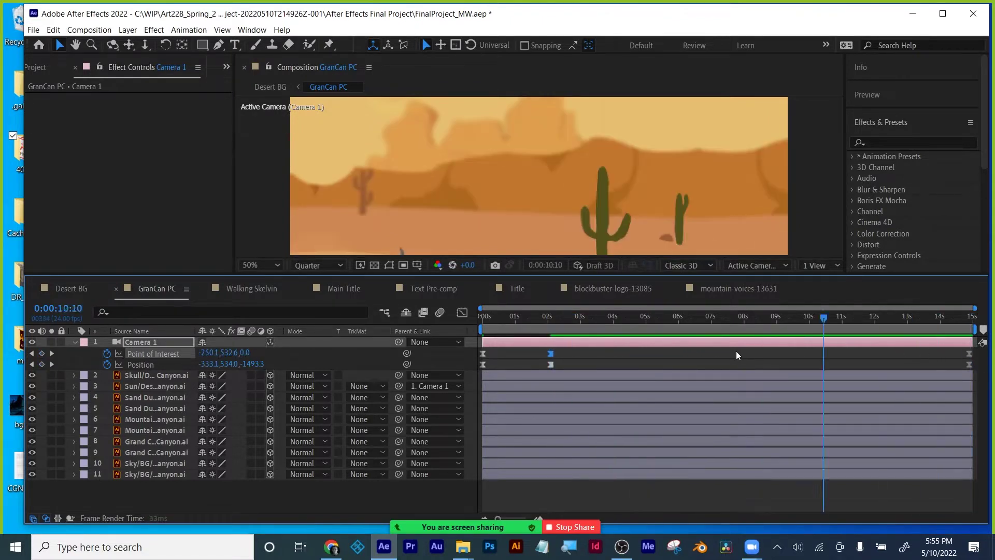
{"action": "left_click_drag", "start_coordinate": [736, 350], "coordinate": [558, 353]}
{"action": "left_click", "coordinate": [550, 353]}
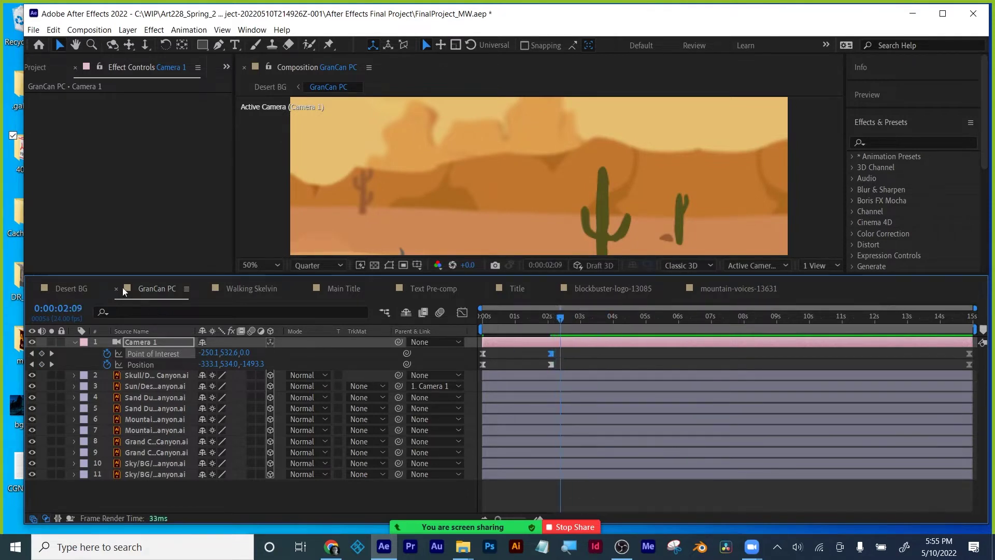
Return to the Desert BG composition, enlarge its preview and scrub the opening two seconds to compare the skeleton with the background.
{"action": "left_click", "coordinate": [260, 289]}
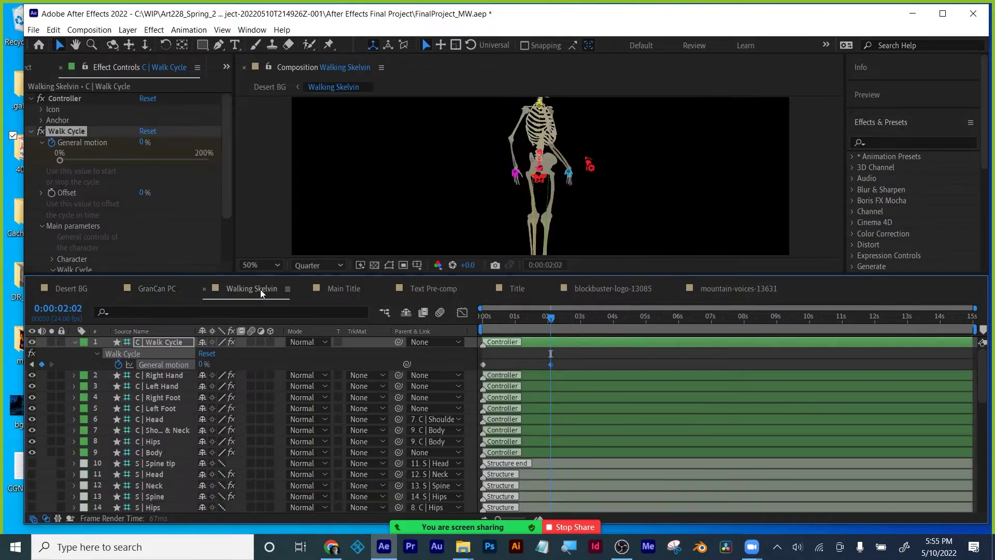
{"action": "left_click", "coordinate": [333, 289]}
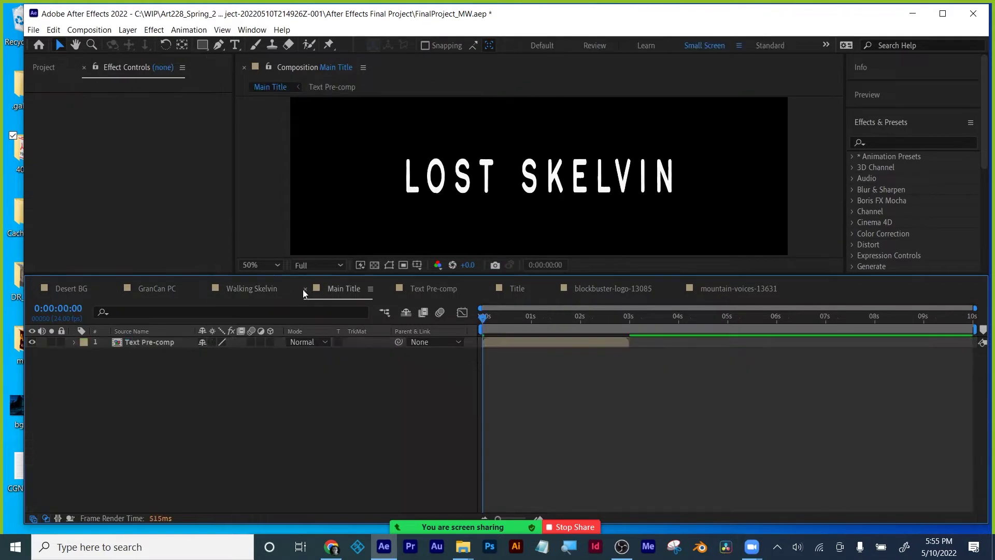
{"action": "left_click", "coordinate": [72, 289]}
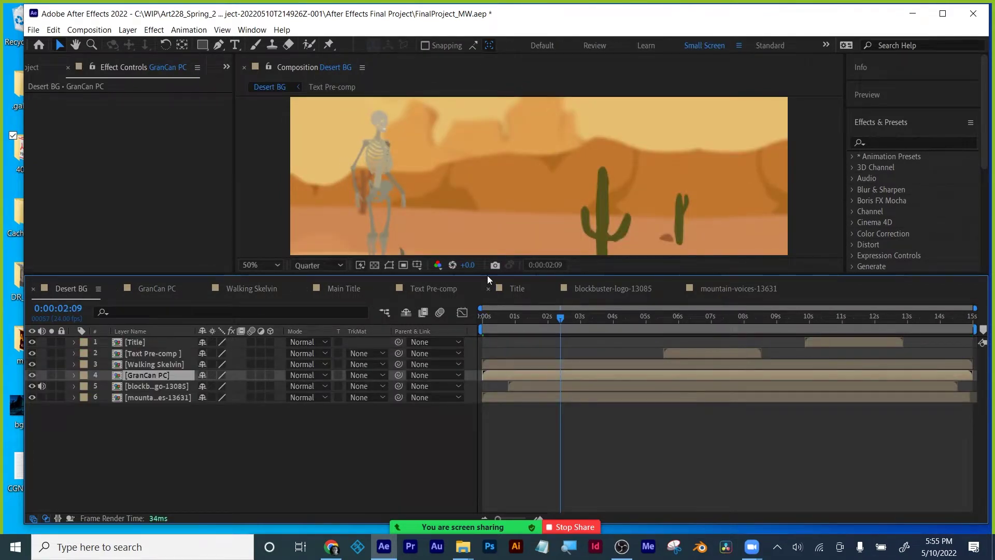
{"action": "left_click_drag", "start_coordinate": [487, 273], "coordinate": [487, 389]}
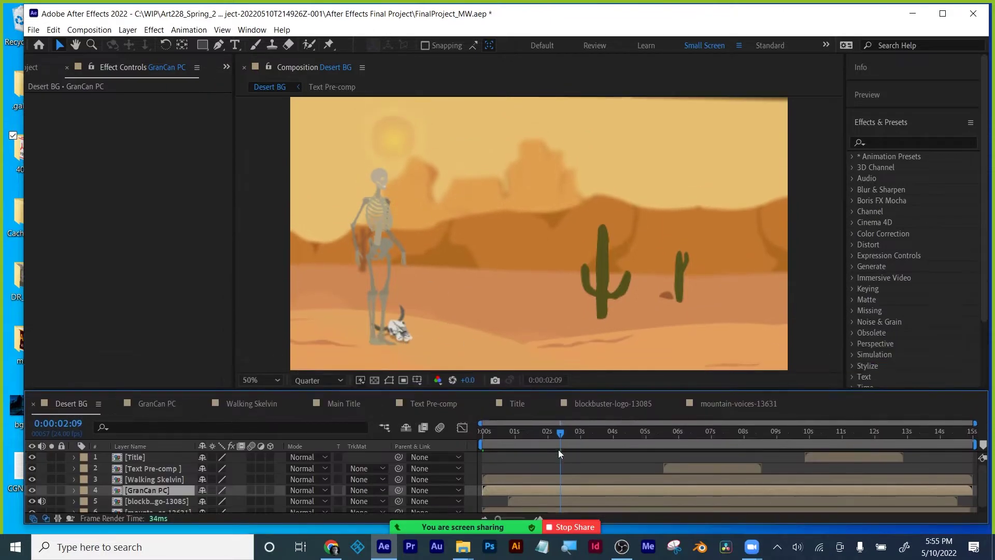
{"action": "left_click_drag", "start_coordinate": [558, 435], "coordinate": [512, 450]}
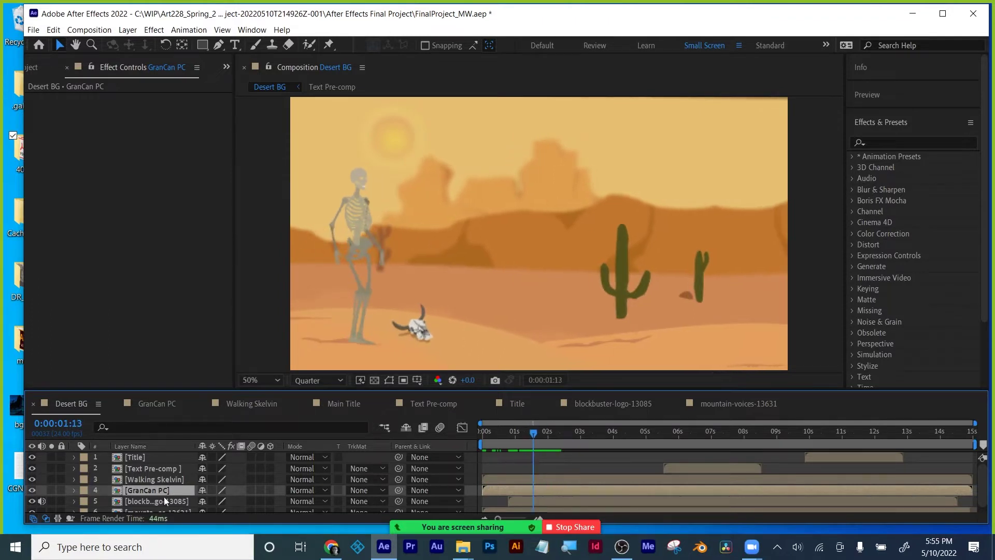
Add a Position keyframe to the Walking Skelvin layer at 0:00:01:21 and turn it into a hold keyframe.
{"action": "scroll", "coordinate": [165, 500], "scroll_direction": "down", "scroll_amount": 1}
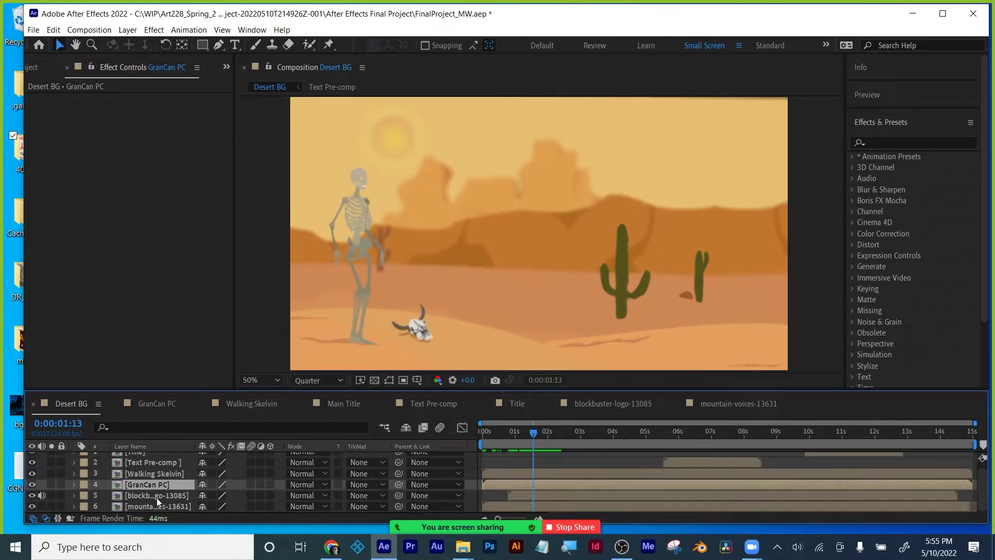
{"action": "left_click", "coordinate": [156, 474]}
{"action": "key", "text": "p"}
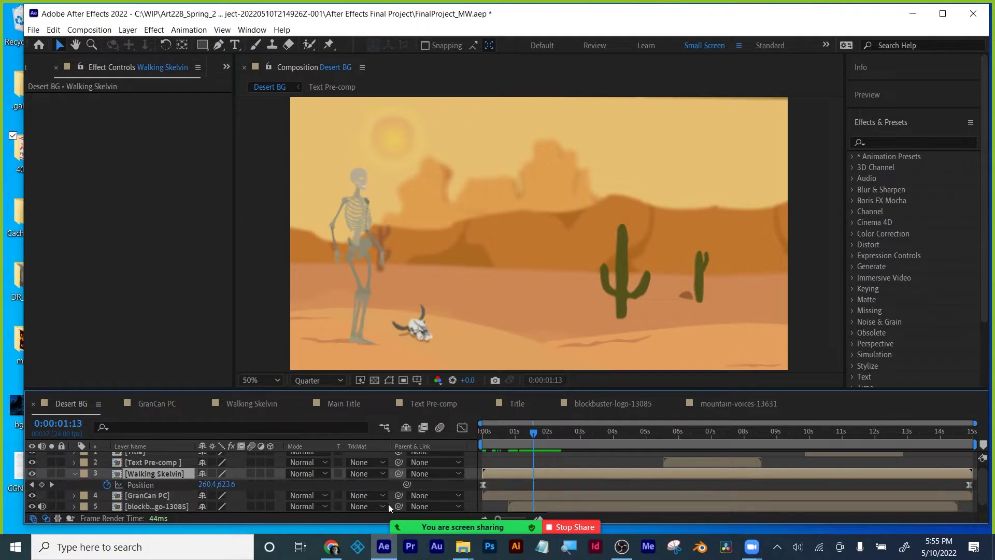
{"action": "mouse_move", "coordinate": [533, 432]}
{"action": "left_mouse_down"}
{"action": "mouse_move", "coordinate": [485, 435]}
{"action": "mouse_move", "coordinate": [546, 438]}
{"action": "left_mouse_up"}
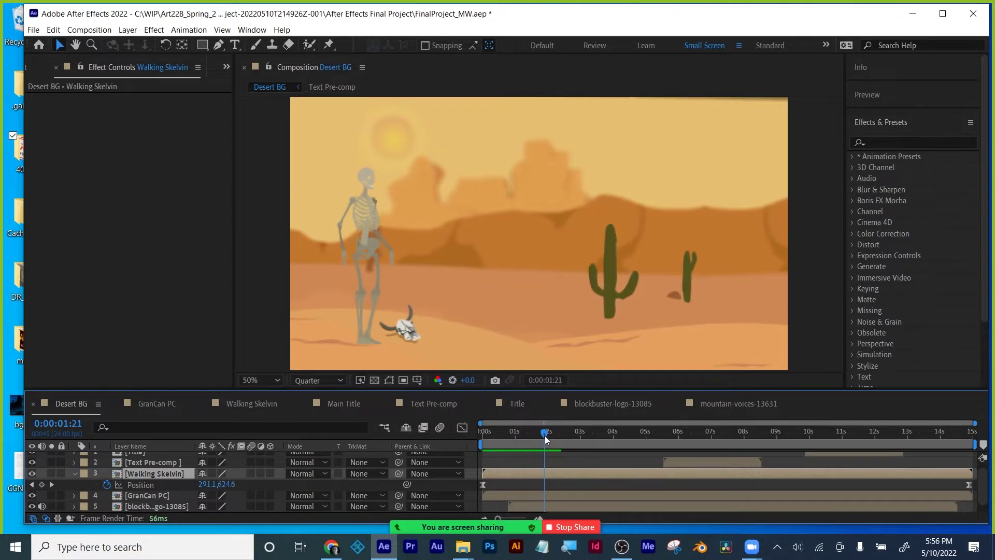
{"action": "left_click", "coordinate": [41, 485]}
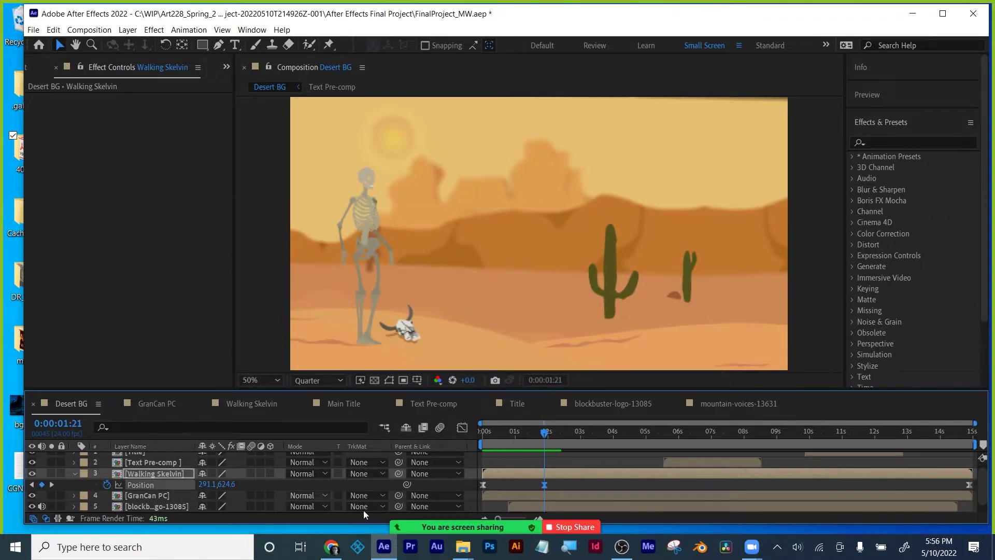
{"action": "right_click", "coordinate": [543, 486]}
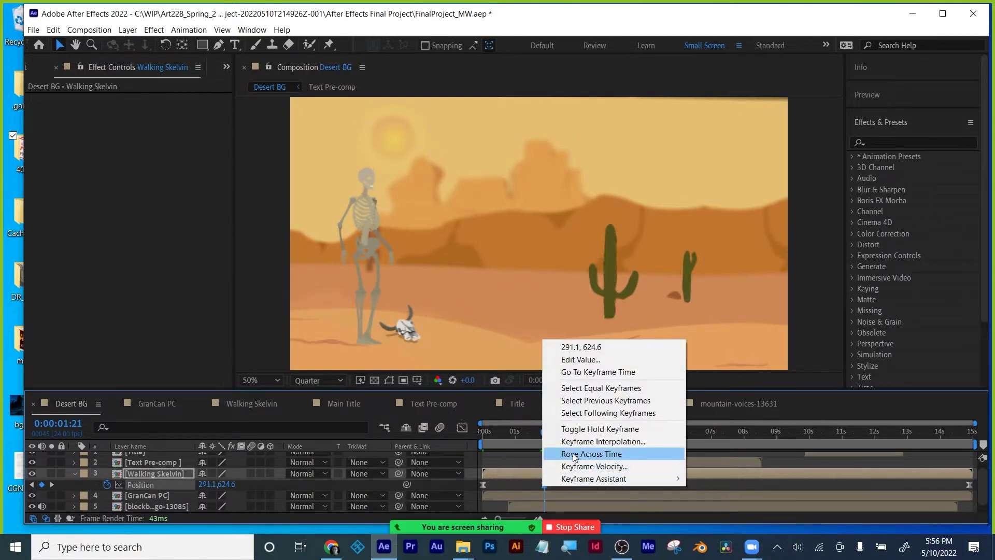
{"action": "left_click", "coordinate": [555, 431]}
Scrub the Desert BG timeline up to 0:00:02:05 to check how the skeleton and the background stop.
{"action": "left_click_drag", "start_coordinate": [544, 432], "coordinate": [512, 440]}
{"action": "left_click_drag", "start_coordinate": [525, 440], "coordinate": [536, 442]}
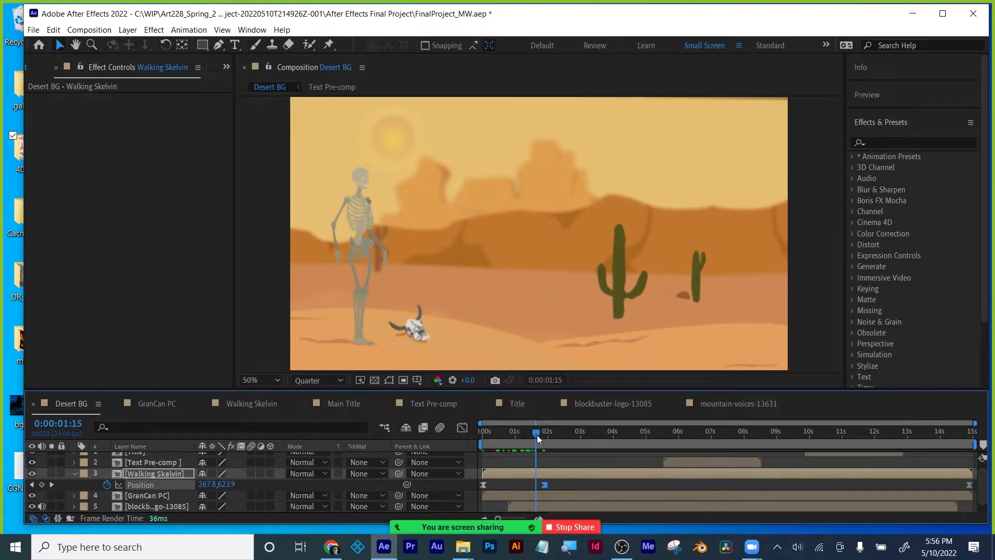
{"action": "left_click_drag", "start_coordinate": [537, 434], "coordinate": [555, 435]}
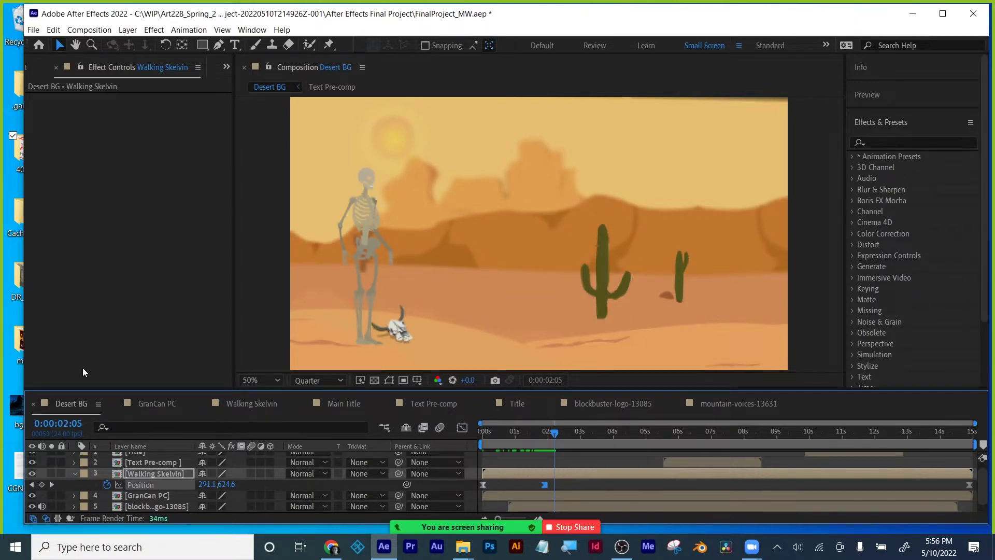
Enlarge the timeline area, collapse the Walking Skelvin layer and open the GranCan PC pre-comp from Desert BG.
{"action": "left_click_drag", "start_coordinate": [146, 388], "coordinate": [146, 337]}
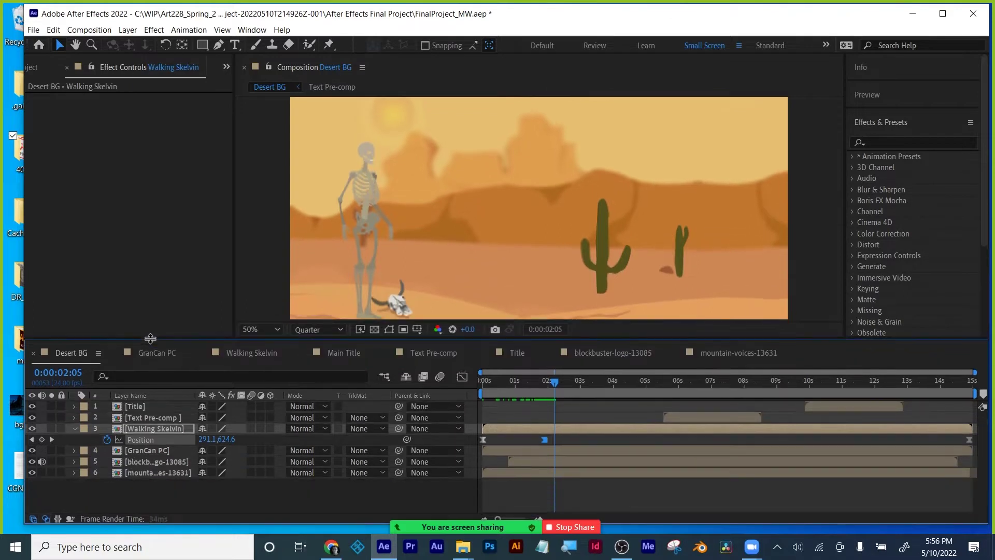
{"action": "left_click", "coordinate": [151, 450]}
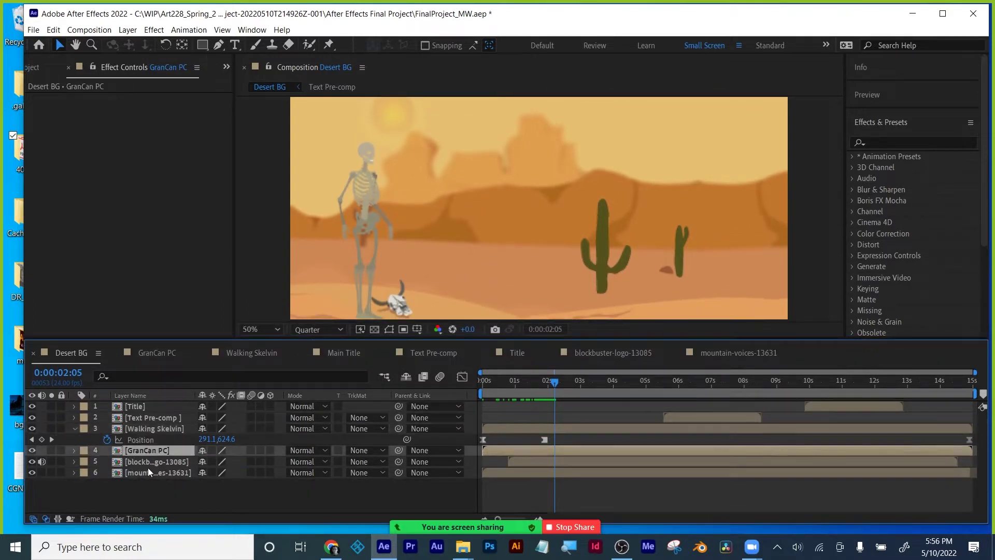
{"action": "left_click", "coordinate": [75, 428]}
{"action": "double_click", "coordinate": [131, 439]}
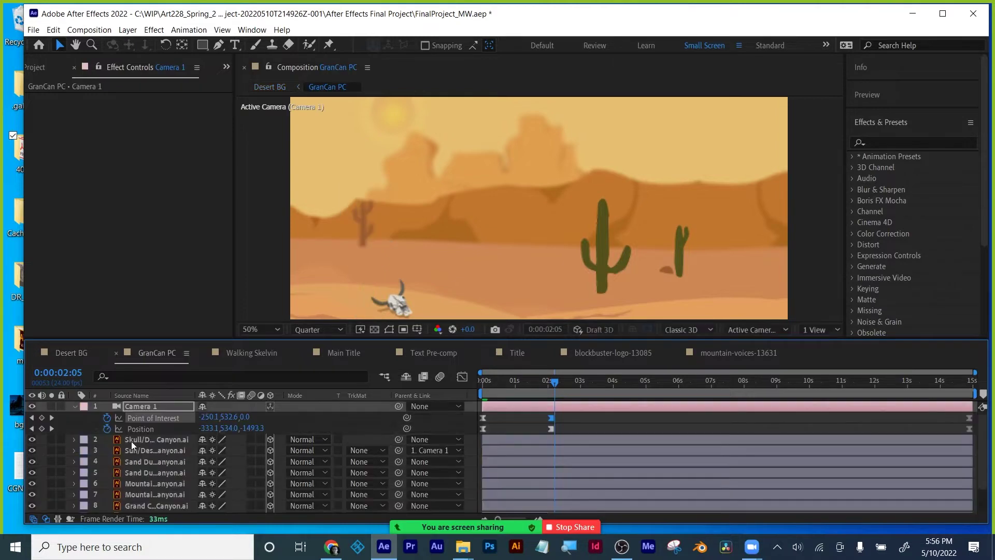
Identify the skull layer by toggling its visibility, and reveal its Position and Rotation properties.
{"action": "left_click", "coordinate": [400, 305]}
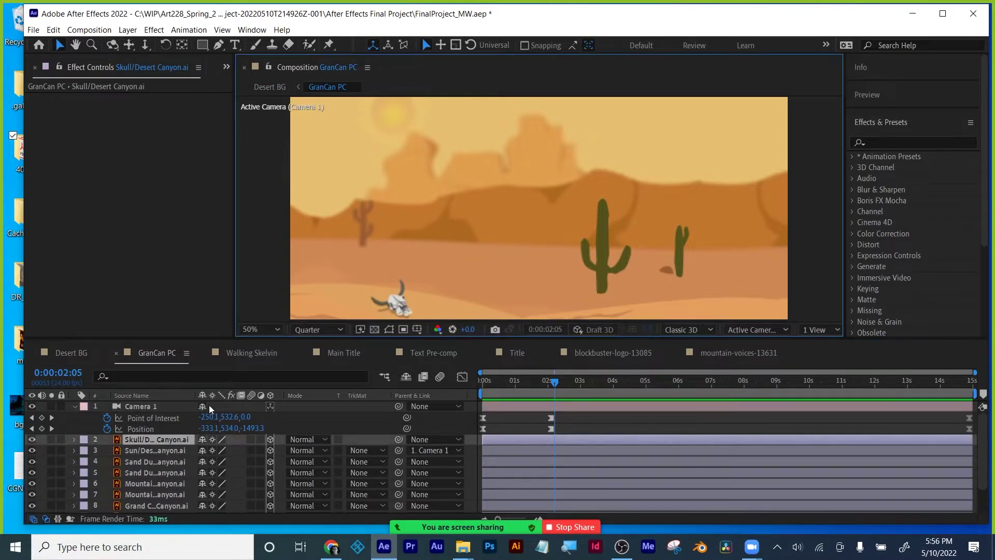
{"action": "left_click", "coordinate": [32, 440]}
{"action": "left_click", "coordinate": [32, 439]}
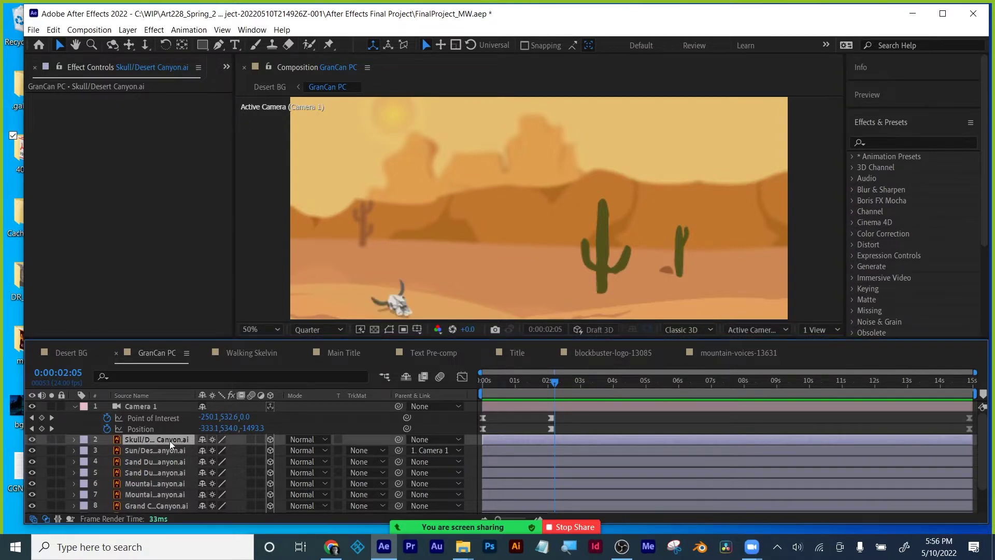
{"action": "key", "text": "p"}
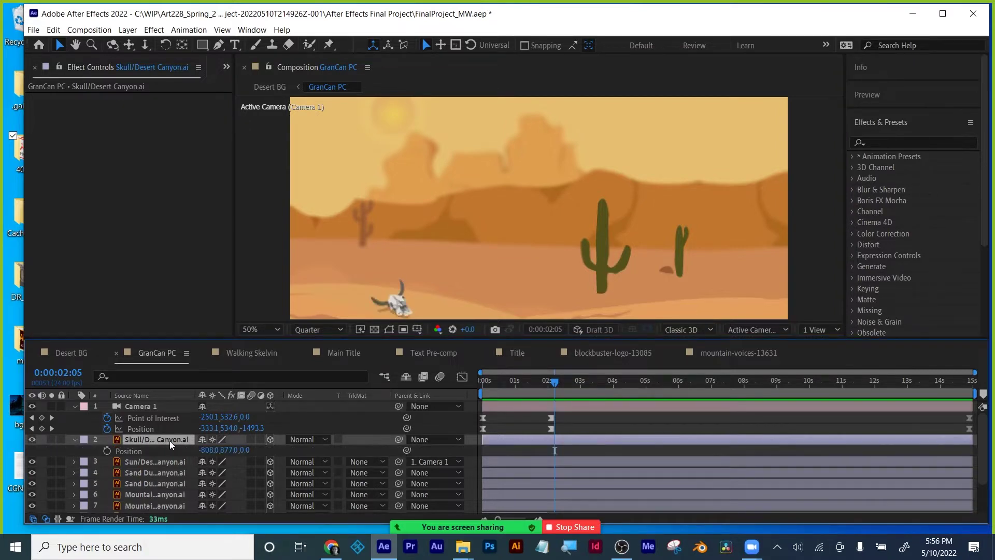
{"action": "key", "text": "shift+r"}
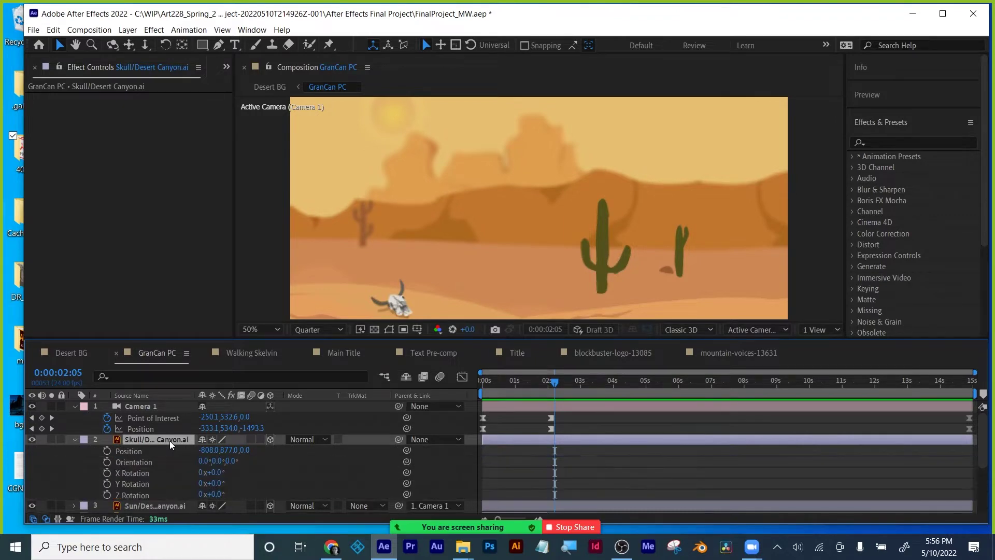
Open the Walking Skelvin composition and select the skeleton's left foot controller.
{"action": "left_click", "coordinate": [257, 351]}
{"action": "left_click", "coordinate": [73, 352]}
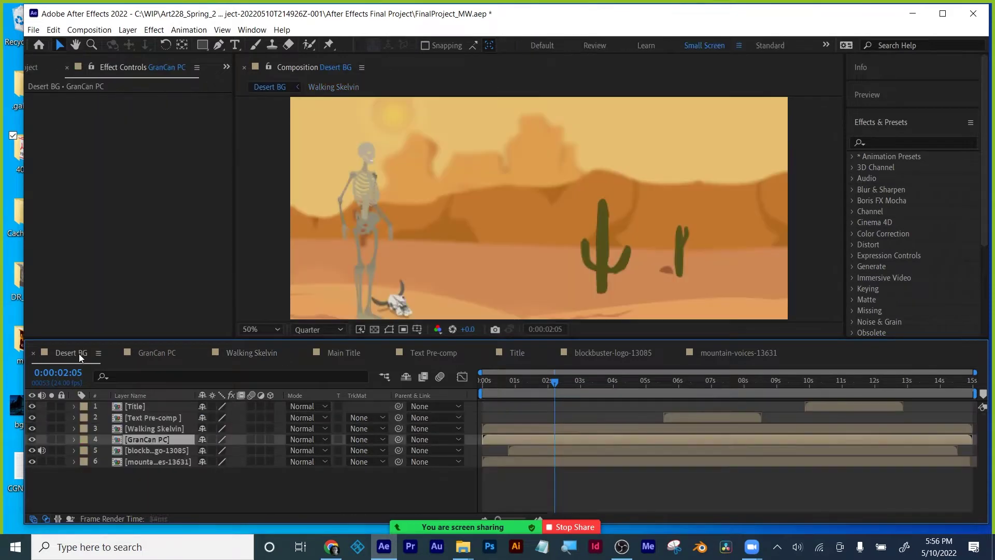
{"action": "left_click", "coordinate": [247, 353]}
{"action": "left_click", "coordinate": [556, 301]}
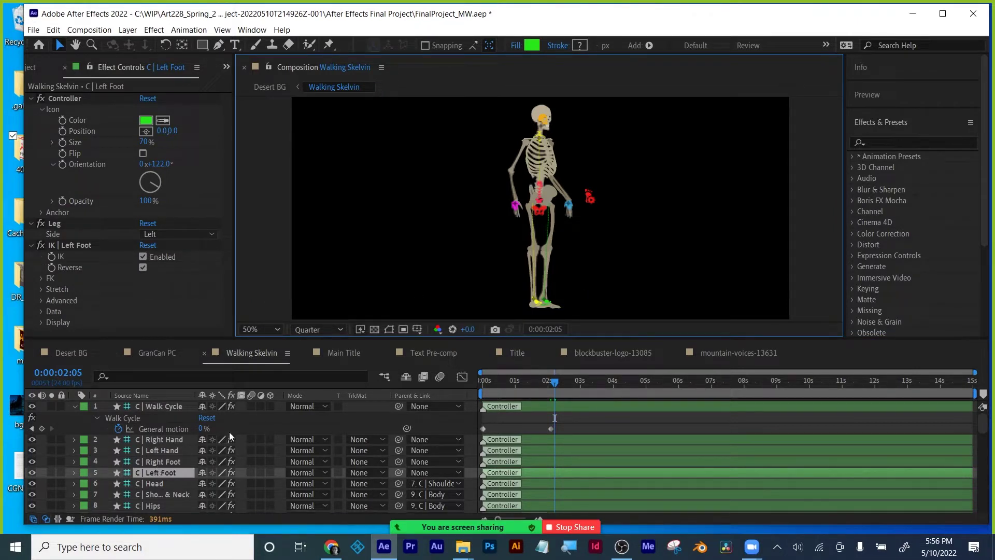
Try setting the C | Left Foot controller's Rotation to 132° and undo the change.
{"action": "key", "text": "r"}
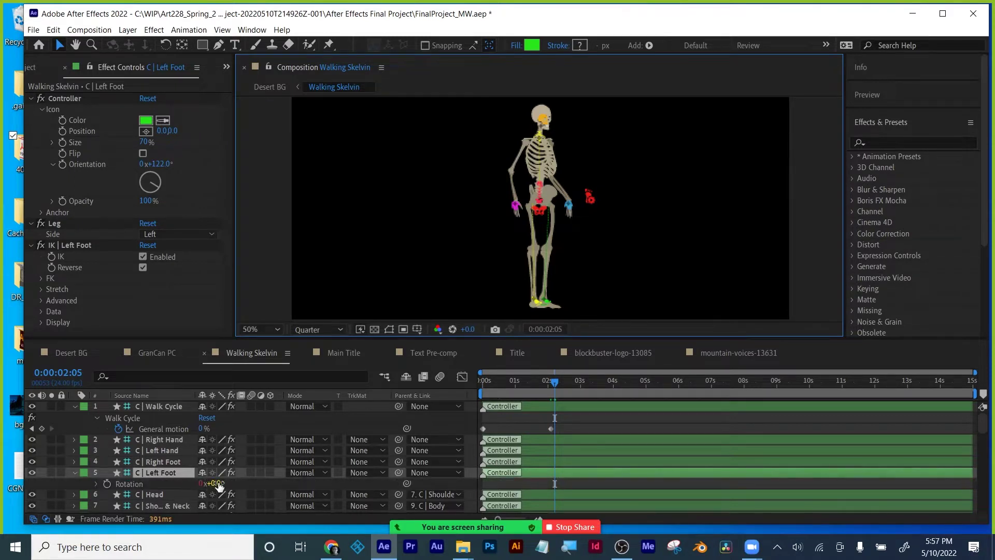
{"action": "left_click_drag", "start_coordinate": [218, 484], "coordinate": [295, 477]}
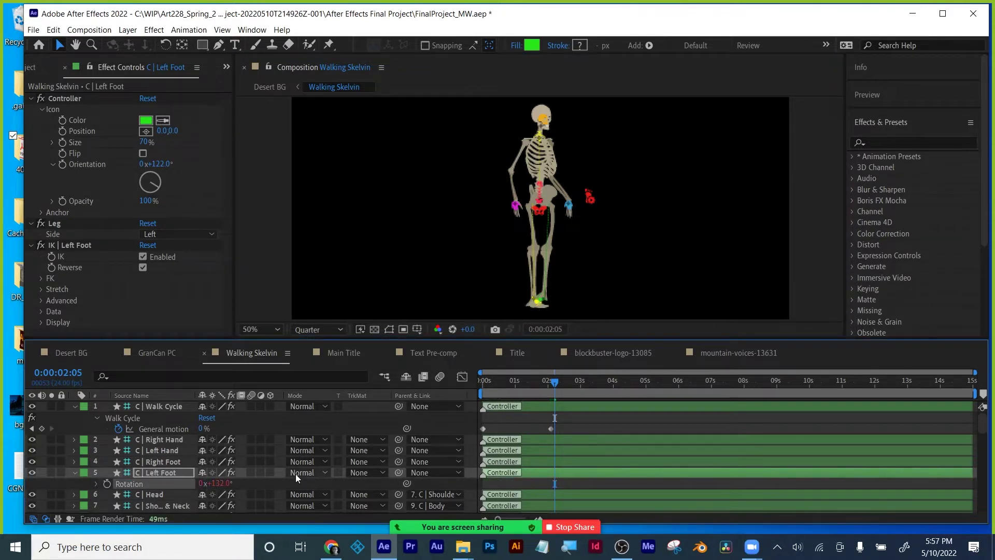
{"action": "key", "text": "ctrl+z"}
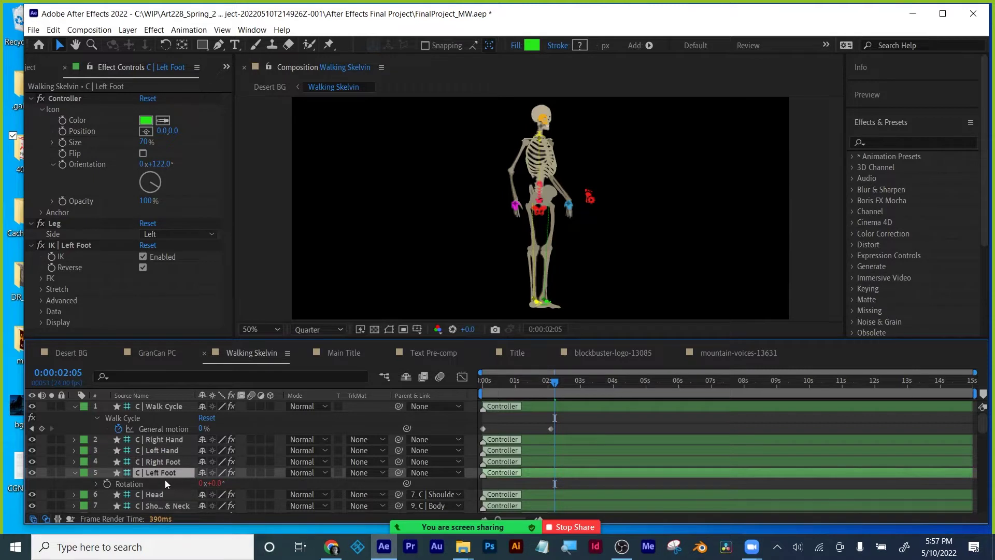
Reveal the left foot controller's Position at 0:00:02:05 and note the coordinates 972.3, 901.2 in Notepad.
{"action": "key", "text": "p"}
{"action": "left_click_drag", "start_coordinate": [205, 482], "coordinate": [231, 487]}
{"action": "left_click", "coordinate": [542, 546]}
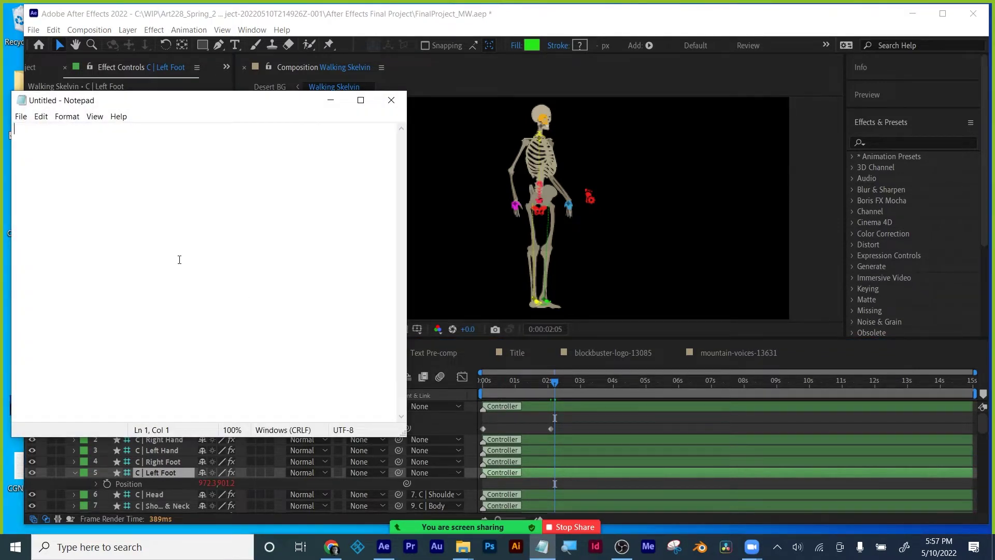
{"action": "type", "text": "972.3"}
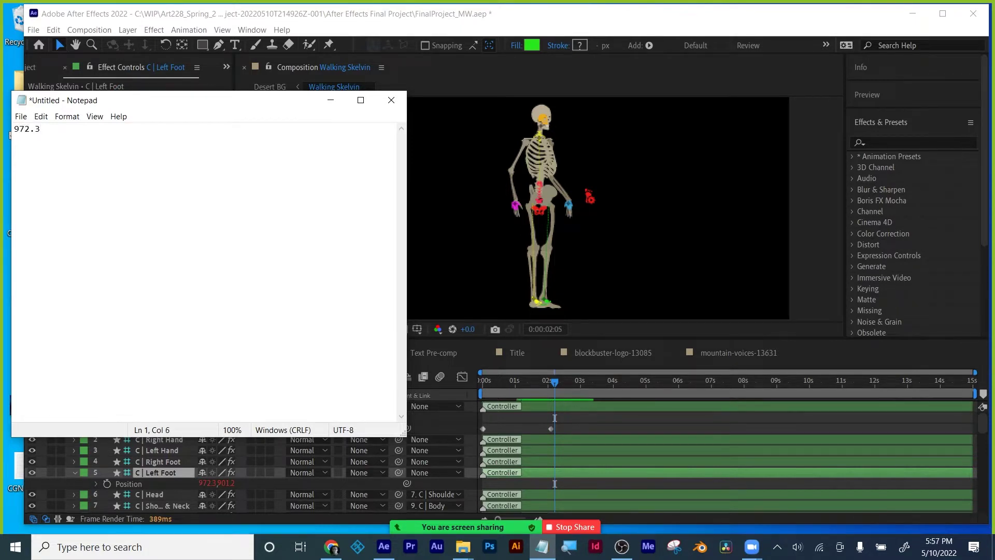
{"action": "type", "text": ", 901.2"}
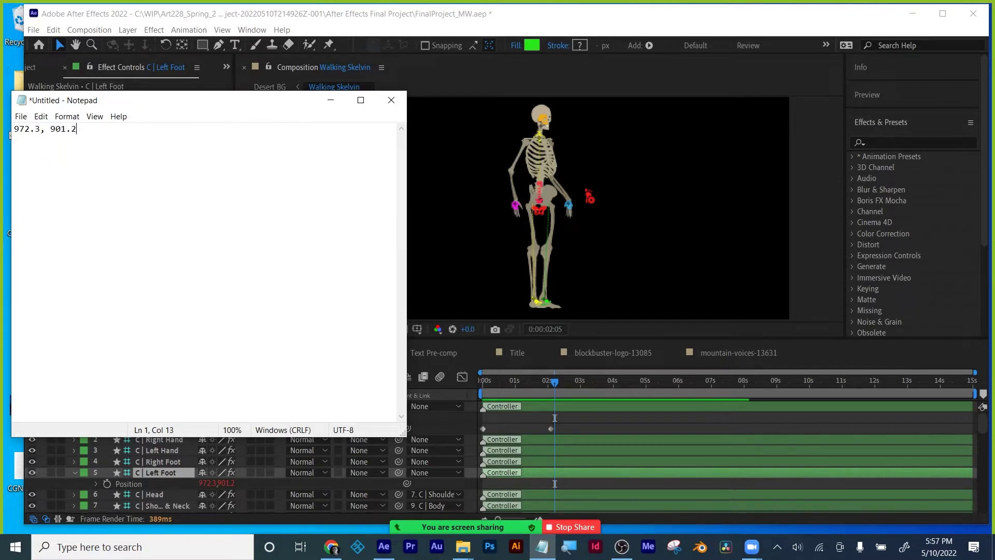
{"action": "left_click_drag", "start_coordinate": [155, 101], "coordinate": [148, 104]}
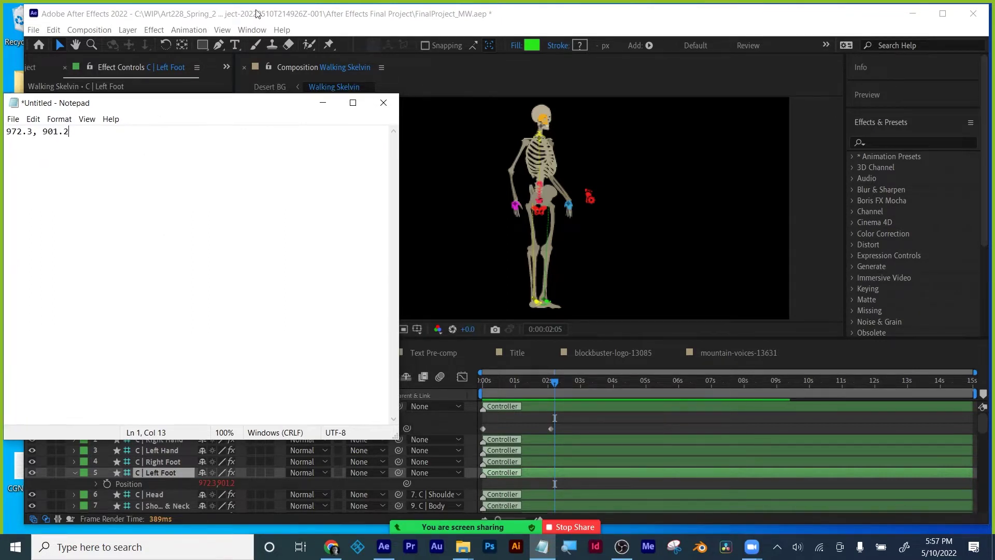
Switch back to After Effects and start Position keyframing for the C | Left Foot controller at 0:00:01:14.
{"action": "left_click", "coordinate": [256, 13]}
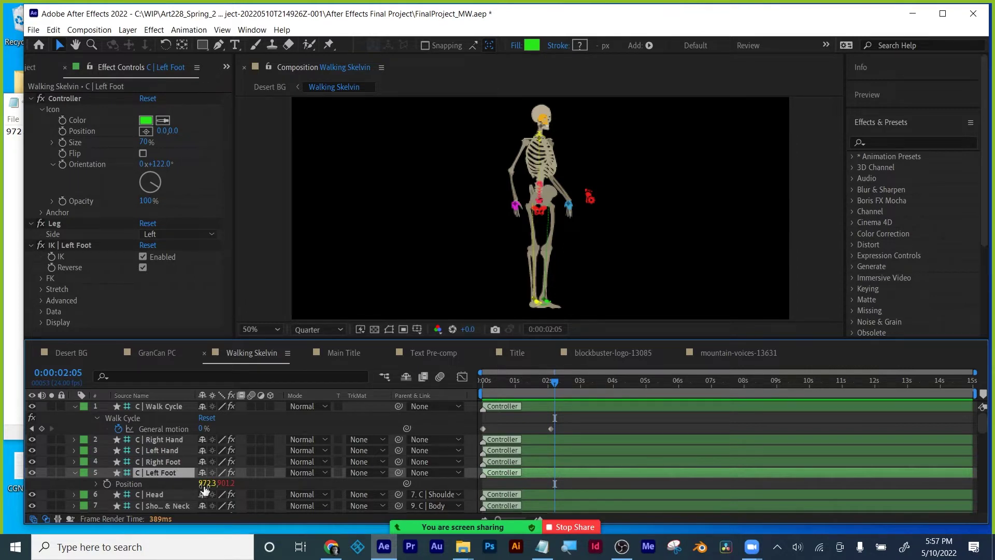
{"action": "left_click_drag", "start_coordinate": [554, 384], "coordinate": [533, 387]}
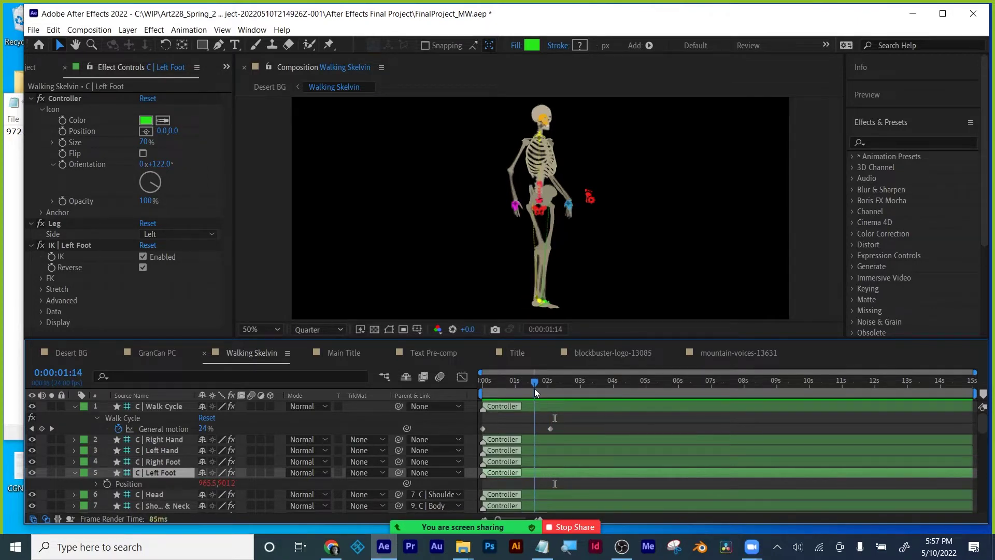
{"action": "left_click", "coordinate": [106, 481]}
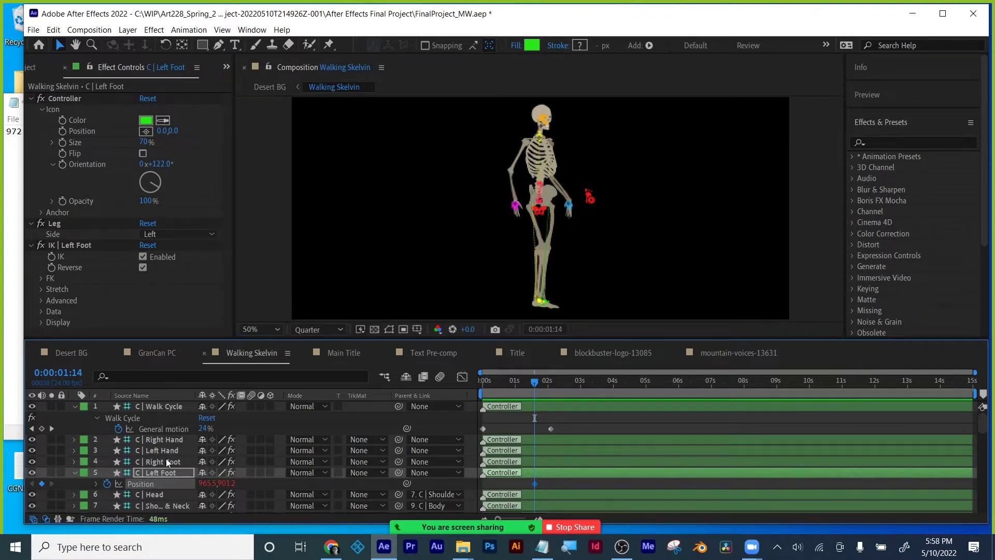
Change the workspace layout to Animation to get a taller timeline.
{"action": "scroll", "coordinate": [173, 489], "scroll_direction": "down", "scroll_amount": 3}
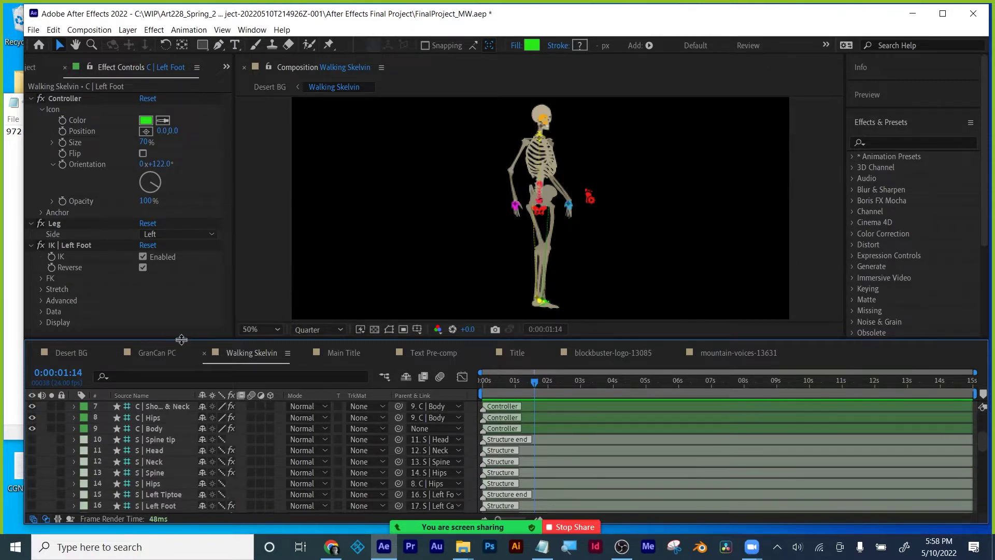
{"action": "left_click_drag", "start_coordinate": [180, 339], "coordinate": [311, 264]}
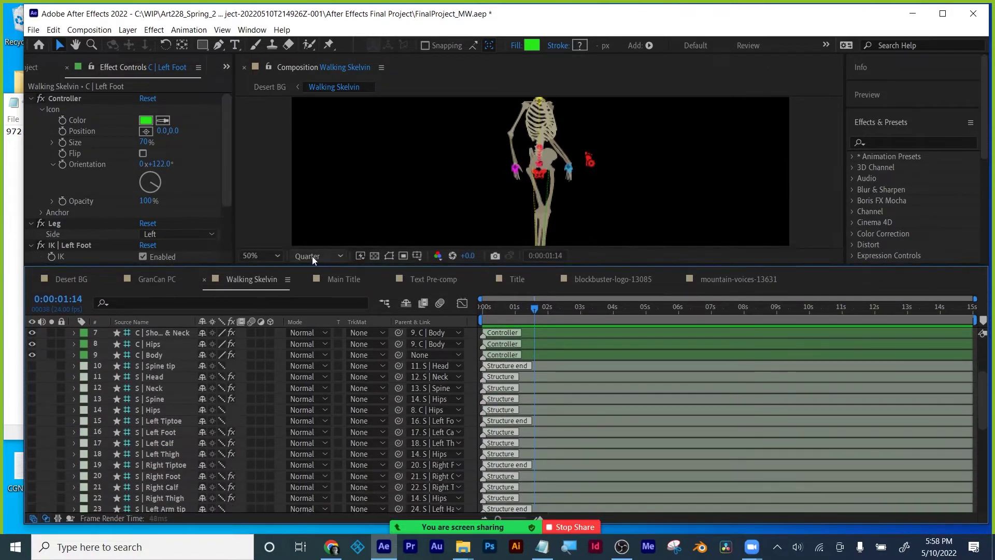
{"action": "left_click", "coordinate": [253, 30]}
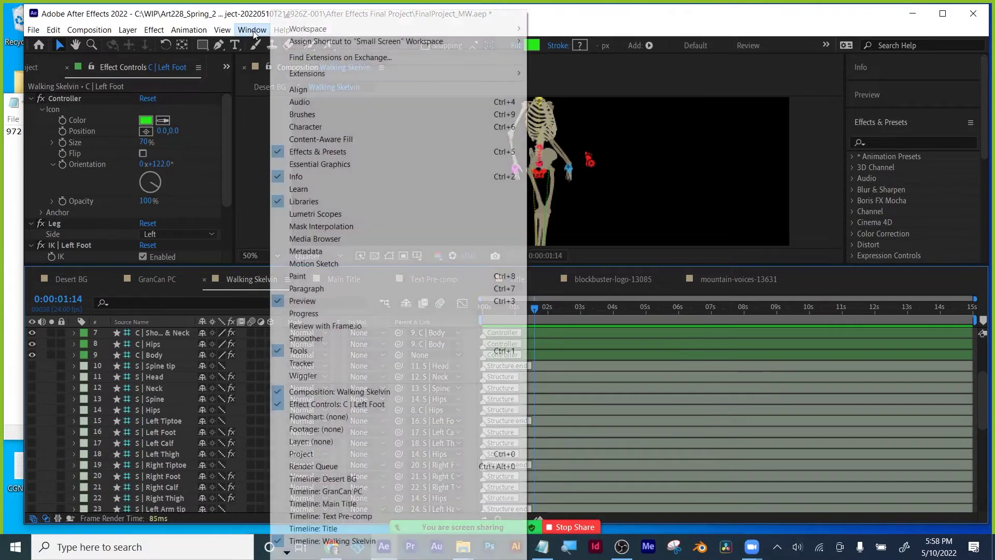
{"action": "mouse_move", "coordinate": [301, 30]}
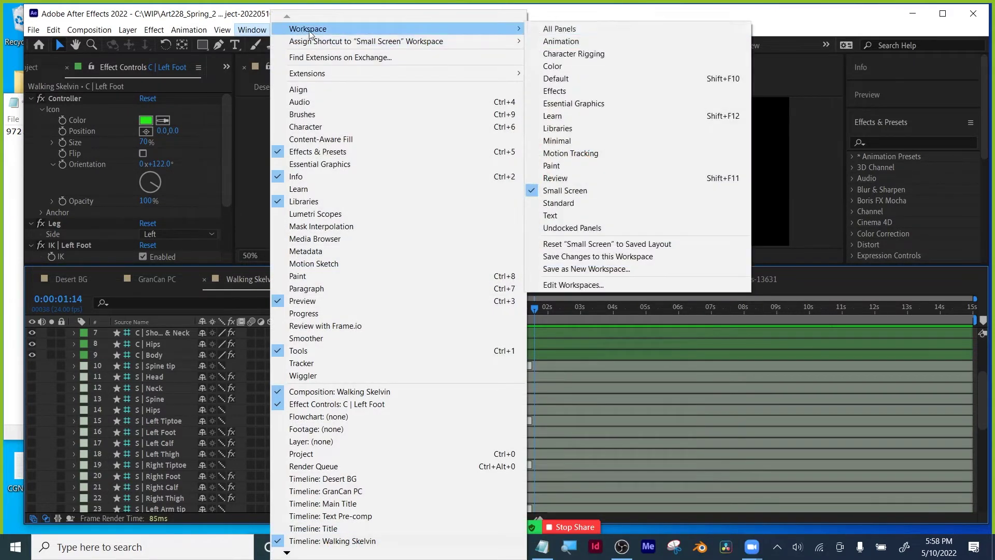
{"action": "left_click", "coordinate": [562, 42]}
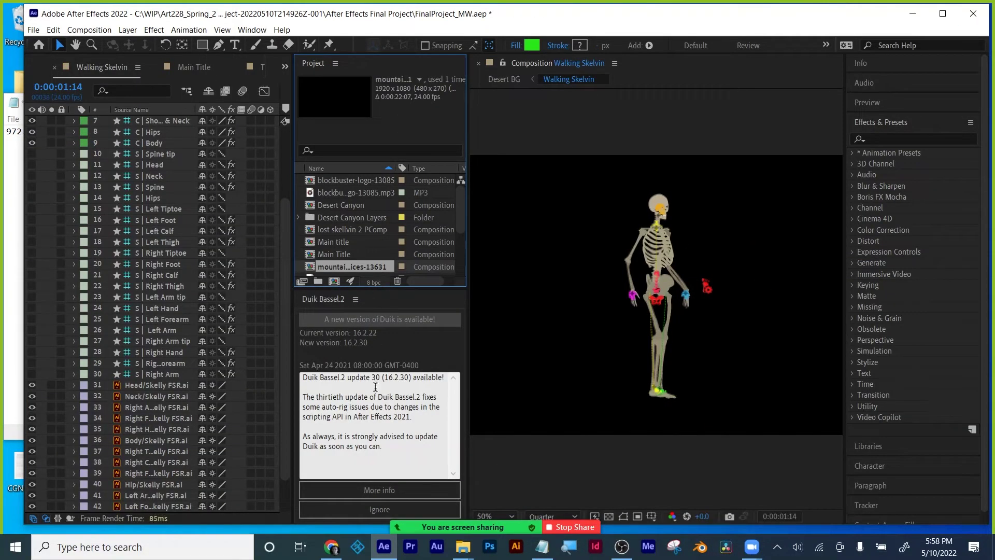
Widen the timeline and Project areas, narrow the effects area, and select the C | Left Foot controller's Position keyframe.
{"action": "scroll", "coordinate": [147, 324], "scroll_direction": "up", "scroll_amount": 3}
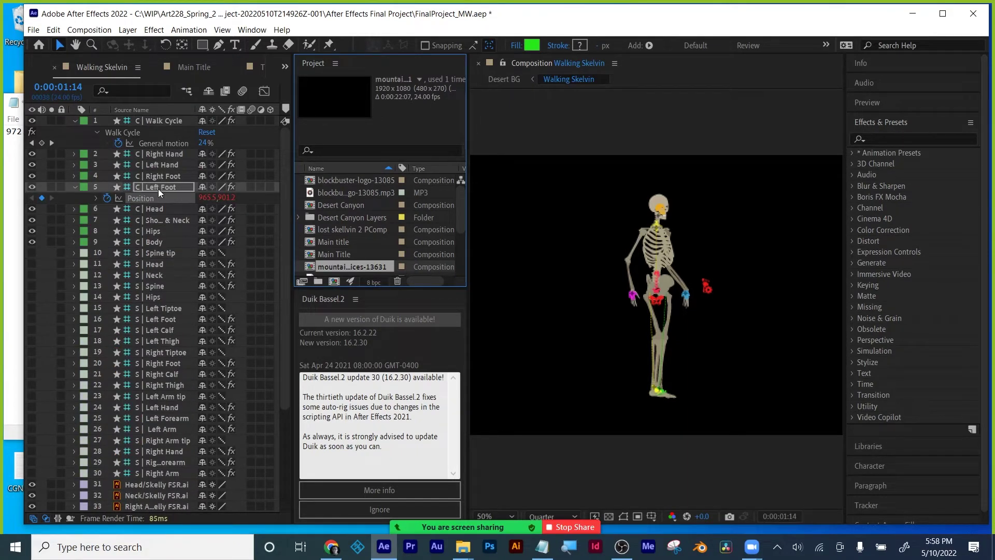
{"action": "left_click", "coordinate": [158, 186]}
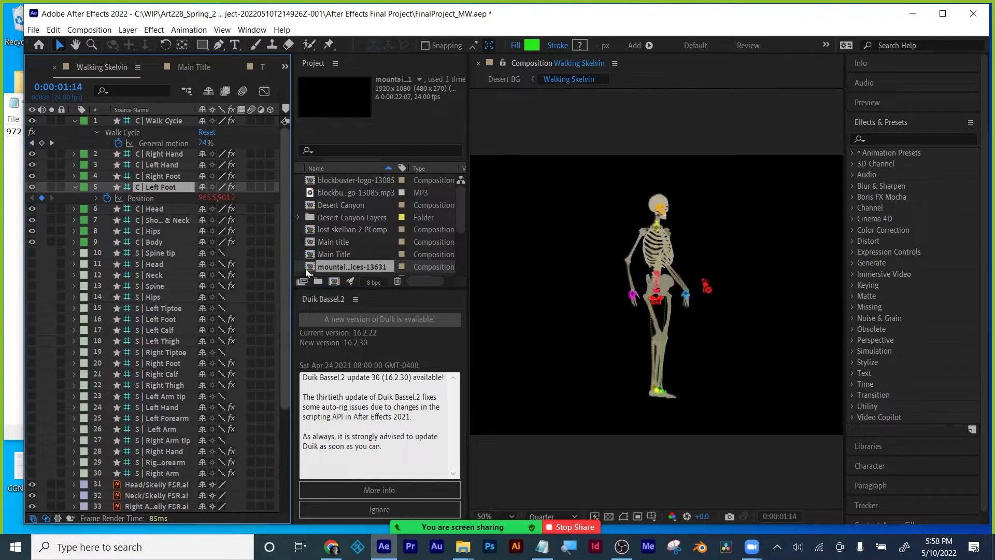
{"action": "left_click_drag", "start_coordinate": [294, 264], "coordinate": [346, 269]}
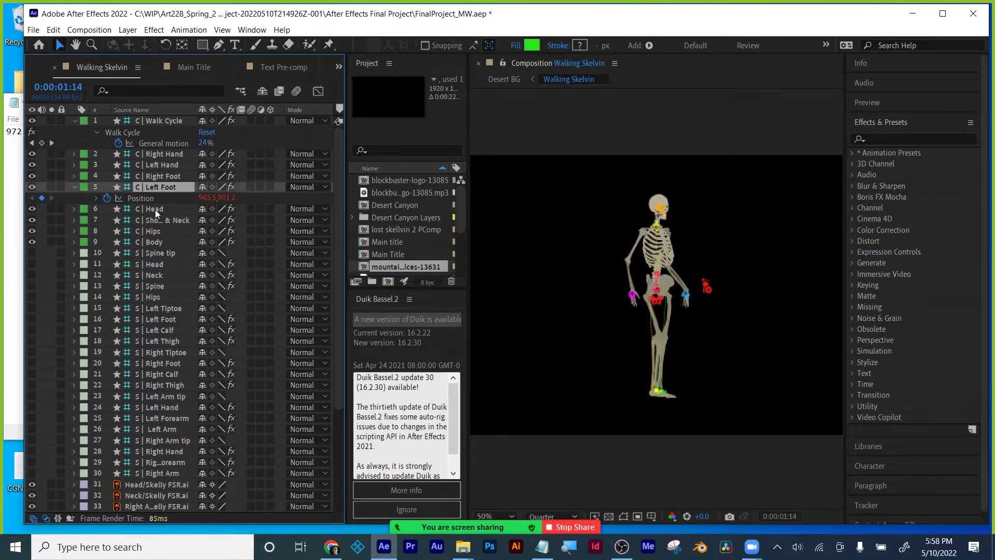
{"action": "mouse_move", "coordinate": [163, 189]}
{"action": "left_mouse_down"}
{"action": "mouse_move", "coordinate": [158, 198]}
{"action": "mouse_move", "coordinate": [158, 187]}
{"action": "left_mouse_up"}
{"action": "key", "text": "p"}
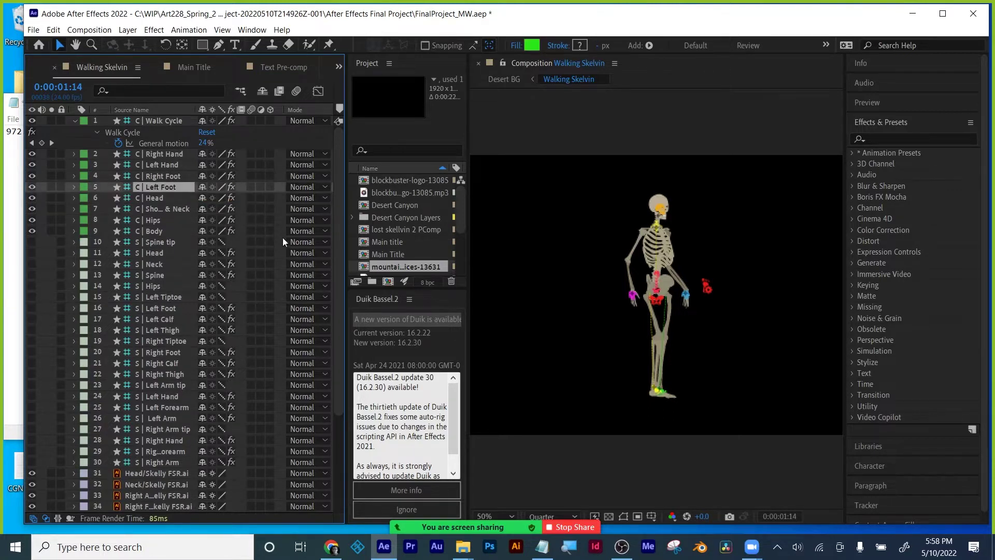
{"action": "key", "text": "p"}
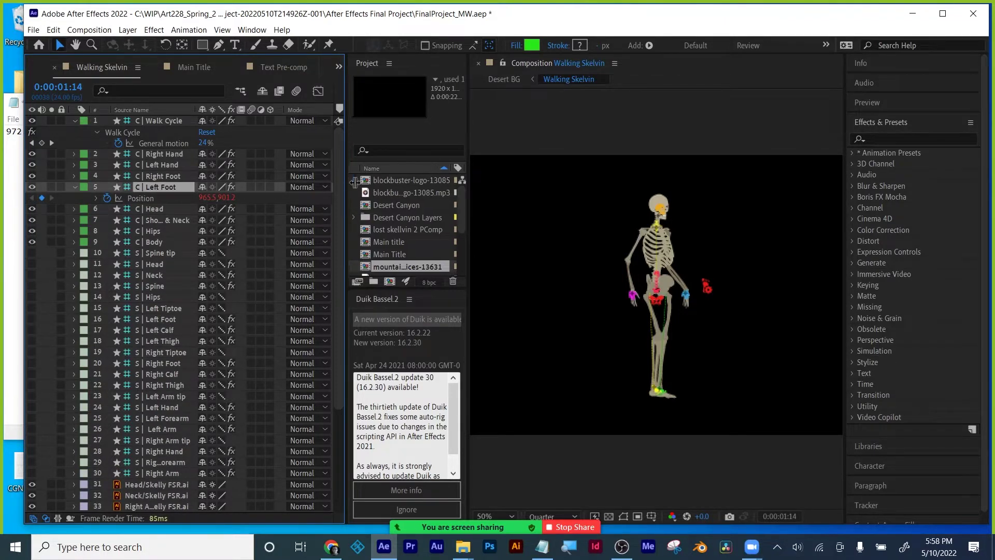
{"action": "left_click_drag", "start_coordinate": [354, 181], "coordinate": [618, 187]}
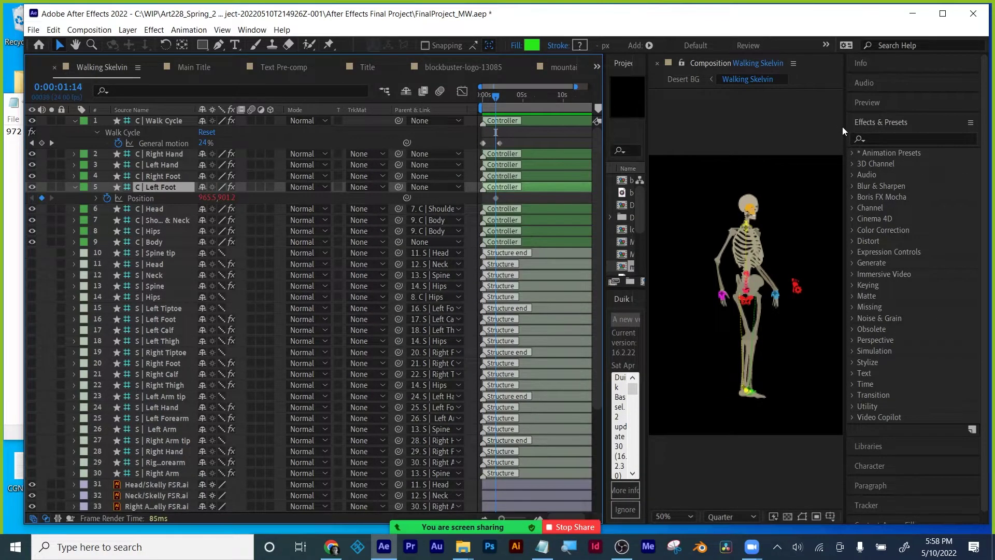
{"action": "left_click_drag", "start_coordinate": [842, 128], "coordinate": [951, 127]}
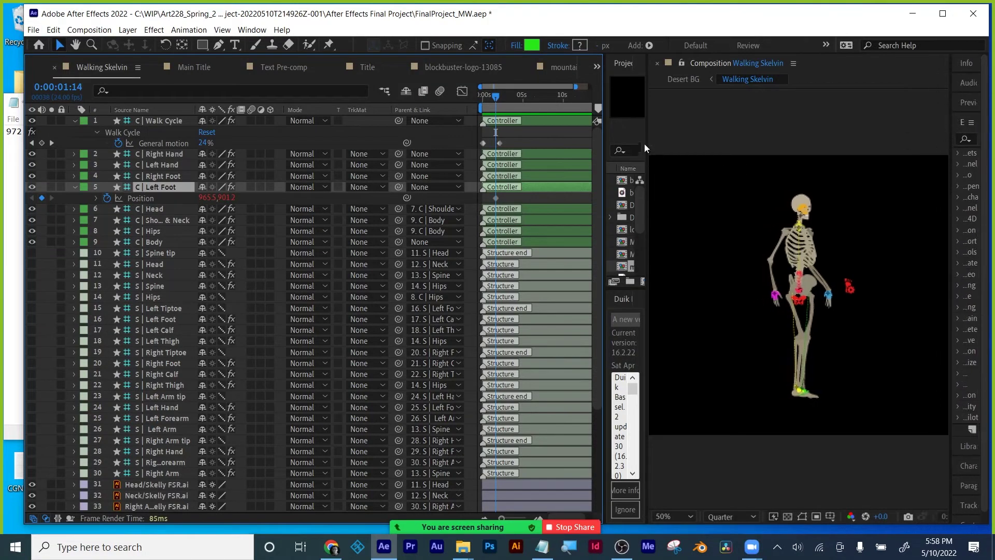
{"action": "left_click_drag", "start_coordinate": [647, 143], "coordinate": [706, 141]}
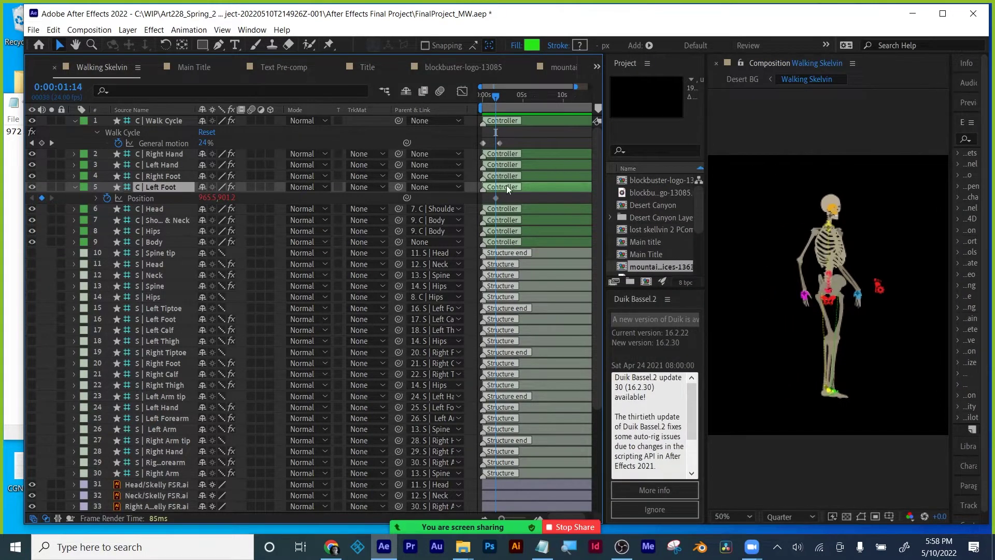
{"action": "left_click", "coordinate": [495, 197]}
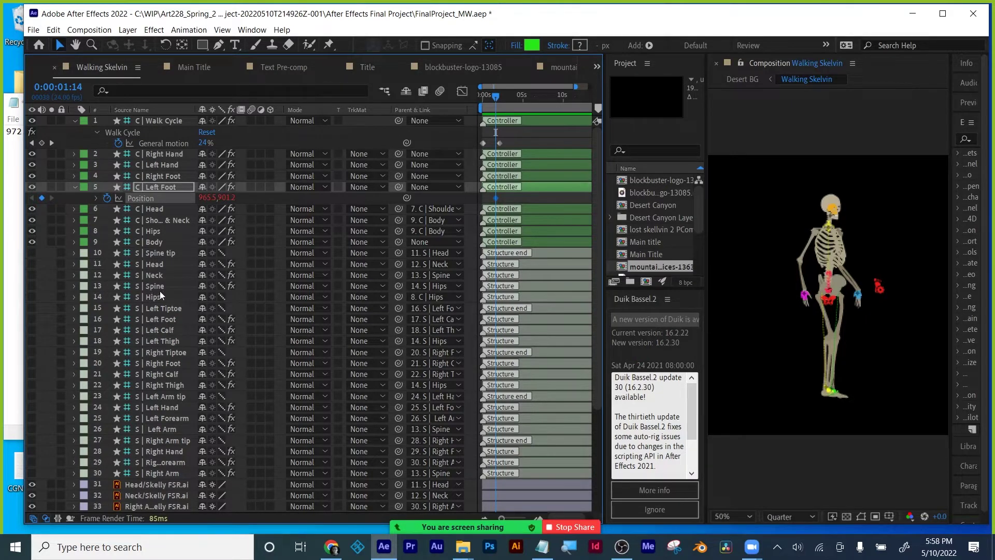
Add Position keyframes to the S | Left Calf and S | Left Thigh structure layers at 0:00:01:14.
{"action": "left_click", "coordinate": [164, 331]}
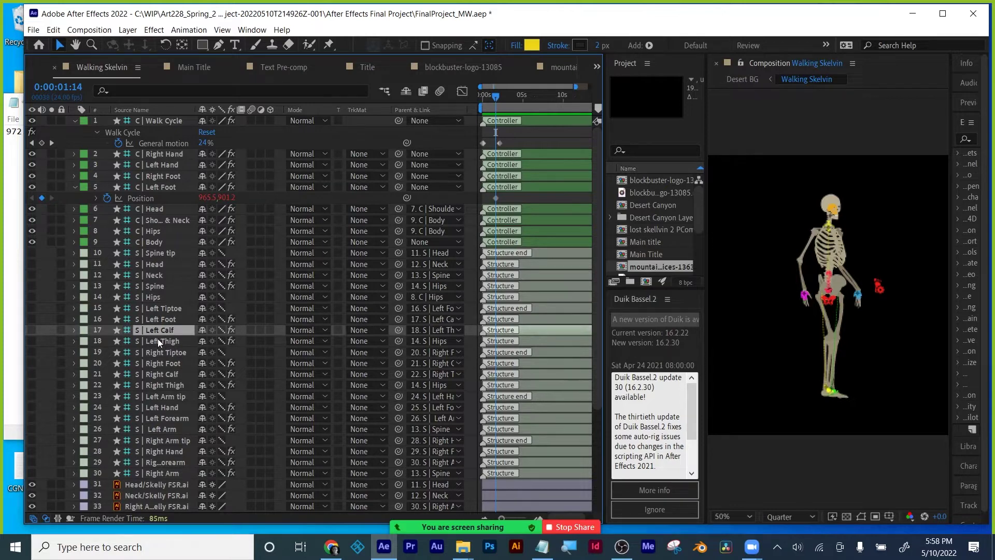
{"action": "key", "text": "p"}
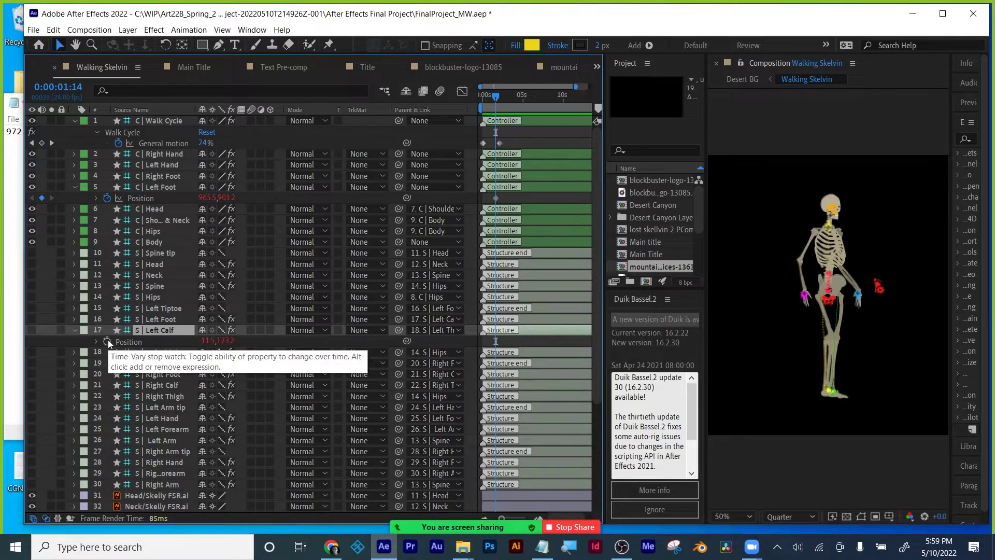
{"action": "left_click", "coordinate": [108, 339]}
{"action": "left_click", "coordinate": [165, 353]}
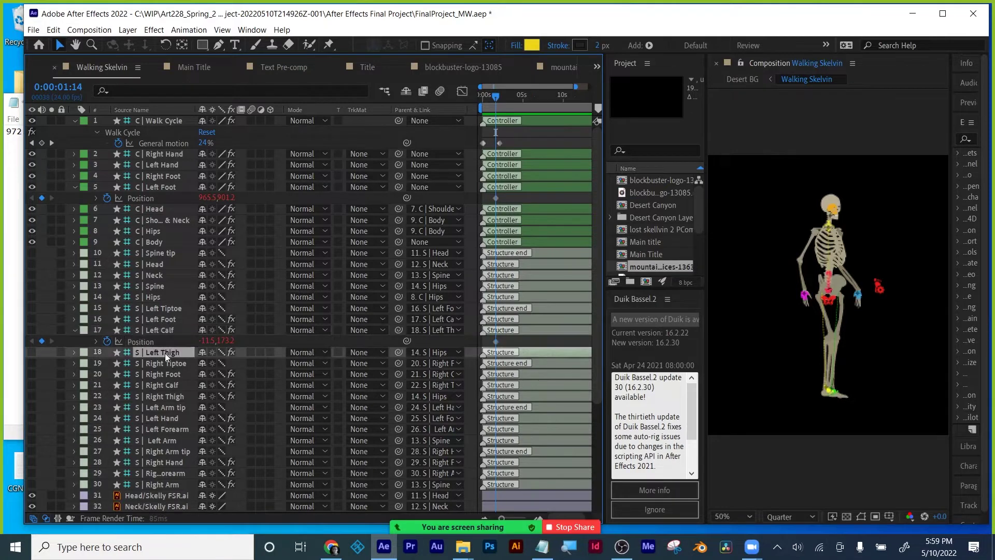
{"action": "key", "text": "p"}
{"action": "left_click", "coordinate": [107, 363]}
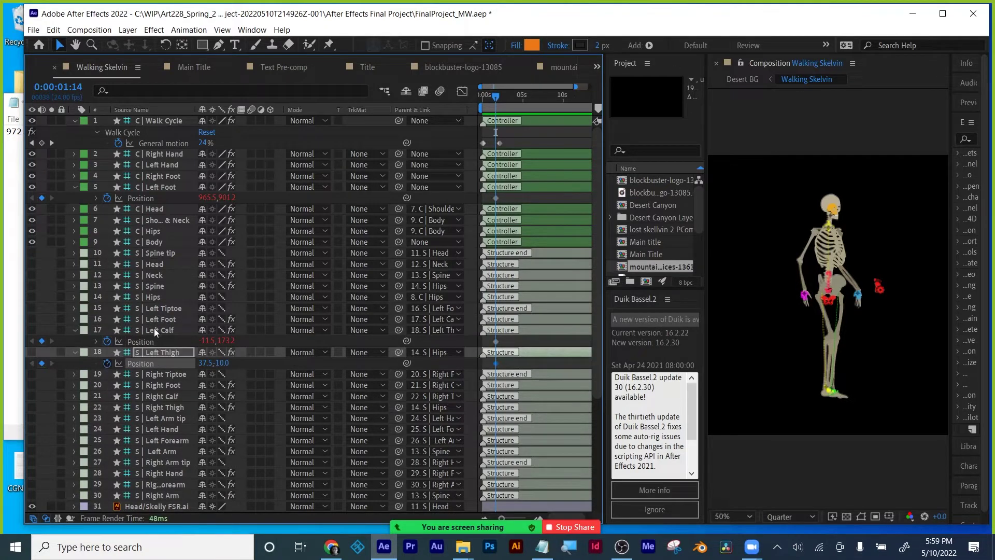
Try setting the left thigh's vertical Position to -54.0, undo it, and turn off the thigh's Position keyframing.
{"action": "left_click_drag", "start_coordinate": [225, 362], "coordinate": [192, 366]}
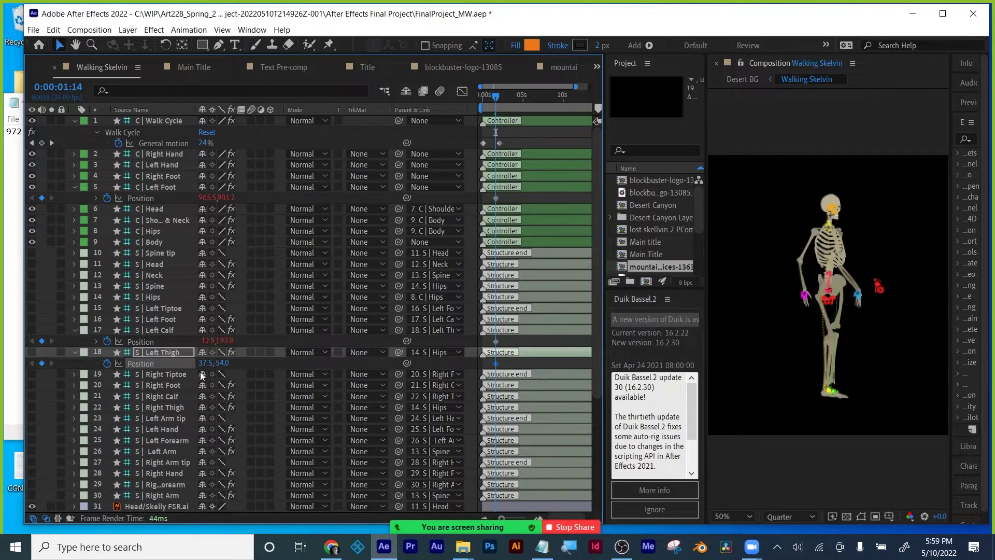
{"action": "key", "text": "ctrl+z"}
{"action": "left_click", "coordinate": [107, 363]}
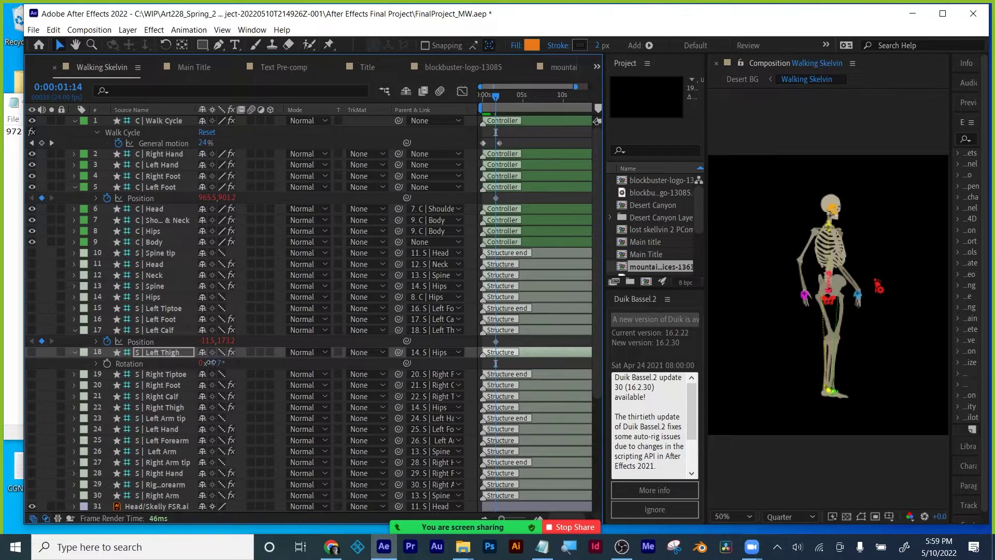
Reveal the left thigh's Rotation, try shifting the left calf's Position to about -67.5, 173.0, and undo the calf changes.
{"action": "key", "text": "r"}
{"action": "left_click_drag", "start_coordinate": [179, 364], "coordinate": [173, 346]}
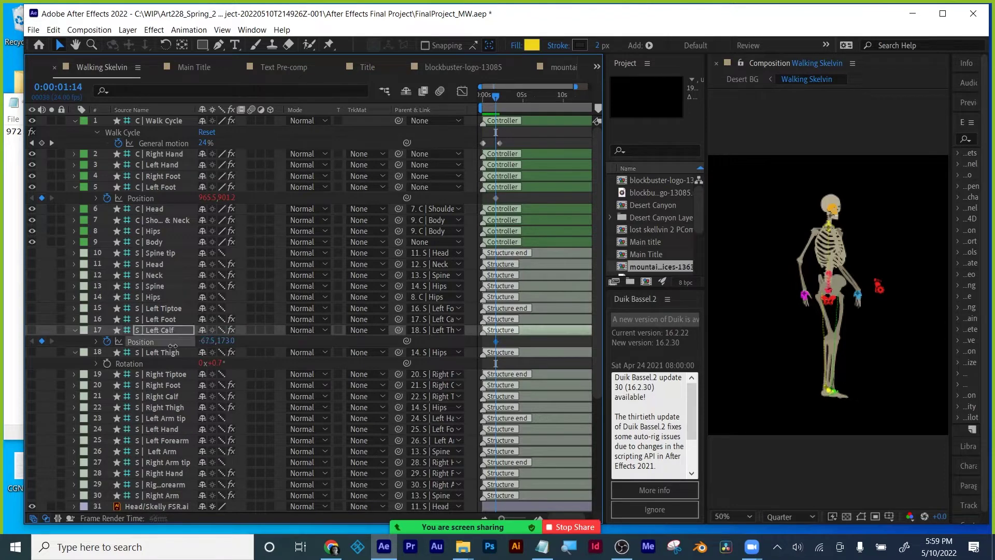
{"action": "key", "text": "ctrl+z"}
{"action": "key", "text": "ctrl+z"}
{"action": "key", "text": "ctrl+z"}
Reveal the left calf's Rotation, try rotating the calf, and undo the rotation.
{"action": "key", "text": "r"}
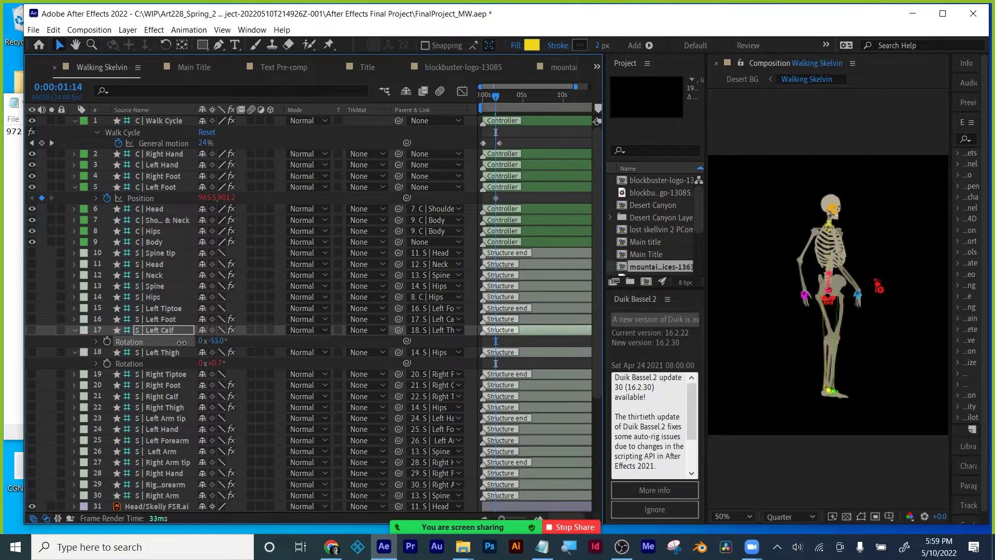
{"action": "left_click_drag", "start_coordinate": [182, 342], "coordinate": [283, 334]}
{"action": "key", "text": "ctrl+z"}
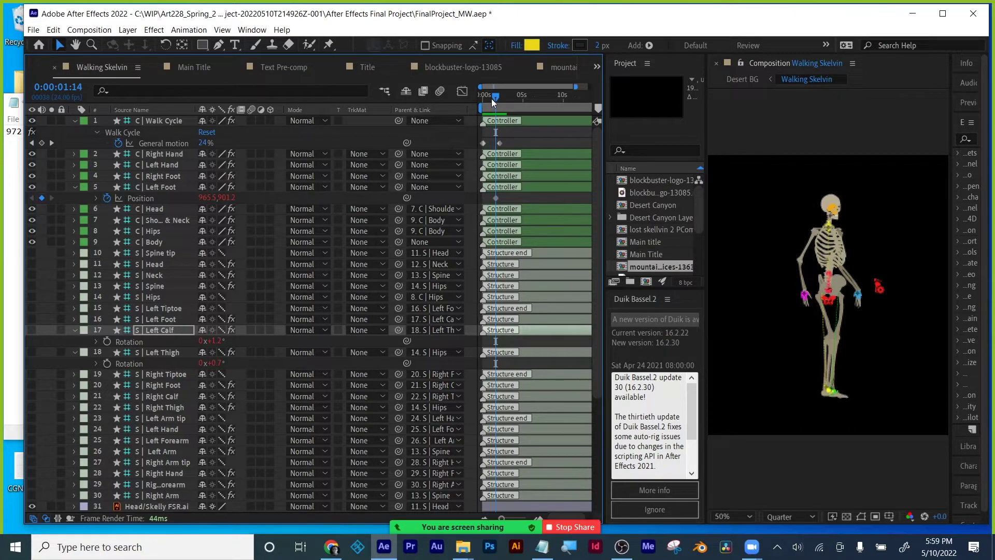
Keyframe the C | Left Foot Position at 845.3, 901.2 on 0:00:02:08 and at 1119.3, 901.2 on 0:00:03:05.
{"action": "left_click_drag", "start_coordinate": [493, 97], "coordinate": [501, 98]}
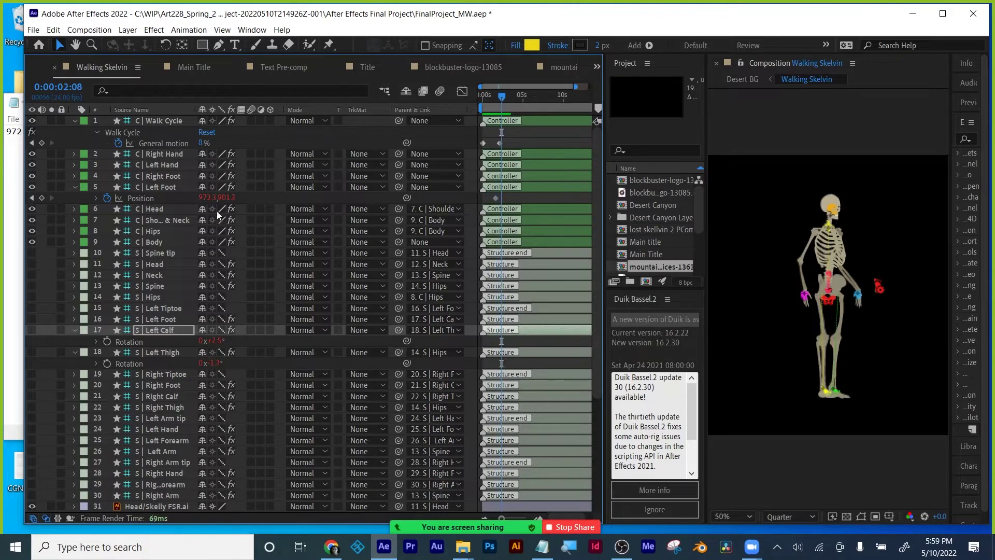
{"action": "left_click_drag", "start_coordinate": [210, 202], "coordinate": [118, 197]}
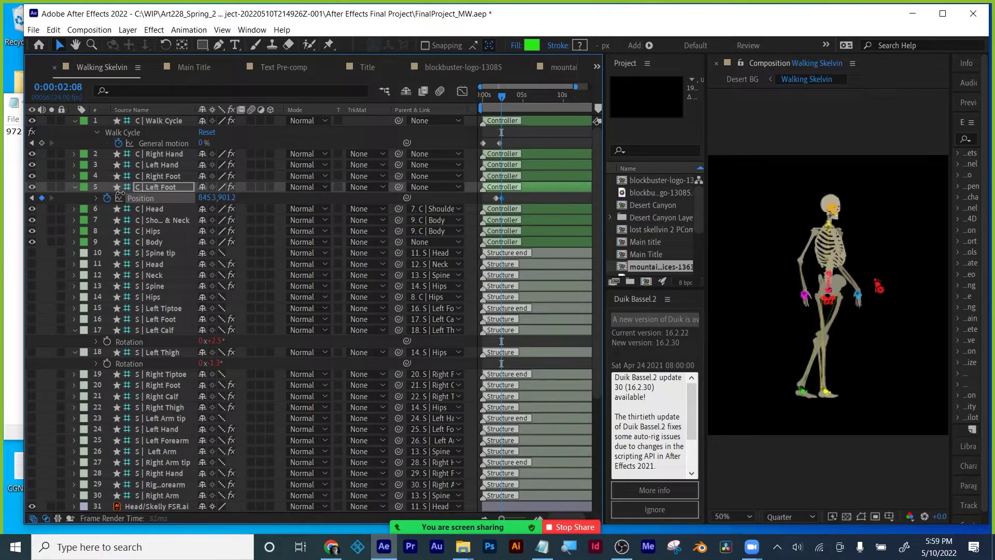
{"action": "left_click_drag", "start_coordinate": [502, 98], "coordinate": [507, 96]}
{"action": "left_click_drag", "start_coordinate": [208, 198], "coordinate": [353, 170]}
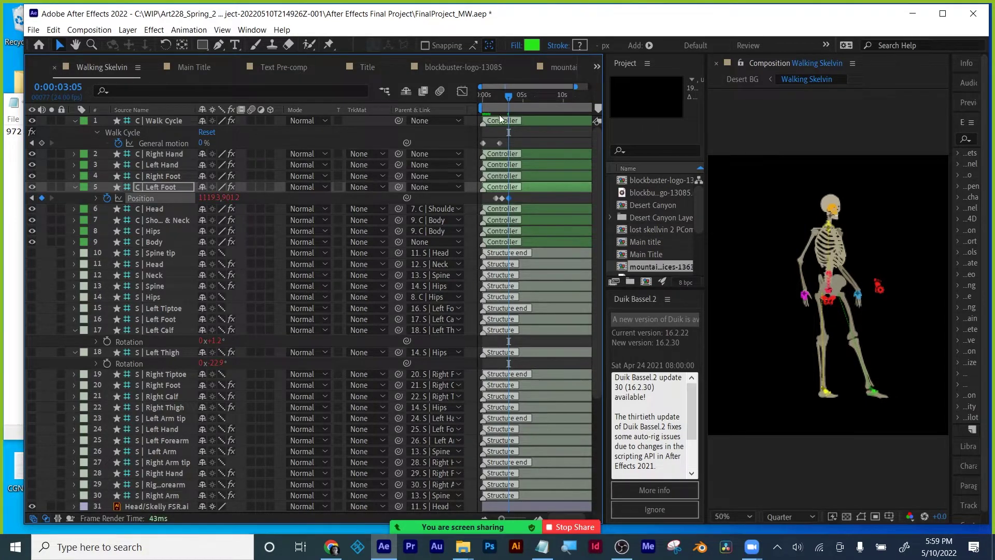
Copy the left foot's first Position keyframe to 0:00:03:18 and add a Walk Cycle General motion keyframe of 0% there.
{"action": "left_click", "coordinate": [496, 198]}
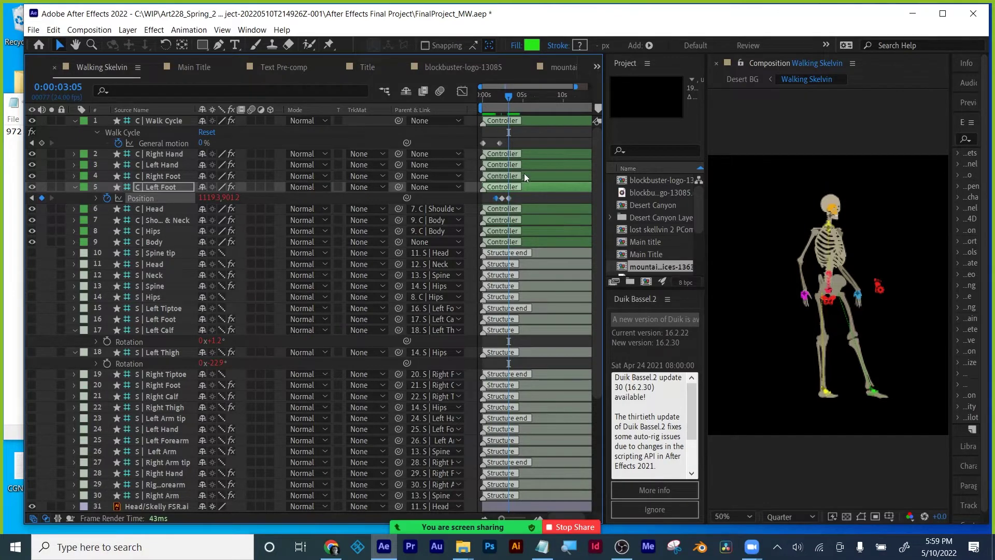
{"action": "left_click", "coordinate": [513, 99]}
{"action": "key", "text": "ctrl+v"}
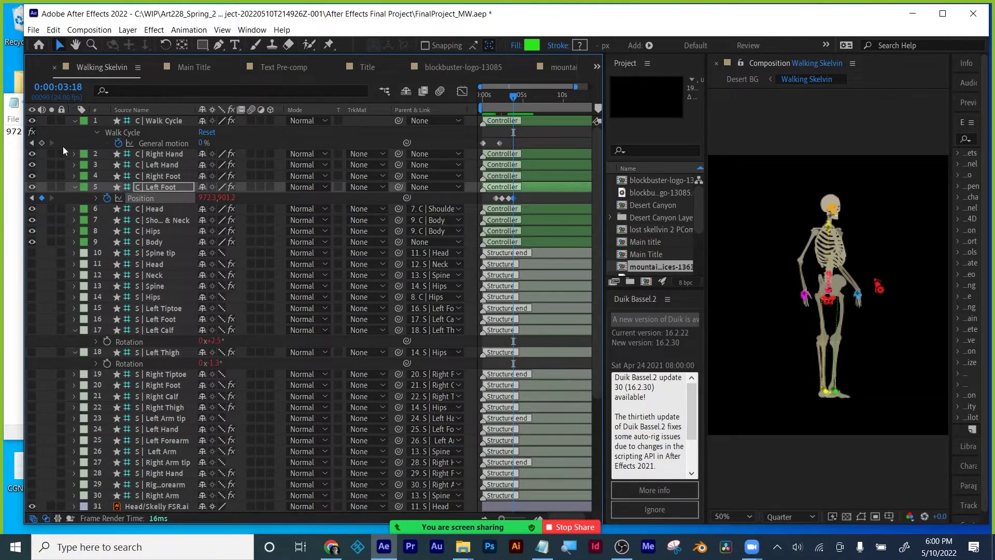
{"action": "left_click", "coordinate": [41, 144]}
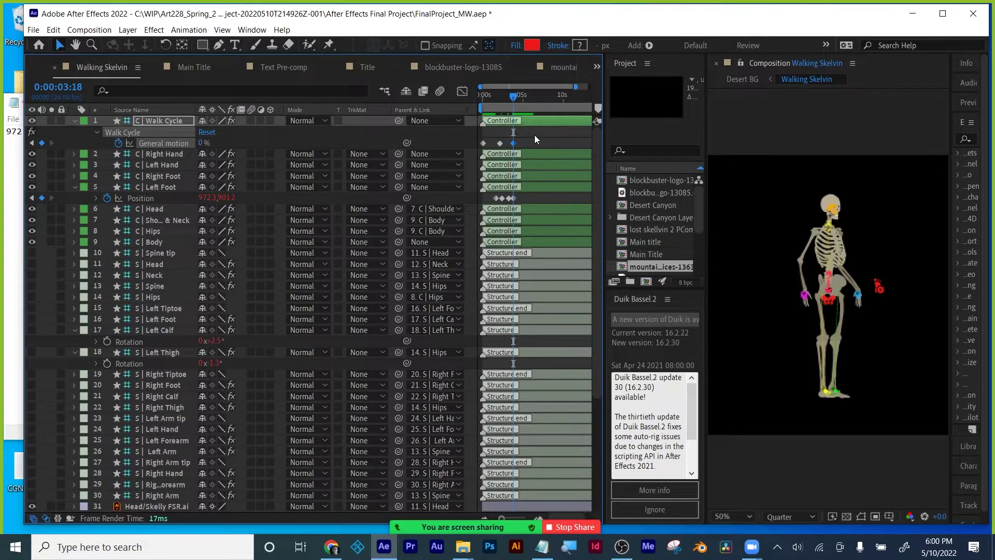
View the Main Title and Title compositions in turn, and widen the Project area beside the timeline.
{"action": "scroll", "coordinate": [534, 135], "scroll_direction": "down", "scroll_amount": 2}
{"action": "scroll", "coordinate": [524, 114], "scroll_direction": "up", "scroll_amount": 2}
{"action": "left_click", "coordinate": [195, 68]}
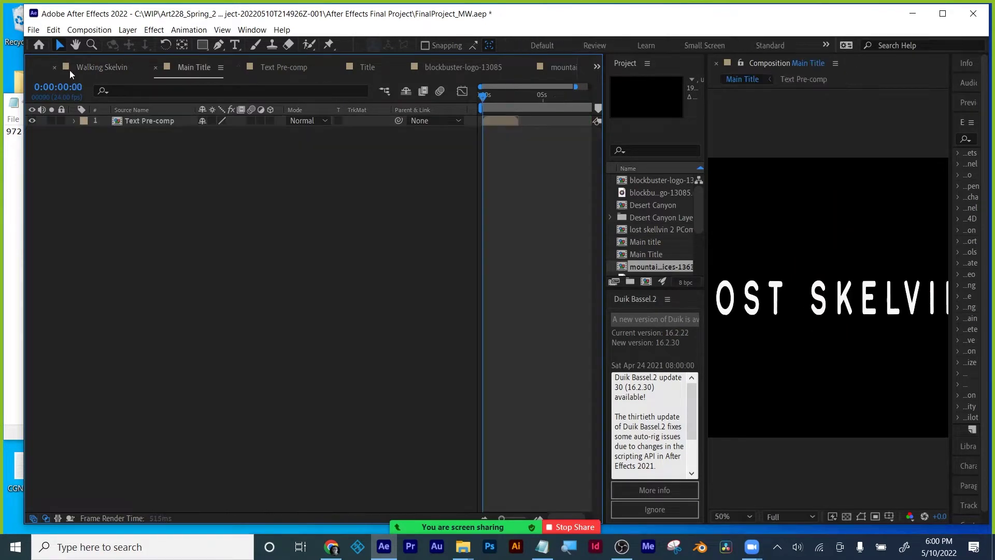
{"action": "left_click", "coordinate": [377, 66]}
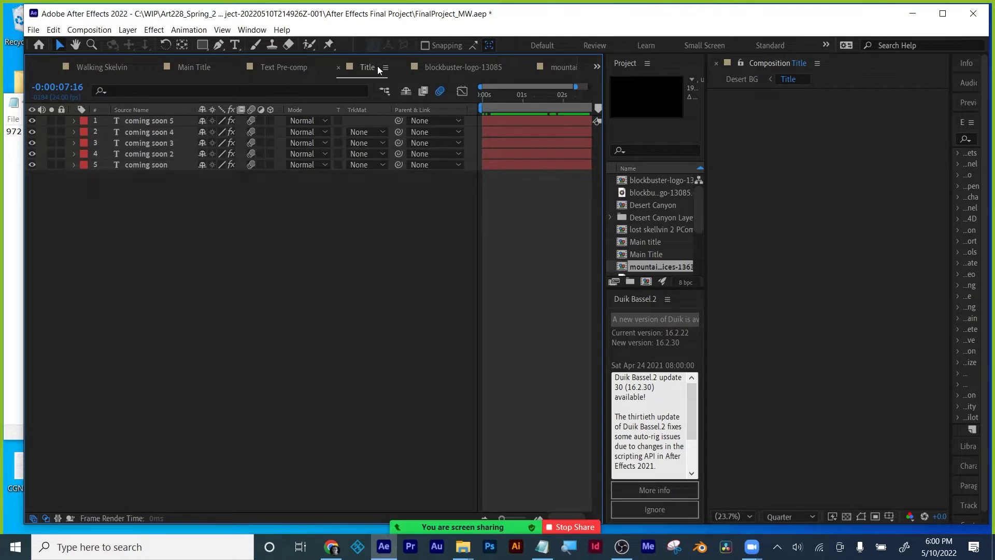
{"action": "left_click_drag", "start_coordinate": [603, 200], "coordinate": [551, 197]}
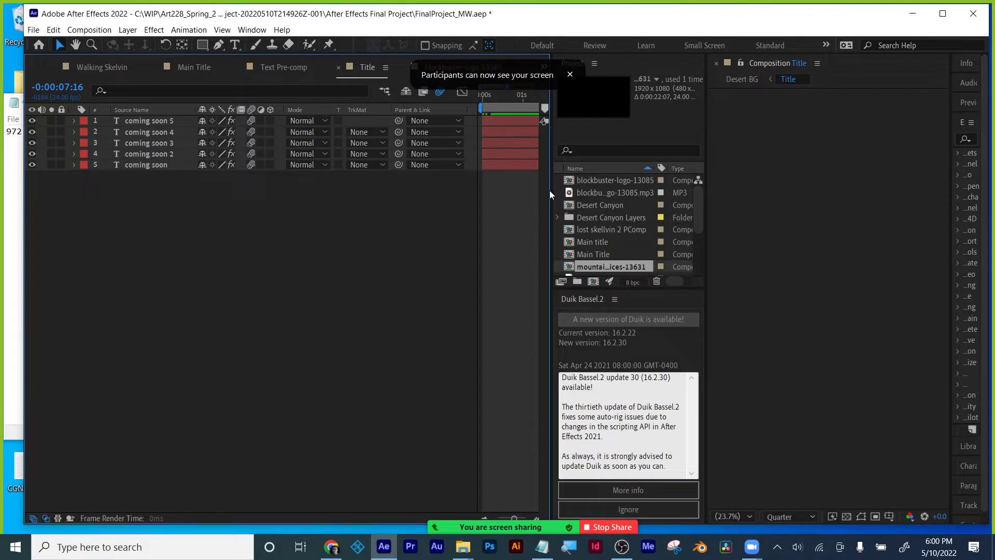
View the GranCan PC composition at 0:00:00:00, check Walking Skelvin, and return to the Desert BG composition.
{"action": "left_click_drag", "start_coordinate": [549, 192], "coordinate": [656, 200]}
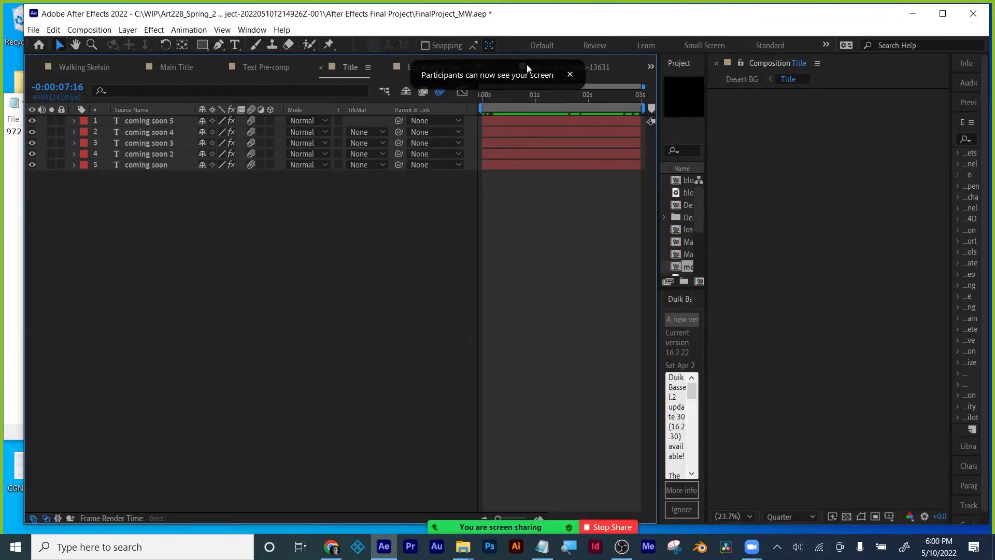
{"action": "left_click", "coordinate": [650, 67]}
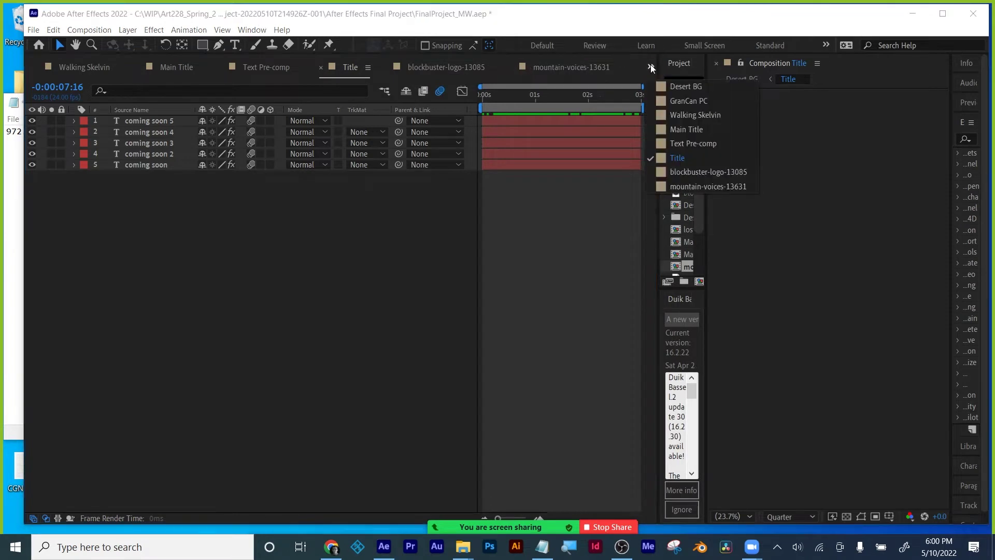
{"action": "left_click", "coordinate": [672, 84]}
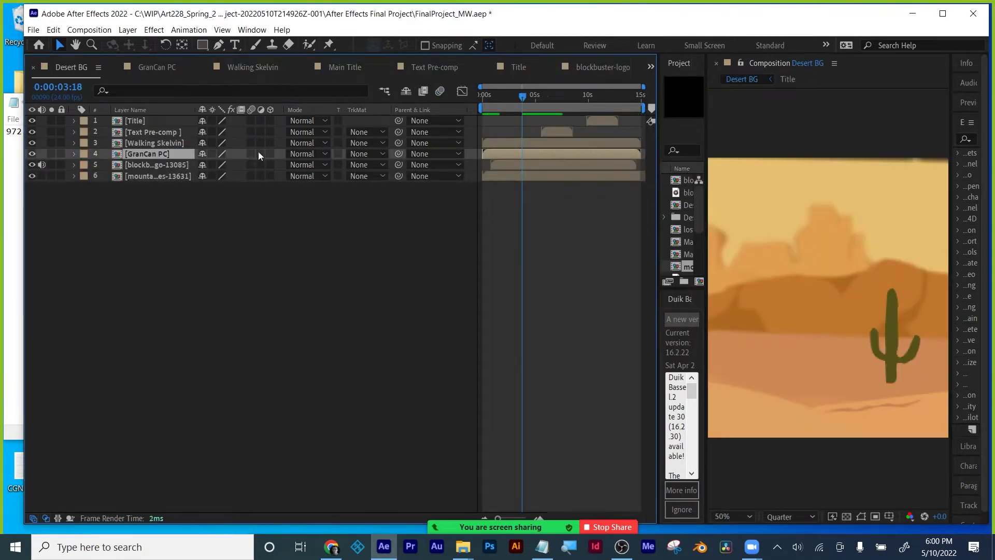
{"action": "left_click", "coordinate": [166, 69]}
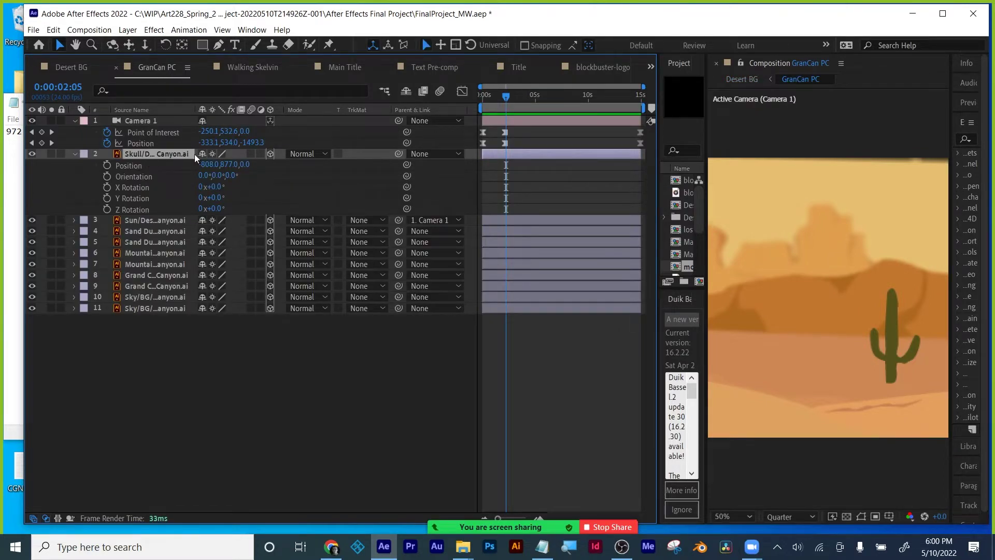
{"action": "left_click_drag", "start_coordinate": [507, 99], "coordinate": [476, 101]}
{"action": "mouse_move", "coordinate": [707, 135]}
{"action": "left_mouse_down"}
{"action": "mouse_move", "coordinate": [632, 144]}
{"action": "mouse_move", "coordinate": [702, 147]}
{"action": "left_mouse_up"}
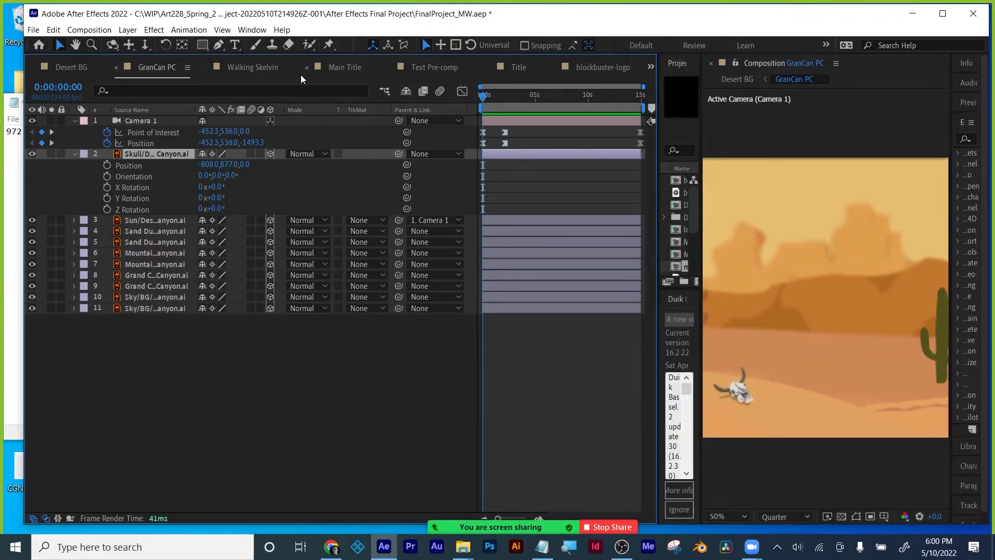
{"action": "left_click", "coordinate": [245, 68]}
{"action": "left_click", "coordinate": [63, 68]}
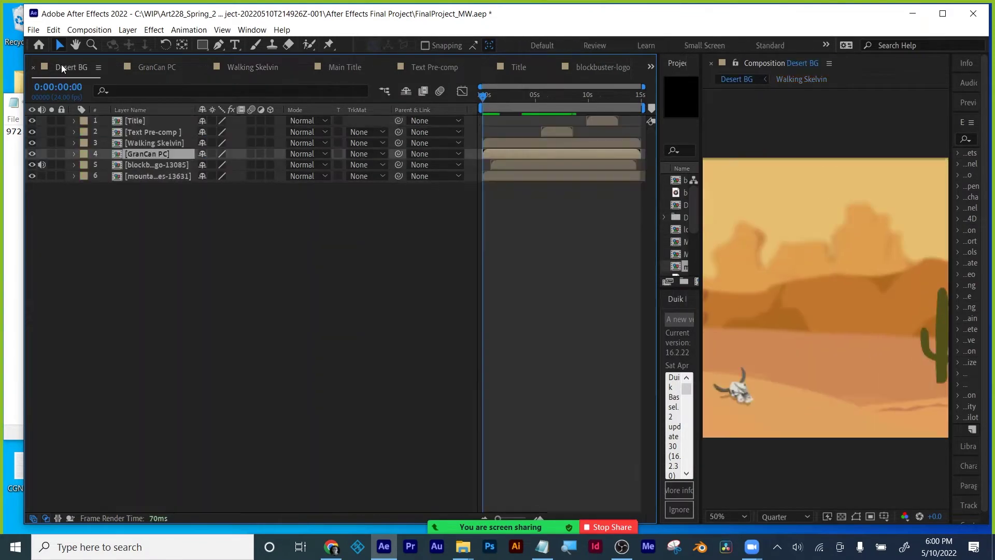
Hide the layer switches and transfer mode columns in the Desert BG timeline and enlarge the composition viewer to show the skeleton.
{"action": "left_click_drag", "start_coordinate": [659, 214], "coordinate": [578, 210]}
{"action": "left_click_drag", "start_coordinate": [194, 106], "coordinate": [144, 104]}
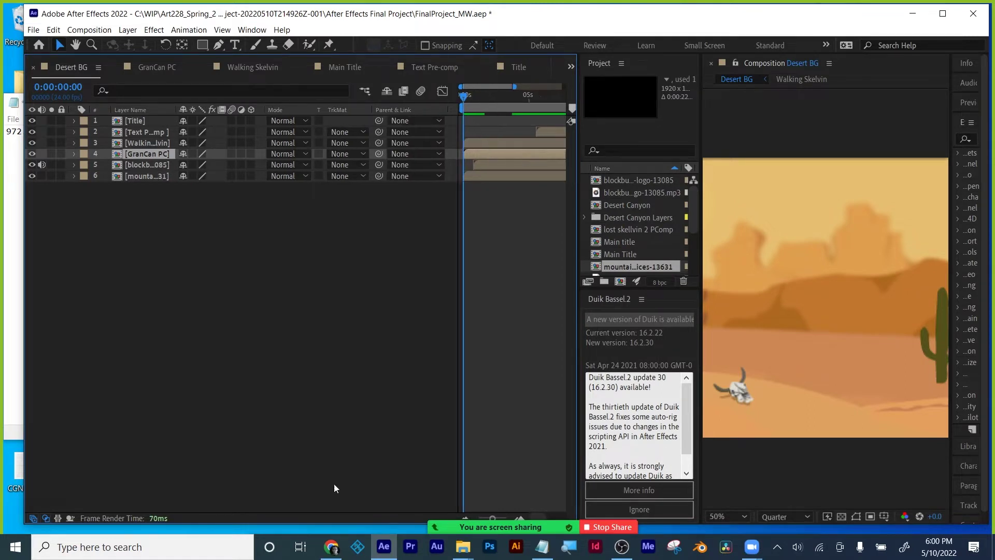
{"action": "left_click", "coordinate": [45, 517]}
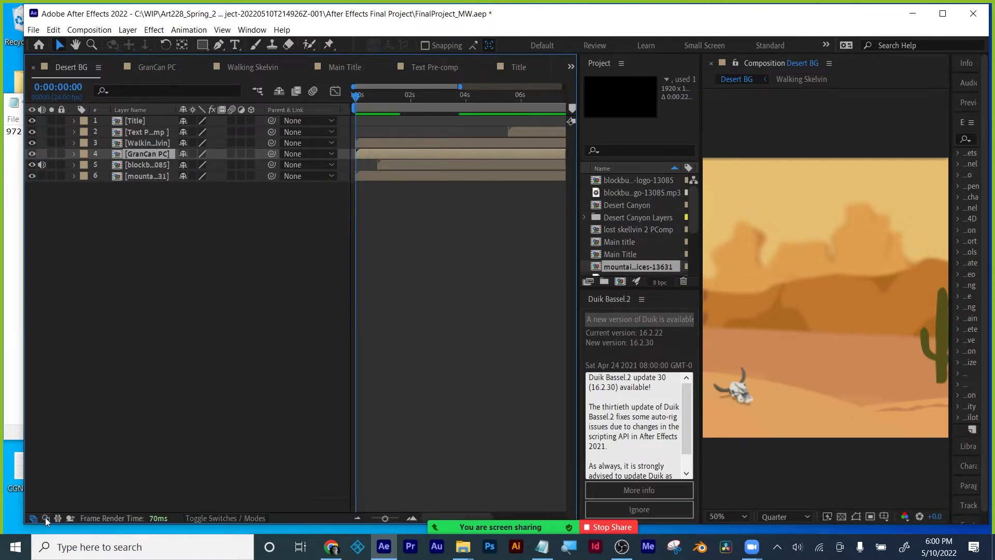
{"action": "left_click", "coordinate": [34, 519]}
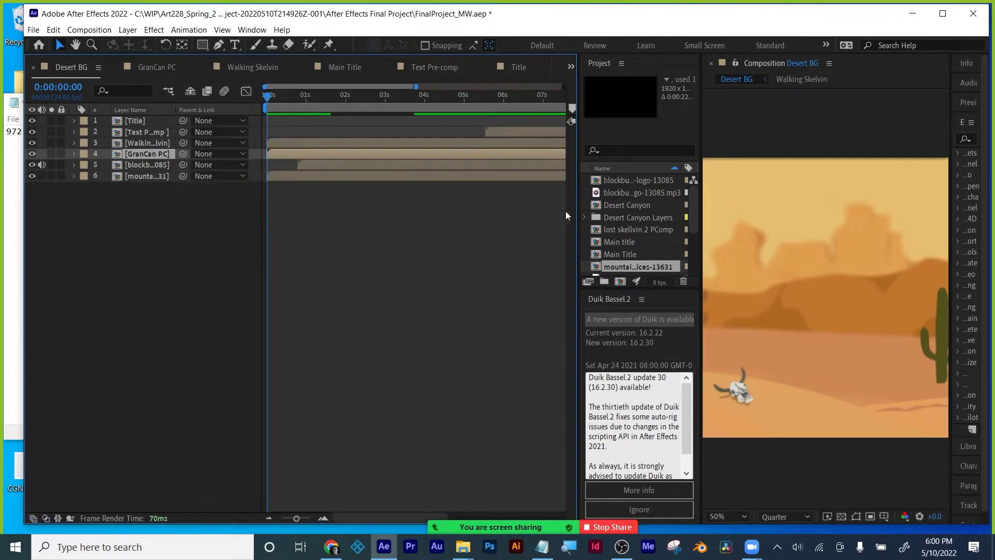
{"action": "left_click_drag", "start_coordinate": [574, 185], "coordinate": [406, 196]}
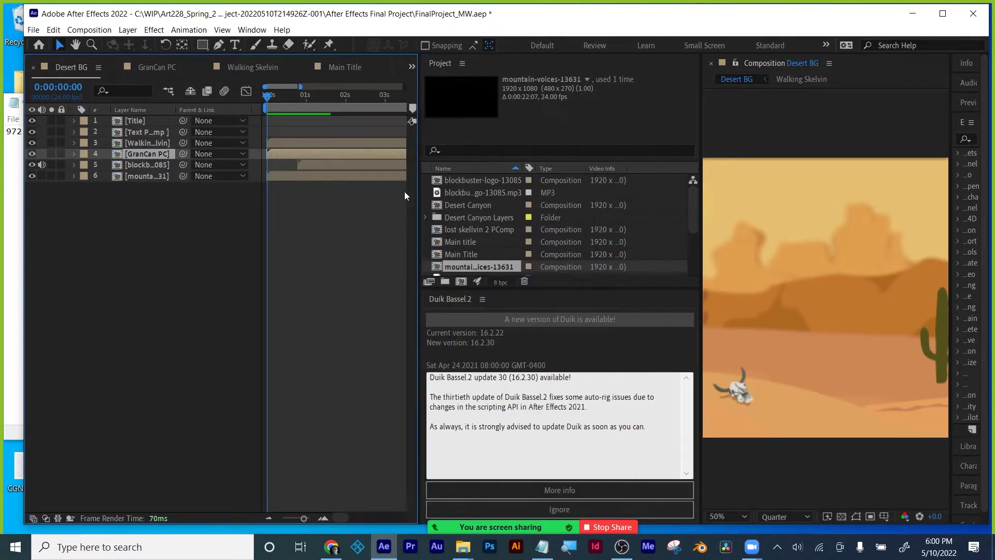
{"action": "left_click_drag", "start_coordinate": [702, 113], "coordinate": [507, 119]}
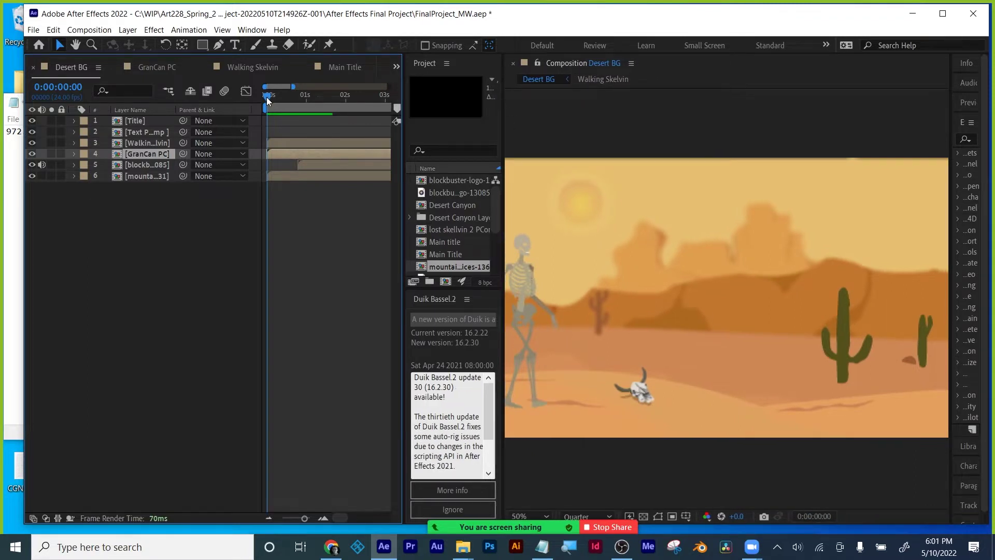
Scrub Desert BG to 0:00:03:01 and add a Position keyframe there to the skull layer in GranCan PC.
{"action": "left_click_drag", "start_coordinate": [266, 97], "coordinate": [385, 101]}
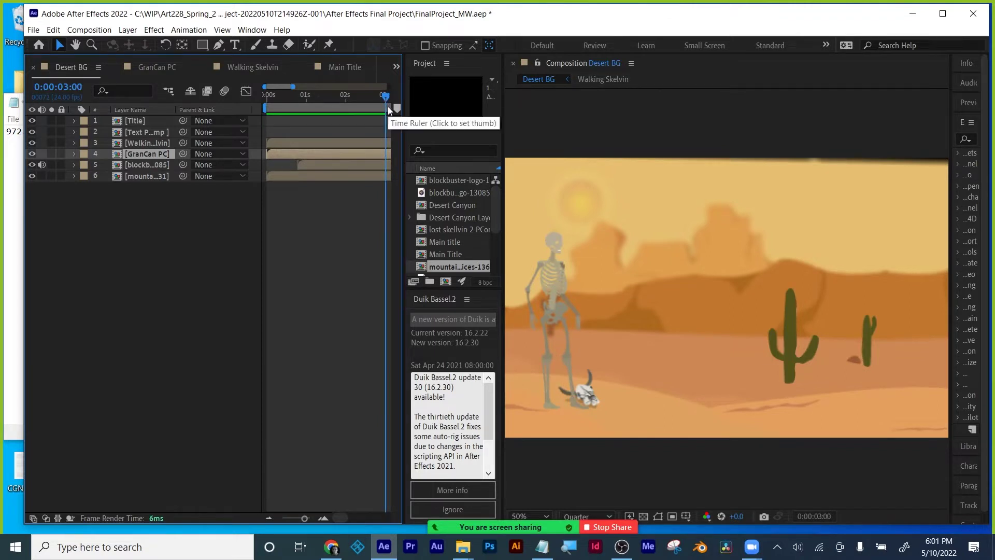
{"action": "key", "text": "Page_Down"}
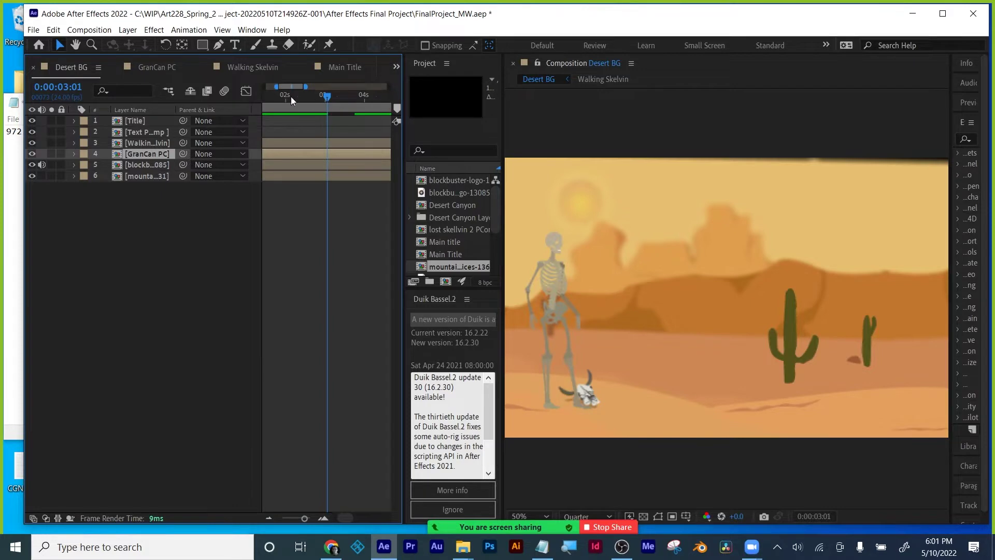
{"action": "left_click", "coordinate": [161, 67]}
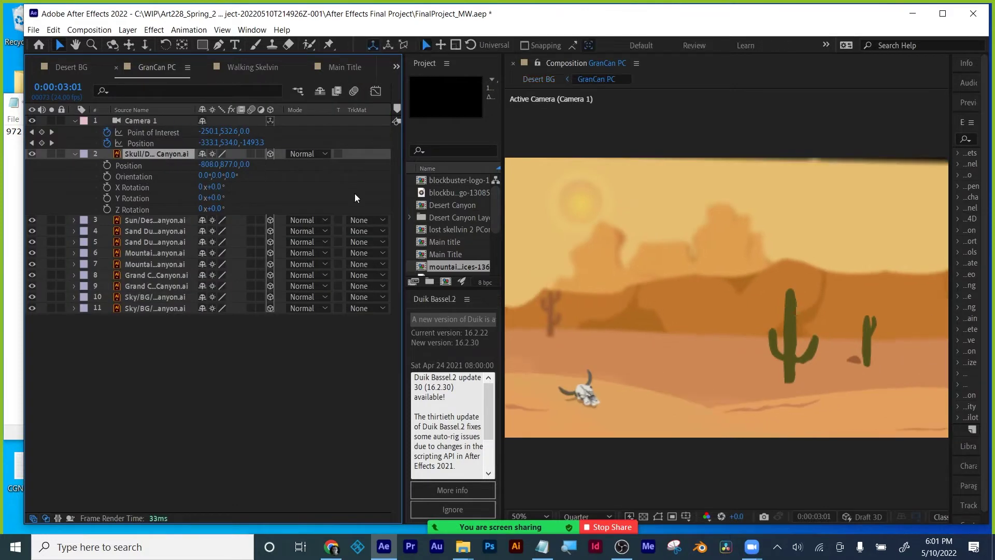
{"action": "left_click", "coordinate": [106, 165]}
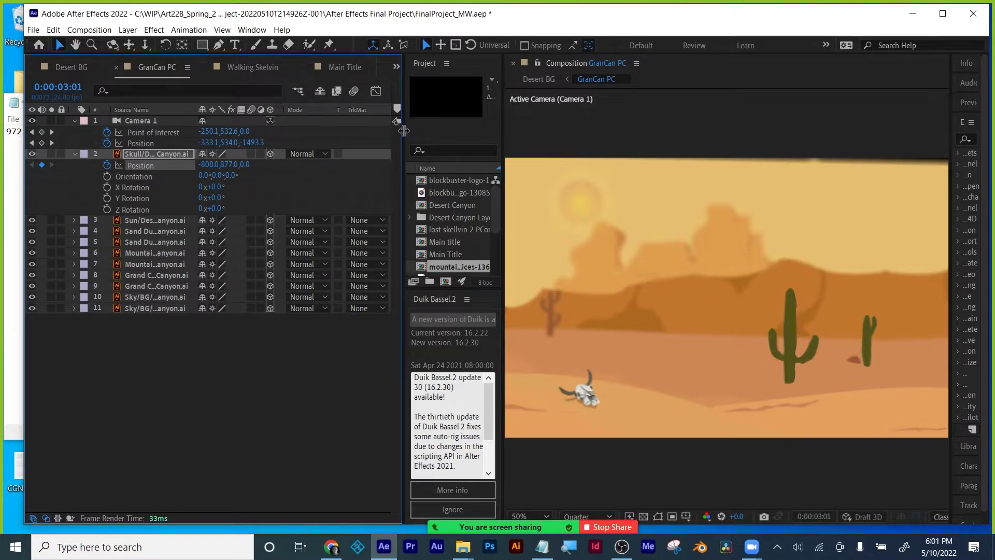
Widen the GranCan PC timeline and hide its transfer mode columns so the keyframe area is usable.
{"action": "left_click_drag", "start_coordinate": [403, 131], "coordinate": [483, 140]}
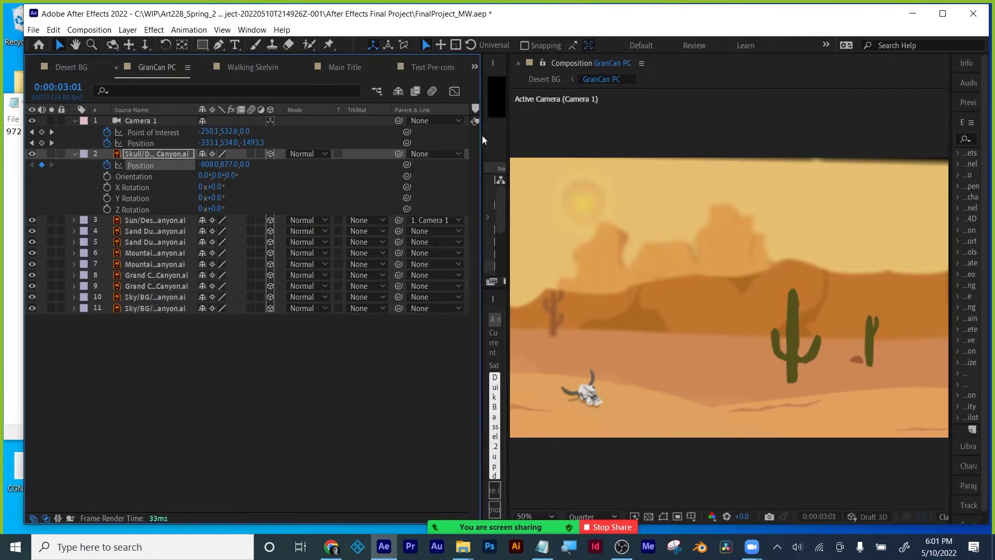
{"action": "left_click", "coordinate": [45, 518]}
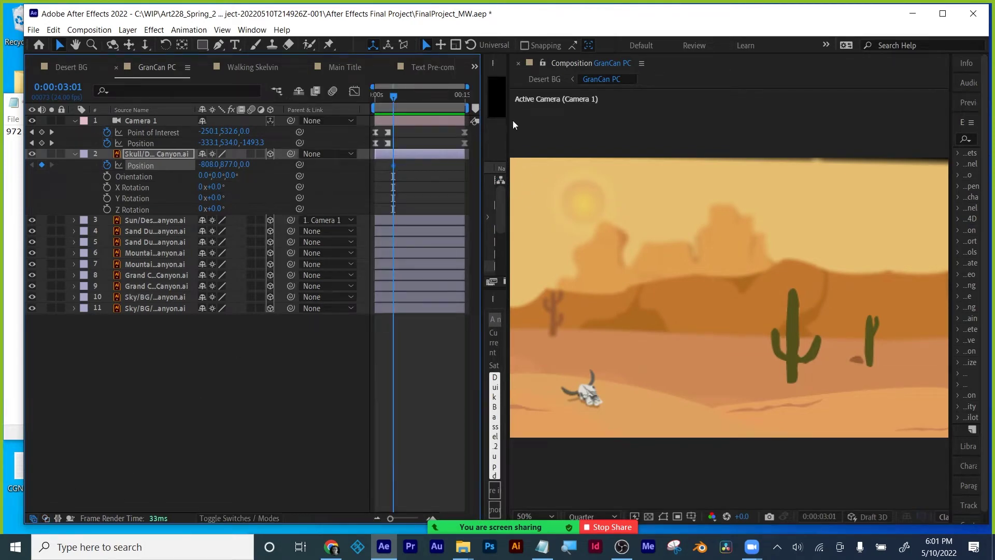
{"action": "left_click_drag", "start_coordinate": [508, 124], "coordinate": [568, 128]}
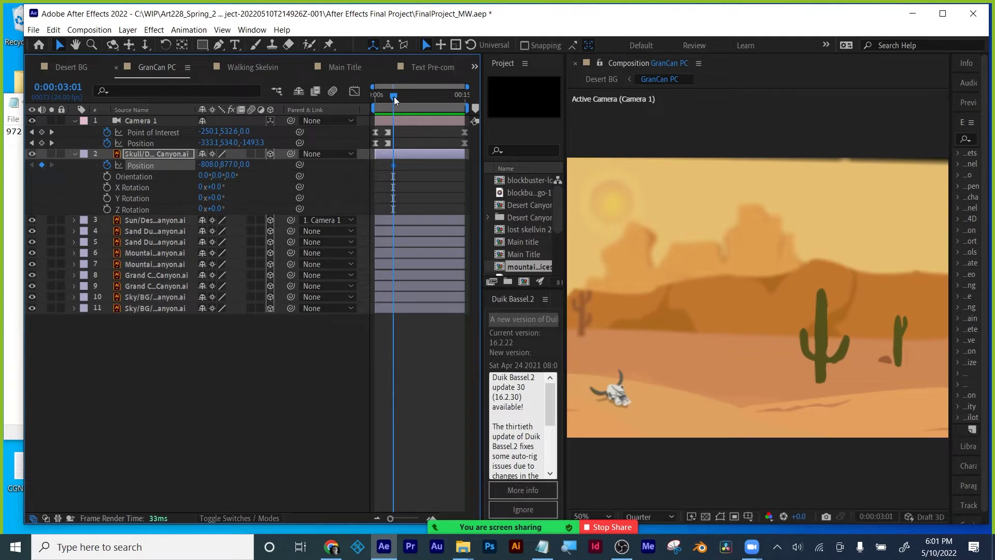
Keyframe the skull's Position at -631.0, 844.0, -147.0 on 0:00:04:05 and set its Z Rotation to 34°.
{"action": "left_click_drag", "start_coordinate": [394, 97], "coordinate": [401, 98]}
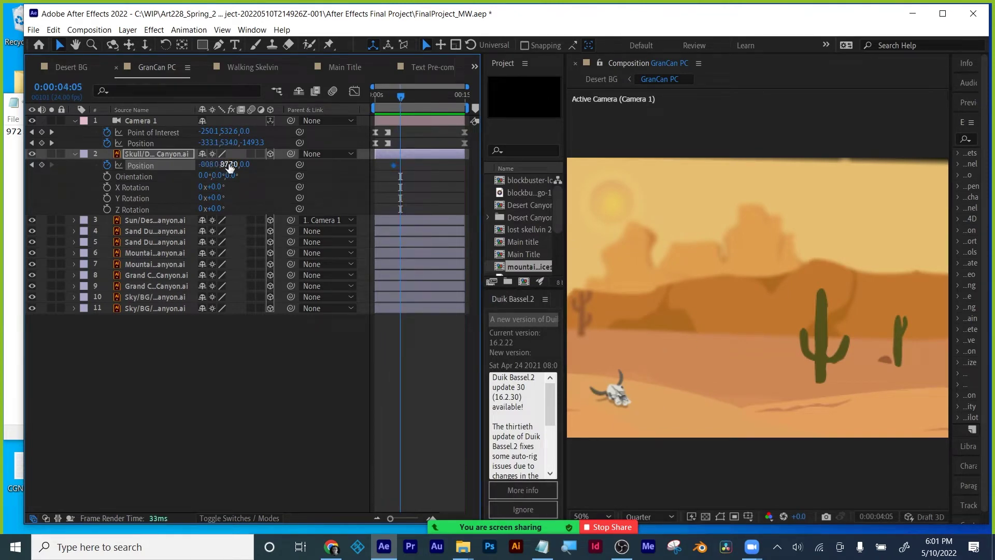
{"action": "left_click_drag", "start_coordinate": [226, 163], "coordinate": [320, 155]}
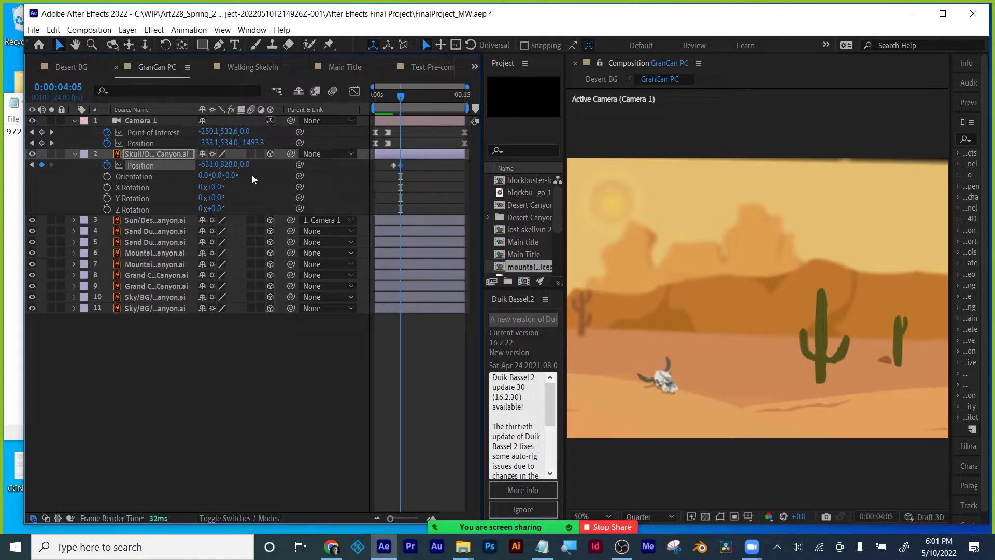
{"action": "left_click_drag", "start_coordinate": [243, 165], "coordinate": [151, 170]}
{"action": "left_click_drag", "start_coordinate": [210, 191], "coordinate": [244, 213]}
{"action": "key", "text": "ctrl+z"}
{"action": "key", "text": "ctrl+z"}
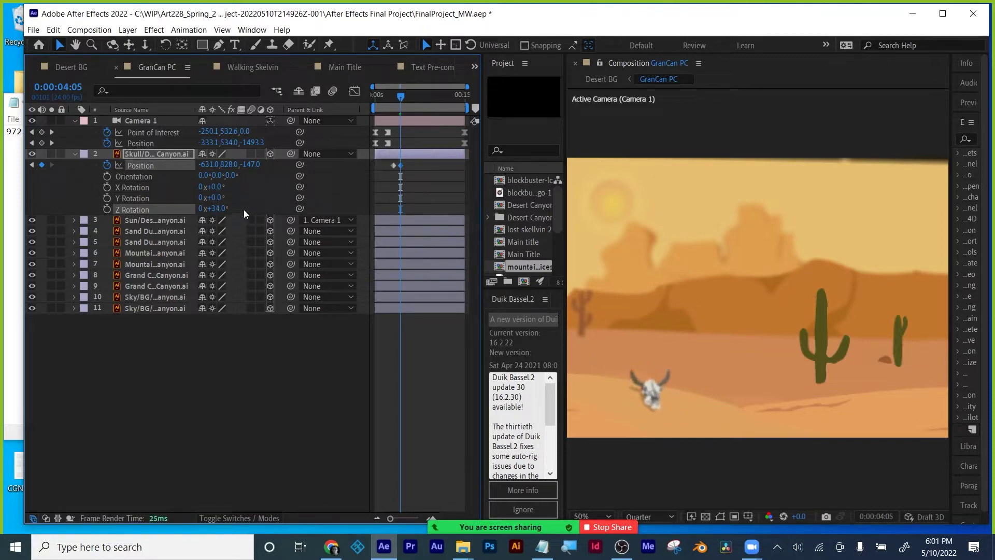
{"action": "left_click_drag", "start_coordinate": [220, 164], "coordinate": [236, 165]}
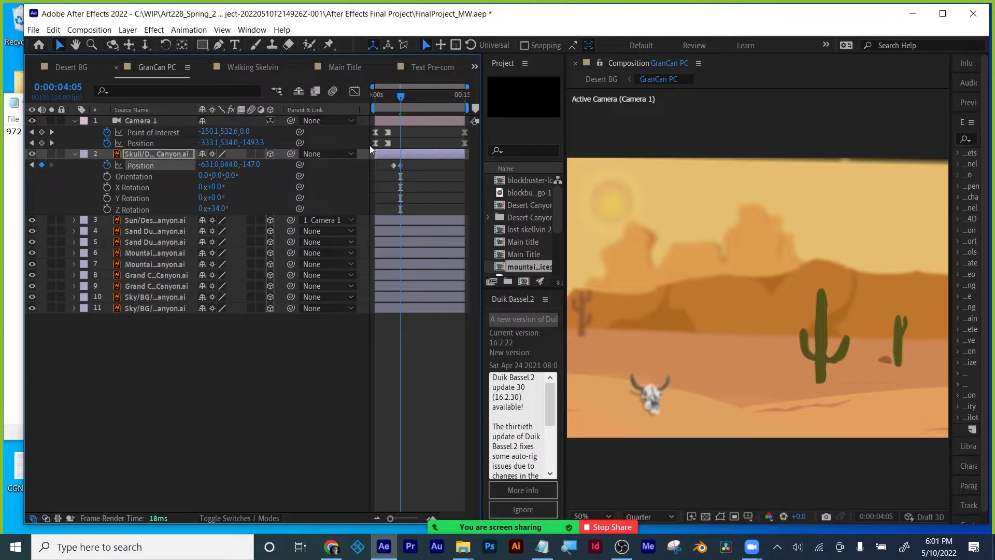
Raise the skull mid-move by keyframing its Position at -694.2, 795.8, -94.5 on 0:00:03:19.
{"action": "left_click_drag", "start_coordinate": [403, 93], "coordinate": [399, 98]}
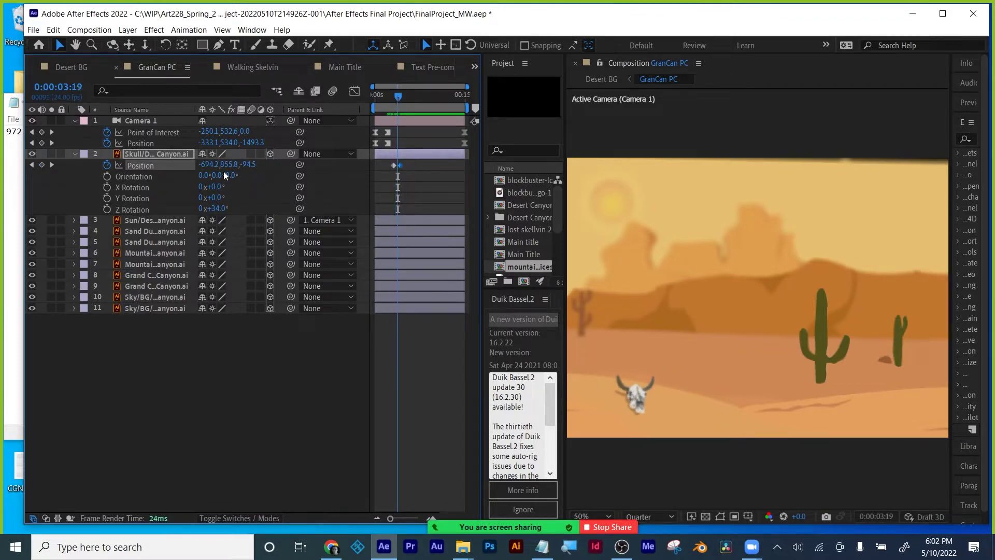
{"action": "left_click_drag", "start_coordinate": [222, 165], "coordinate": [198, 169]}
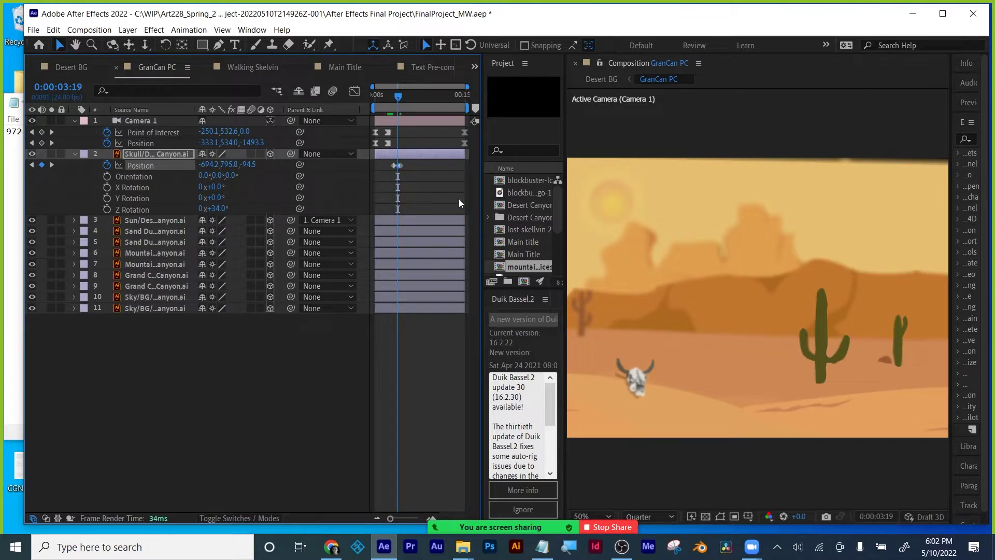
{"action": "left_click", "coordinate": [638, 383]}
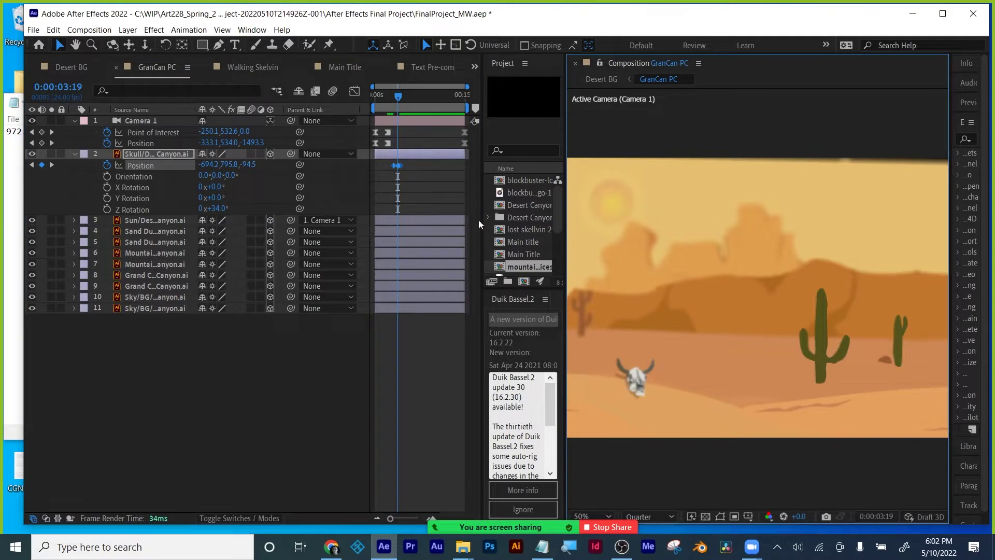
Preview the skeleton kicking the skull in Desert BG by scrubbing from 0:00:02:12 to 0:00:03:22.
{"action": "mouse_move", "coordinate": [400, 91]}
{"action": "left_mouse_down"}
{"action": "mouse_move", "coordinate": [410, 98]}
{"action": "mouse_move", "coordinate": [392, 98]}
{"action": "left_mouse_up"}
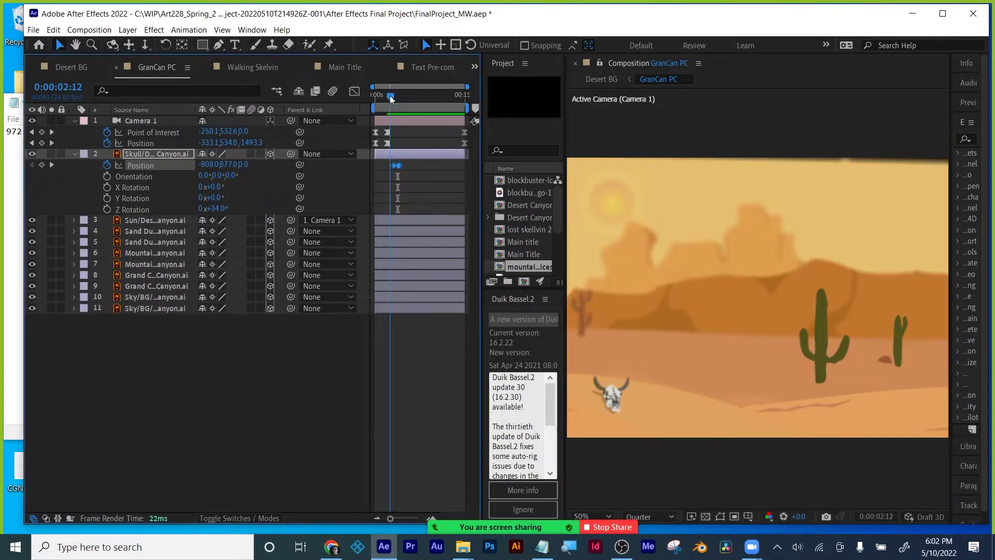
{"action": "left_click", "coordinate": [99, 67]}
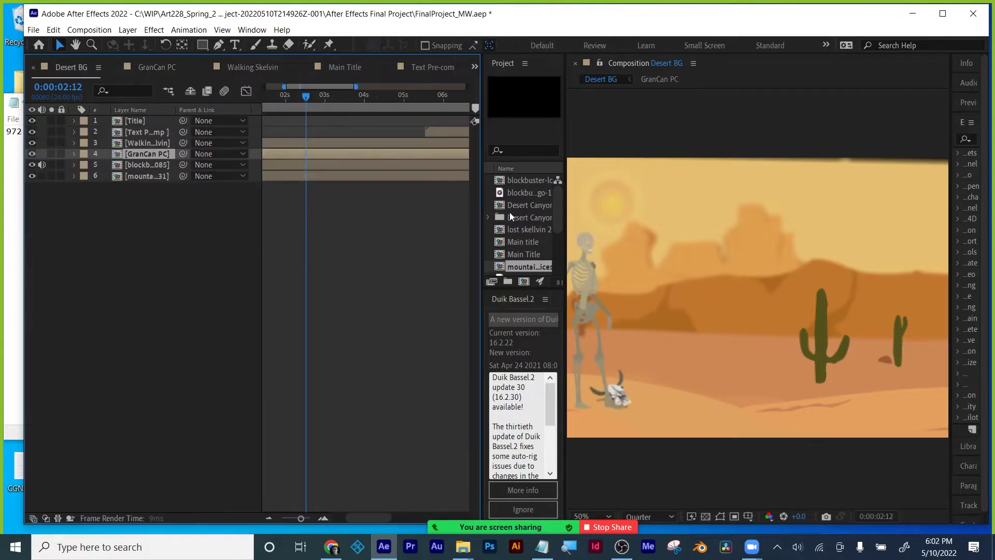
{"action": "left_click_drag", "start_coordinate": [304, 95], "coordinate": [362, 91]}
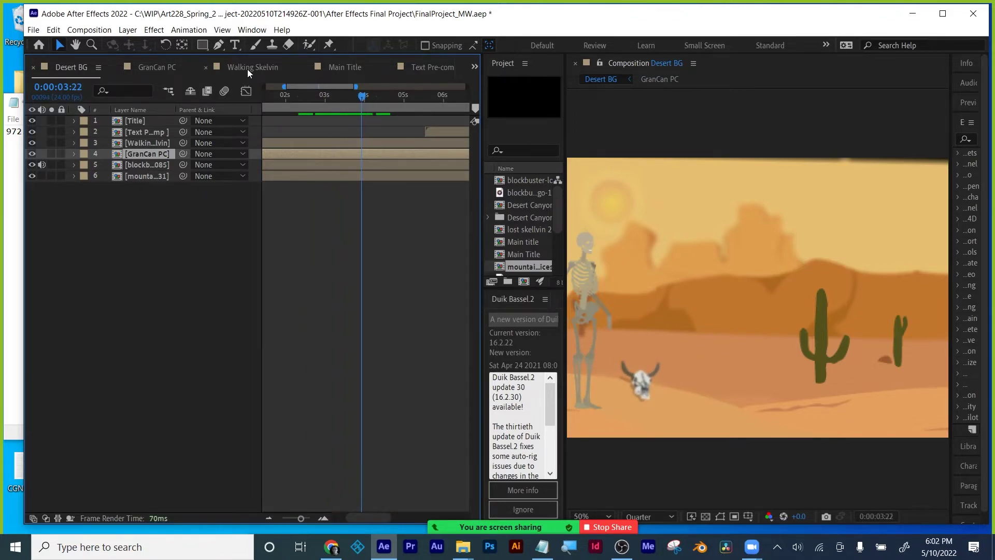
Open the Walking Skelvin composition and widen its timeline to show the controller keyframes.
{"action": "left_click", "coordinate": [244, 67]}
{"action": "left_click", "coordinate": [157, 69]}
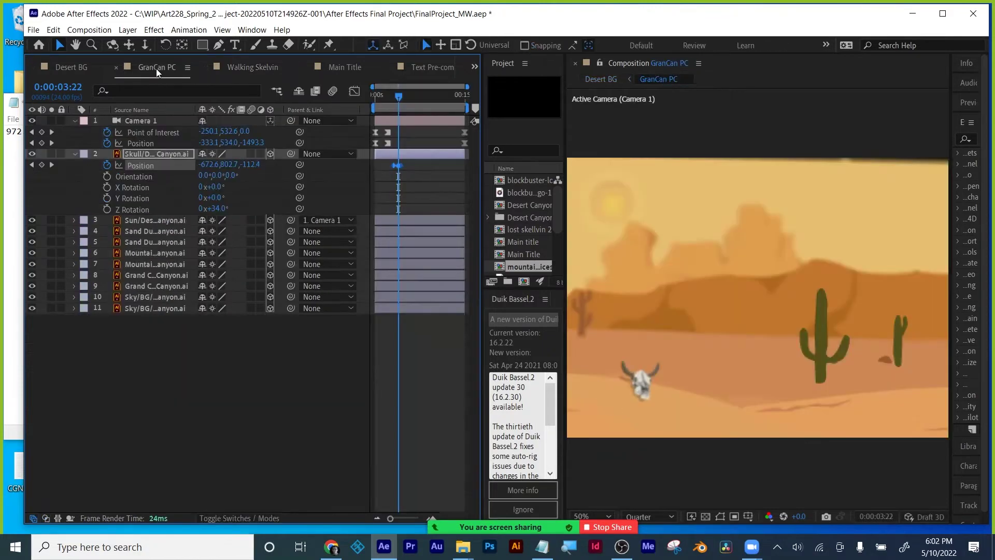
{"action": "left_click", "coordinate": [245, 66]}
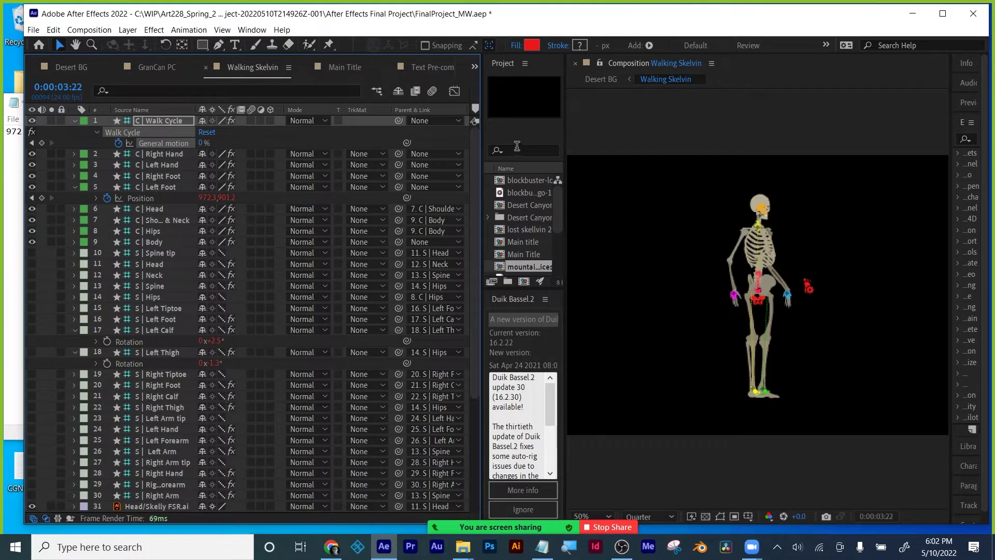
{"action": "left_click_drag", "start_coordinate": [566, 133], "coordinate": [696, 135]}
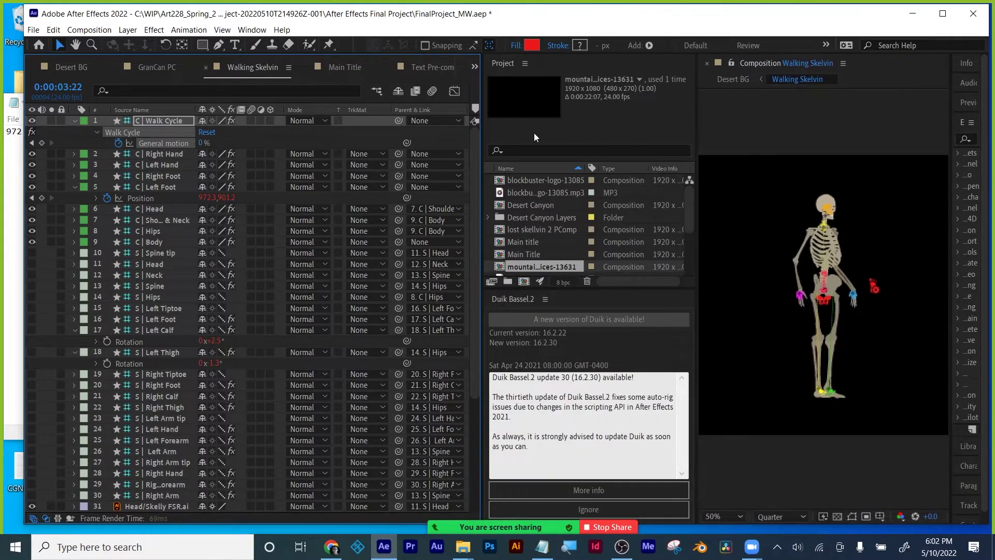
{"action": "left_click_drag", "start_coordinate": [483, 131], "coordinate": [533, 130]}
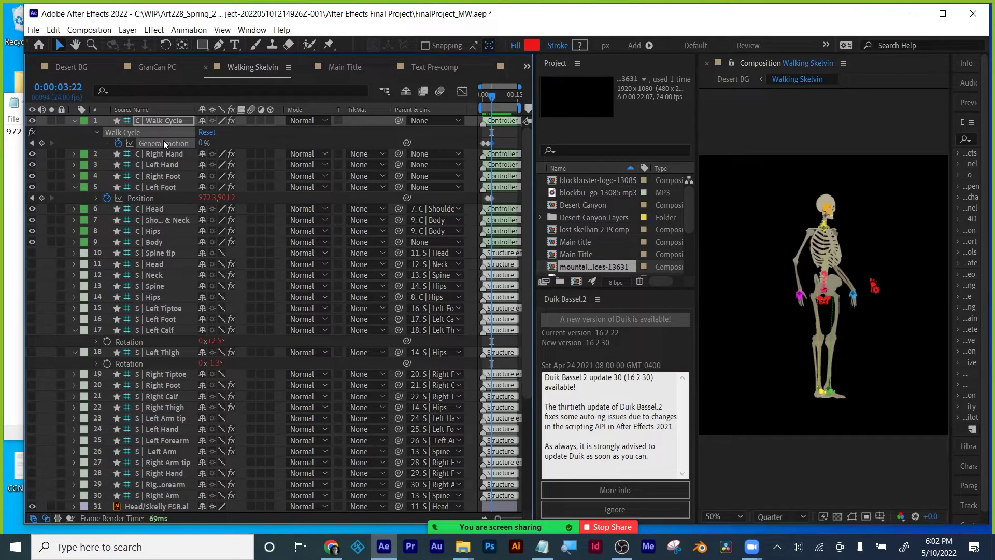
Keyframe the Walk Cycle General motion at 100% on 0:00:04:04.
{"action": "key", "text": "Page_Down"}
{"action": "key", "text": "Page_Down"}
{"action": "key", "text": "Page_Down"}
{"action": "key", "text": "Page_Down"}
{"action": "left_click_drag", "start_coordinate": [199, 143], "coordinate": [320, 149]}
{"action": "left_click_drag", "start_coordinate": [322, 149], "coordinate": [274, 151]}
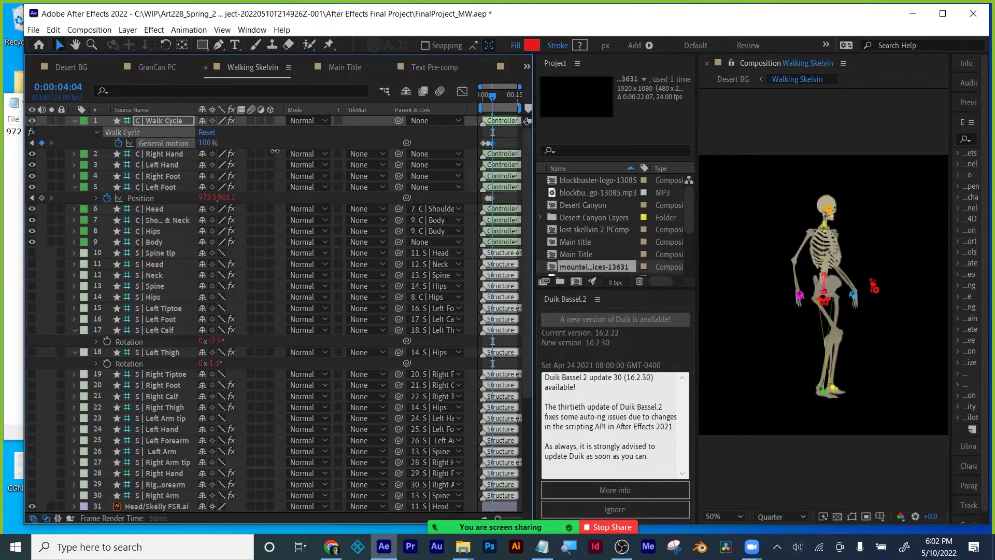
Return to the GranCan PC composition, enlarge its viewer and narrow the timeline.
{"action": "left_click", "coordinate": [157, 63]}
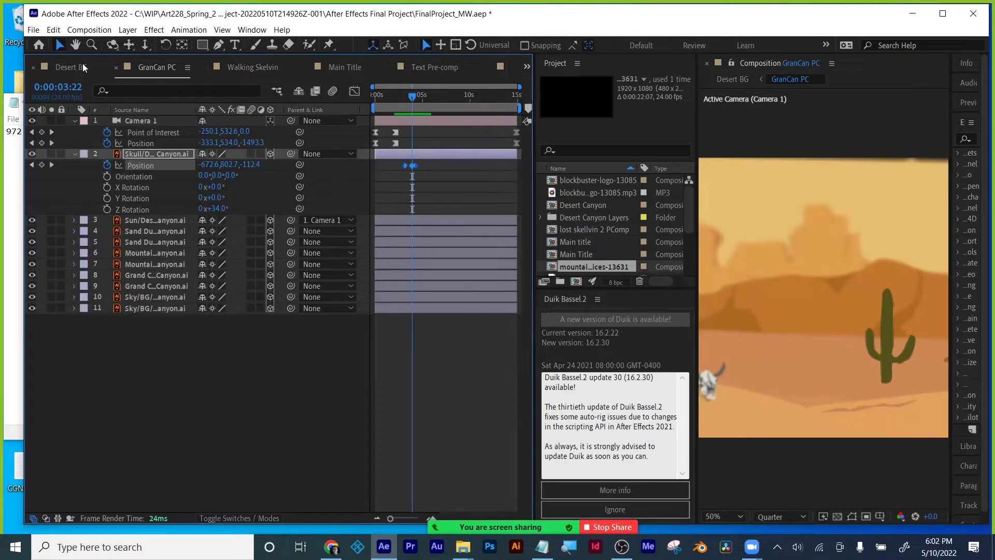
{"action": "left_click_drag", "start_coordinate": [697, 123], "coordinate": [593, 122]}
{"action": "left_click_drag", "start_coordinate": [532, 123], "coordinate": [329, 122]}
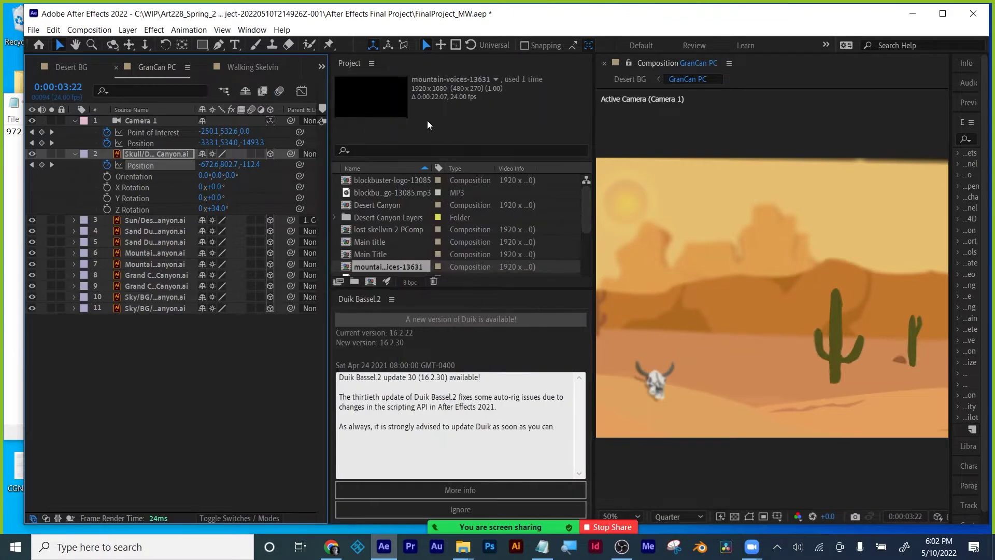
Widen the GranCan PC timeline, hiding its layer switches to expose the keyframes, and go back to 0:00:00:00.
{"action": "left_click_drag", "start_coordinate": [593, 118], "coordinate": [388, 124]}
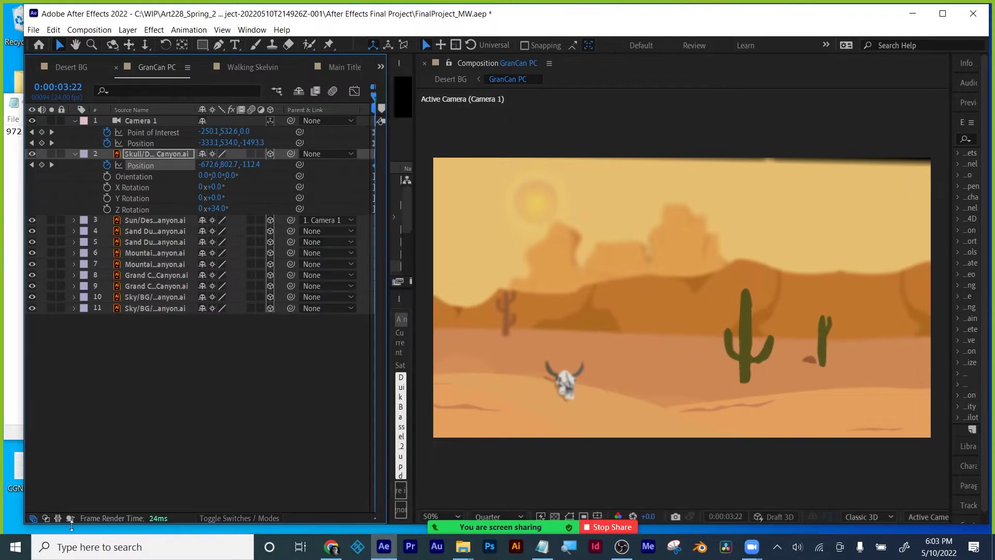
{"action": "left_click", "coordinate": [32, 518]}
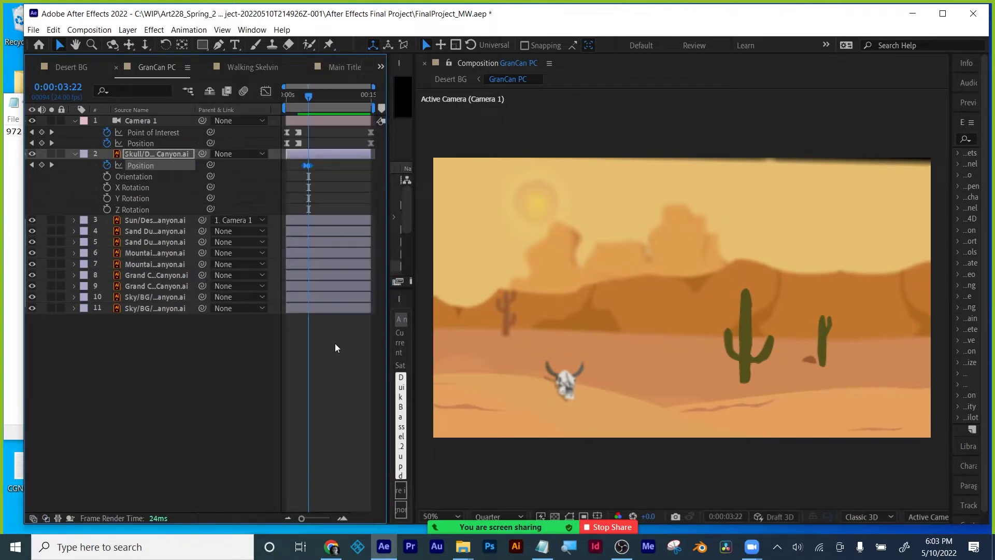
{"action": "left_click_drag", "start_coordinate": [308, 97], "coordinate": [265, 94]}
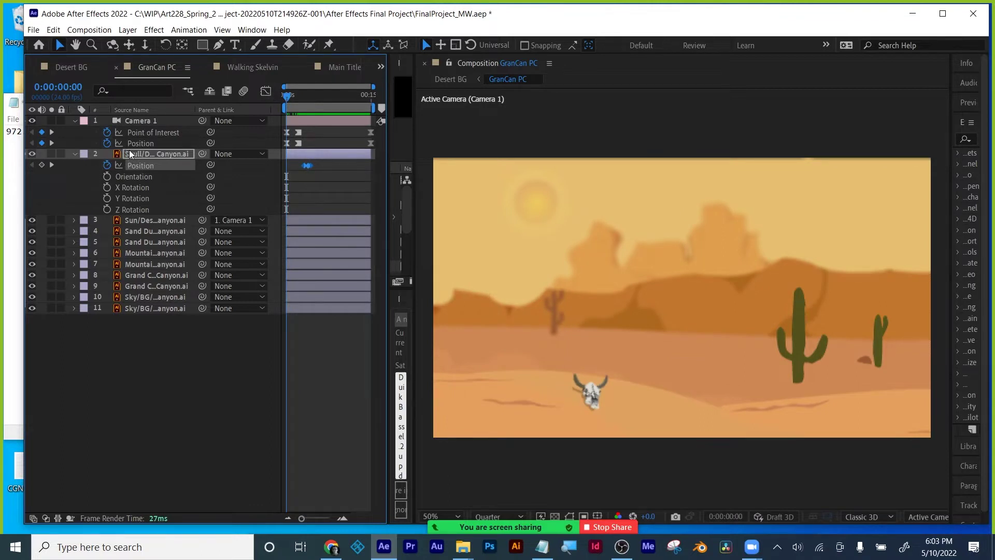
Preview the skeleton and camera motion in Desert BG by scrubbing from the start to 0:00:09:17.
{"action": "left_click", "coordinate": [66, 67]}
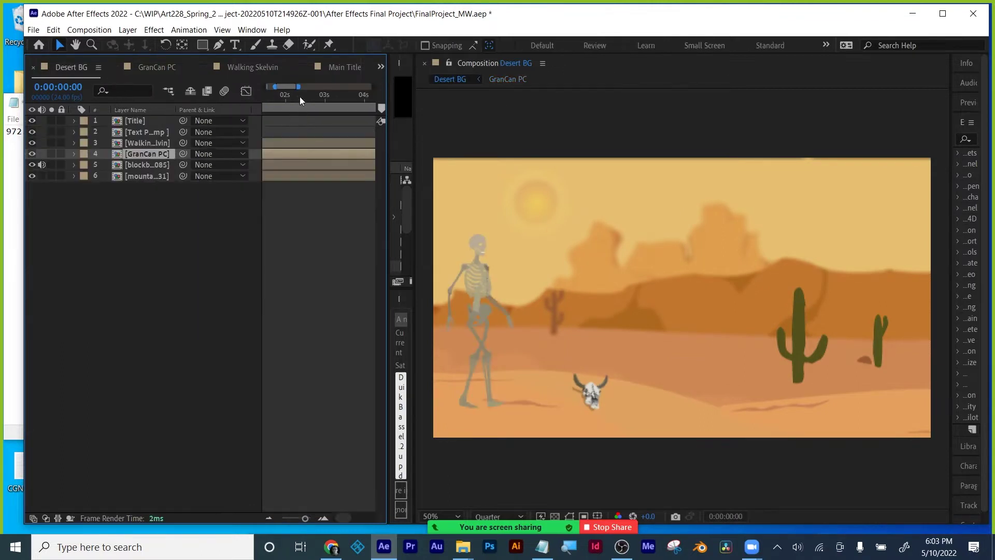
{"action": "left_click_drag", "start_coordinate": [300, 96], "coordinate": [179, 144]}
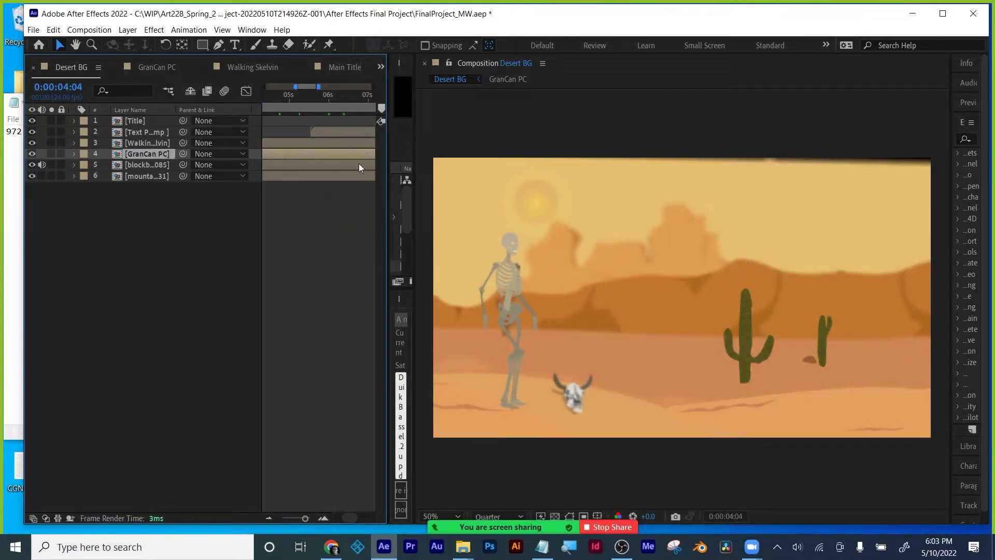
{"action": "left_click_drag", "start_coordinate": [290, 95], "coordinate": [361, 101]}
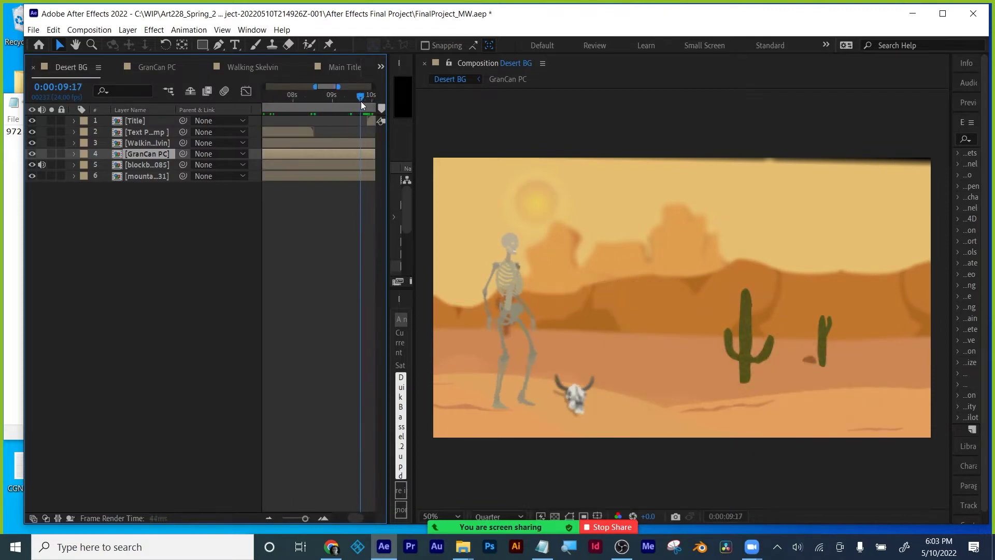
Check the Walk Cycle General motion keyframes at 0:00:04:04 and 0:00:03:18 in the Walking Skelvin composition.
{"action": "left_click", "coordinate": [253, 66]}
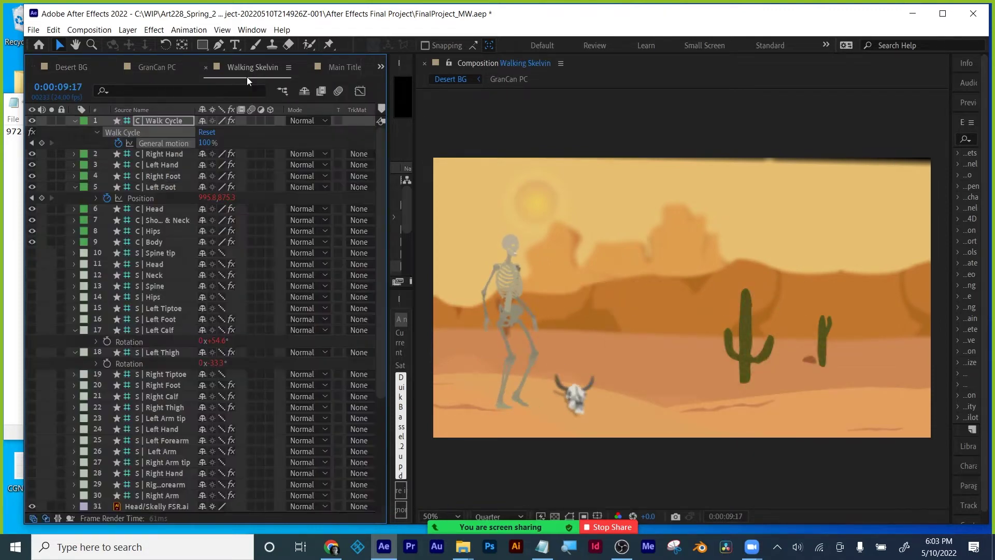
{"action": "left_click", "coordinate": [31, 143]}
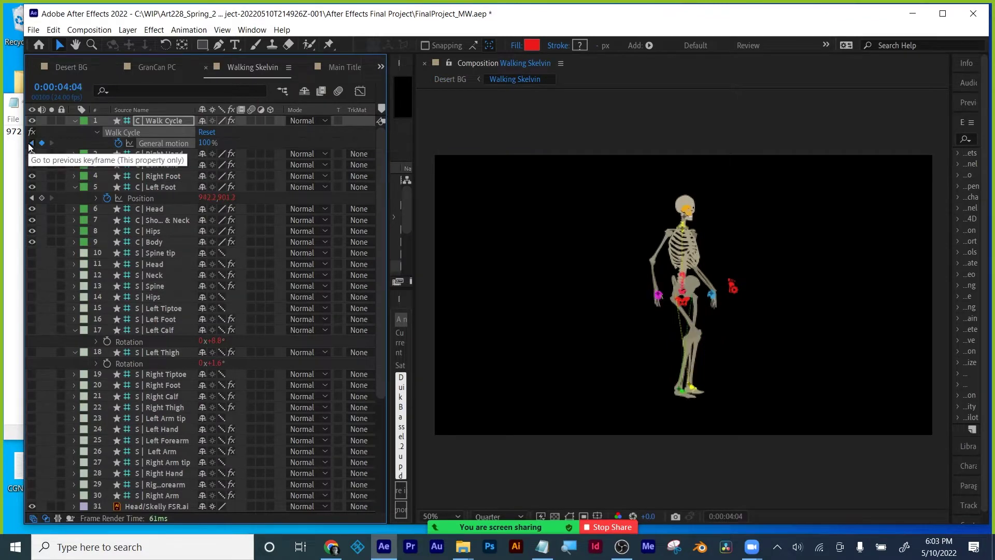
{"action": "left_click", "coordinate": [31, 143]}
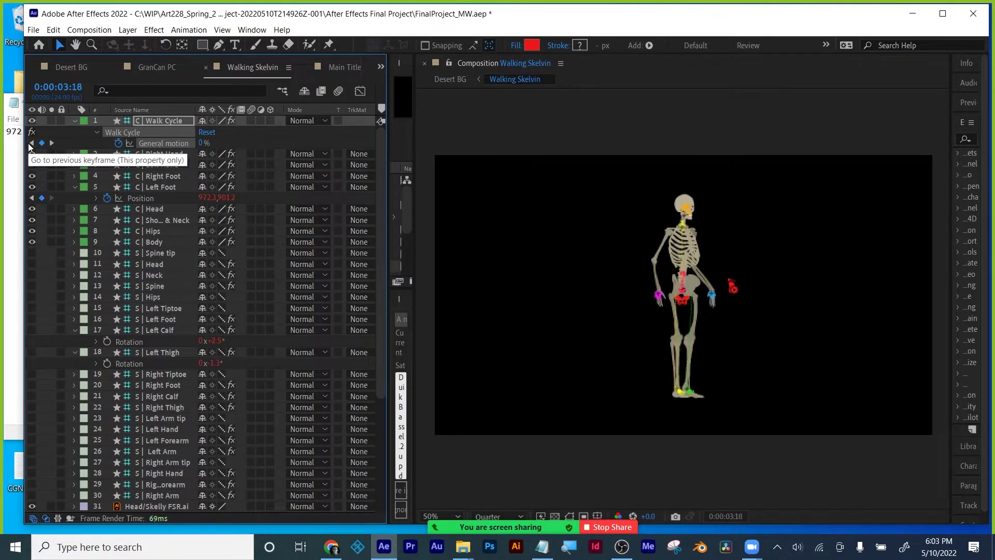
Keyframe Camera 1's Point of Interest and Position at 0:00:09:17 in the GranCan PC composition.
{"action": "left_click", "coordinate": [163, 69]}
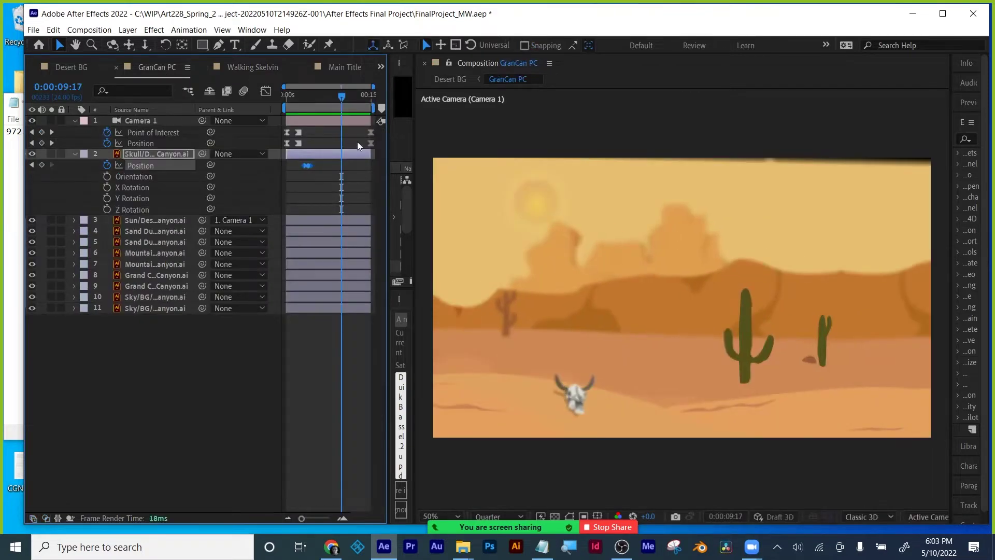
{"action": "left_click", "coordinate": [42, 133]}
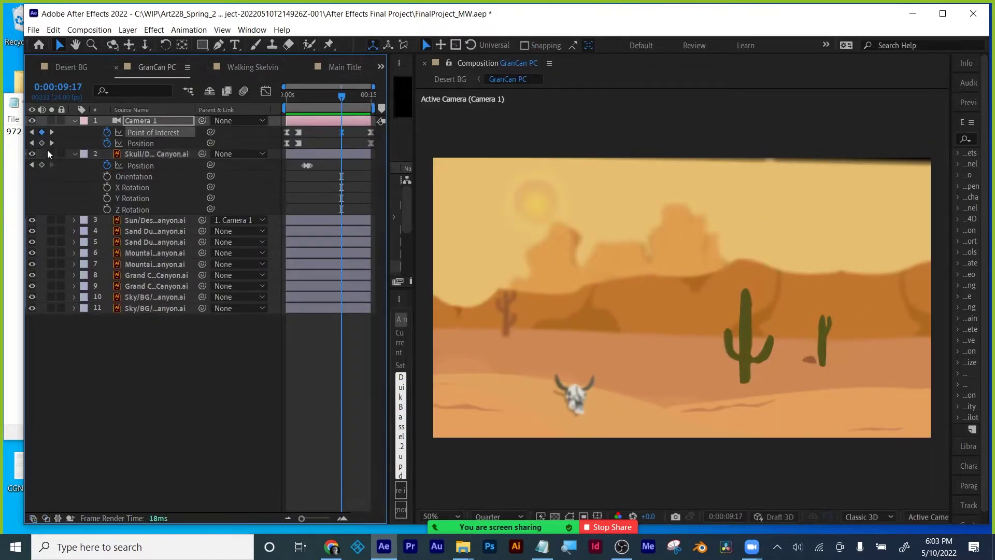
{"action": "left_click", "coordinate": [48, 151]}
{"action": "left_click", "coordinate": [42, 144]}
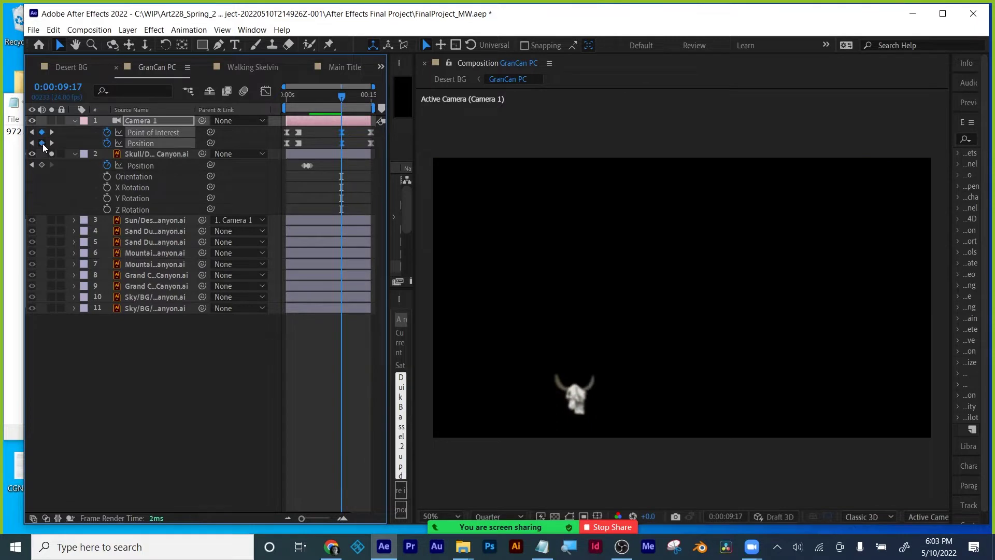
Examine Desert BG, Main Title and GranCan PC from the start to trace why the desert background is missing.
{"action": "left_click", "coordinate": [70, 67]}
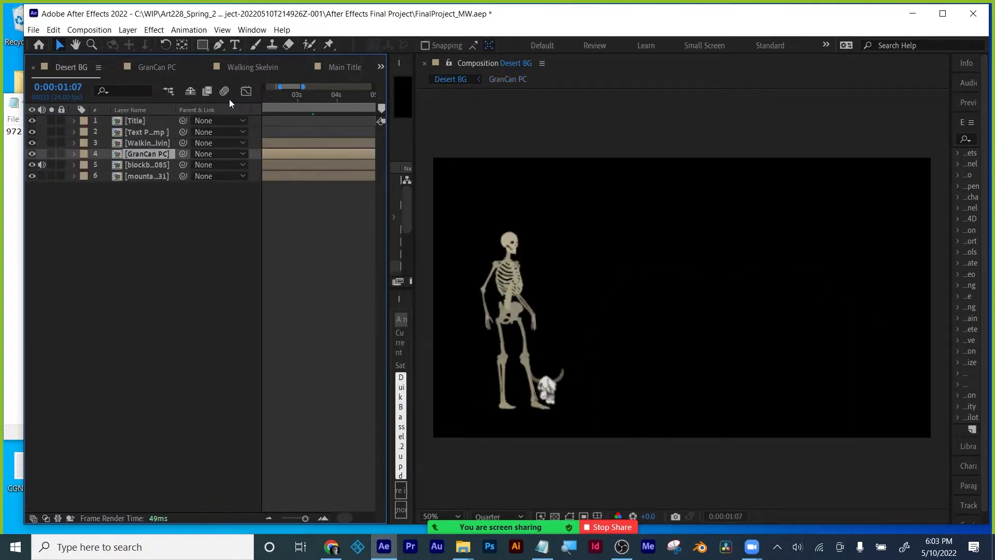
{"action": "key", "text": "Home"}
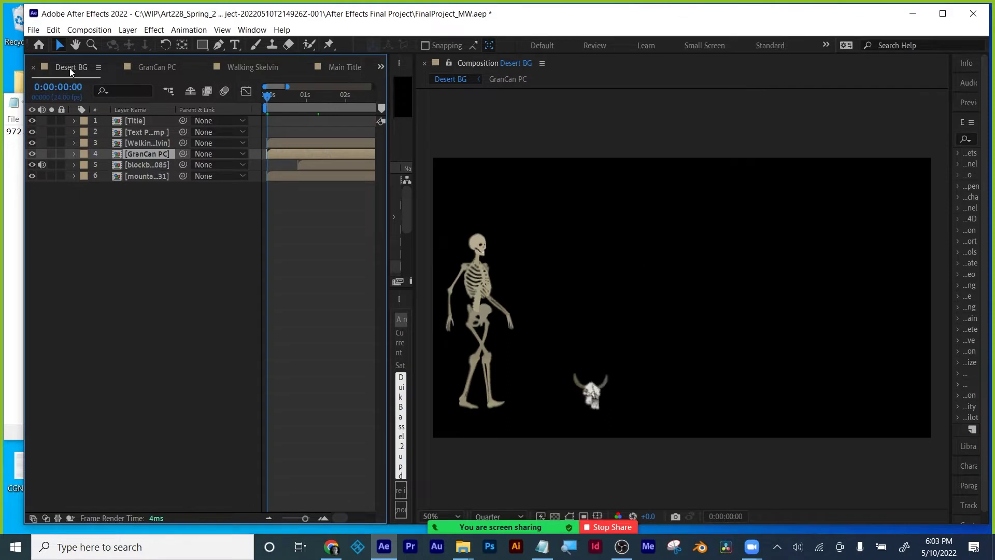
{"action": "left_click", "coordinate": [150, 67]}
{"action": "left_click", "coordinate": [65, 67]}
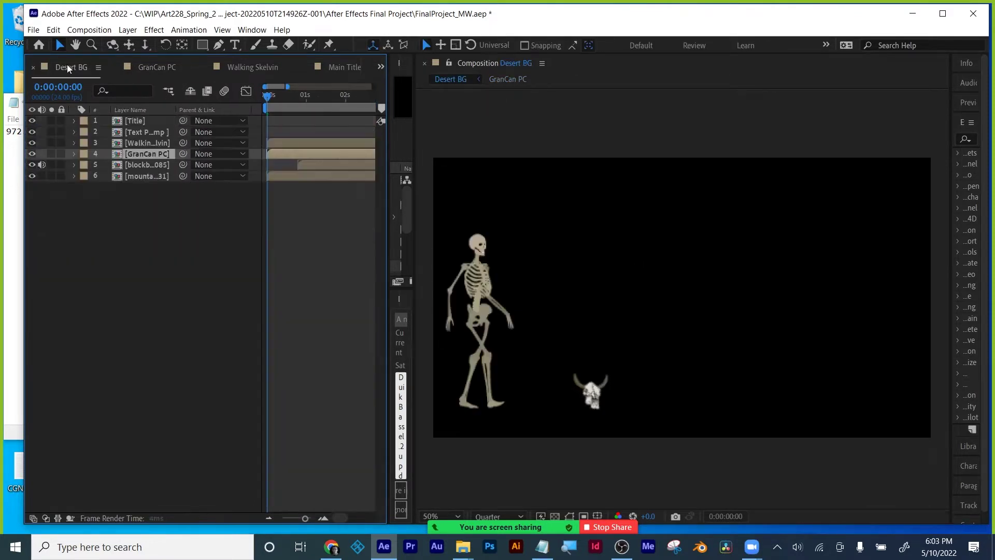
{"action": "left_click", "coordinate": [346, 67]}
{"action": "left_click", "coordinate": [150, 70]}
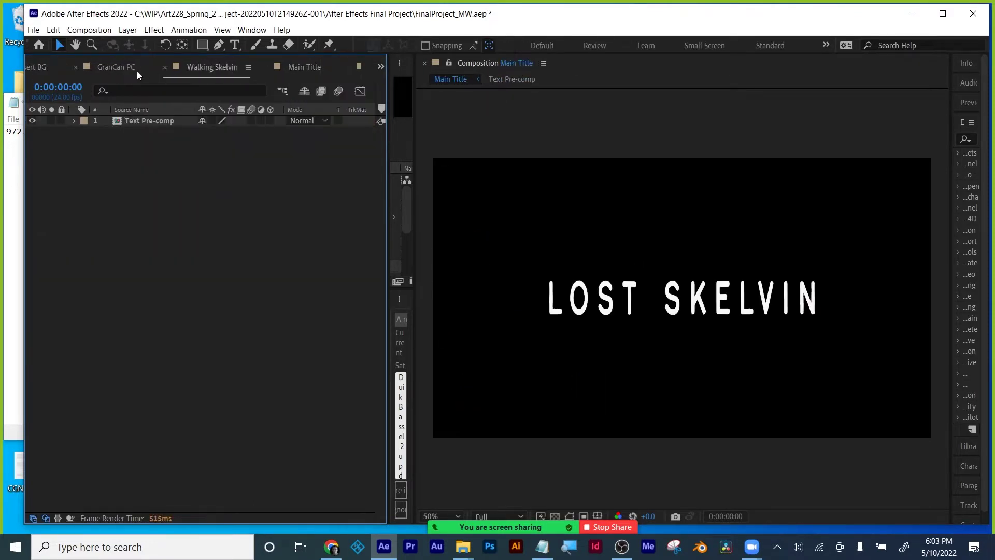
{"action": "left_click", "coordinate": [132, 70]}
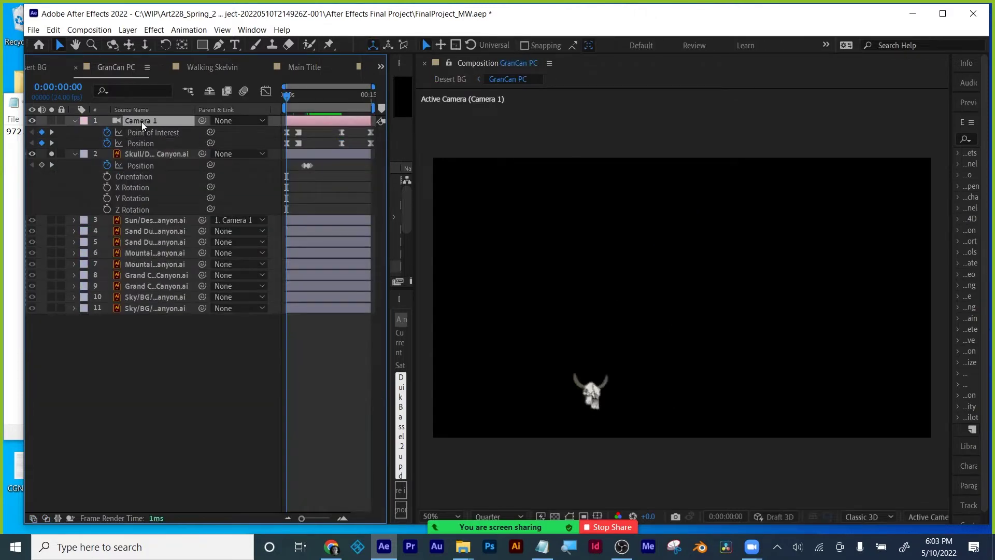
{"action": "left_click_drag", "start_coordinate": [300, 98], "coordinate": [334, 99]}
{"action": "left_click", "coordinate": [33, 69]}
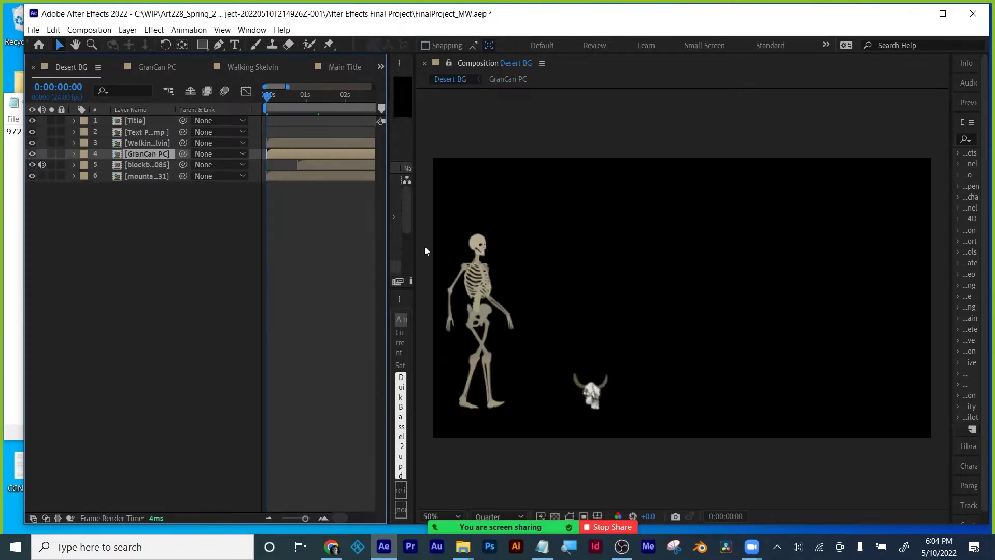
{"action": "key", "text": "comma"}
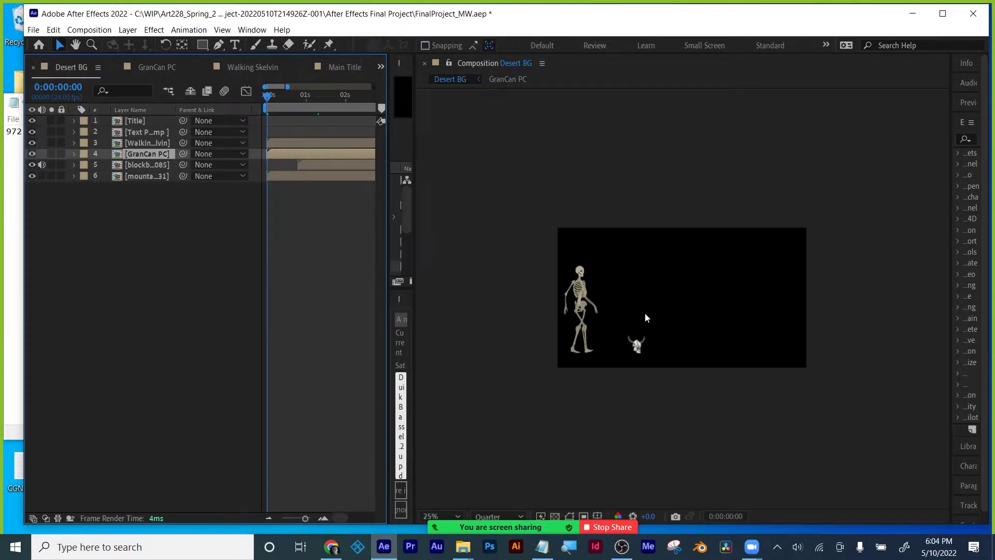
Turn off solo on the skull layer in GranCan PC to bring back the desert layers.
{"action": "left_click", "coordinate": [255, 68]}
{"action": "left_click", "coordinate": [176, 66]}
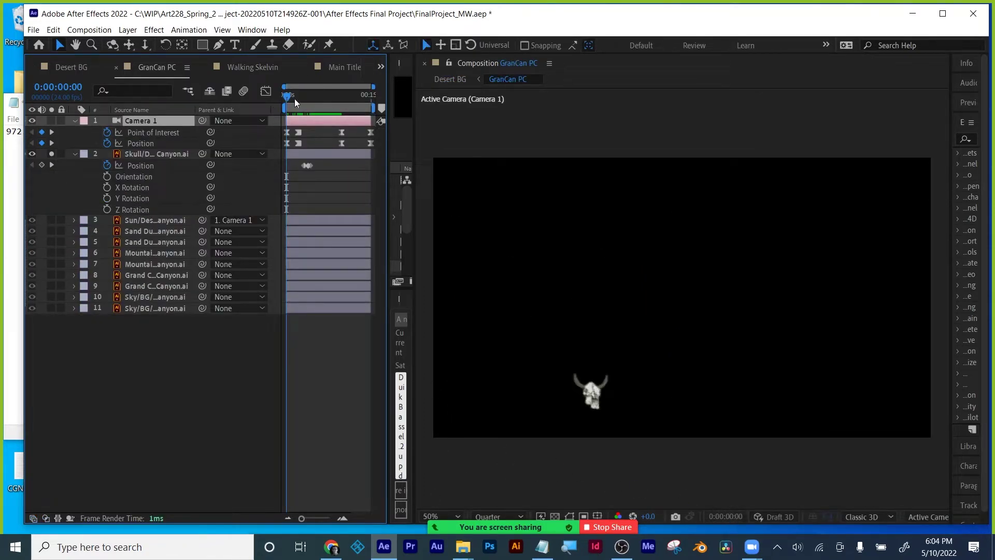
{"action": "mouse_move", "coordinate": [295, 98]}
{"action": "left_mouse_down"}
{"action": "mouse_move", "coordinate": [318, 95]}
{"action": "mouse_move", "coordinate": [275, 94]}
{"action": "left_mouse_up"}
{"action": "left_click", "coordinate": [51, 153]}
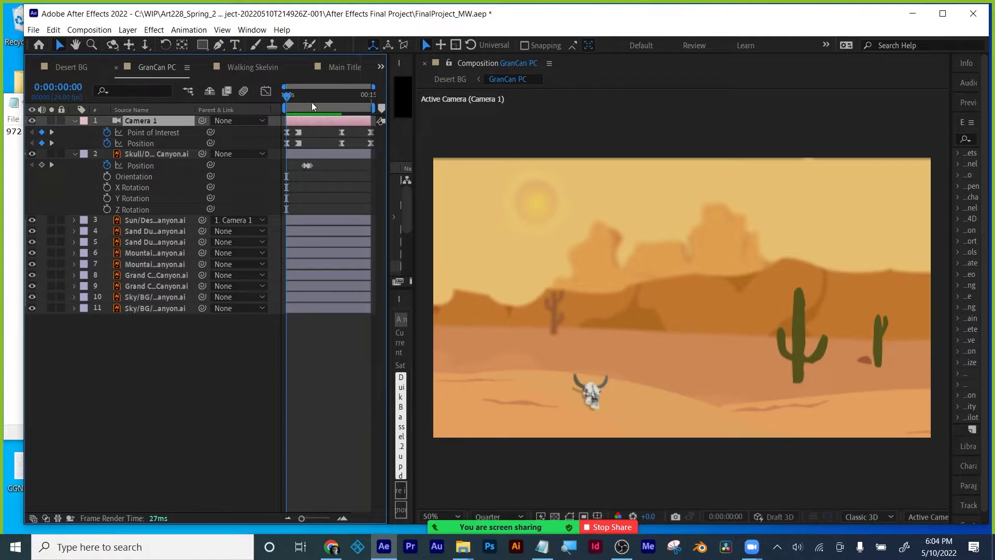
Scrub GranCan PC to 0:00:08:03, and preview Desert BG fitted in the viewer up to 0:00:08:16.
{"action": "left_click_drag", "start_coordinate": [289, 96], "coordinate": [332, 95]}
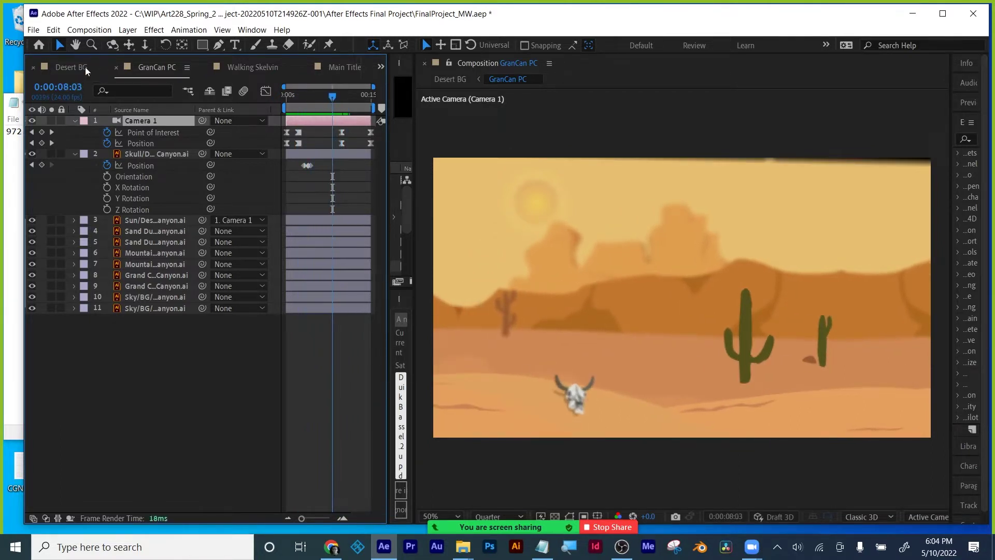
{"action": "left_click", "coordinate": [84, 67]}
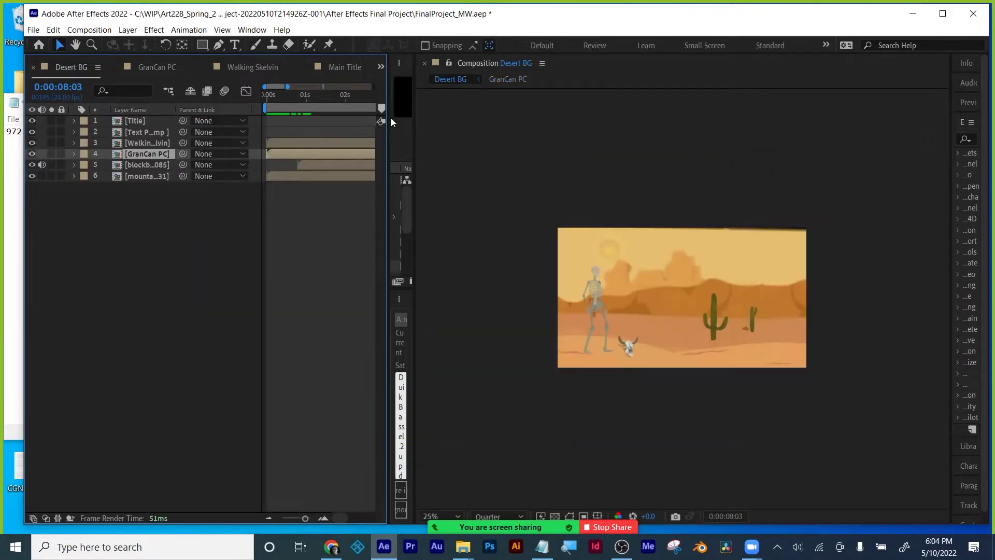
{"action": "left_click", "coordinate": [445, 516]}
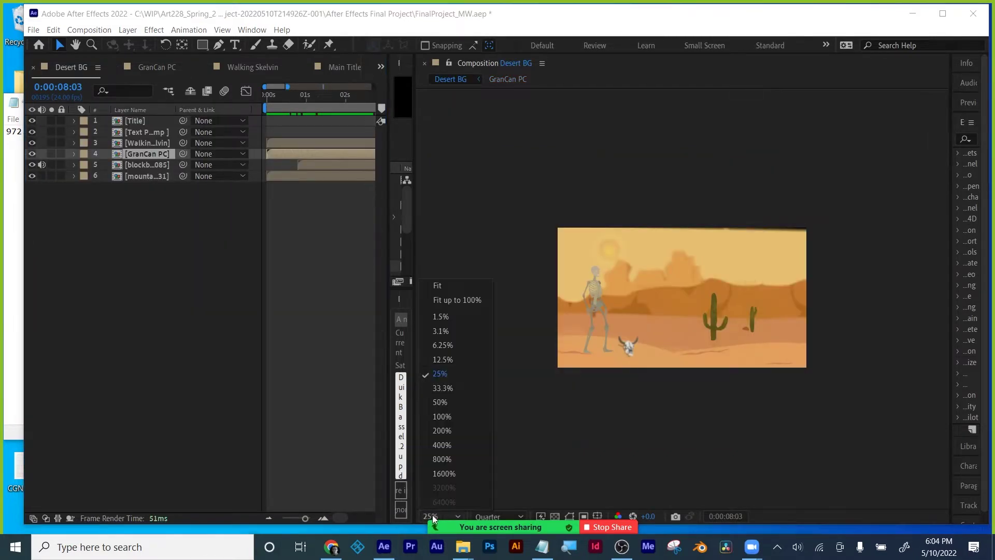
{"action": "left_click", "coordinate": [446, 284]}
{"action": "left_click_drag", "start_coordinate": [274, 93], "coordinate": [365, 113]}
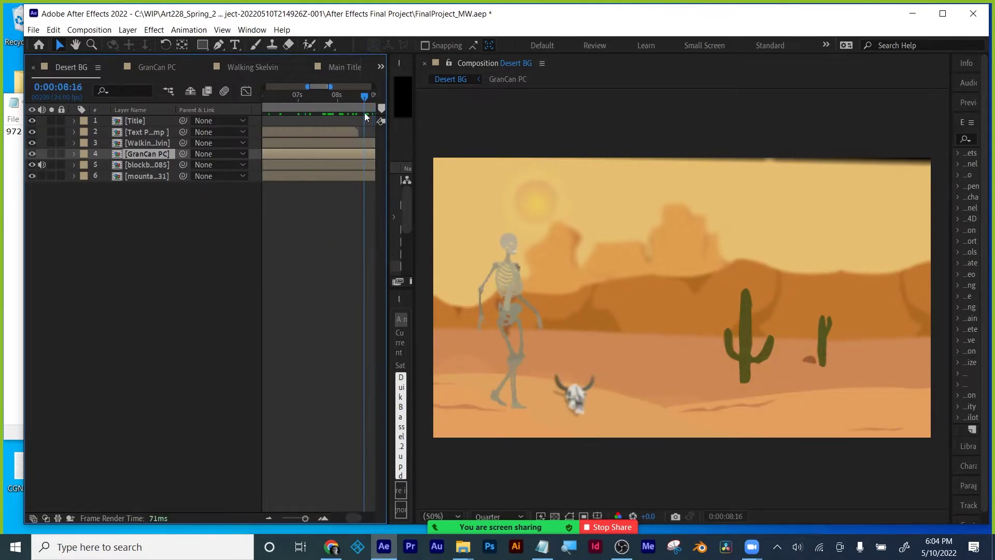
Move Camera 1's third pair of Point of Interest and Position keyframes to 0:00:08:08 in GranCan PC.
{"action": "left_click", "coordinate": [166, 72]}
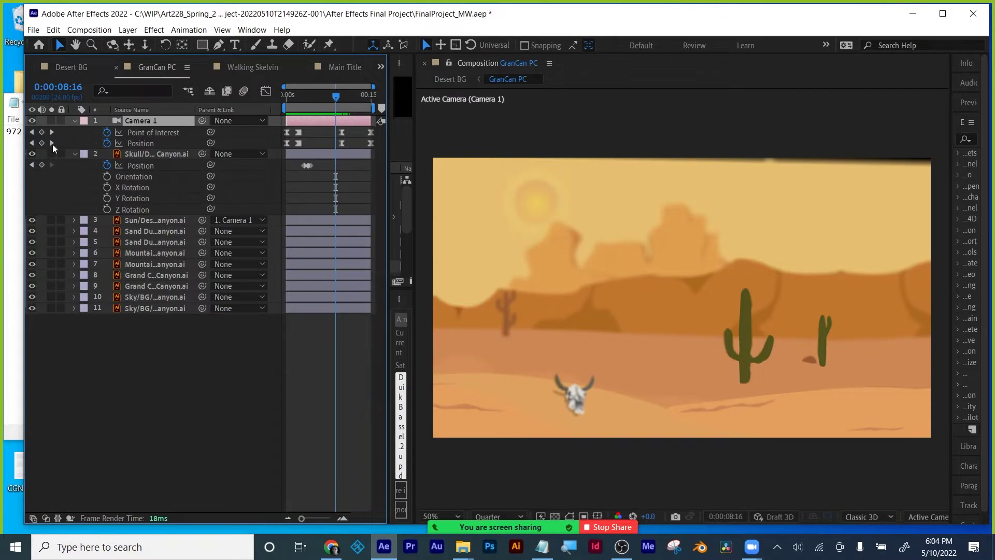
{"action": "mouse_move", "coordinate": [327, 130]}
{"action": "left_mouse_down"}
{"action": "mouse_move", "coordinate": [344, 144]}
{"action": "mouse_move", "coordinate": [335, 145]}
{"action": "left_mouse_up"}
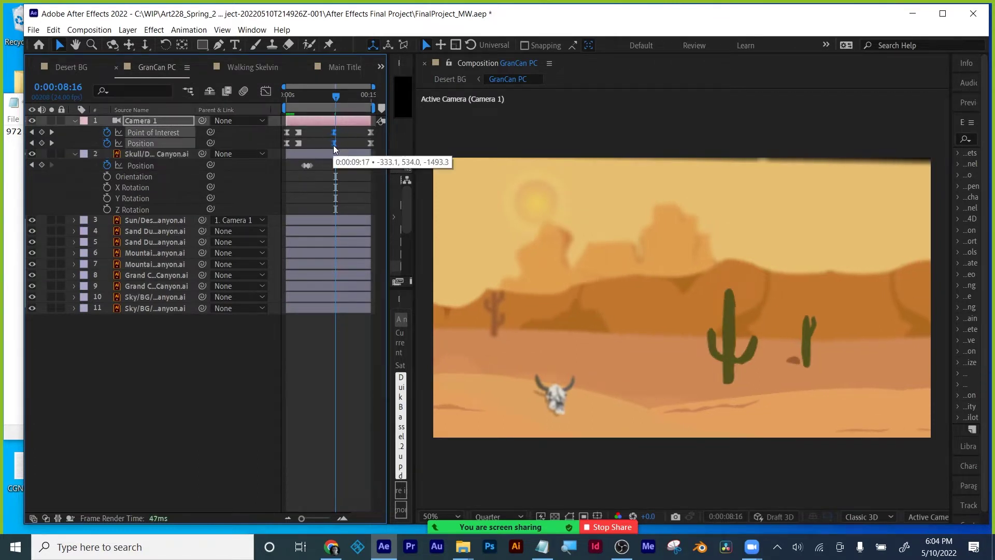
Preview the retimed camera move in Desert BG up to 0:00:14:04, widen the timeline and scrub back to the start.
{"action": "left_click", "coordinate": [82, 67]}
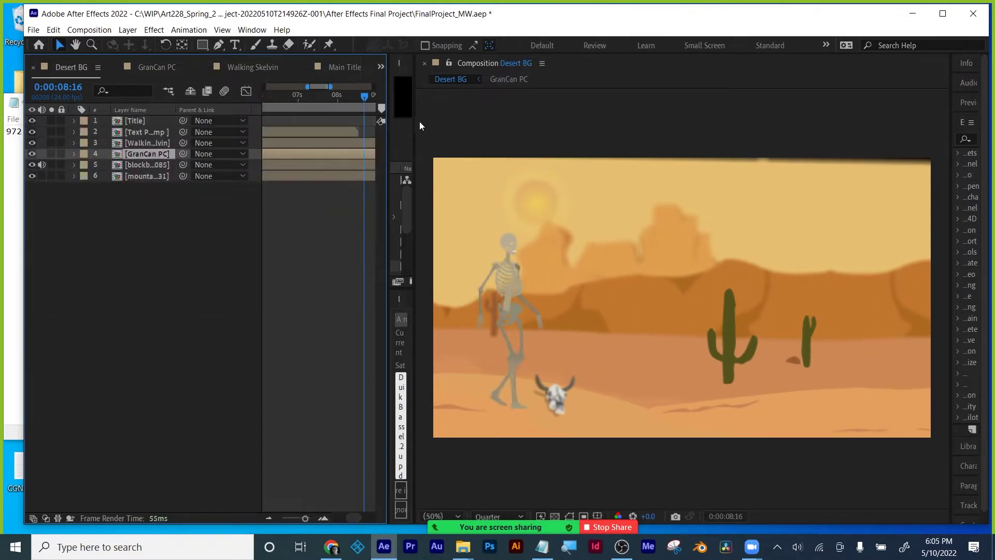
{"action": "left_click_drag", "start_coordinate": [365, 99], "coordinate": [338, 98]}
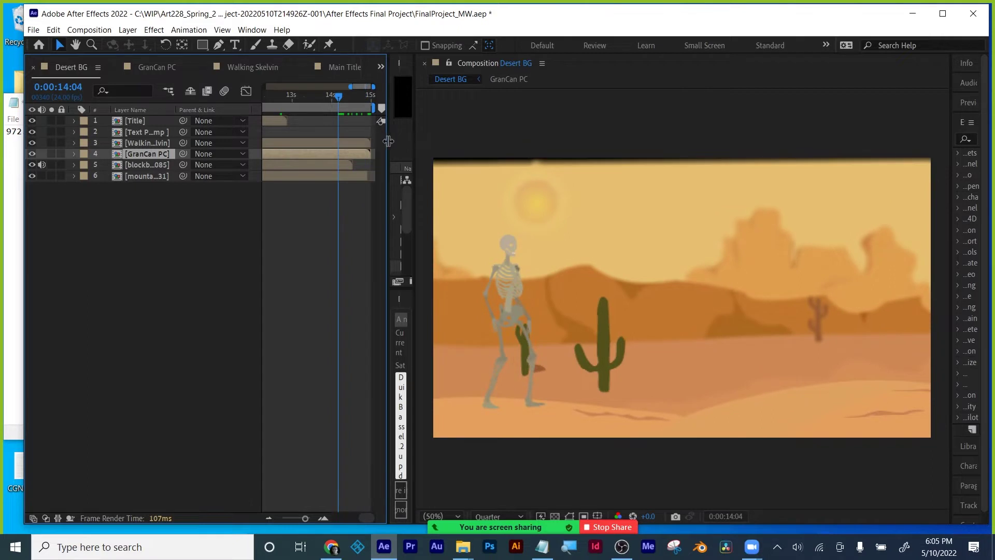
{"action": "left_click_drag", "start_coordinate": [387, 141], "coordinate": [487, 136]}
{"action": "left_click_drag", "start_coordinate": [349, 95], "coordinate": [229, 111]}
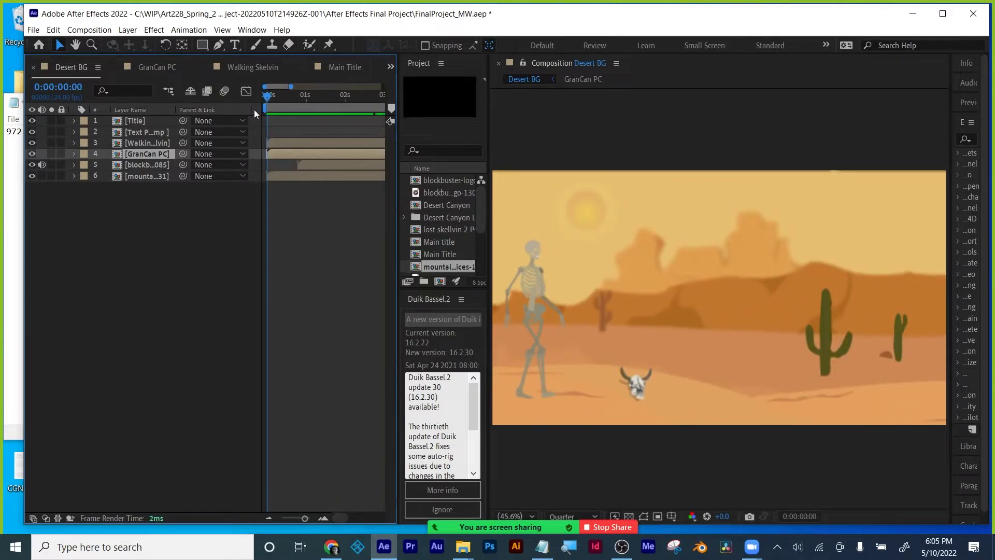
Compare Camera 1's Point of Interest and Position values at the 0:00:08:08 and 0:00:14:21 keyframes in GranCan PC.
{"action": "left_click", "coordinate": [161, 70]}
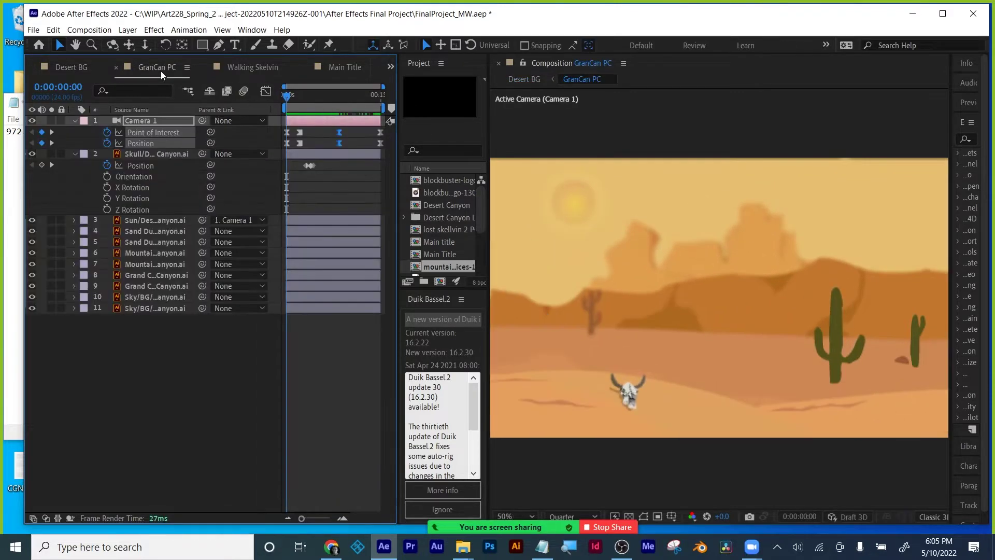
{"action": "left_click_drag", "start_coordinate": [397, 177], "coordinate": [489, 179]}
{"action": "left_click", "coordinate": [323, 93]}
{"action": "left_click_drag", "start_coordinate": [322, 93], "coordinate": [446, 112]}
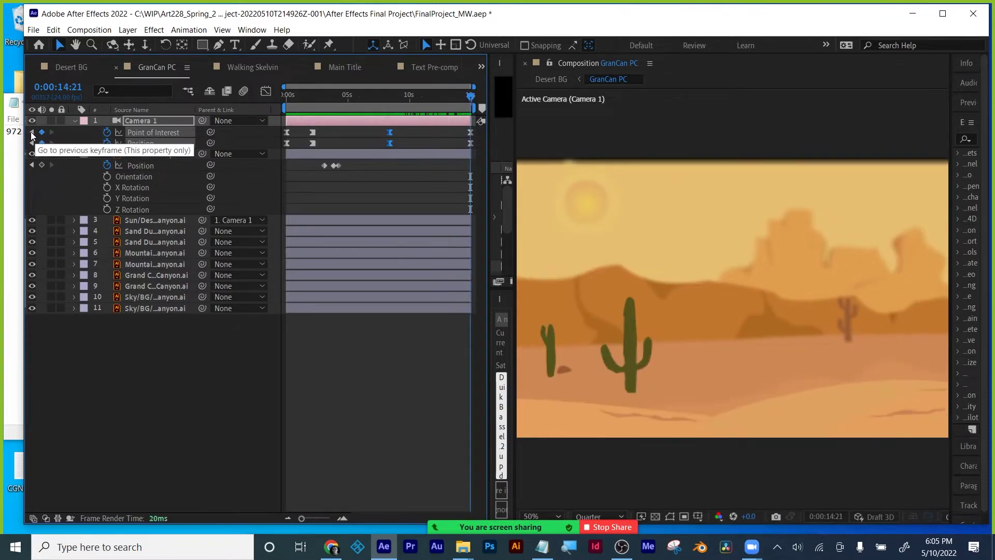
{"action": "left_click", "coordinate": [31, 143]}
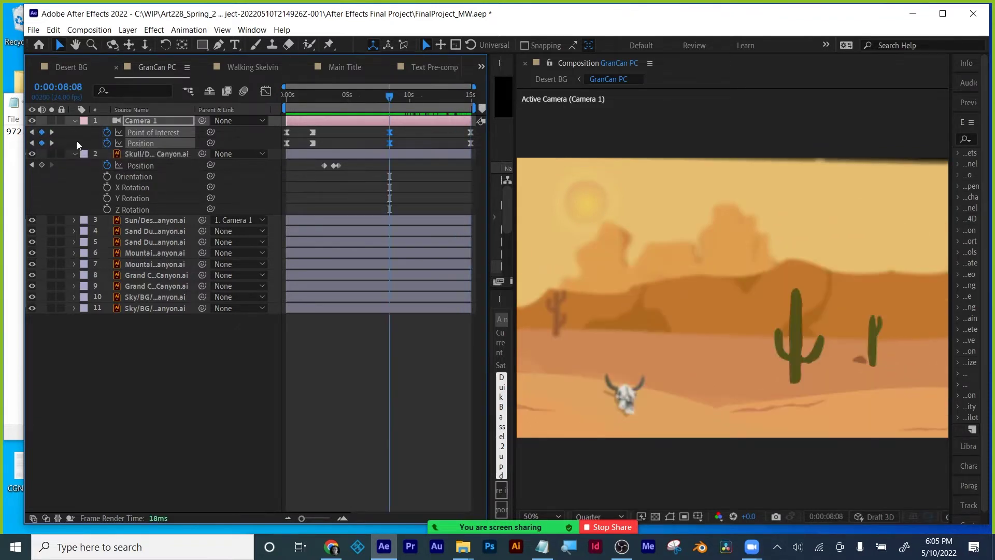
{"action": "left_click", "coordinate": [34, 517]}
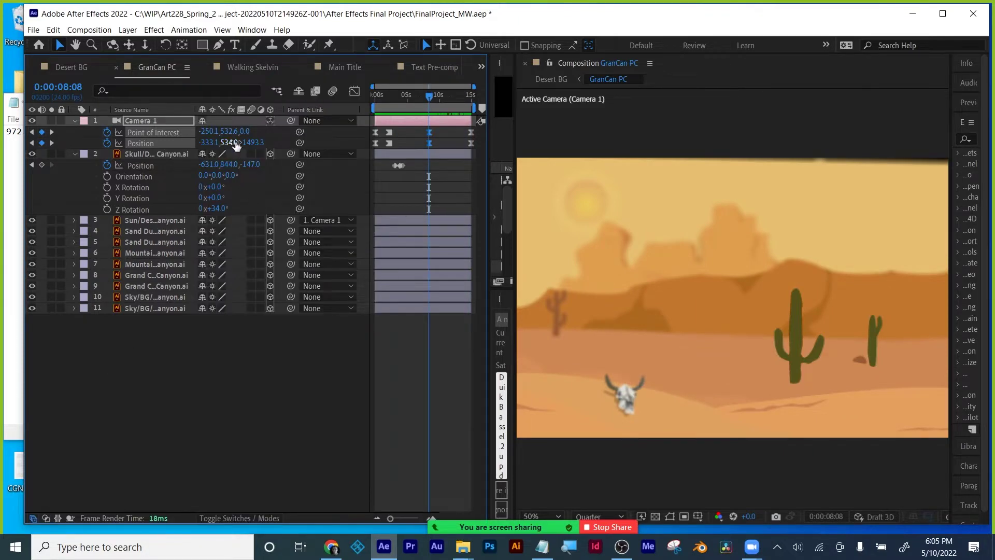
{"action": "left_click", "coordinate": [51, 132]}
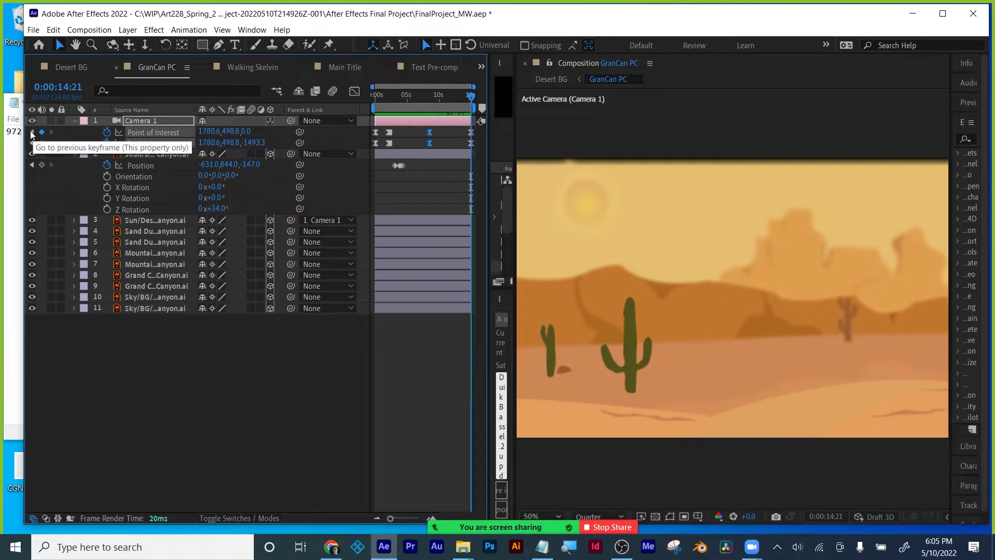
Match Camera 1's last Point of Interest keyframe to the one at 0:00:08:08 by setting its Y value to 532.6 at 0:00:14:21.
{"action": "left_click", "coordinate": [32, 133]}
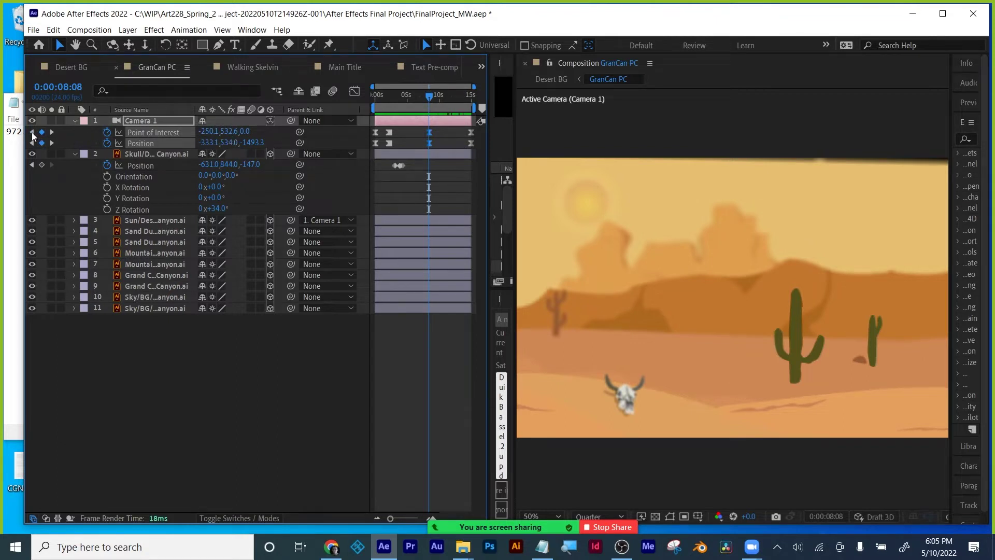
{"action": "left_click", "coordinate": [31, 142]}
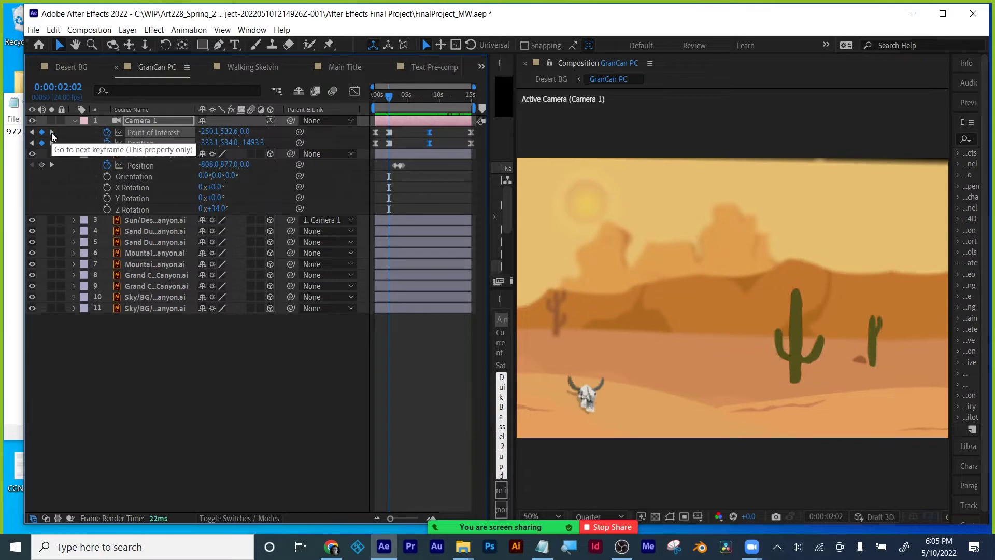
{"action": "left_click", "coordinate": [51, 133]}
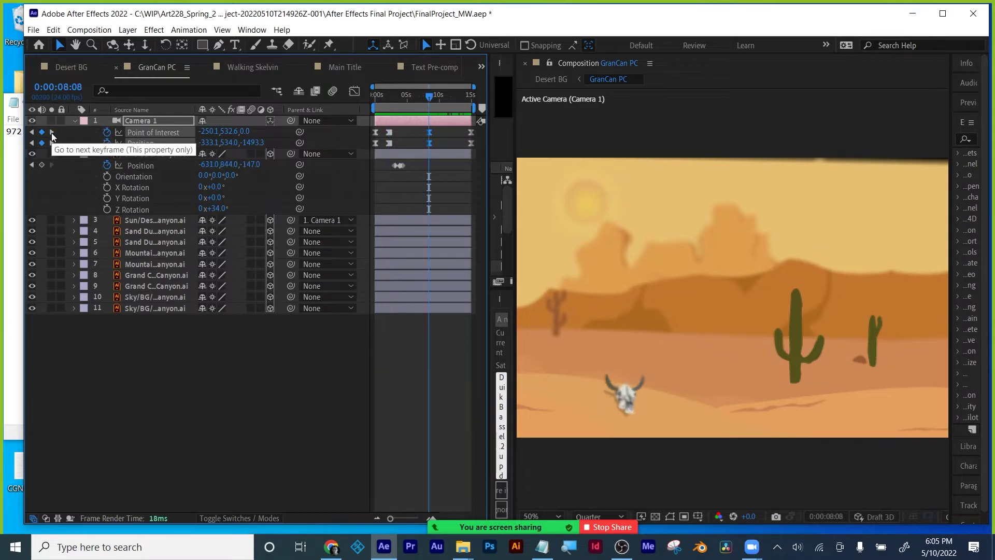
{"action": "left_click", "coordinate": [51, 132]}
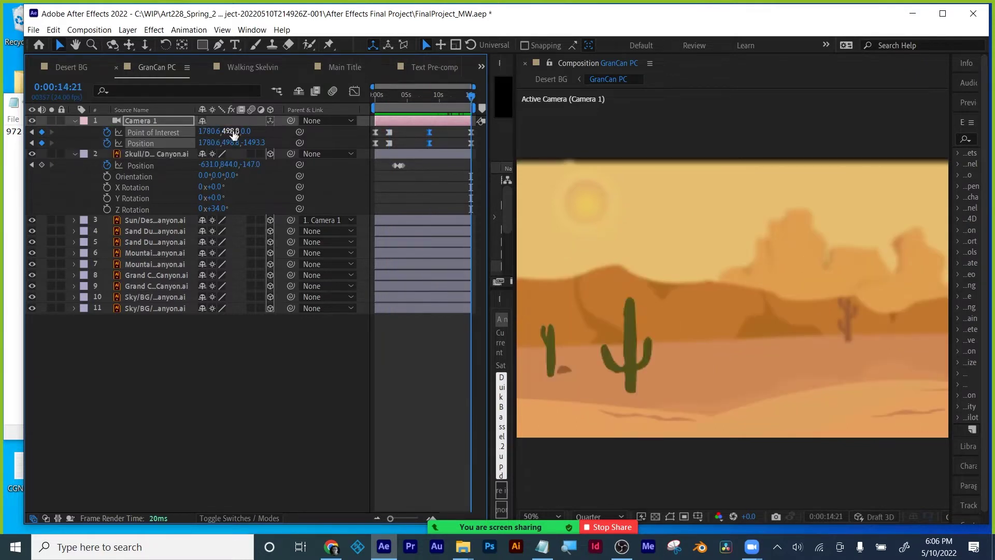
{"action": "left_click", "coordinate": [237, 131]}
{"action": "left_click", "coordinate": [32, 132]}
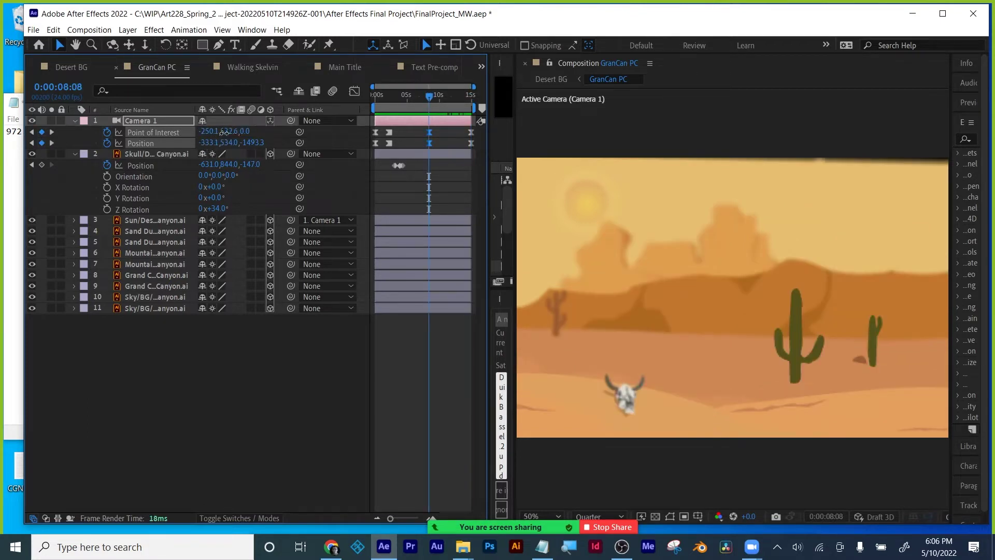
{"action": "left_click", "coordinate": [224, 132]}
{"action": "left_click", "coordinate": [52, 133]}
{"action": "left_click", "coordinate": [257, 131]}
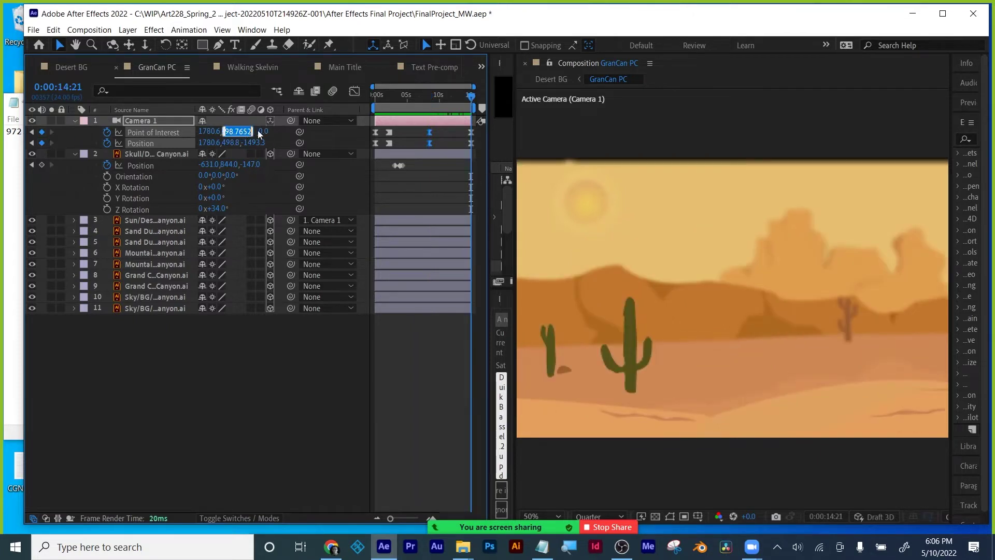
{"action": "type", "text": "532.6"}
{"action": "key", "text": "Return"}
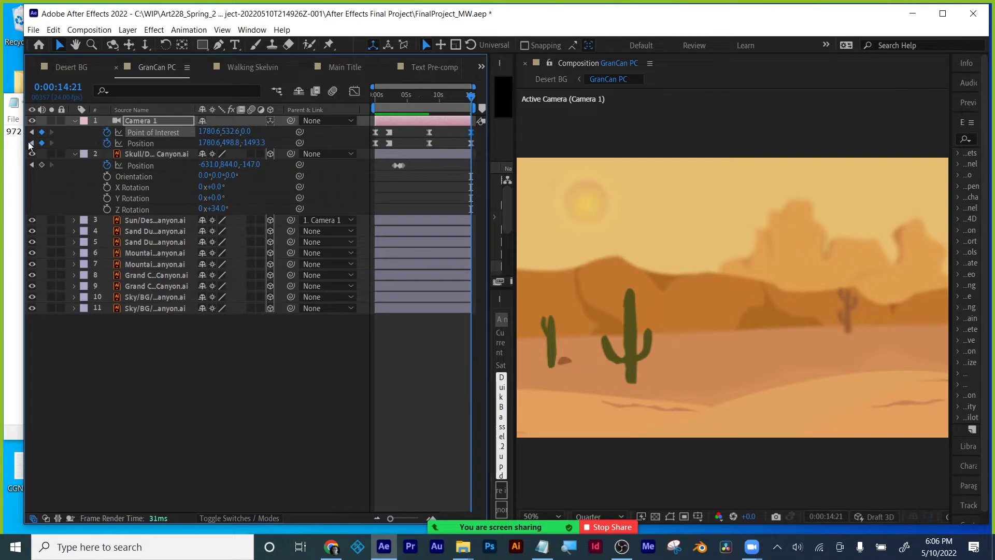
Compare Camera 1's Position keyframes and set the Y value of the one at 0:00:14:21 to 534.
{"action": "left_click", "coordinate": [31, 143]}
{"action": "left_click", "coordinate": [32, 143]}
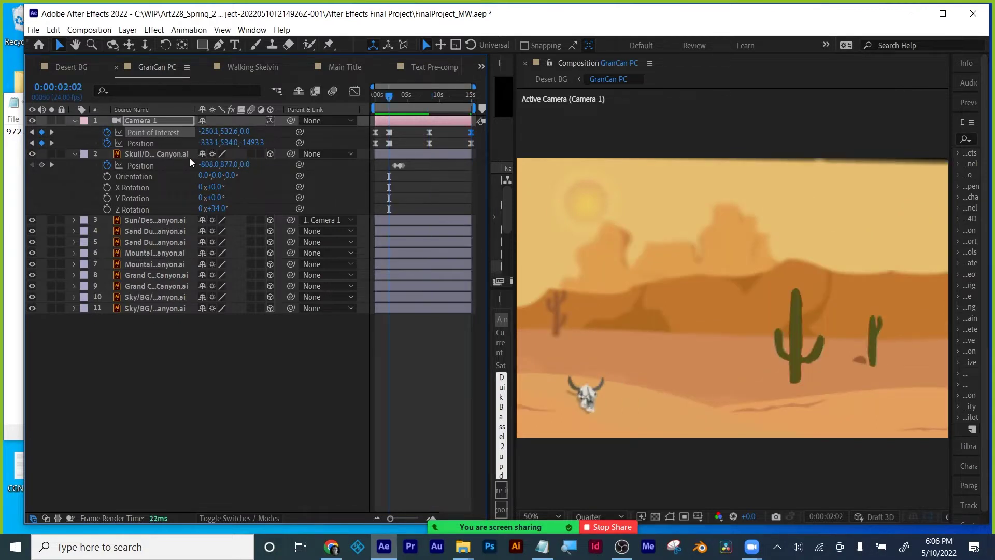
{"action": "left_click", "coordinate": [51, 143]}
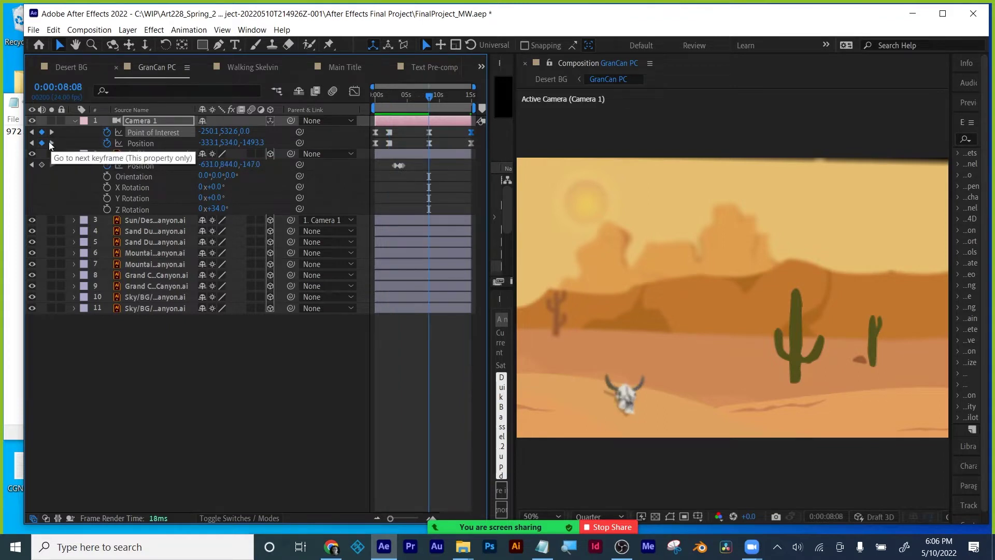
{"action": "left_click", "coordinate": [32, 143]}
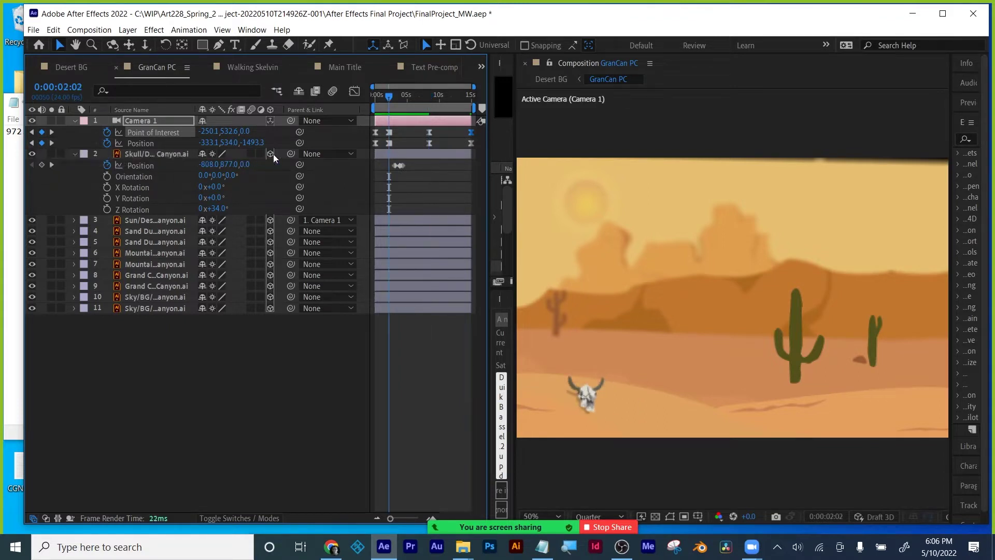
{"action": "left_click", "coordinate": [52, 143]}
{"action": "left_click", "coordinate": [52, 142]}
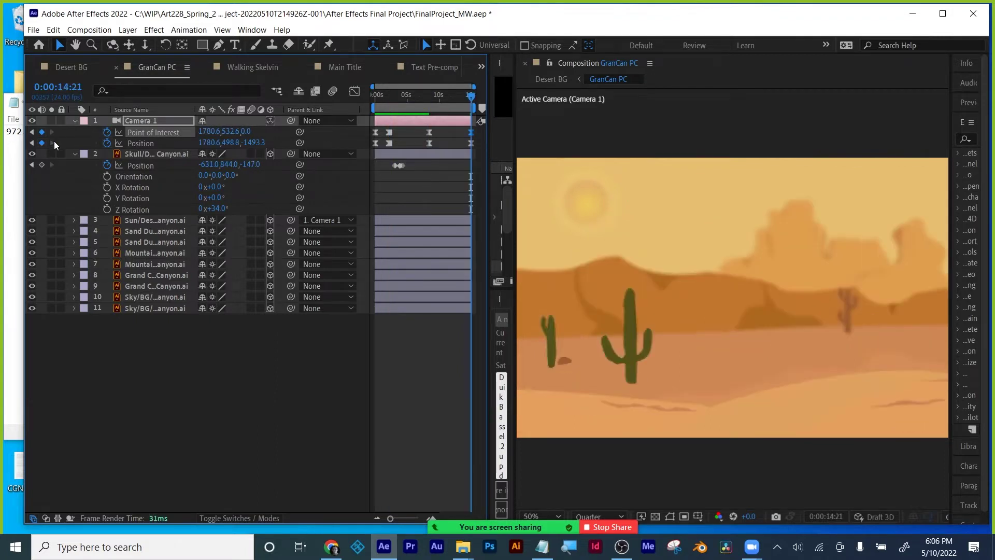
{"action": "left_click", "coordinate": [229, 143]}
{"action": "left_click", "coordinate": [32, 143]}
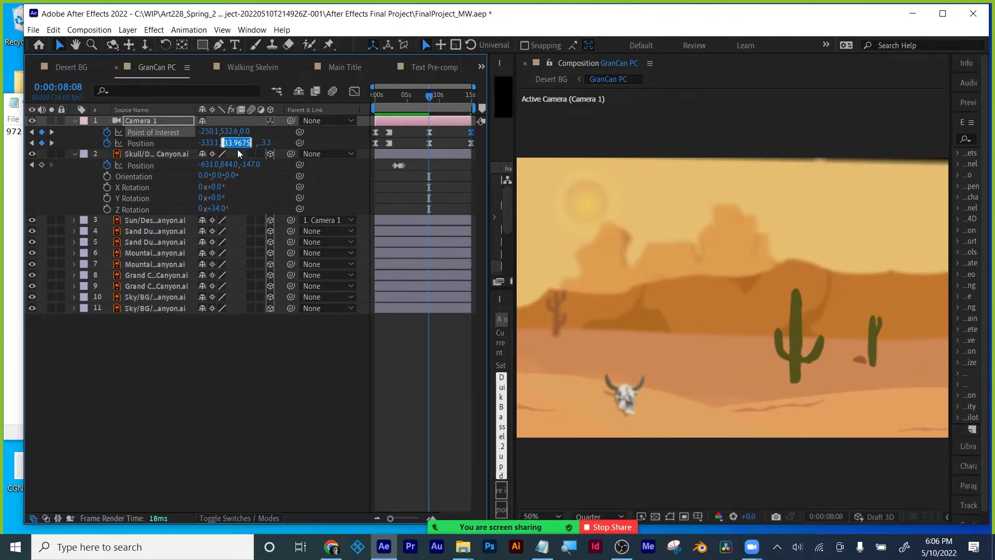
{"action": "left_click", "coordinate": [52, 143]}
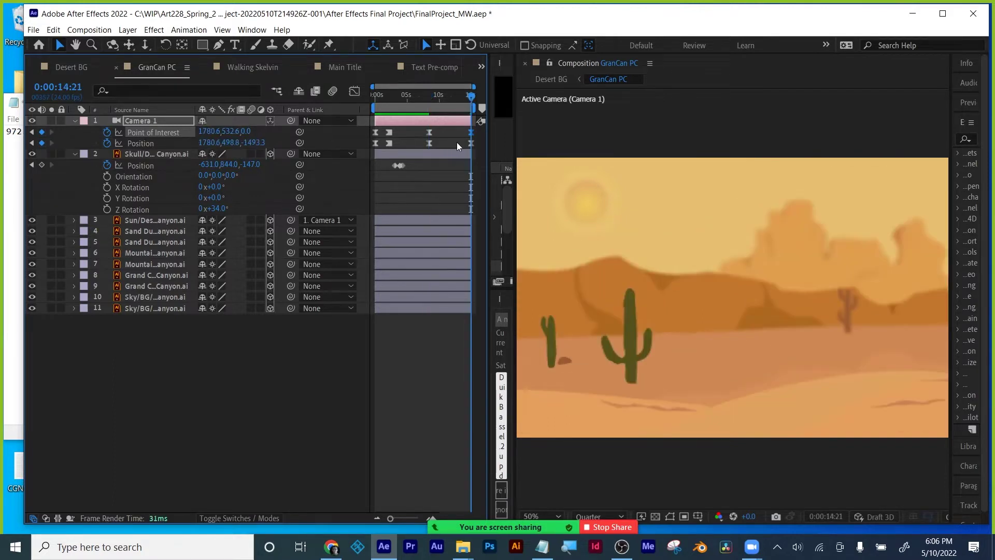
{"action": "left_click", "coordinate": [470, 143]}
{"action": "left_click", "coordinate": [228, 142]}
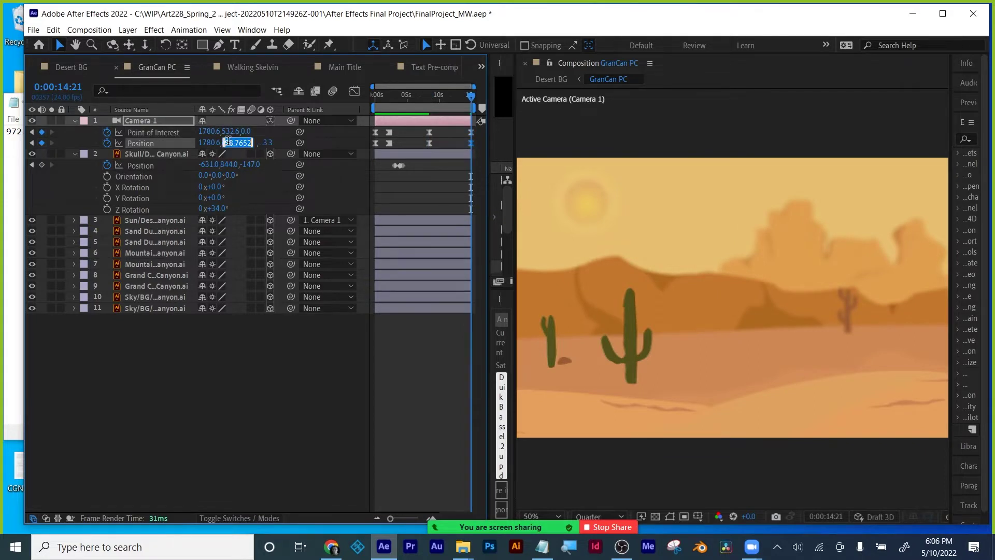
{"action": "type", "text": "534"}
{"action": "key", "text": "Return"}
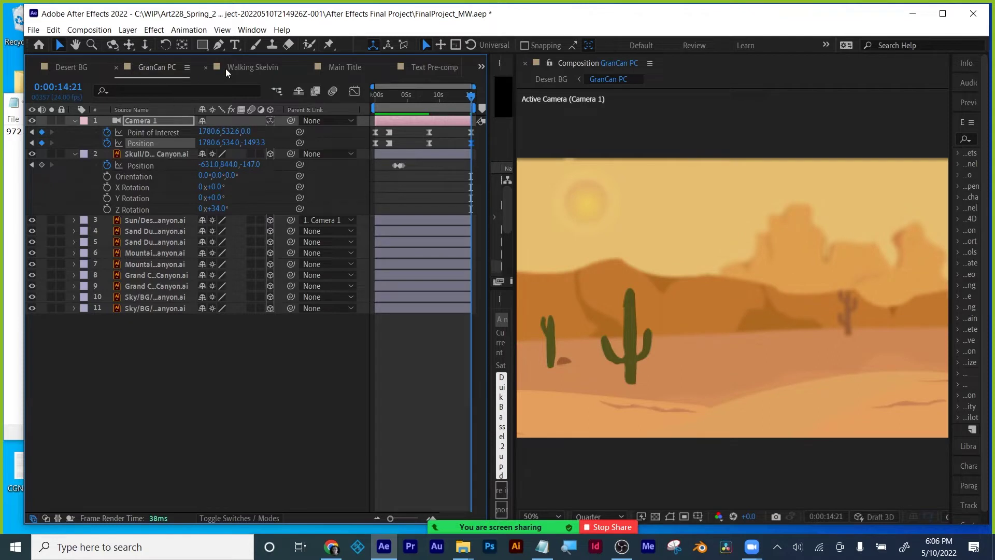
Try applying Easy Ease In to Camera 1's Point of Interest and Position keyframes at 0:00:02:02.
{"action": "left_click_drag", "start_coordinate": [441, 107], "coordinate": [391, 85]}
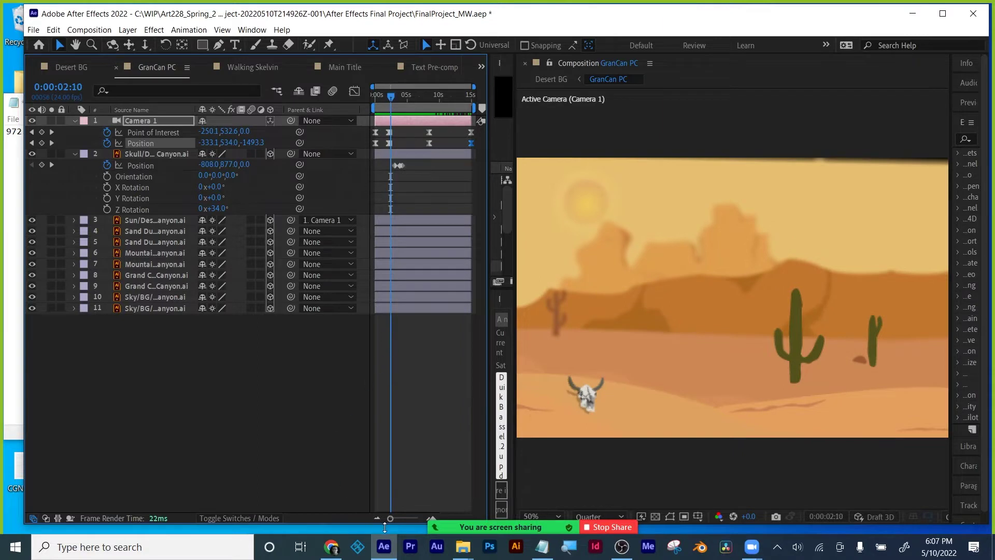
{"action": "left_click_drag", "start_coordinate": [391, 518], "coordinate": [411, 517]}
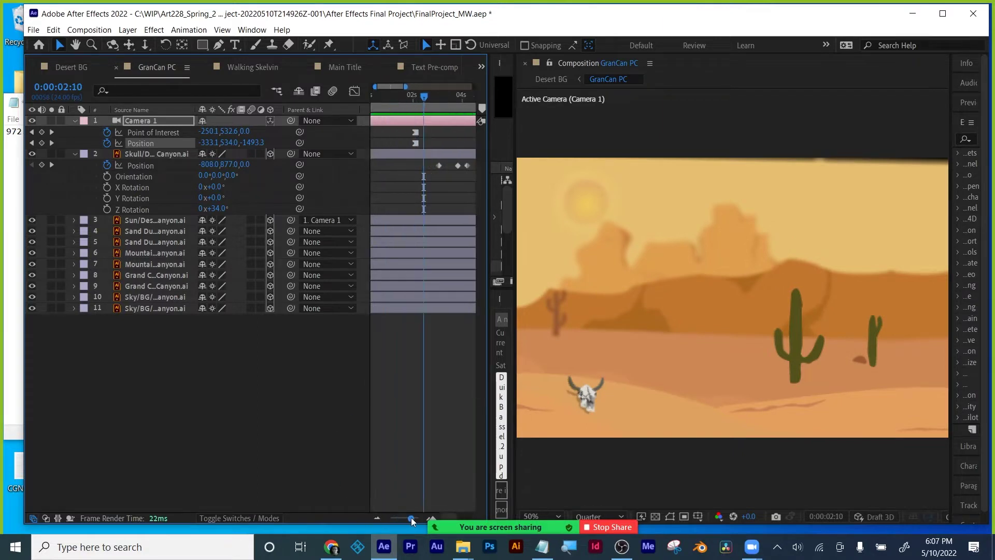
{"action": "left_click_drag", "start_coordinate": [416, 97], "coordinate": [413, 140]}
{"action": "right_click", "coordinate": [414, 143]}
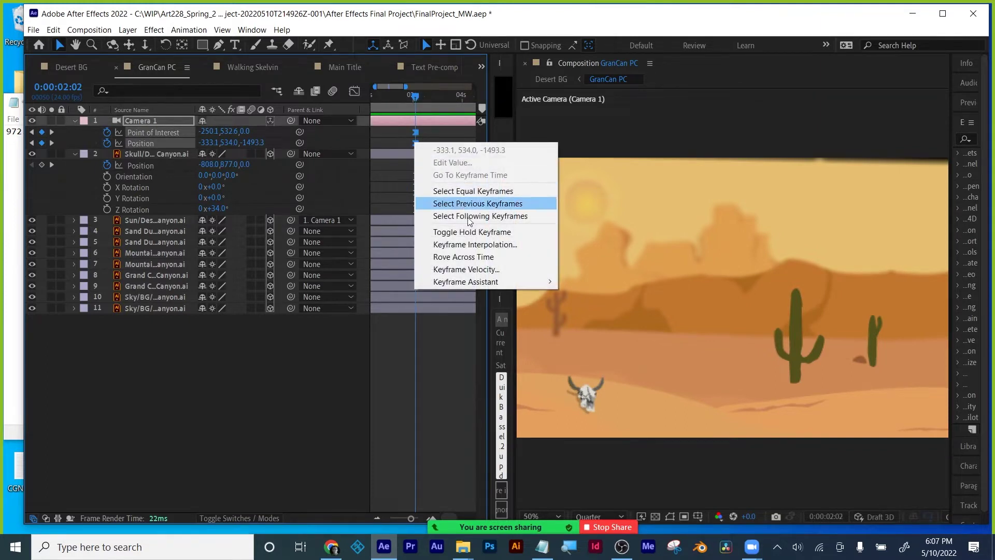
{"action": "mouse_move", "coordinate": [464, 283]}
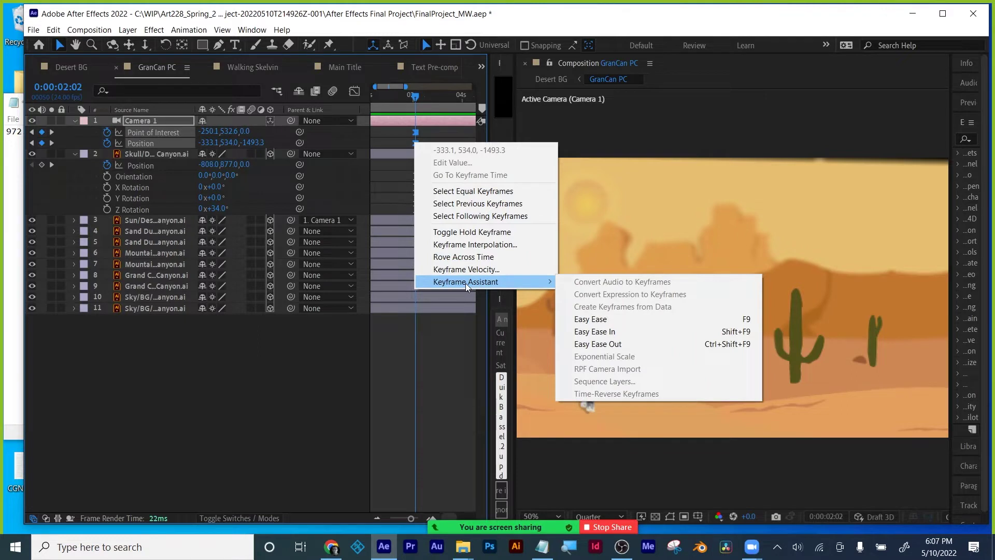
{"action": "left_click", "coordinate": [595, 331]}
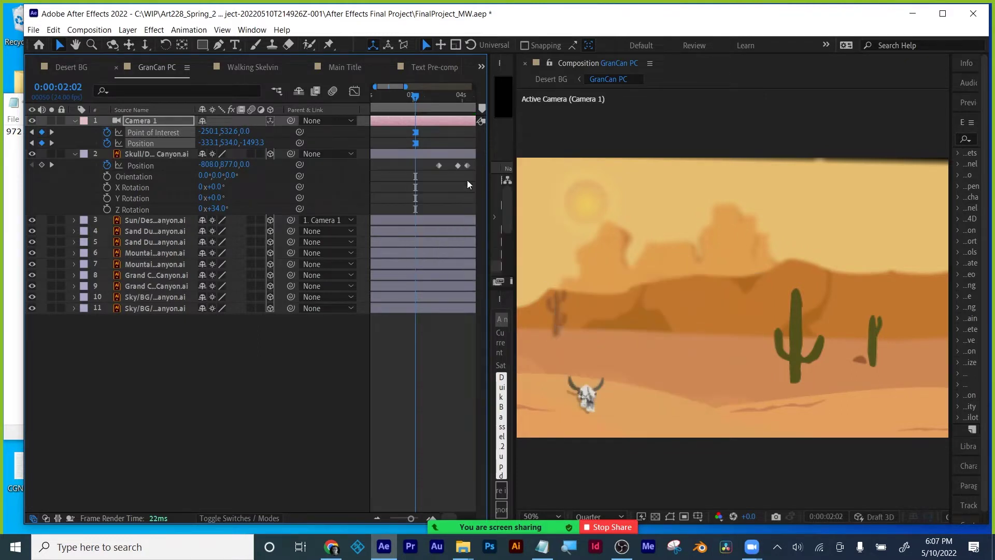
Set the temporal interpolation of Camera 1's Point of Interest keyframe at 0:00:02:02 to Linear.
{"action": "right_click", "coordinate": [415, 131]}
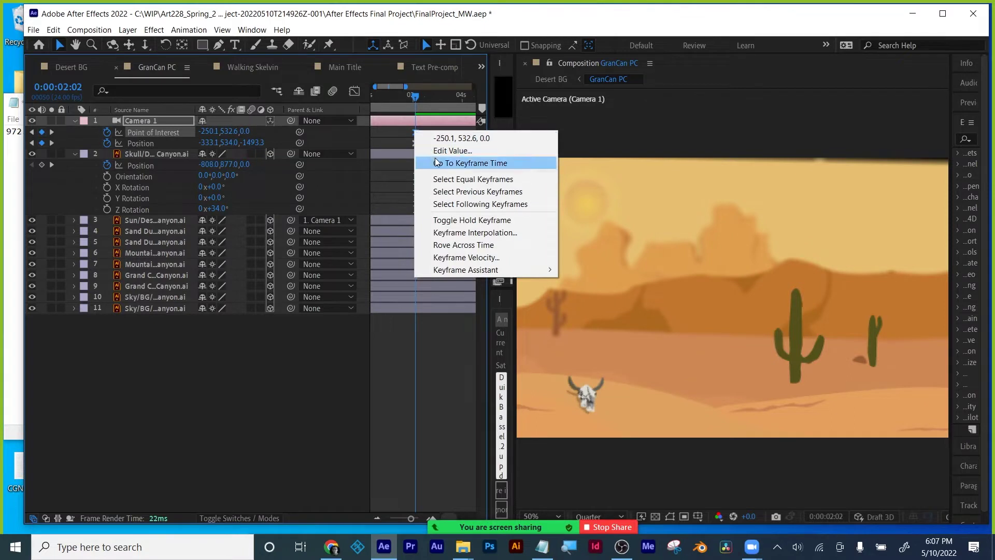
{"action": "left_click", "coordinate": [446, 233]}
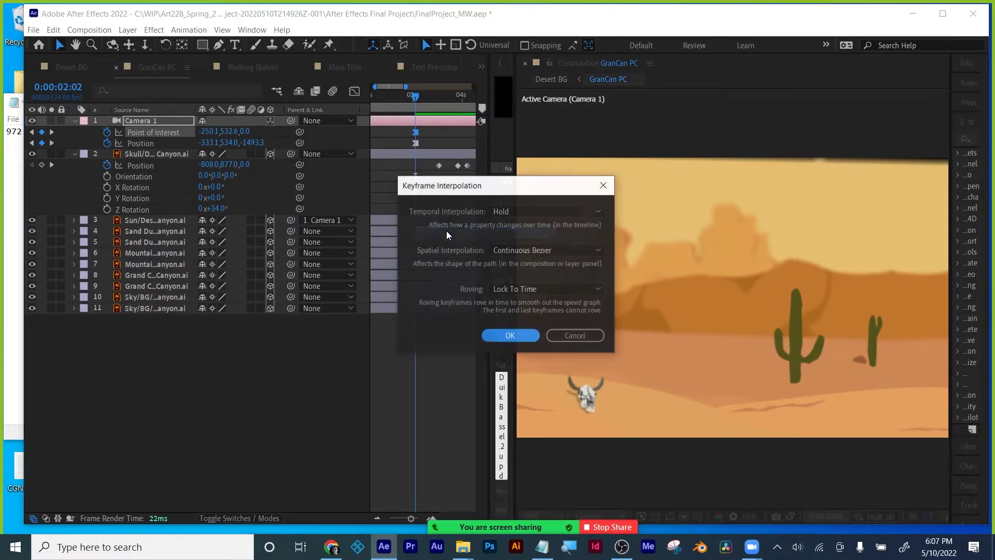
{"action": "left_click", "coordinate": [530, 212]}
{"action": "left_click", "coordinate": [529, 242]}
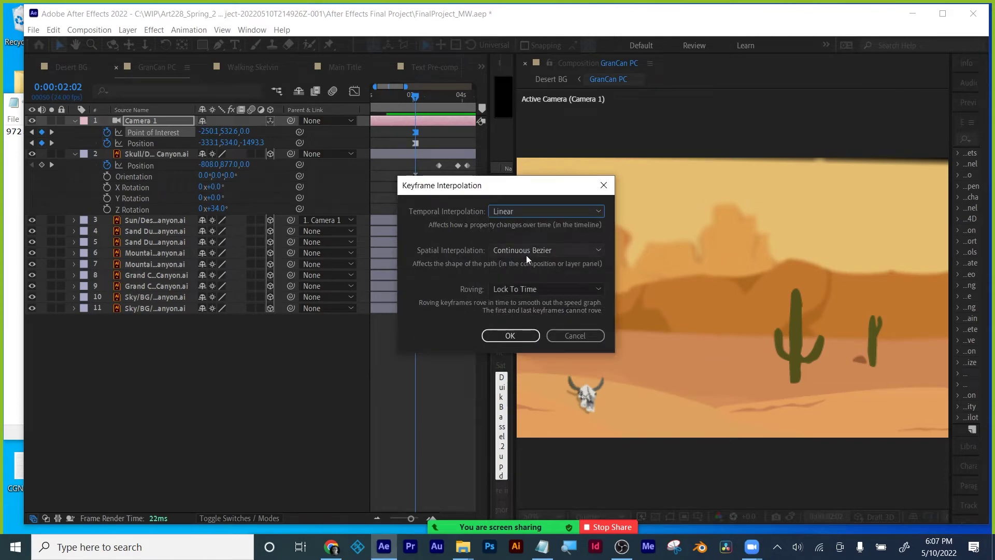
{"action": "left_click", "coordinate": [522, 341]}
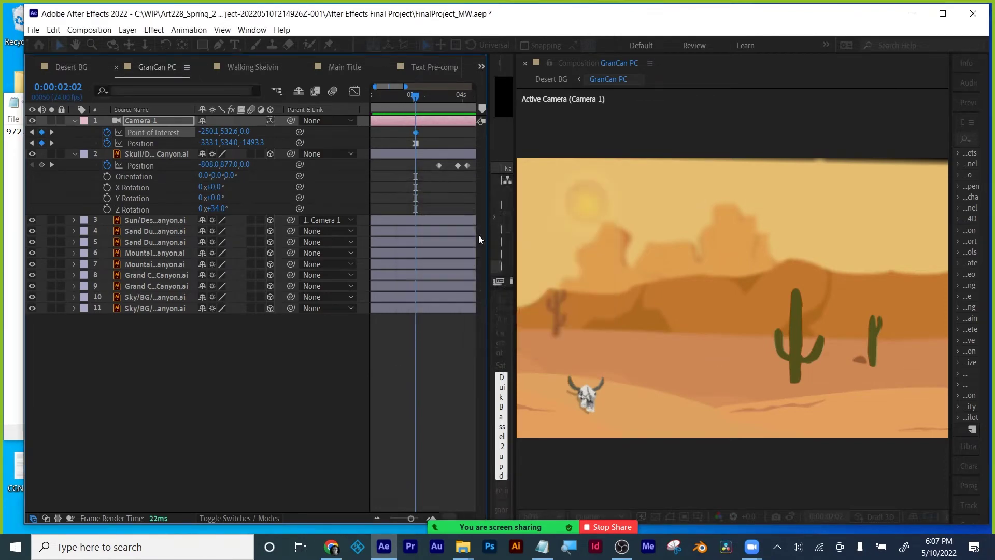
Set the temporal interpolation of Camera 1's Position keyframe at 0:00:02:02 to Linear.
{"action": "right_click", "coordinate": [415, 144]}
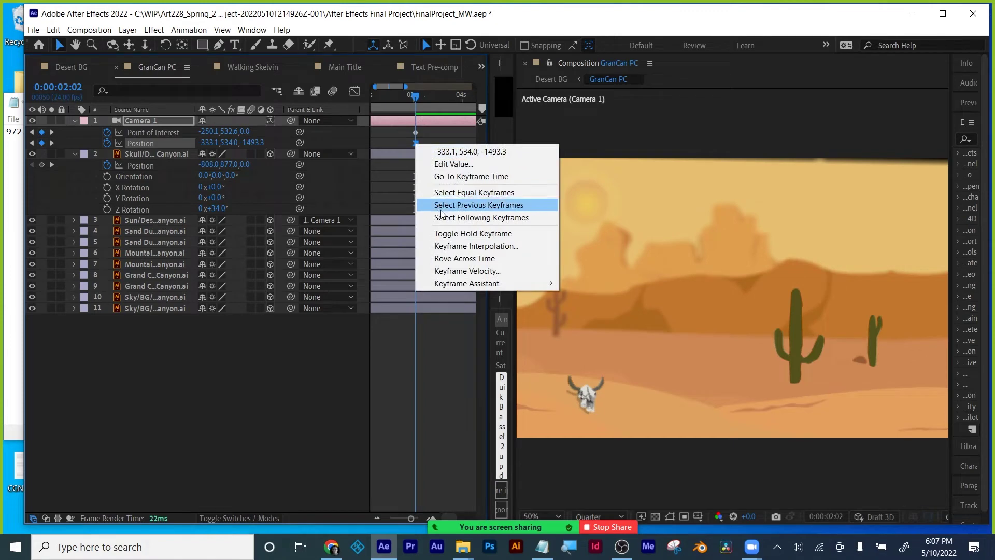
{"action": "left_click", "coordinate": [456, 248]}
{"action": "left_click", "coordinate": [512, 211]}
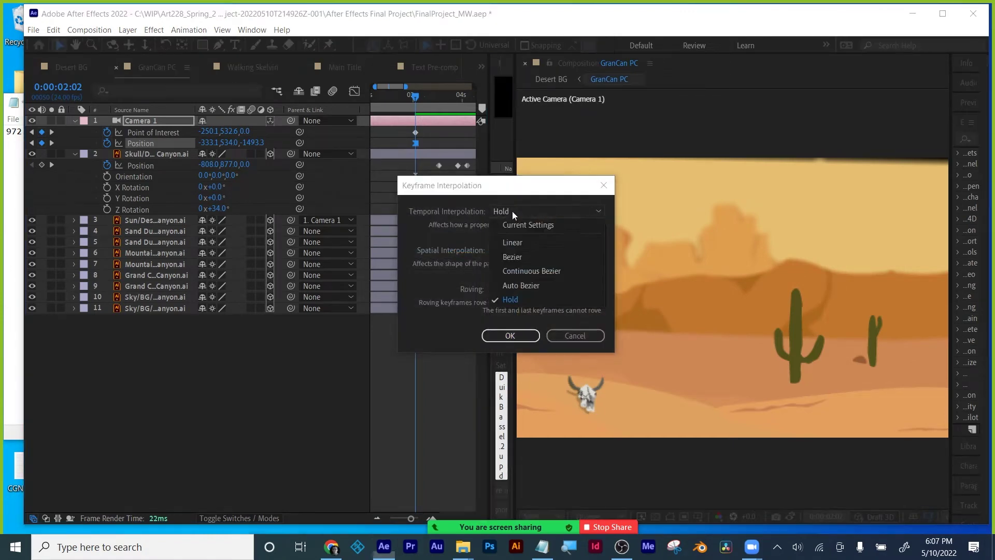
{"action": "left_click", "coordinate": [512, 242]}
{"action": "key", "text": "Return"}
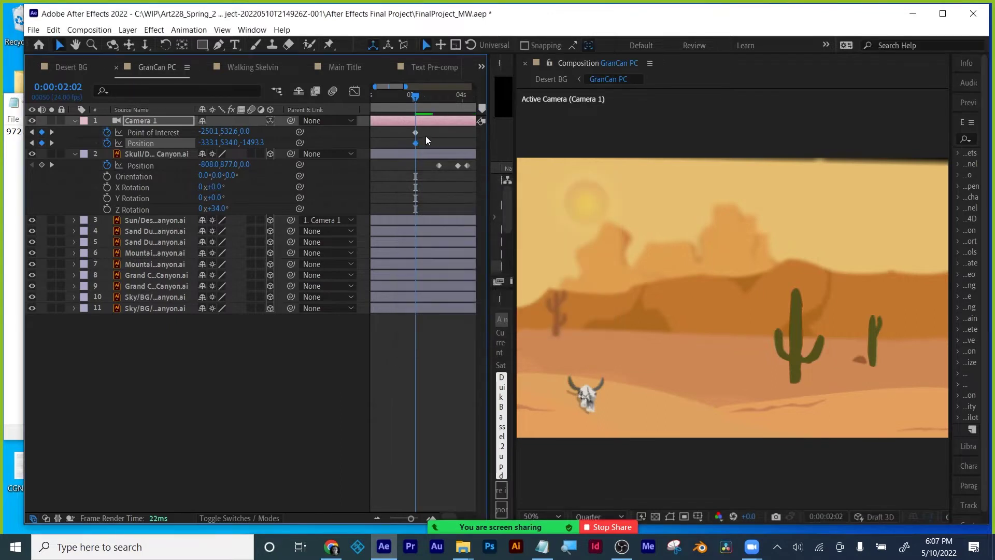
Scrub and preview the camera move in GranCan PC up to 0:00:13:18, and return to 0:00:11:19.
{"action": "left_click_drag", "start_coordinate": [416, 98], "coordinate": [438, 99]}
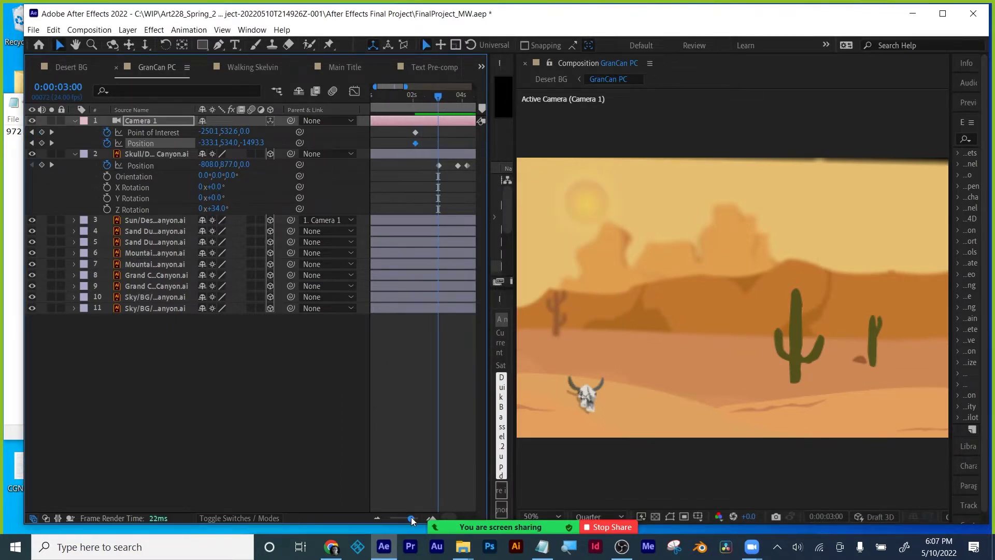
{"action": "left_click_drag", "start_coordinate": [410, 517], "coordinate": [390, 518]}
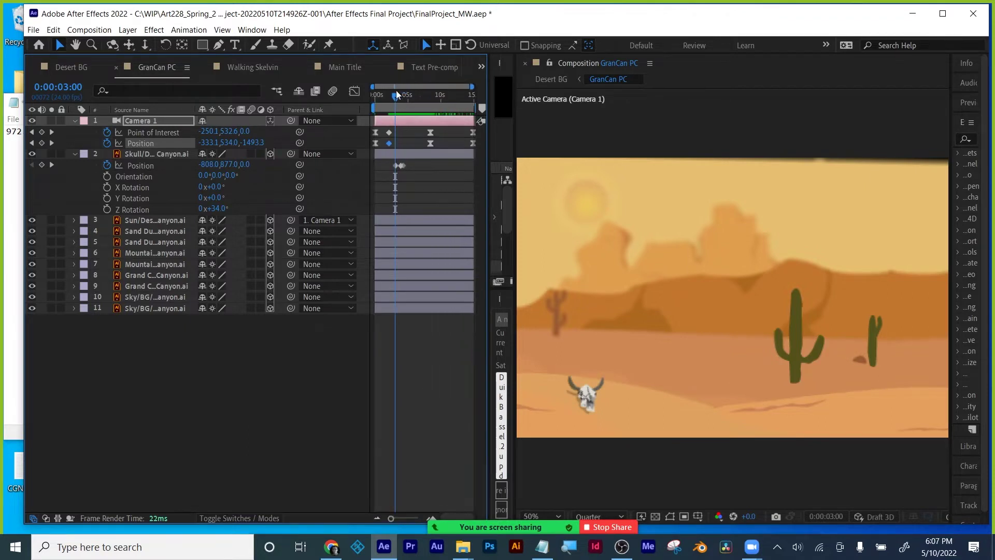
{"action": "left_click_drag", "start_coordinate": [396, 95], "coordinate": [454, 101]}
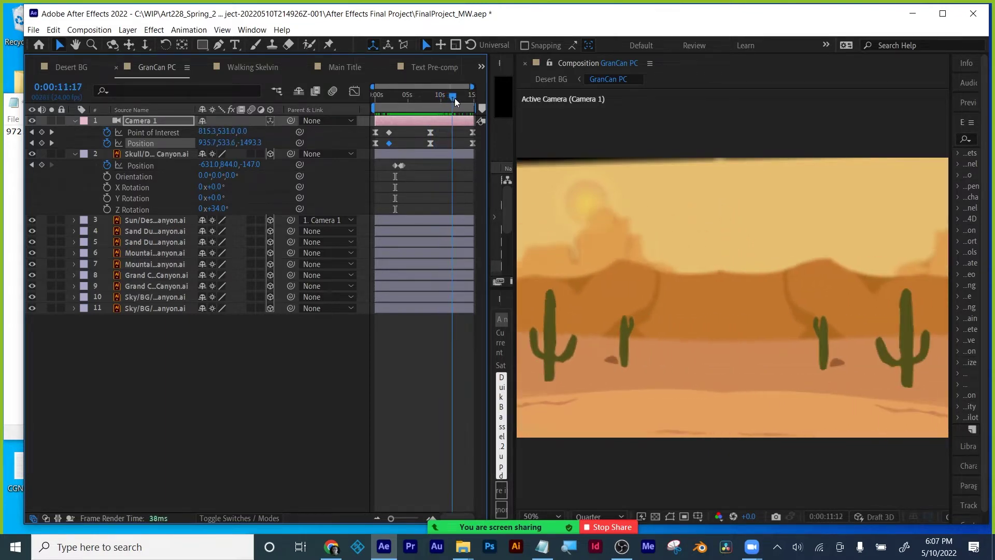
{"action": "key", "text": "space"}
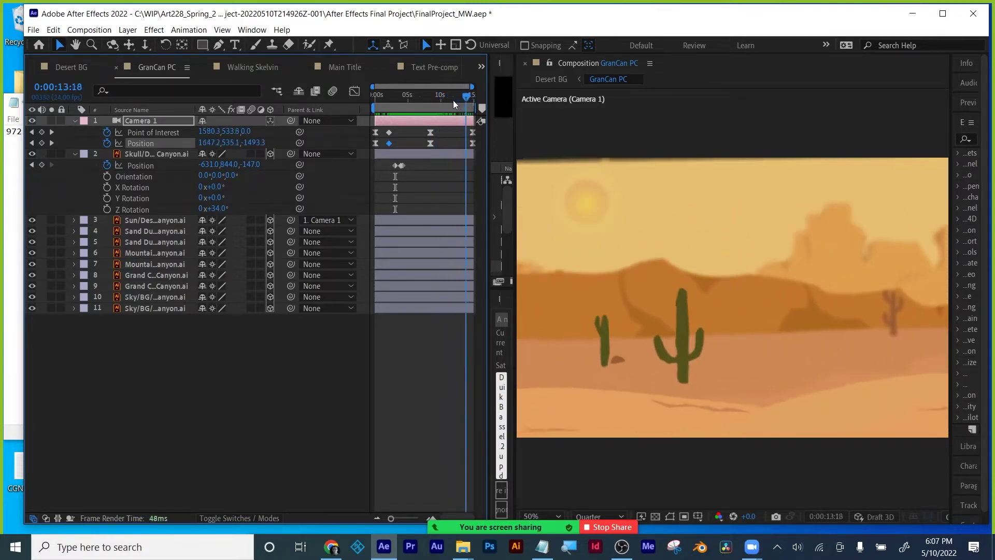
{"action": "left_click", "coordinate": [452, 100]}
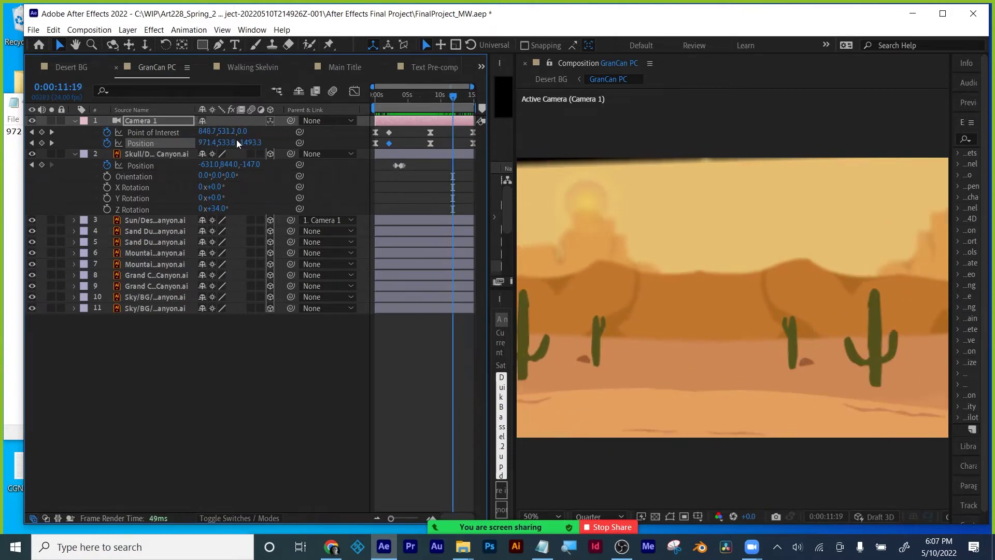
Add a Camera 1 Point of Interest keyframe at 0:00:11:07 with its Y value set to 532.6.
{"action": "right_click", "coordinate": [144, 133]}
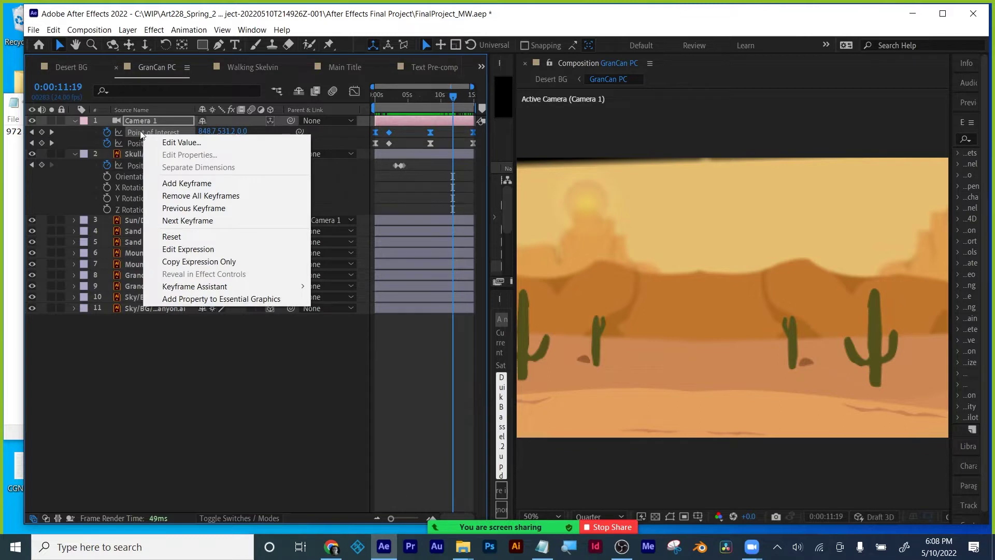
{"action": "left_click", "coordinate": [148, 371]}
{"action": "left_click_drag", "start_coordinate": [463, 96], "coordinate": [435, 96]}
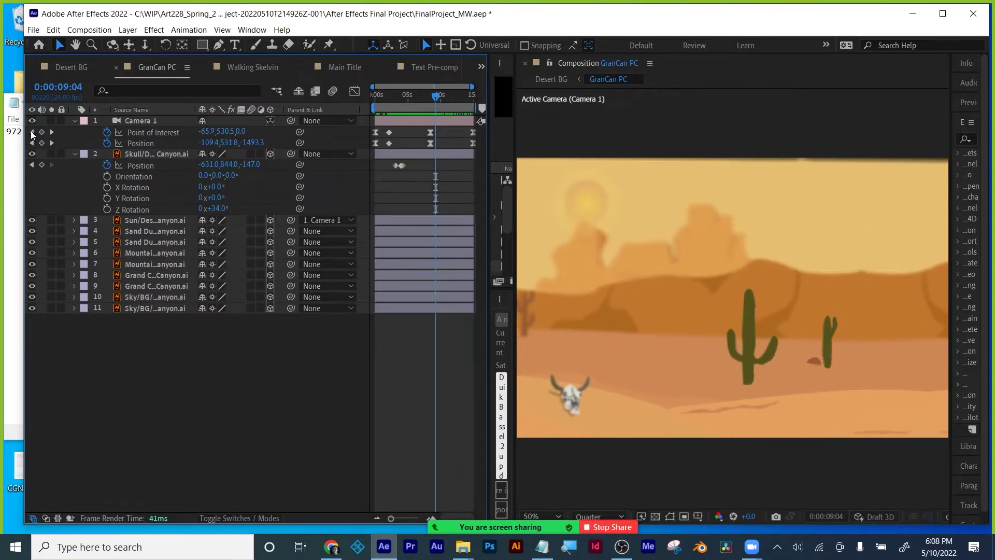
{"action": "left_click", "coordinate": [32, 133]}
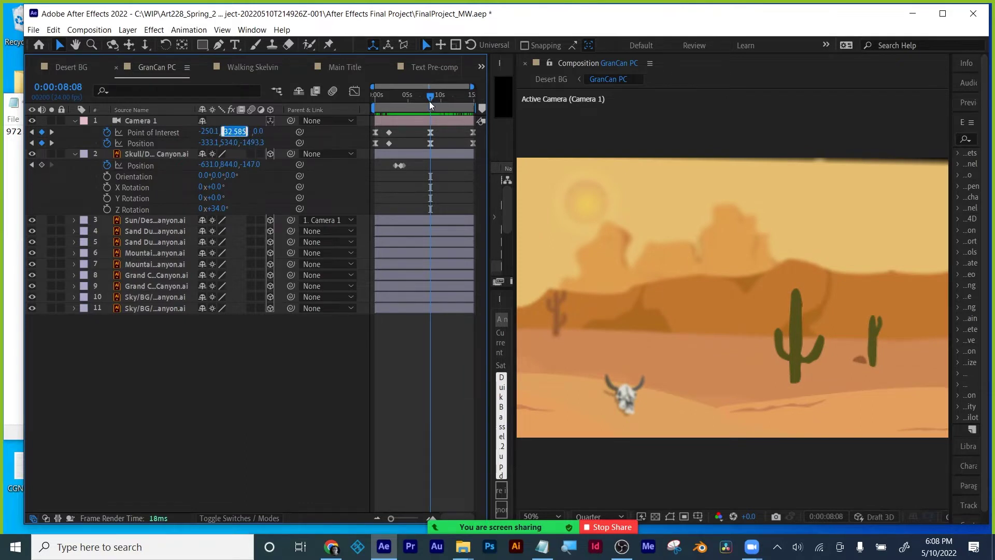
{"action": "left_click_drag", "start_coordinate": [432, 97], "coordinate": [451, 98]}
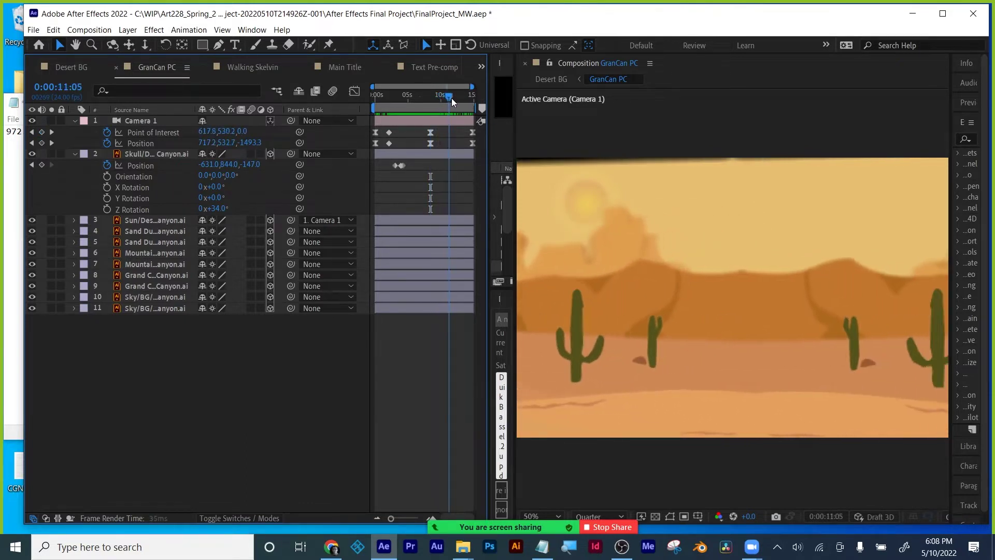
{"action": "left_click", "coordinate": [41, 132]}
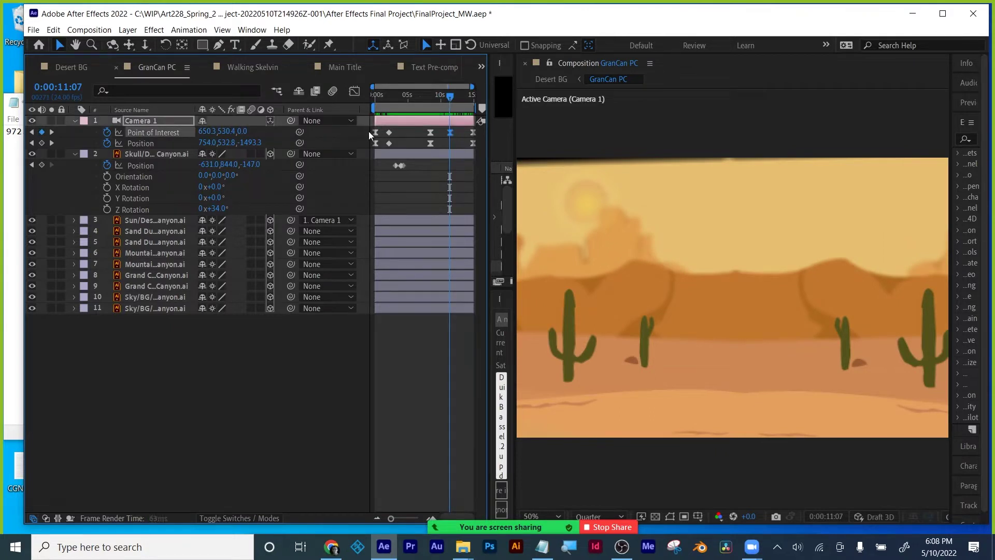
{"action": "left_click", "coordinate": [234, 131]}
{"action": "type", "text": "532.6"}
{"action": "key", "text": "Return"}
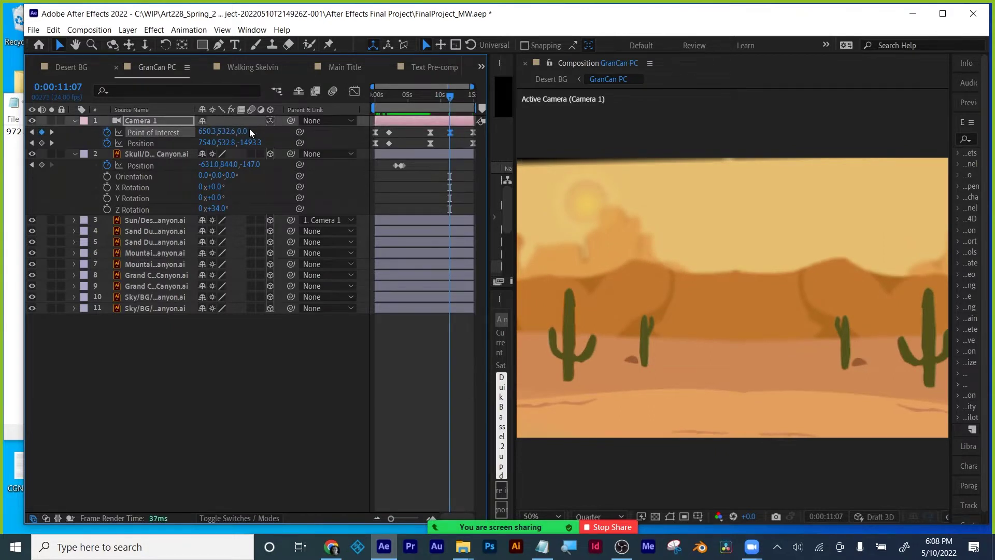
Add a Camera 1 Position keyframe at 0:00:11:05, matching its Y value to the keyframe at 0:00:08:08.
{"action": "mouse_move", "coordinate": [447, 96]}
{"action": "left_mouse_down"}
{"action": "mouse_move", "coordinate": [433, 96]}
{"action": "mouse_move", "coordinate": [450, 98]}
{"action": "left_mouse_up"}
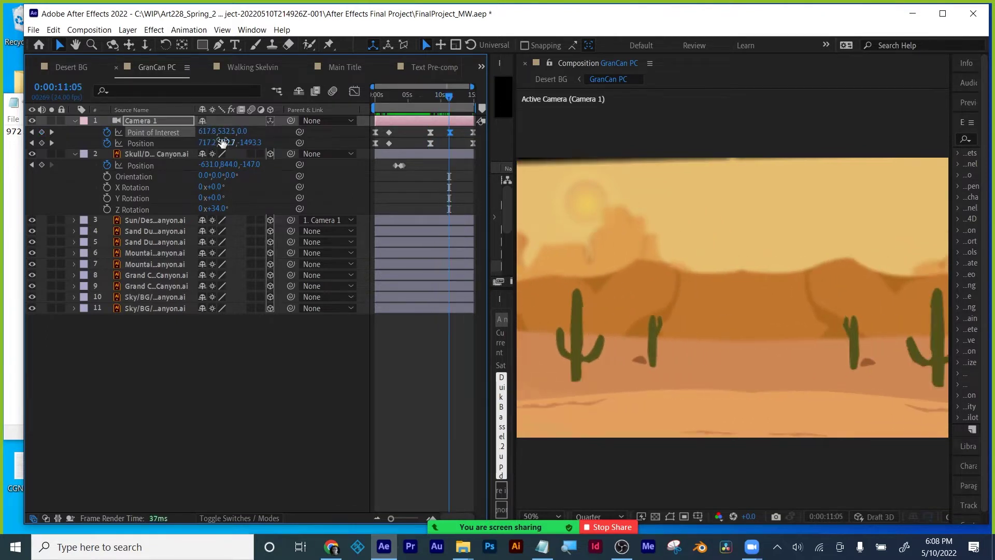
{"action": "left_click", "coordinate": [42, 143]}
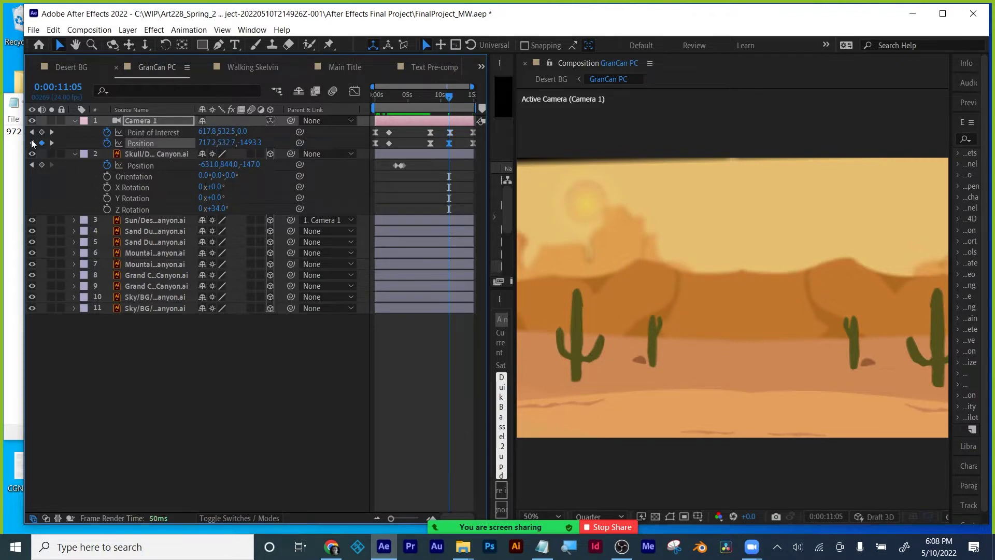
{"action": "left_click", "coordinate": [32, 143]}
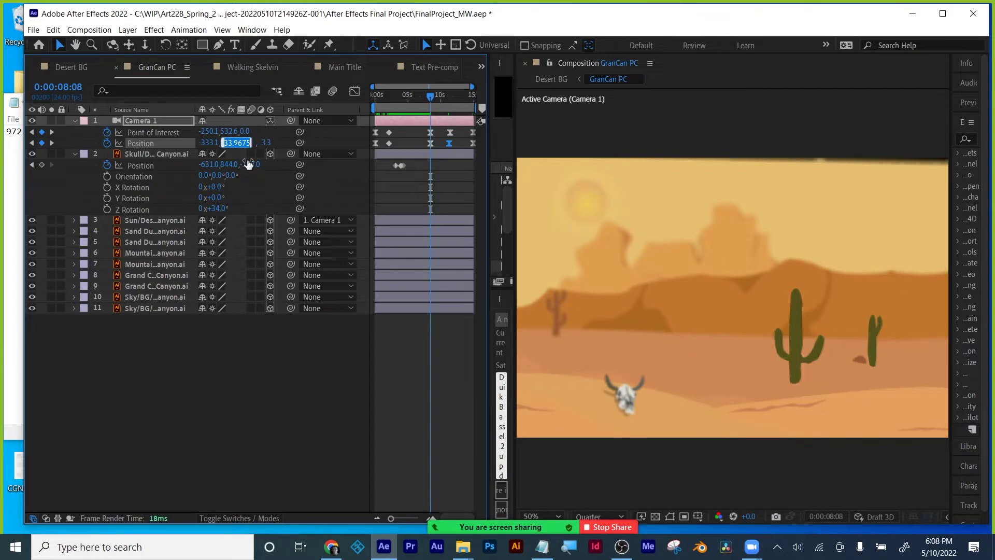
{"action": "left_click", "coordinate": [51, 143]}
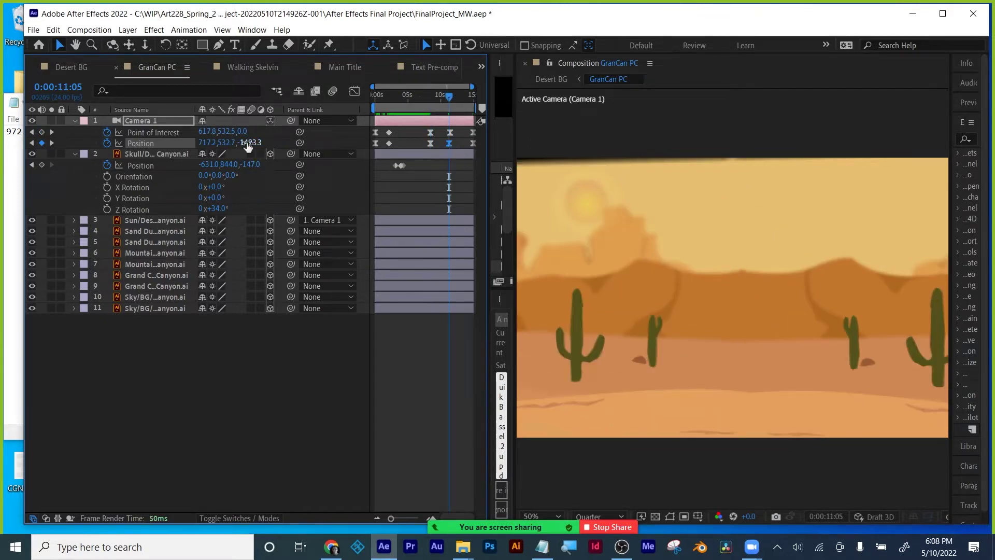
{"action": "left_click", "coordinate": [223, 142]}
Move Camera 1's Point of Interest and Position keyframes from 0:00:08:08 to 0:00:03:17 and delete the added pair near 0:00:11:05.
{"action": "left_click_drag", "start_coordinate": [450, 95], "coordinate": [328, 101]}
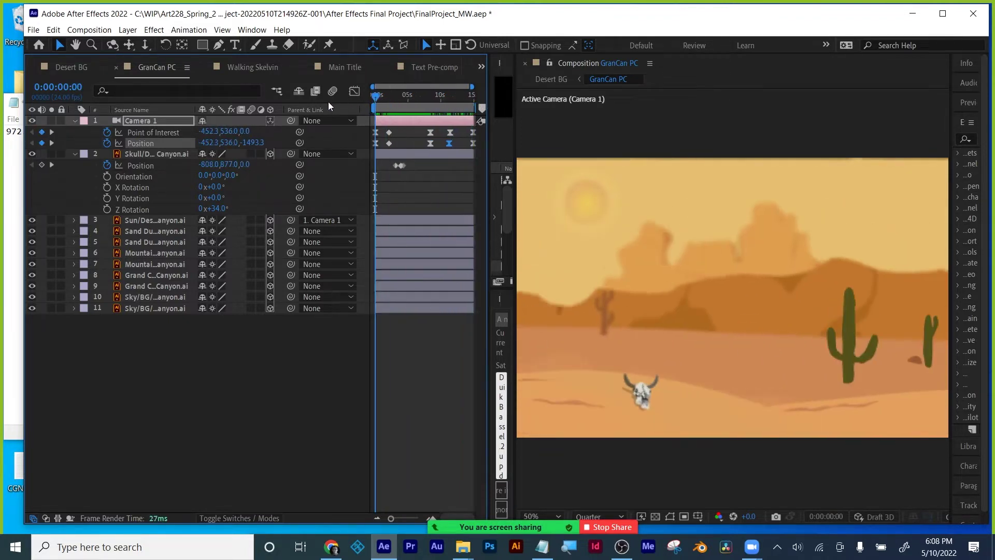
{"action": "left_click", "coordinate": [68, 68]}
{"action": "left_click_drag", "start_coordinate": [267, 99], "coordinate": [414, 95]}
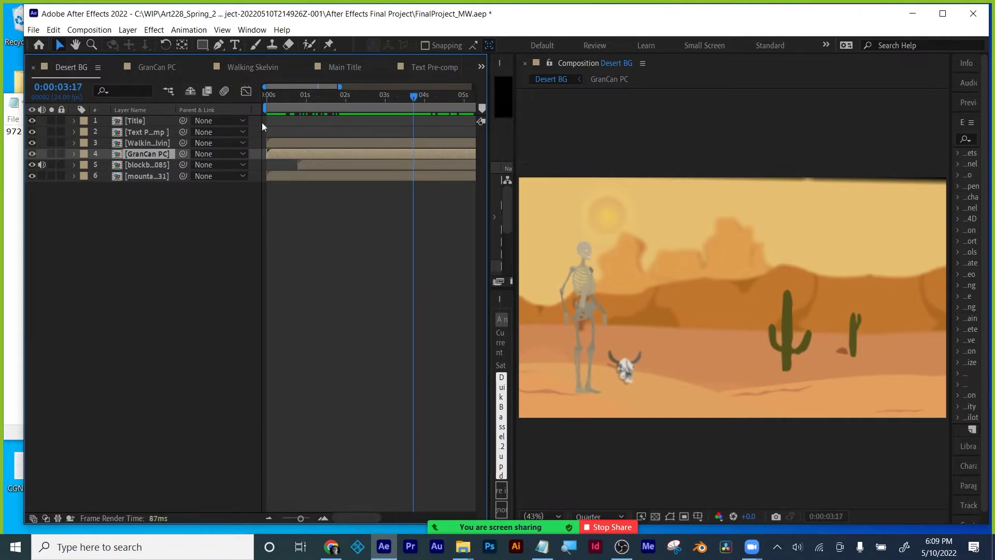
{"action": "left_click", "coordinate": [149, 64]}
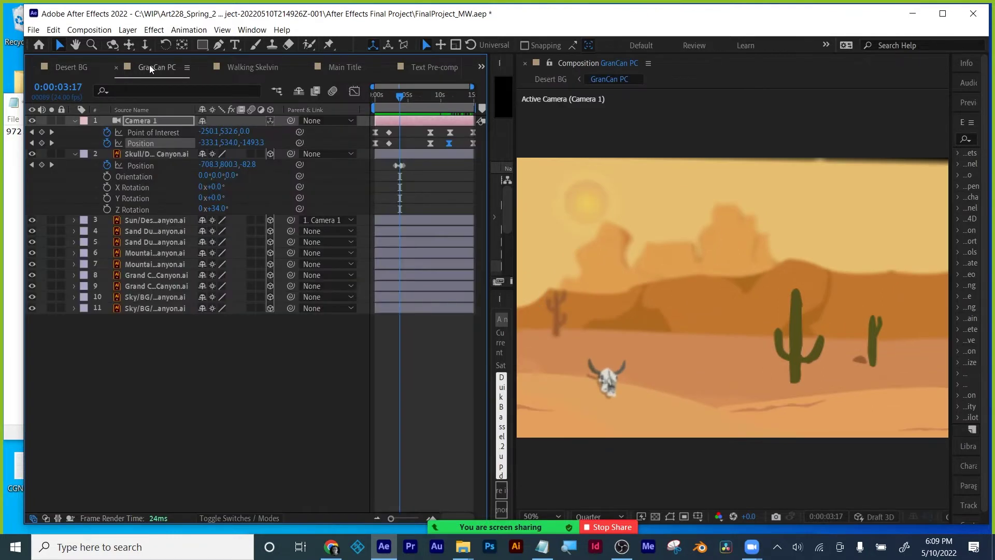
{"action": "left_click_drag", "start_coordinate": [421, 131], "coordinate": [434, 141]}
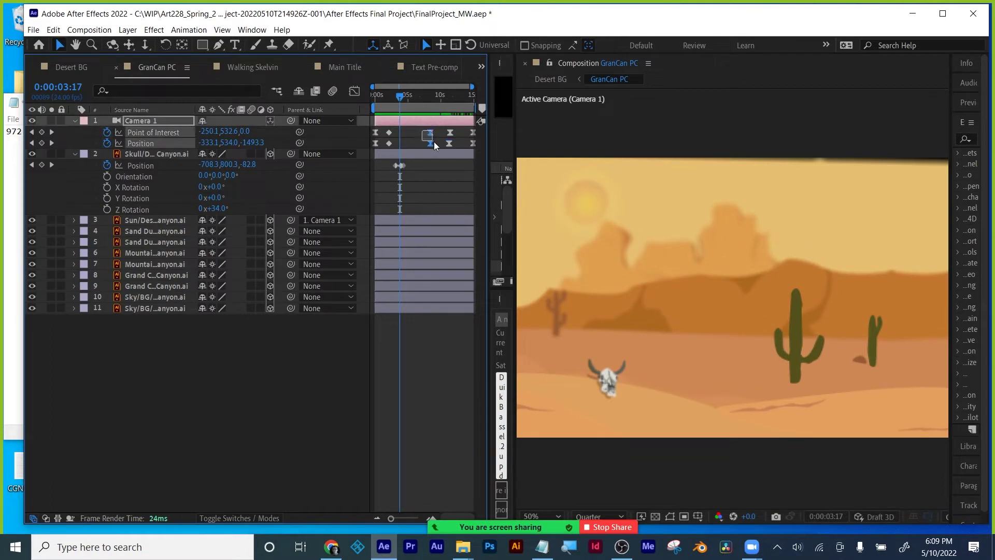
{"action": "mouse_move", "coordinate": [452, 149]}
{"action": "left_mouse_down"}
{"action": "mouse_move", "coordinate": [402, 153]}
{"action": "mouse_move", "coordinate": [450, 148]}
{"action": "left_mouse_up"}
{"action": "key", "text": "Delete"}
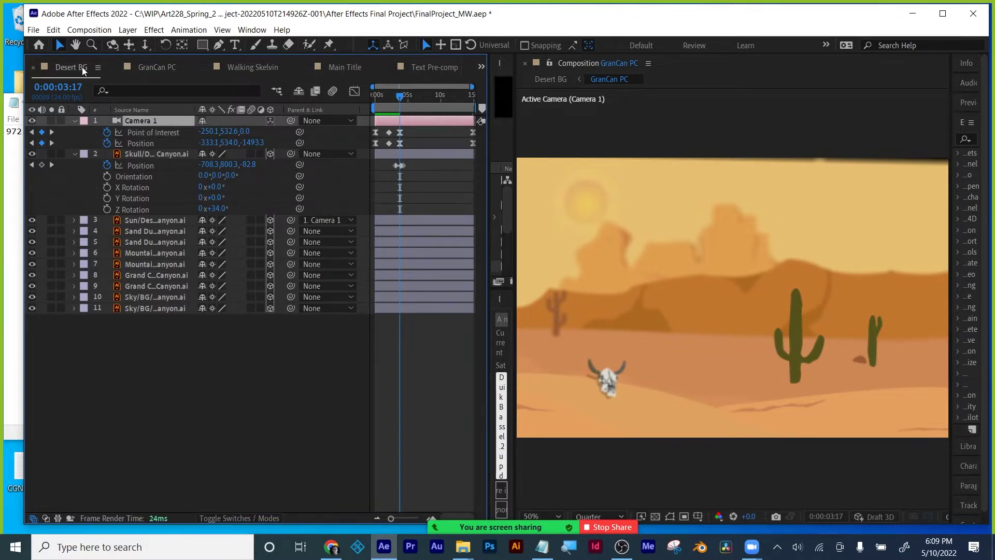
Retime the Walking Skelvin layer's closing Position keyframes in Desert BG so the exit starts at 0:00:14:16, and save the project.
{"action": "left_click", "coordinate": [71, 67]}
{"action": "left_click_drag", "start_coordinate": [414, 97], "coordinate": [464, 95]}
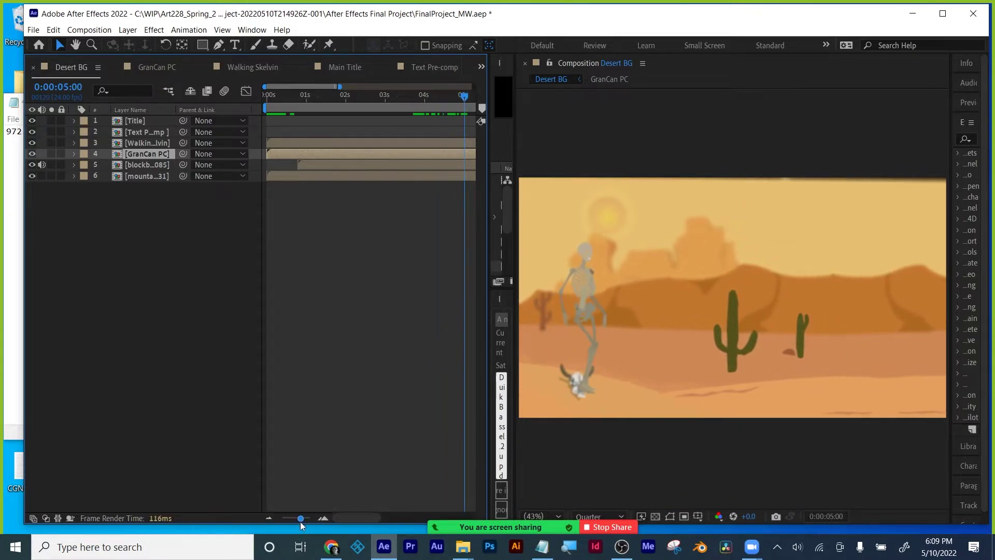
{"action": "left_click_drag", "start_coordinate": [300, 521], "coordinate": [281, 519]}
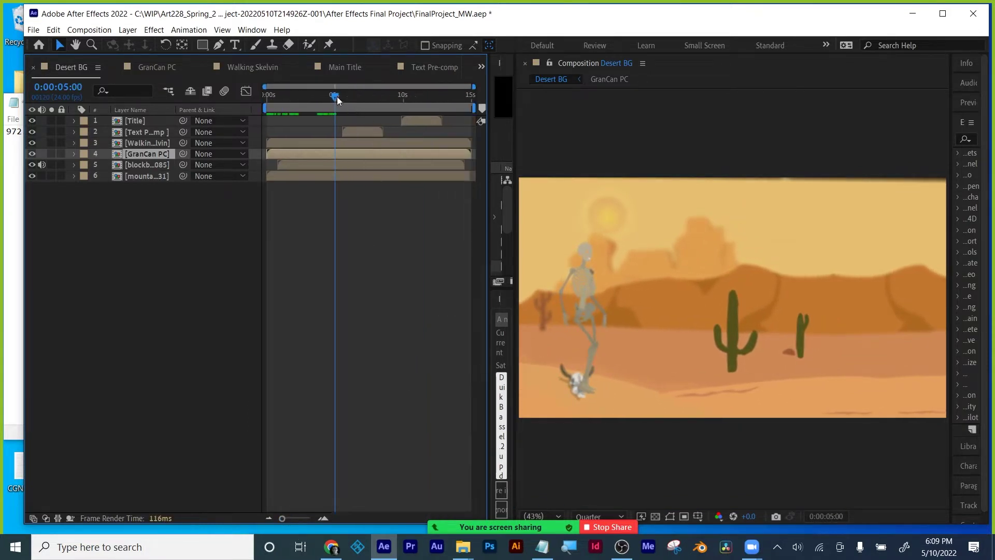
{"action": "left_click_drag", "start_coordinate": [337, 97], "coordinate": [468, 96]}
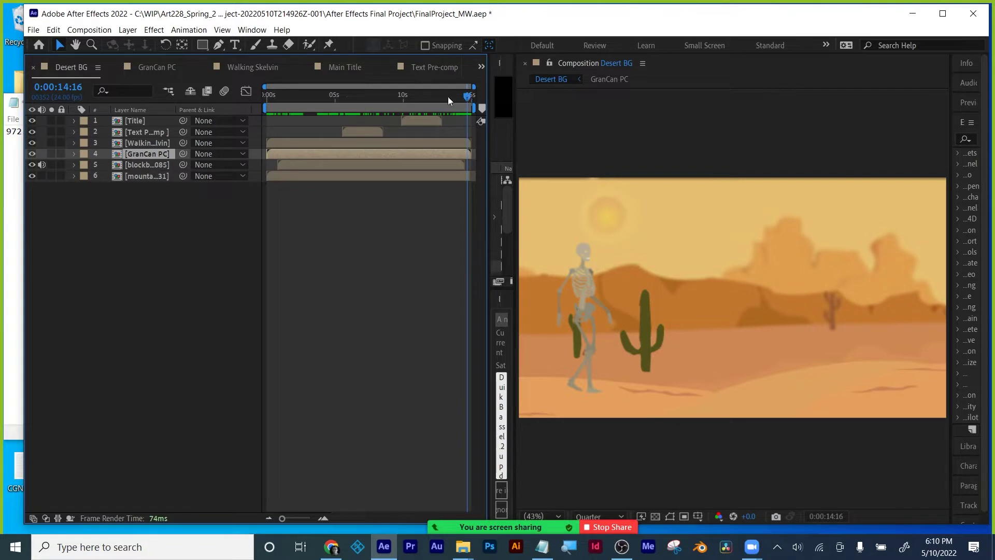
{"action": "left_click", "coordinate": [147, 143]}
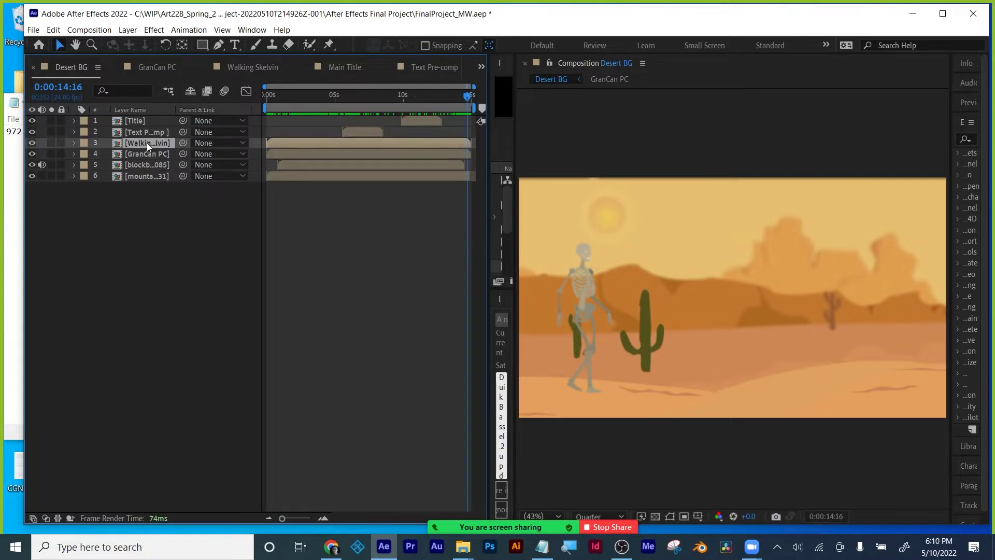
{"action": "key", "text": "p"}
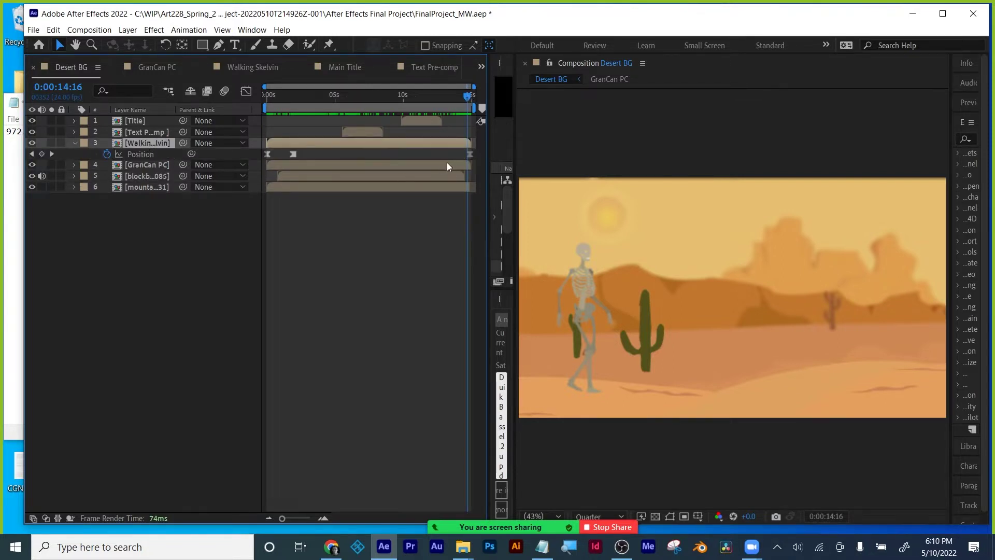
{"action": "left_click_drag", "start_coordinate": [471, 153], "coordinate": [468, 153]}
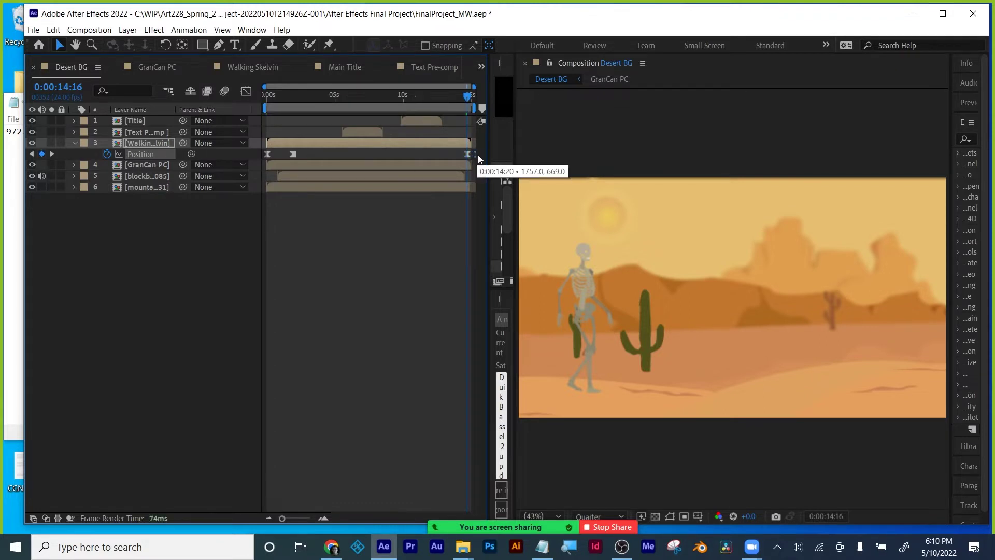
{"action": "left_click", "coordinate": [471, 143]}
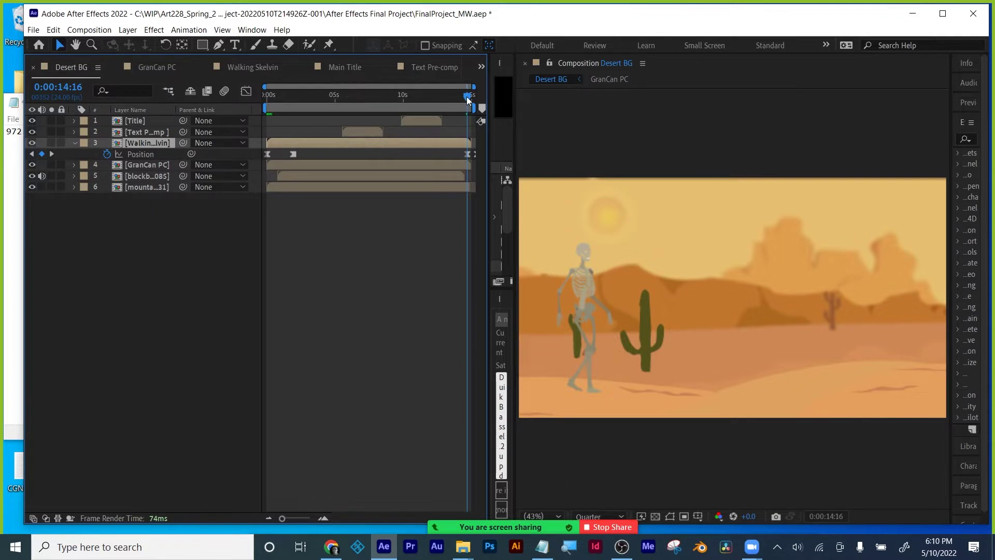
{"action": "mouse_move", "coordinate": [467, 96]}
{"action": "left_mouse_down"}
{"action": "mouse_move", "coordinate": [474, 98]}
{"action": "mouse_move", "coordinate": [444, 95]}
{"action": "mouse_move", "coordinate": [471, 96]}
{"action": "left_mouse_up"}
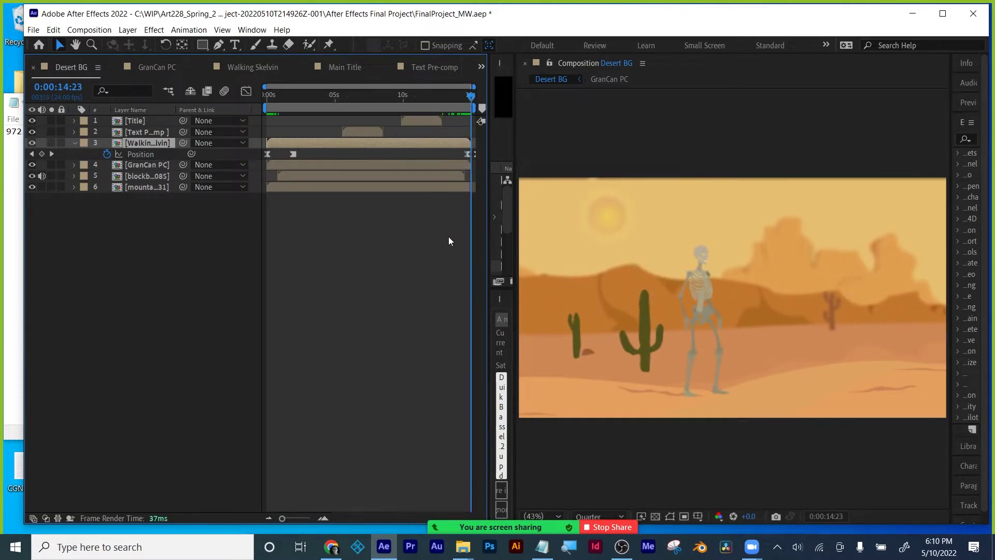
{"action": "key", "text": "ctrl+s"}
Inspect the skeleton in the Walking Skelvin composition and scrub Desert BG back to 0:00:09:07.
{"action": "left_click", "coordinate": [253, 64]}
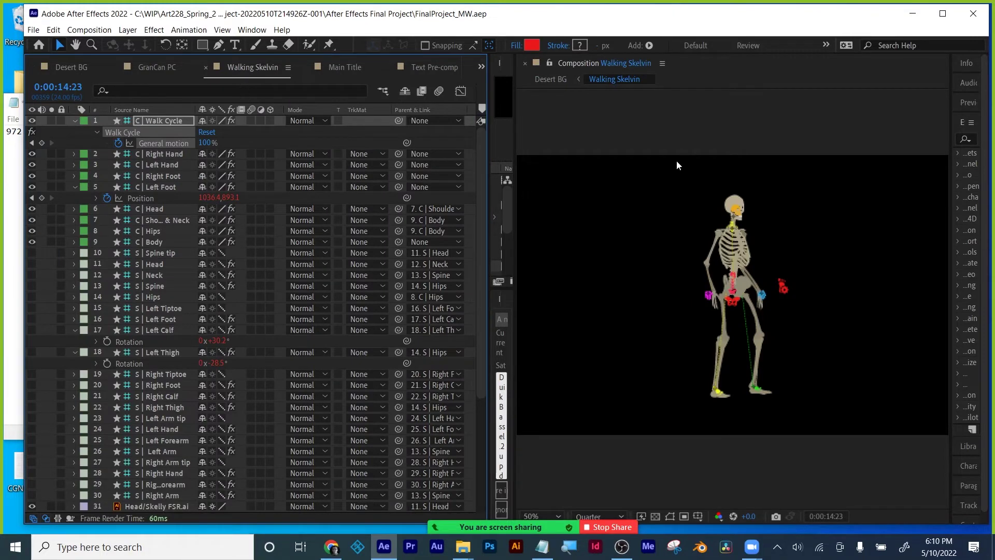
{"action": "left_click", "coordinate": [720, 313]}
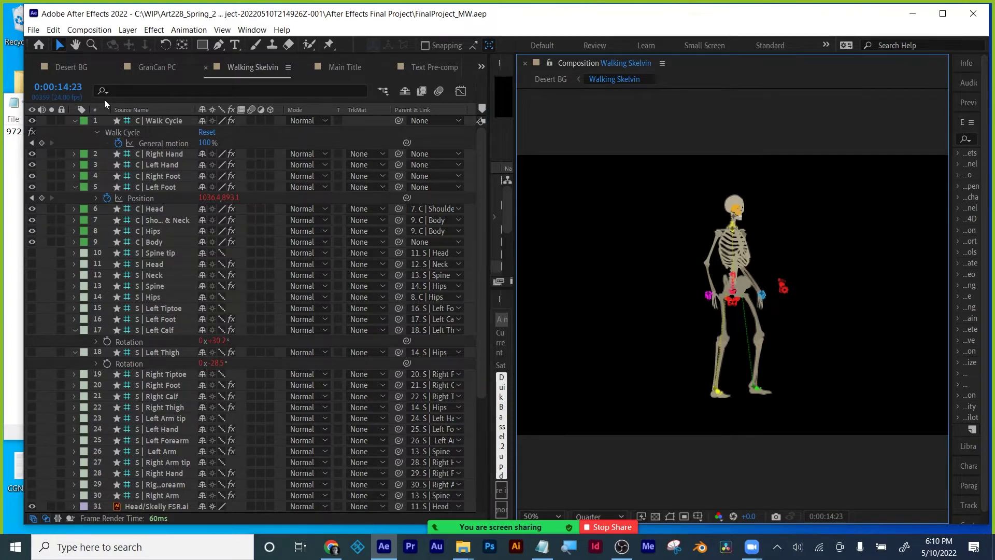
{"action": "left_click", "coordinate": [66, 69]}
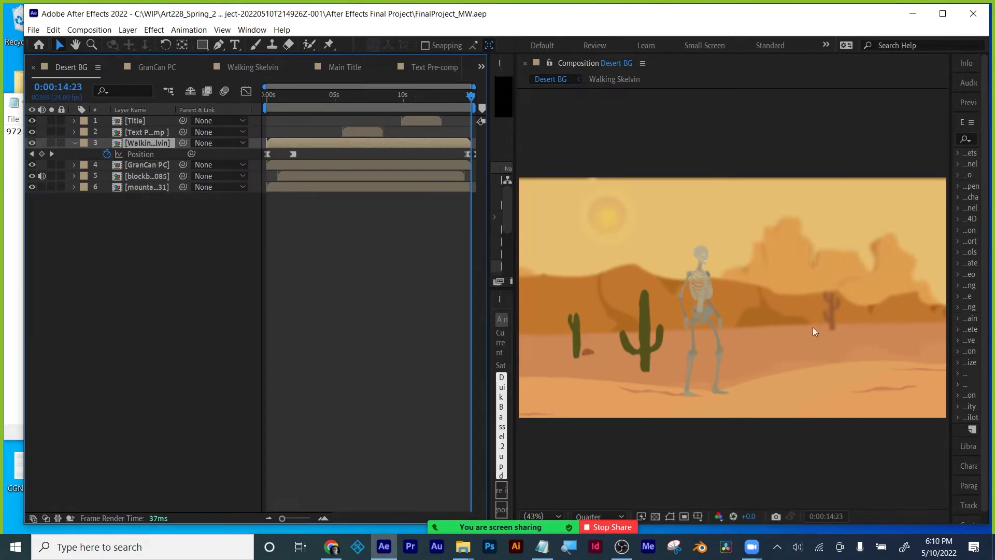
{"action": "mouse_move", "coordinate": [469, 95]}
{"action": "left_mouse_down"}
{"action": "mouse_move", "coordinate": [300, 117]}
{"action": "mouse_move", "coordinate": [477, 109]}
{"action": "mouse_move", "coordinate": [465, 105]}
{"action": "left_mouse_up"}
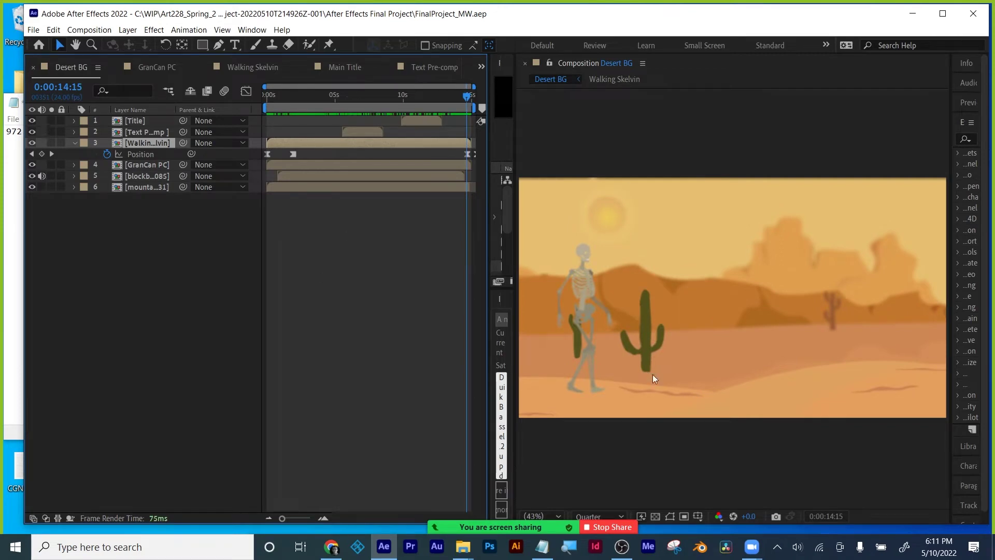
{"action": "left_click_drag", "start_coordinate": [465, 98], "coordinate": [392, 130]}
Purge all memory and the disk cache for all versions, and scrub Desert BG from the start to 0:00:14:23.
{"action": "left_click", "coordinate": [52, 30]}
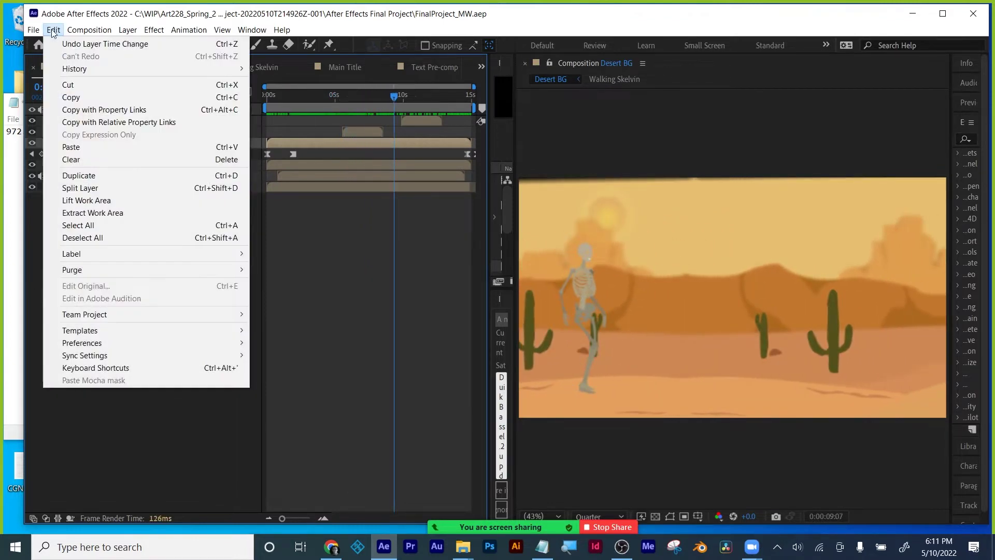
{"action": "mouse_move", "coordinate": [114, 312]}
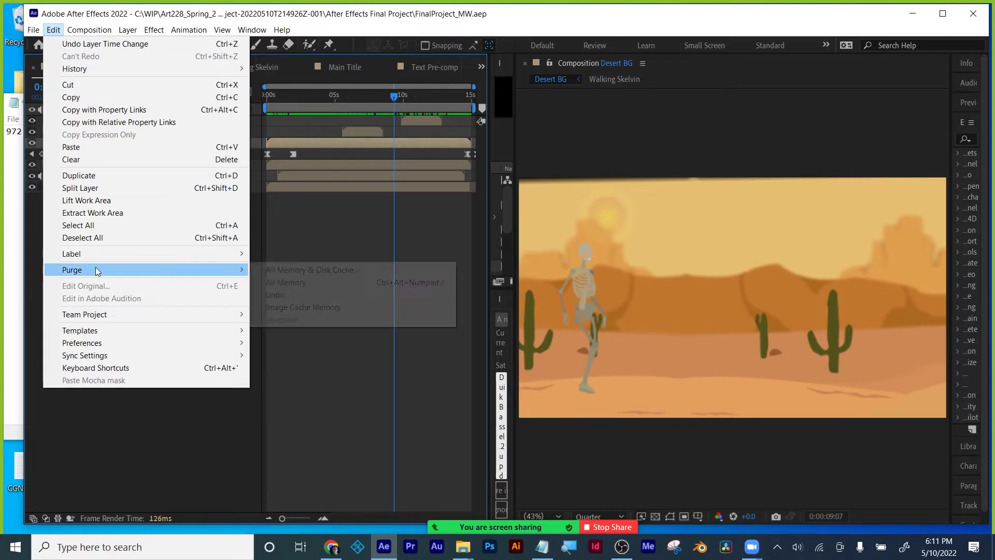
{"action": "left_click", "coordinate": [274, 282]}
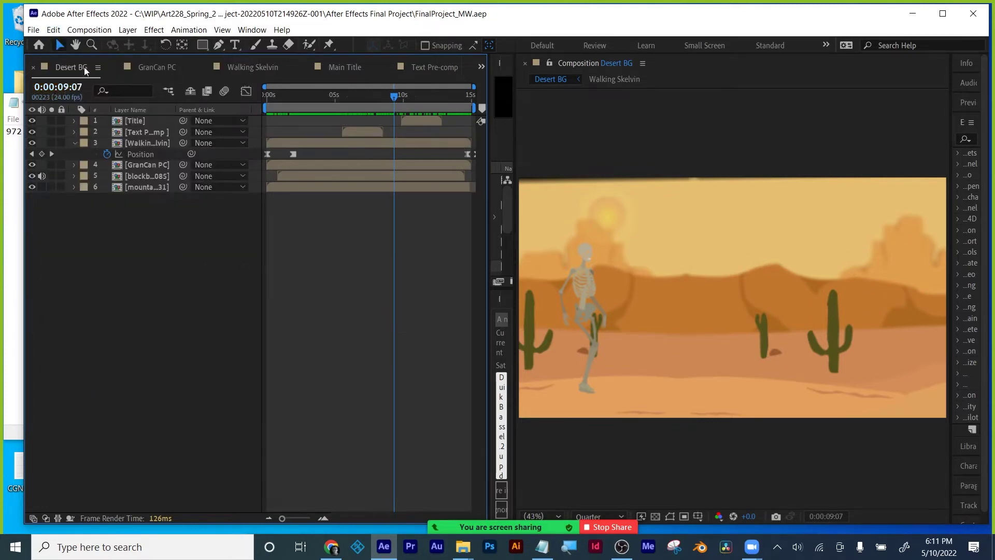
{"action": "left_click", "coordinate": [52, 30]}
{"action": "mouse_move", "coordinate": [117, 270]}
{"action": "left_click", "coordinate": [264, 270]}
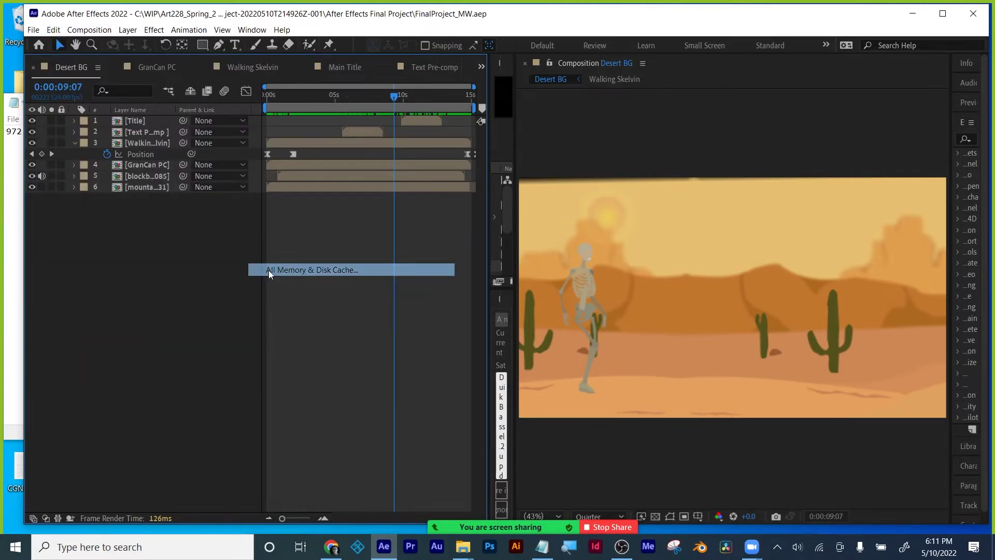
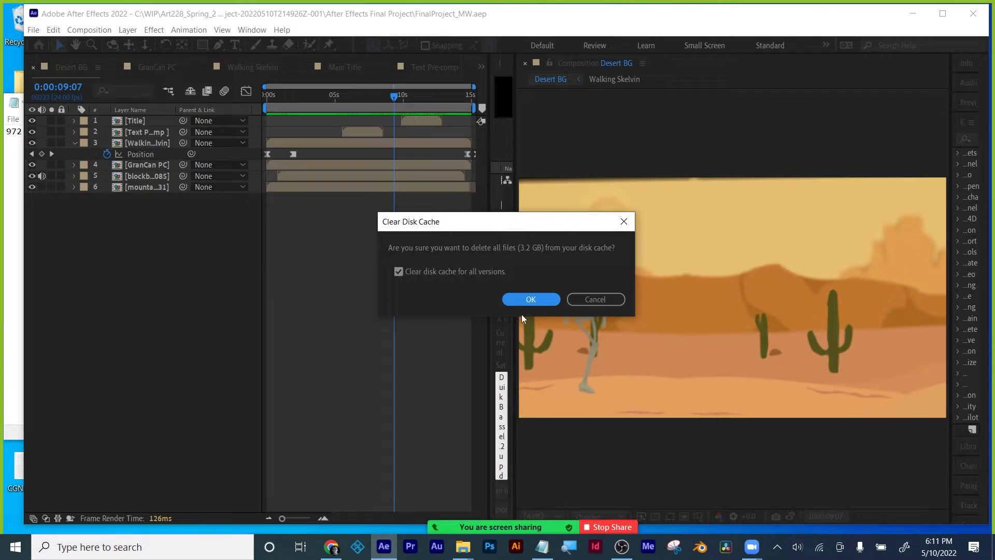
{"action": "left_click", "coordinate": [529, 299]}
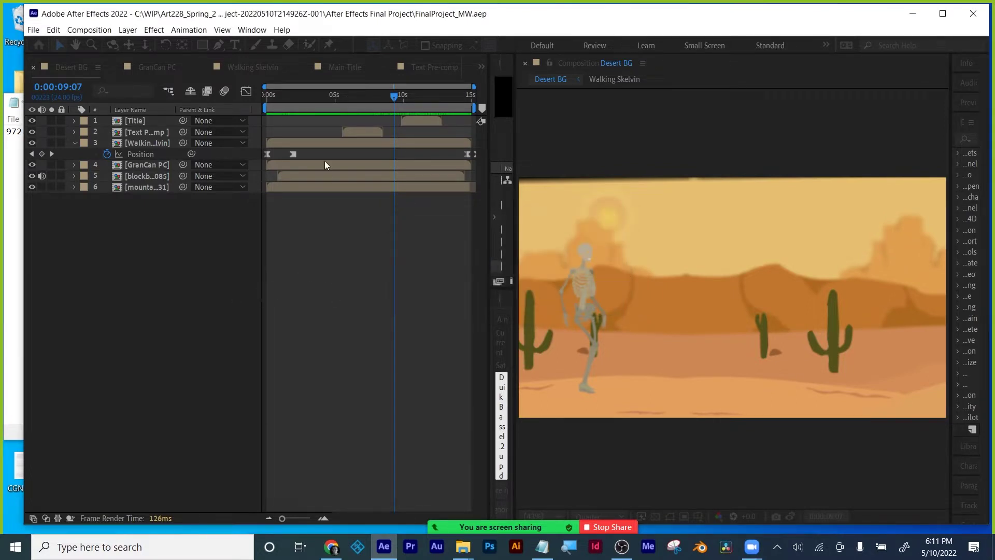
{"action": "left_click_drag", "start_coordinate": [341, 101], "coordinate": [191, 105]}
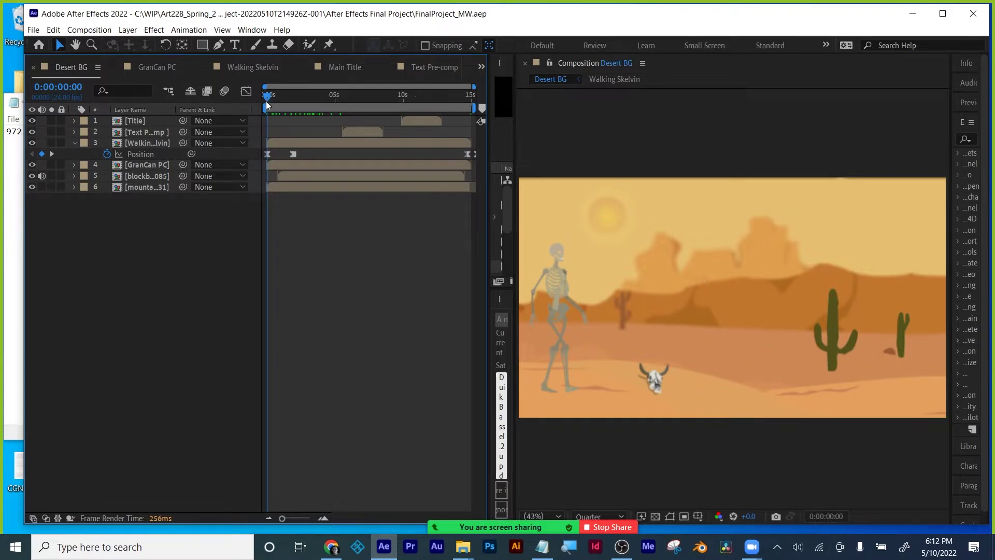
{"action": "left_click_drag", "start_coordinate": [267, 104], "coordinate": [511, 115]}
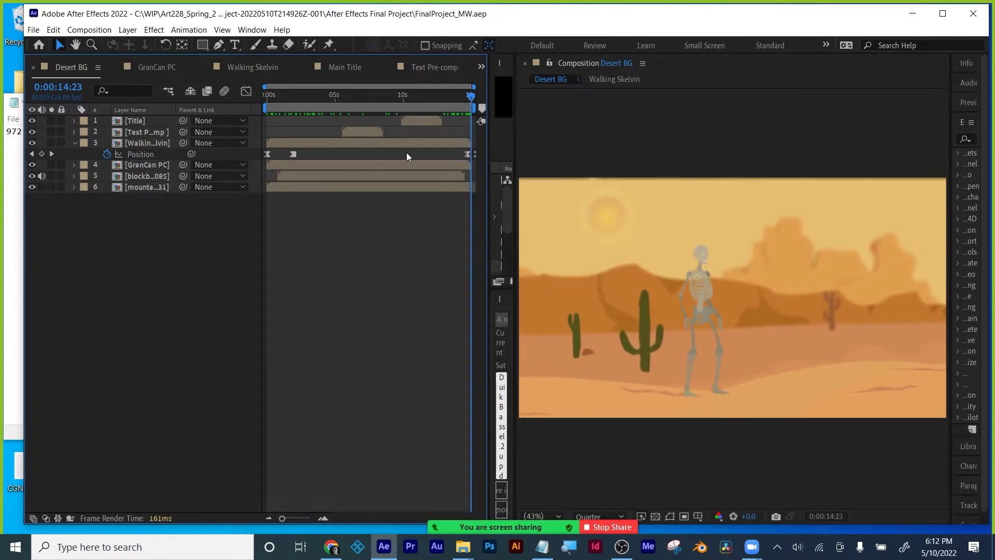
Open the GranCan PC composition and examine Camera 1's Point of Interest and Position keyframes at 0:00:03:17 up close.
{"action": "left_click", "coordinate": [448, 145]}
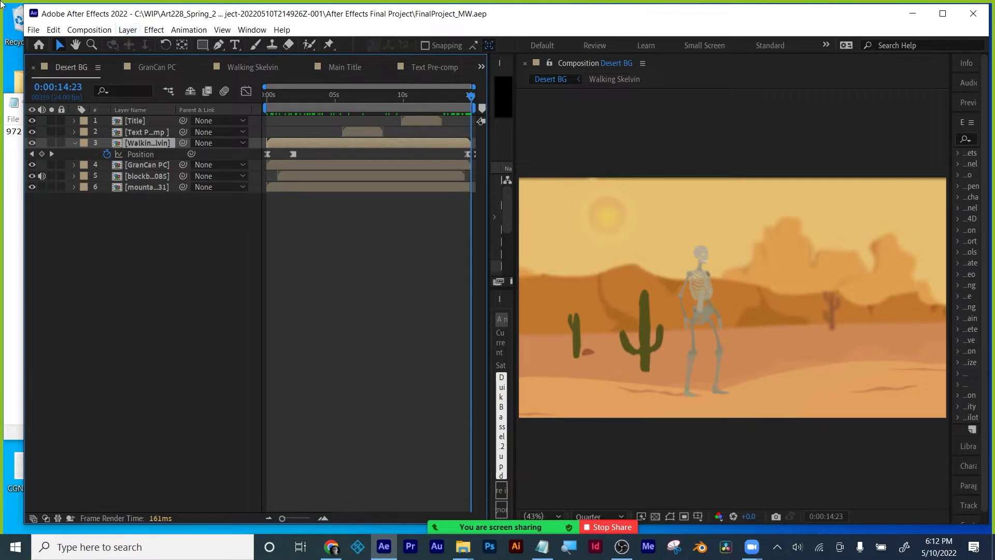
{"action": "left_click", "coordinate": [167, 66]}
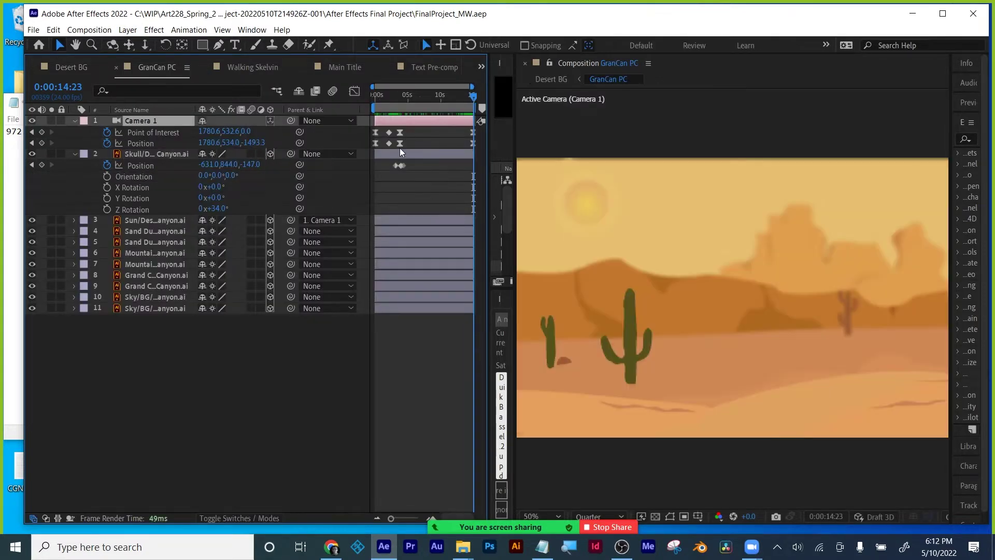
{"action": "left_click_drag", "start_coordinate": [387, 101], "coordinate": [399, 100]}
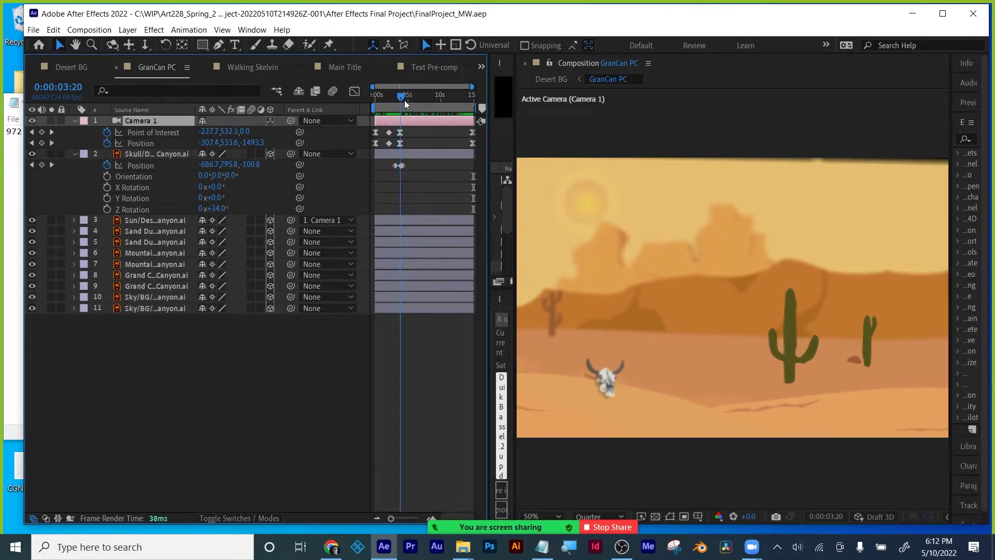
{"action": "key", "text": "End"}
{"action": "left_click_drag", "start_coordinate": [393, 115], "coordinate": [398, 136]}
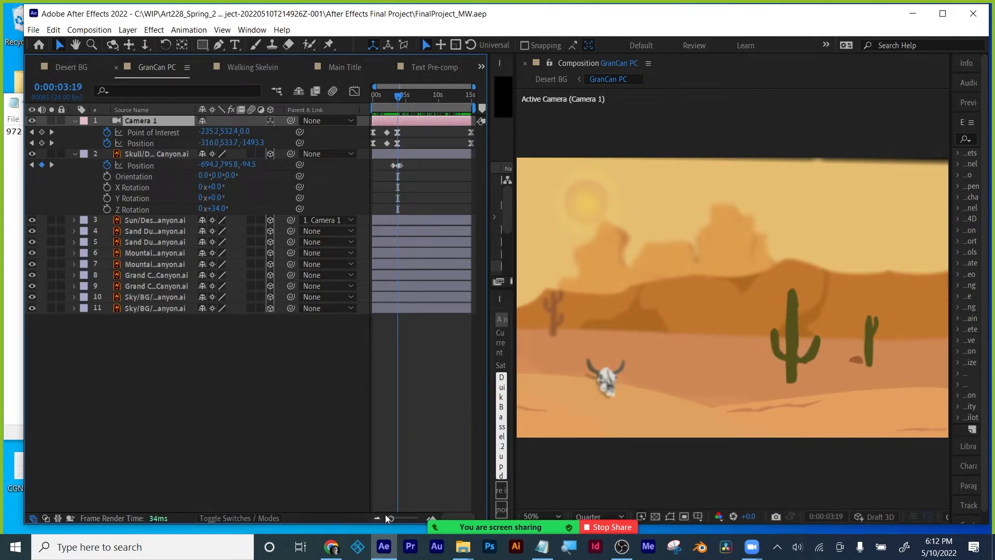
{"action": "left_click_drag", "start_coordinate": [394, 518], "coordinate": [414, 512]}
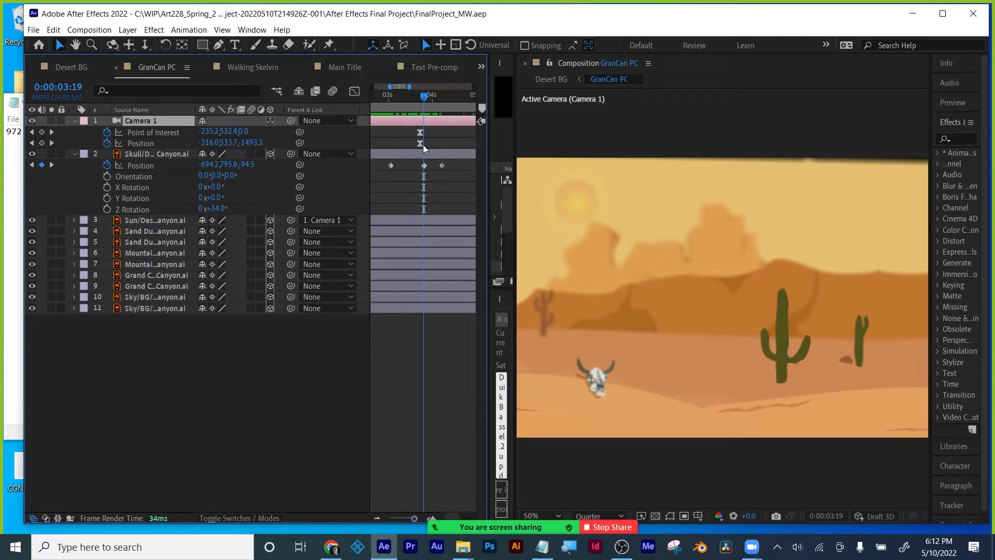
{"action": "left_click", "coordinate": [417, 104]}
{"action": "key", "text": "Page_Down"}
{"action": "key", "text": "Page_Down"}
{"action": "key", "text": "Page_Down"}
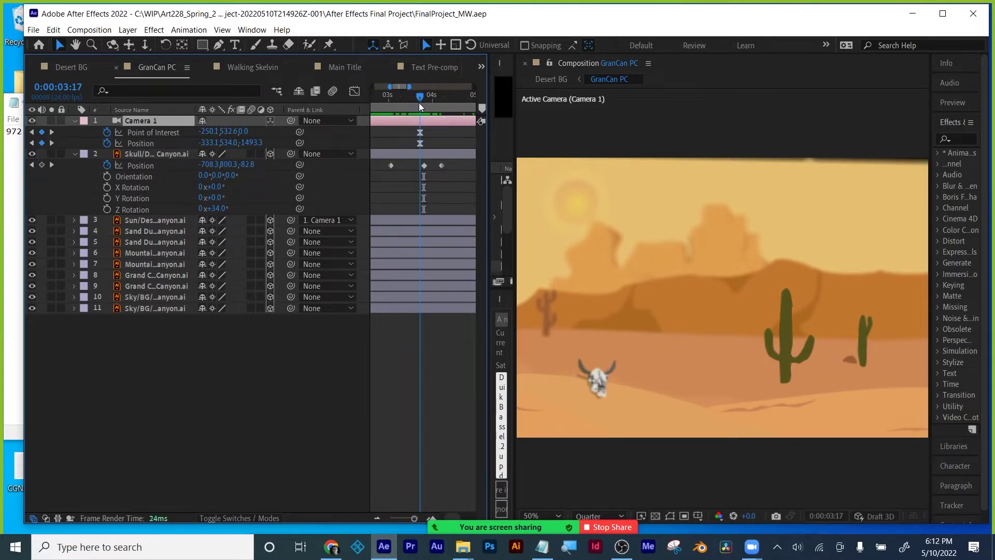
Check the camera and skull motion frame by frame between 0:00:03:11 and 0:00:03:22, then scrub back to 0:00:02:21.
{"action": "key", "text": "Page_Up"}
{"action": "key", "text": "Page_Up"}
{"action": "key", "text": "Page_Up"}
{"action": "key", "text": "Page_Up"}
{"action": "key", "text": "Page_Up"}
{"action": "key", "text": "Page_Down"}
{"action": "key", "text": "Page_Down"}
{"action": "key", "text": "Page_Down"}
{"action": "key", "text": "Page_Down"}
{"action": "key", "text": "Page_Down"}
{"action": "key", "text": "Page_Down"}
{"action": "key", "text": "Page_Down"}
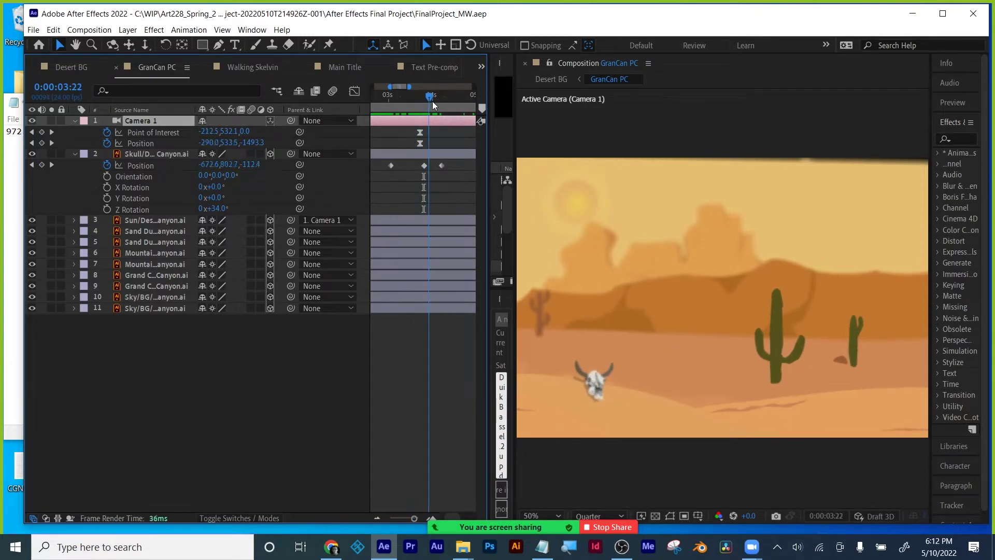
{"action": "key", "text": "Page_Up"}
{"action": "key", "text": "Page_Up"}
{"action": "key", "text": "Page_Up"}
{"action": "key", "text": "Page_Up"}
{"action": "key", "text": "Page_Up"}
{"action": "key", "text": "Page_Up"}
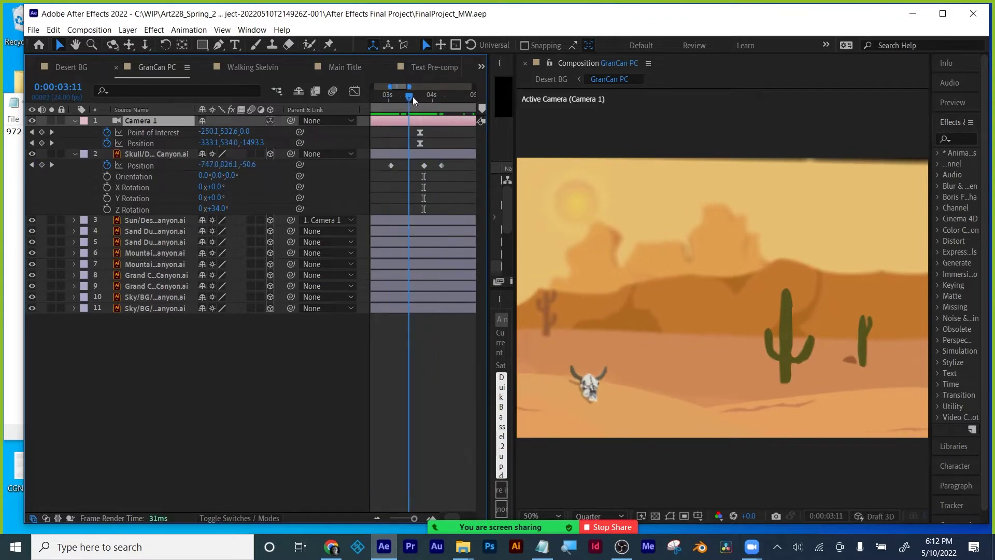
{"action": "left_click_drag", "start_coordinate": [406, 99], "coordinate": [378, 445]}
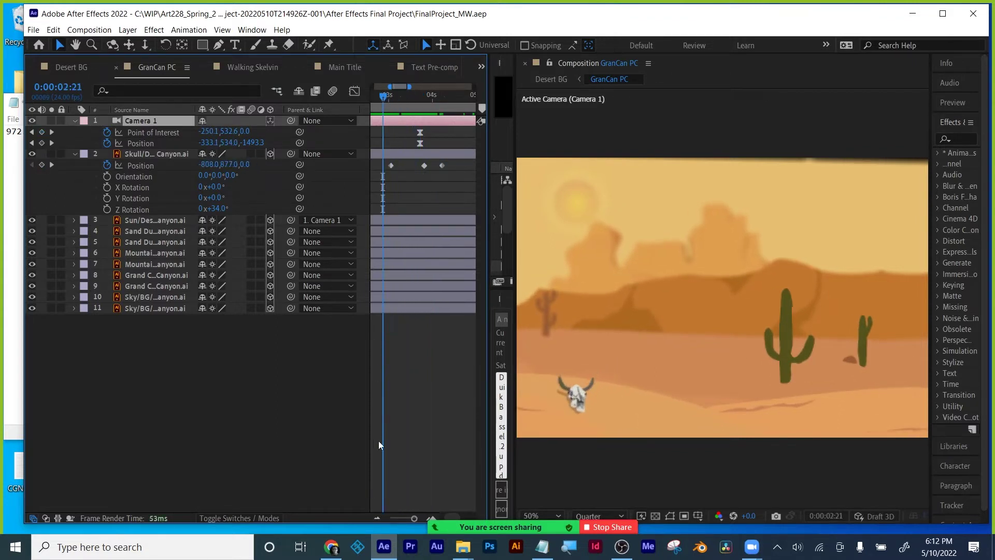
Scrub GranCan PC forward to 0:00:05:20 and view the same frame in the Desert BG composition.
{"action": "left_click_drag", "start_coordinate": [415, 518], "coordinate": [412, 518]}
{"action": "left_click_drag", "start_coordinate": [404, 519], "coordinate": [396, 518]}
{"action": "left_click_drag", "start_coordinate": [398, 97], "coordinate": [423, 98]}
{"action": "left_click", "coordinate": [66, 66]}
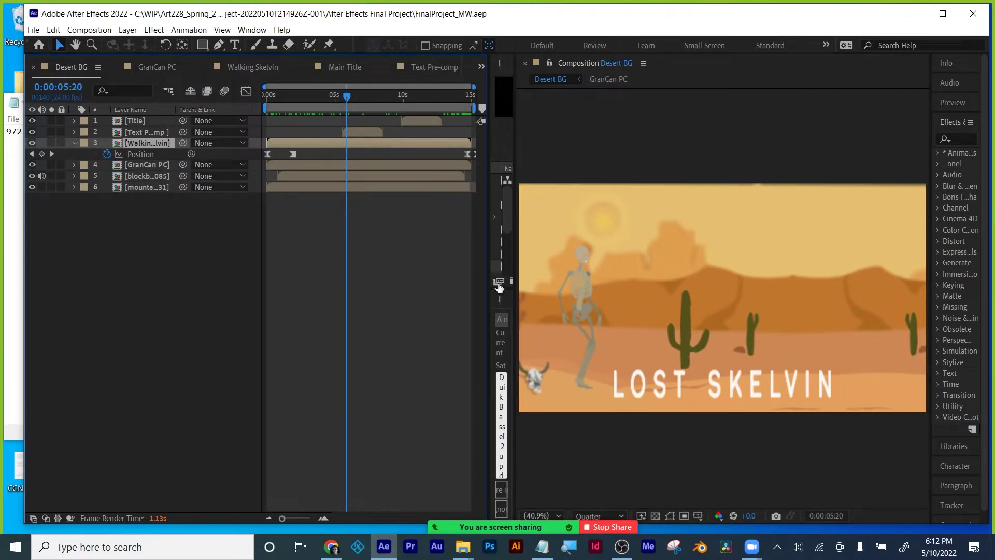
Close the After Effects project and close the untitled Notepad note without saving it.
{"action": "left_click", "coordinate": [35, 29]}
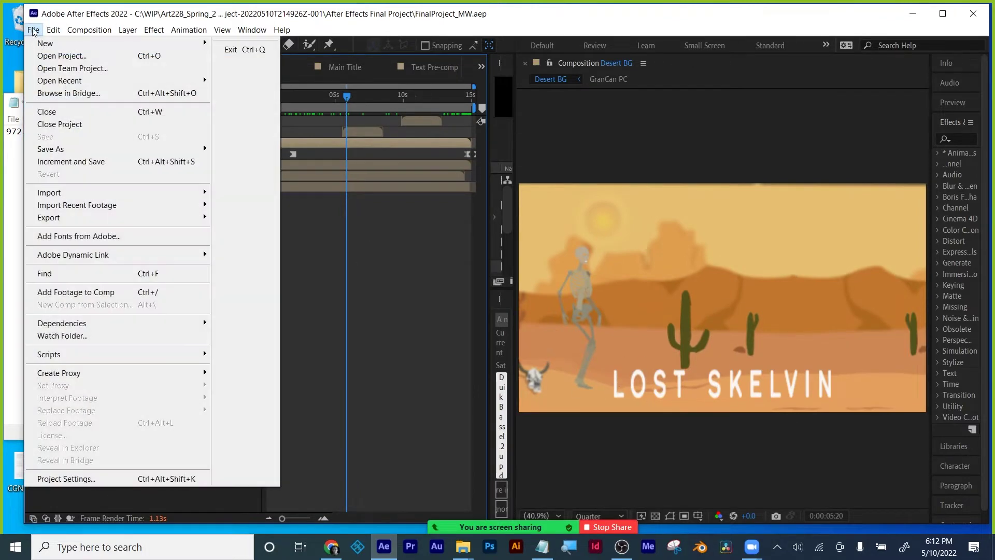
{"action": "left_click", "coordinate": [69, 130]}
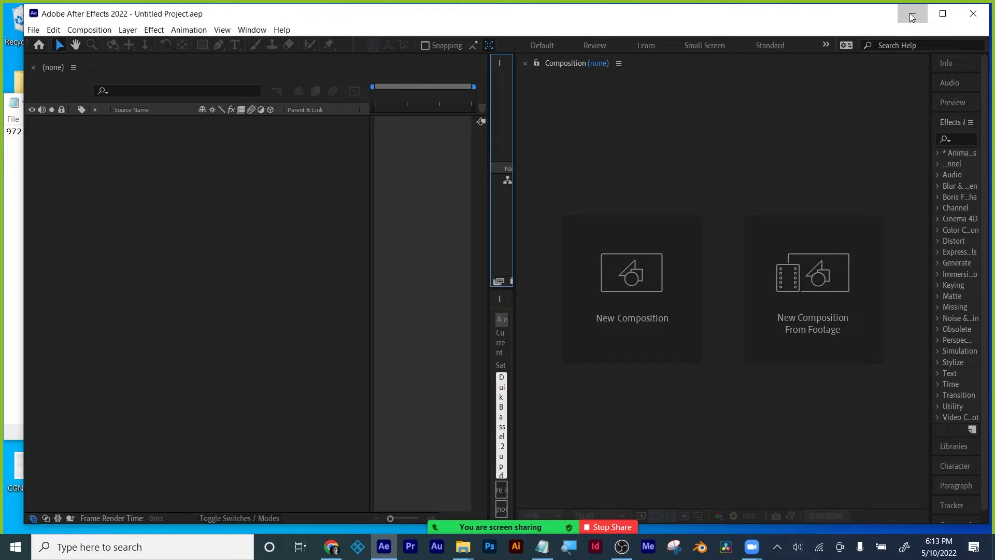
{"action": "left_click", "coordinate": [7, 378]}
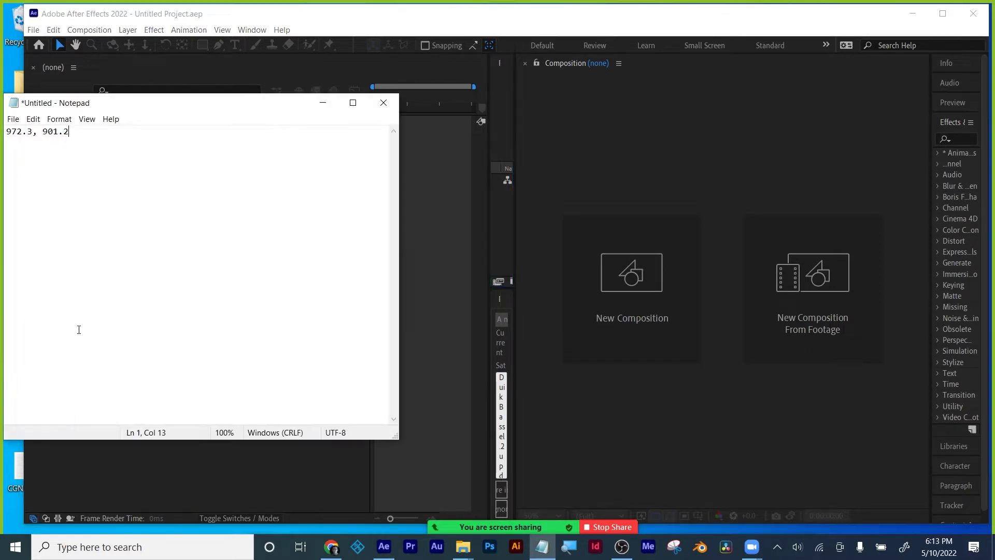
{"action": "left_click", "coordinate": [383, 102]}
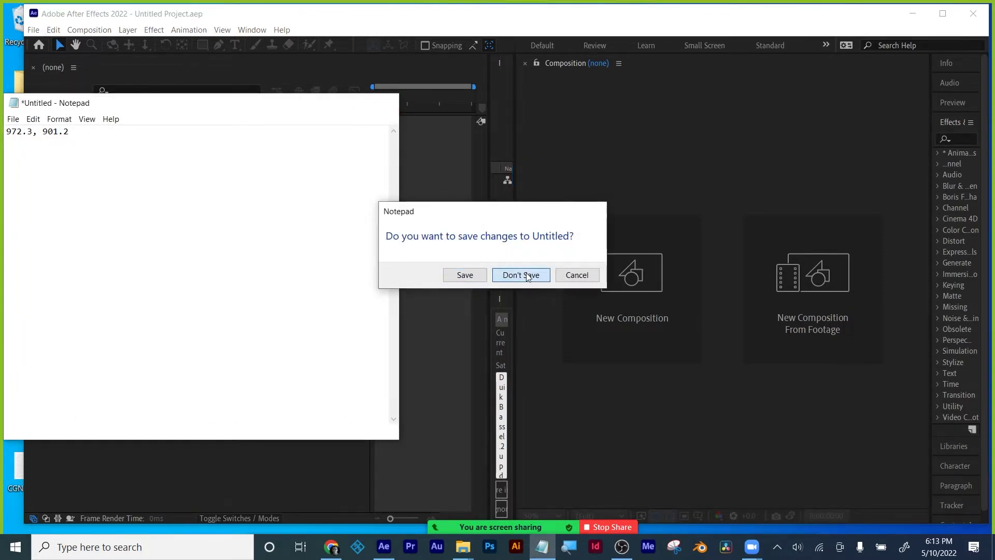
{"action": "left_click", "coordinate": [528, 276]}
Switch to File Explorer and reopen the FinalProject_MW project from the After Effects Final Project folder.
{"action": "mouse_move", "coordinate": [462, 546]}
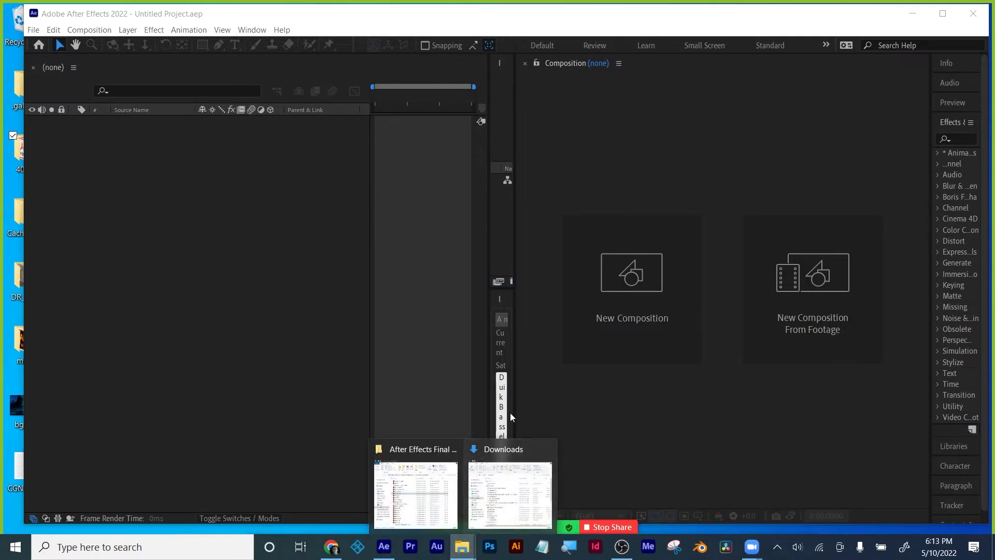
{"action": "left_click", "coordinate": [415, 499]}
{"action": "left_click", "coordinate": [564, 258]}
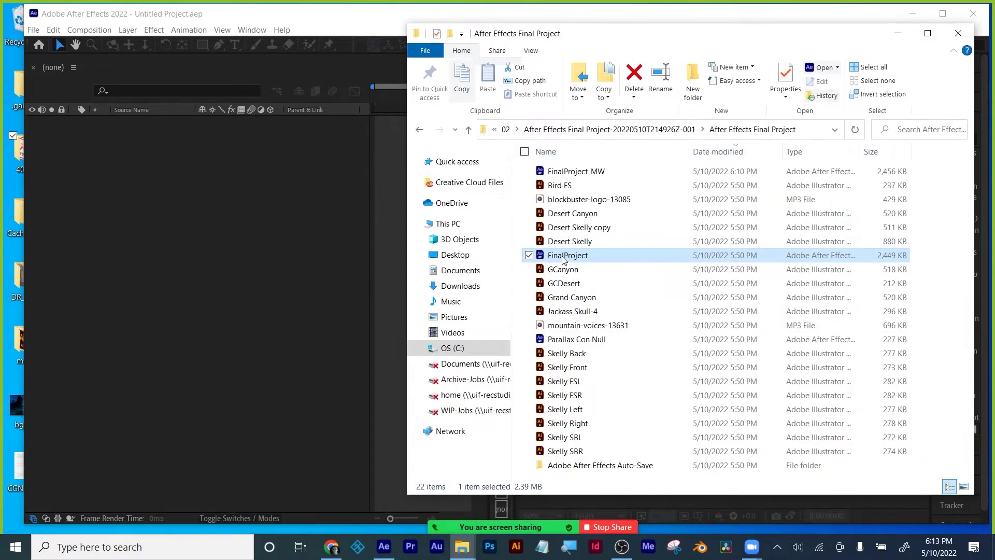
{"action": "double_click", "coordinate": [580, 173]}
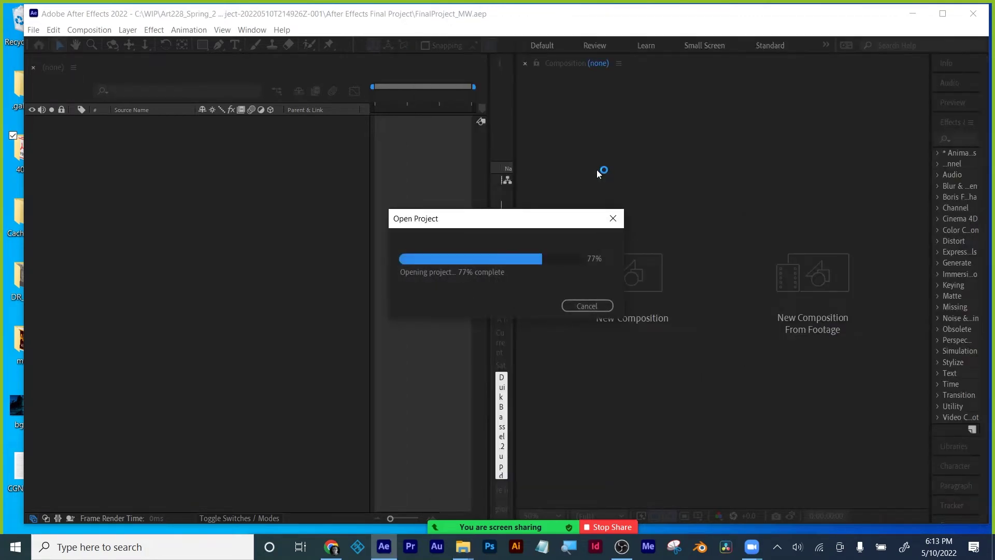
{"action": "left_click", "coordinate": [663, 376]}
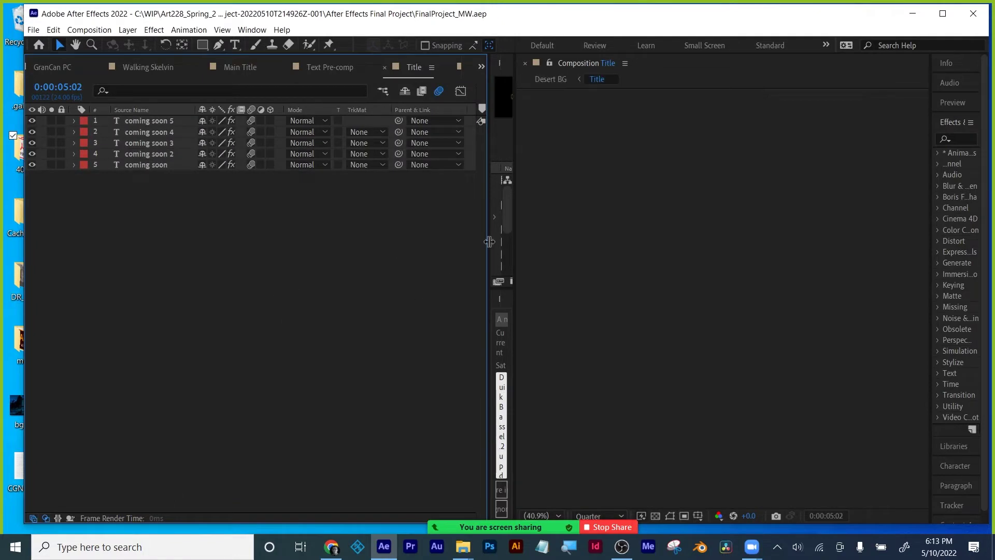
Examine the layer stack of the GranCan PC composition from the Skull to the Sky layers, with the Skull layer's properties collapsed.
{"action": "left_click", "coordinate": [57, 67]}
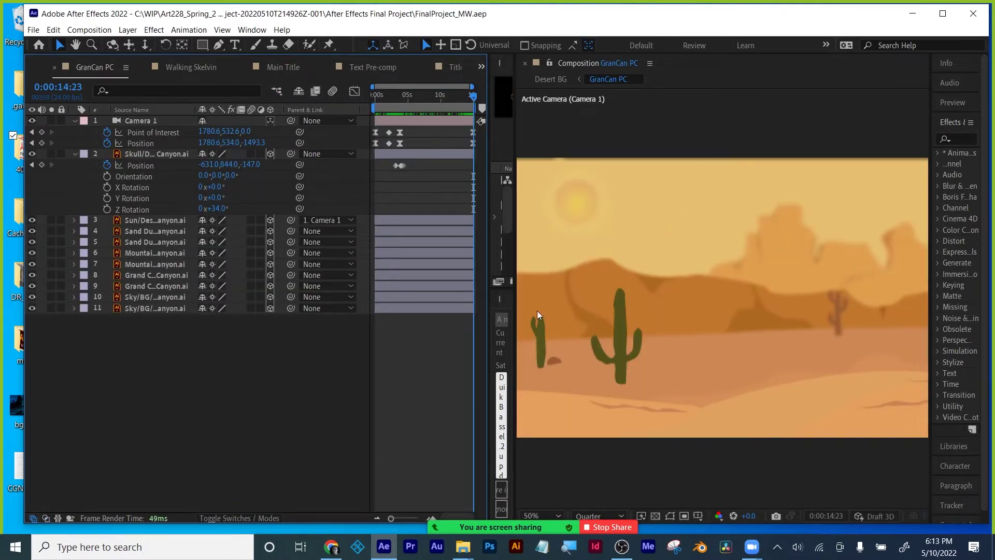
{"action": "left_click", "coordinate": [75, 154]}
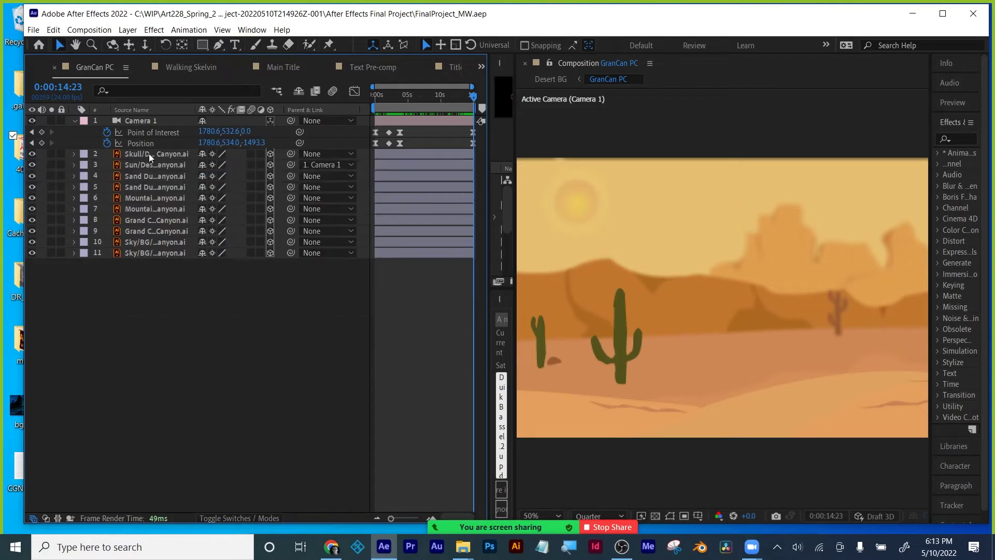
{"action": "left_click", "coordinate": [150, 164]}
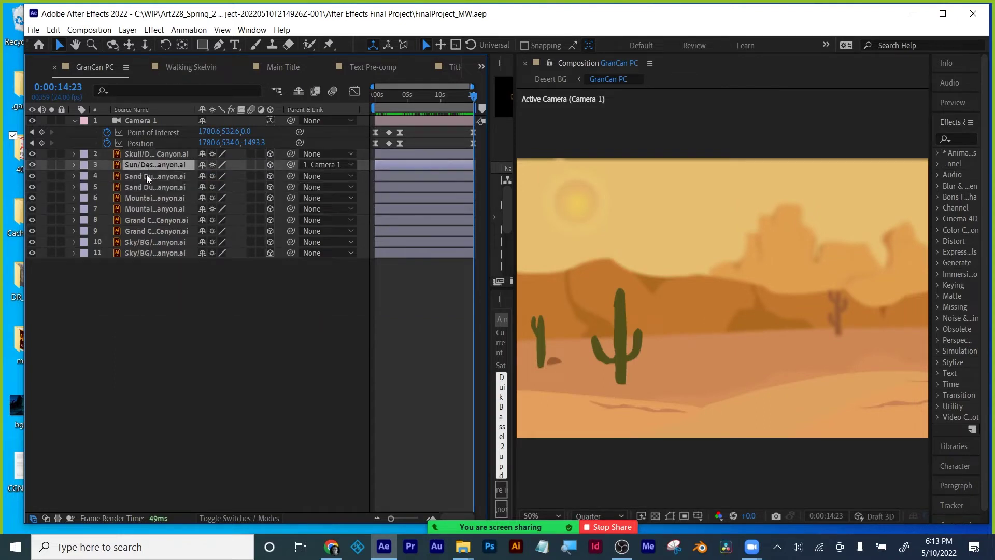
{"action": "left_click", "coordinate": [146, 175]}
{"action": "left_click", "coordinate": [142, 190]}
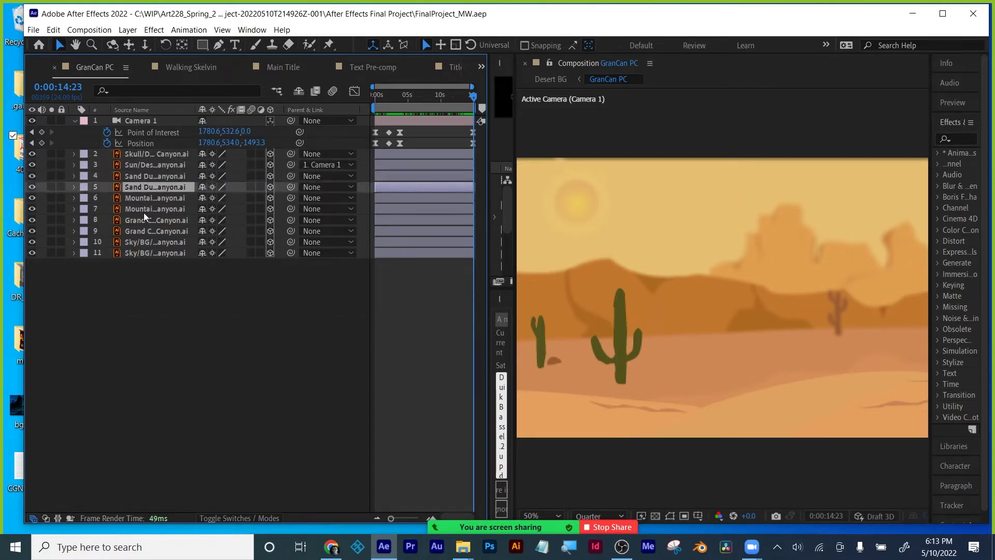
{"action": "left_click", "coordinate": [140, 242]}
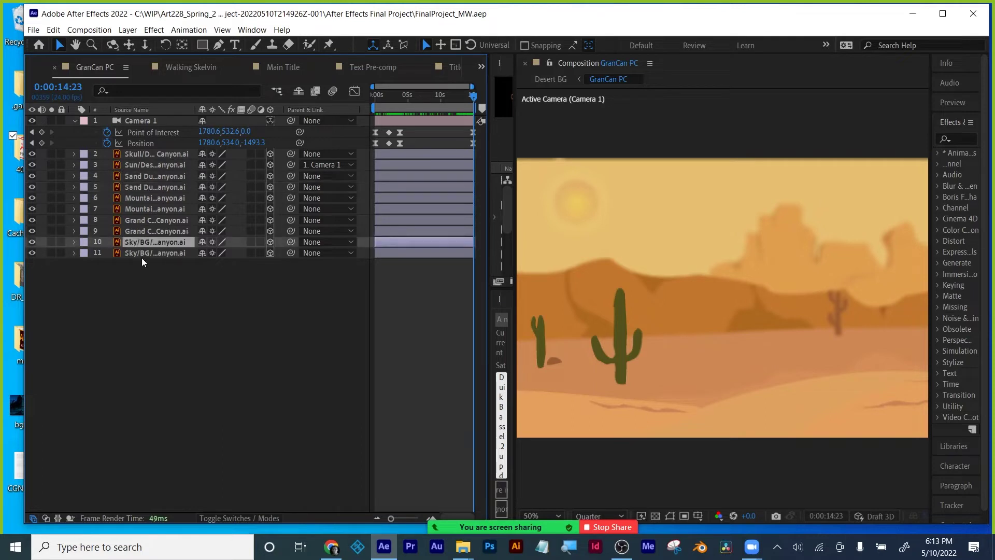
{"action": "left_click", "coordinate": [160, 299]}
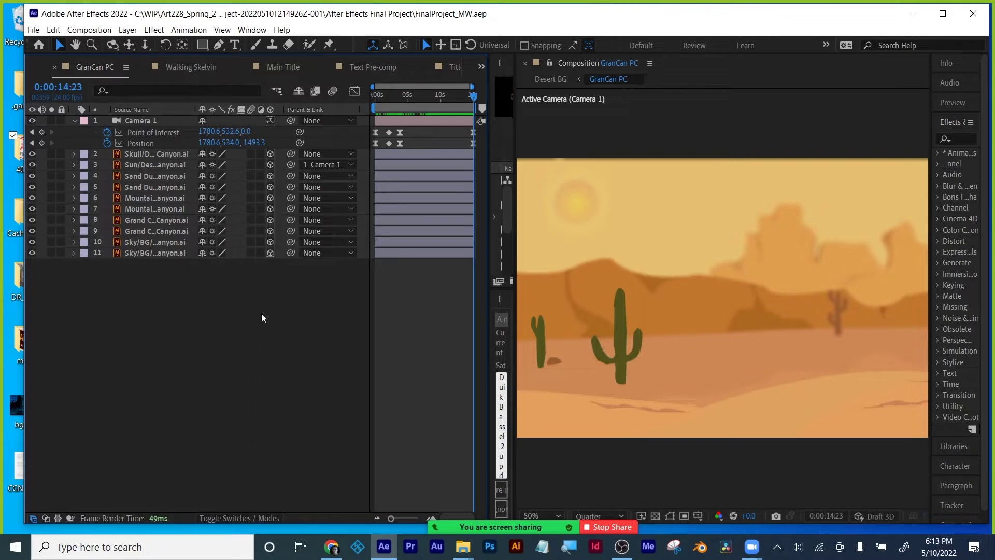
Create a 1920 x 1080 px dark gray solid in GranCan PC and place it directly above the two Sky layers.
{"action": "right_click", "coordinate": [187, 323]}
{"action": "mouse_move", "coordinate": [270, 332]}
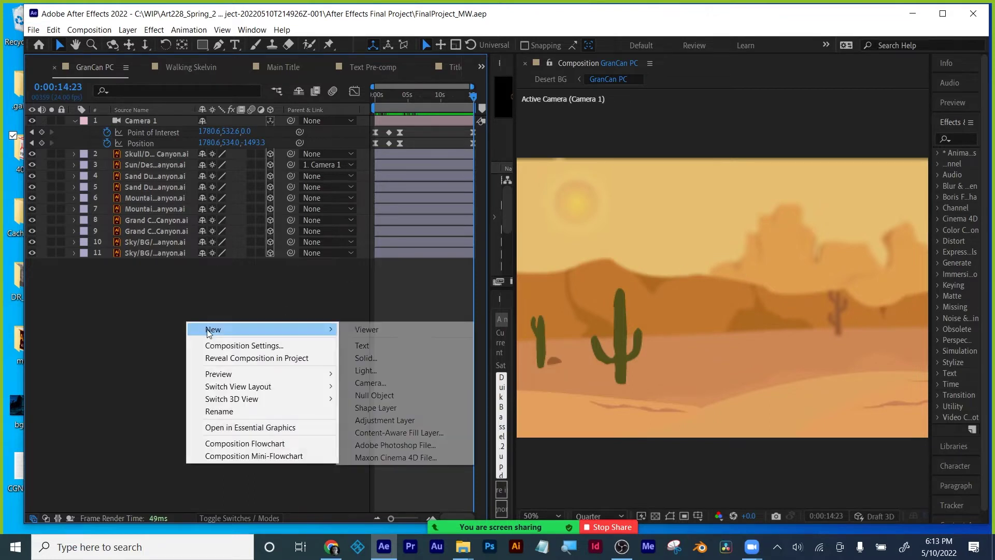
{"action": "left_click", "coordinate": [375, 358]}
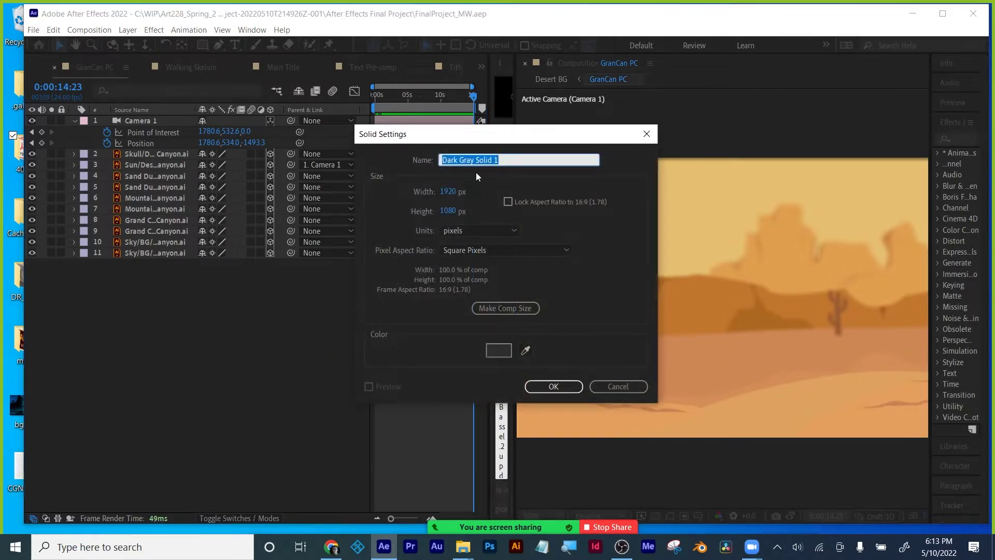
{"action": "left_click", "coordinate": [550, 387]}
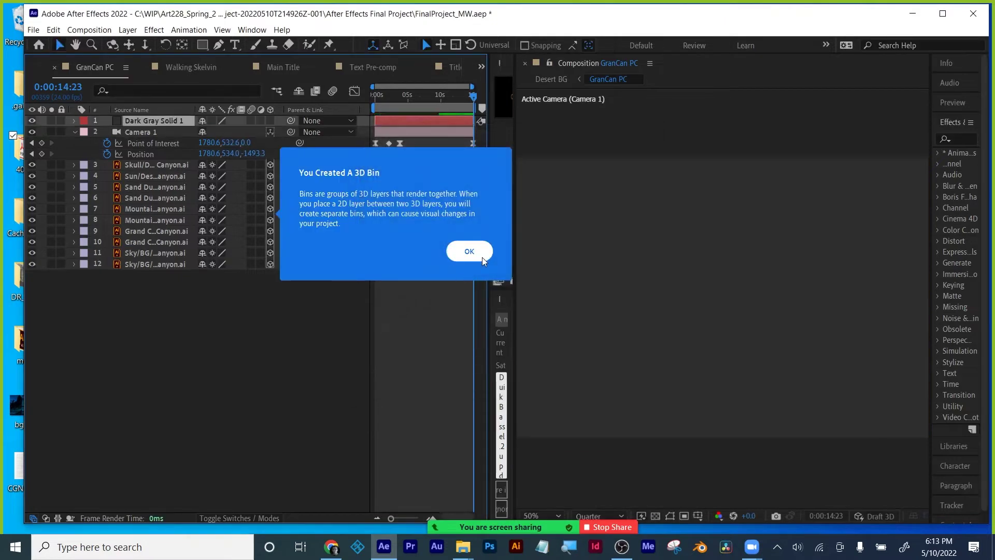
{"action": "left_click", "coordinate": [482, 257]}
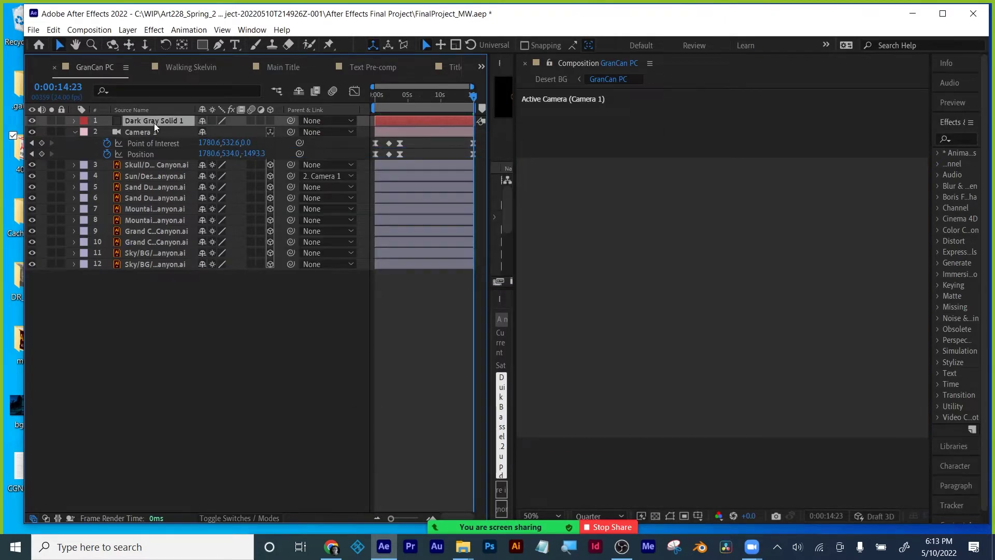
{"action": "left_click_drag", "start_coordinate": [154, 122], "coordinate": [161, 252]}
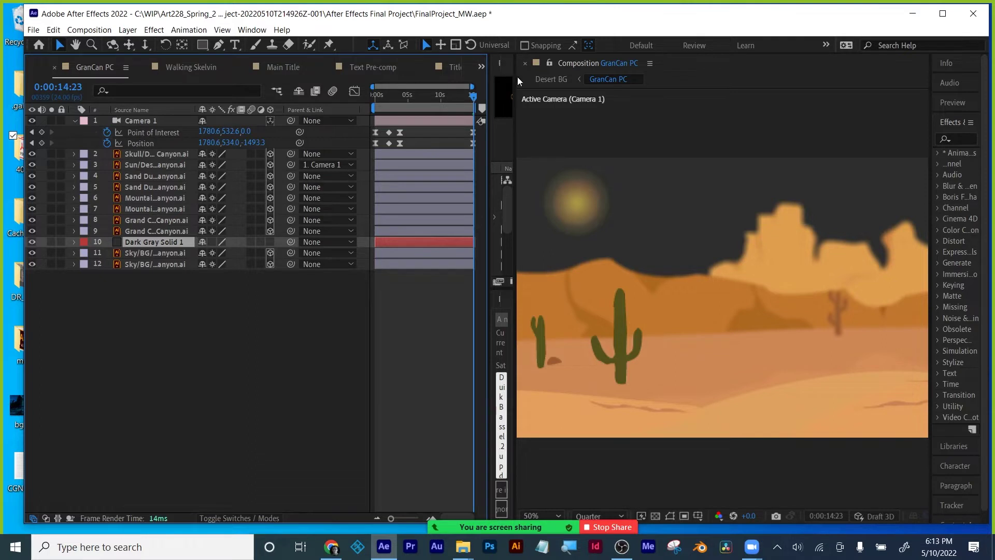
Search the effects for "gradien" and apply the Gradient Wipe effect to the Dark Gray Solid 1 layer.
{"action": "left_click_drag", "start_coordinate": [517, 77], "coordinate": [610, 77]}
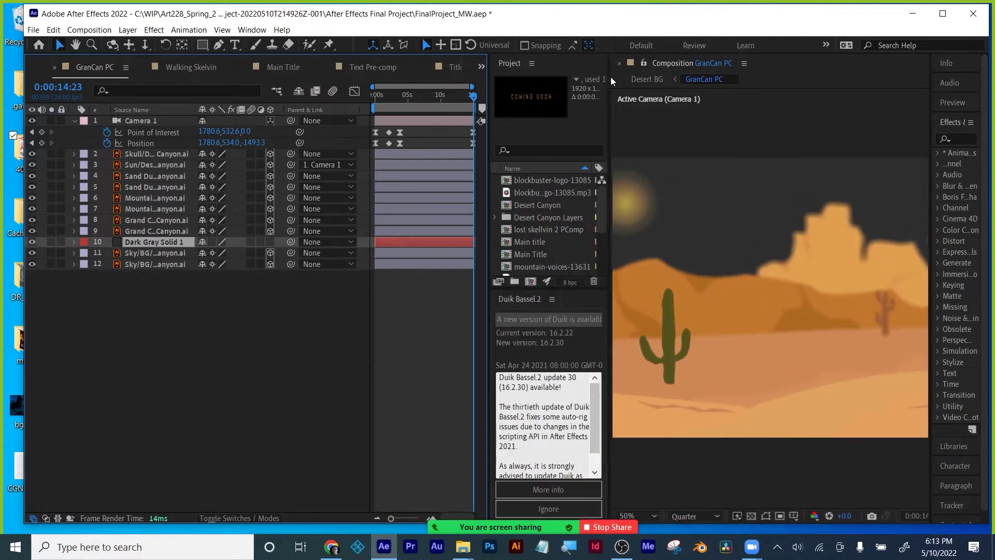
{"action": "left_click_drag", "start_coordinate": [489, 73], "coordinate": [461, 83]}
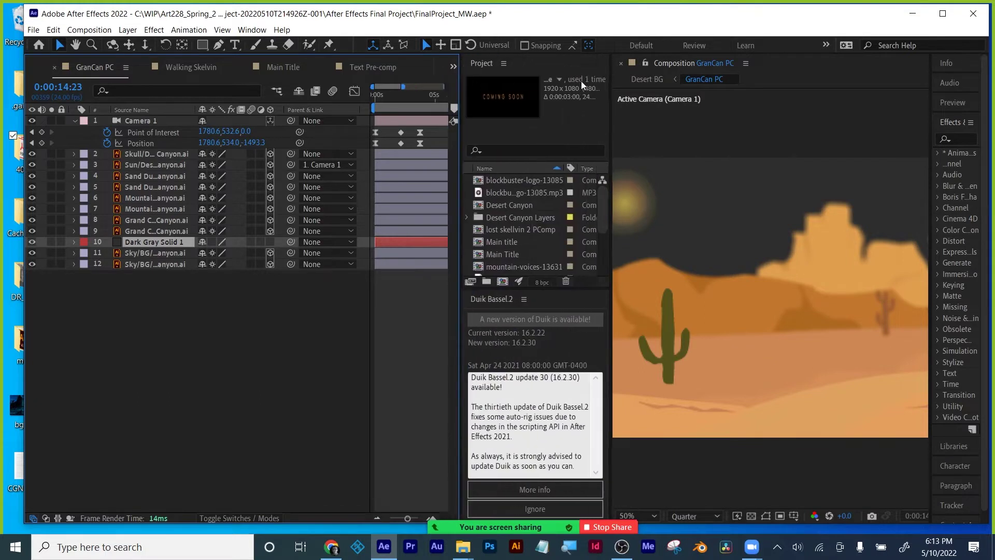
{"action": "left_click_drag", "start_coordinate": [610, 72], "coordinate": [594, 72]}
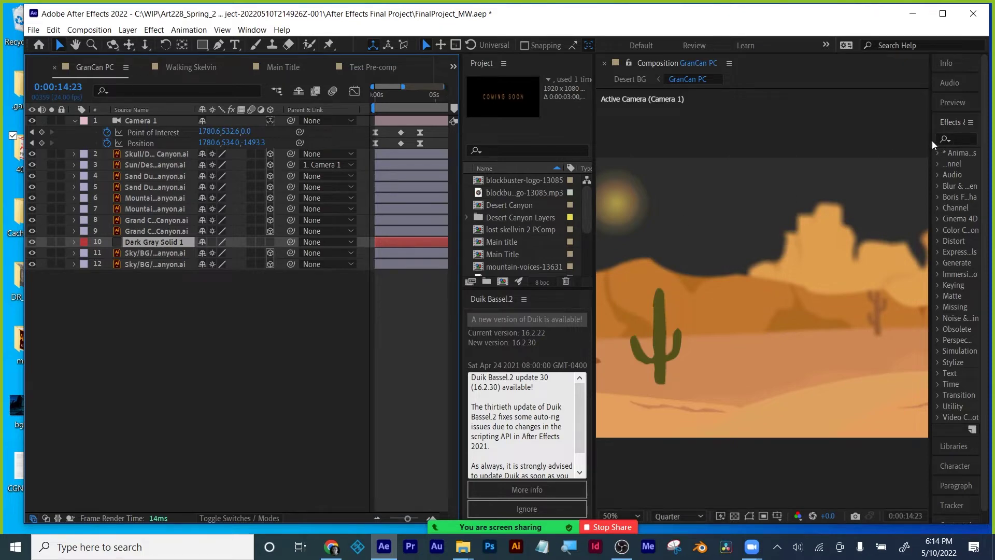
{"action": "left_click_drag", "start_coordinate": [931, 141], "coordinate": [822, 141]}
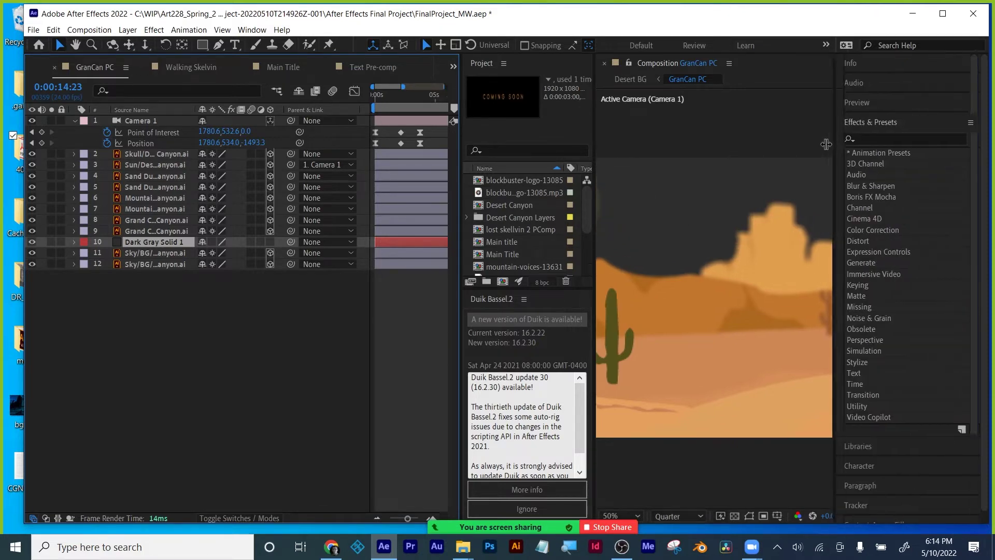
{"action": "left_click", "coordinate": [867, 140]}
{"action": "type", "text": "gradien"}
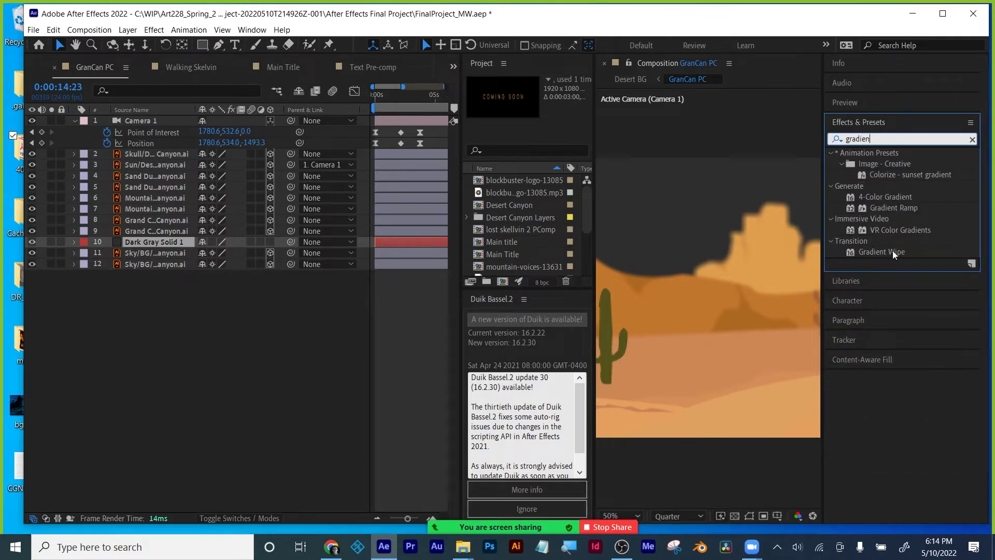
{"action": "left_click_drag", "start_coordinate": [892, 250], "coordinate": [159, 242]}
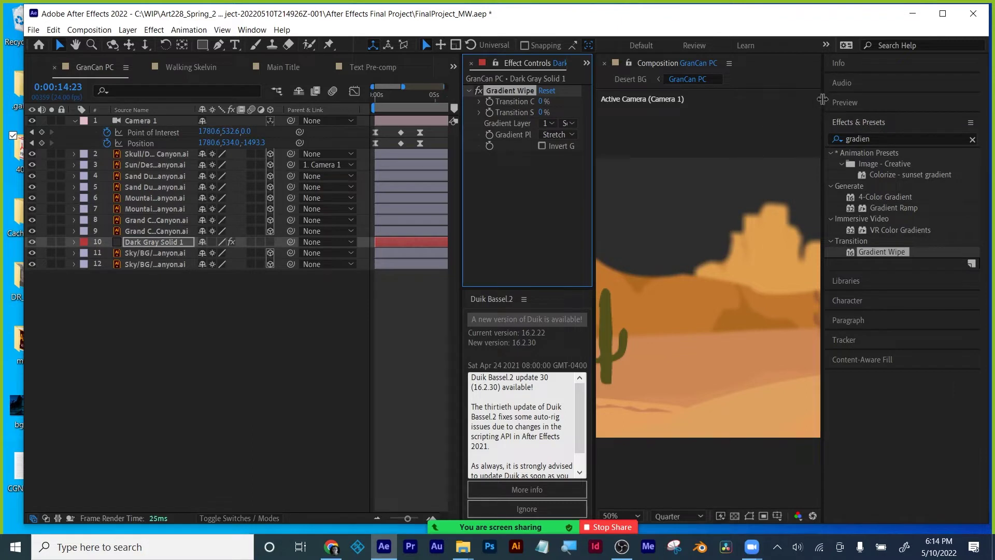
Remove the Gradient Wipe effect from the Dark Gray Solid 1 layer.
{"action": "left_click_drag", "start_coordinate": [822, 99], "coordinate": [933, 101]}
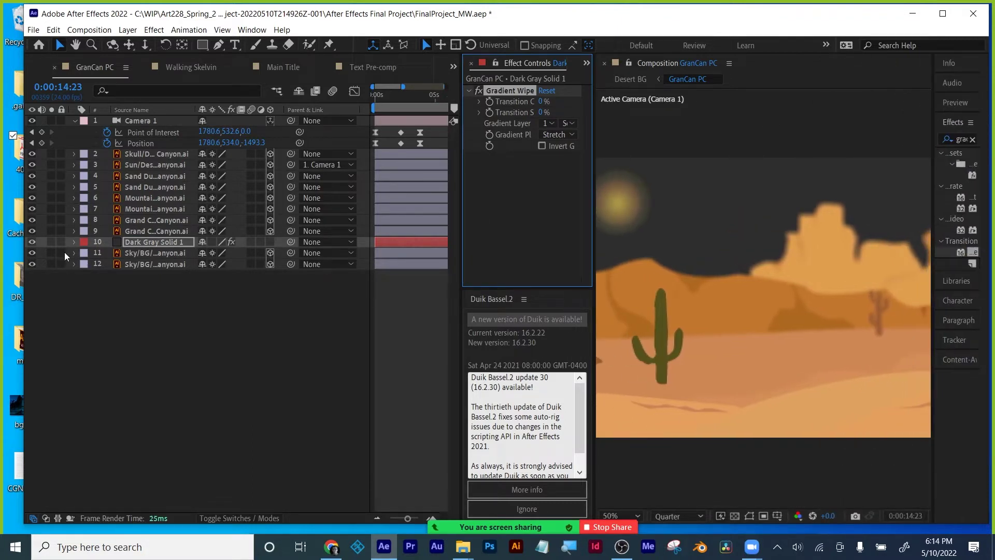
{"action": "left_click", "coordinate": [74, 242]}
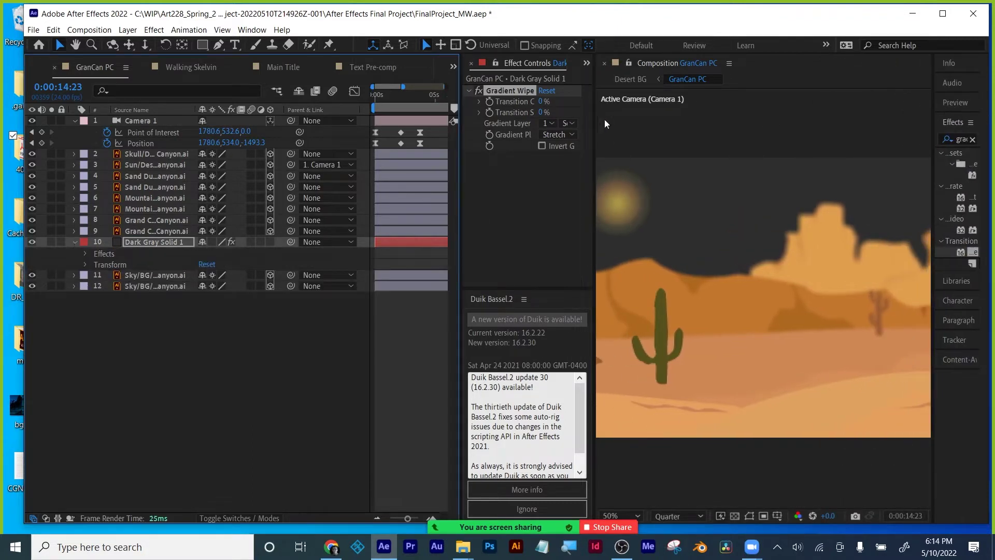
{"action": "left_click", "coordinate": [516, 91]}
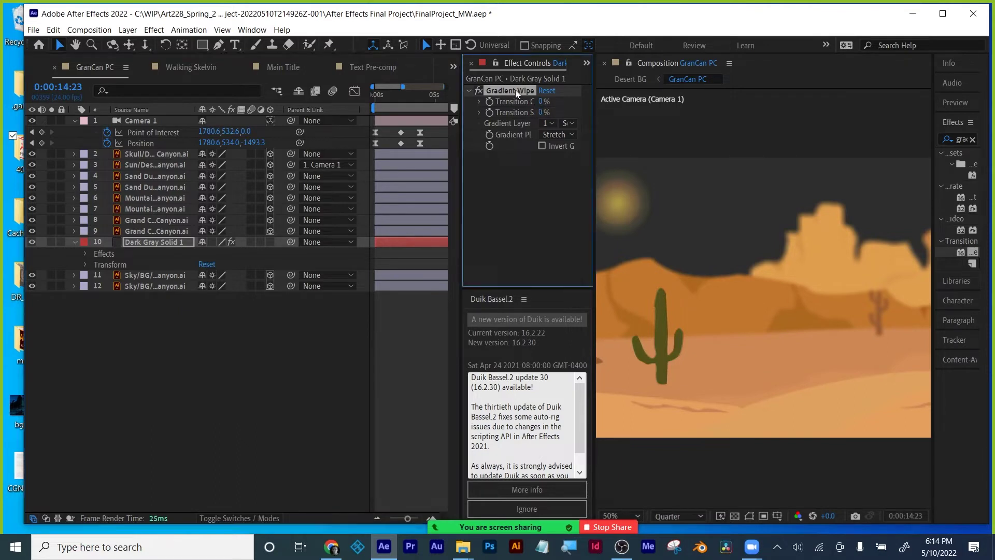
{"action": "key", "text": "Delete"}
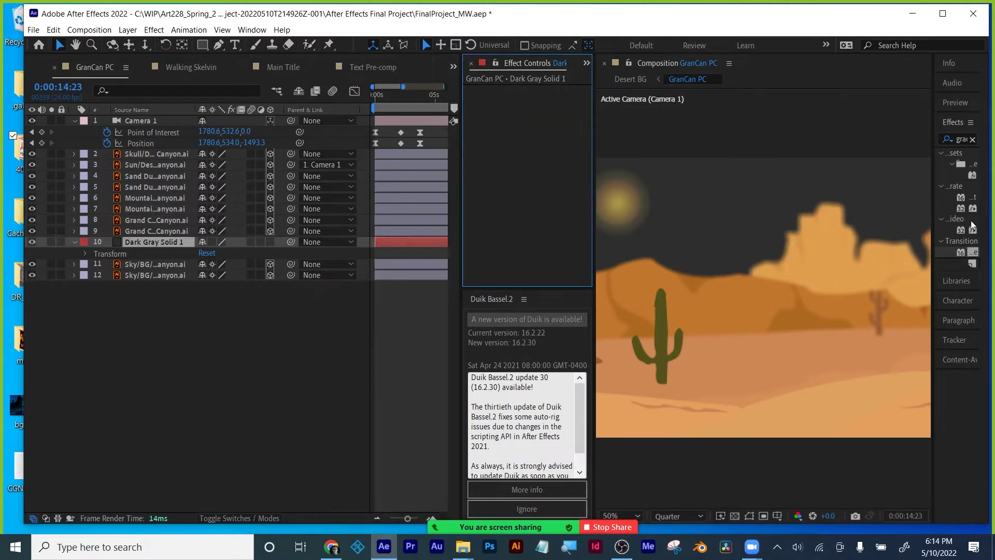
Search the effects for "ramp" and apply the Gradient Ramp effect to the Dark Gray Solid 1 layer.
{"action": "left_click_drag", "start_coordinate": [931, 206], "coordinate": [845, 206]}
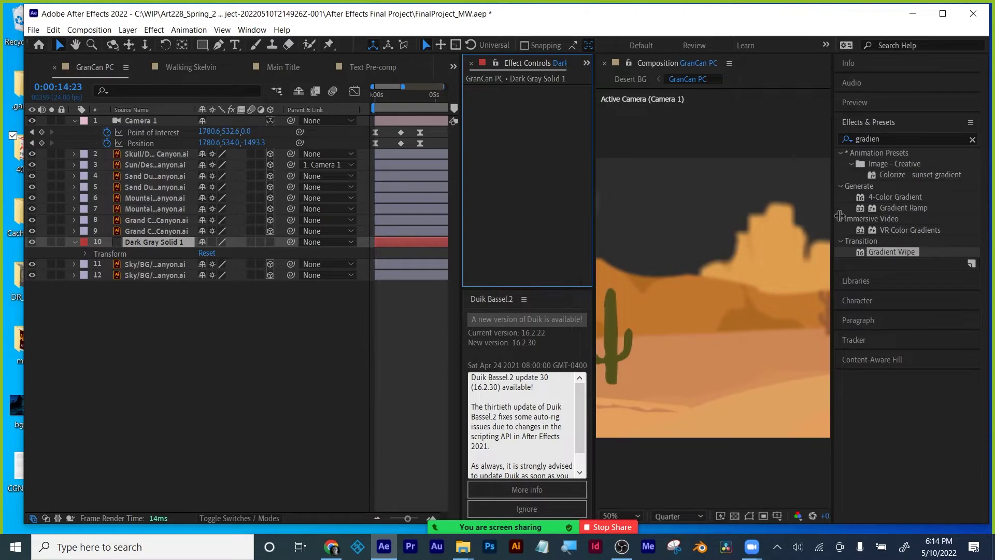
{"action": "left_click", "coordinate": [897, 136]}
{"action": "type", "text": "ramp"}
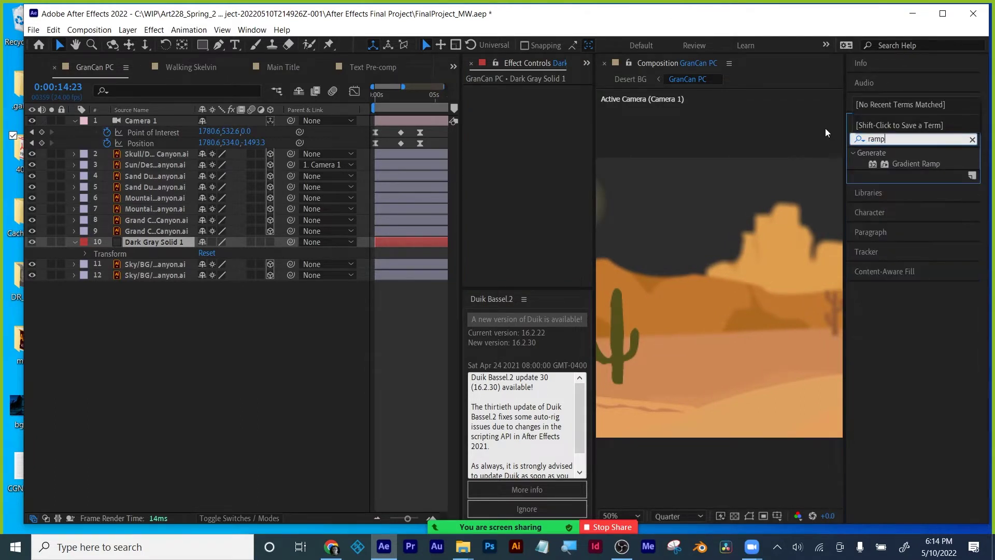
{"action": "left_click_drag", "start_coordinate": [931, 166], "coordinate": [434, 239]}
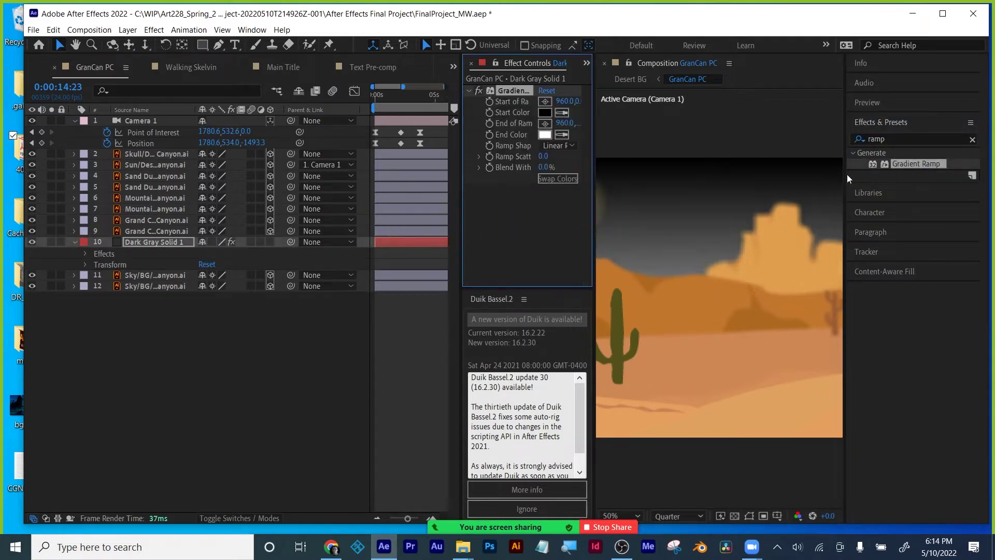
Set the Gradient Ramp's Start of Ramp to 960.0, 58.0 on Dark Gray Solid 1.
{"action": "left_click_drag", "start_coordinate": [847, 174], "coordinate": [964, 171]}
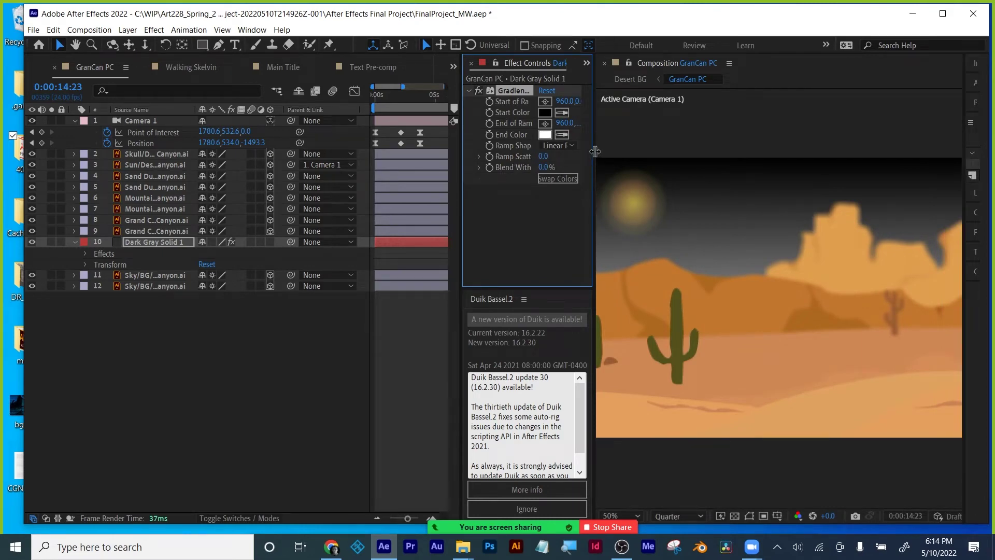
{"action": "left_click_drag", "start_coordinate": [594, 156], "coordinate": [623, 156]}
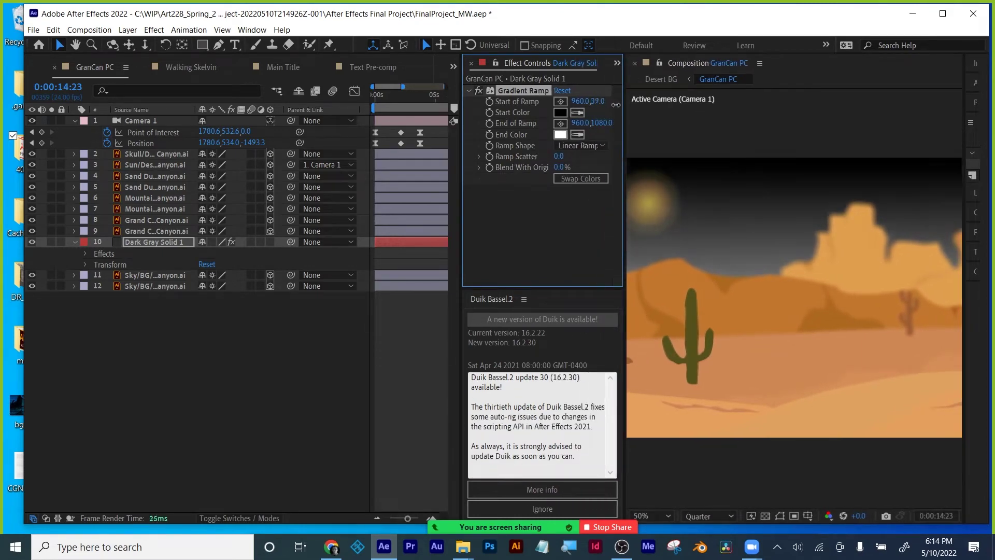
{"action": "left_click_drag", "start_coordinate": [597, 101], "coordinate": [627, 105]}
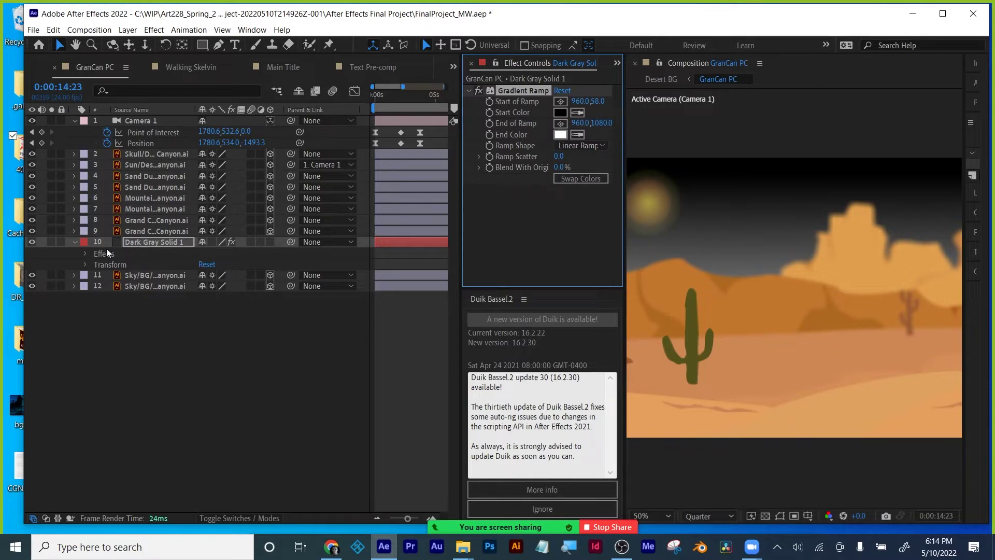
Collapse the Dark Gray Solid 1 layer's properties and set its blending mode to Luminosity.
{"action": "left_click", "coordinate": [74, 242]}
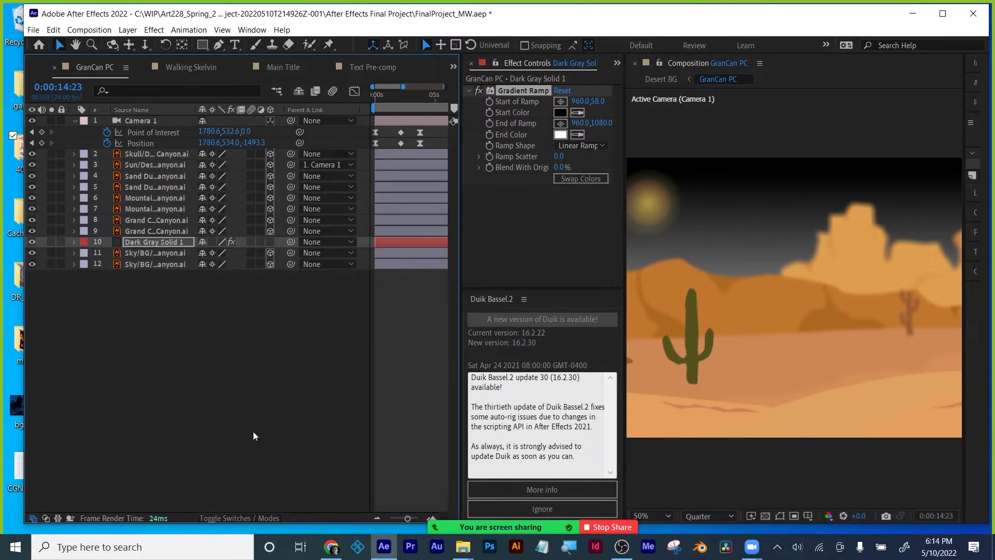
{"action": "left_click", "coordinate": [241, 518]}
{"action": "left_click", "coordinate": [222, 241]}
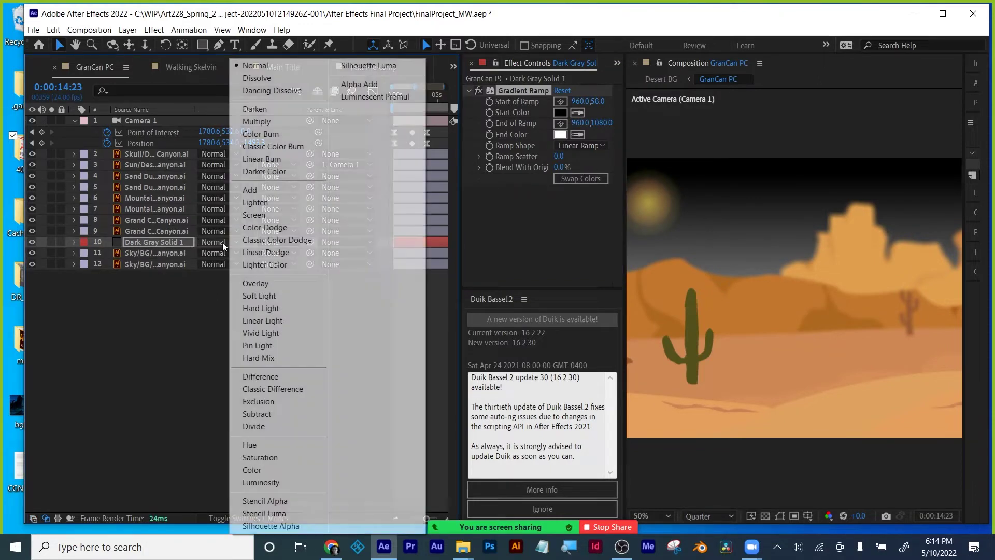
{"action": "left_click", "coordinate": [259, 481]}
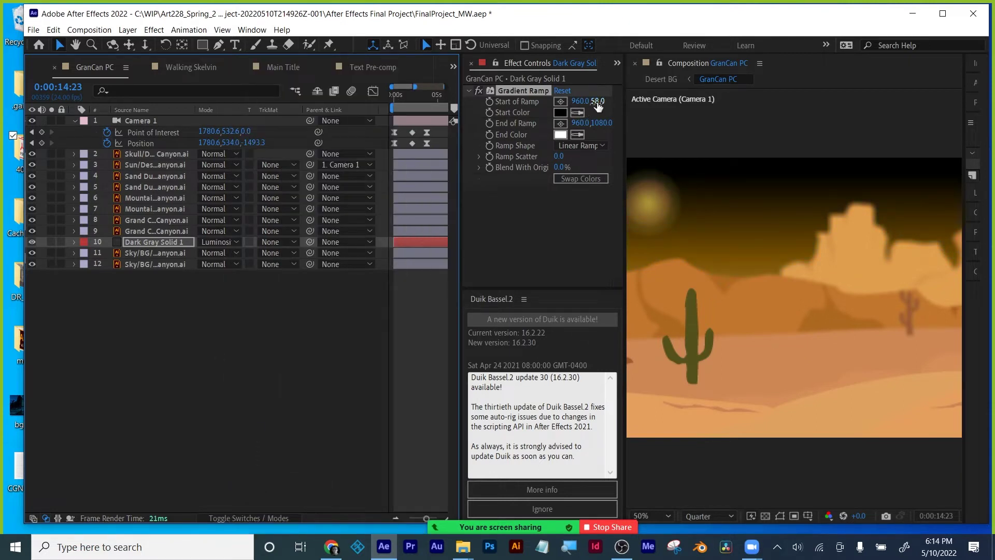
Set the Gradient Ramp's Start of Ramp to 960.0, -182.0 and End of Ramp to 960.0, 1262.0, and deselect the solid.
{"action": "left_click_drag", "start_coordinate": [597, 102], "coordinate": [467, 95]}
{"action": "left_click_drag", "start_coordinate": [600, 123], "coordinate": [697, 146]}
{"action": "left_click", "coordinate": [795, 480]}
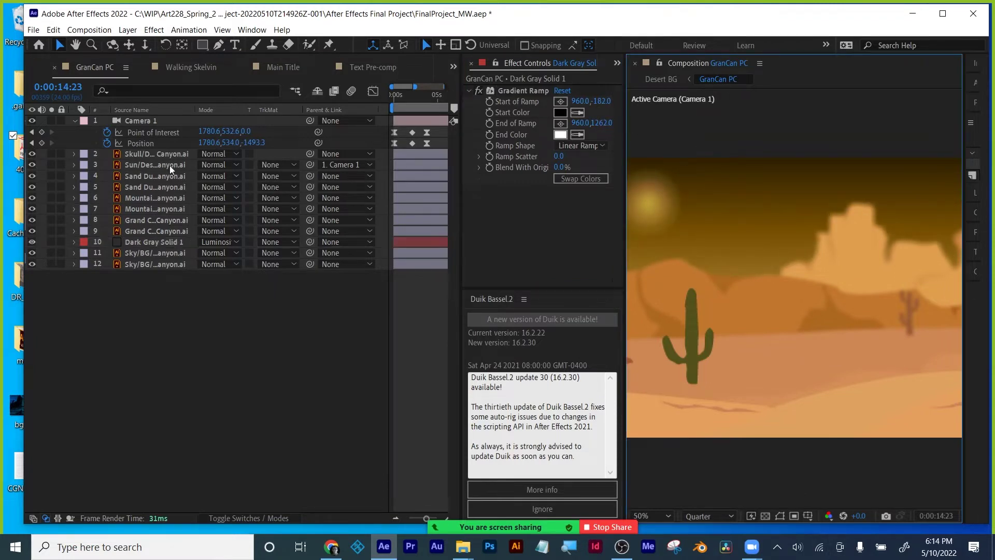
{"action": "left_click", "coordinate": [184, 68]}
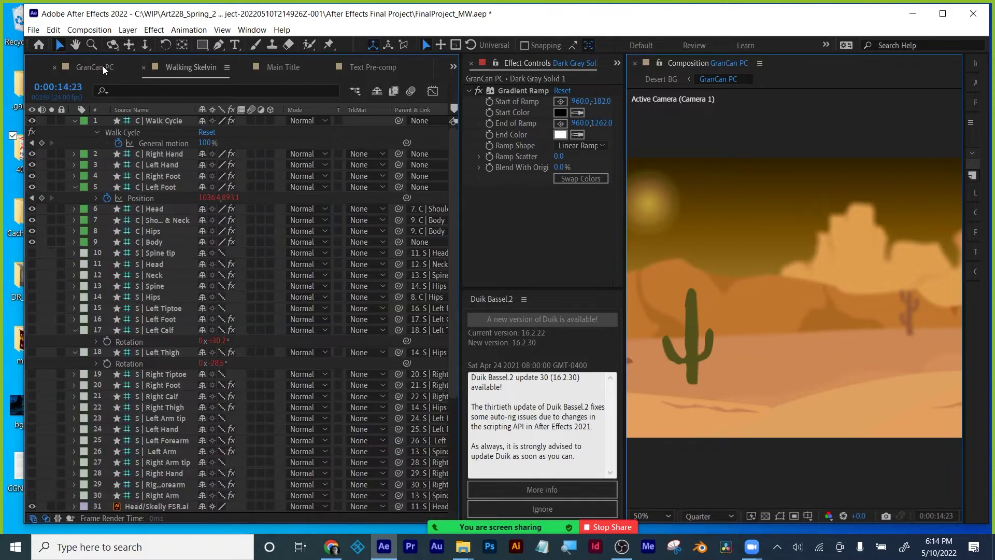
{"action": "left_click", "coordinate": [100, 66]}
{"action": "left_click", "coordinate": [190, 65]}
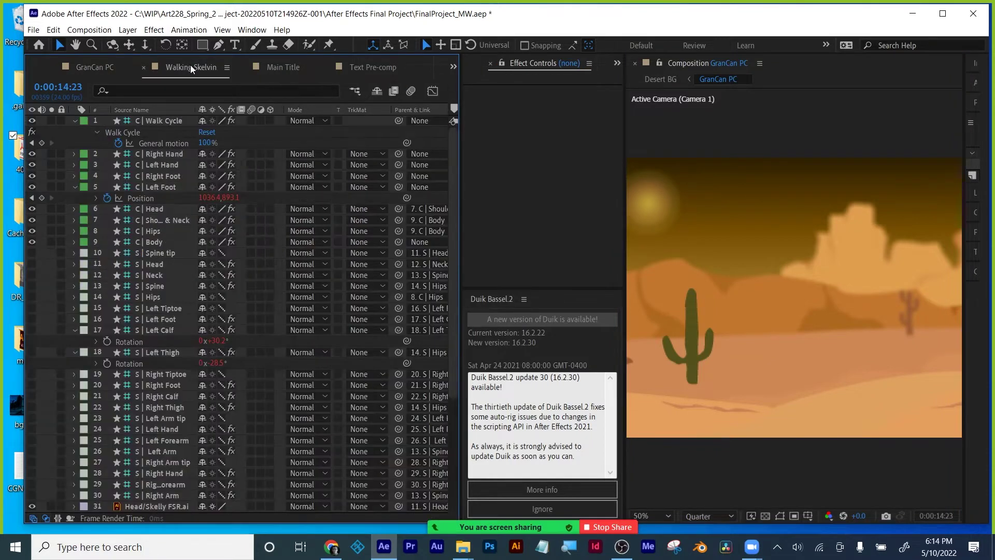
{"action": "left_click", "coordinate": [293, 69]}
{"action": "left_click", "coordinate": [82, 68]}
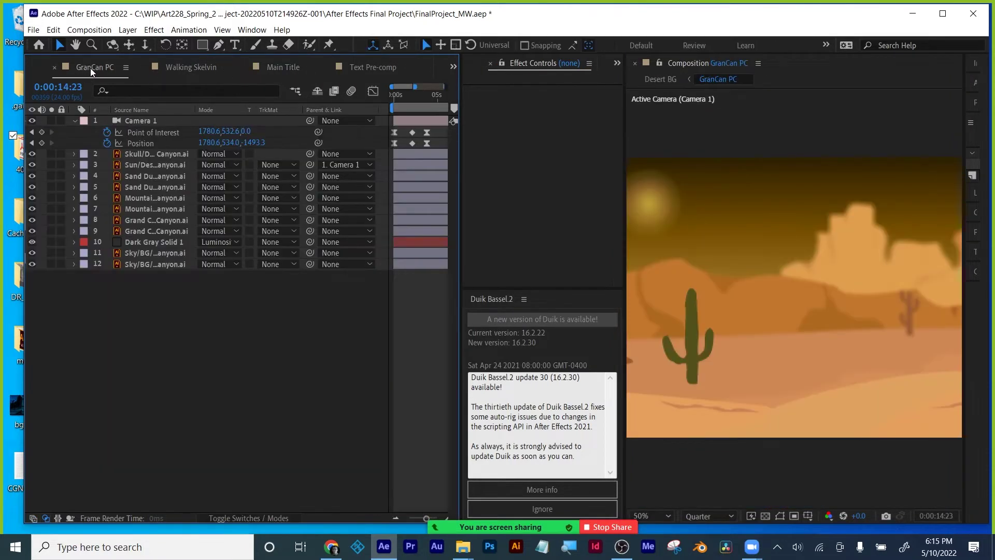
Enlarge the GranCan PC preview at Full resolution and move the current time to 0:00:03:13.
{"action": "left_click_drag", "start_coordinate": [625, 209], "coordinate": [471, 201]}
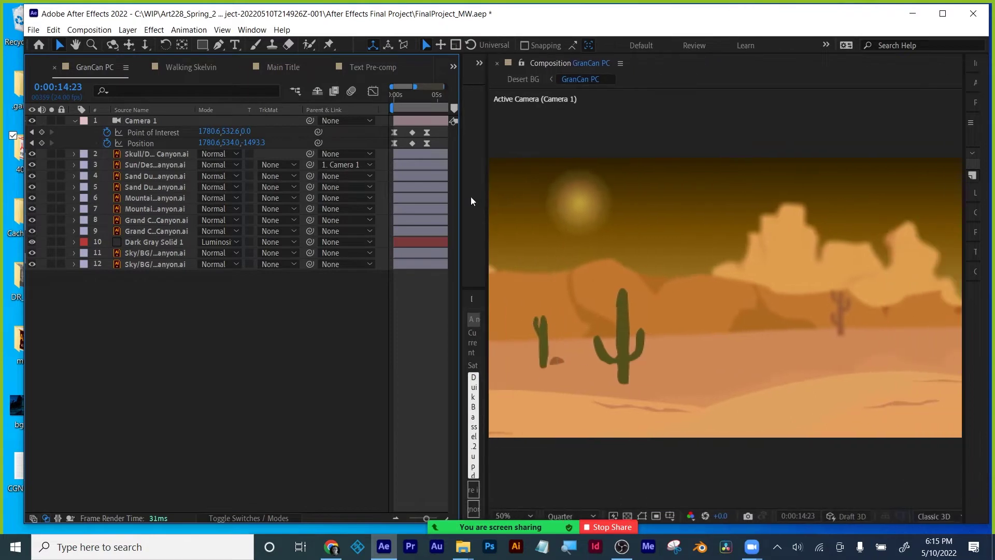
{"action": "left_click", "coordinate": [577, 514]}
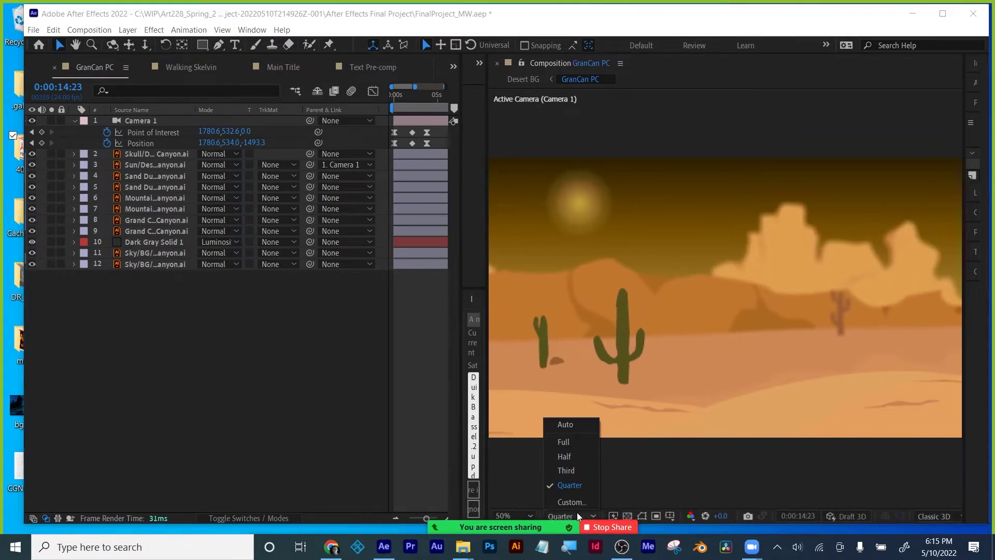
{"action": "left_click", "coordinate": [566, 439]}
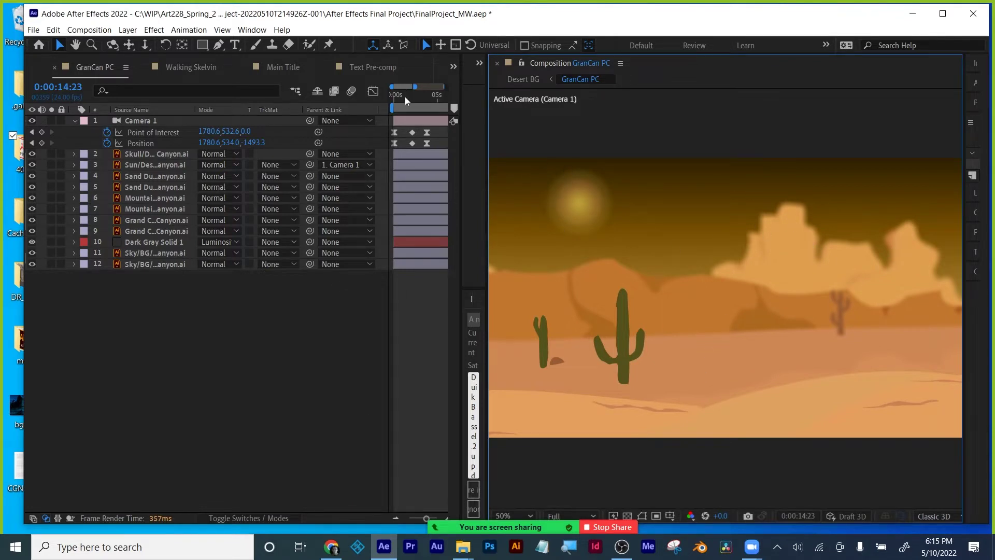
{"action": "left_click_drag", "start_coordinate": [398, 100], "coordinate": [424, 100]}
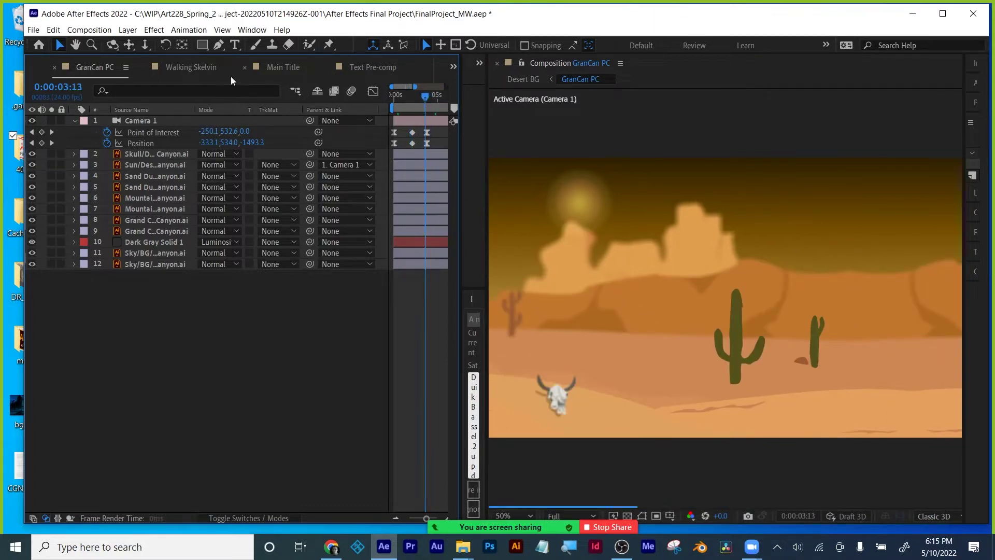
Open the Desert BG composition and set its preview resolution to Full.
{"action": "left_click", "coordinate": [454, 66]}
{"action": "left_click", "coordinate": [472, 93]}
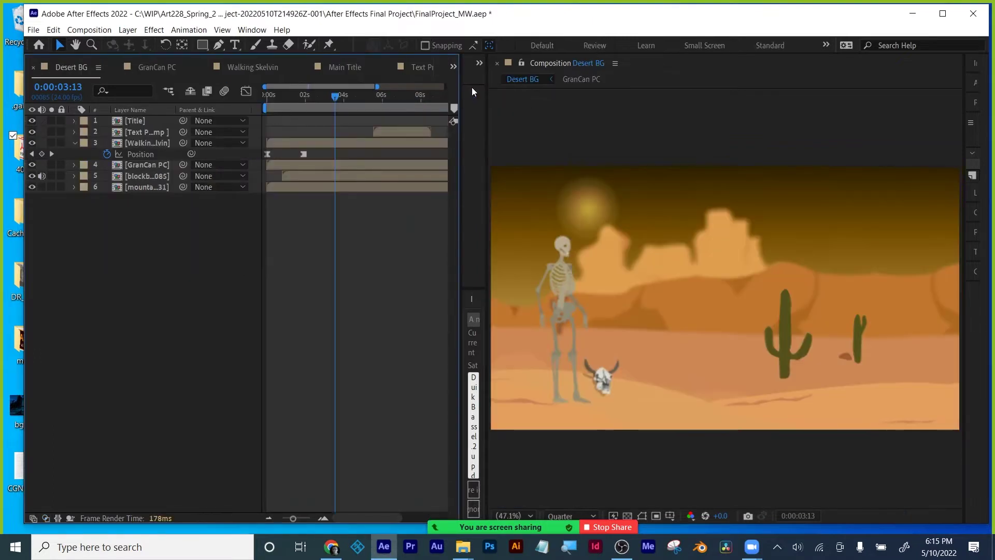
{"action": "left_click", "coordinate": [566, 516]}
{"action": "left_click", "coordinate": [567, 444]}
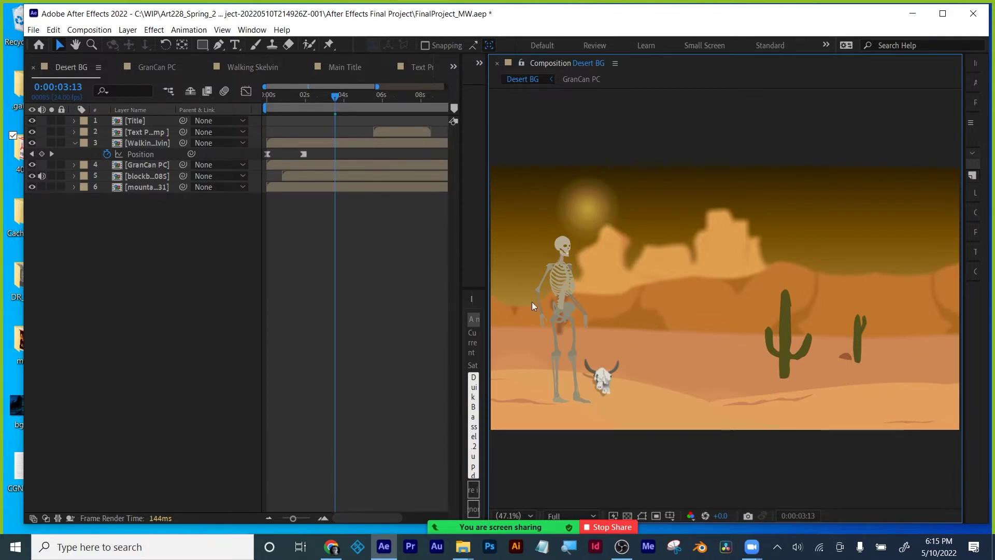
Check the Dark Gray Solid 1 layer in GranCan PC, then return to Desert BG and save the project.
{"action": "left_click", "coordinate": [159, 64]}
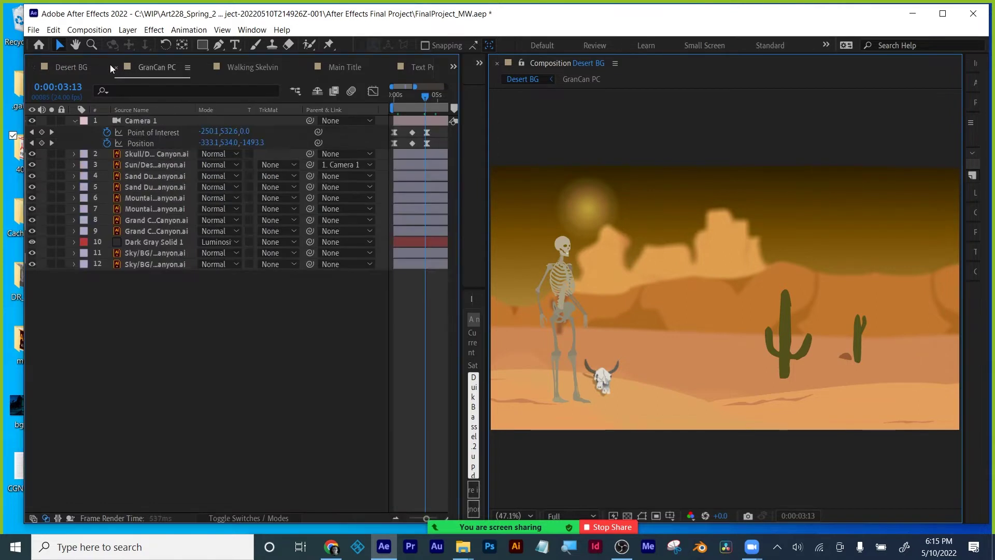
{"action": "left_click", "coordinate": [143, 242]}
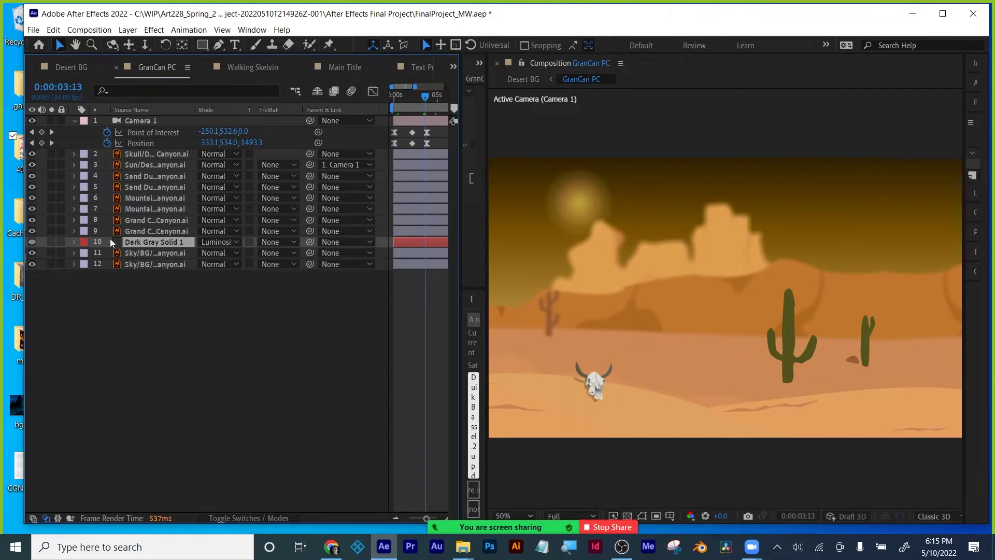
{"action": "left_click", "coordinate": [73, 66]}
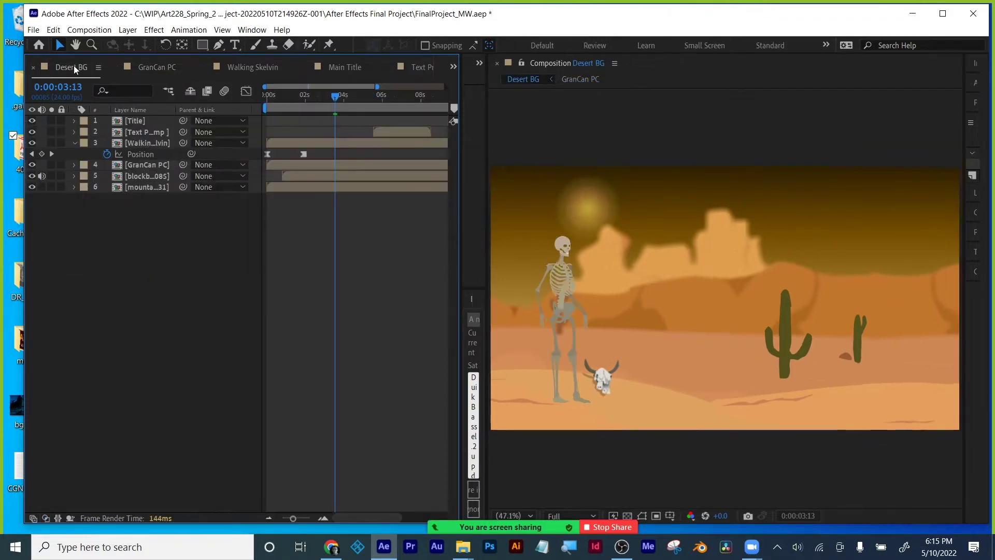
{"action": "key", "text": "ctrl+s"}
{"action": "left_click", "coordinate": [33, 29]}
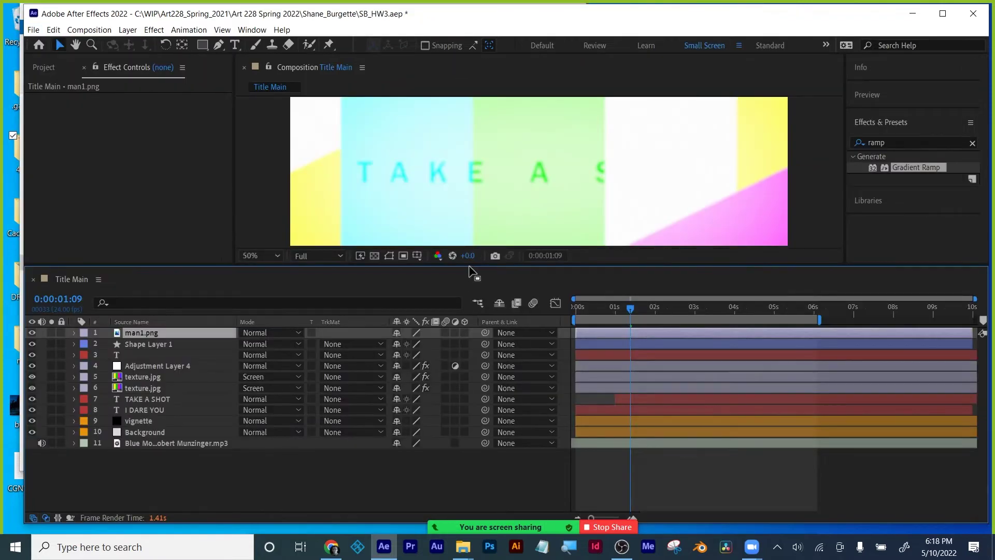
Inspect Adjustment Layer 4 and the texture.jpg layers in Title Main, and show the list of project files in an enlarged area.
{"action": "left_click", "coordinate": [136, 370]}
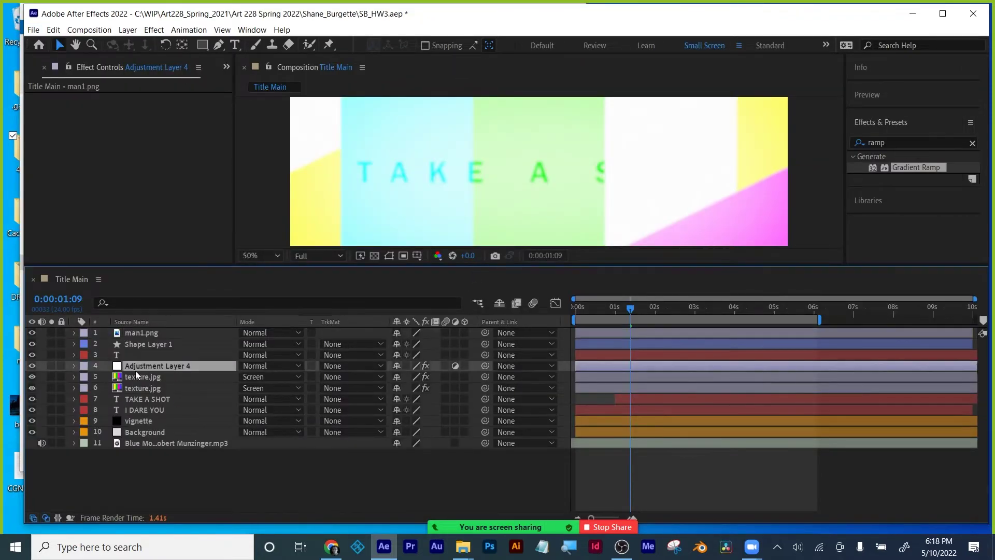
{"action": "left_click", "coordinate": [137, 376]}
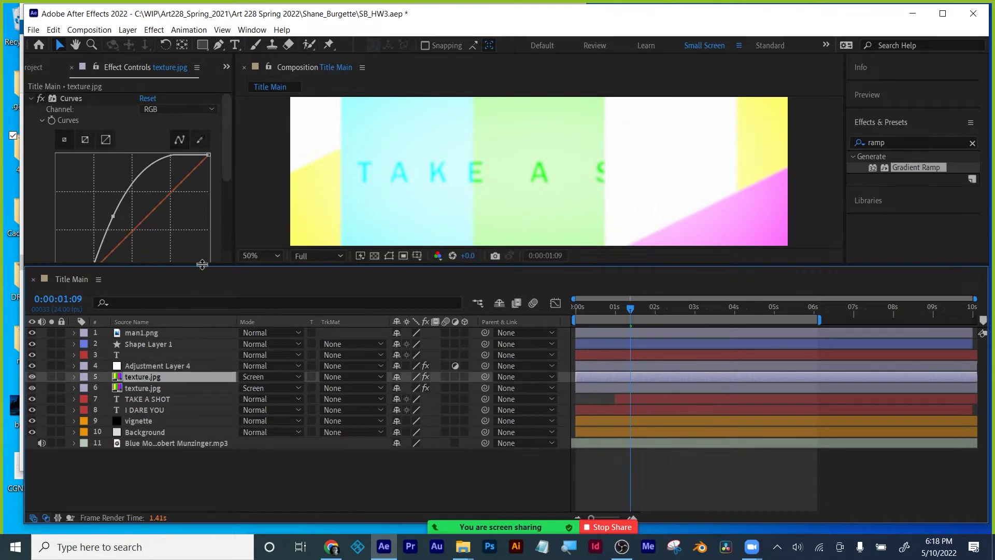
{"action": "left_click_drag", "start_coordinate": [202, 264], "coordinate": [203, 343]}
{"action": "left_click", "coordinate": [44, 67]}
{"action": "left_click", "coordinate": [139, 465]}
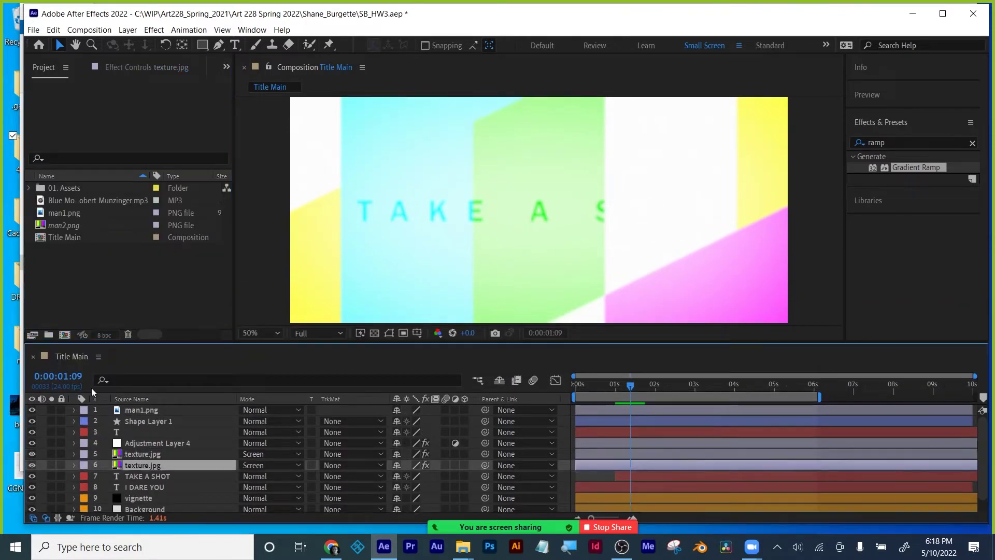
Import the Blue Mood MP3, man1 and Texture1 files into the SB_HW3 project as footage.
{"action": "left_click", "coordinate": [82, 278]}
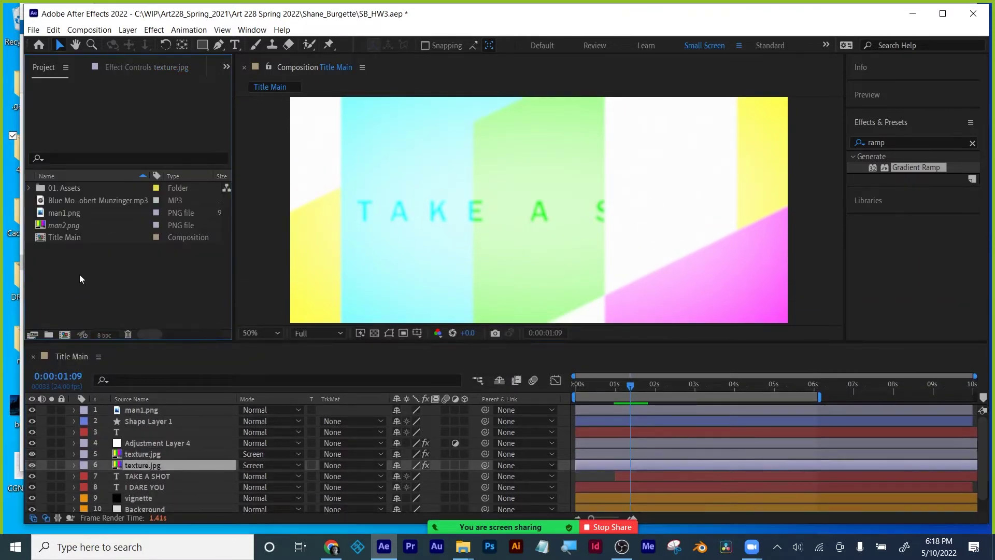
{"action": "double_click", "coordinate": [81, 279]}
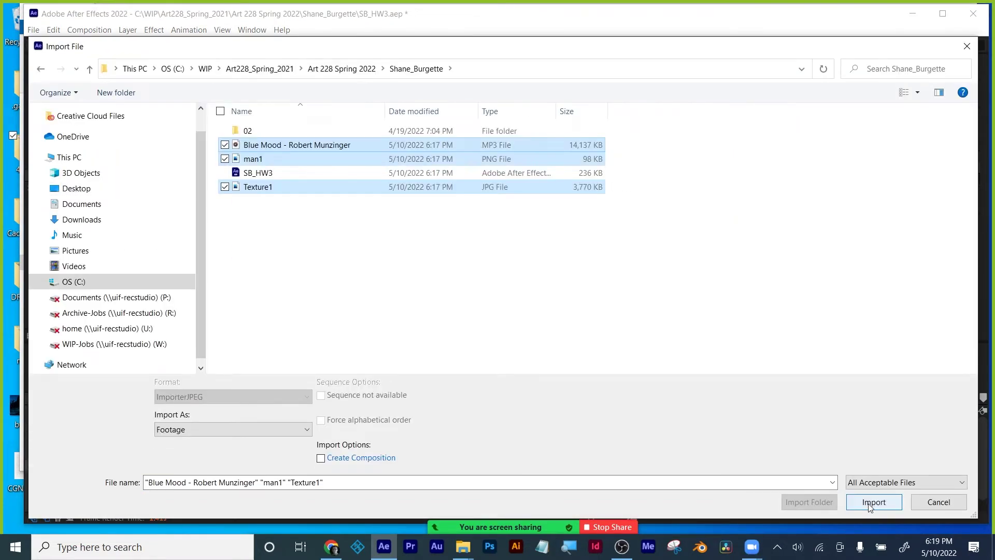
{"action": "key", "text": "Return"}
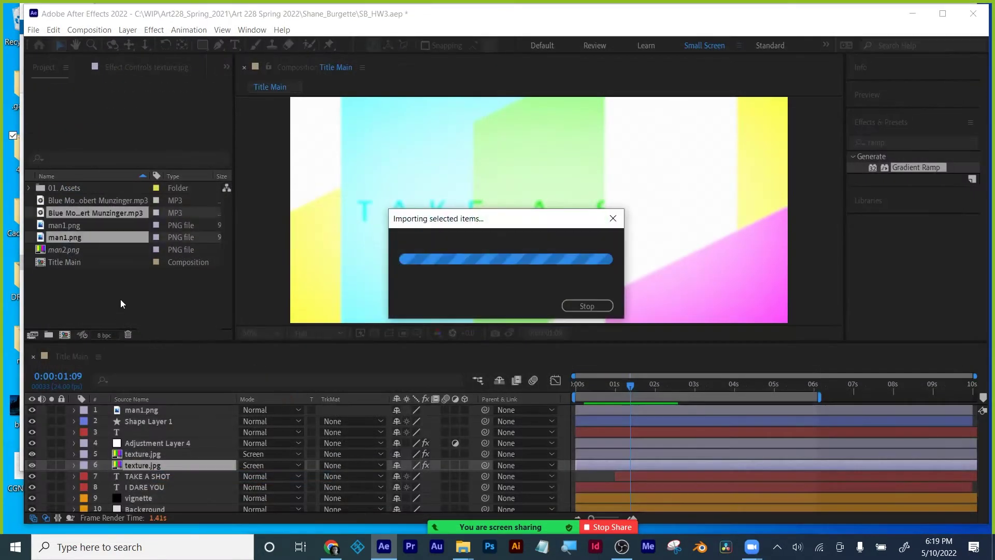
Replace the missing footage of both texture.jpg layers in Title Main with the imported Texture1.jpg.
{"action": "left_click", "coordinate": [143, 456]}
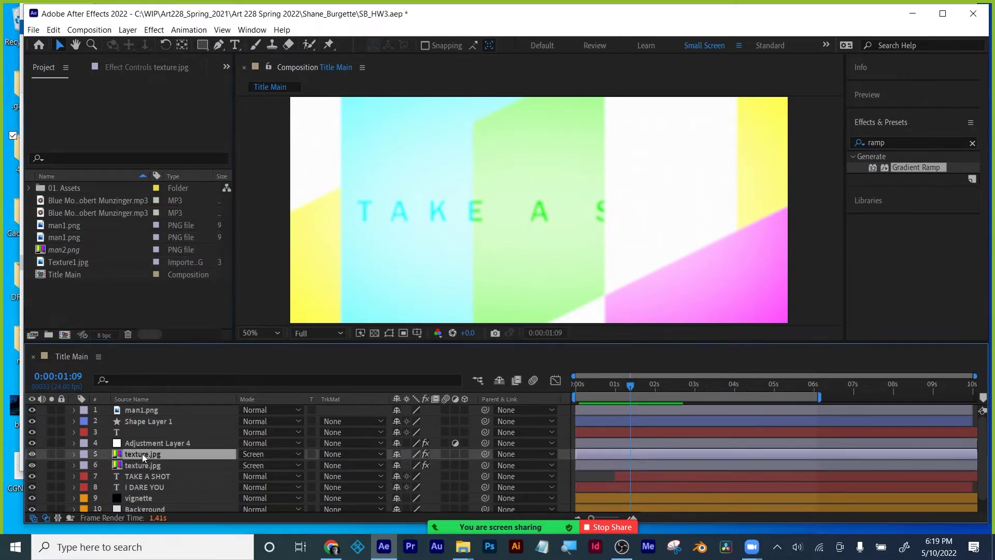
{"action": "left_click", "coordinate": [60, 262]}
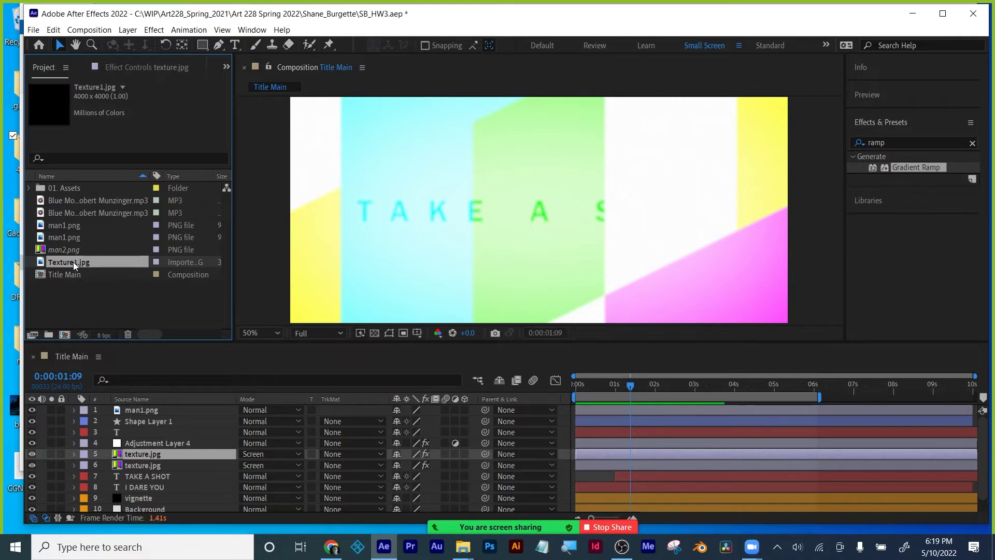
{"action": "left_click", "coordinate": [147, 457]}
{"action": "left_click", "coordinate": [148, 455]}
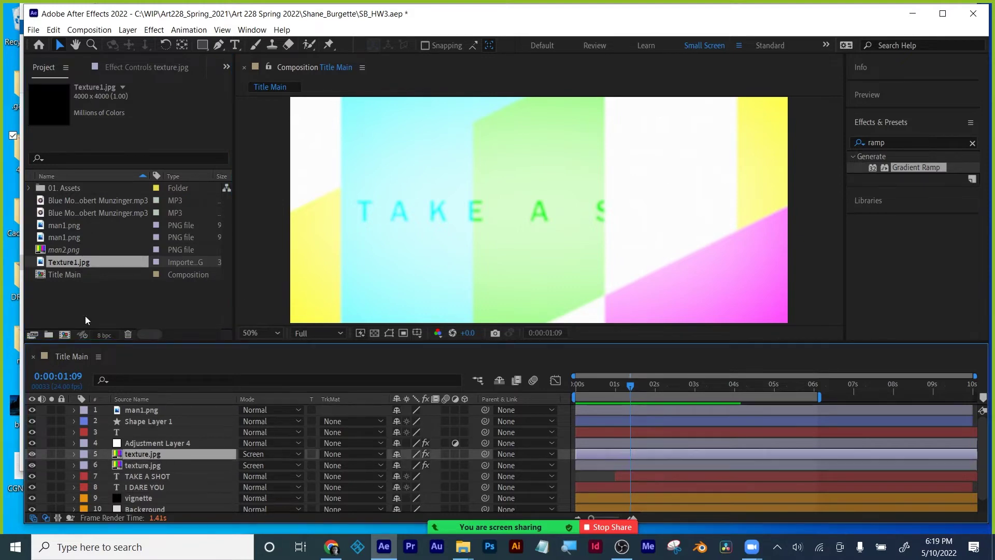
{"action": "left_click", "coordinate": [71, 263]}
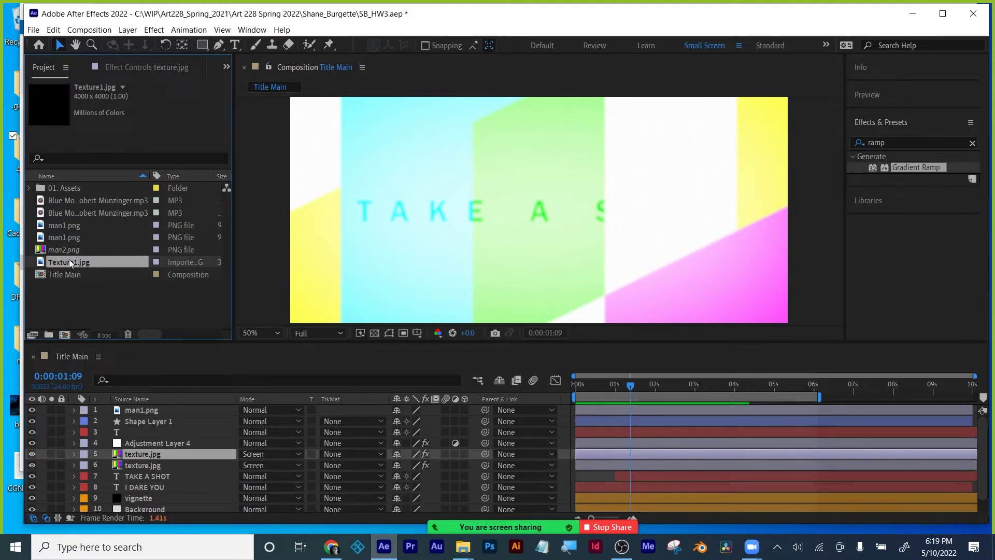
{"action": "left_click_drag", "start_coordinate": [71, 263], "coordinate": [137, 454]}
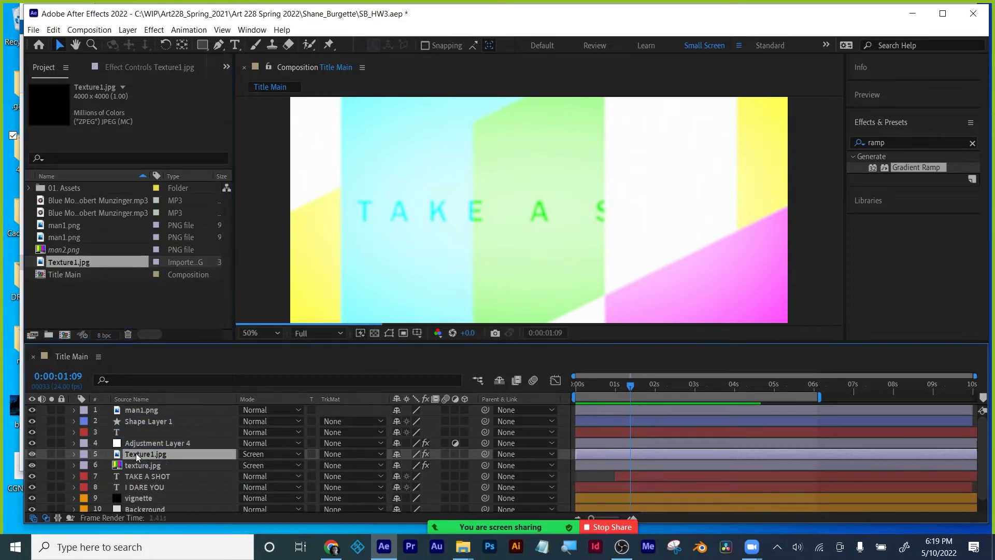
{"action": "left_click", "coordinate": [136, 466]}
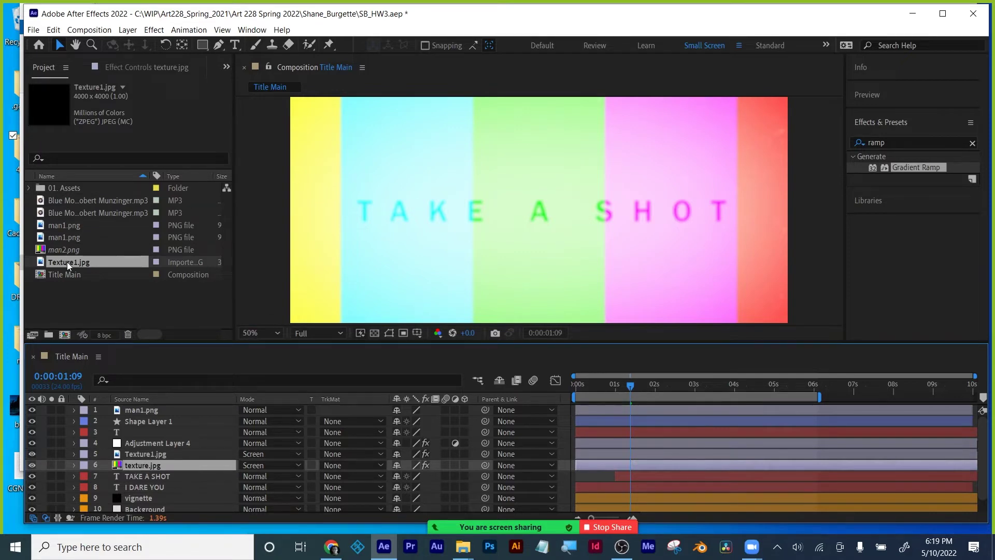
{"action": "left_click_drag", "start_coordinate": [67, 262], "coordinate": [145, 466]}
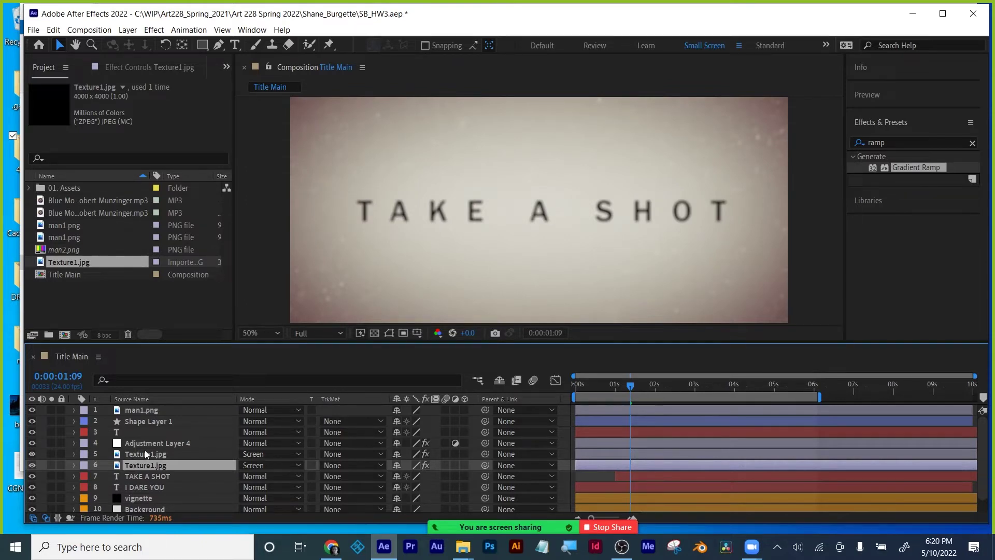
{"action": "scroll", "coordinate": [148, 461], "scroll_direction": "down", "scroll_amount": 1}
{"action": "scroll", "coordinate": [150, 483], "scroll_direction": "up", "scroll_amount": 1}
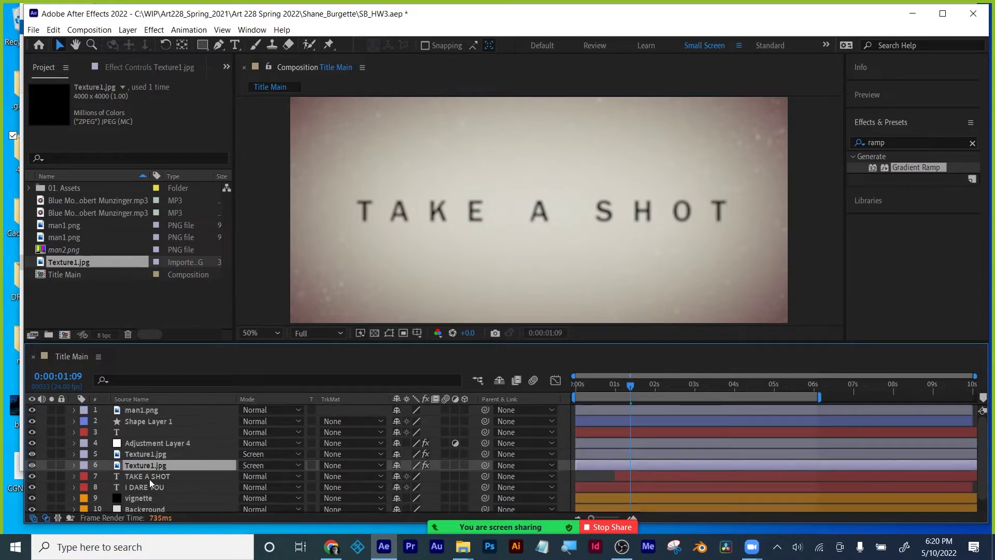
Select the man1.png layer, return to the start of Title Main, and set the preview resolution to Quarter.
{"action": "left_click", "coordinate": [132, 410]}
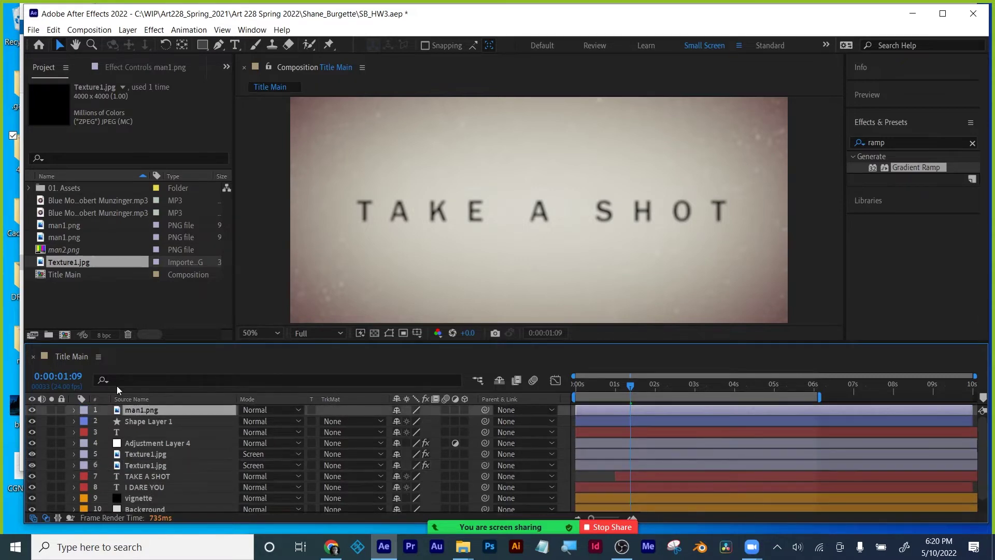
{"action": "left_click", "coordinate": [74, 250]}
{"action": "left_click", "coordinate": [79, 315]}
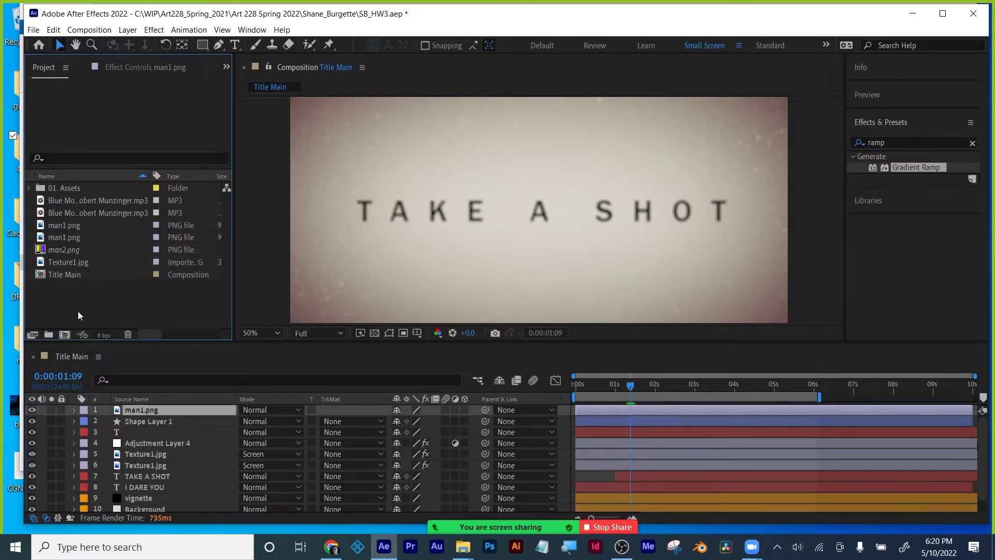
{"action": "left_click_drag", "start_coordinate": [621, 391], "coordinate": [574, 391]}
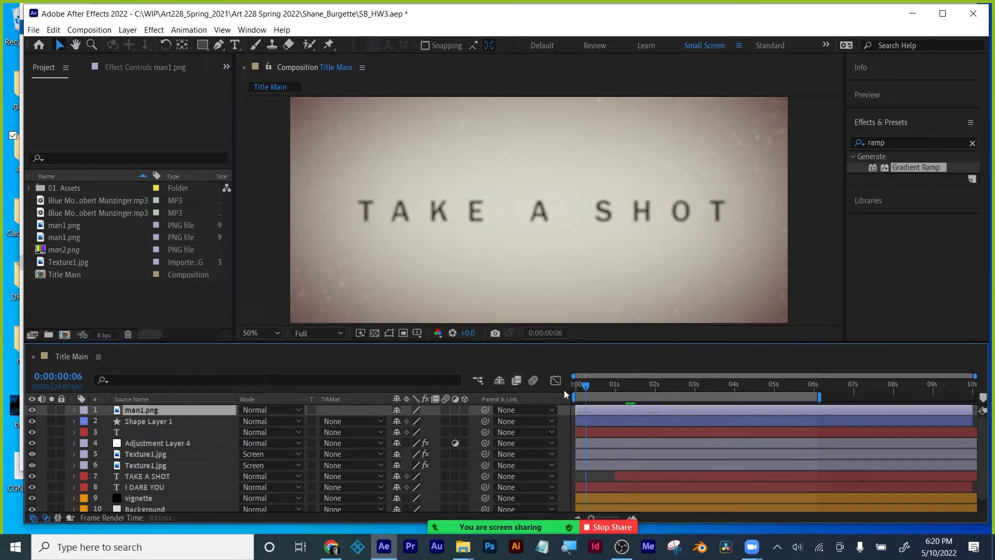
{"action": "left_click", "coordinate": [308, 335]}
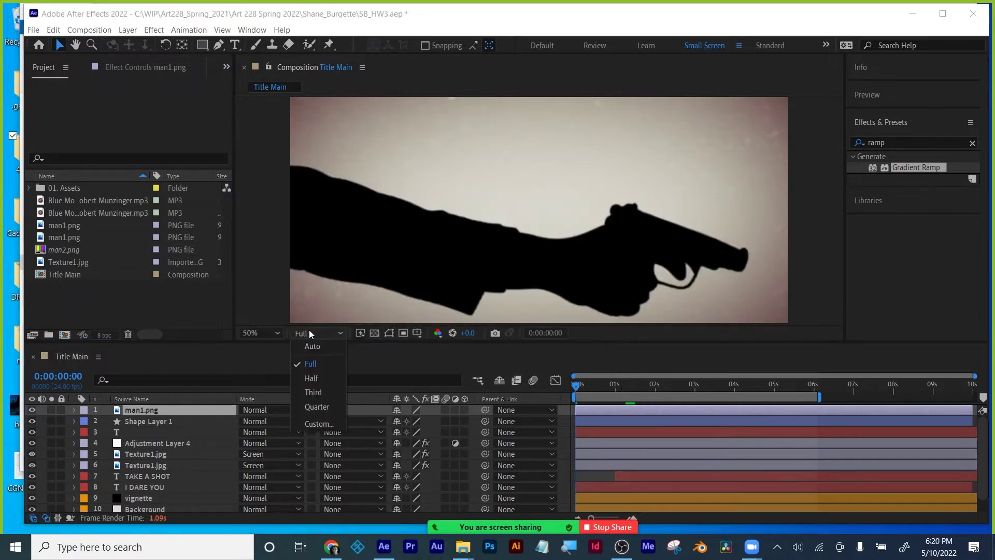
{"action": "left_click", "coordinate": [311, 403]}
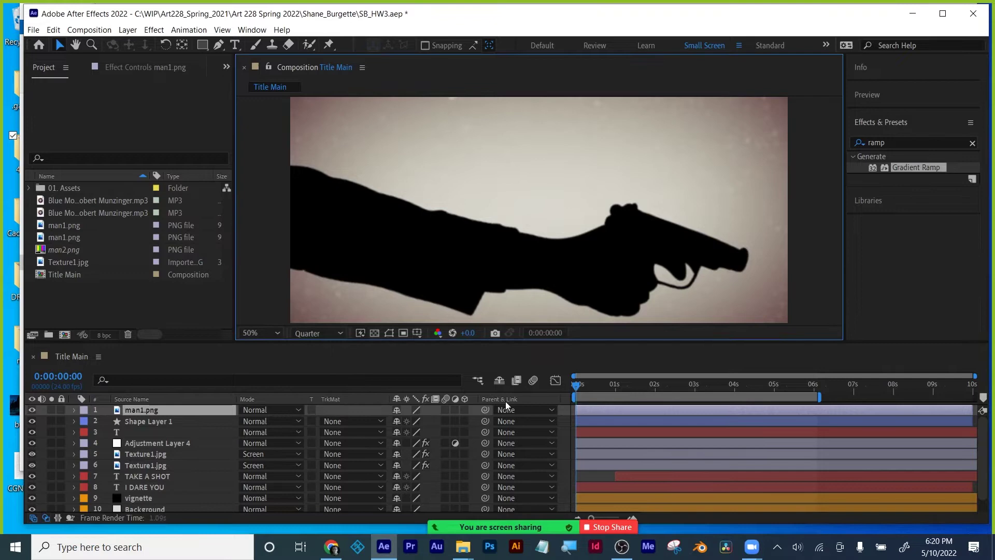
Preview the Title Main animation from the start, and scrub through the opening arm movement.
{"action": "left_click", "coordinate": [590, 386]}
{"action": "key", "text": "space"}
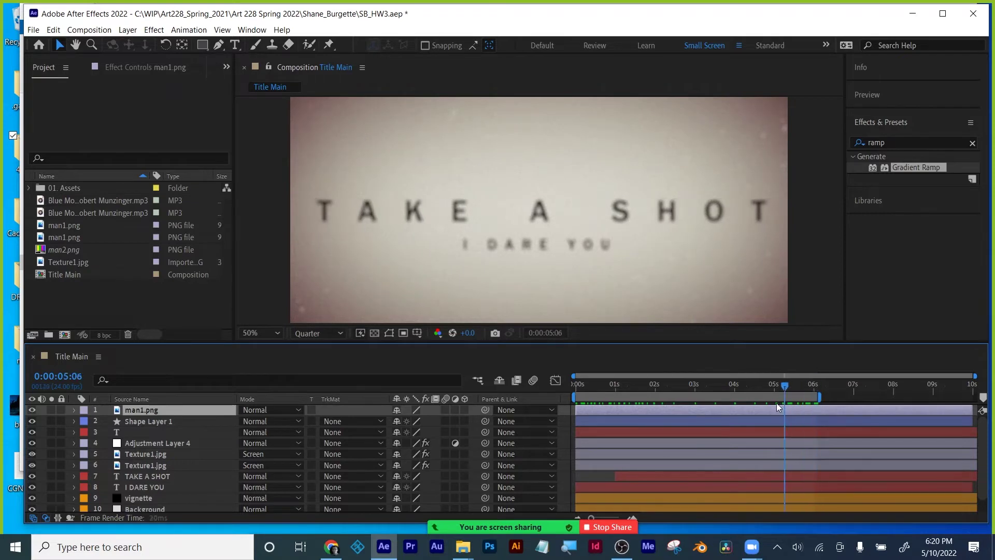
{"action": "left_click_drag", "start_coordinate": [647, 411], "coordinate": [574, 410]}
{"action": "key", "text": "space"}
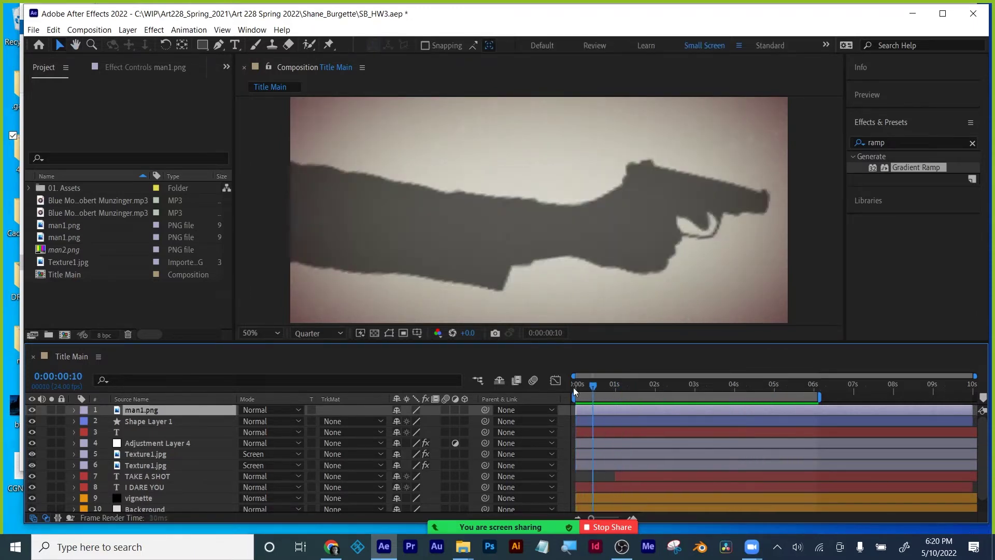
{"action": "key", "text": "space"}
{"action": "left_click_drag", "start_coordinate": [560, 392], "coordinate": [593, 385]}
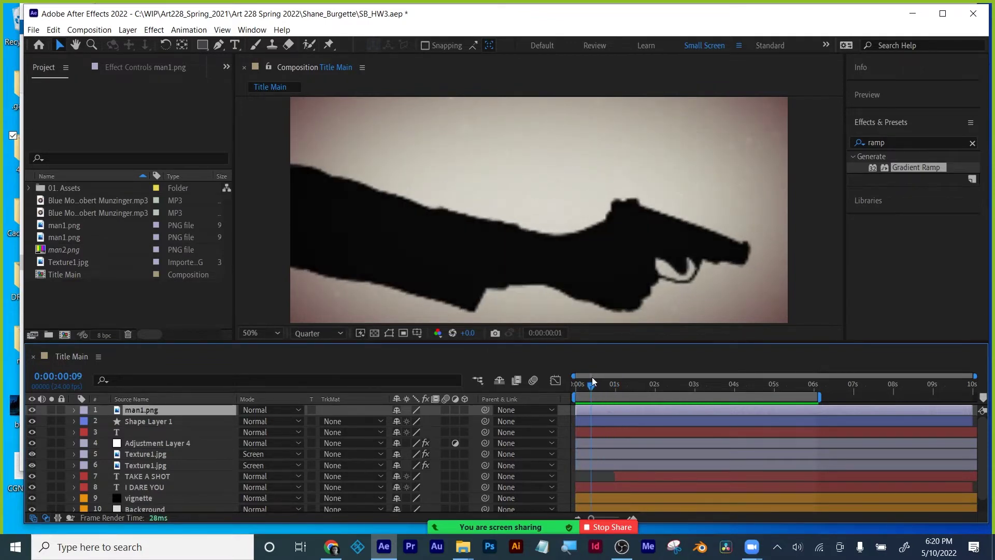
Reveal the man1.png layer's keyframes and remove its Opacity animation at the first frame, keeping 100% opacity, and check the arm's rotation up to 0:00:00:22.
{"action": "left_click", "coordinate": [132, 399]}
{"action": "key", "text": "u"}
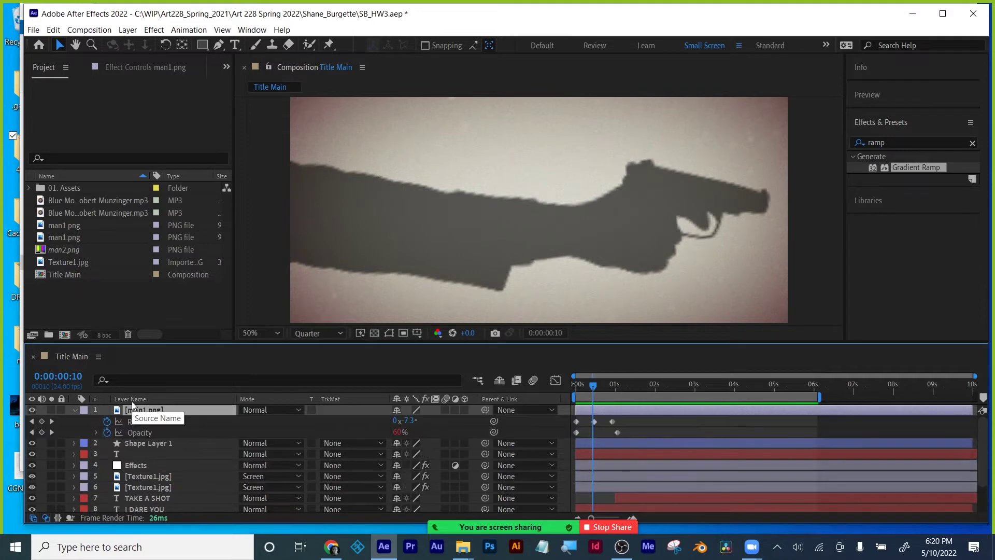
{"action": "left_click", "coordinate": [51, 421]}
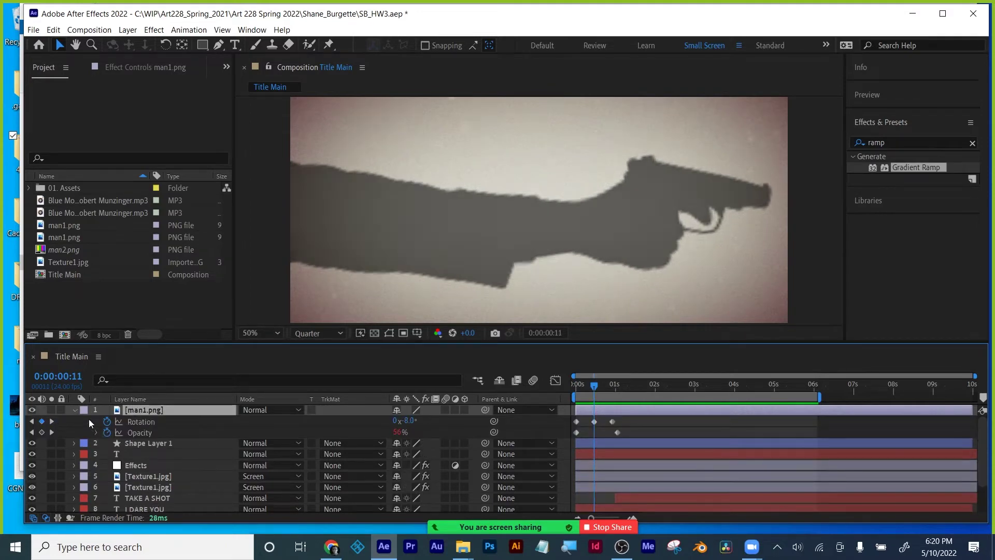
{"action": "left_click_drag", "start_coordinate": [596, 384], "coordinate": [576, 384]}
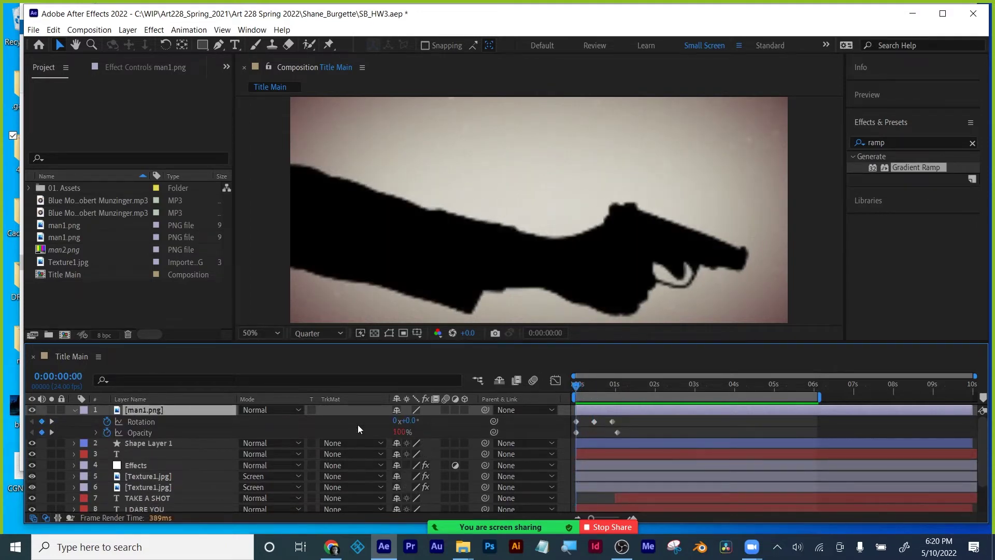
{"action": "left_click", "coordinate": [107, 432]}
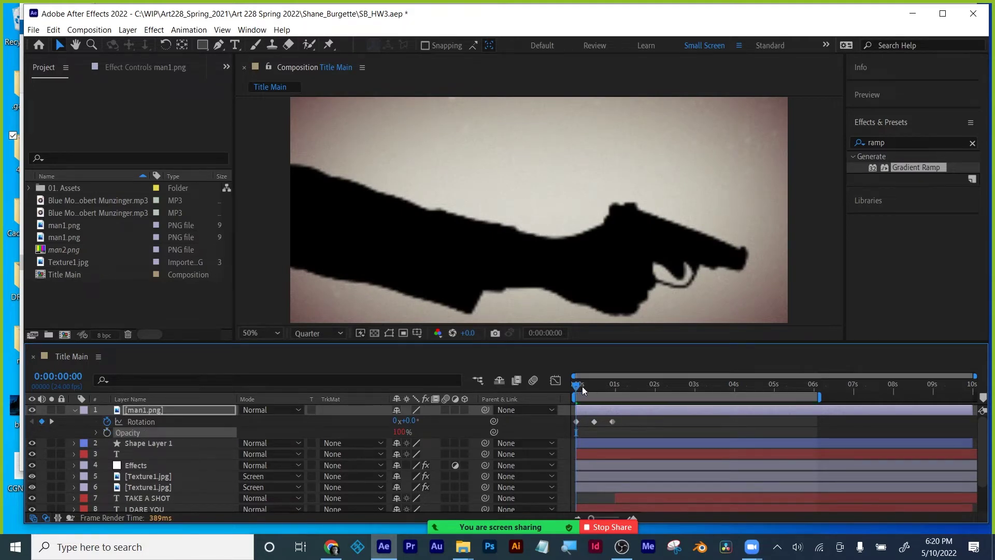
{"action": "left_click_drag", "start_coordinate": [583, 387], "coordinate": [612, 389]}
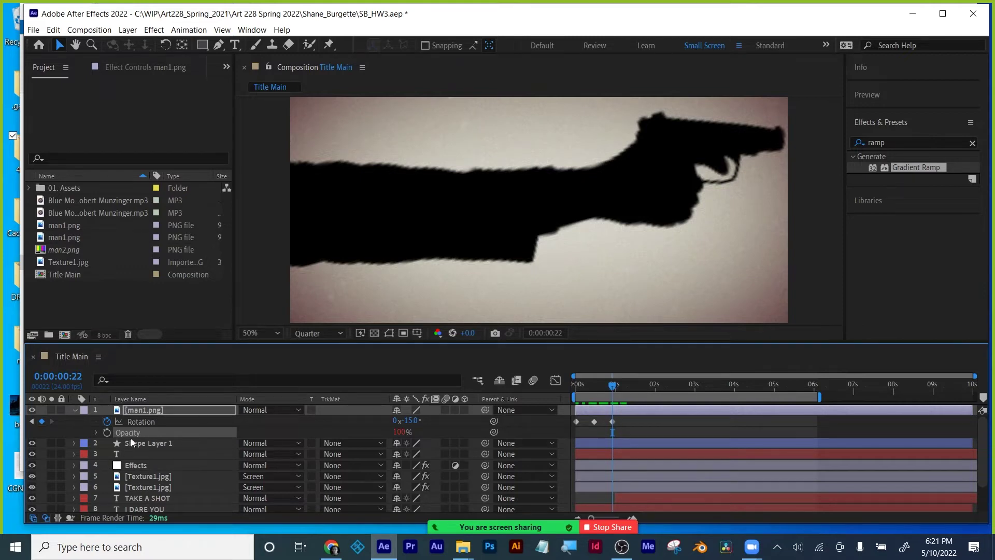
{"action": "left_click", "coordinate": [75, 410]}
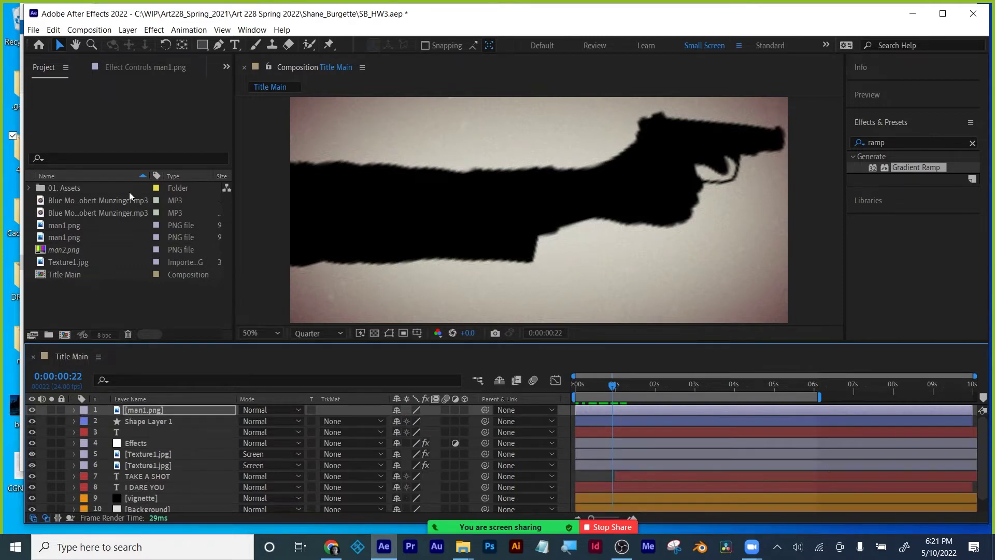
Save the project under the new name SB_HW3_MW in the same folder.
{"action": "left_click", "coordinate": [33, 29]}
{"action": "mouse_move", "coordinate": [77, 148]}
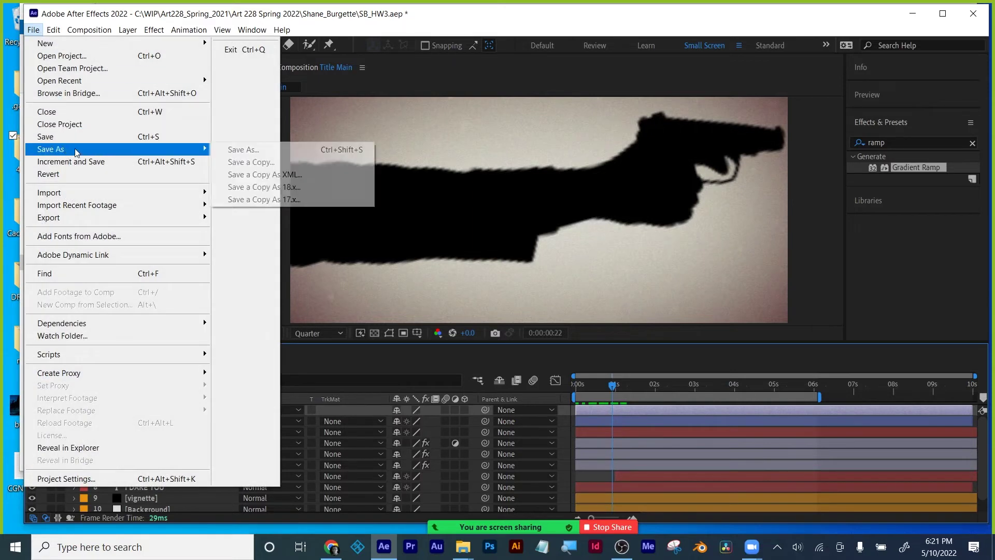
{"action": "left_click", "coordinate": [272, 154]}
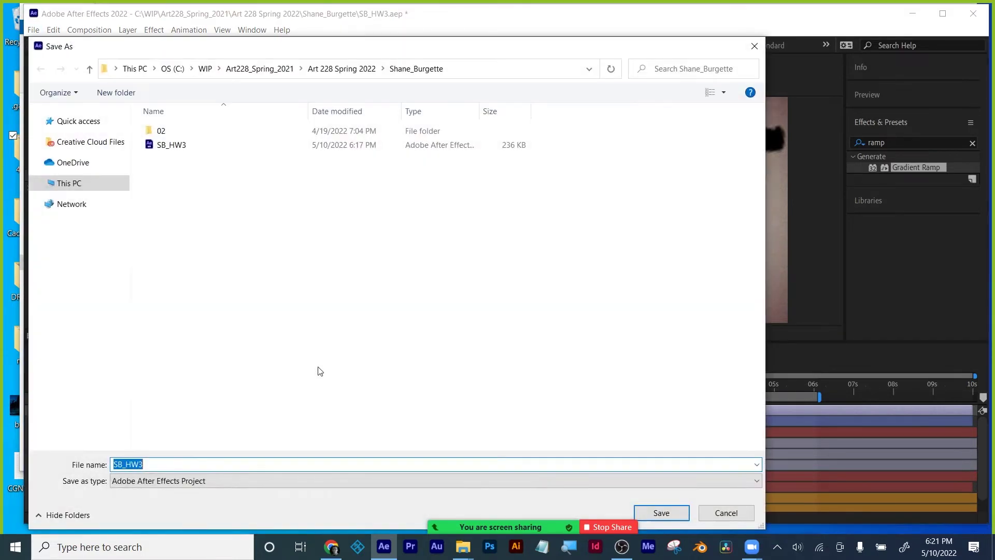
{"action": "left_click", "coordinate": [187, 465]}
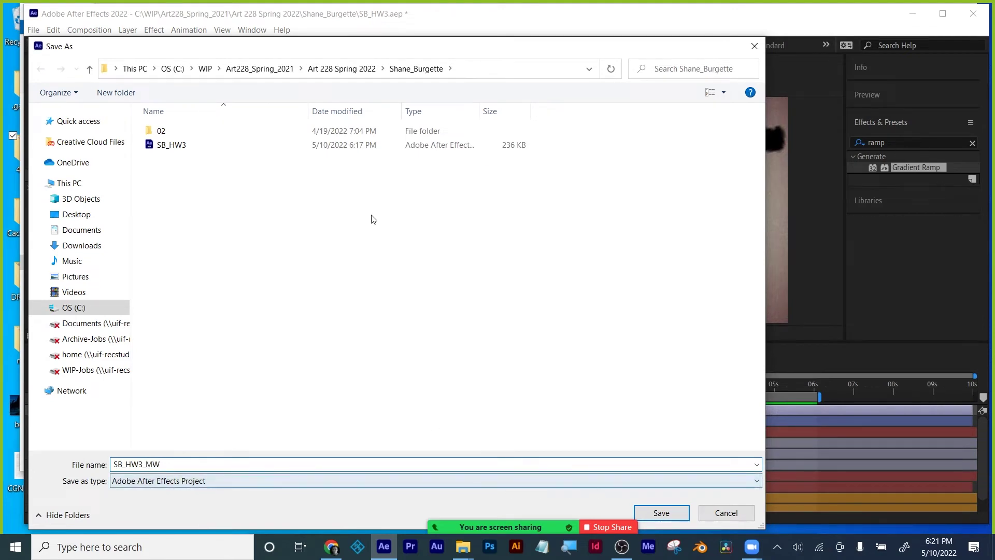
{"action": "left_click", "coordinate": [659, 511]}
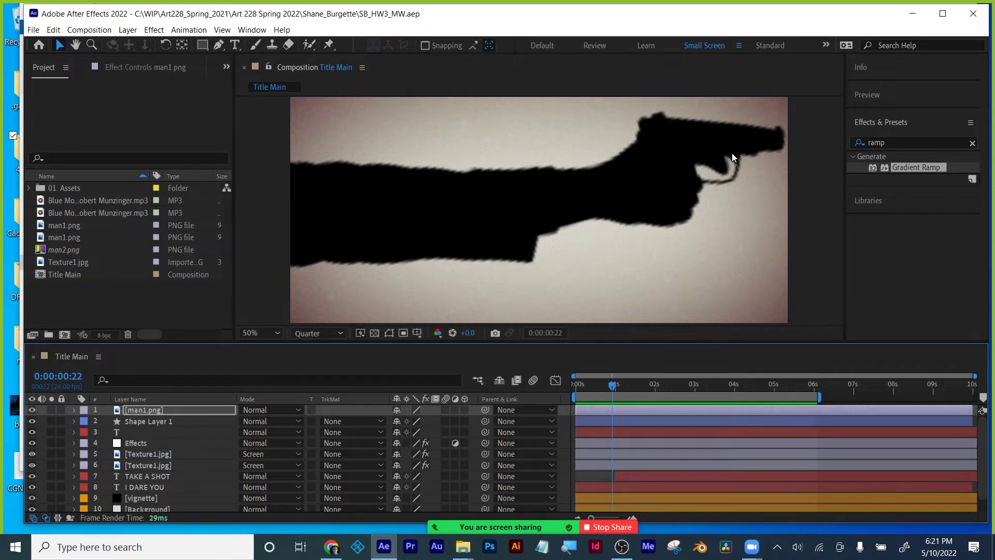
Select the layers from Shape Layer 1 through Background in the Title Main timeline.
{"action": "left_click", "coordinate": [132, 421]}
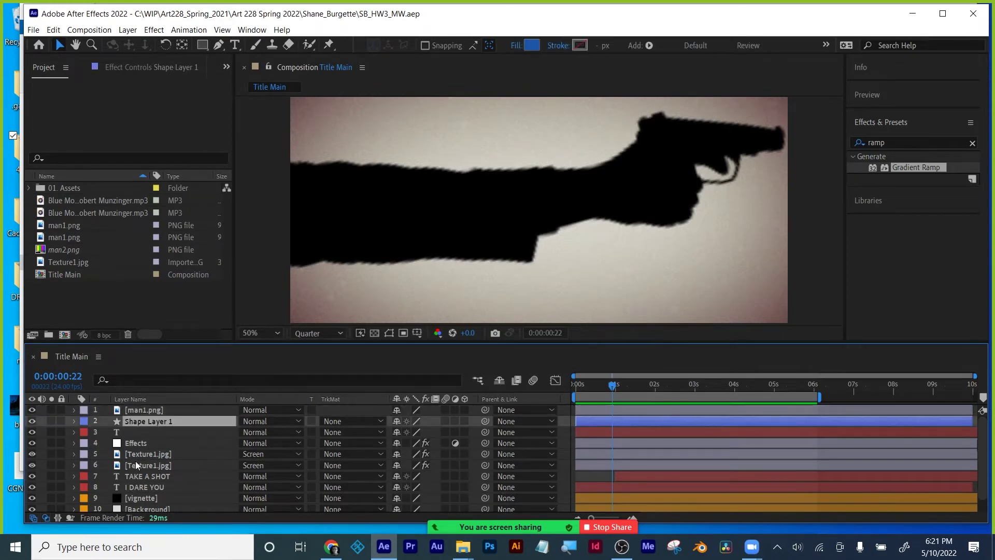
{"action": "scroll", "coordinate": [116, 499], "scroll_direction": "down", "scroll_amount": 1}
{"action": "left_click", "coordinate": [147, 495], "text": "shift"}
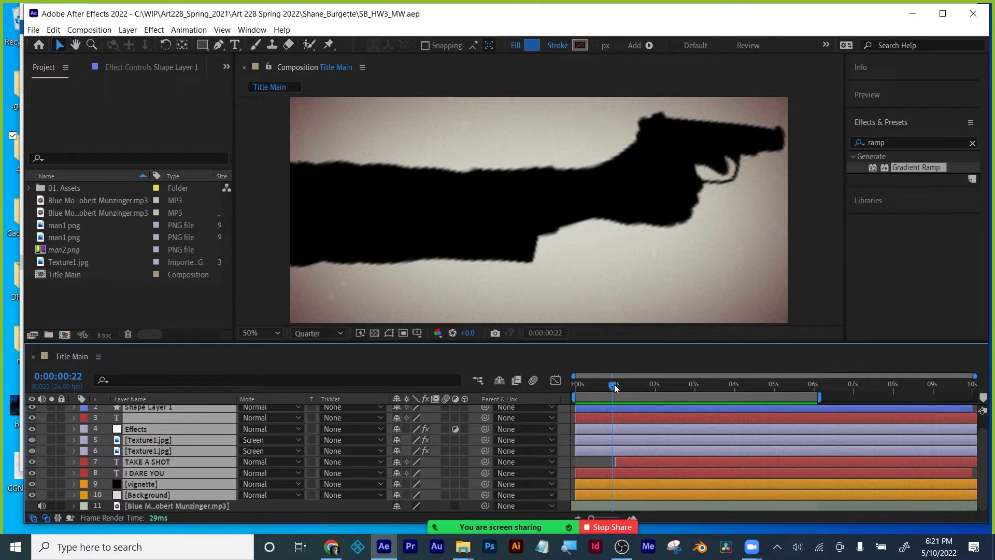
{"action": "mouse_move", "coordinate": [614, 384]}
{"action": "left_mouse_down"}
{"action": "mouse_move", "coordinate": [791, 387]}
{"action": "mouse_move", "coordinate": [601, 387]}
{"action": "mouse_move", "coordinate": [614, 385]}
{"action": "left_mouse_up"}
{"action": "scroll", "coordinate": [157, 443], "scroll_direction": "up", "scroll_amount": 1}
Set the preview resolution to Full and show the Position property of the man1.png layer.
{"action": "left_click", "coordinate": [151, 409]}
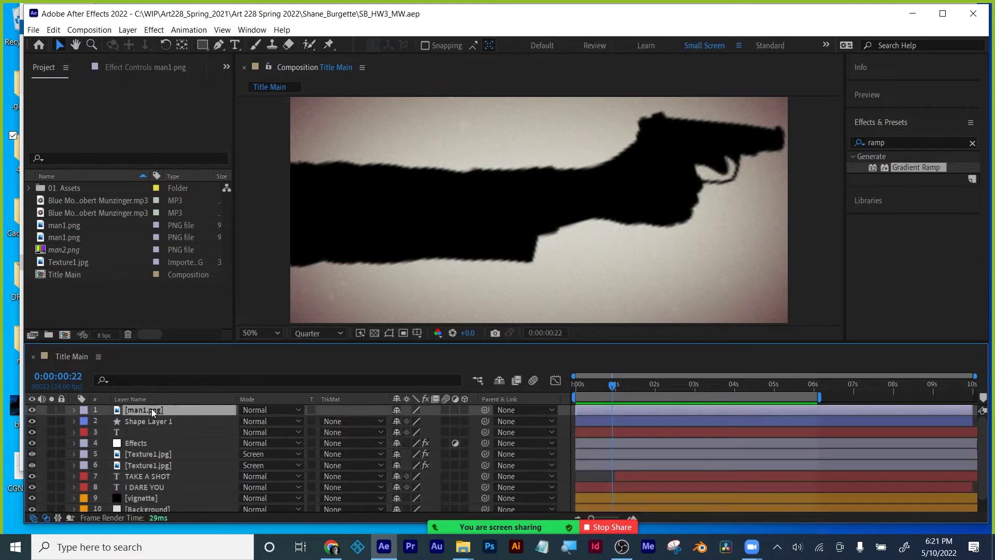
{"action": "left_click", "coordinate": [317, 332]}
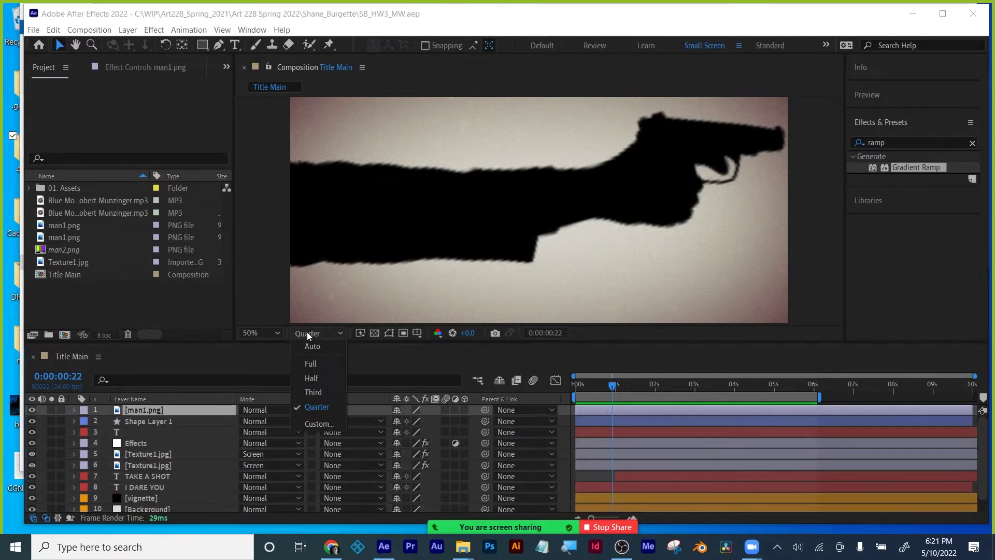
{"action": "left_click", "coordinate": [310, 364]}
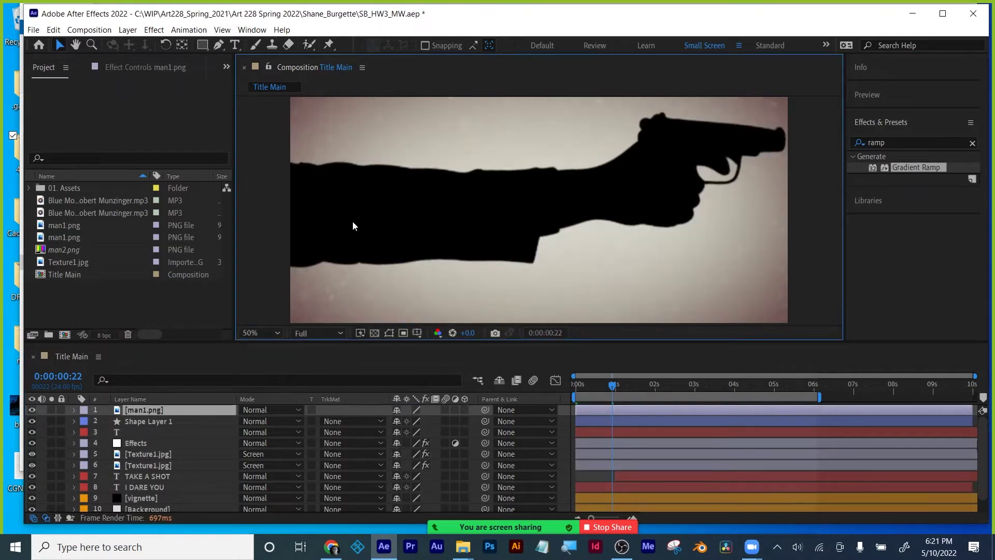
{"action": "left_click", "coordinate": [150, 413]}
{"action": "key", "text": "p"}
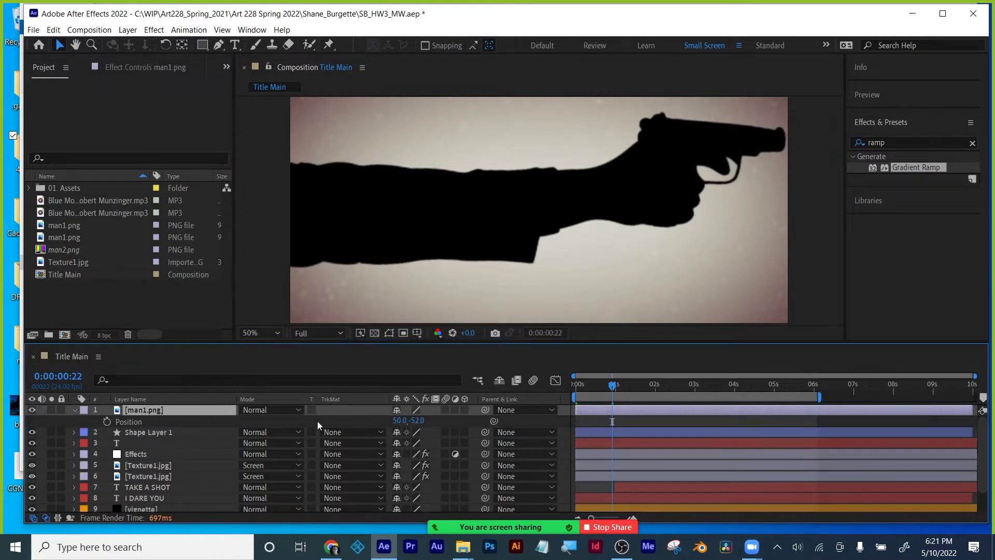
Scrub through the arm's rotation, set the preview resolution to Quarter, and place the current time at 0:00:01:00.
{"action": "mouse_move", "coordinate": [613, 384]}
{"action": "left_mouse_down"}
{"action": "mouse_move", "coordinate": [575, 386]}
{"action": "mouse_move", "coordinate": [595, 387]}
{"action": "left_mouse_up"}
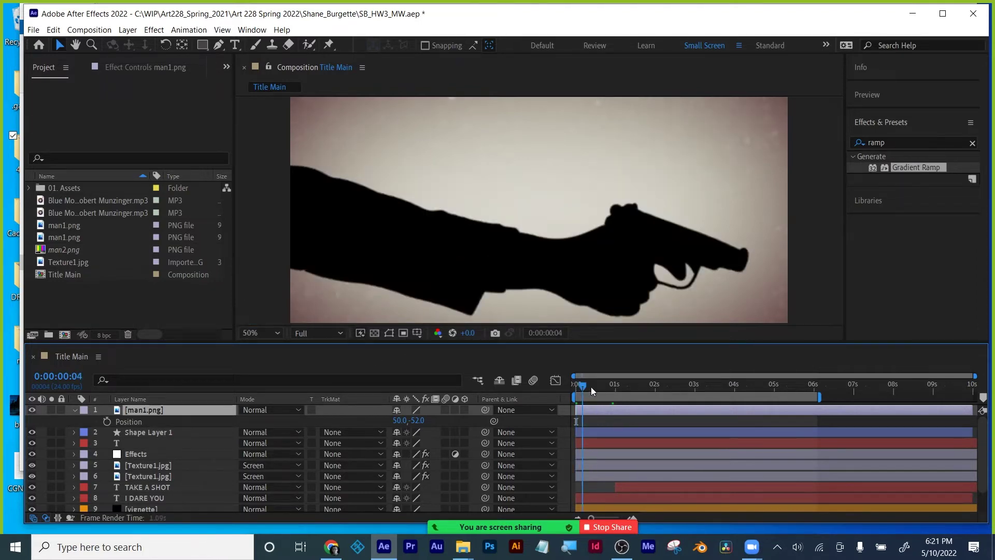
{"action": "left_click", "coordinate": [318, 332]}
{"action": "left_click", "coordinate": [319, 407]}
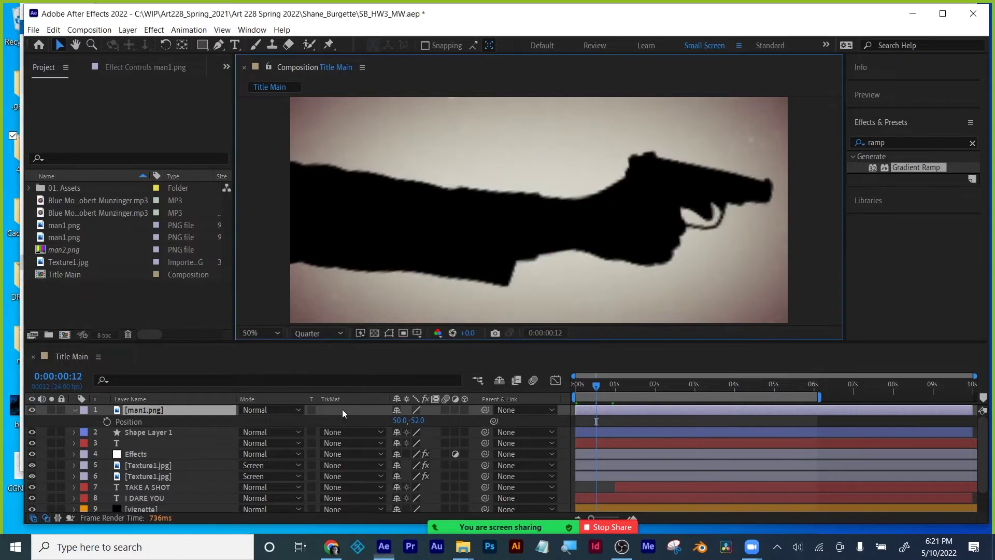
{"action": "left_click_drag", "start_coordinate": [595, 384], "coordinate": [615, 387]}
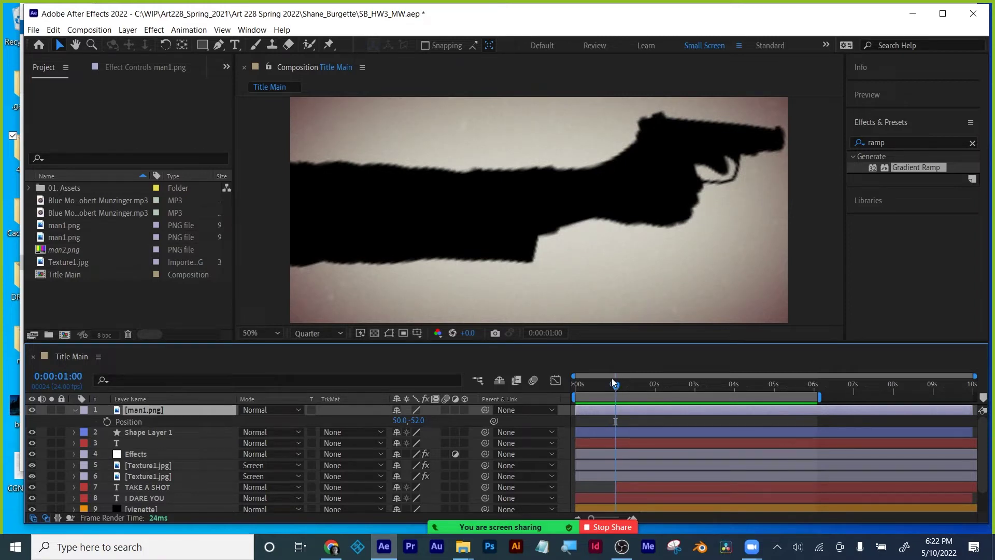
Keyframe the man1.png Position at 0:00:00:21 and again at 0:00:01:00, moving its X value to about -912 at the second keyframe.
{"action": "left_click_drag", "start_coordinate": [612, 382], "coordinate": [611, 377]}
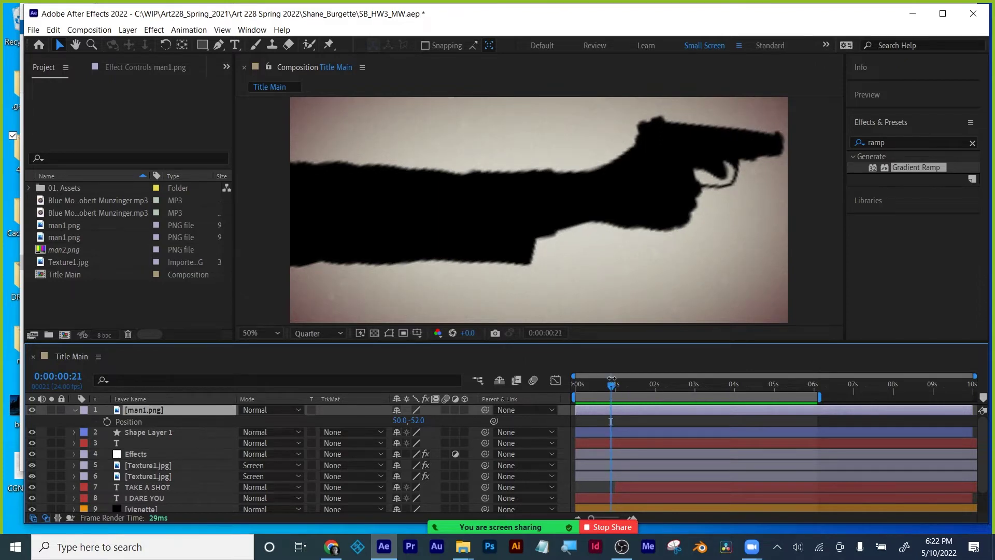
{"action": "left_click", "coordinate": [106, 421]}
{"action": "key", "text": "Page_Down"}
{"action": "key", "text": "Page_Down"}
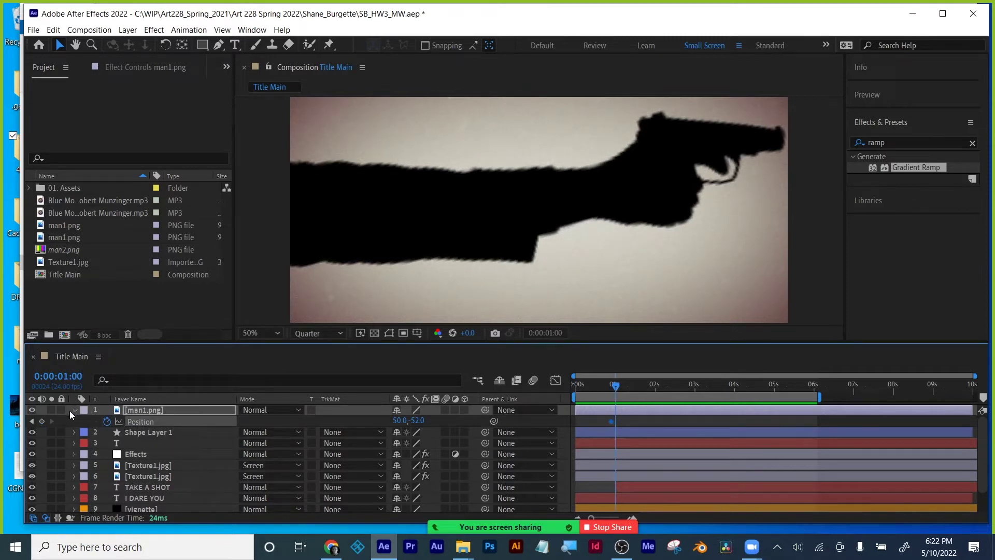
{"action": "left_click", "coordinate": [41, 421]}
{"action": "left_click_drag", "start_coordinate": [400, 420], "coordinate": [238, 426]}
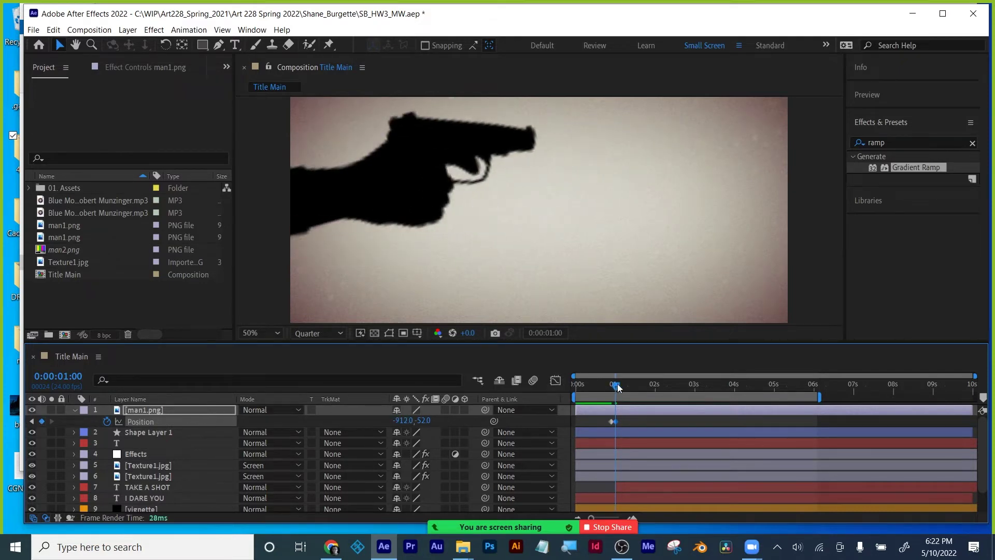
Set the man1.png Position Y value to 196 at 0:00:01:00 and preview the arm's recoil movement.
{"action": "mouse_move", "coordinate": [616, 386]}
{"action": "left_mouse_down"}
{"action": "mouse_move", "coordinate": [586, 387]}
{"action": "mouse_move", "coordinate": [627, 384]}
{"action": "mouse_move", "coordinate": [595, 385]}
{"action": "mouse_move", "coordinate": [614, 388]}
{"action": "left_mouse_up"}
{"action": "left_click", "coordinate": [629, 393]}
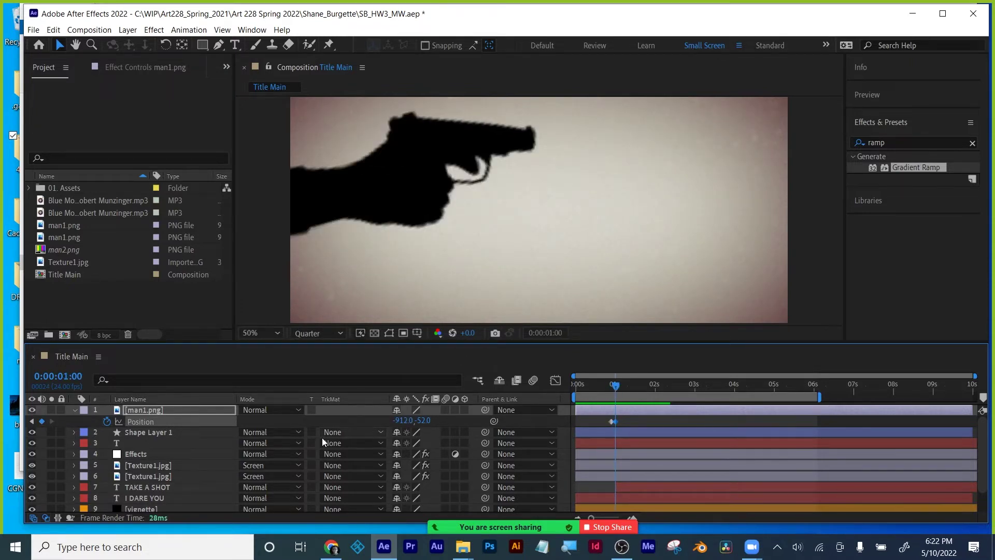
{"action": "left_click_drag", "start_coordinate": [428, 419], "coordinate": [474, 419]}
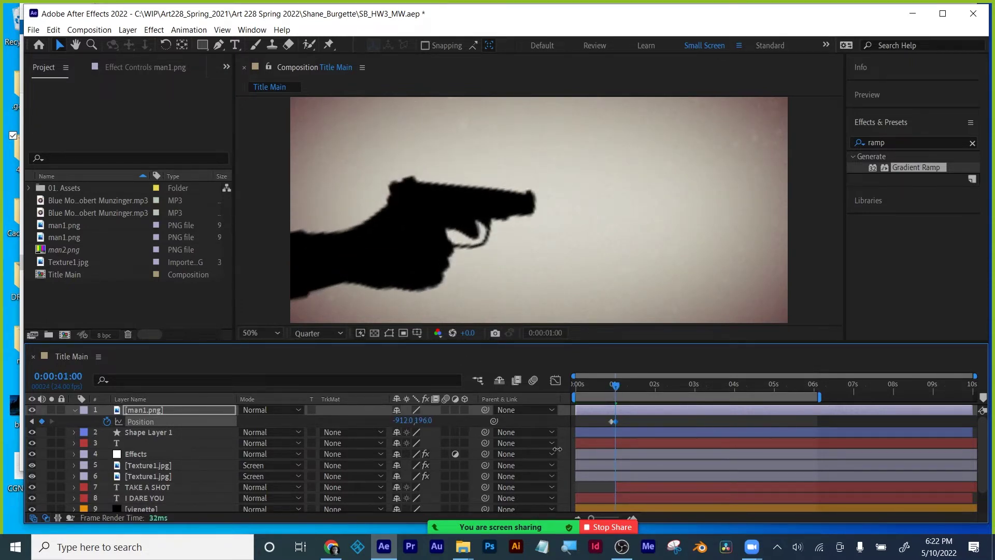
{"action": "left_click", "coordinate": [611, 388]}
{"action": "key", "text": "space"}
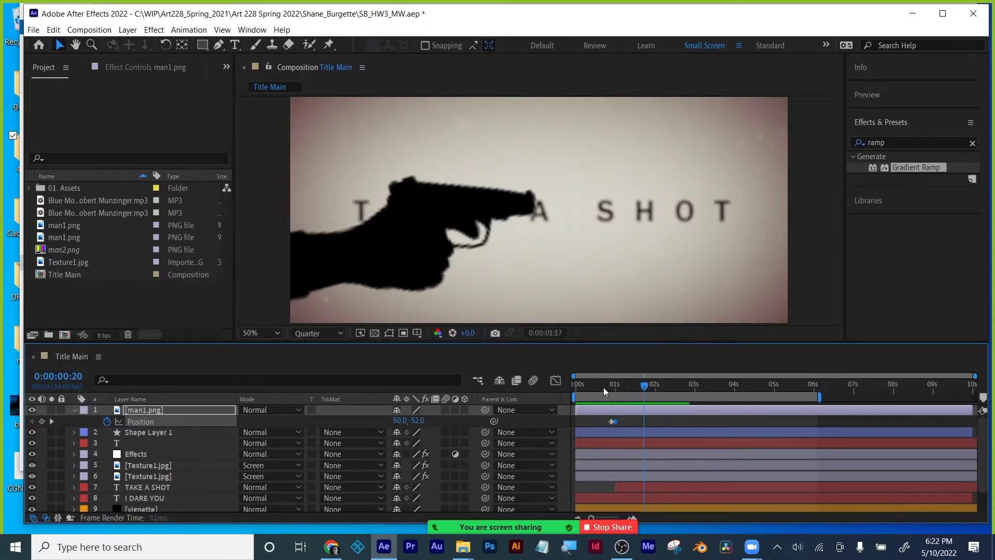
{"action": "left_click_drag", "start_coordinate": [603, 387], "coordinate": [616, 387]}
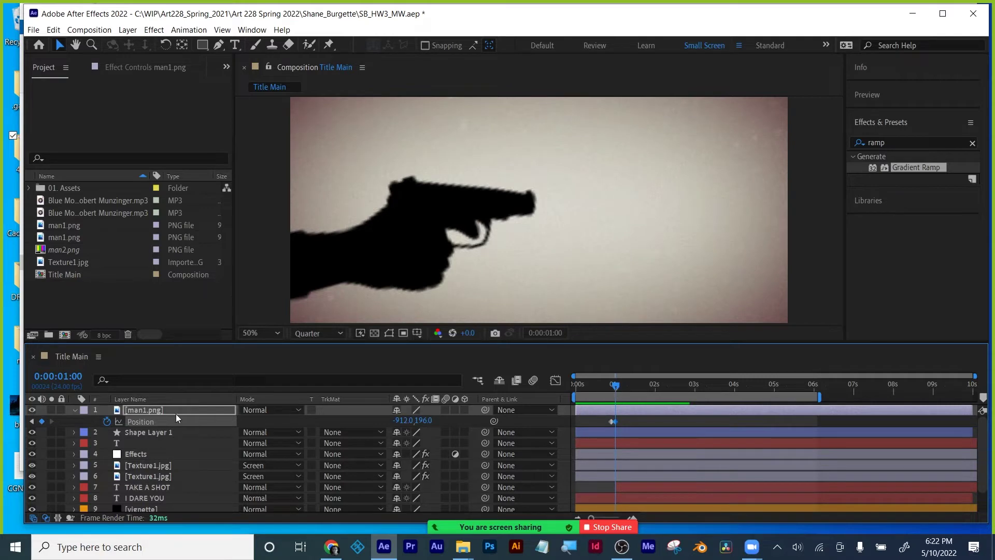
Shift the arm further out of frame at the 0:00:01:00 keyframe by setting its Position X value to -1347.
{"action": "key", "text": "j"}
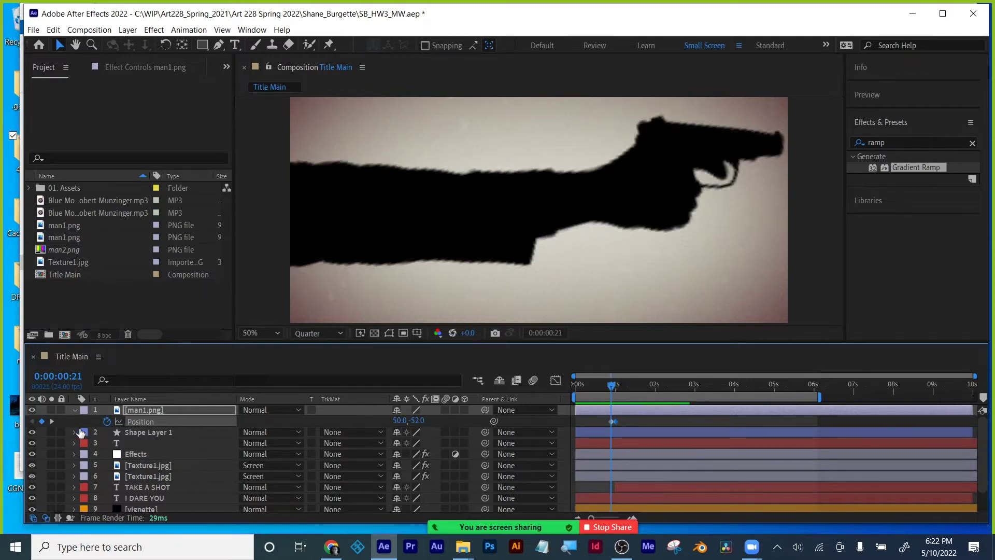
{"action": "left_click", "coordinate": [52, 420]}
{"action": "left_click_drag", "start_coordinate": [404, 420], "coordinate": [273, 420]}
{"action": "left_click_drag", "start_coordinate": [613, 385], "coordinate": [633, 386]}
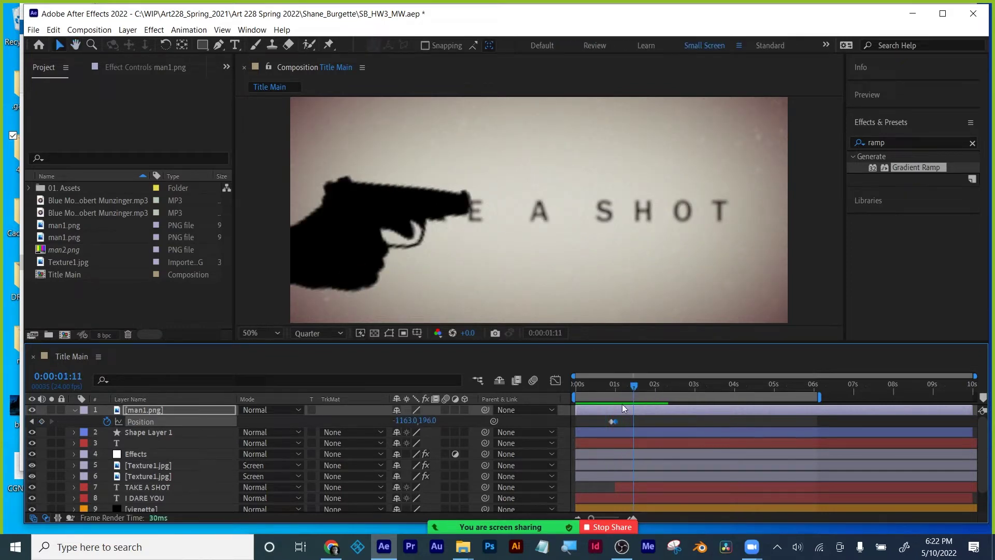
{"action": "left_click", "coordinate": [32, 421]}
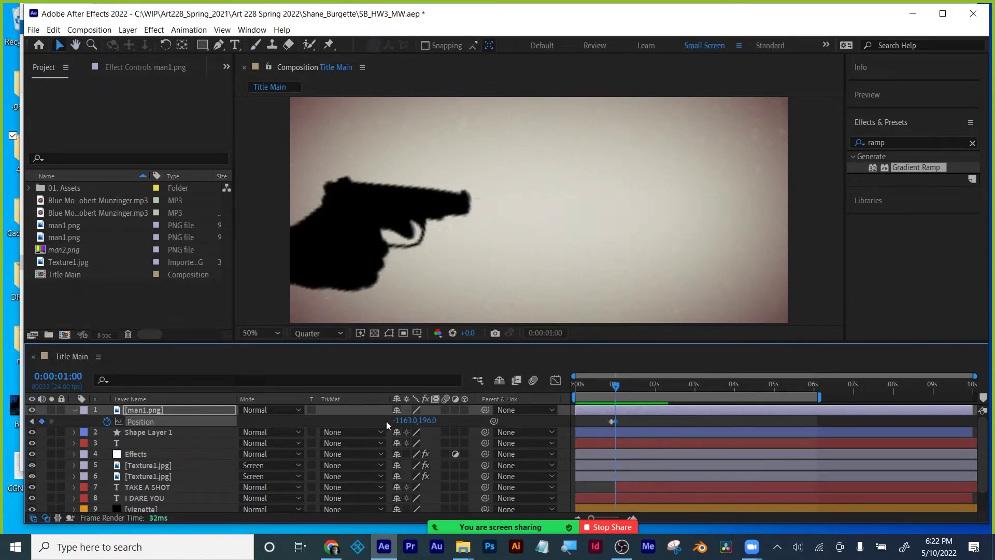
{"action": "left_click_drag", "start_coordinate": [404, 420], "coordinate": [274, 422]}
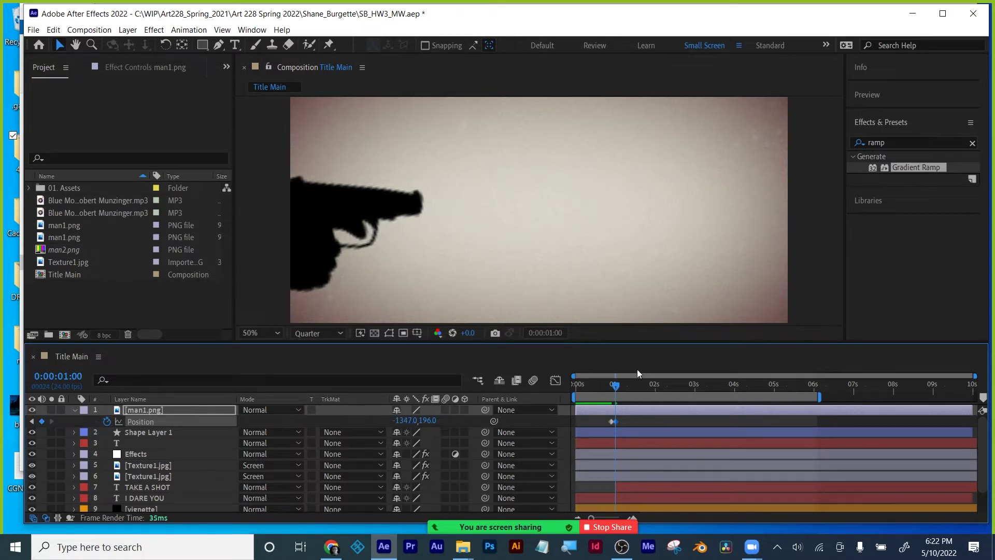
{"action": "mouse_move", "coordinate": [612, 387]}
{"action": "left_mouse_down"}
{"action": "mouse_move", "coordinate": [584, 387]}
{"action": "mouse_move", "coordinate": [667, 385]}
{"action": "mouse_move", "coordinate": [595, 383]}
{"action": "mouse_move", "coordinate": [614, 384]}
{"action": "left_mouse_up"}
Show the keyframed properties of man1.png, add a Rotation keyframe at 0:00:01:00, and set Rotation to +10° at 0:00:01:04.
{"action": "key", "text": "p"}
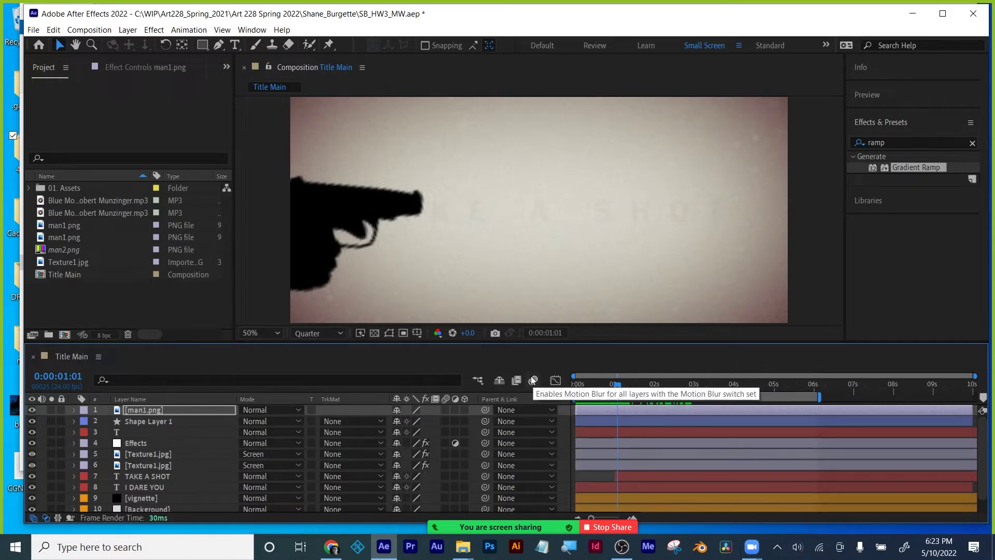
{"action": "key", "text": "u"}
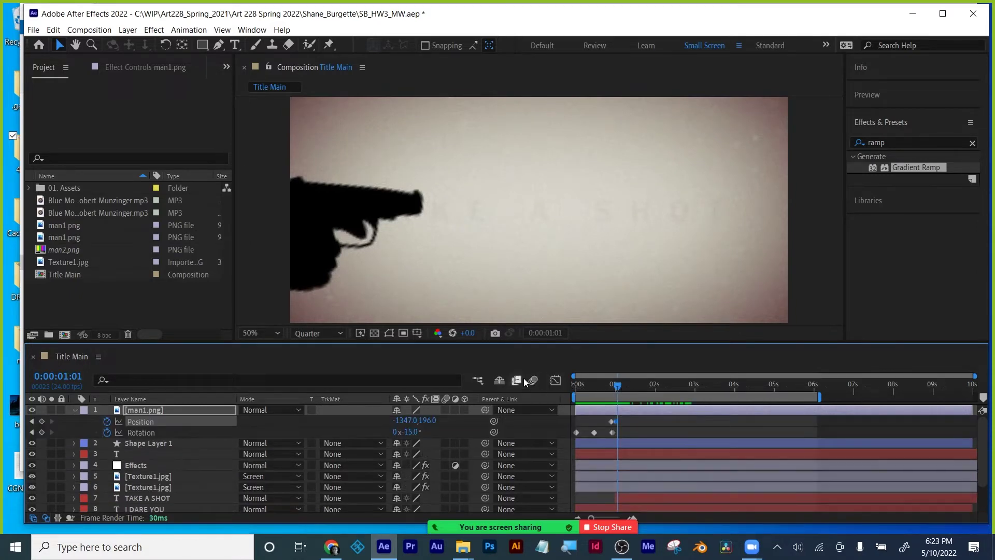
{"action": "left_click_drag", "start_coordinate": [614, 387], "coordinate": [616, 387]}
{"action": "left_click", "coordinate": [42, 433]}
{"action": "left_click_drag", "start_coordinate": [618, 388], "coordinate": [624, 388]}
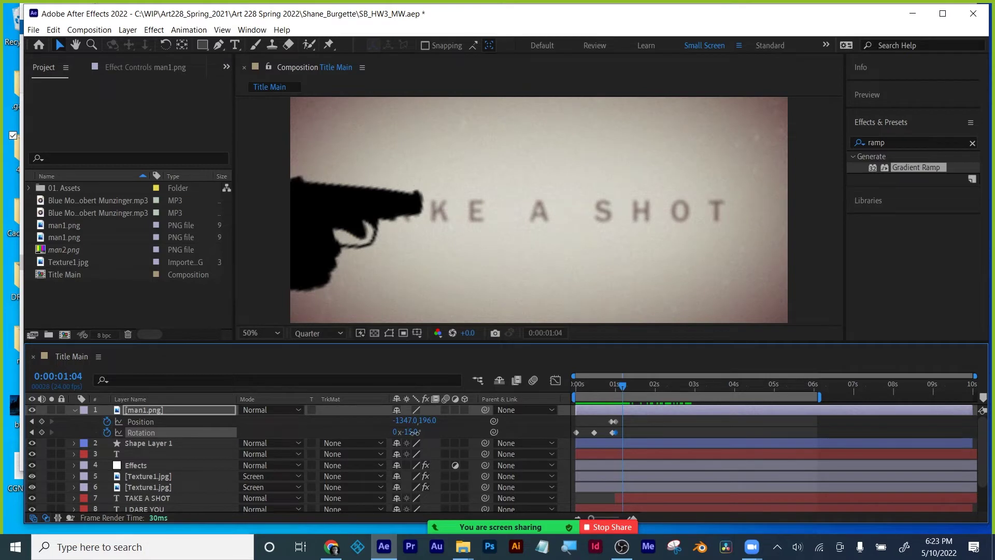
{"action": "left_click_drag", "start_coordinate": [414, 431], "coordinate": [433, 435]}
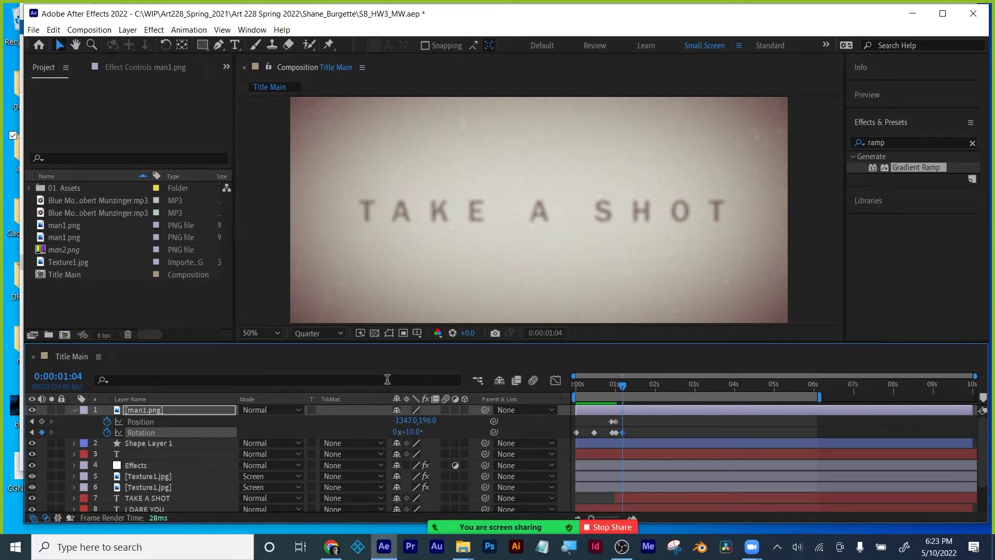
Enable motion blur for the man1.png layer and the composition, and play back the arm animation.
{"action": "left_click_drag", "start_coordinate": [624, 386], "coordinate": [581, 386]}
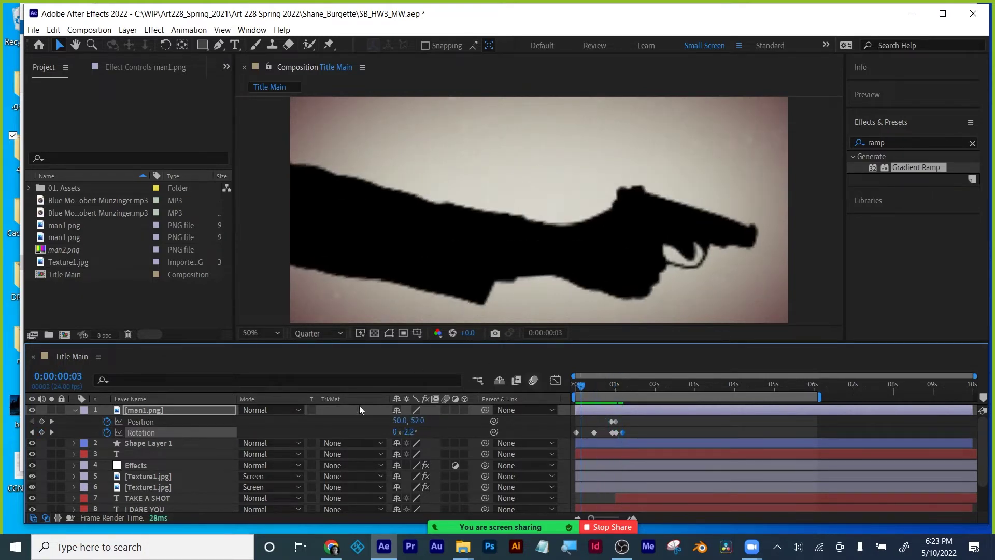
{"action": "left_click", "coordinate": [444, 409]}
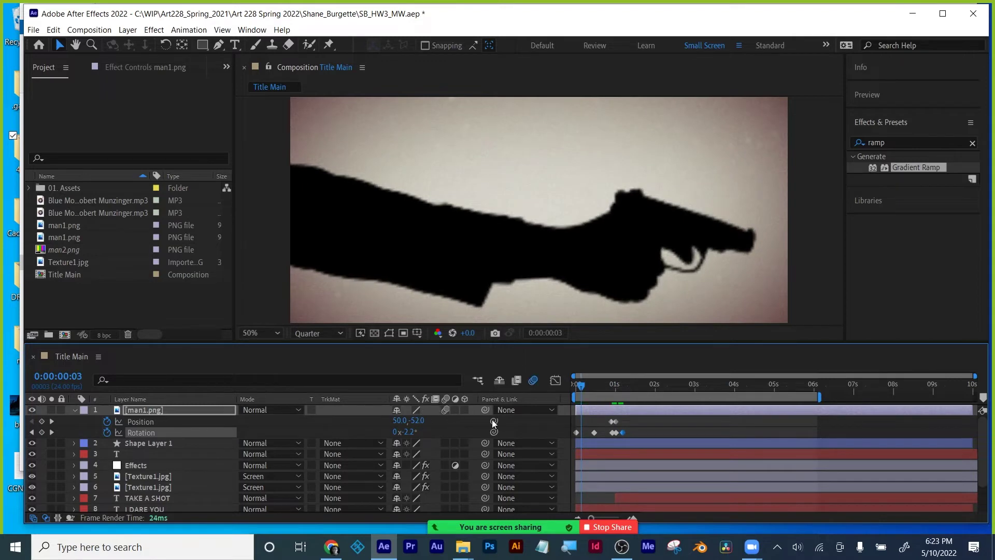
{"action": "left_click", "coordinate": [576, 386]}
{"action": "key", "text": "space"}
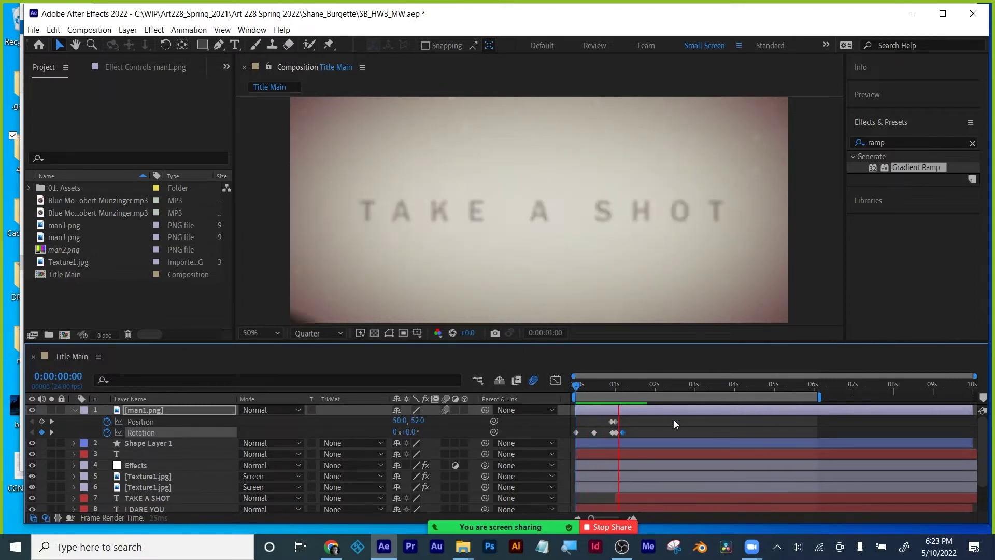
{"action": "mouse_move", "coordinate": [599, 385]}
{"action": "left_mouse_down"}
{"action": "mouse_move", "coordinate": [652, 386]}
{"action": "mouse_move", "coordinate": [609, 386]}
{"action": "left_mouse_up"}
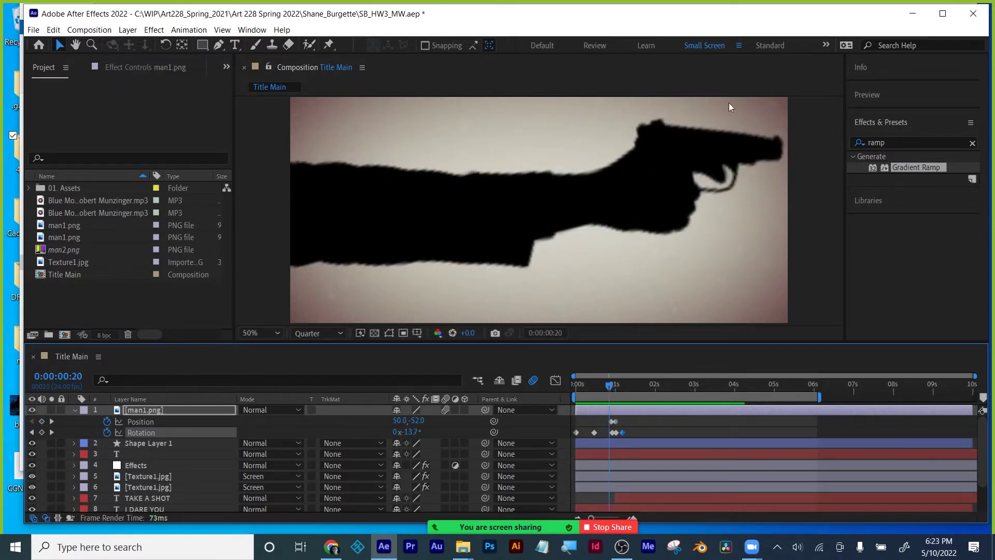
{"action": "key", "text": "space"}
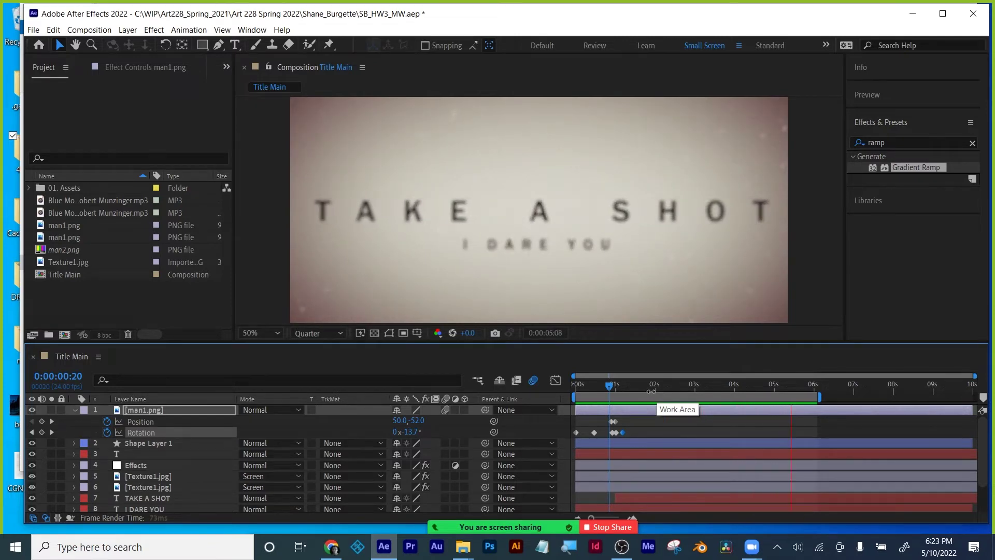
{"action": "key", "text": "space"}
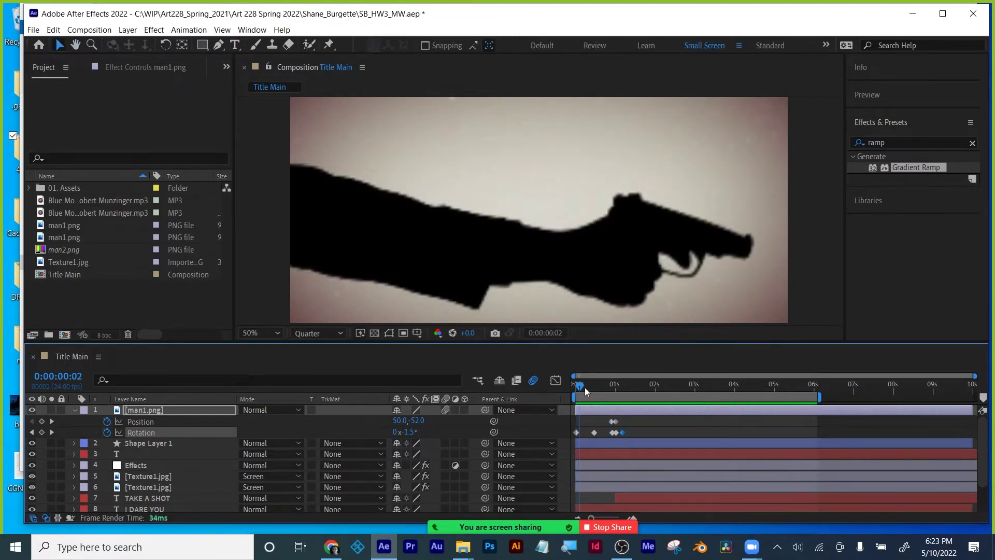
Compare the arm's motion blur on the frames around its first Position keyframe, ending at 0:00:00:20.
{"action": "left_click_drag", "start_coordinate": [584, 390], "coordinate": [610, 387]}
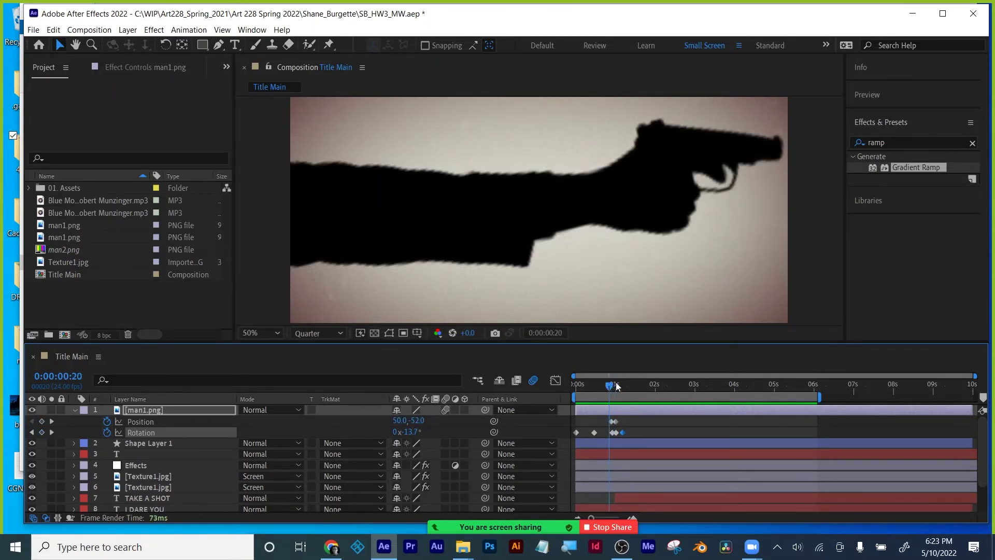
{"action": "left_click", "coordinate": [46, 420]}
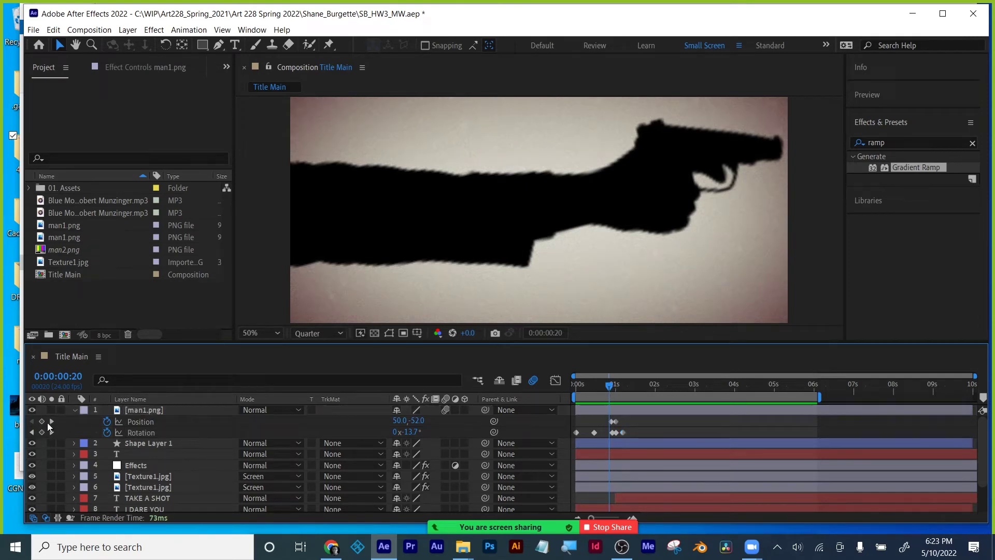
{"action": "left_click", "coordinate": [51, 422]}
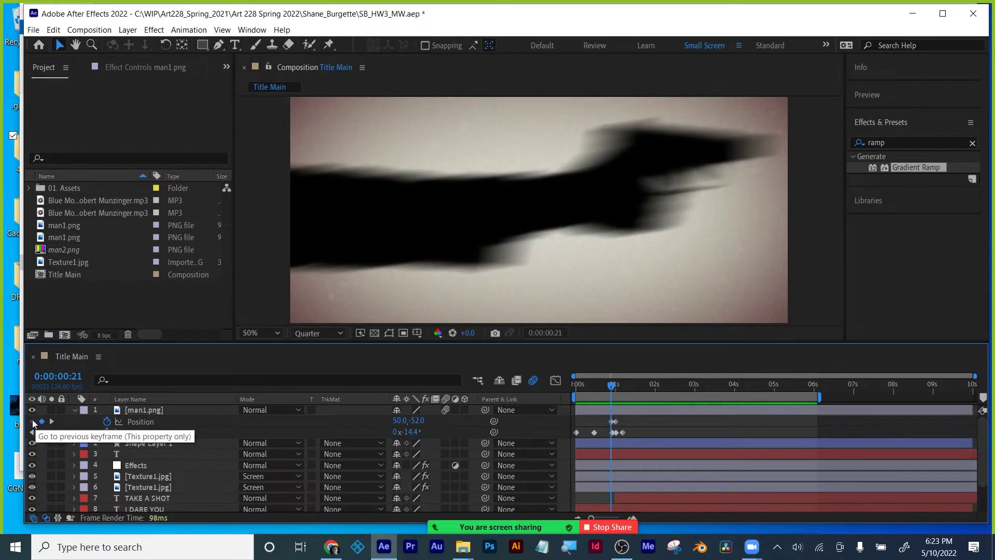
{"action": "left_click", "coordinate": [608, 384]}
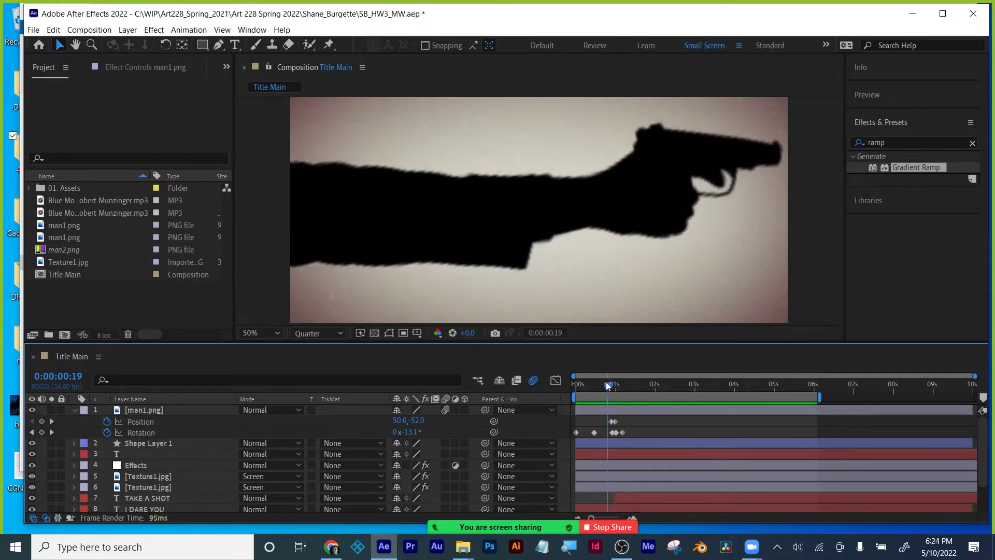
{"action": "left_click_drag", "start_coordinate": [607, 385], "coordinate": [609, 384]}
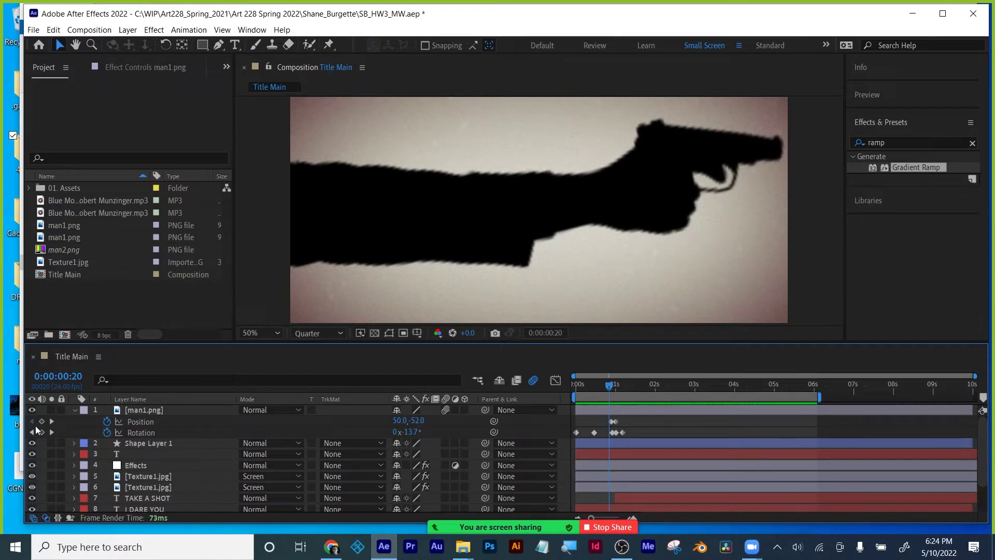
{"action": "left_click", "coordinate": [50, 421]}
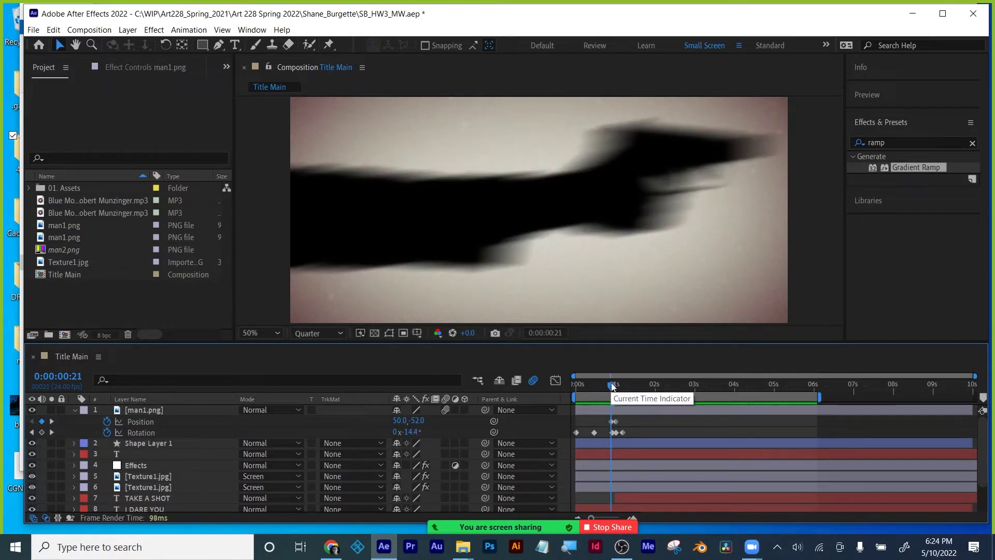
{"action": "left_click_drag", "start_coordinate": [612, 386], "coordinate": [610, 387]}
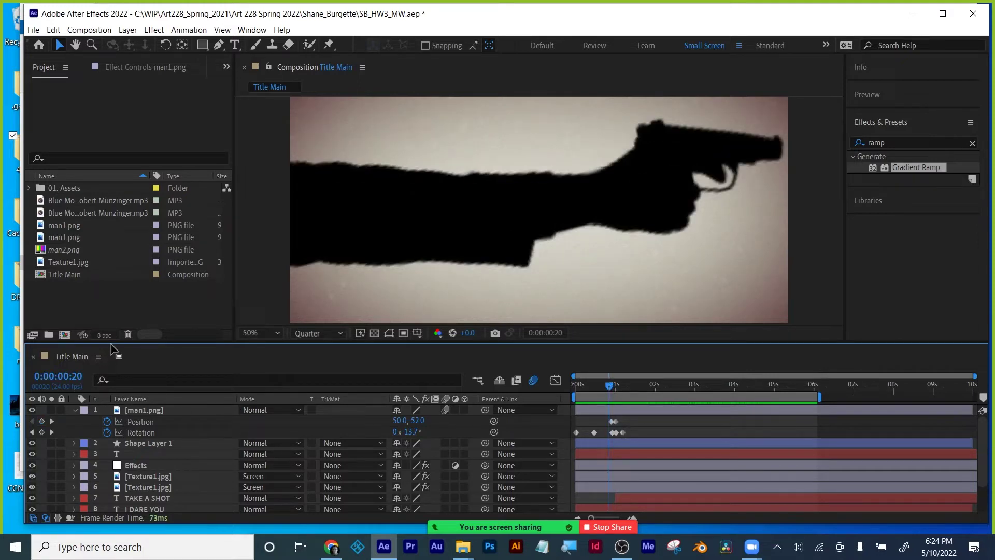
Search the effects and presets for "flash" and select the Flash text preset under Lights and Optical.
{"action": "left_click", "coordinate": [880, 142]}
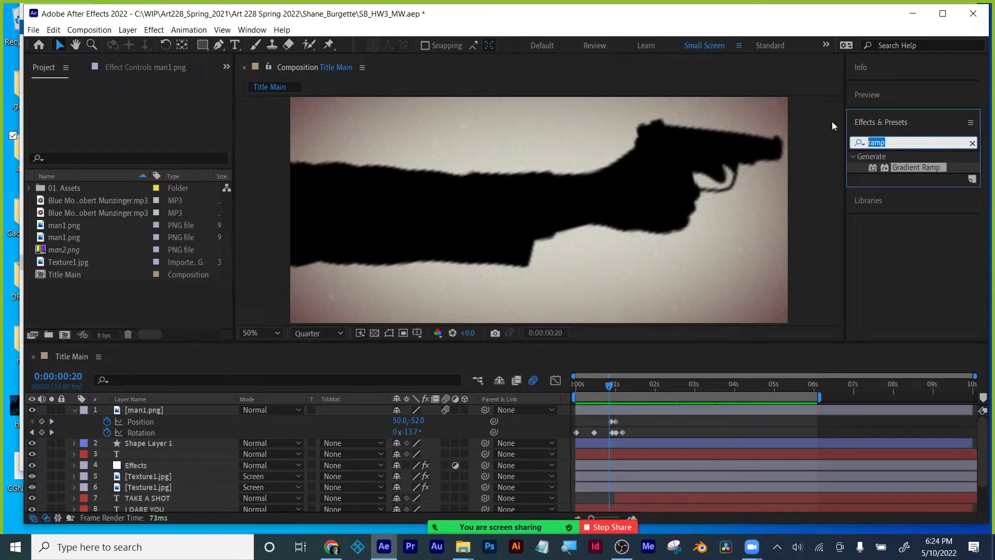
{"action": "key", "text": "BackSpace"}
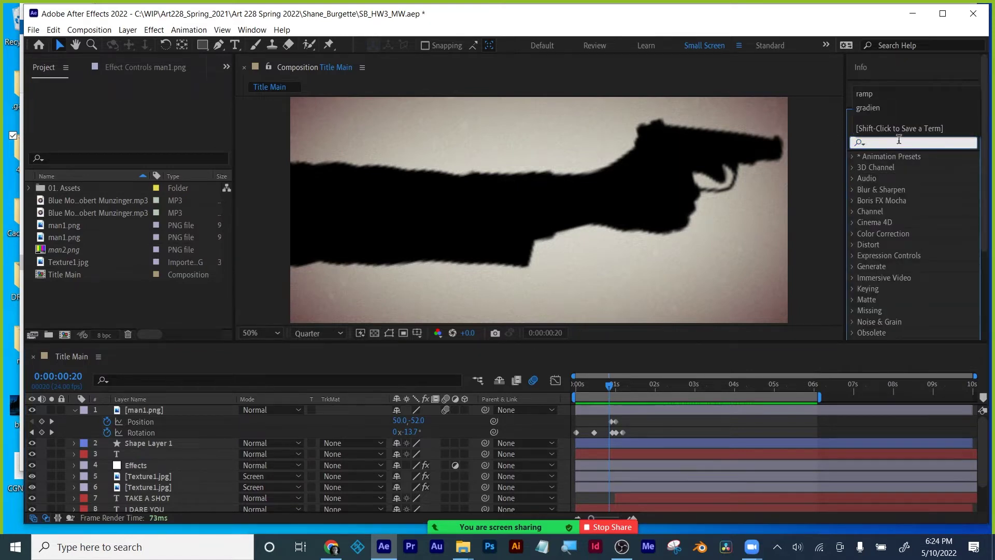
{"action": "type", "text": "flash"}
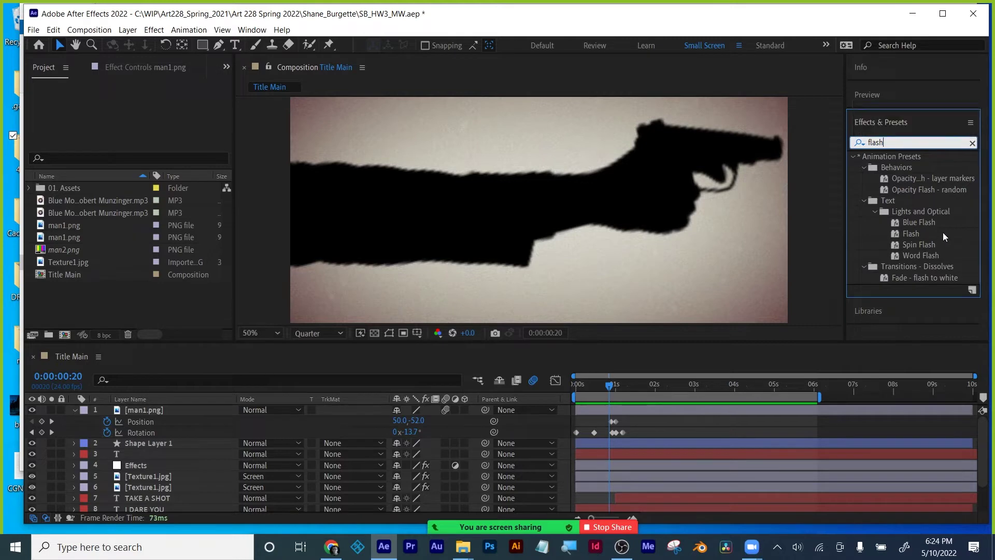
{"action": "left_click", "coordinate": [917, 233]}
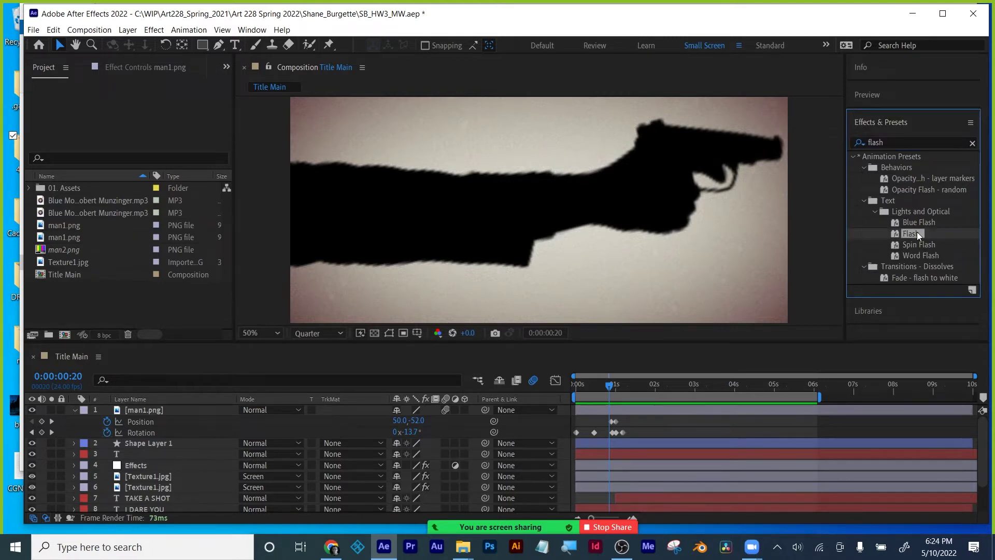
{"action": "left_click", "coordinate": [128, 30]}
{"action": "left_click", "coordinate": [129, 31]}
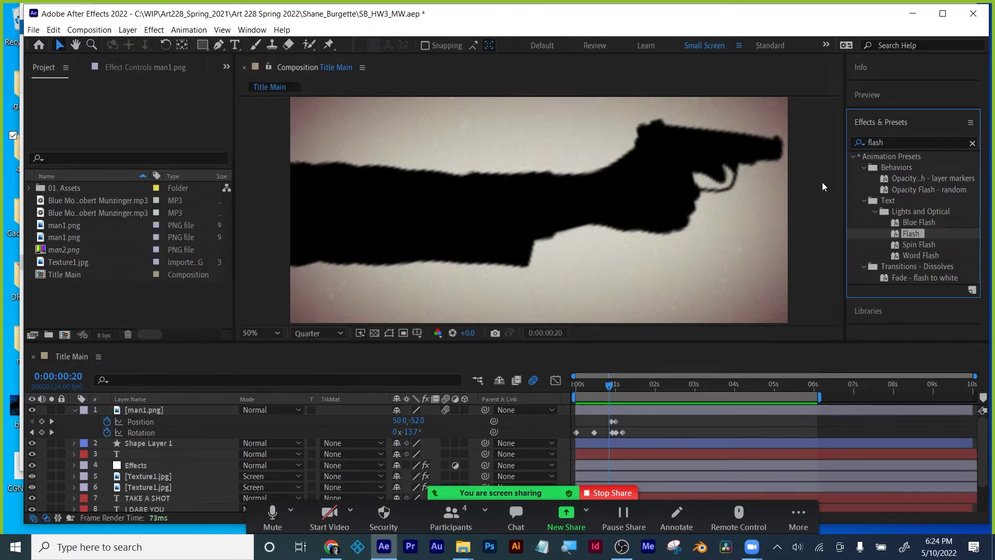
Create a black 1920 × 1080 px solid layer above man1.png in the Title Main composition.
{"action": "left_click", "coordinate": [128, 30]}
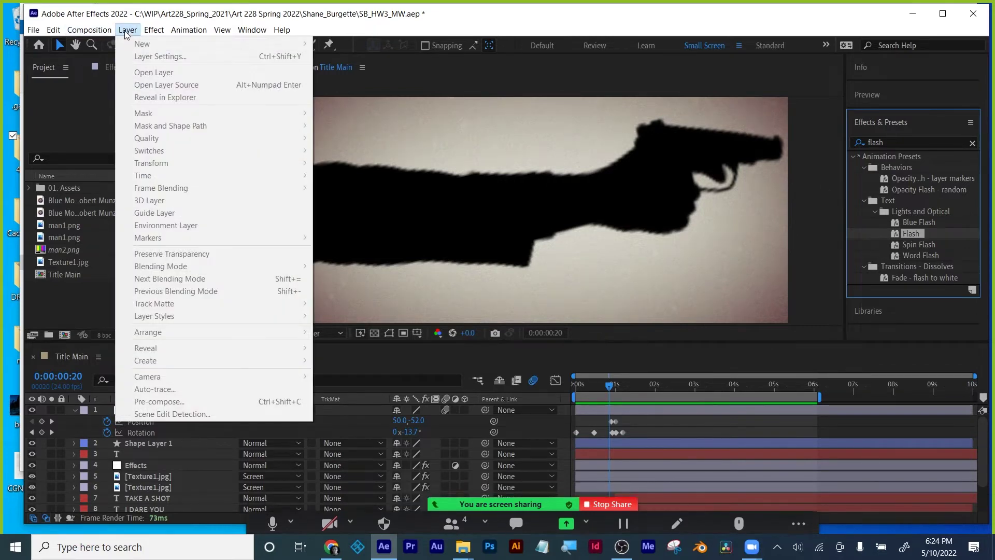
{"action": "left_click", "coordinate": [120, 28]}
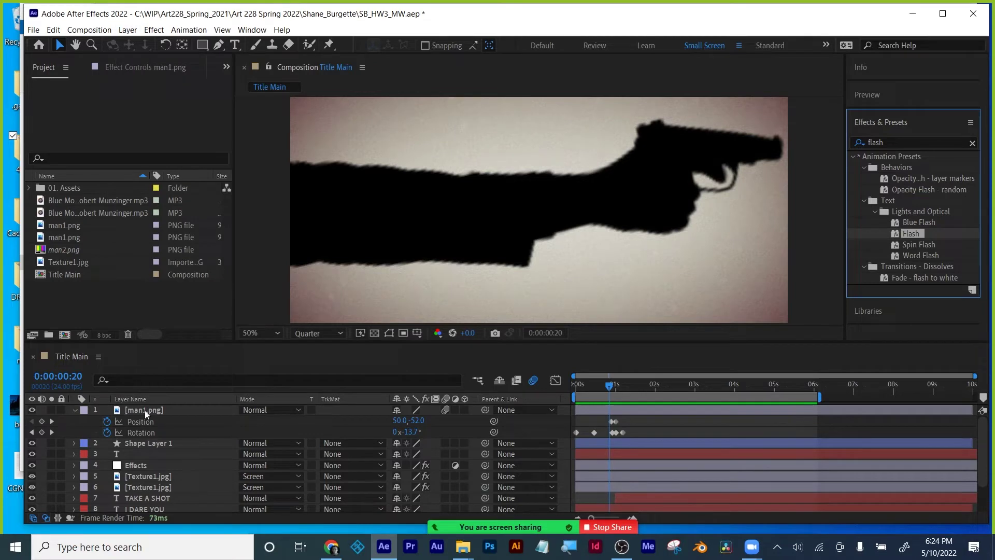
{"action": "left_click", "coordinate": [128, 30]}
{"action": "mouse_move", "coordinate": [133, 45]}
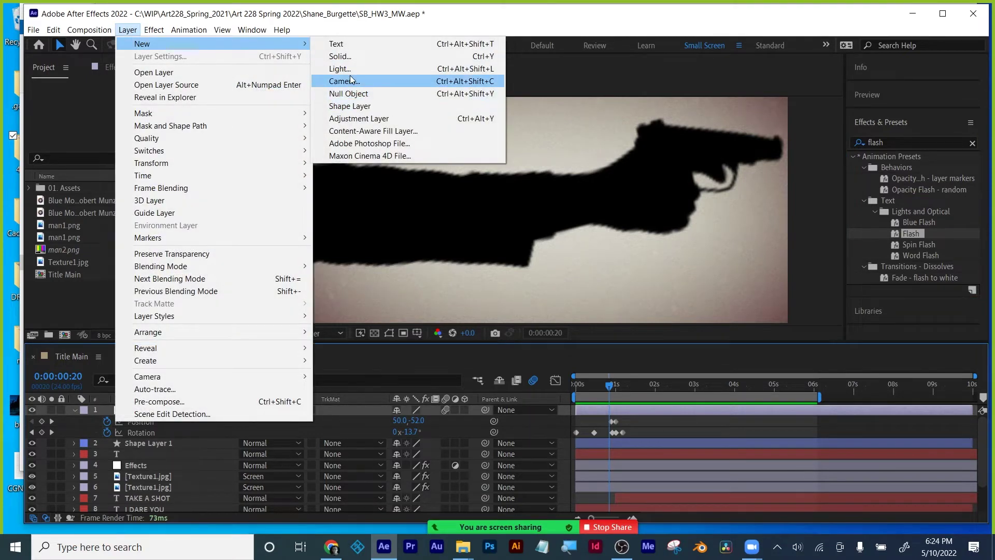
{"action": "left_click", "coordinate": [353, 57]}
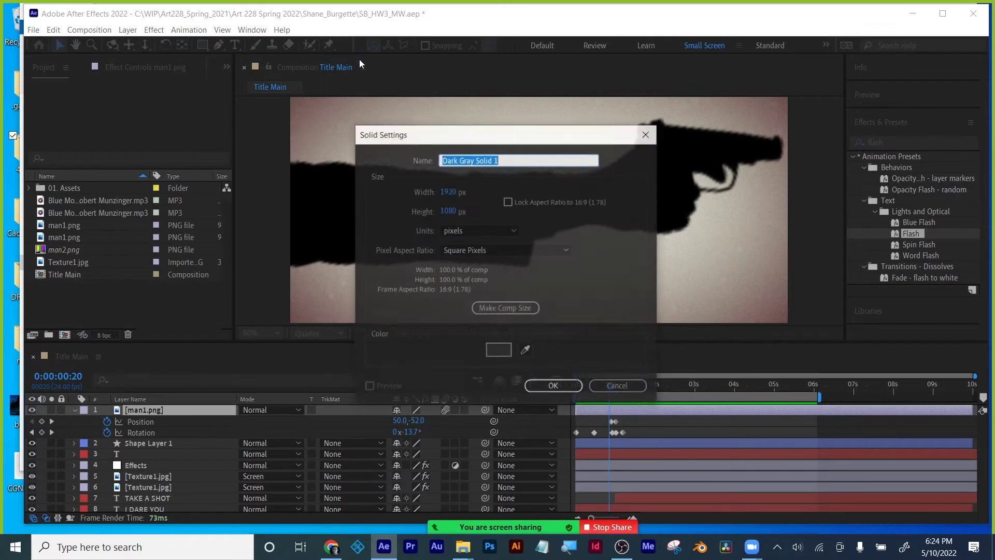
{"action": "left_click", "coordinate": [496, 351]}
{"action": "left_click_drag", "start_coordinate": [477, 281], "coordinate": [338, 369]}
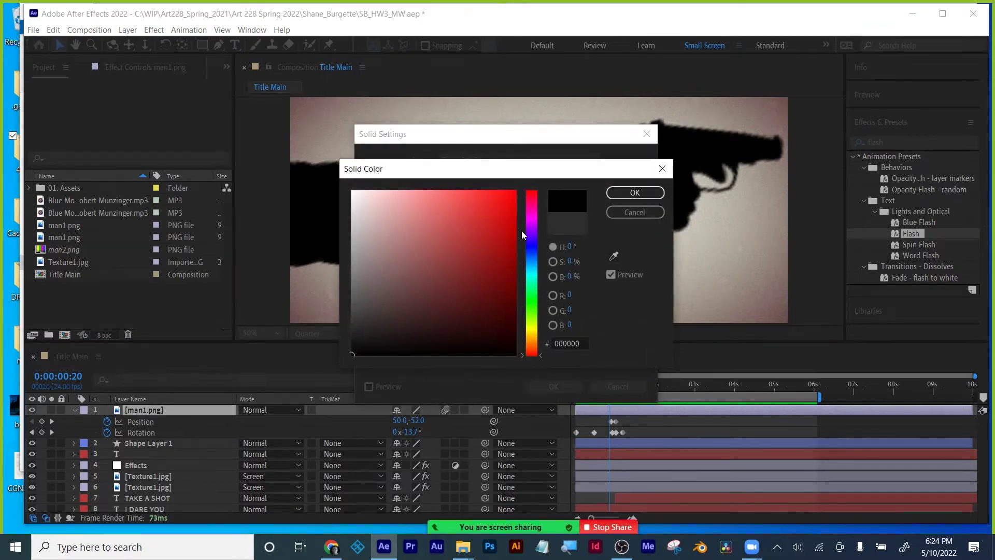
{"action": "left_click", "coordinate": [636, 193]}
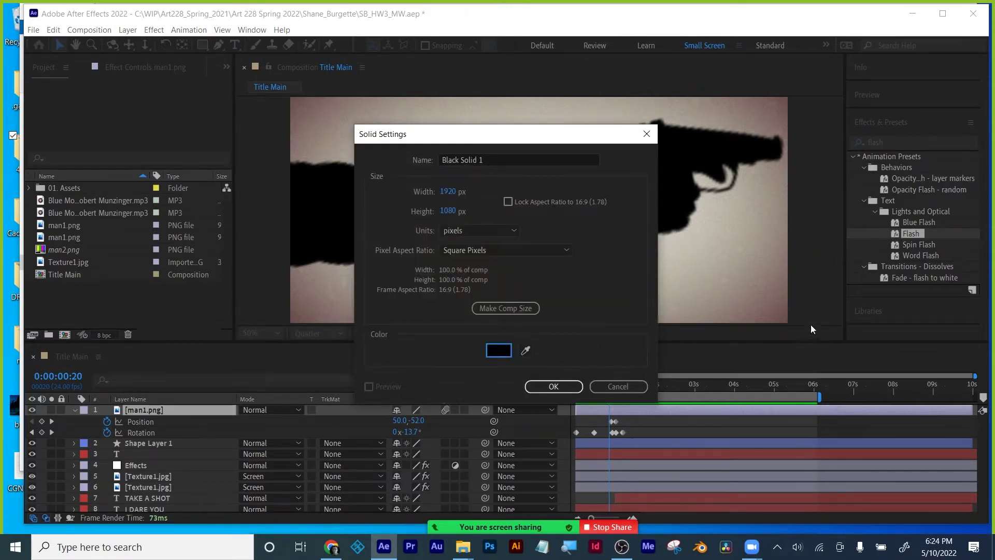
{"action": "left_click", "coordinate": [541, 389]}
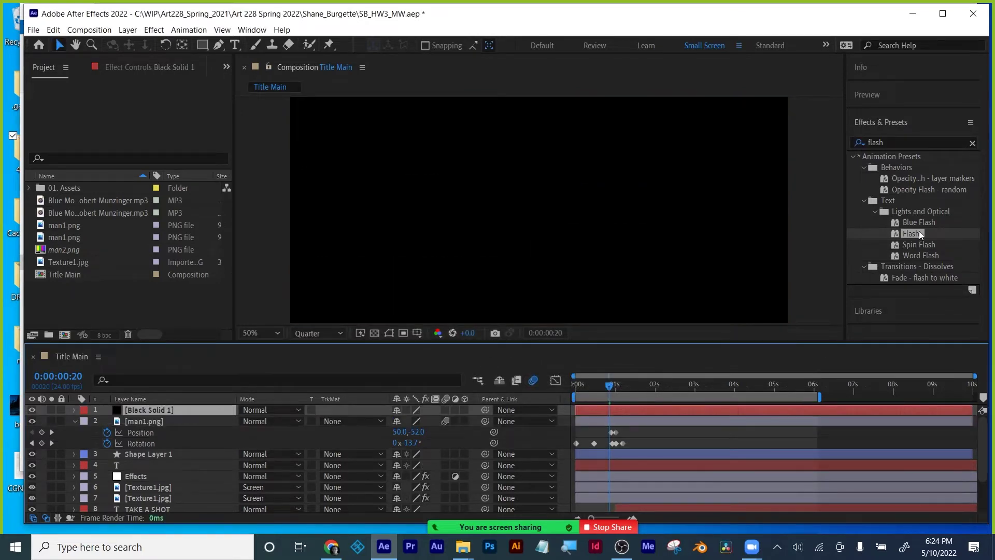
Try to apply the Flash preset to the black solid, clear the effects search and browse the Generate effects for an alternative.
{"action": "left_click_drag", "start_coordinate": [915, 233], "coordinate": [750, 408]}
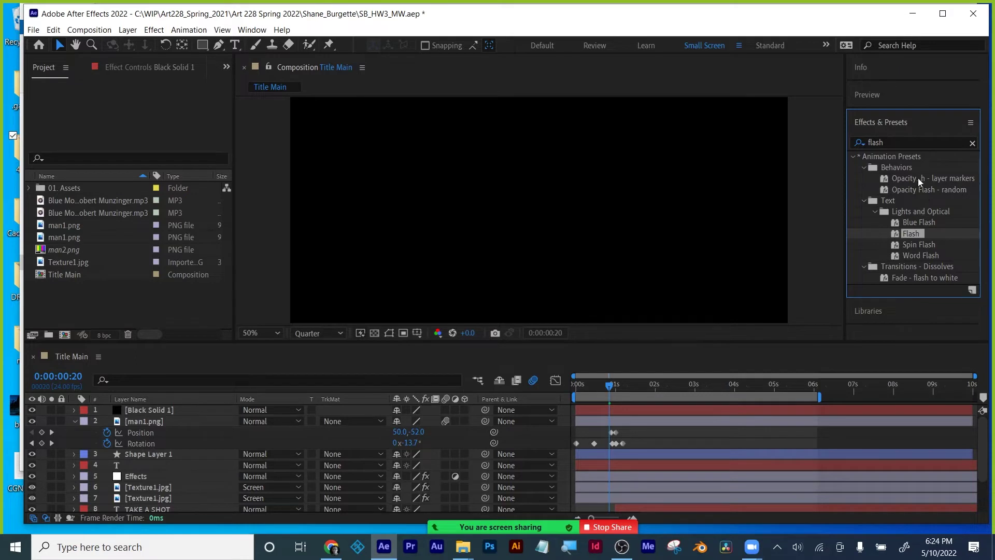
{"action": "left_click", "coordinate": [892, 141]}
{"action": "key", "text": "BackSpace"}
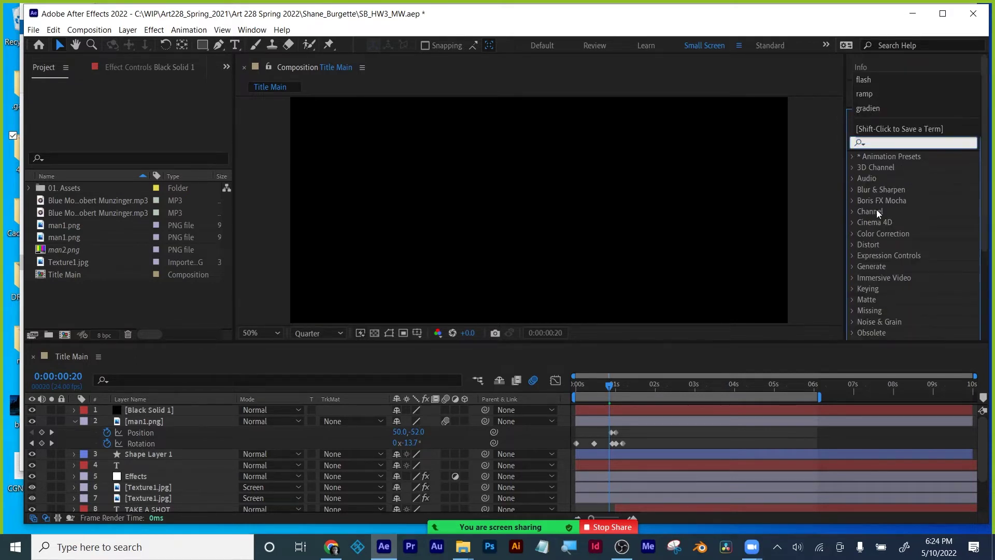
{"action": "key", "text": "Escape"}
{"action": "left_click", "coordinate": [852, 268]}
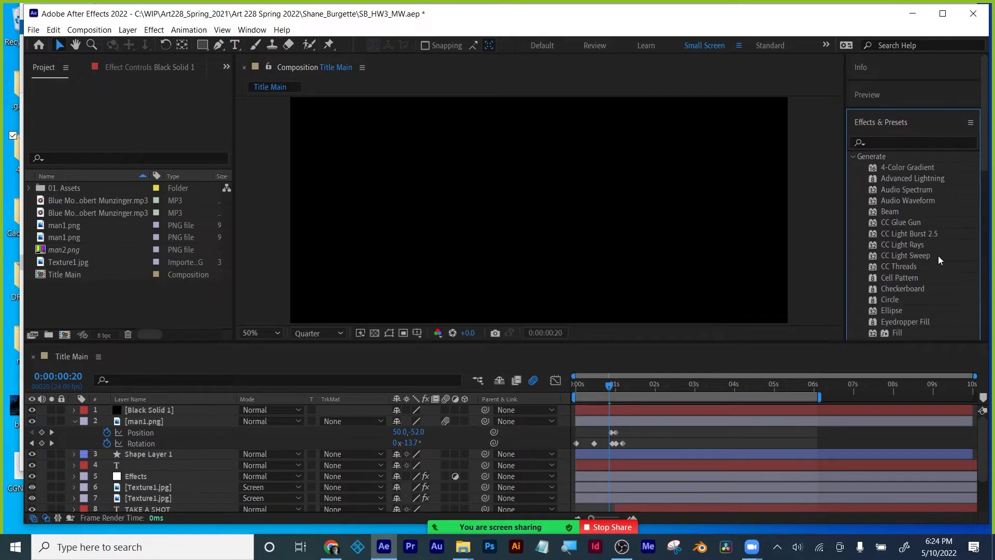
{"action": "scroll", "coordinate": [917, 263], "scroll_direction": "down", "scroll_amount": 5}
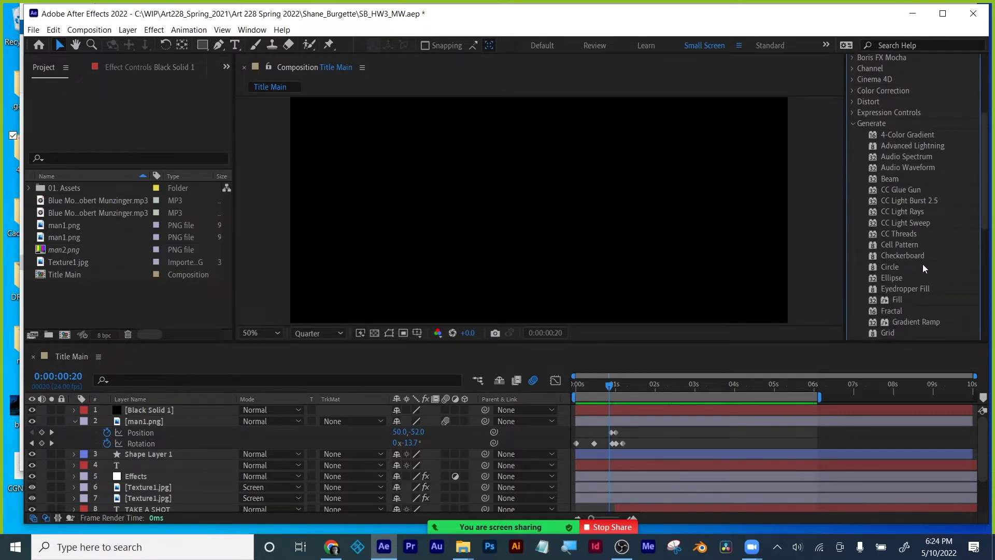
{"action": "scroll", "coordinate": [922, 263], "scroll_direction": "down", "scroll_amount": 4}
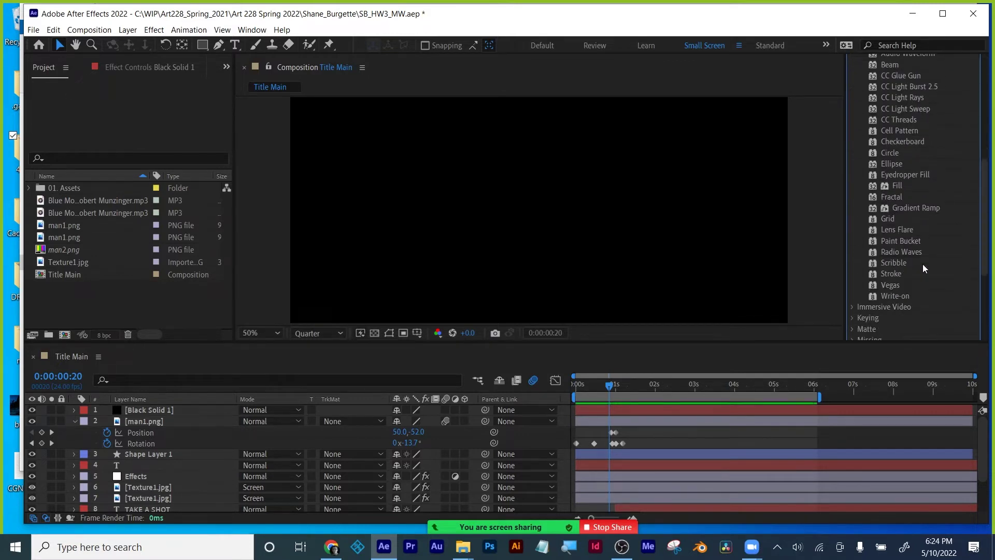
{"action": "scroll", "coordinate": [923, 265], "scroll_direction": "up", "scroll_amount": 5}
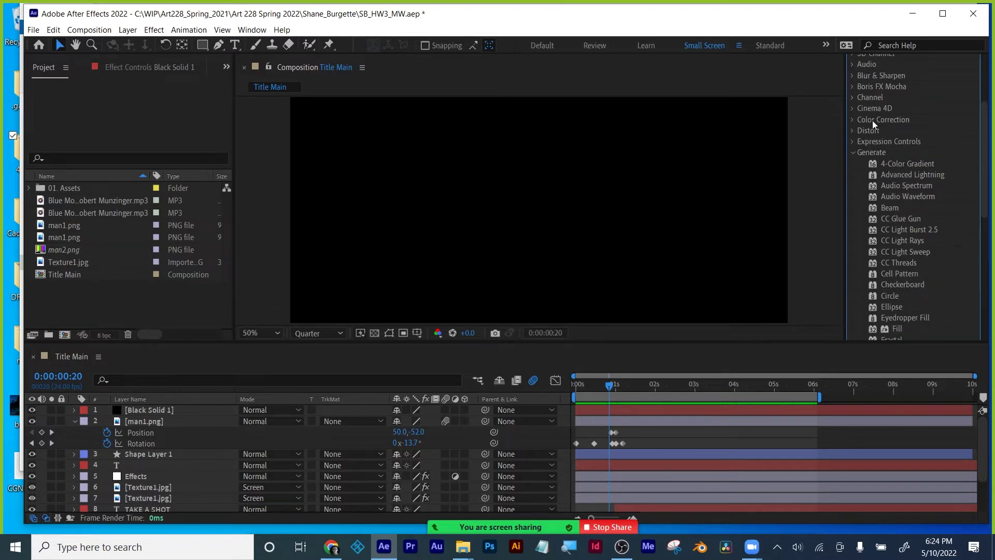
{"action": "scroll", "coordinate": [892, 138], "scroll_direction": "up", "scroll_amount": 4}
Search the effects for "stro" and apply the Strobe Light effect to the black solid.
{"action": "left_click", "coordinate": [880, 140]}
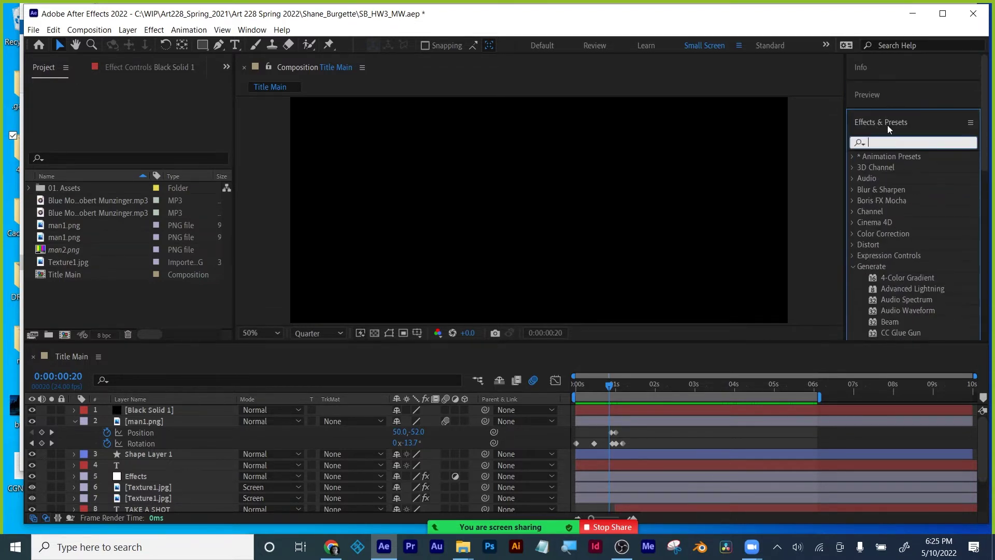
{"action": "type", "text": "strone"}
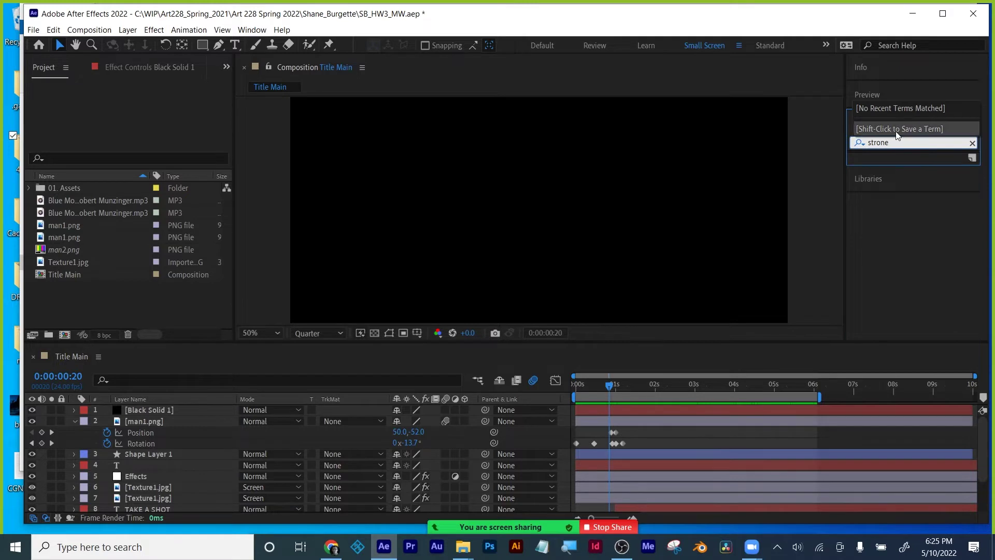
{"action": "key", "text": "BackSpace"}
{"action": "key", "text": "BackSpace"}
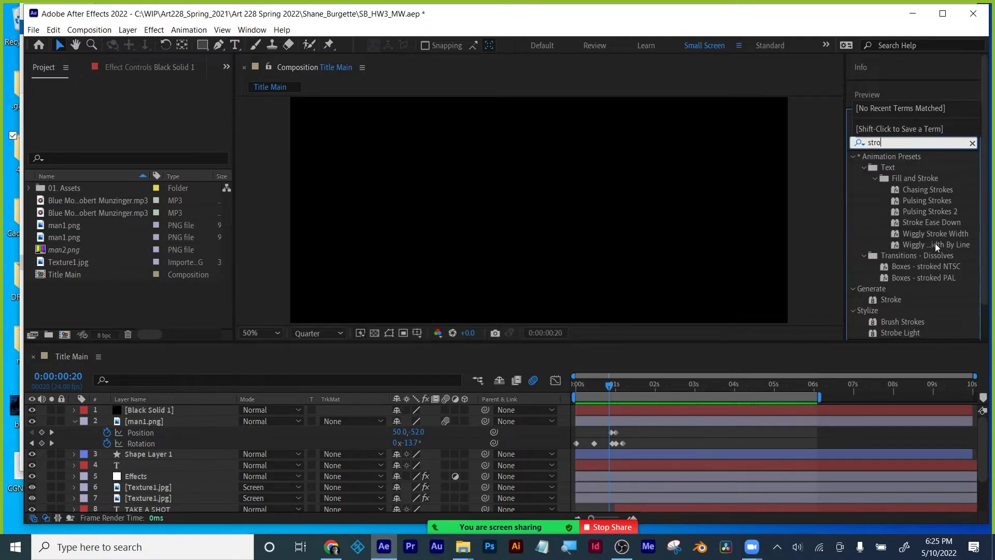
{"action": "scroll", "coordinate": [924, 304], "scroll_direction": "down", "scroll_amount": 1}
{"action": "left_click_drag", "start_coordinate": [901, 304], "coordinate": [650, 415]}
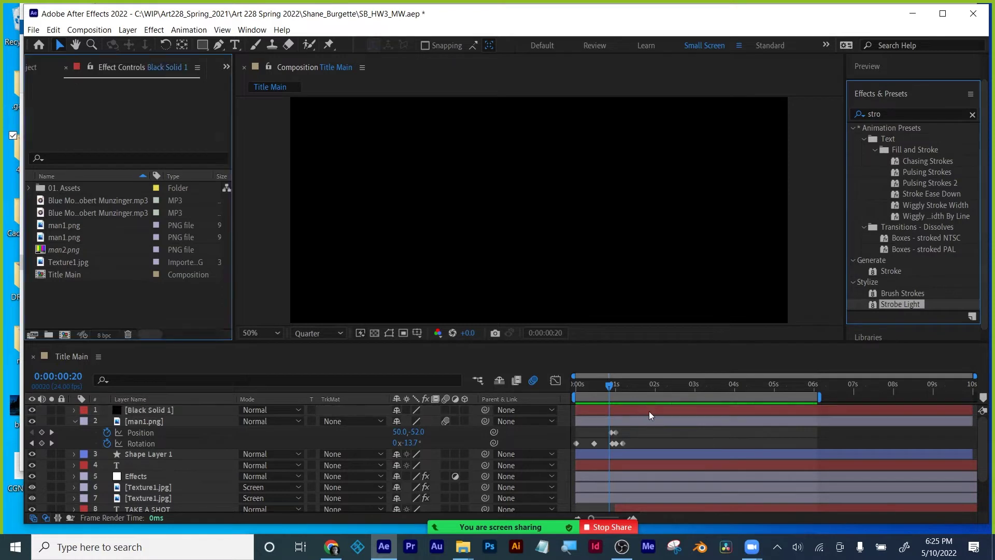
Preview the Strobe Light effect in the composition and return the playhead to 0:00:00:20.
{"action": "mouse_move", "coordinate": [609, 388]}
{"action": "left_mouse_down"}
{"action": "mouse_move", "coordinate": [631, 390]}
{"action": "mouse_move", "coordinate": [609, 389]}
{"action": "left_mouse_up"}
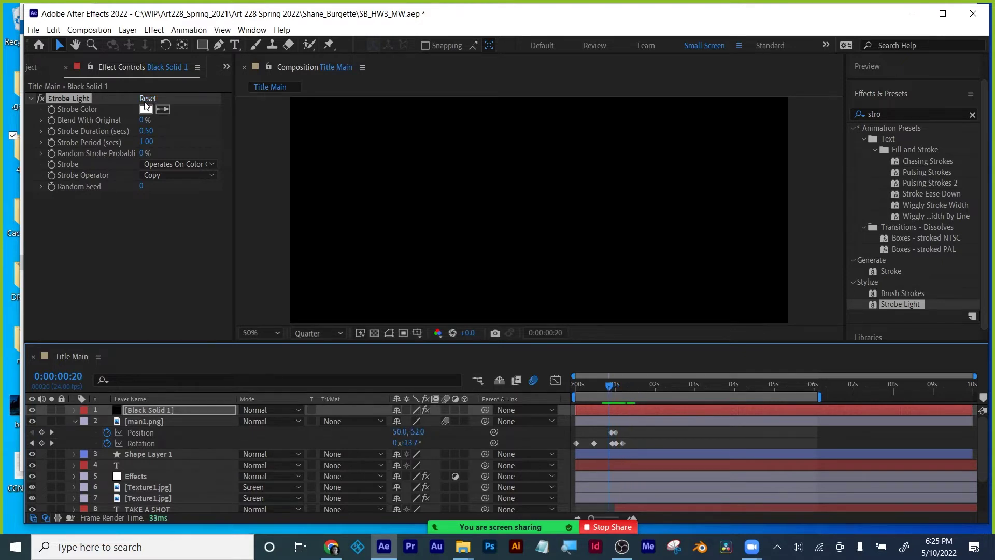
{"action": "key", "text": "space"}
{"action": "key", "text": "space"}
{"action": "left_click_drag", "start_coordinate": [654, 386], "coordinate": [613, 389]}
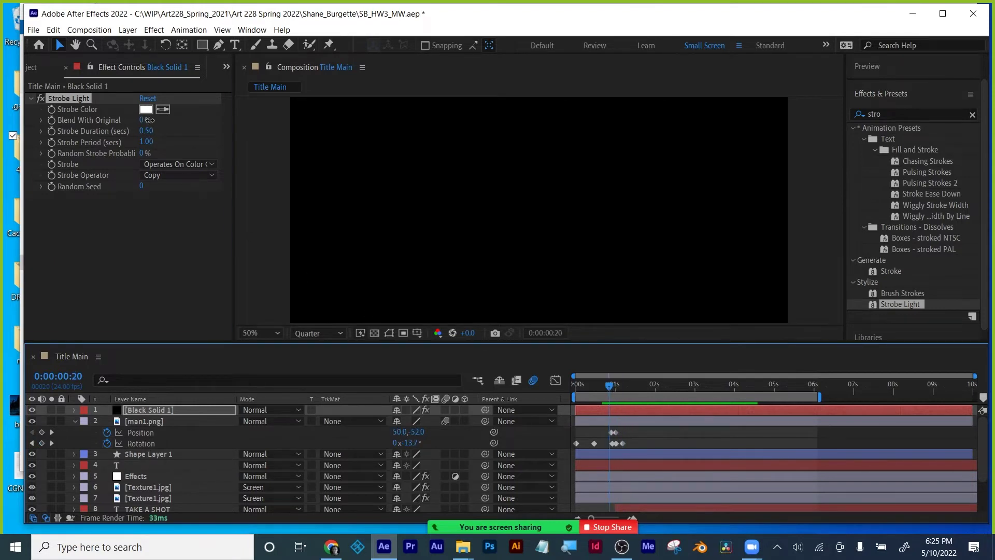
Set the strobe's Blend With Original to 100%, its duration to 0.25 seconds and its period to 0.5 seconds.
{"action": "mouse_move", "coordinate": [142, 119]}
{"action": "left_mouse_down"}
{"action": "mouse_move", "coordinate": [210, 121]}
{"action": "mouse_move", "coordinate": [156, 120]}
{"action": "left_mouse_up"}
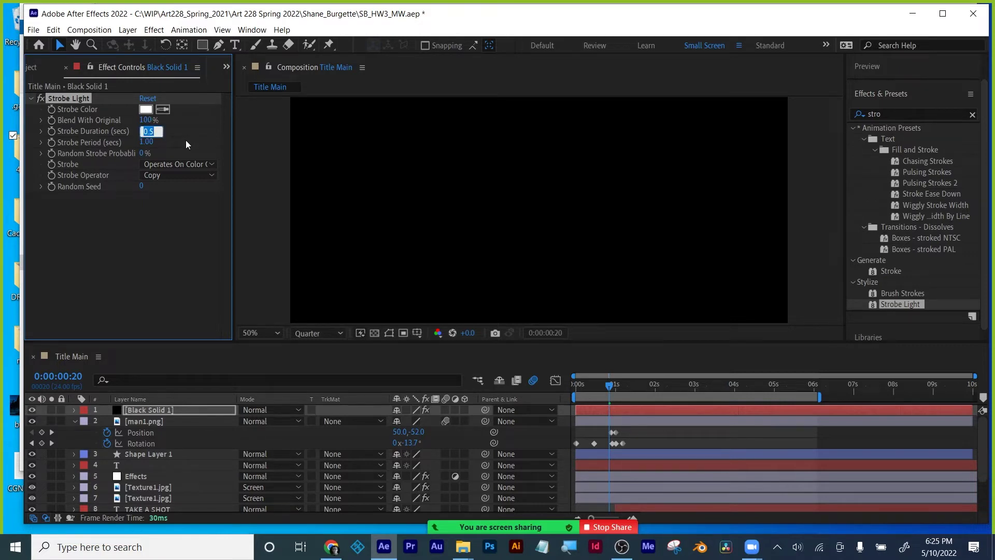
{"action": "type", "text": "0.25"}
{"action": "key", "text": "Return"}
{"action": "left_click", "coordinate": [147, 142]}
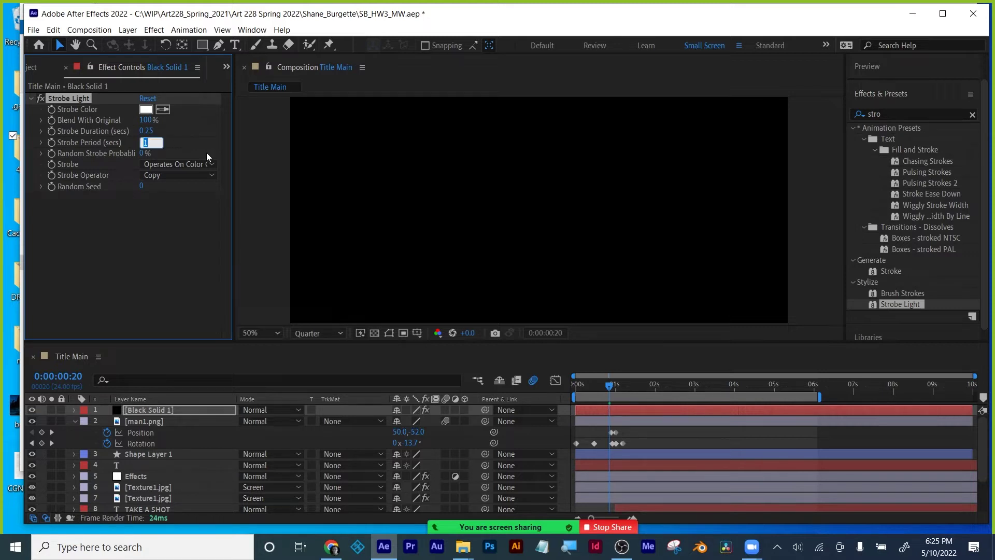
{"action": "type", "text": "0.5"}
{"action": "key", "text": "Return"}
Set the black solid's blending mode to Screen and check the animation up to 0:00:00:21.
{"action": "left_click", "coordinate": [611, 388]}
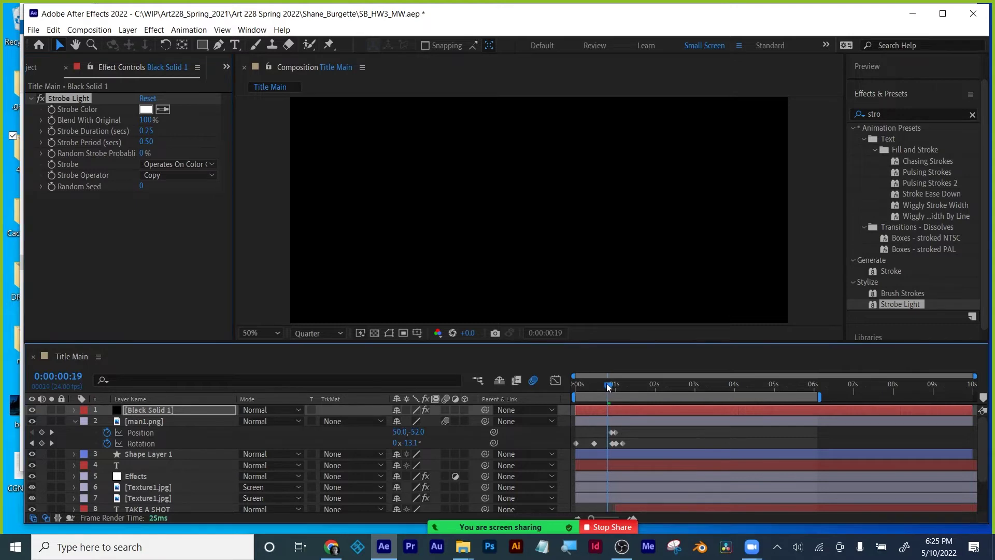
{"action": "left_click", "coordinate": [263, 408]}
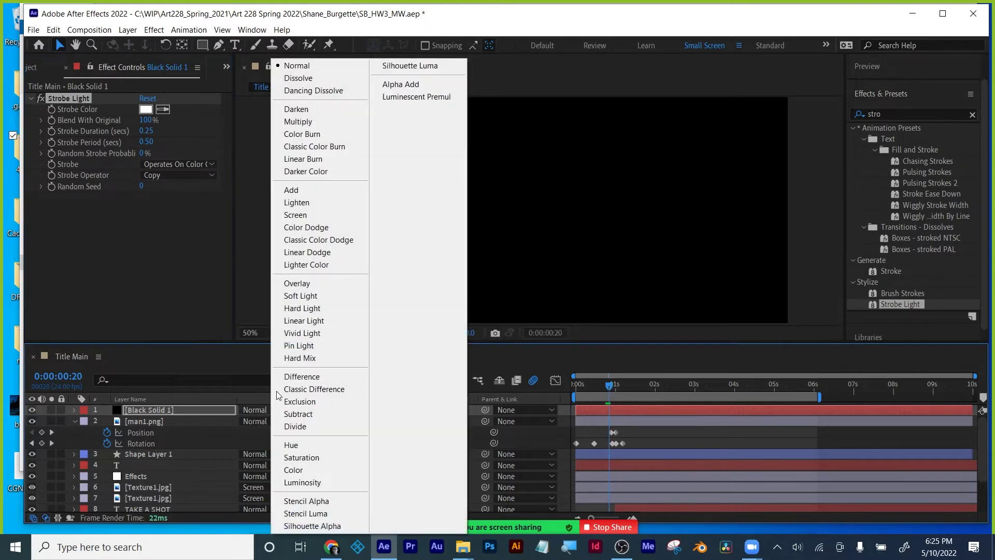
{"action": "left_click", "coordinate": [301, 228]}
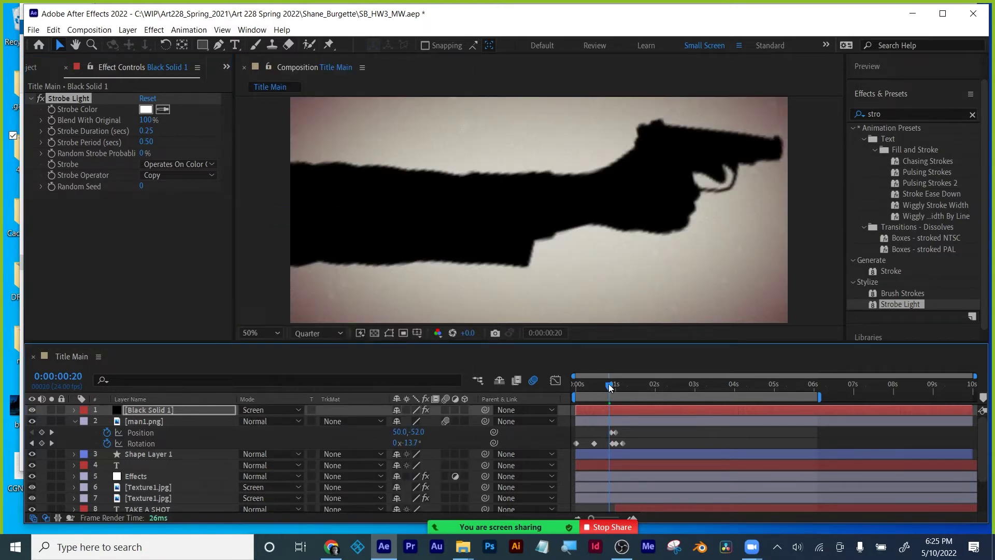
{"action": "mouse_move", "coordinate": [610, 388]}
{"action": "left_mouse_down"}
{"action": "mouse_move", "coordinate": [628, 390]}
{"action": "mouse_move", "coordinate": [613, 389]}
{"action": "left_mouse_up"}
{"action": "left_click", "coordinate": [609, 388]}
Remove the Strobe Light effect from the black solid and return its blending mode to Normal.
{"action": "left_click", "coordinate": [63, 100]}
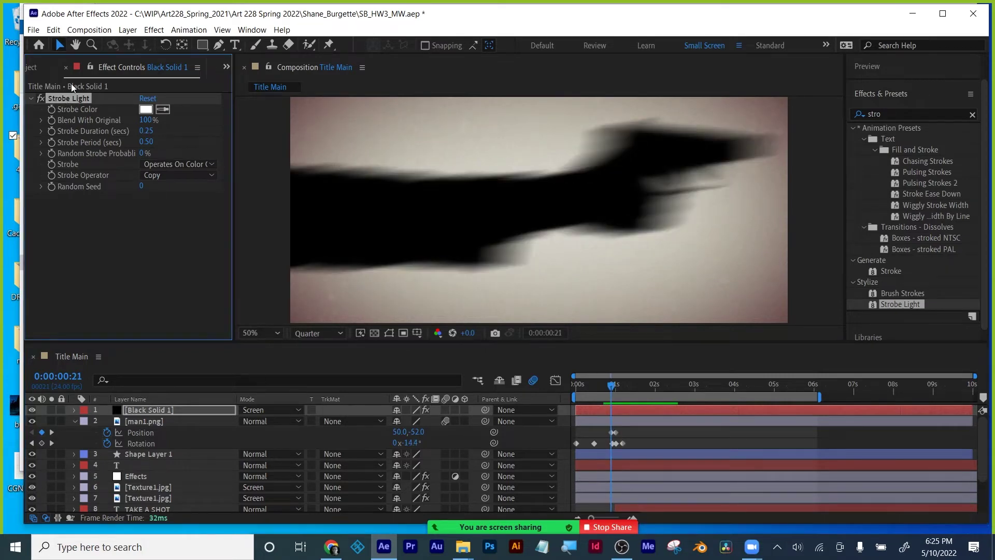
{"action": "key", "text": "Delete"}
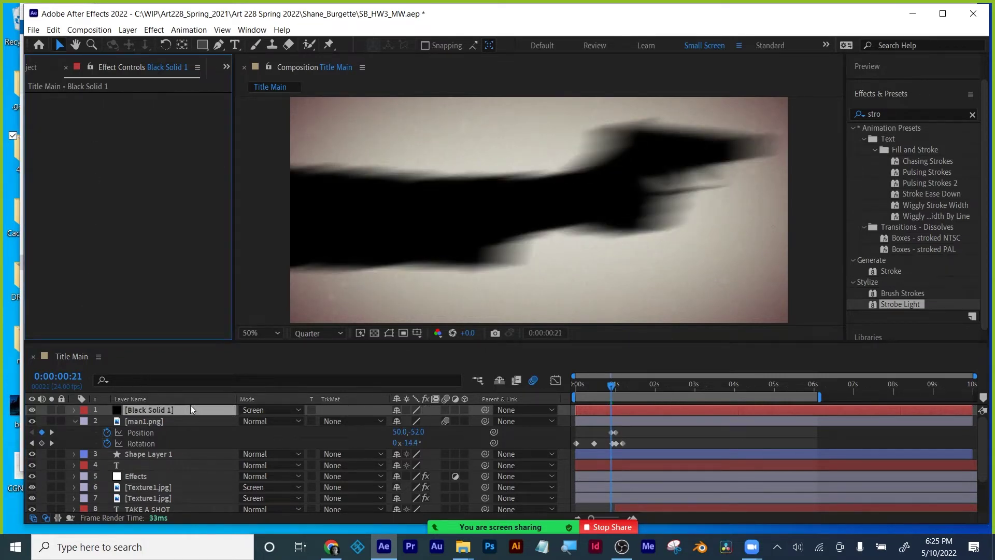
{"action": "left_click", "coordinate": [270, 410]}
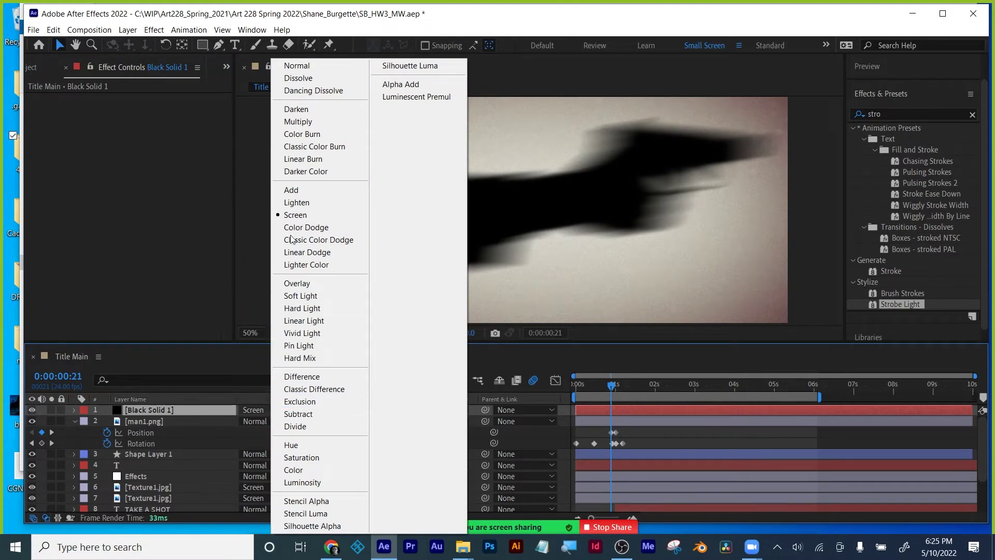
{"action": "left_click", "coordinate": [289, 66]}
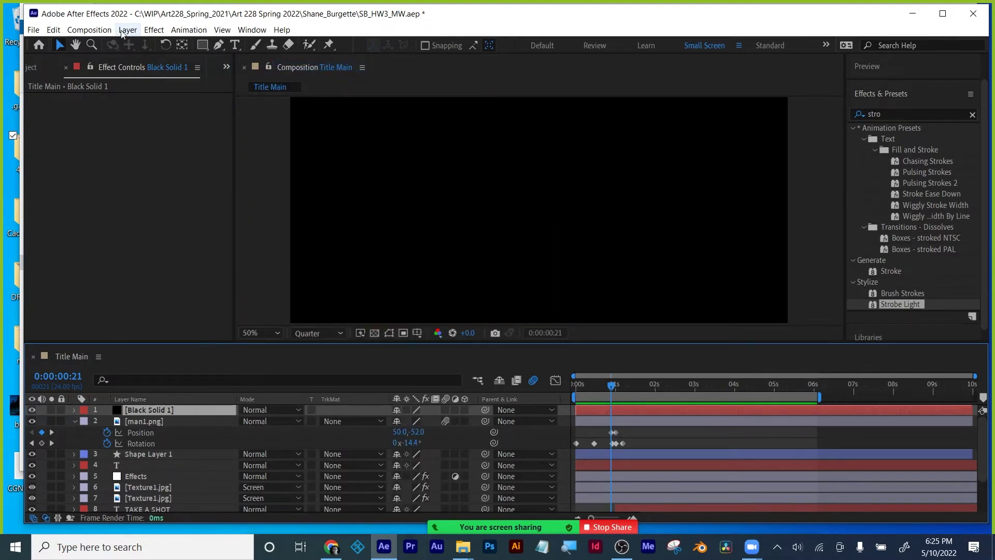
Change the black solid's color to white in its solid settings.
{"action": "left_click", "coordinate": [128, 29]}
{"action": "mouse_move", "coordinate": [133, 46]}
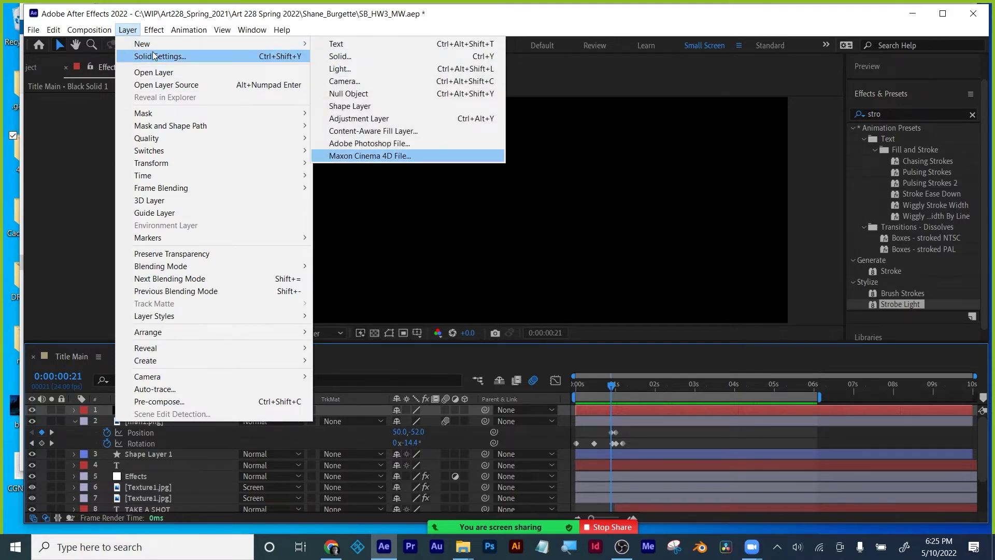
{"action": "left_click", "coordinate": [207, 56]}
{"action": "left_click", "coordinate": [498, 334]}
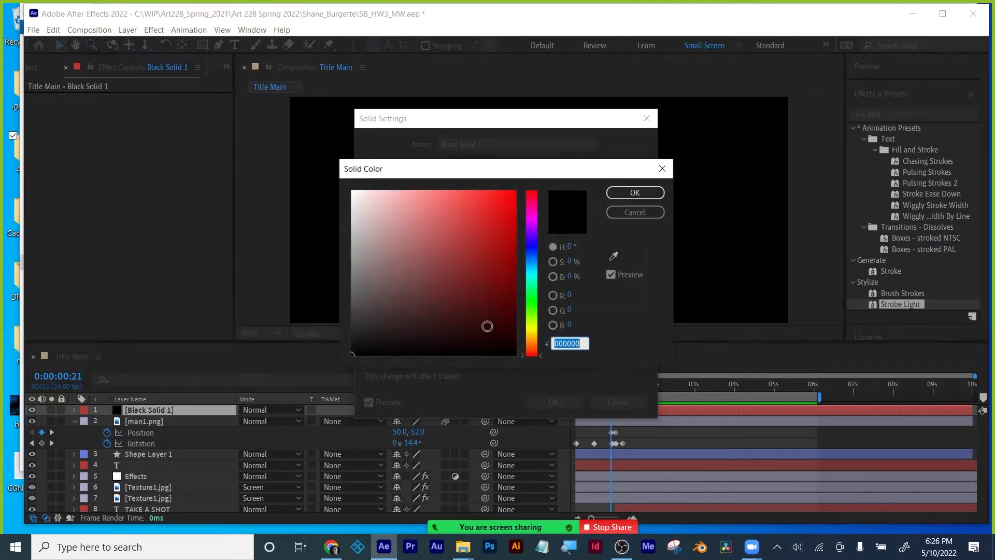
{"action": "left_click_drag", "start_coordinate": [365, 197], "coordinate": [352, 190]}
{"action": "left_click", "coordinate": [635, 192]}
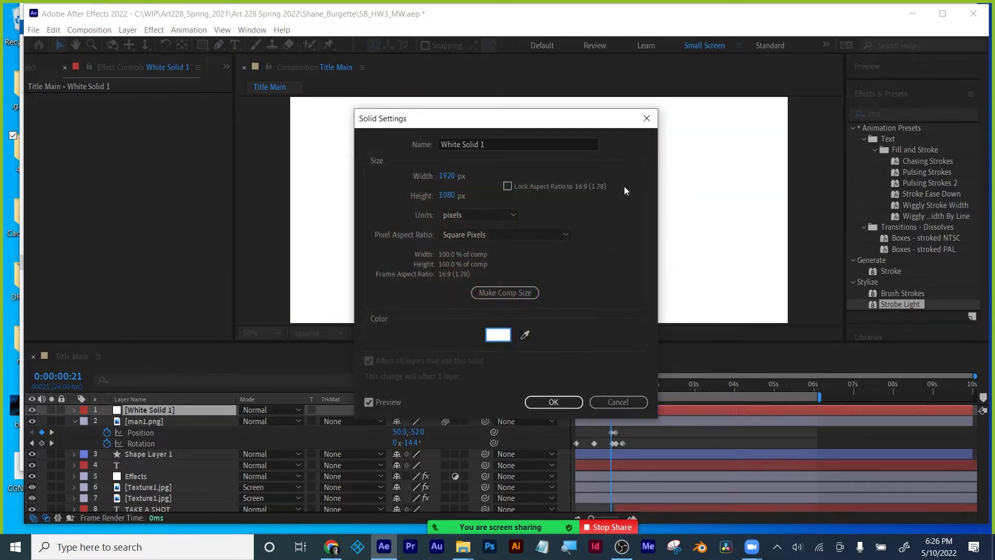
{"action": "left_click", "coordinate": [553, 402]}
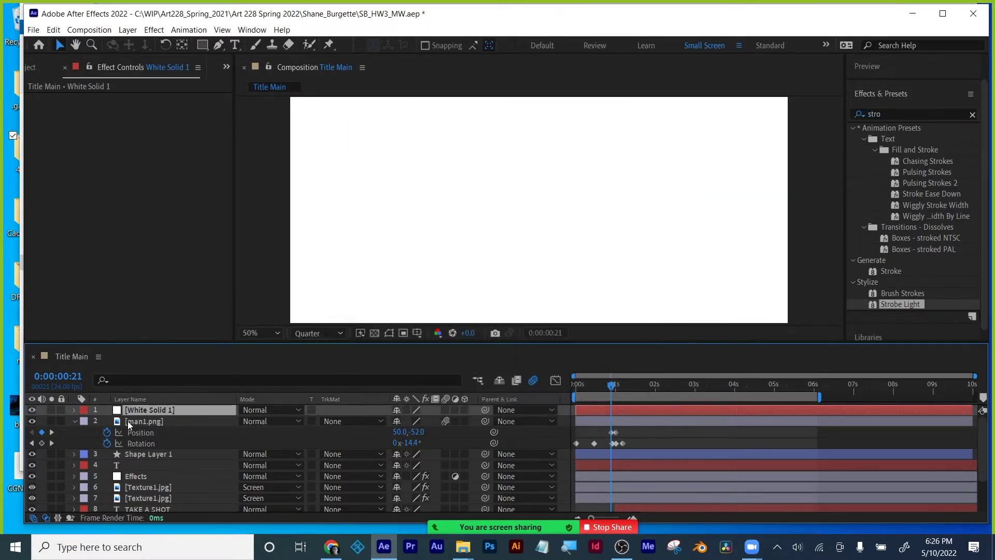
Compare the frame with and without the white solid, and add a 100% Opacity keyframe to it at 0:00:00:21.
{"action": "left_click", "coordinate": [32, 410]}
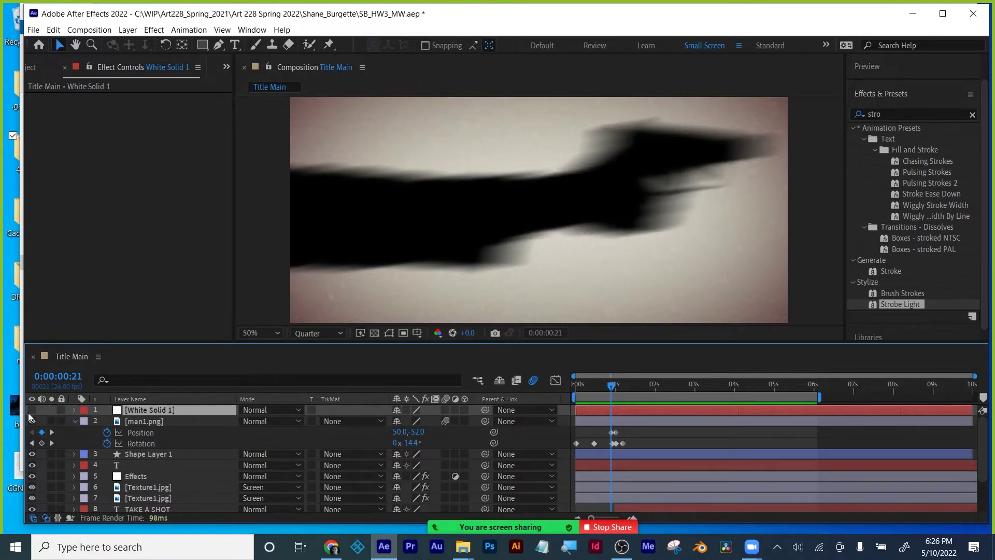
{"action": "left_click", "coordinate": [31, 410]}
{"action": "key", "text": "t"}
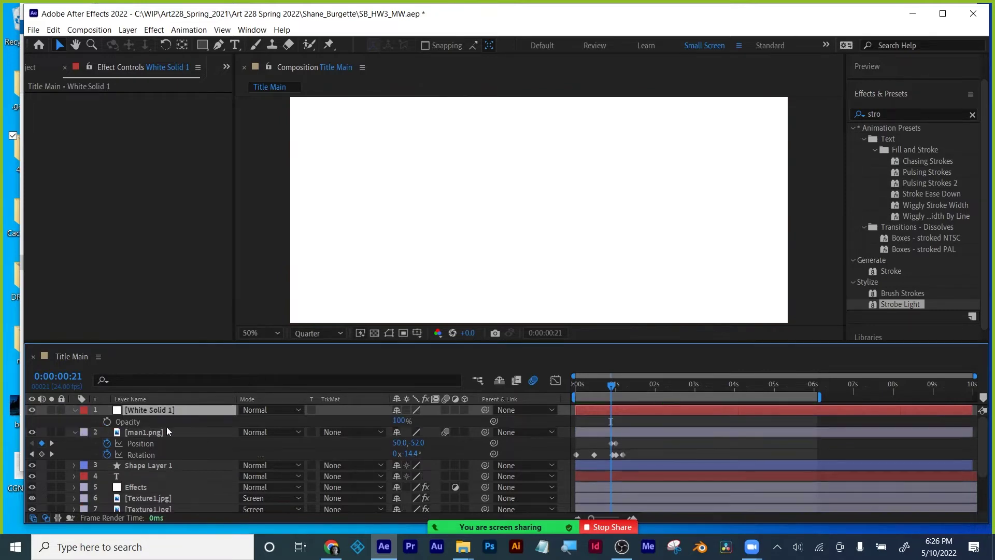
{"action": "left_click", "coordinate": [107, 421]}
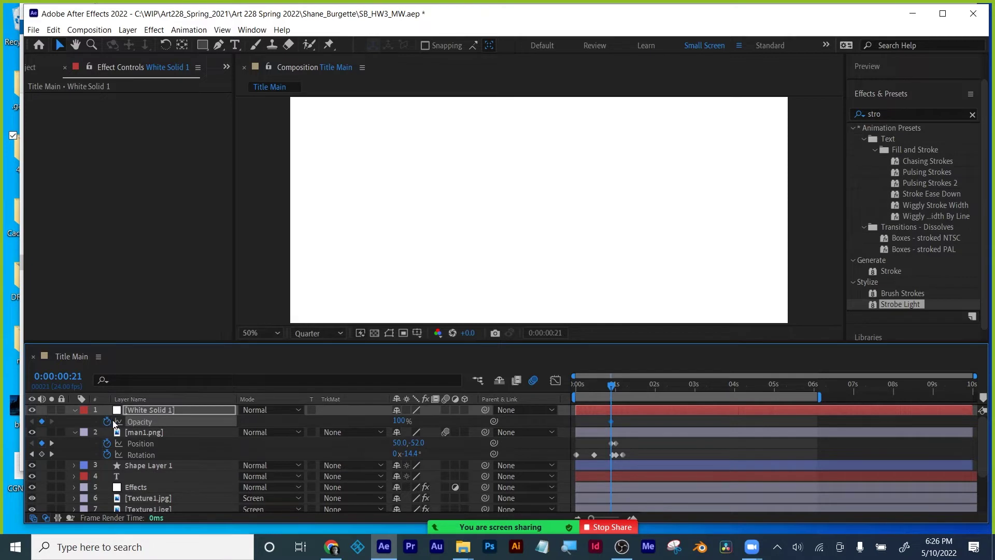
Keyframe the white solid's Opacity at 0% on 0:00:00:20, 100% on 0:00:00:23 and 0% on 0:00:01:00.
{"action": "key", "text": "Page_Up"}
{"action": "left_click_drag", "start_coordinate": [397, 423], "coordinate": [290, 450]}
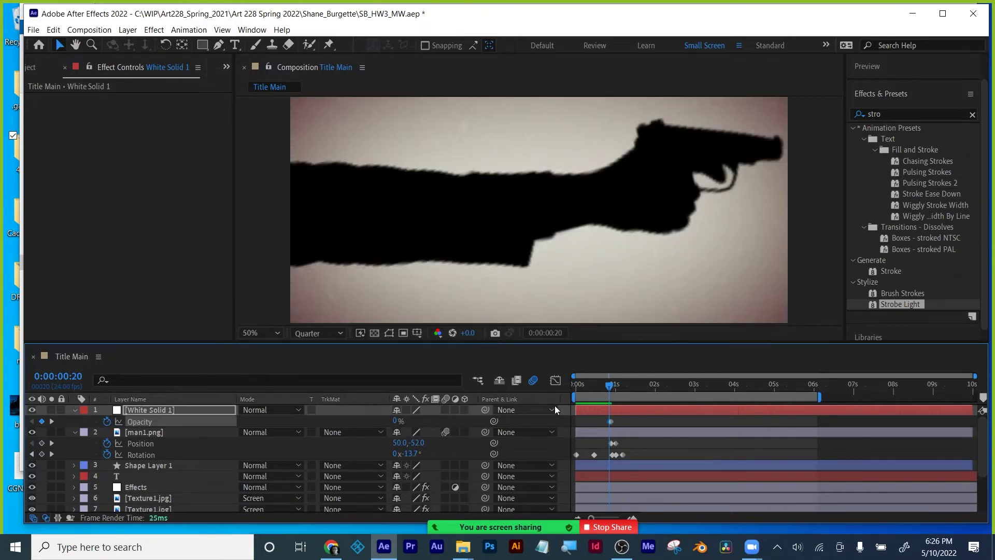
{"action": "left_click_drag", "start_coordinate": [610, 387], "coordinate": [614, 387]}
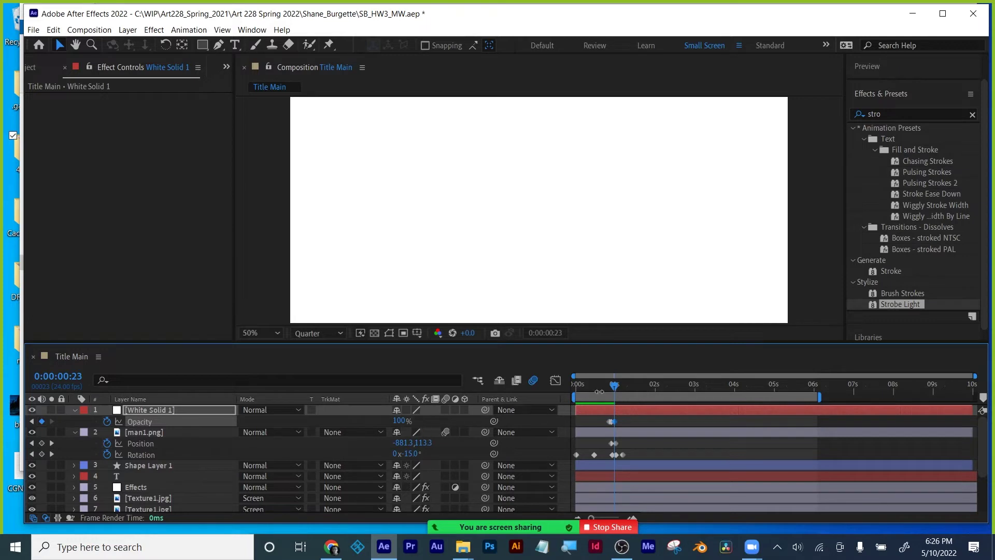
{"action": "left_click_drag", "start_coordinate": [618, 387], "coordinate": [619, 387]}
{"action": "left_click", "coordinate": [399, 420]}
{"action": "type", "text": "0"}
{"action": "key", "text": "Return"}
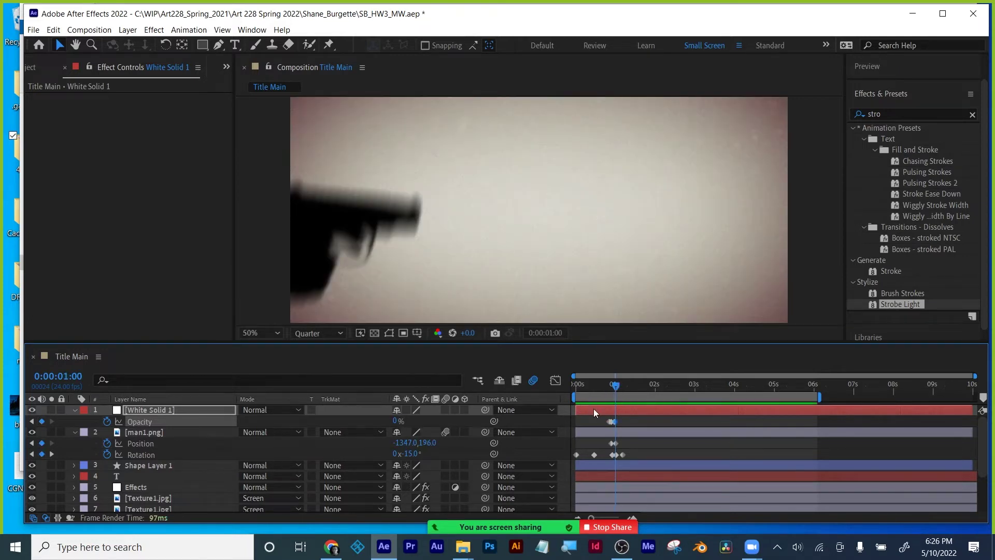
Set the white solid's blending mode to Add and move it below the man1.png layer.
{"action": "left_click", "coordinate": [267, 406]}
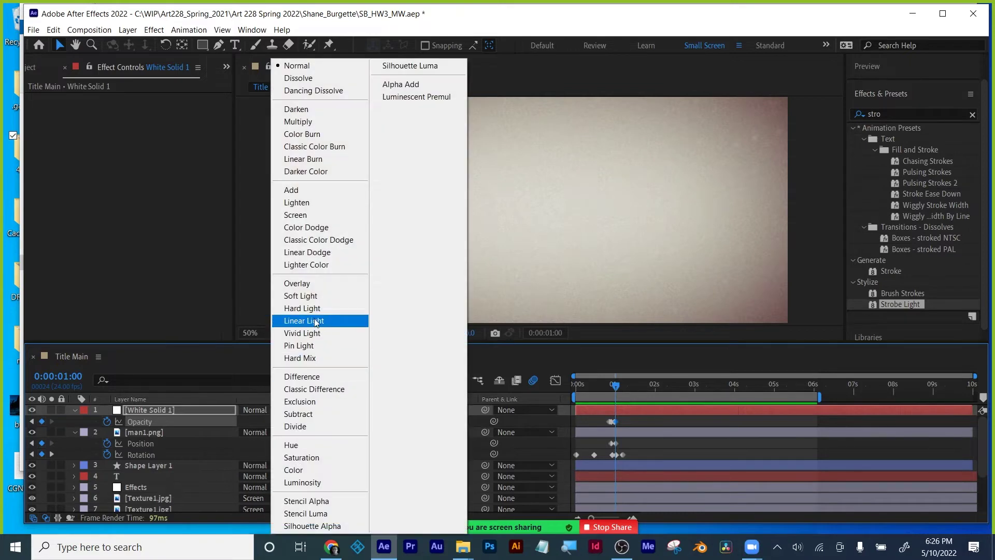
{"action": "left_click", "coordinate": [291, 190]}
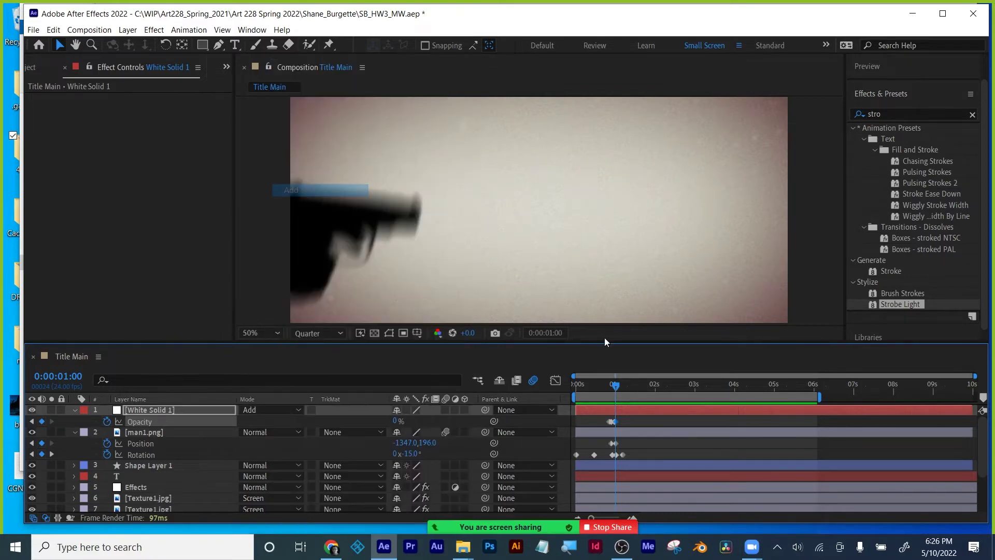
{"action": "left_click", "coordinate": [606, 386]}
{"action": "mouse_move", "coordinate": [605, 387]}
{"action": "left_mouse_down"}
{"action": "mouse_move", "coordinate": [616, 390]}
{"action": "mouse_move", "coordinate": [605, 387]}
{"action": "left_mouse_up"}
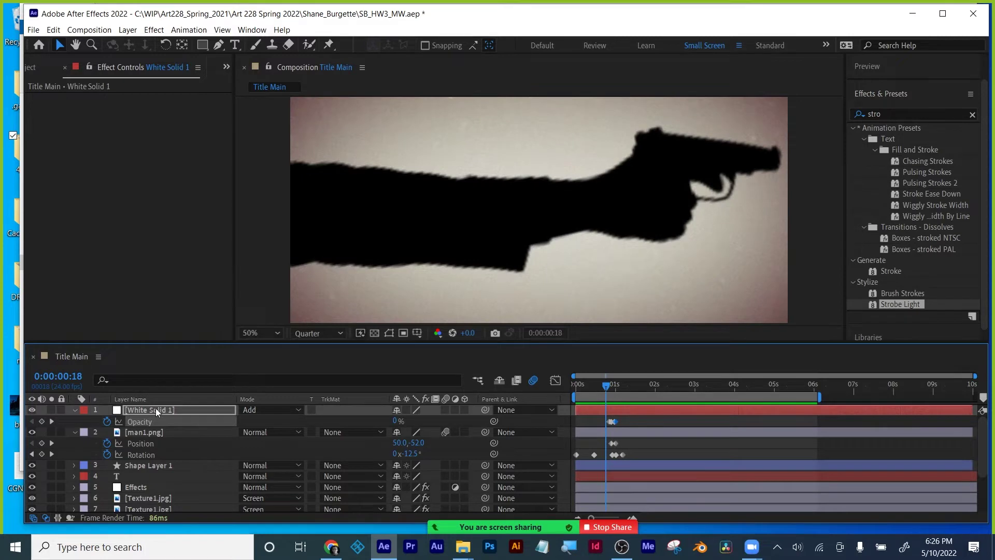
{"action": "left_click_drag", "start_coordinate": [155, 409], "coordinate": [155, 455]}
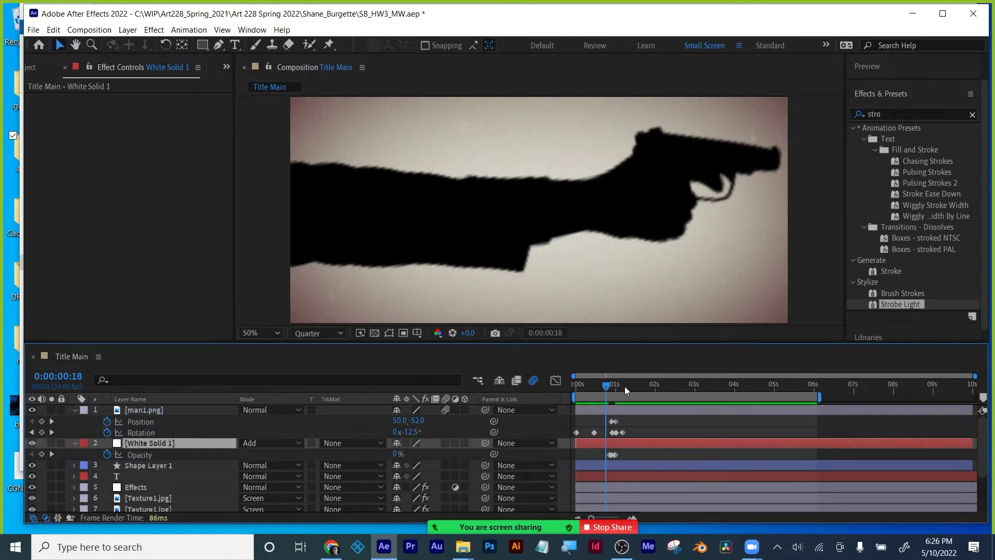
Play and scrub the opening two seconds repeatedly to review the gunshot flash and the transition to the TAKE A SHOT title.
{"action": "mouse_move", "coordinate": [611, 388]}
{"action": "left_mouse_down"}
{"action": "mouse_move", "coordinate": [621, 390]}
{"action": "mouse_move", "coordinate": [601, 385]}
{"action": "left_mouse_up"}
{"action": "key", "text": "space"}
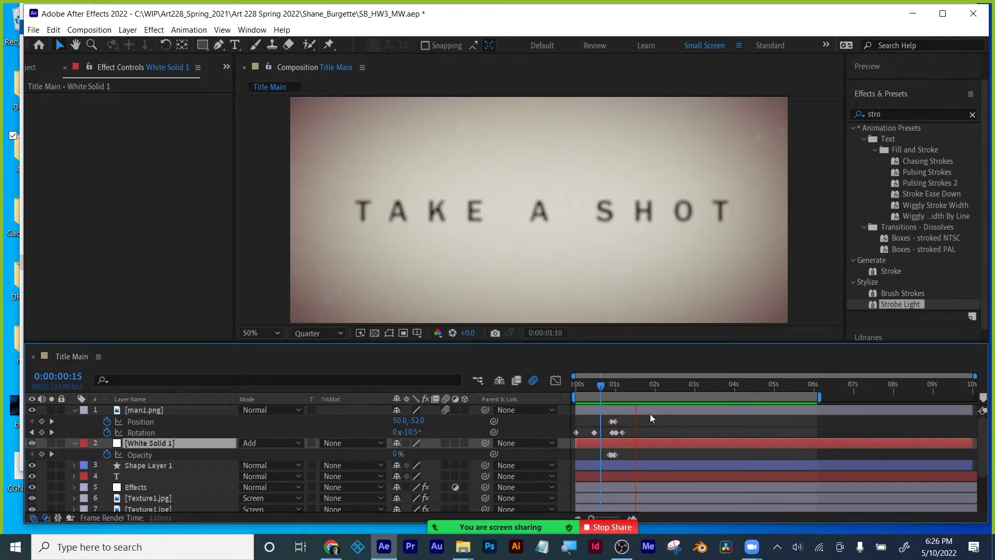
{"action": "left_click", "coordinate": [603, 386]}
{"action": "key", "text": "space"}
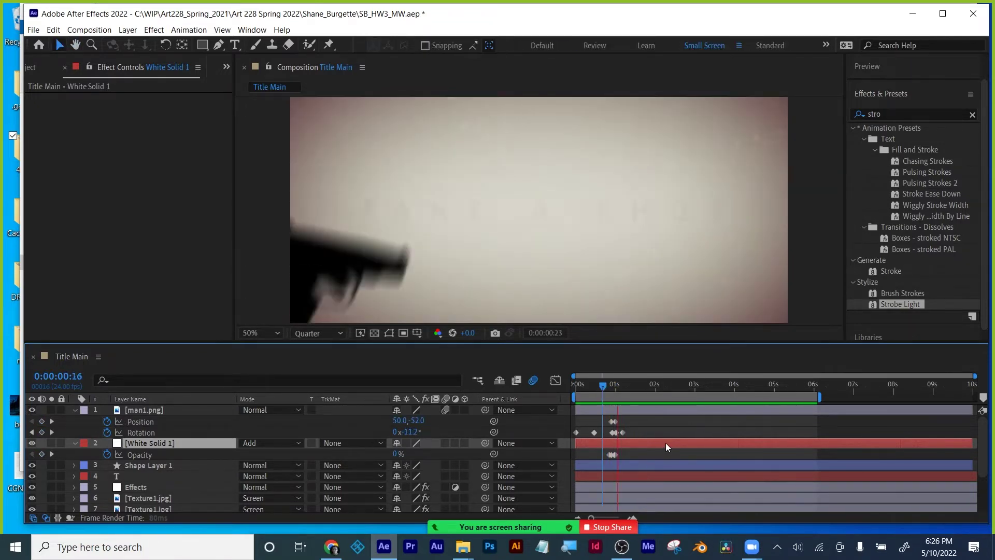
{"action": "left_click", "coordinate": [602, 387]}
{"action": "key", "text": "space"}
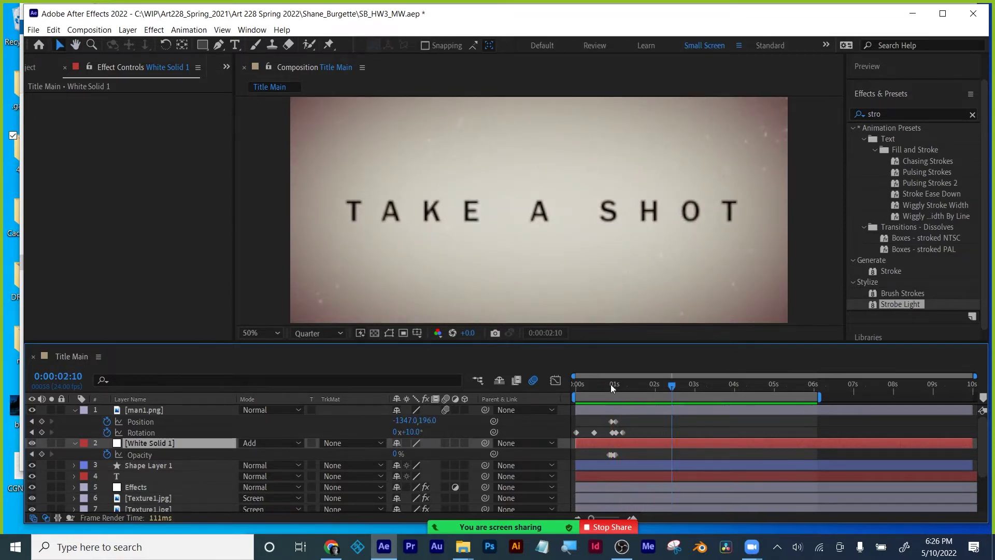
{"action": "left_click_drag", "start_coordinate": [610, 384], "coordinate": [575, 385]}
{"action": "key", "text": "space"}
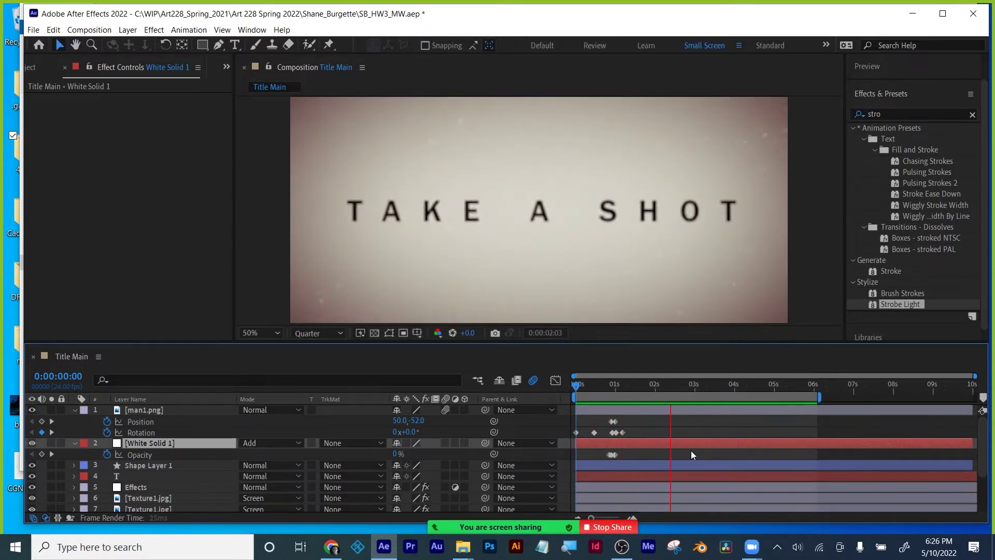
{"action": "key", "text": "space"}
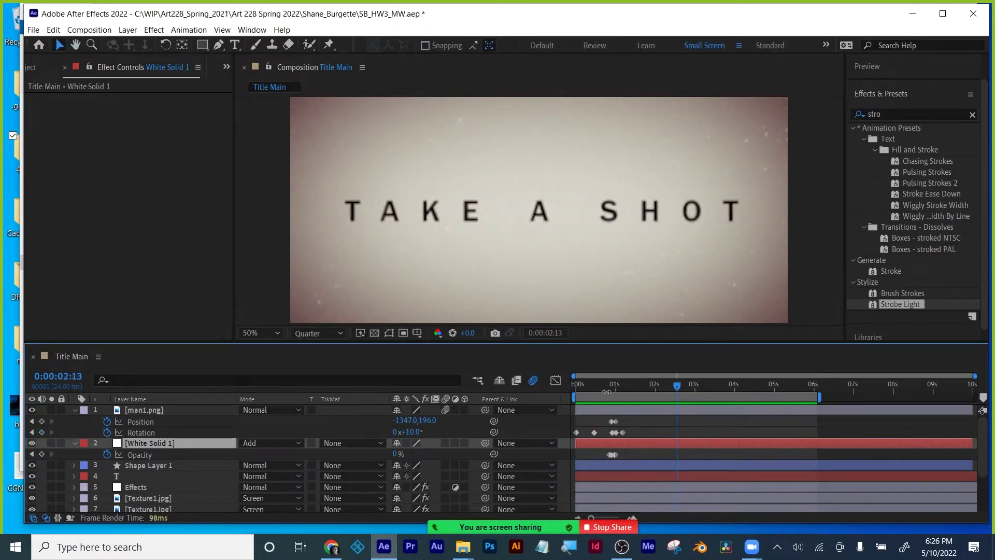
{"action": "left_click_drag", "start_coordinate": [606, 388], "coordinate": [595, 388]}
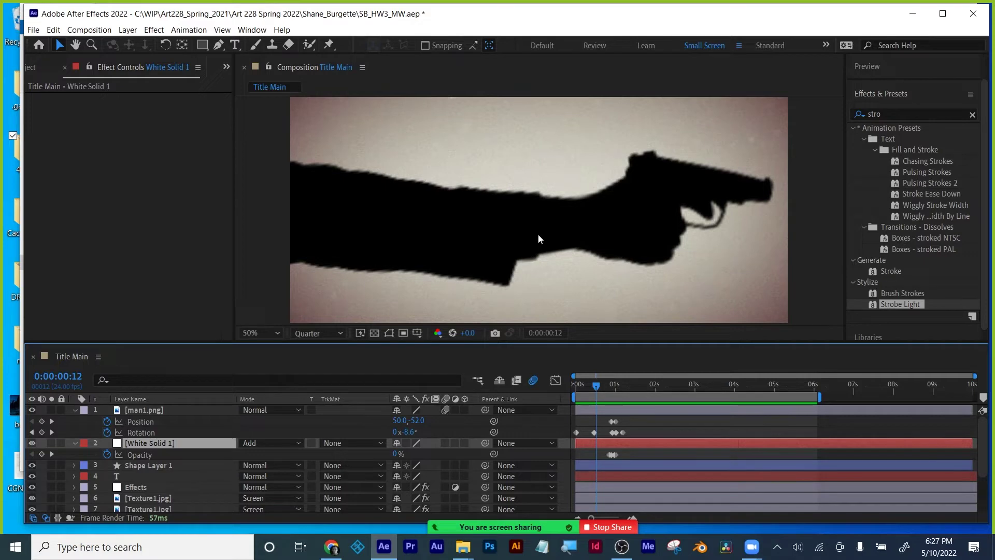
{"action": "left_click_drag", "start_coordinate": [594, 391], "coordinate": [624, 381]}
{"action": "mouse_move", "coordinate": [629, 375]}
{"action": "left_mouse_down"}
{"action": "mouse_move", "coordinate": [609, 385]}
{"action": "mouse_move", "coordinate": [618, 385]}
{"action": "left_mouse_up"}
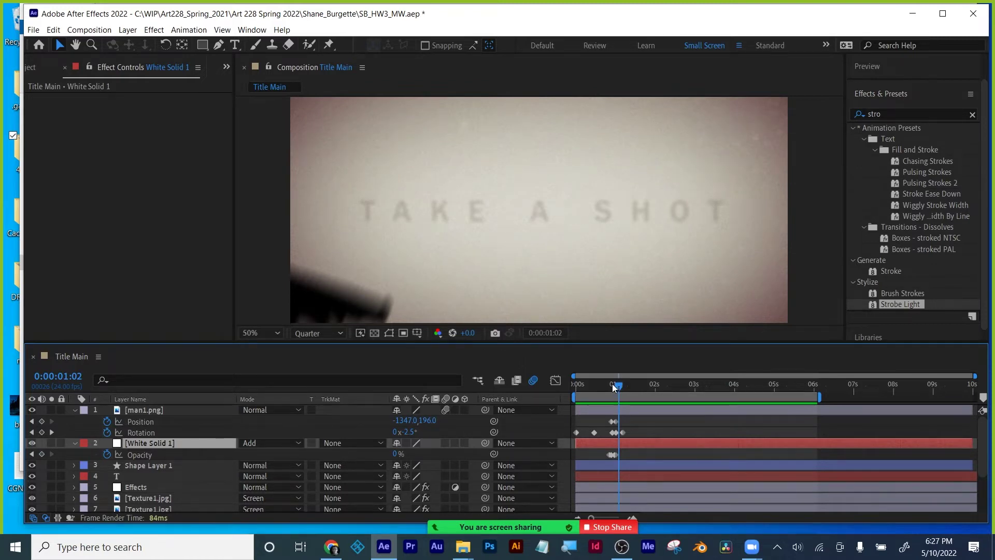
{"action": "left_click_drag", "start_coordinate": [613, 386], "coordinate": [627, 386]}
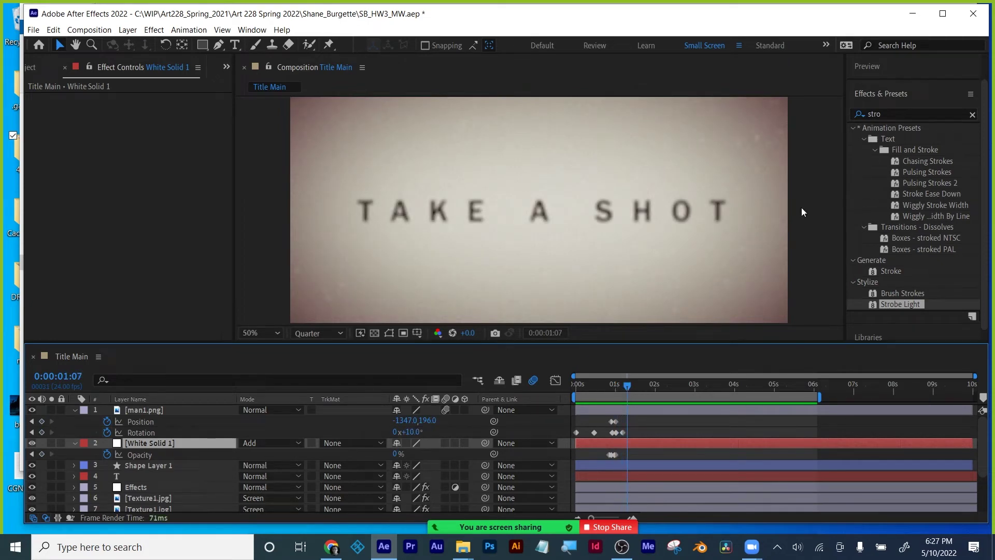
Search the effects and presets for "smoke" and "fog", and select the Fog Lights background preset.
{"action": "left_click", "coordinate": [884, 115]}
{"action": "type", "text": "smoke"}
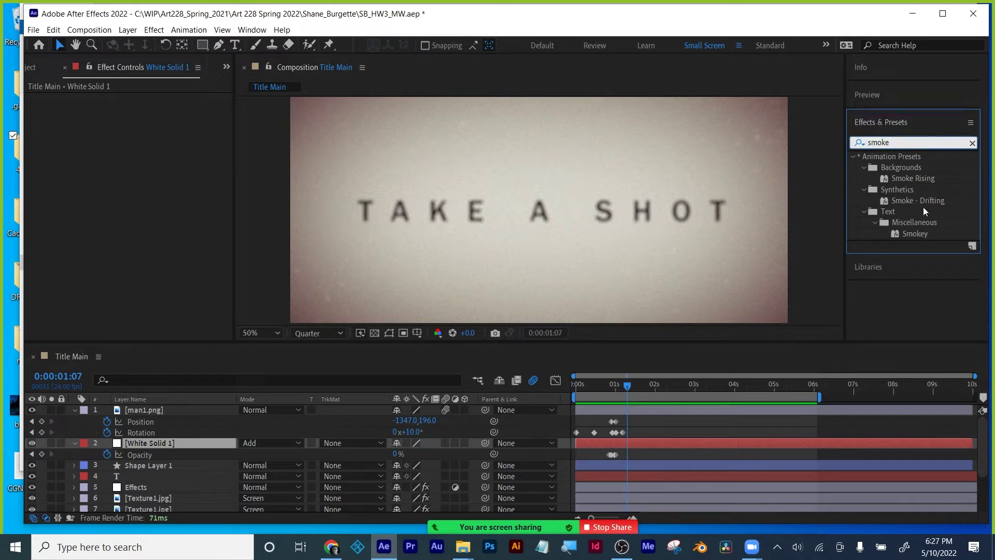
{"action": "key", "text": "Return"}
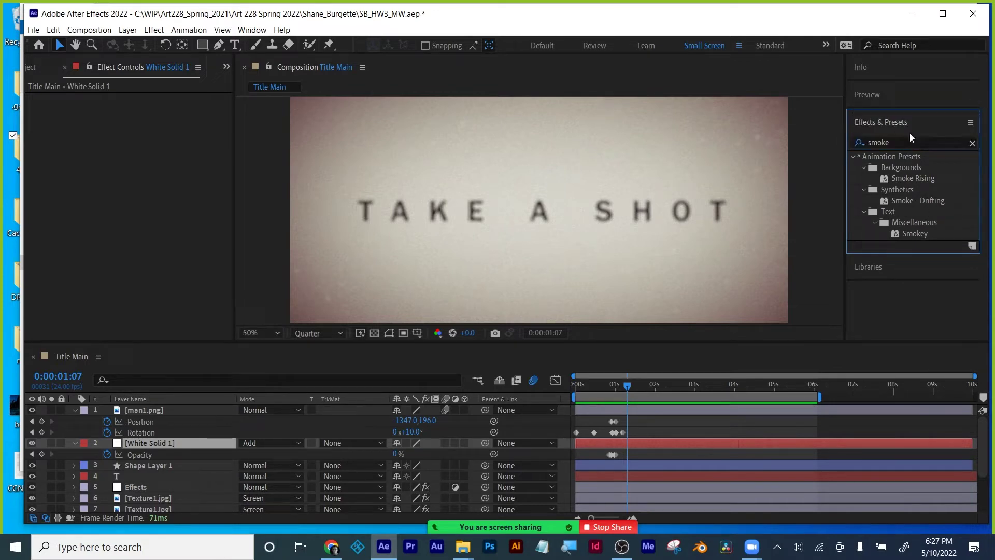
{"action": "left_click", "coordinate": [904, 141]}
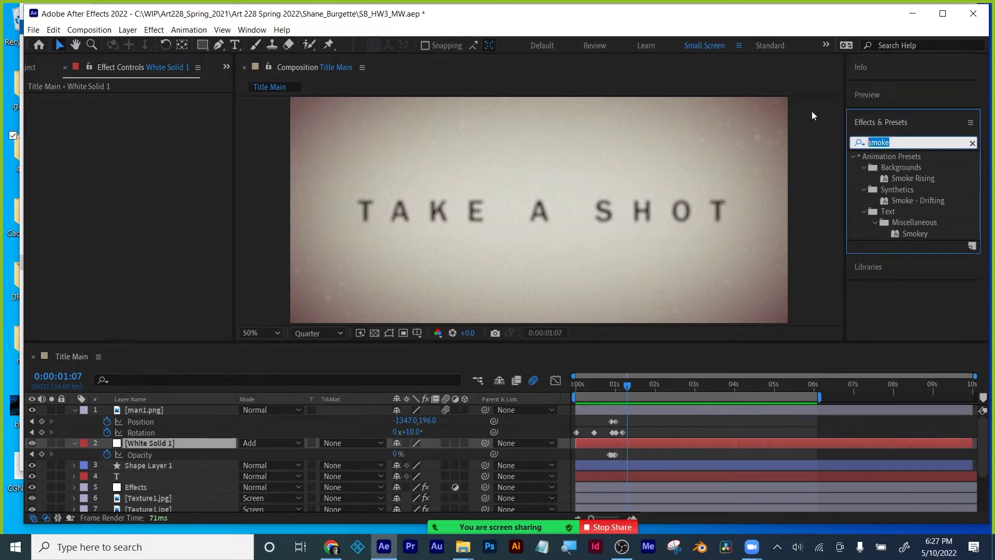
{"action": "type", "text": "fog"}
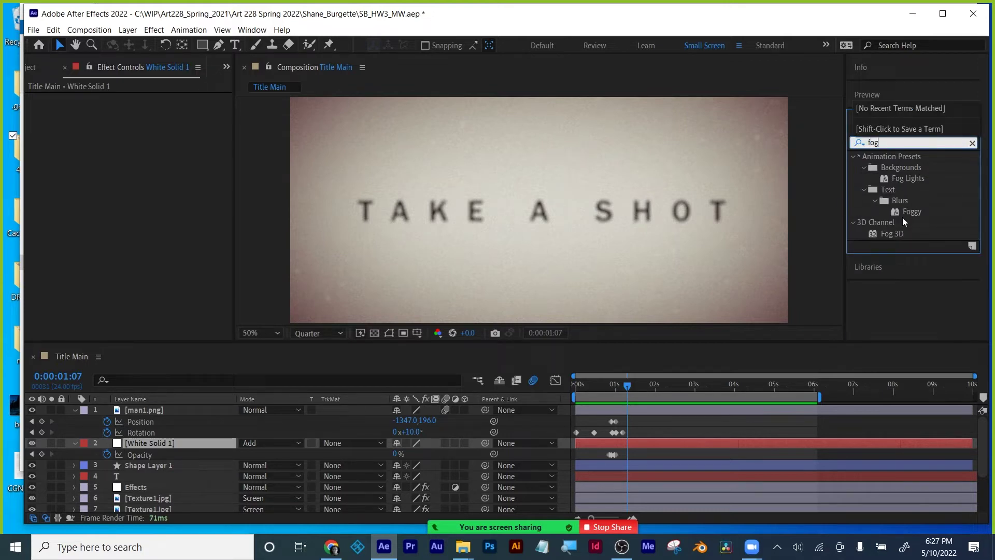
{"action": "left_click", "coordinate": [909, 177]}
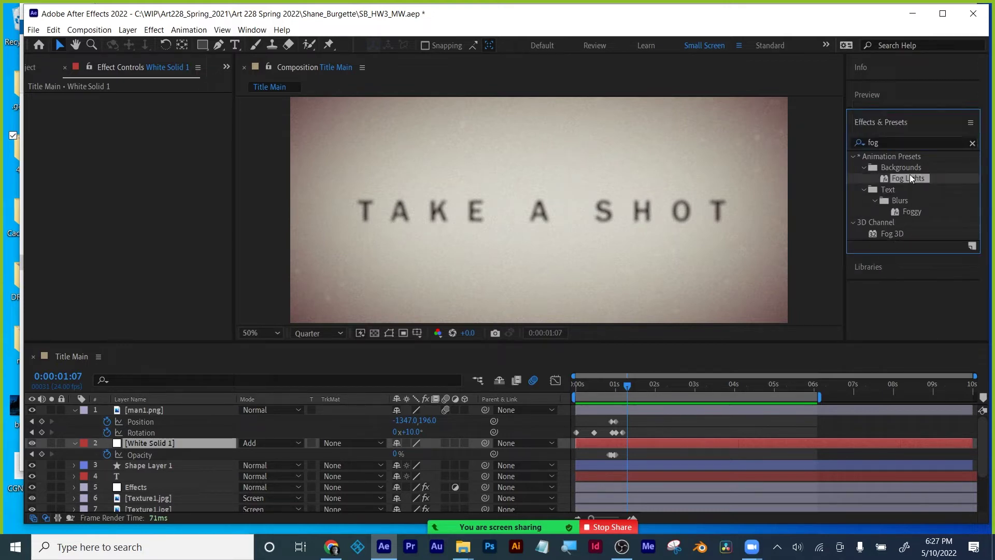
Duplicate the white solid, remove the Opacity keyframes from the upper copy and set its opacity to 100%.
{"action": "left_click", "coordinate": [144, 443]}
{"action": "key", "text": "u"}
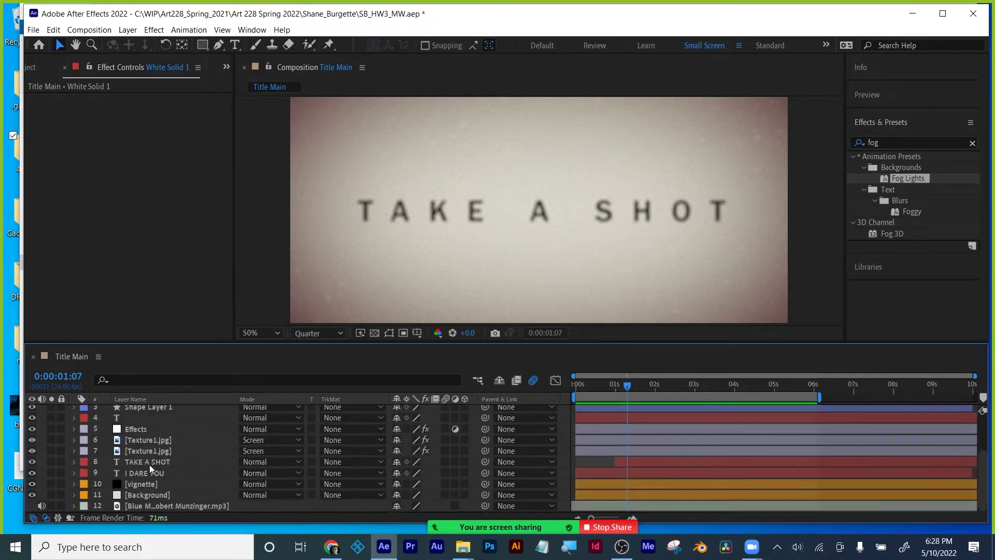
{"action": "key", "text": "u"}
{"action": "key", "text": "ctrl+d"}
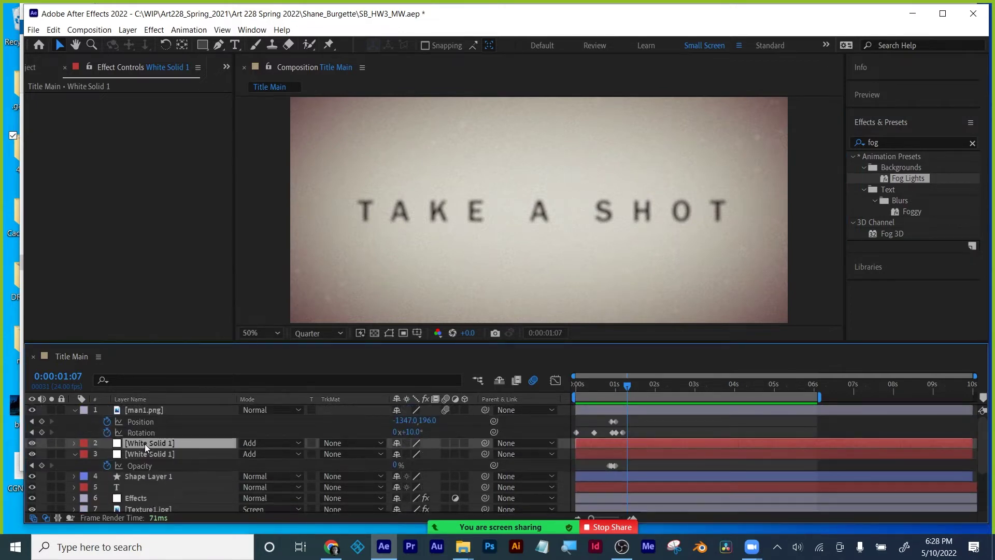
{"action": "mouse_move", "coordinate": [145, 443]}
{"action": "left_mouse_down"}
{"action": "mouse_move", "coordinate": [147, 461]}
{"action": "mouse_move", "coordinate": [151, 447]}
{"action": "left_mouse_up"}
{"action": "key", "text": "u"}
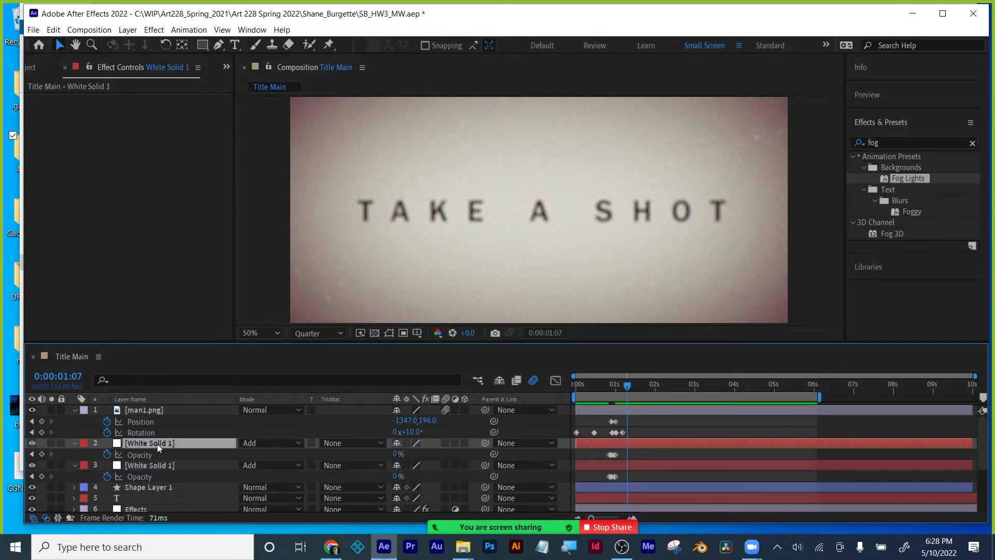
{"action": "left_click", "coordinate": [107, 454]}
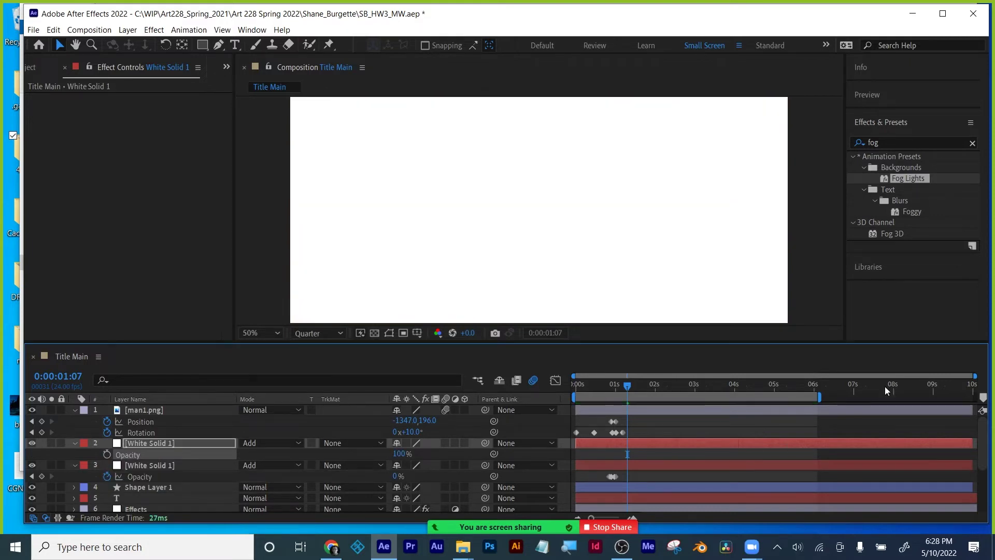
Try the Fog Lights preset on the upper white solid and scrub past 0:00:01:07 to check it.
{"action": "left_click_drag", "start_coordinate": [908, 178], "coordinate": [679, 444]}
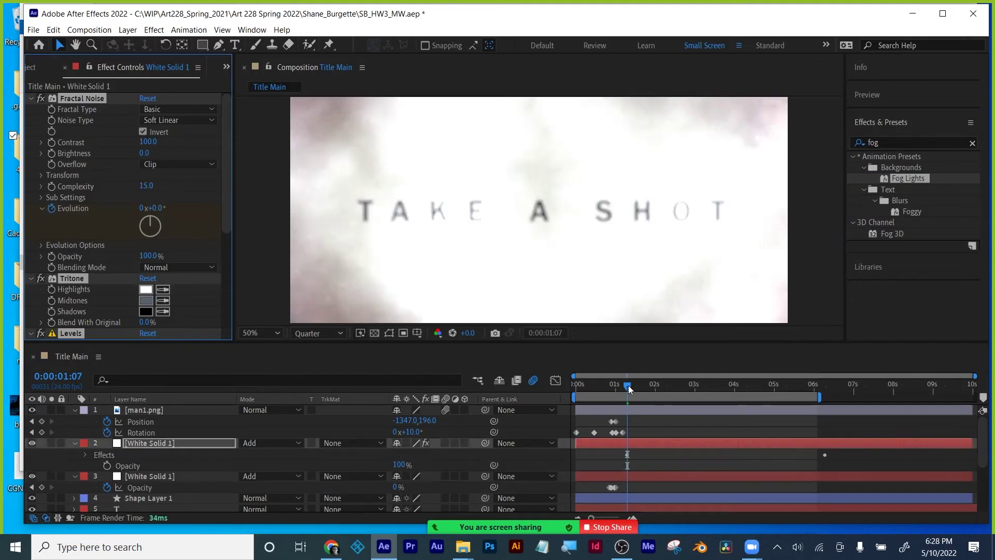
{"action": "left_click_drag", "start_coordinate": [628, 384], "coordinate": [690, 389]}
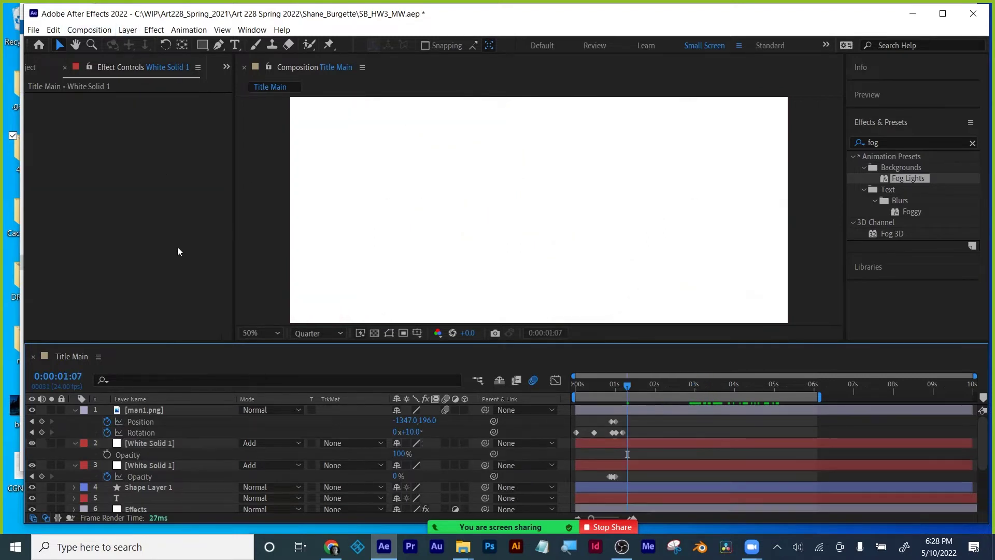
Change the upper white solid's color to black (000000) in its solid settings, creating a new solid.
{"action": "left_click", "coordinate": [140, 446]}
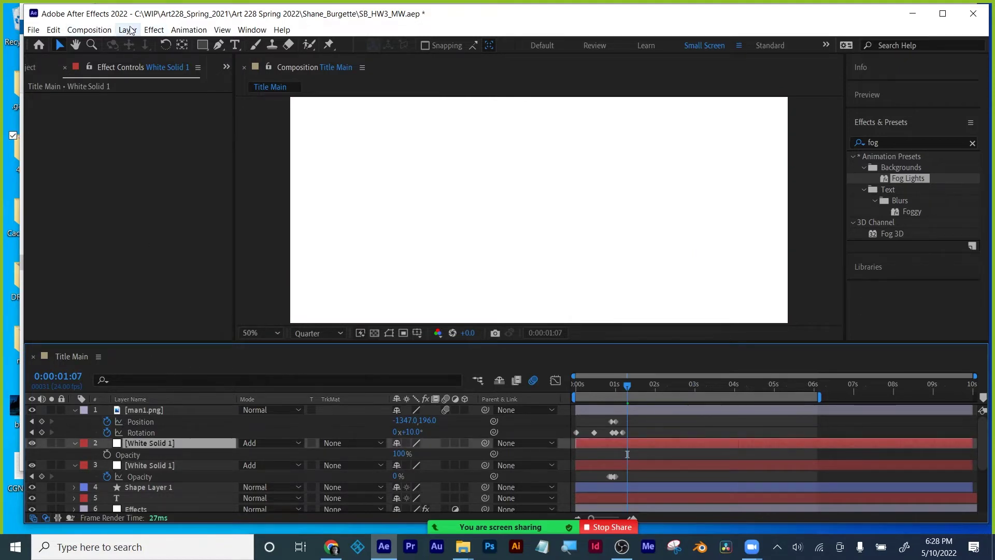
{"action": "left_click", "coordinate": [128, 30]}
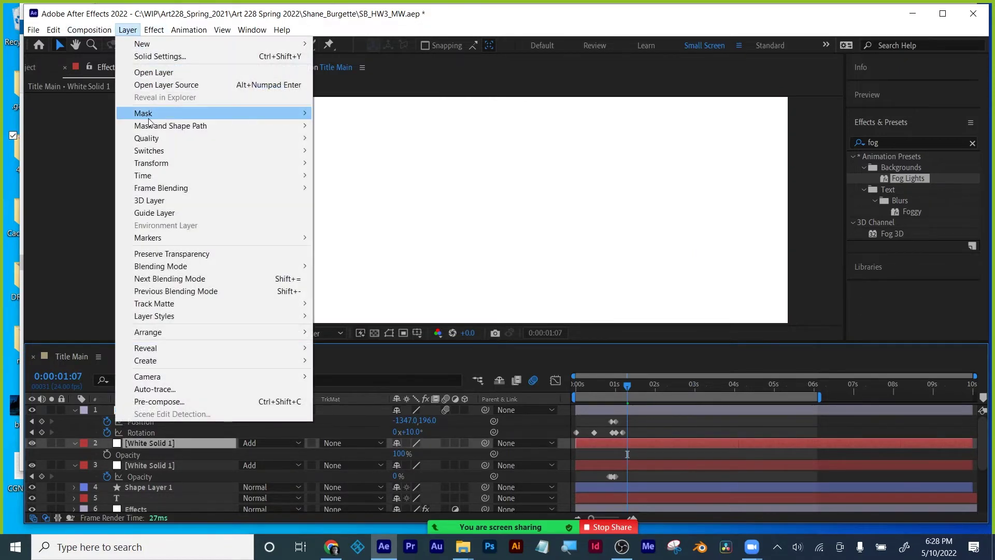
{"action": "left_click", "coordinate": [137, 56]}
{"action": "left_click", "coordinate": [490, 334]}
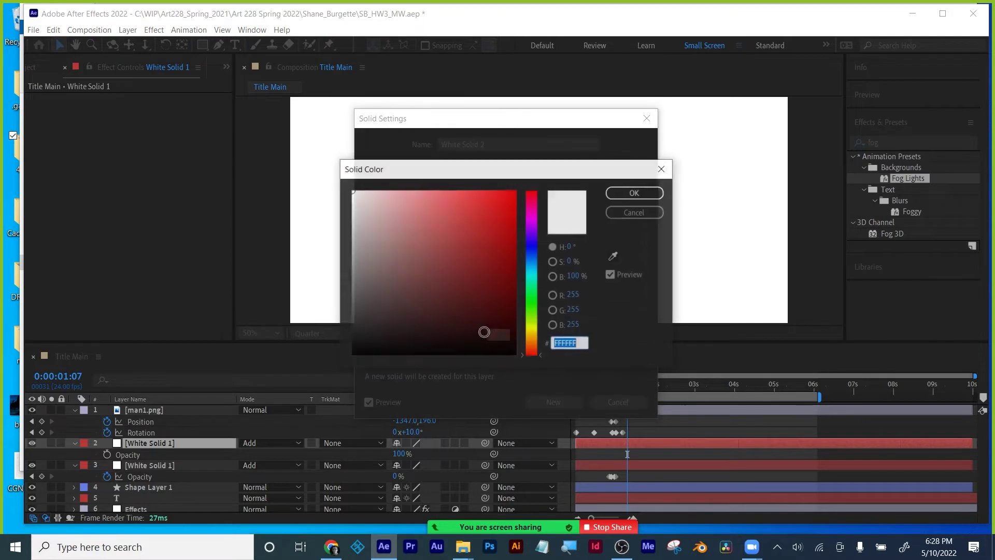
{"action": "type", "text": "000000"}
{"action": "left_click", "coordinate": [634, 192]}
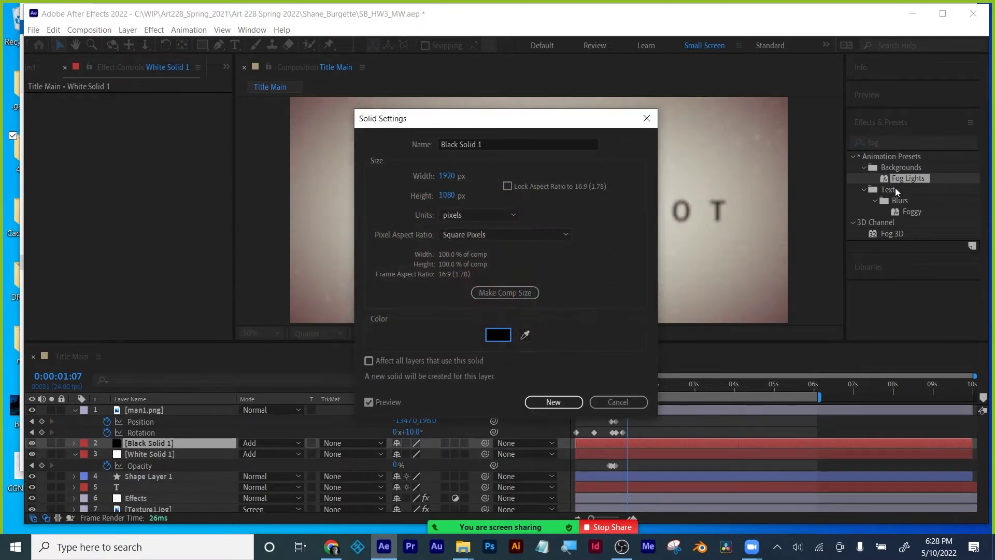
{"action": "left_click", "coordinate": [569, 402]}
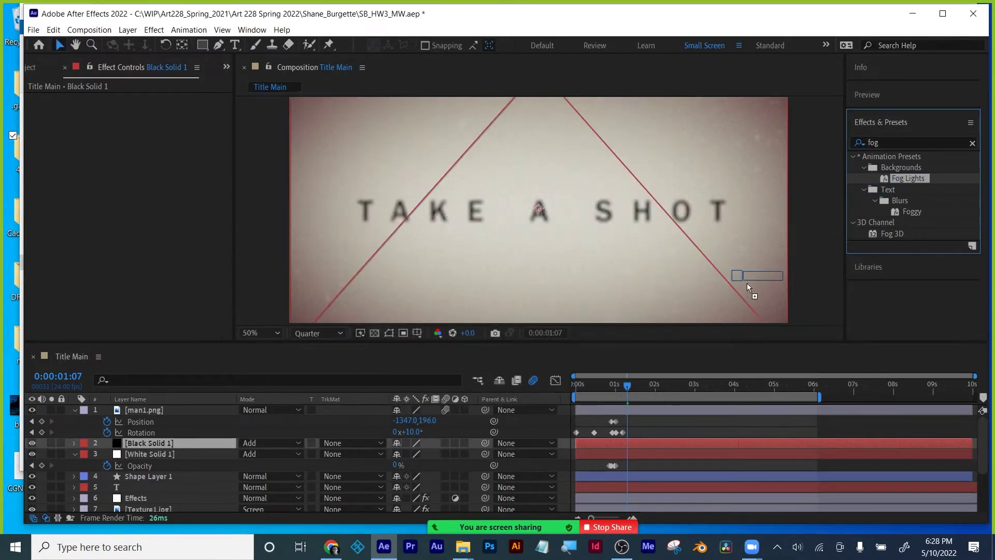
Apply the Fog Lights preset to the black solid and check it at 0:00:01:15 in Full resolution.
{"action": "left_click_drag", "start_coordinate": [682, 380], "coordinate": [651, 440]}
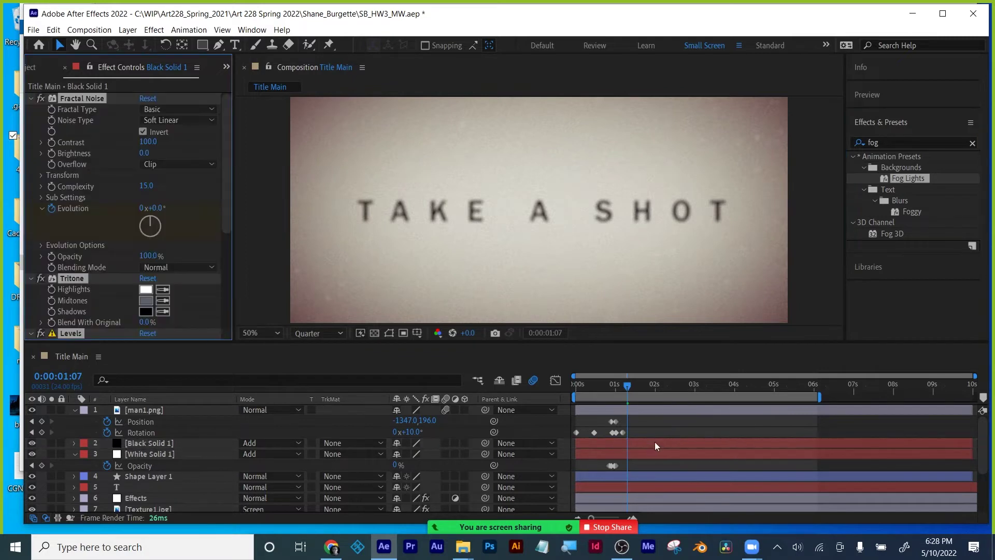
{"action": "mouse_move", "coordinate": [625, 381]}
{"action": "left_mouse_down"}
{"action": "mouse_move", "coordinate": [552, 383]}
{"action": "mouse_move", "coordinate": [643, 387]}
{"action": "left_mouse_up"}
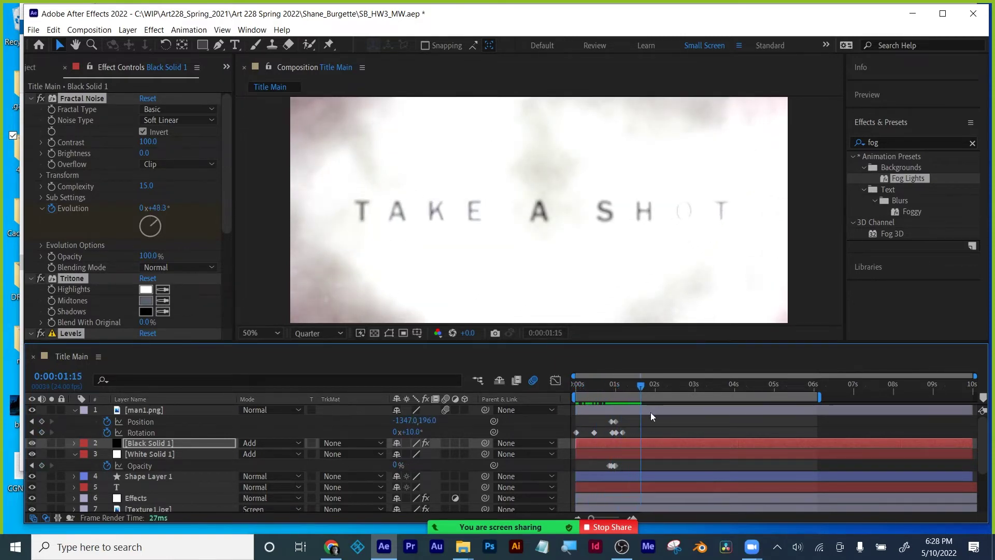
{"action": "left_click", "coordinate": [315, 334]}
{"action": "left_click", "coordinate": [315, 363]}
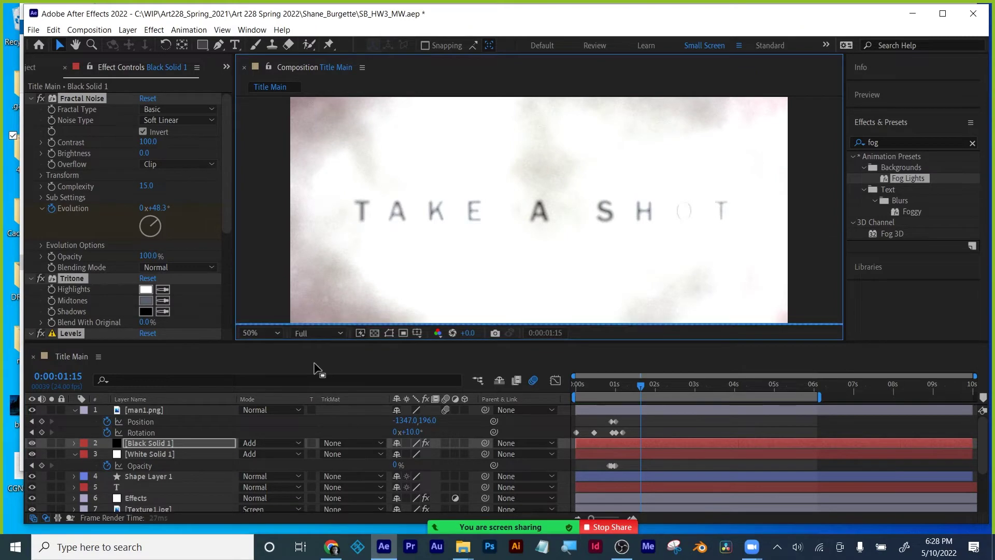
Try the Normal and Screen blending modes on the black solid and scrub between 0:00:00:19 and 0:00:01:01 to check the look.
{"action": "left_click", "coordinate": [273, 442]}
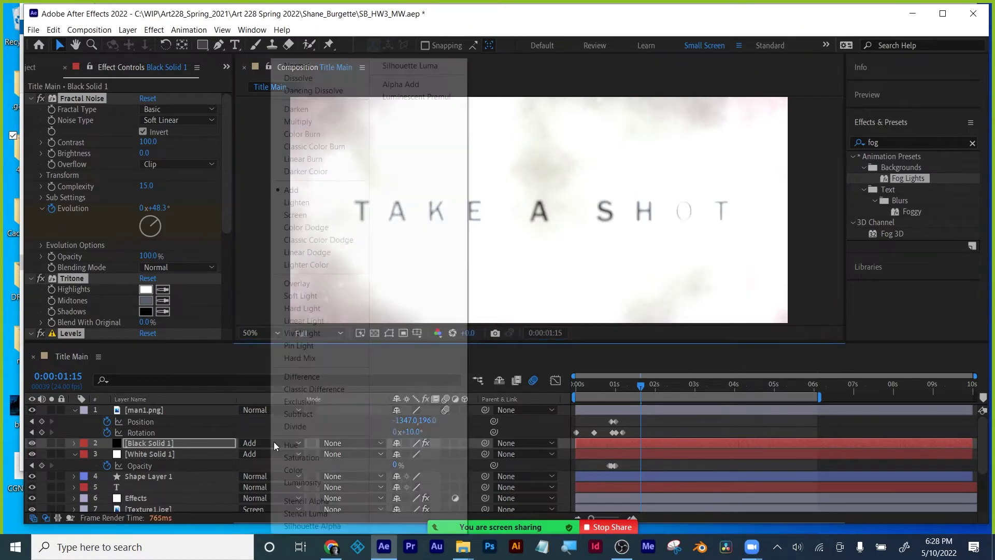
{"action": "left_click", "coordinate": [303, 64]}
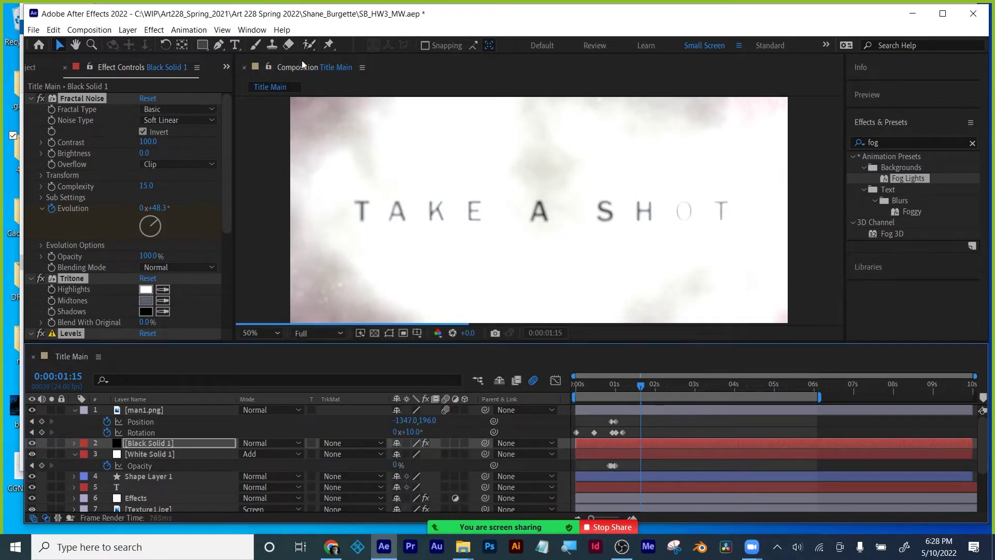
{"action": "left_click", "coordinate": [268, 441]}
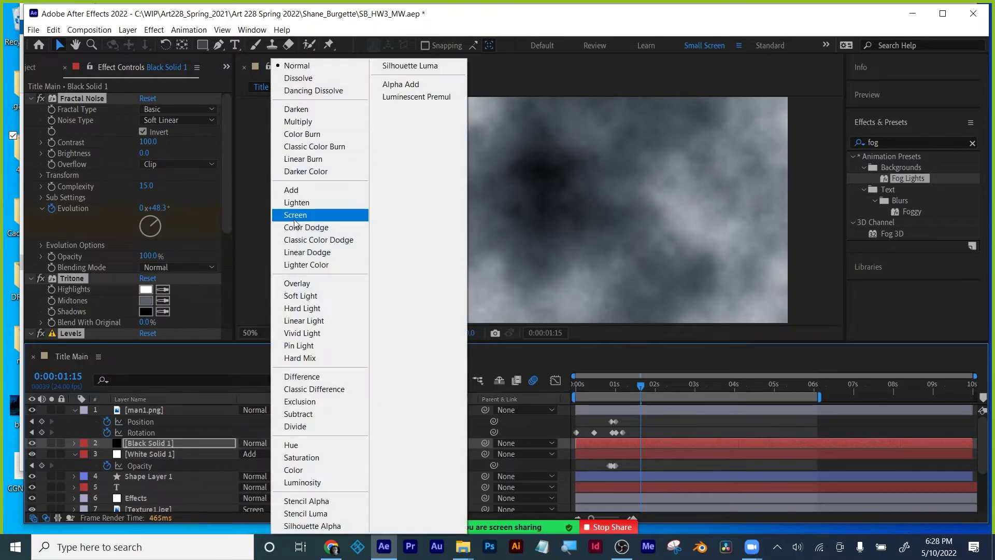
{"action": "left_click", "coordinate": [295, 215]}
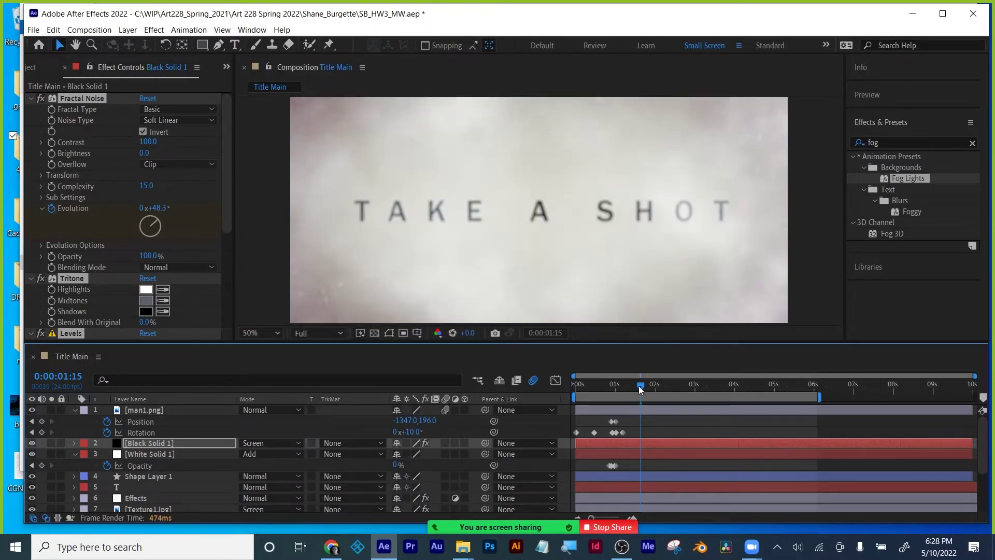
{"action": "mouse_move", "coordinate": [617, 388]}
{"action": "left_mouse_down"}
{"action": "mouse_move", "coordinate": [604, 388]}
{"action": "mouse_move", "coordinate": [638, 385]}
{"action": "mouse_move", "coordinate": [608, 384]}
{"action": "left_mouse_up"}
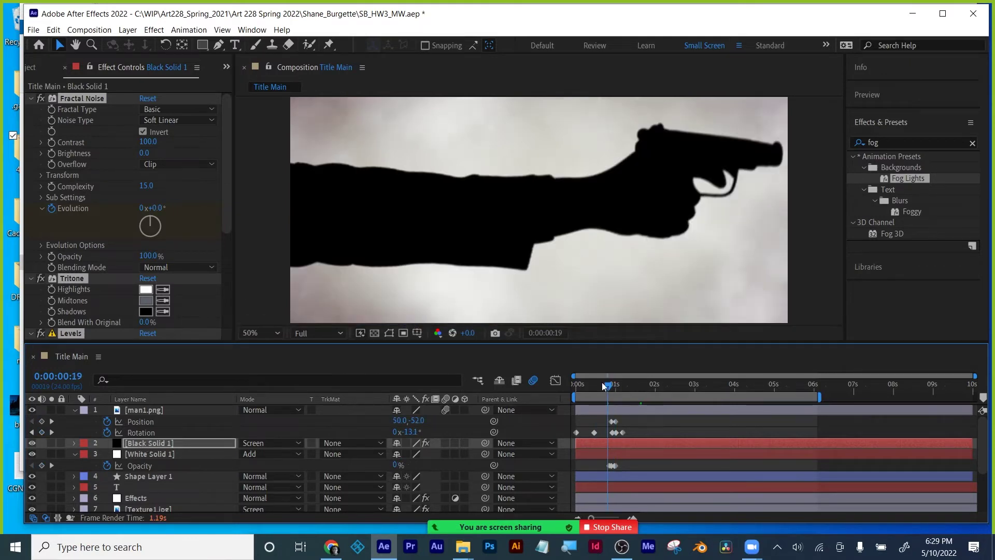
{"action": "left_click_drag", "start_coordinate": [608, 378], "coordinate": [617, 378]}
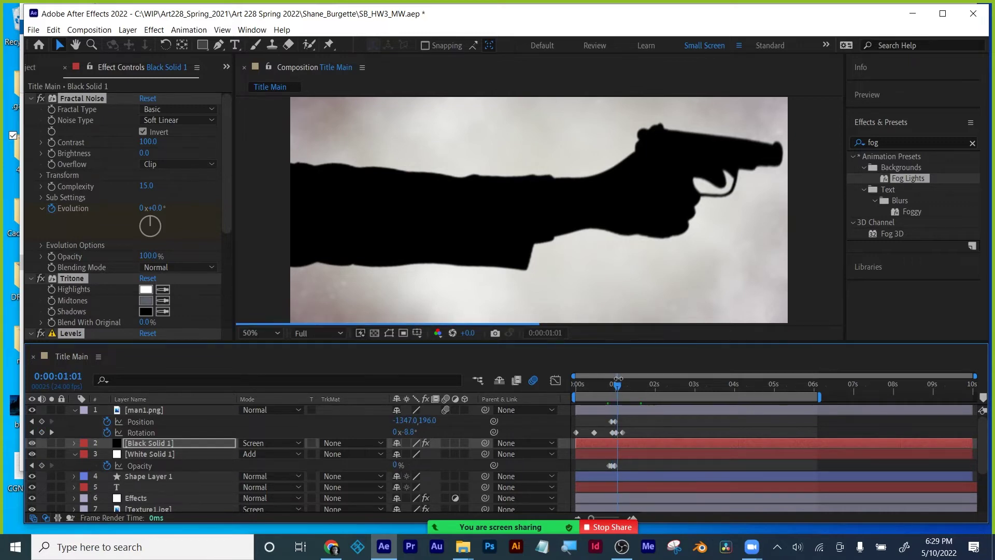
Lower the preview resolution to Quarter and trim the start of the black solid to 0:00:00:22.
{"action": "left_click", "coordinate": [323, 333]}
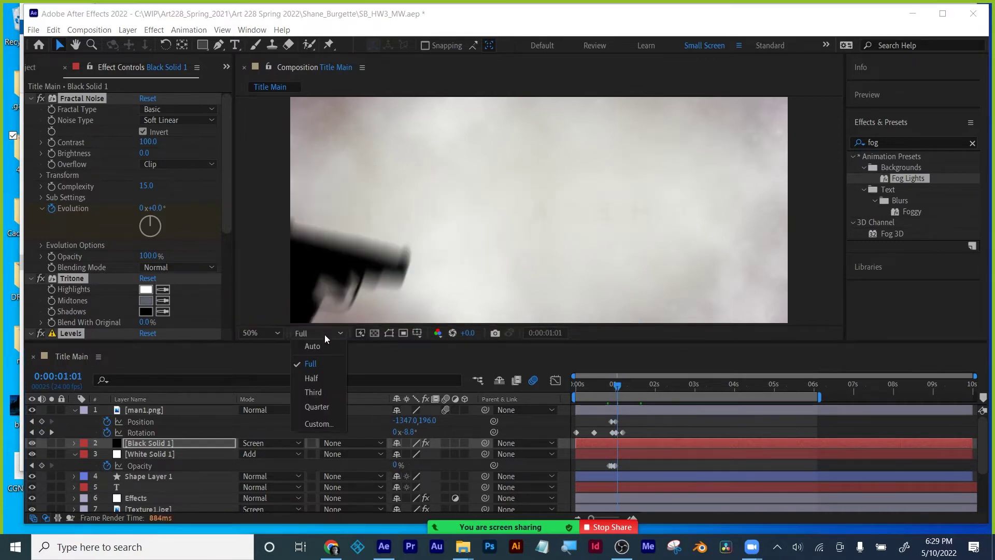
{"action": "left_click", "coordinate": [316, 407]}
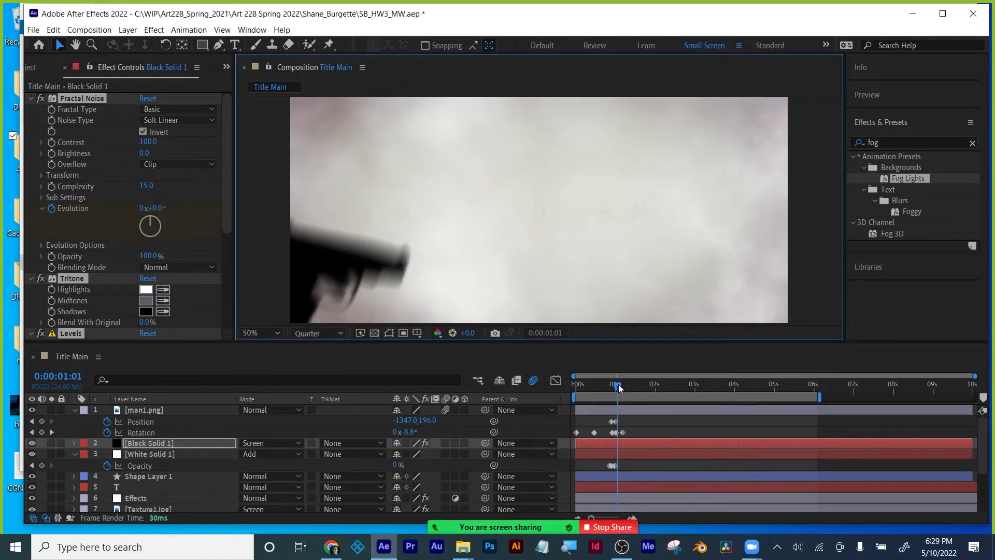
{"action": "left_click_drag", "start_coordinate": [619, 388], "coordinate": [613, 388]}
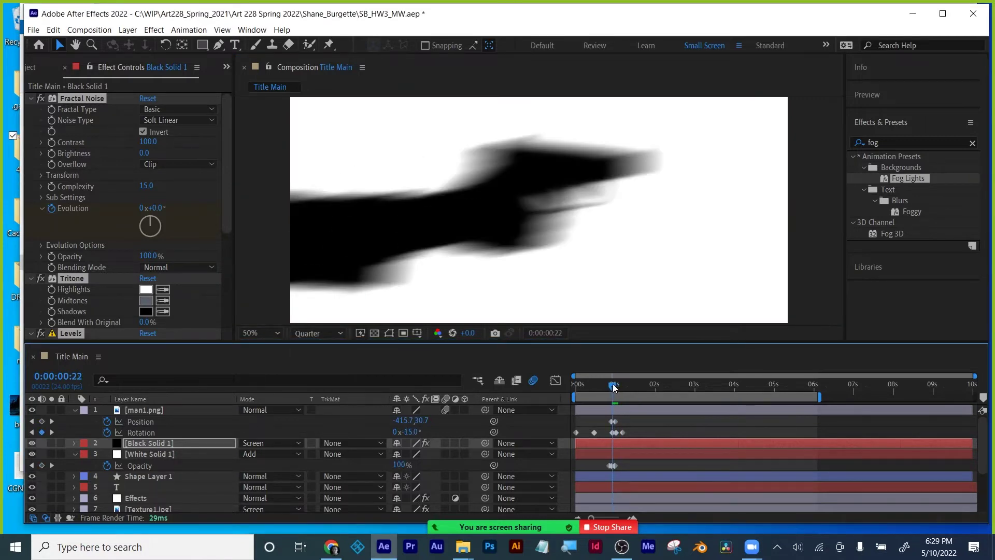
{"action": "left_click", "coordinate": [642, 440]}
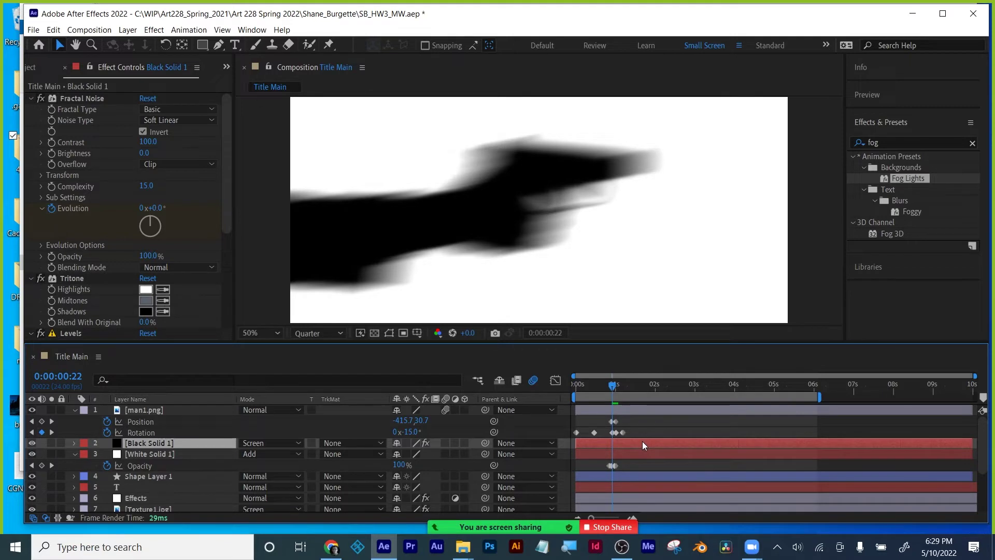
{"action": "key", "text": "alt+bracketleft"}
Preview the trimmed fog with the title, and check it again from 0:00:04:01 in Full resolution.
{"action": "key", "text": "space"}
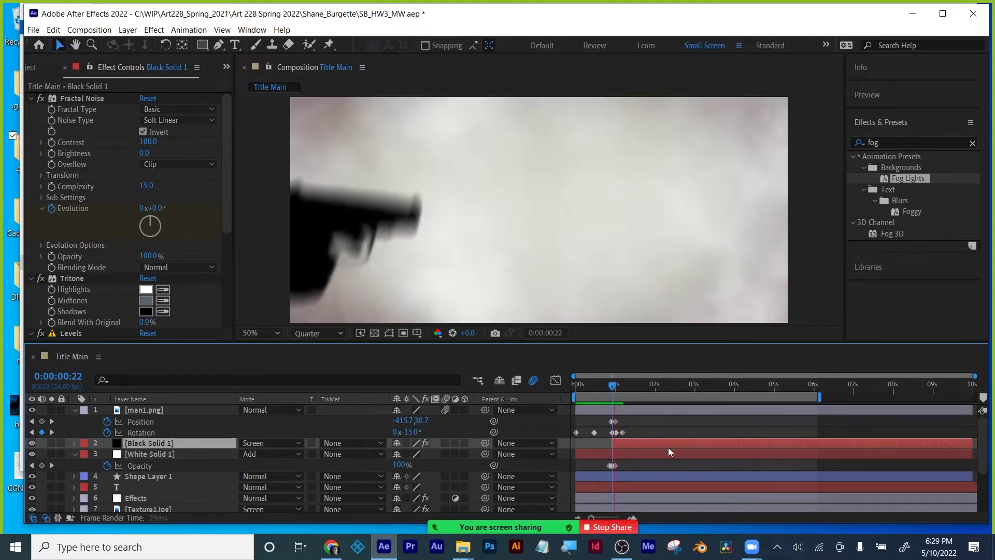
{"action": "left_click", "coordinate": [633, 405]}
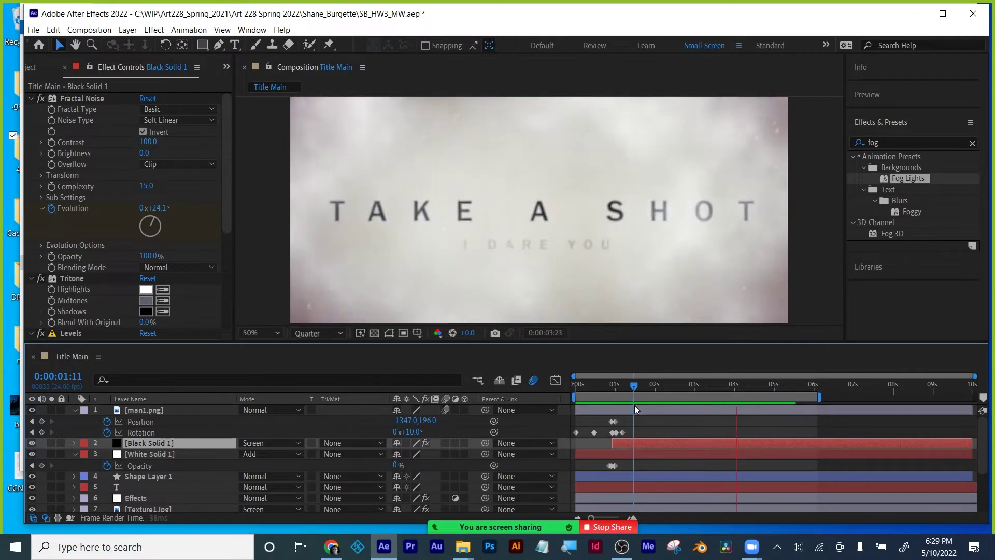
{"action": "left_click", "coordinate": [332, 337]}
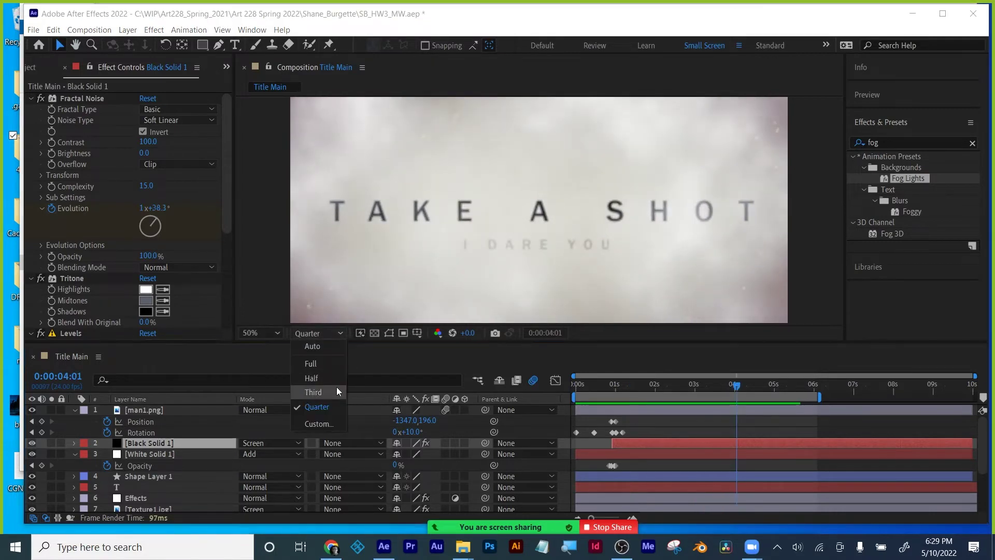
{"action": "left_click", "coordinate": [323, 363]}
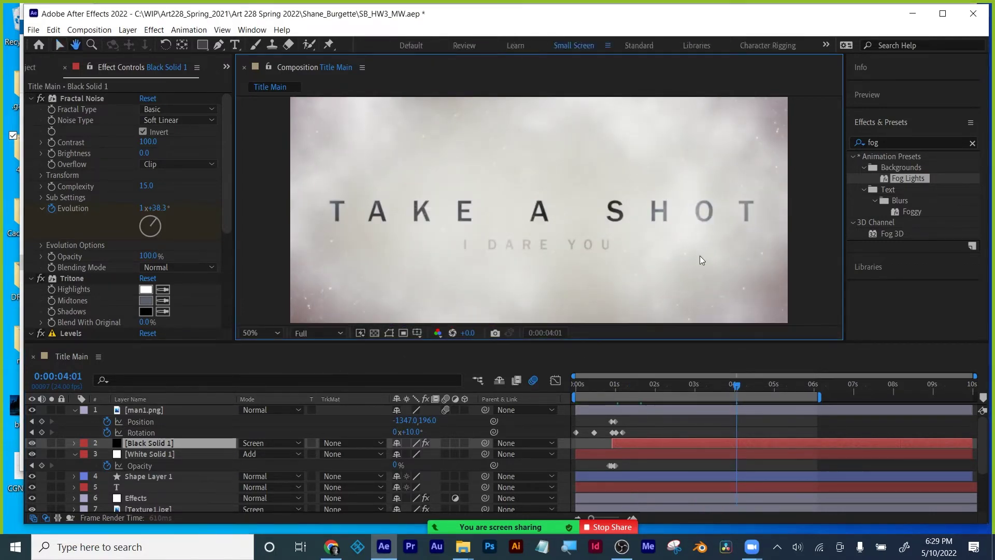
{"action": "key", "text": "space"}
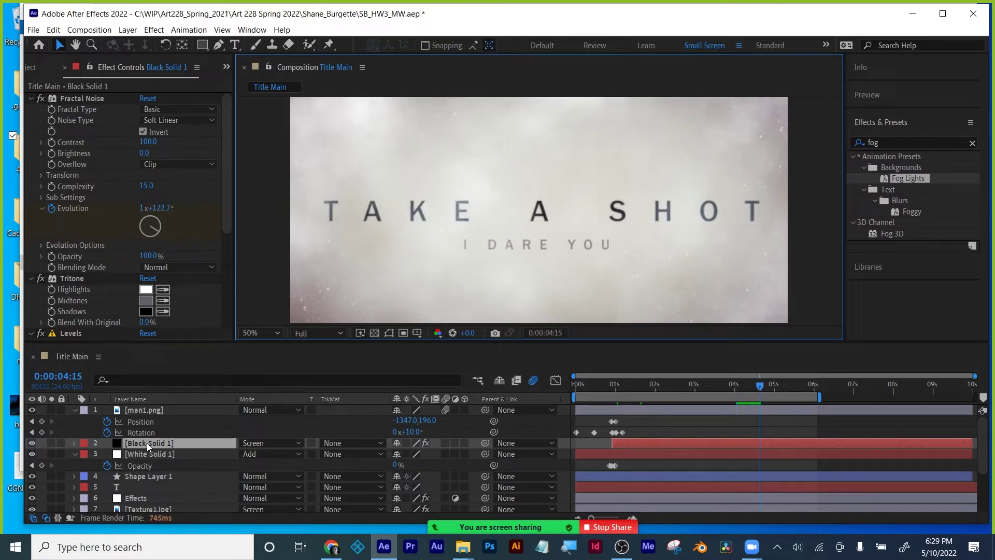
Move the black solid below the Effects layer, directly above the two Texture1.jpg layers.
{"action": "left_click_drag", "start_coordinate": [147, 442], "coordinate": [159, 497]}
{"action": "scroll", "coordinate": [159, 466], "scroll_direction": "down", "scroll_amount": 3}
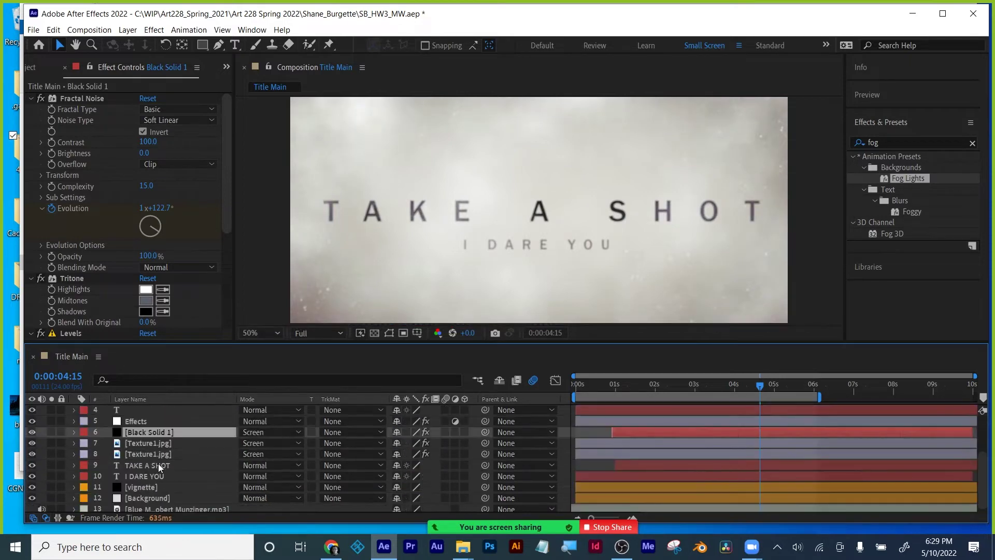
{"action": "mouse_move", "coordinate": [153, 430]}
{"action": "left_mouse_down"}
{"action": "mouse_move", "coordinate": [152, 456]}
{"action": "mouse_move", "coordinate": [145, 429]}
{"action": "left_mouse_up"}
Try 61% opacity on the black solid, preview it from 0:00:04:01, and restore the opacity to 100%.
{"action": "key", "text": "t"}
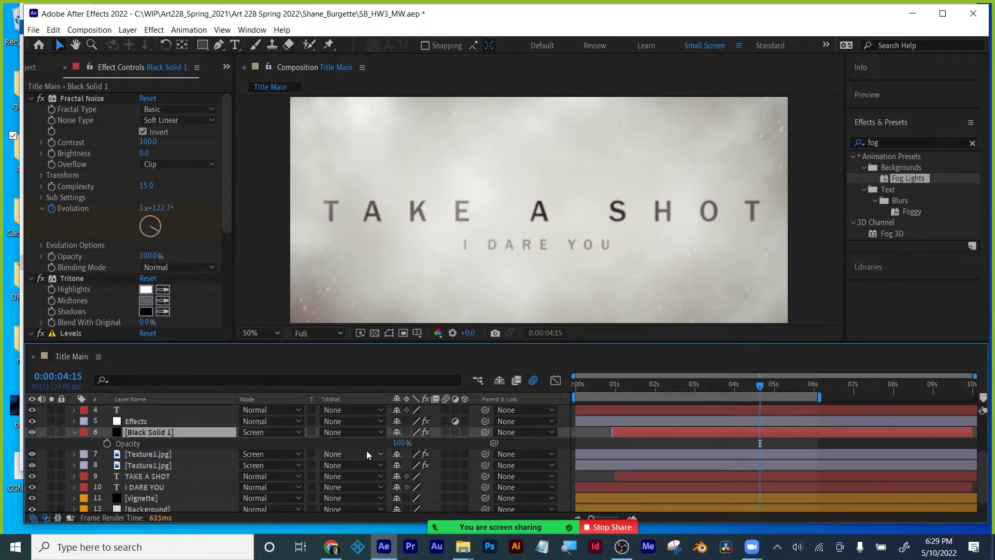
{"action": "left_click_drag", "start_coordinate": [400, 443], "coordinate": [381, 454]}
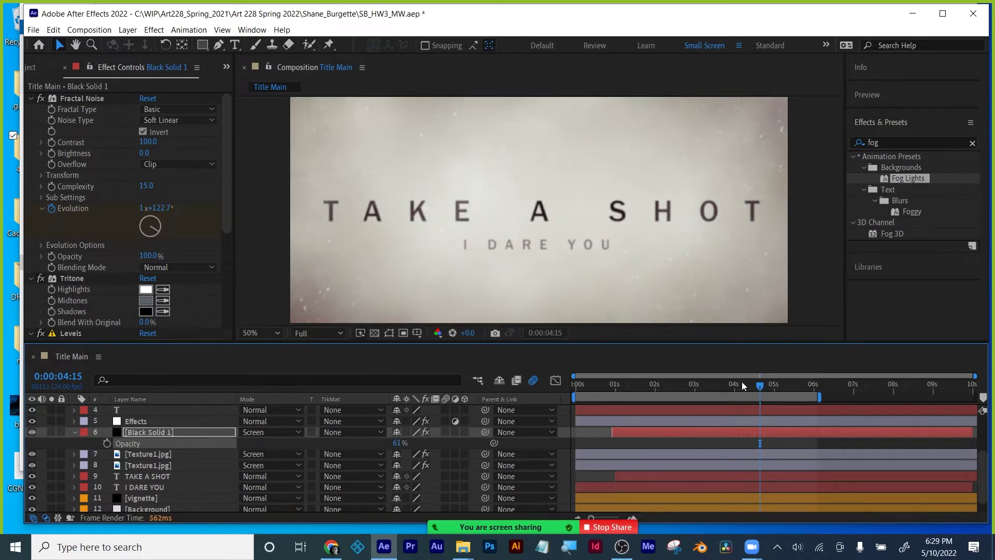
{"action": "left_click_drag", "start_coordinate": [723, 386], "coordinate": [736, 386]}
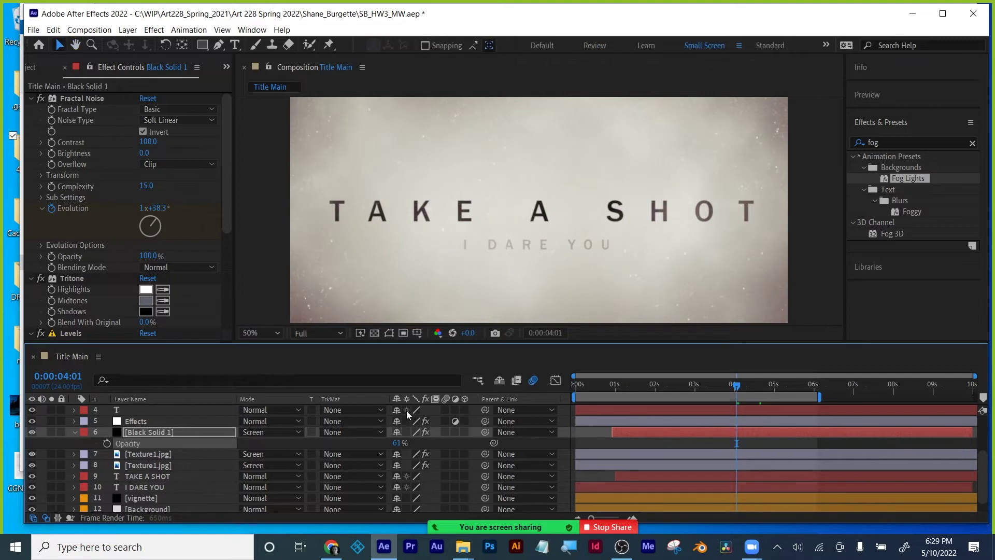
{"action": "key", "text": "space"}
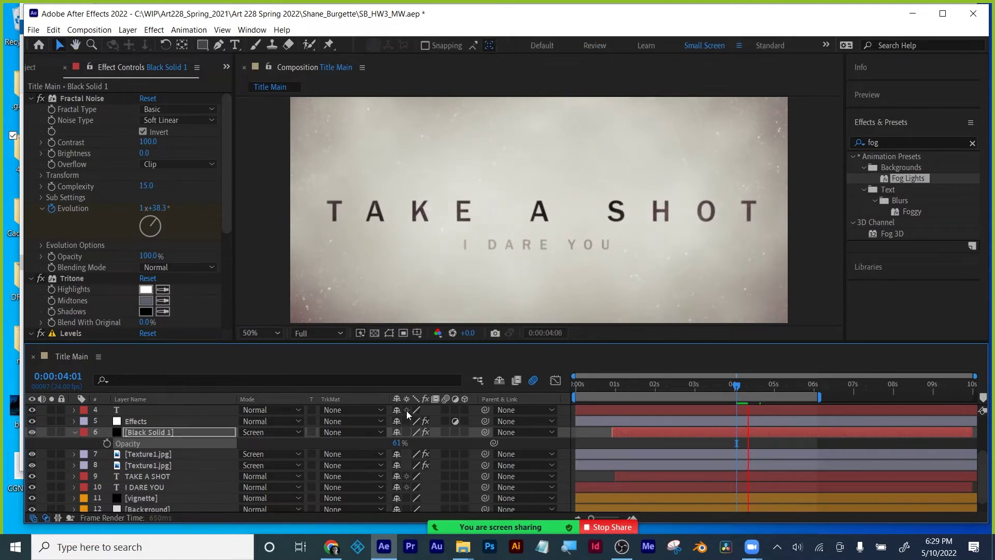
{"action": "left_click_drag", "start_coordinate": [397, 443], "coordinate": [412, 441]}
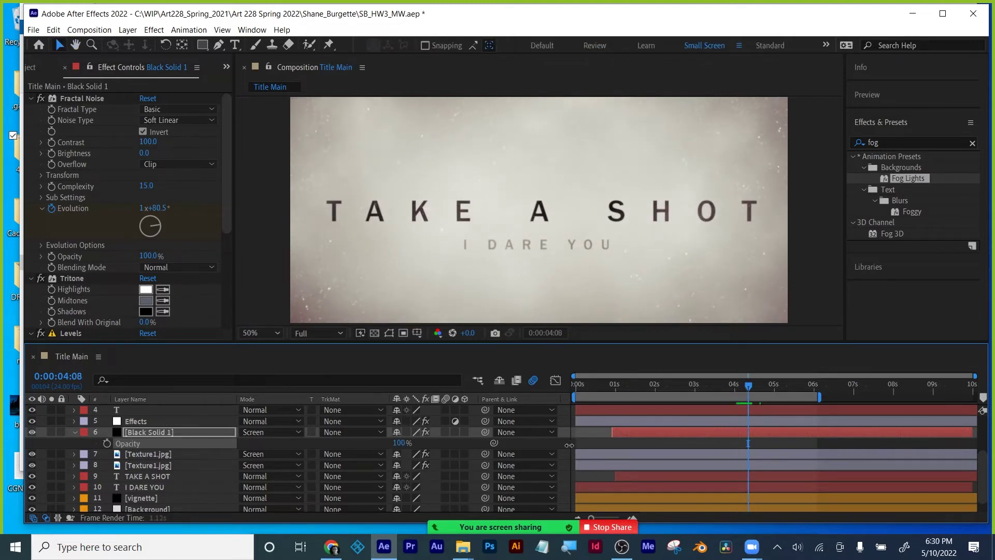
Solo the black solid and preview its fog movement on its own from 0:00:04:08.
{"action": "left_click", "coordinate": [51, 432]}
{"action": "left_click", "coordinate": [51, 432]}
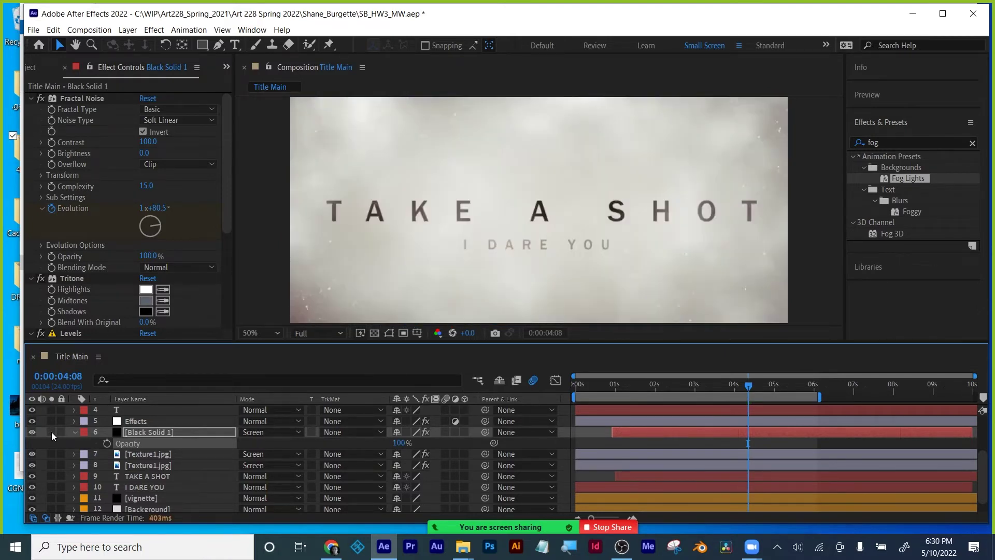
{"action": "left_click", "coordinate": [52, 432]}
{"action": "key", "text": "space"}
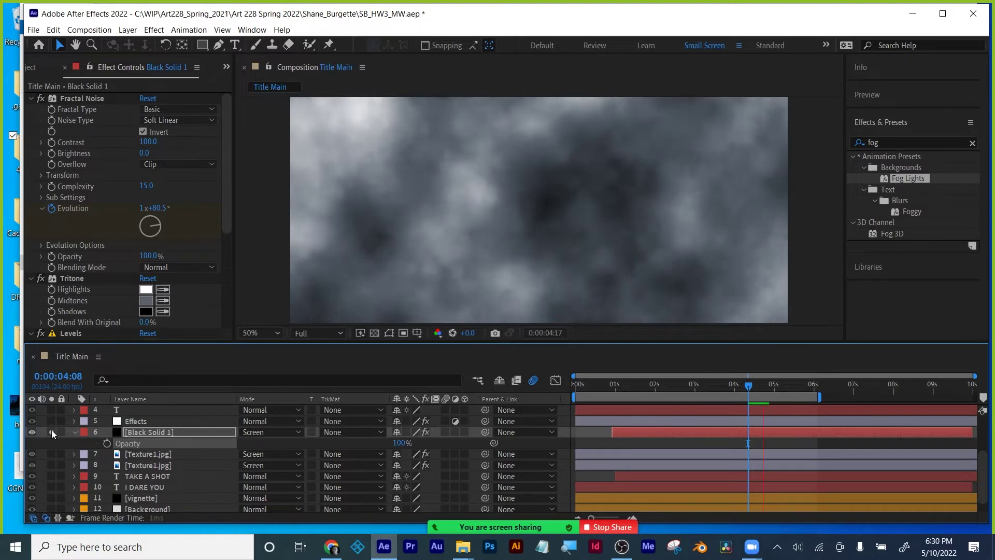
{"action": "key", "text": "space"}
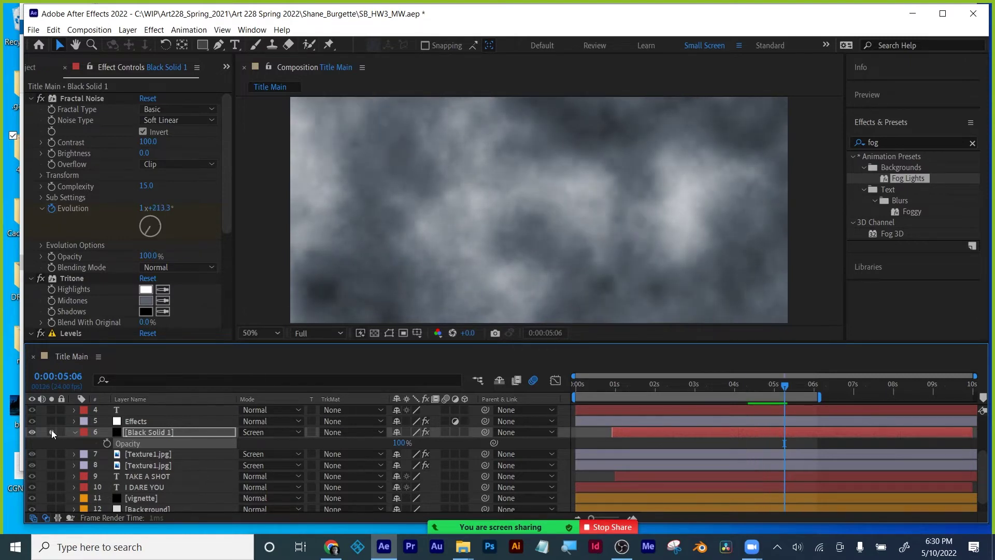
Delete the first two sets of Fractal Noise keyframes on the black solid and scrub to 0:00:07:01 to check the slower fog.
{"action": "left_click", "coordinate": [187, 431]}
{"action": "key", "text": "u"}
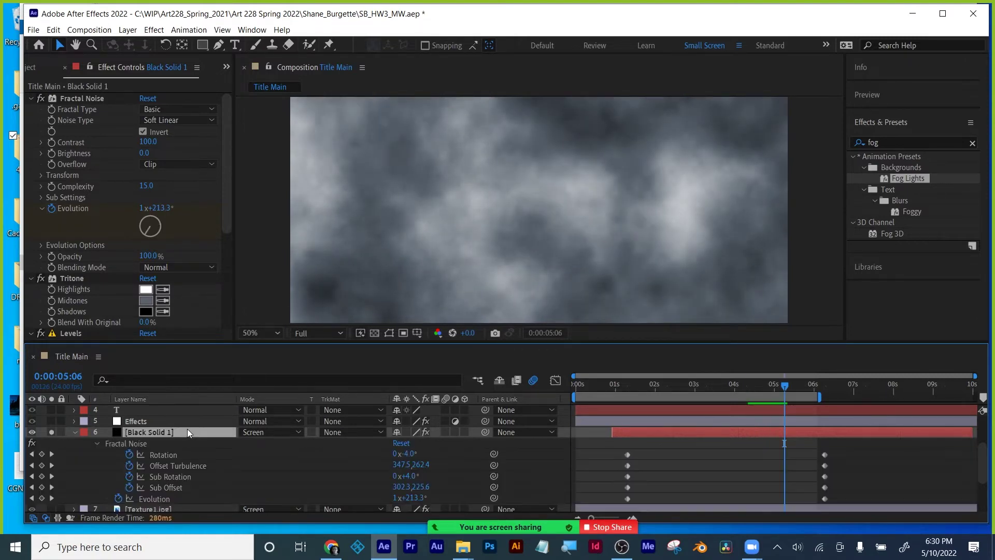
{"action": "left_click_drag", "start_coordinate": [803, 454], "coordinate": [928, 498]}
{"action": "key", "text": "Delete"}
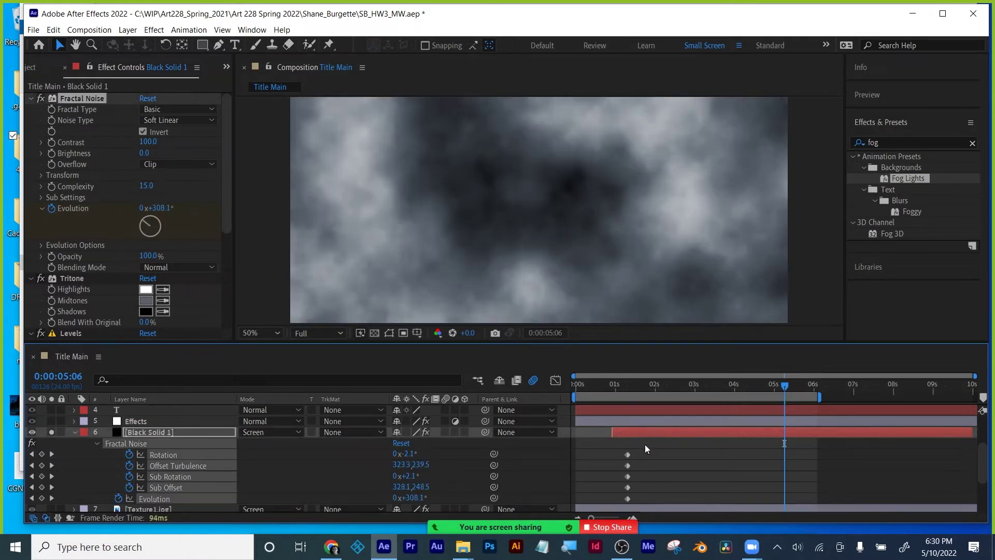
{"action": "left_click_drag", "start_coordinate": [644, 448], "coordinate": [611, 502]}
{"action": "key", "text": "Delete"}
{"action": "left_click_drag", "start_coordinate": [629, 394], "coordinate": [856, 397]}
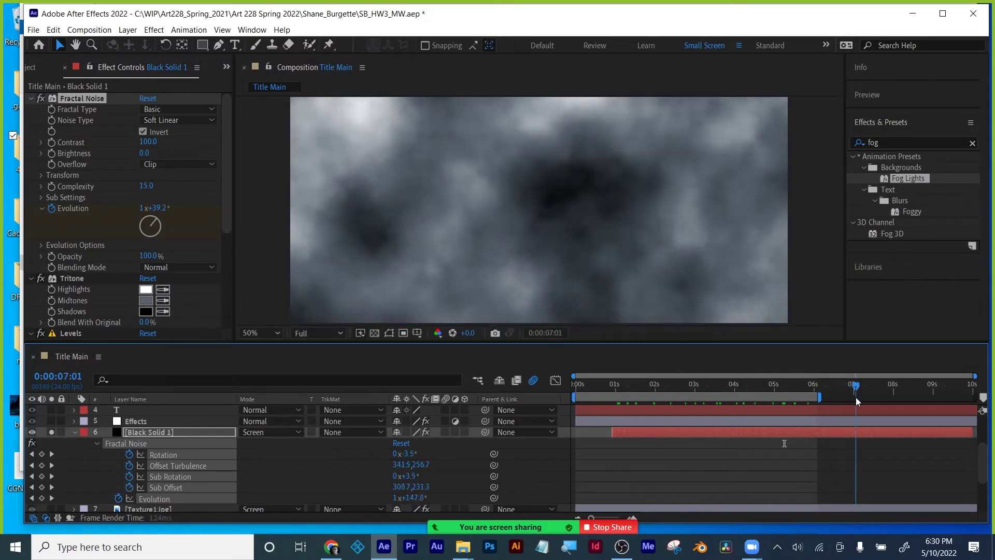
Unsolo the black solid, set its blending mode to Overlay, and scrub back through the title to check it.
{"action": "left_click", "coordinate": [74, 432]}
{"action": "left_click", "coordinate": [51, 432]}
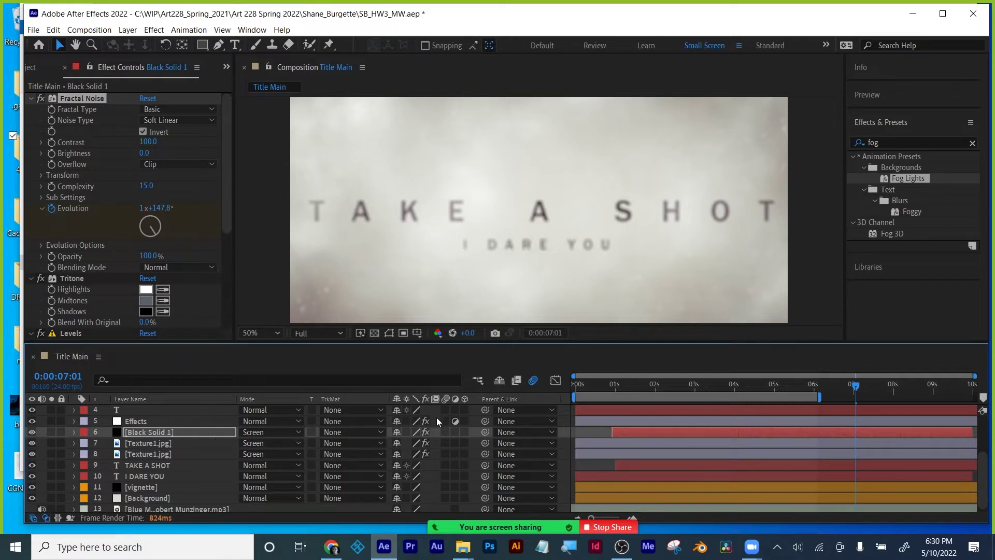
{"action": "left_click", "coordinate": [272, 433]}
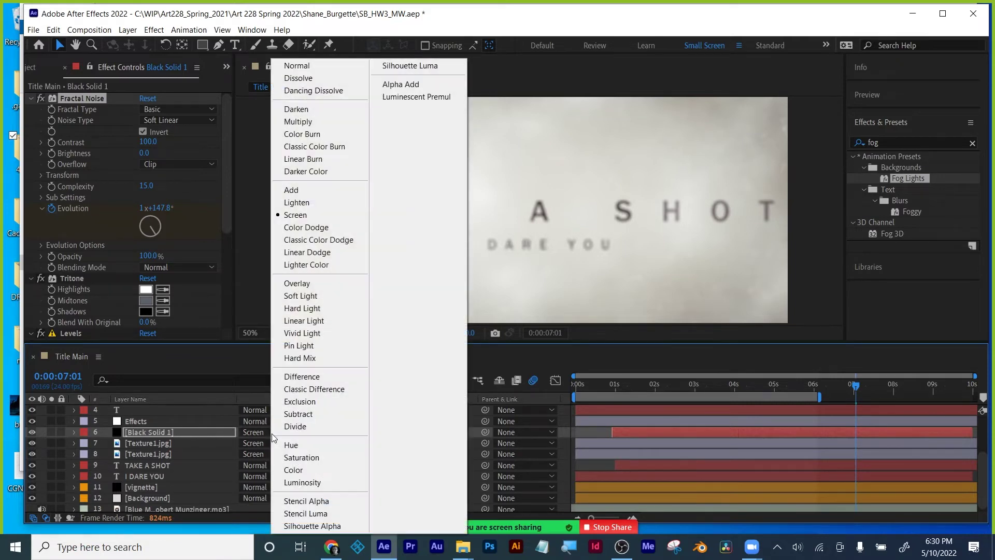
{"action": "left_click", "coordinate": [300, 284]}
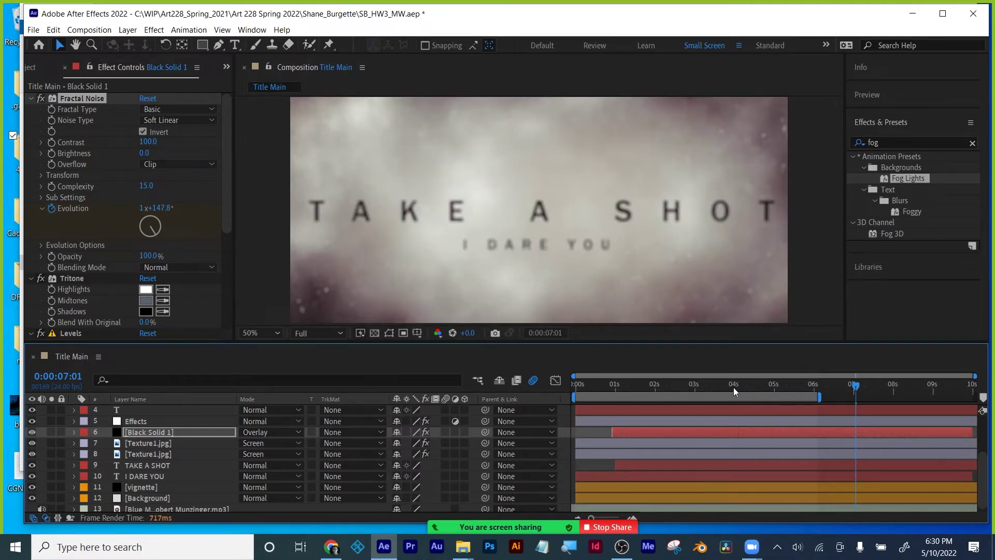
{"action": "left_click_drag", "start_coordinate": [730, 387], "coordinate": [667, 387]}
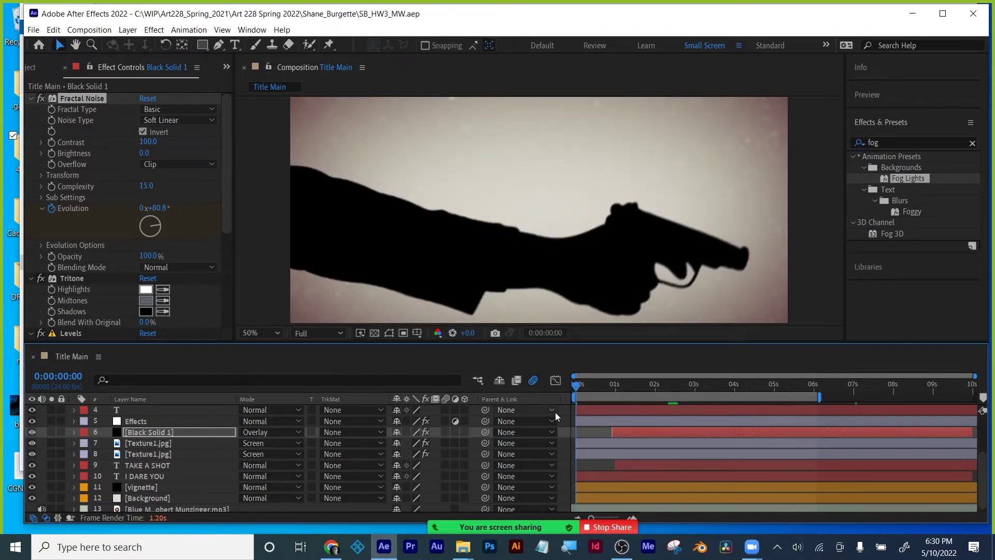
Add the Title Main composition to the render queue and delete the old finished render item.
{"action": "left_click", "coordinate": [89, 29]}
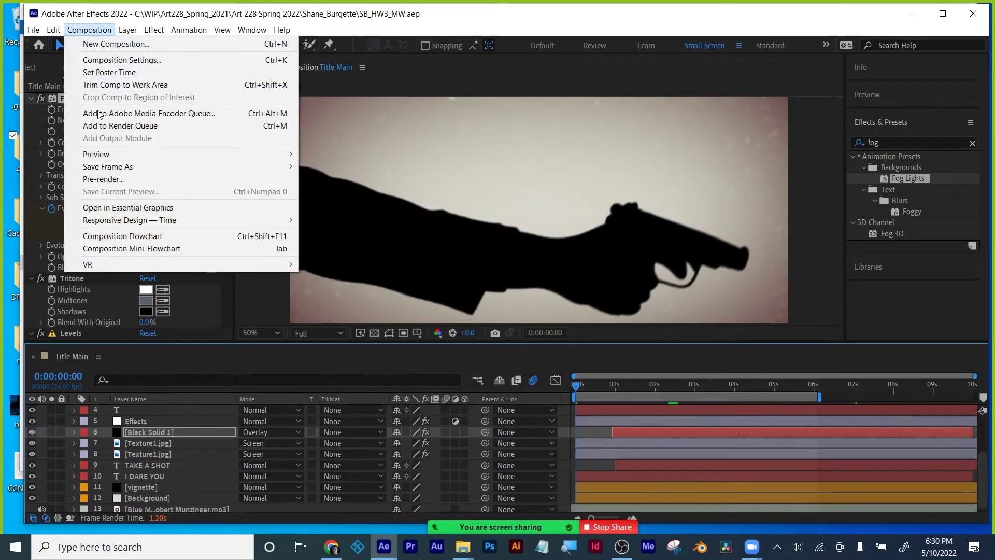
{"action": "left_click", "coordinate": [100, 127]}
{"action": "left_click", "coordinate": [120, 415]}
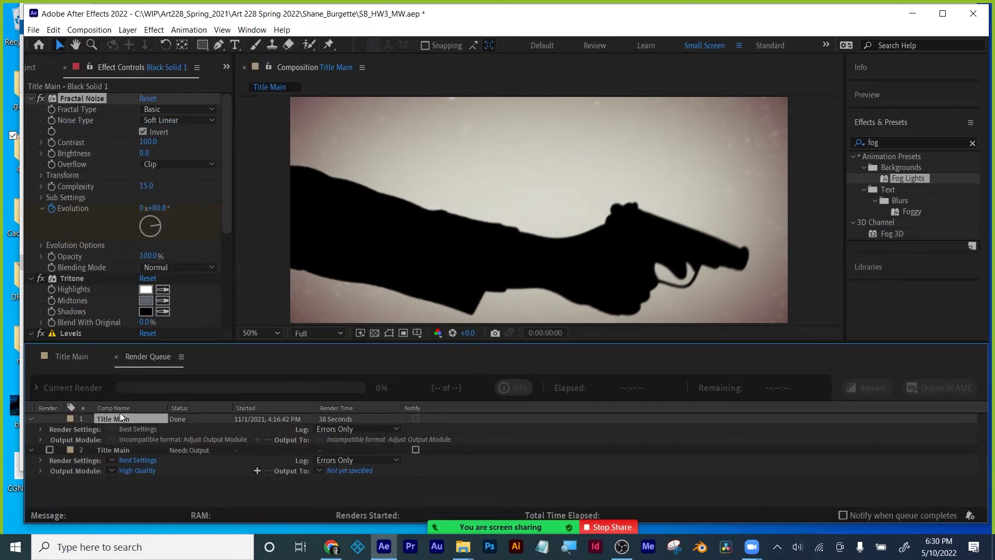
{"action": "key", "text": "Delete"}
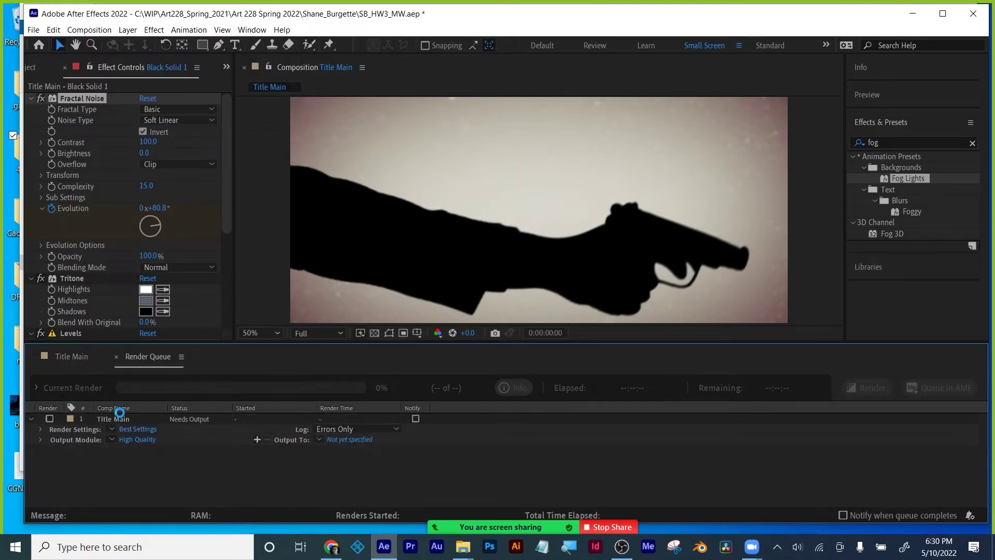
Accept the QuickTime output module settings and set the render's output file, naming it with the student's first name followed by "Test".
{"action": "left_click", "coordinate": [139, 439]}
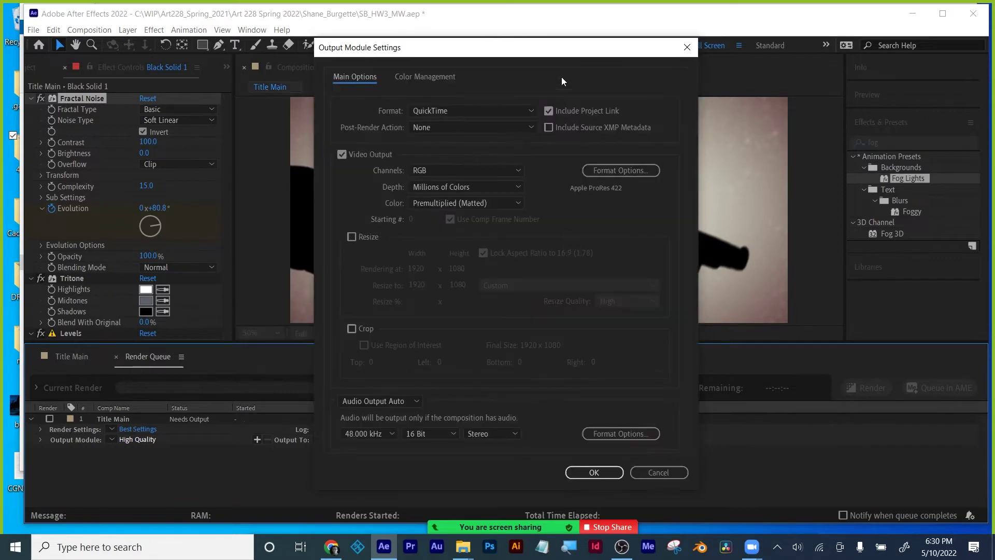
{"action": "left_click", "coordinate": [594, 472]}
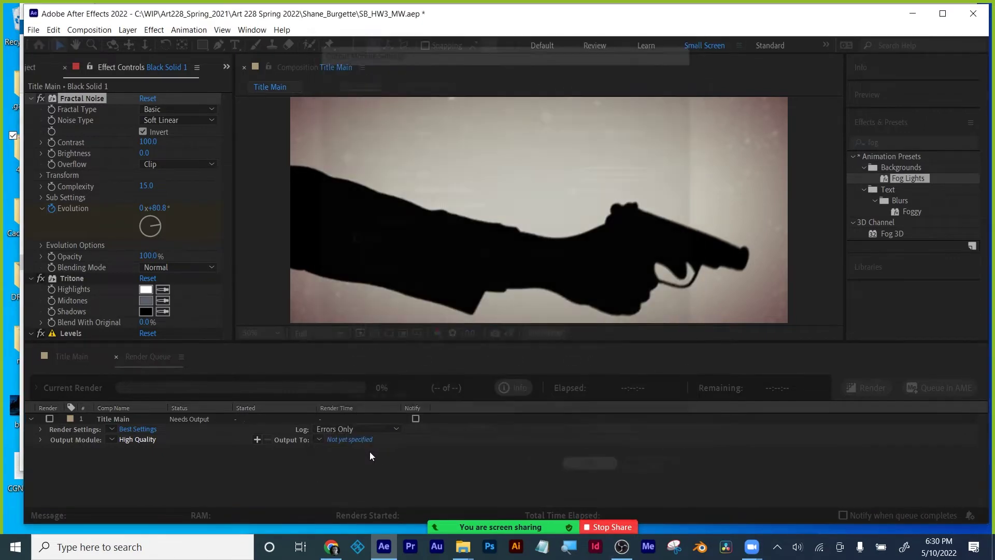
{"action": "left_click", "coordinate": [351, 439]}
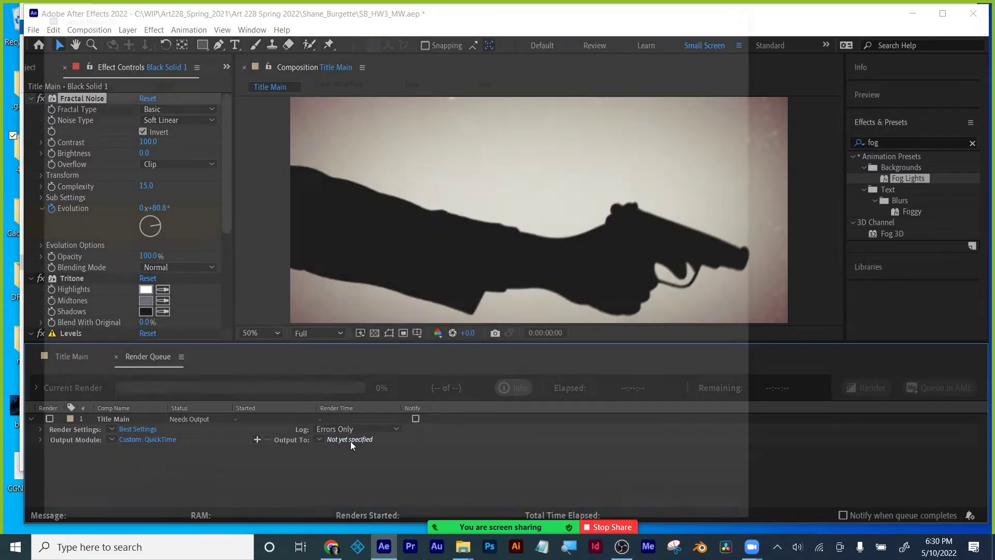
{"action": "type", "text": "Shane Test"}
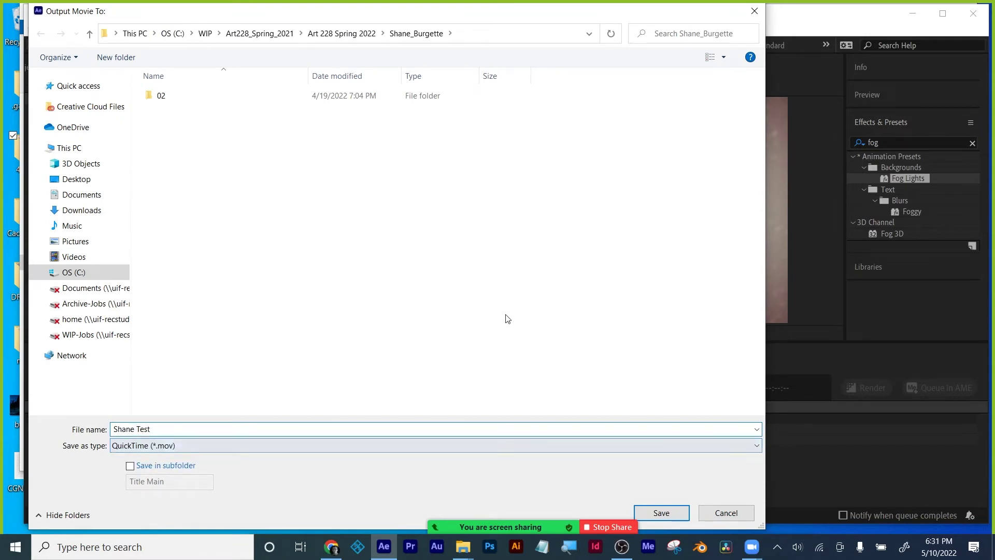
{"action": "left_click", "coordinate": [653, 513]}
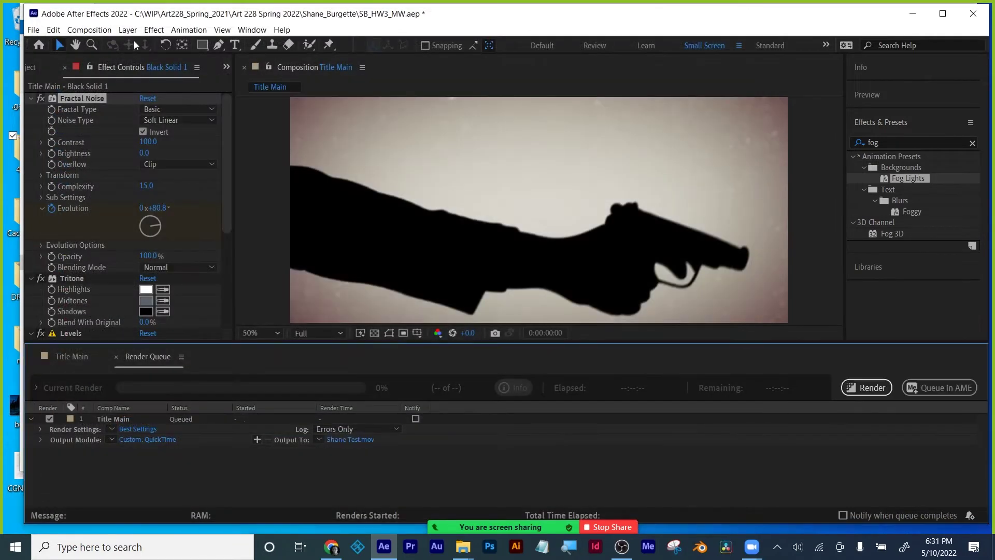
Render the queued Title Main composition.
{"action": "left_click", "coordinate": [89, 30]}
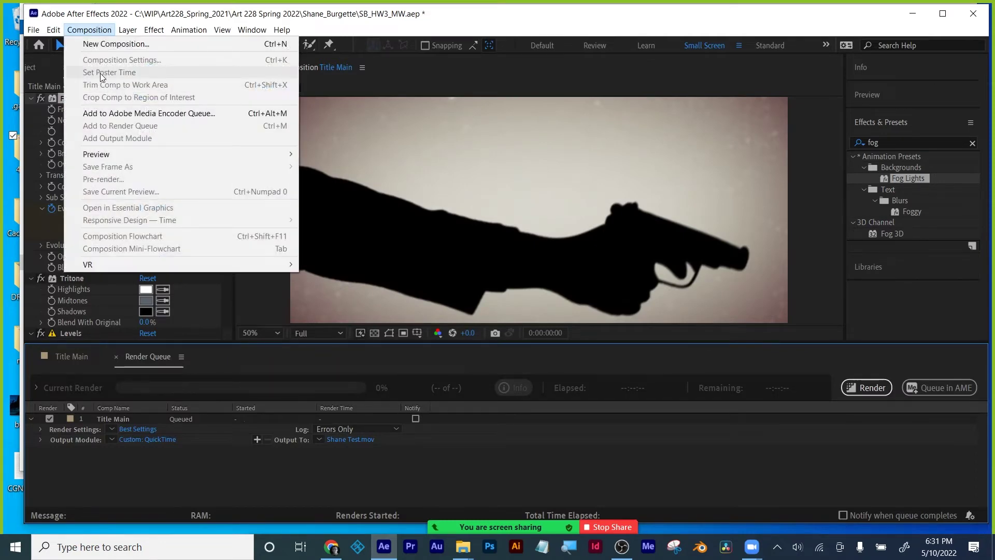
{"action": "left_click", "coordinate": [97, 30]}
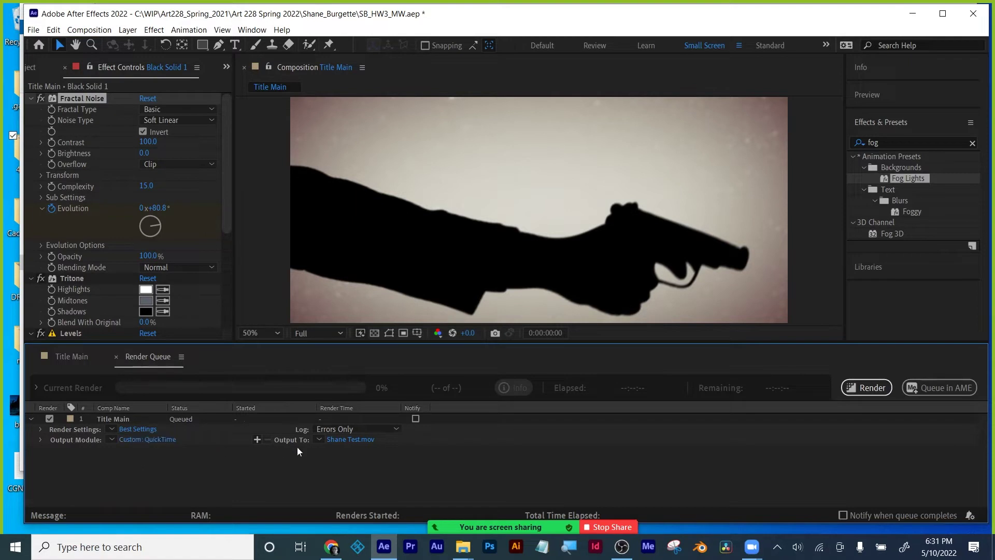
{"action": "left_click", "coordinate": [878, 391]}
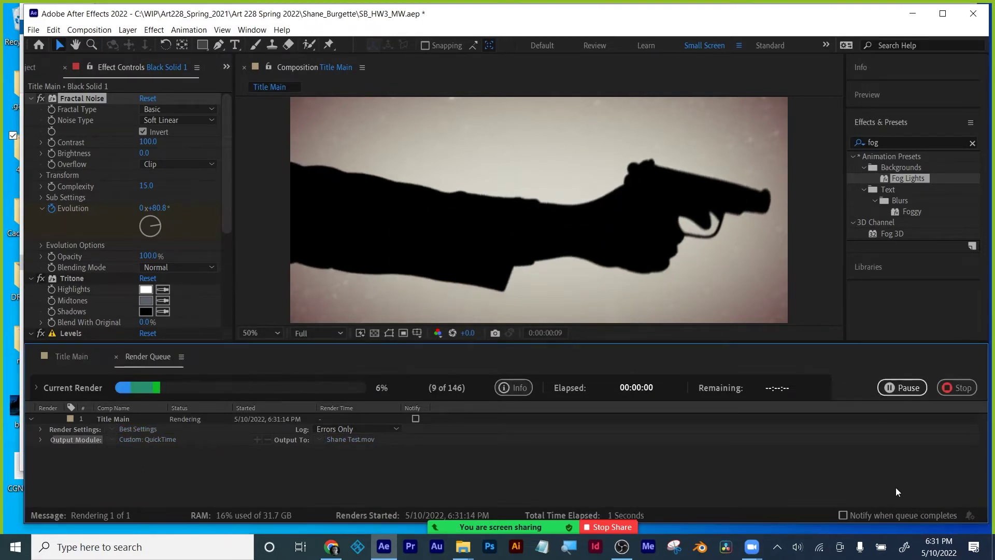
Close the render queue, create a new composition from the rendered QuickTime movie, and save the project.
{"action": "left_click_drag", "start_coordinate": [83, 259], "coordinate": [65, 330]}
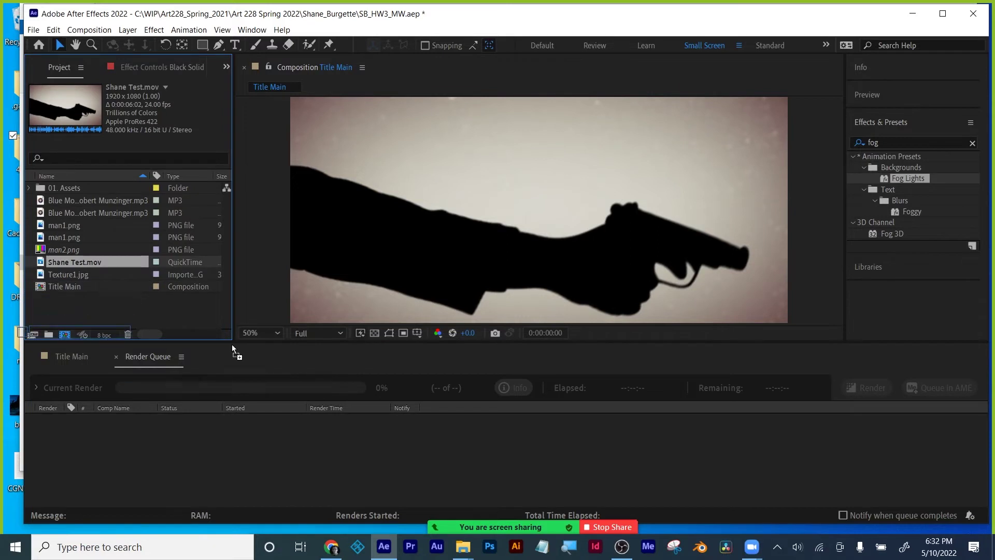
{"action": "left_click_drag", "start_coordinate": [231, 344], "coordinate": [231, 346]}
{"action": "left_click", "coordinate": [115, 356]}
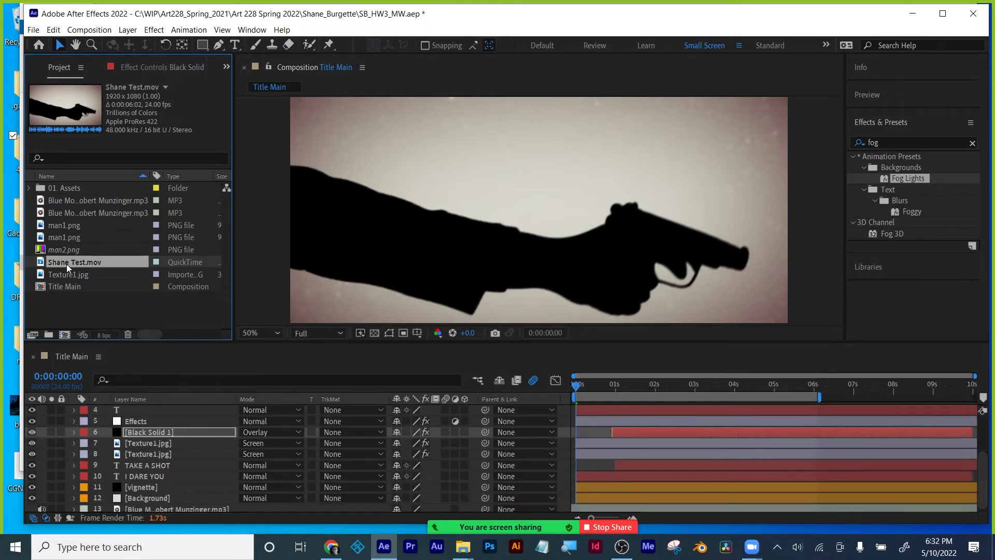
{"action": "left_click_drag", "start_coordinate": [66, 263], "coordinate": [64, 334]}
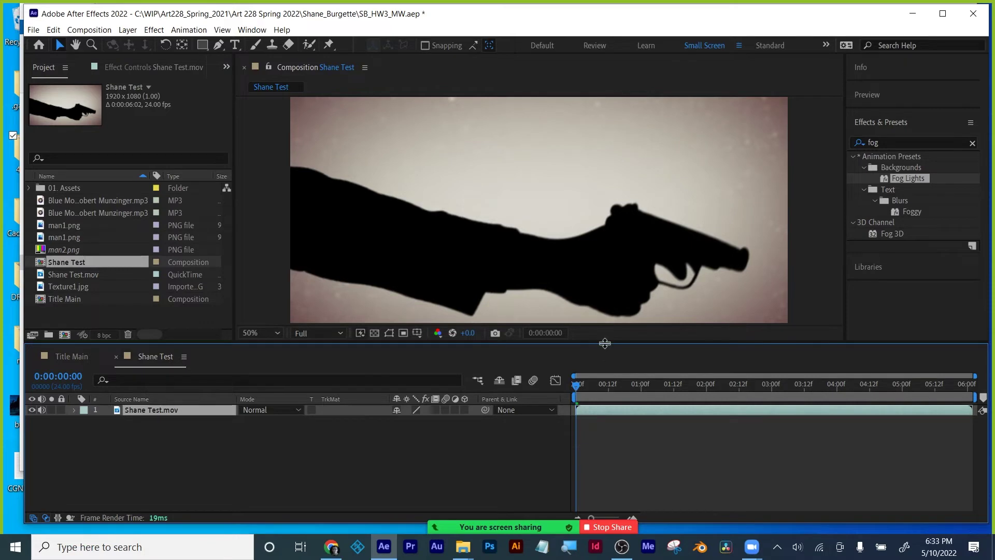
{"action": "left_click_drag", "start_coordinate": [604, 343], "coordinate": [617, 433]}
{"action": "key", "text": "ctrl+s"}
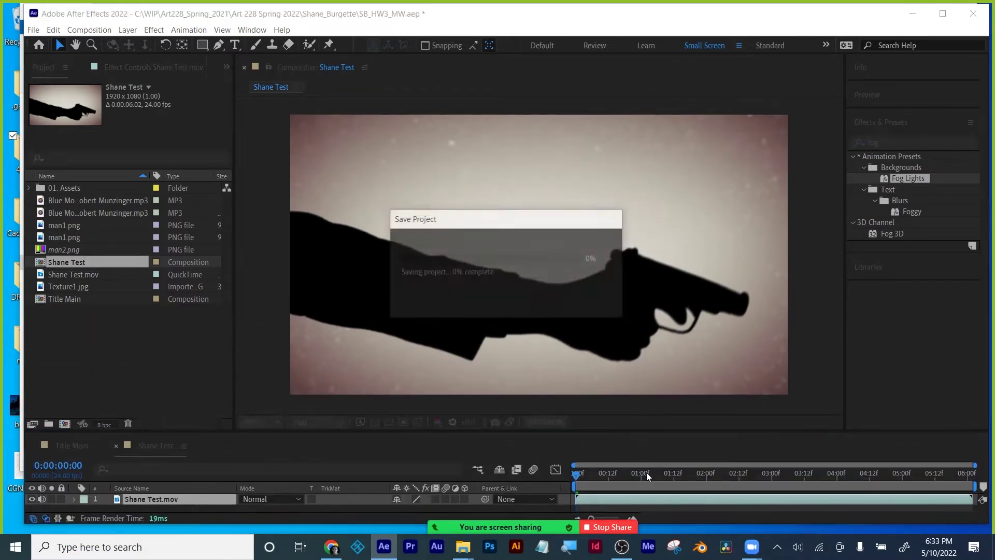
Play back the rendered movie in its new composition and scrub to 0:00:03:06.
{"action": "key", "text": "space"}
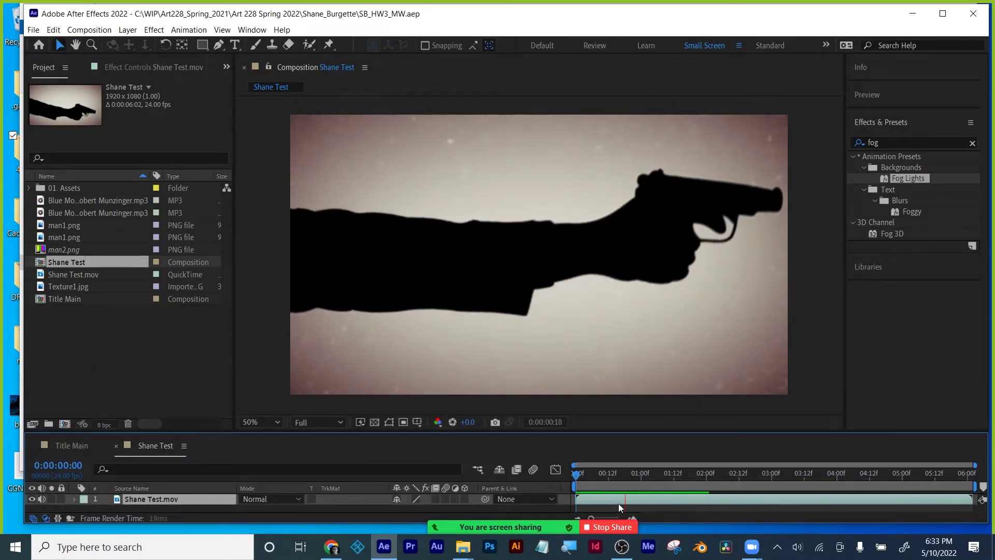
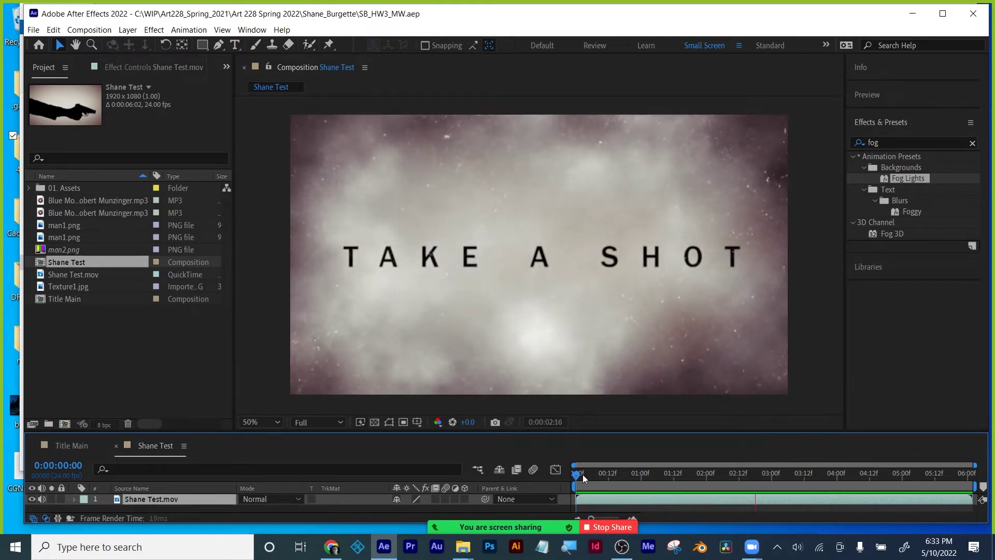
{"action": "key", "text": "h"}
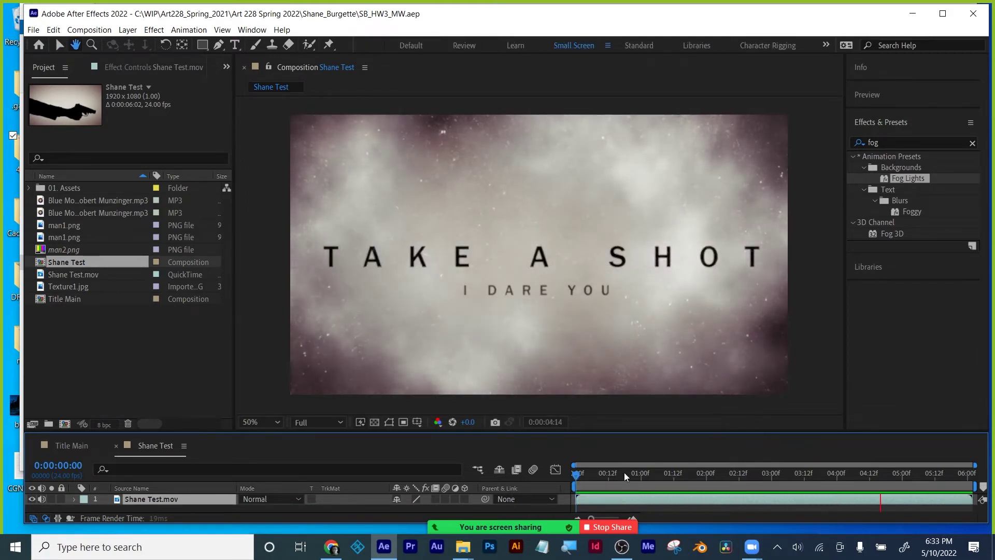
{"action": "key", "text": "v"}
{"action": "left_click_drag", "start_coordinate": [570, 480], "coordinate": [788, 476]}
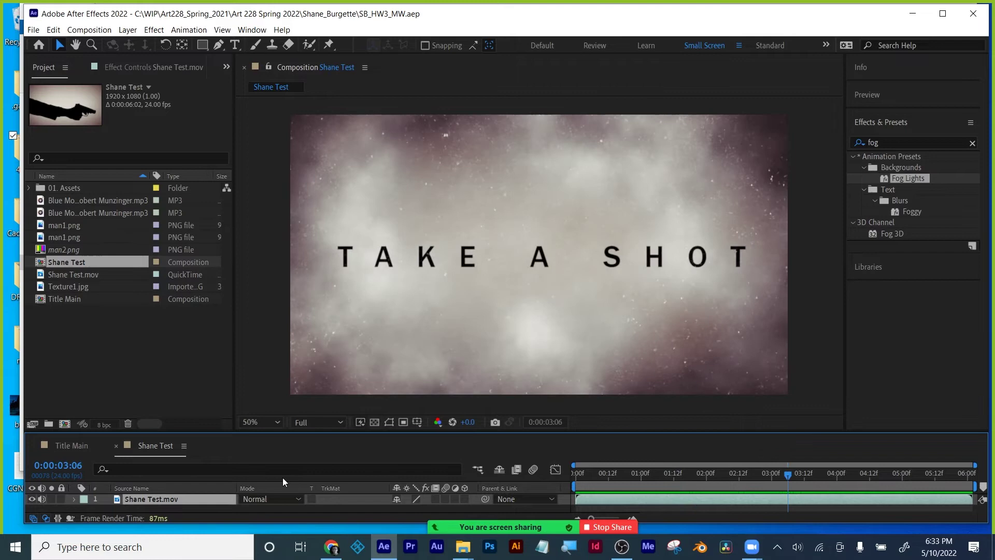
Open a new Chrome tab, return to After Effects, and scrub the rendered movie back to 0:00:02:23.
{"action": "left_click", "coordinate": [331, 546]}
{"action": "left_click", "coordinate": [816, 18]}
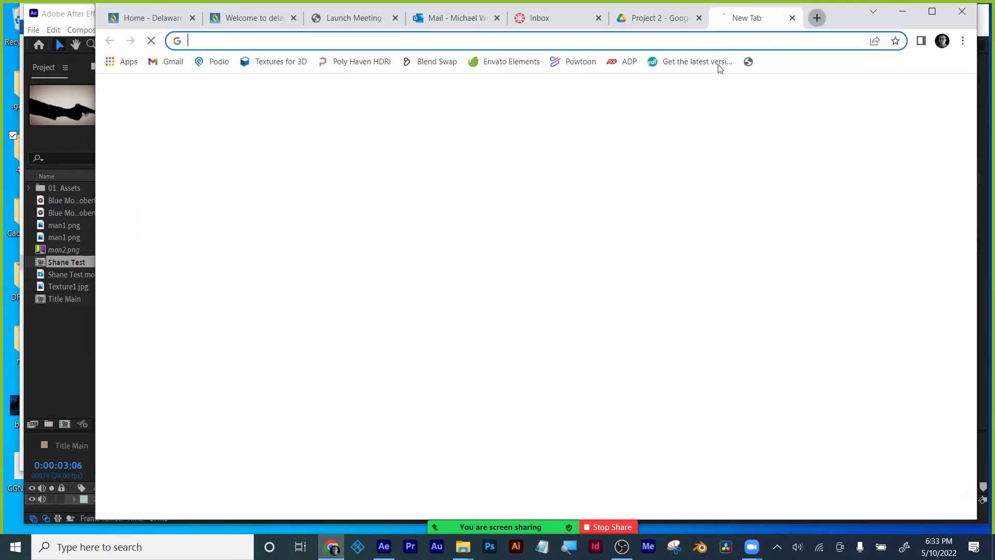
{"action": "left_click", "coordinate": [469, 279]}
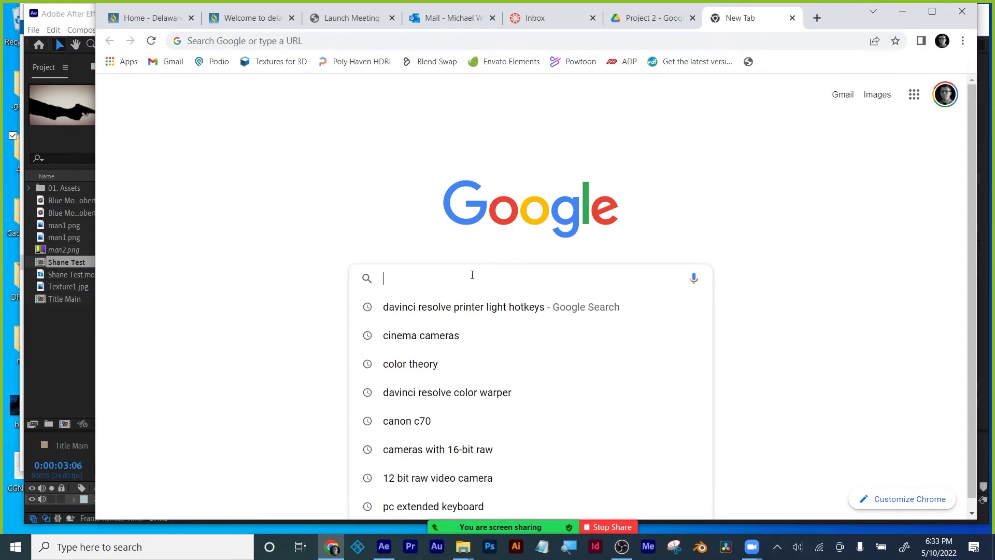
{"action": "left_click", "coordinate": [55, 363]}
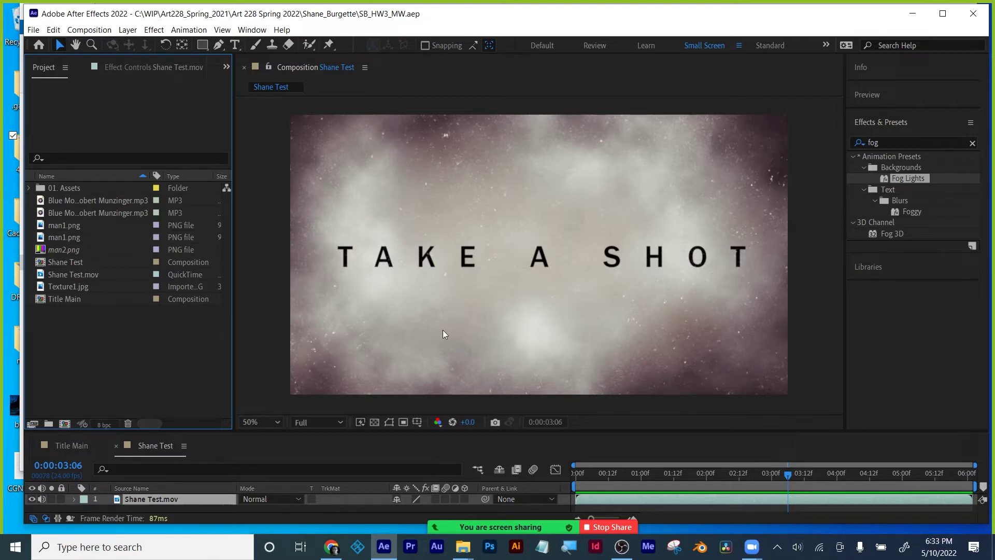
{"action": "left_click_drag", "start_coordinate": [787, 475], "coordinate": [769, 476]}
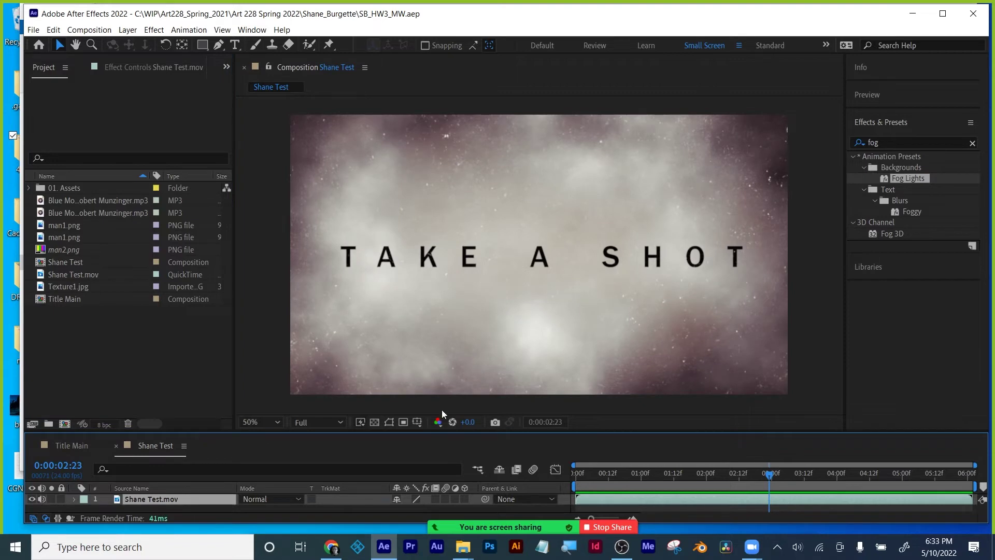
Switch to Chrome and run a Google image search for "bullet hole".
{"action": "left_click", "coordinate": [331, 546]}
{"action": "left_click", "coordinate": [449, 283]}
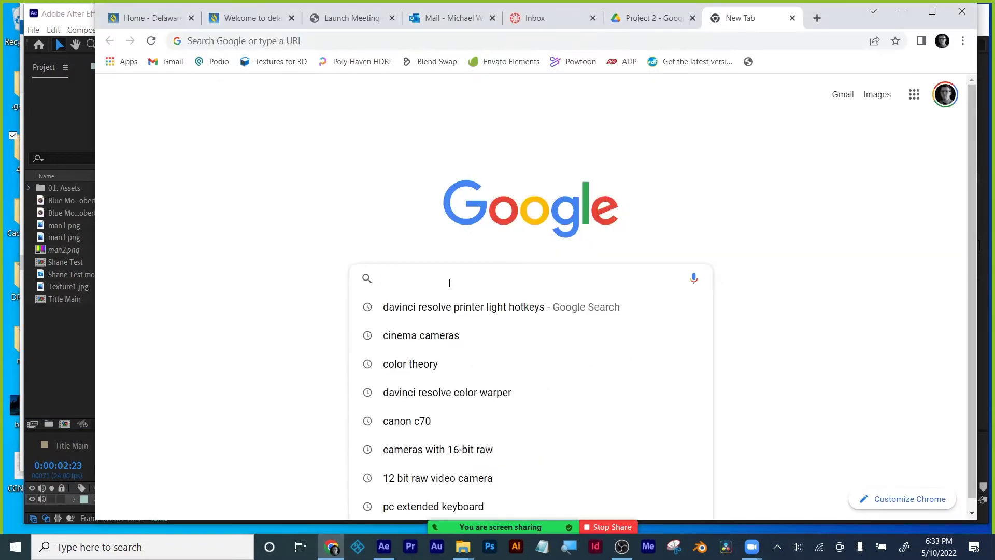
{"action": "type", "text": "bullet hole"}
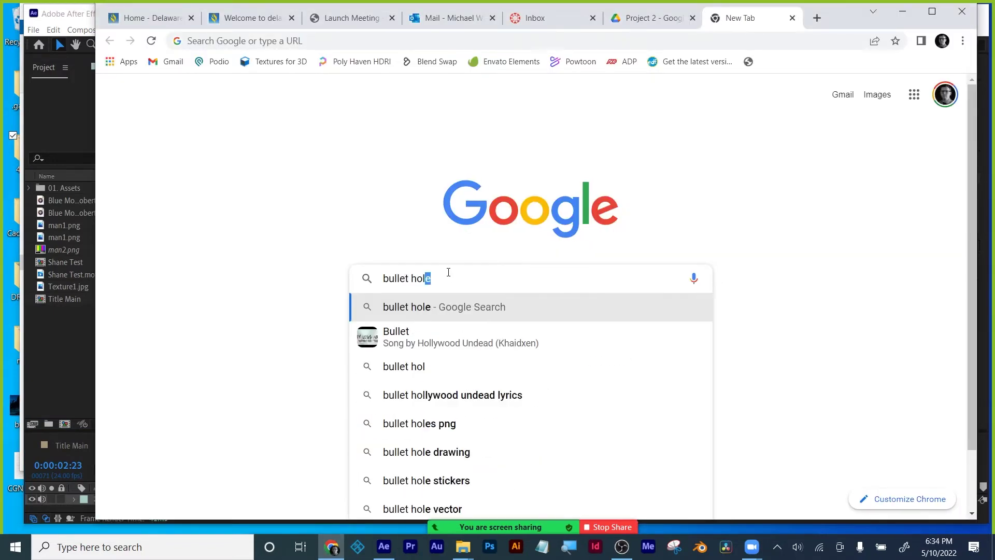
{"action": "key", "text": "Return"}
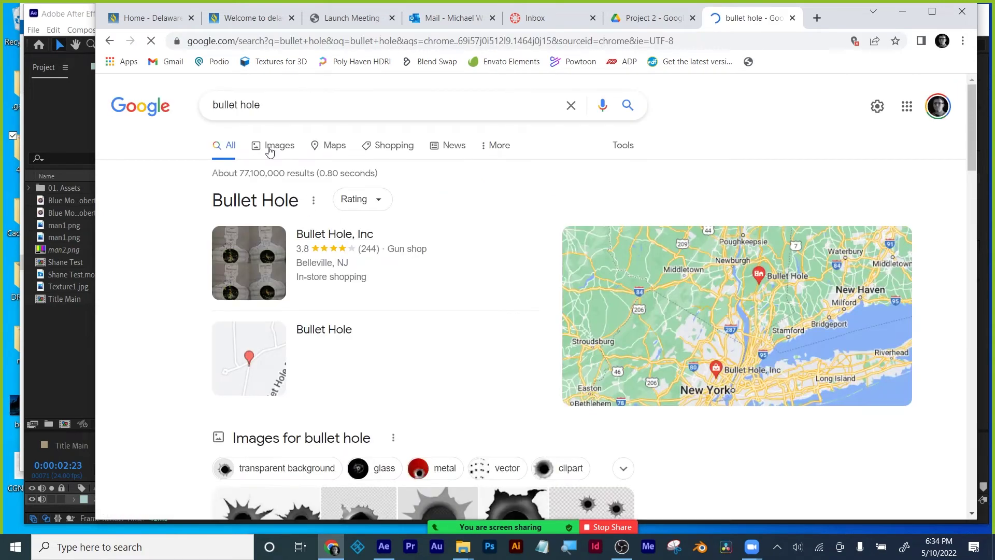
{"action": "left_click", "coordinate": [268, 150]}
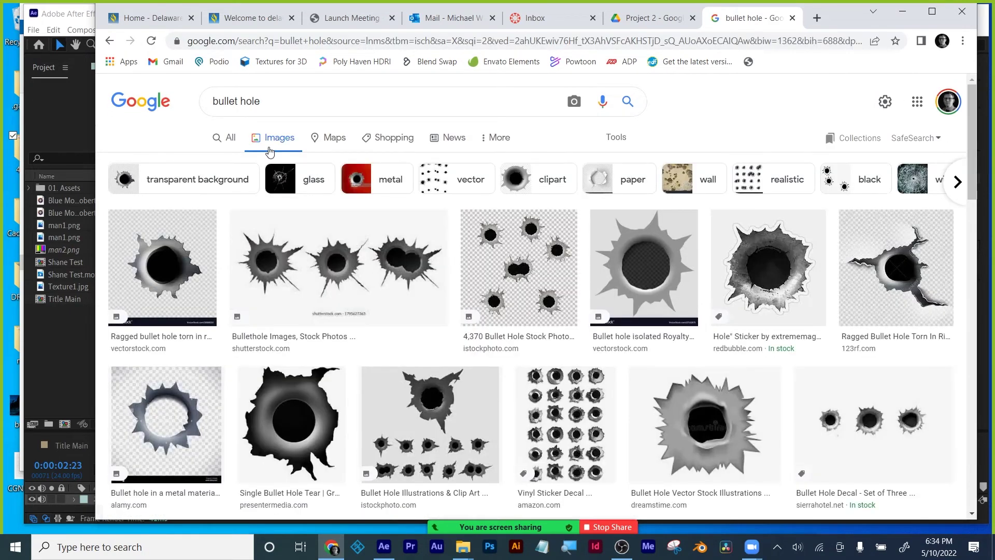
Filter the bullet hole image results by color to show only transparent images.
{"action": "scroll", "coordinate": [415, 306], "scroll_direction": "down", "scroll_amount": 4}
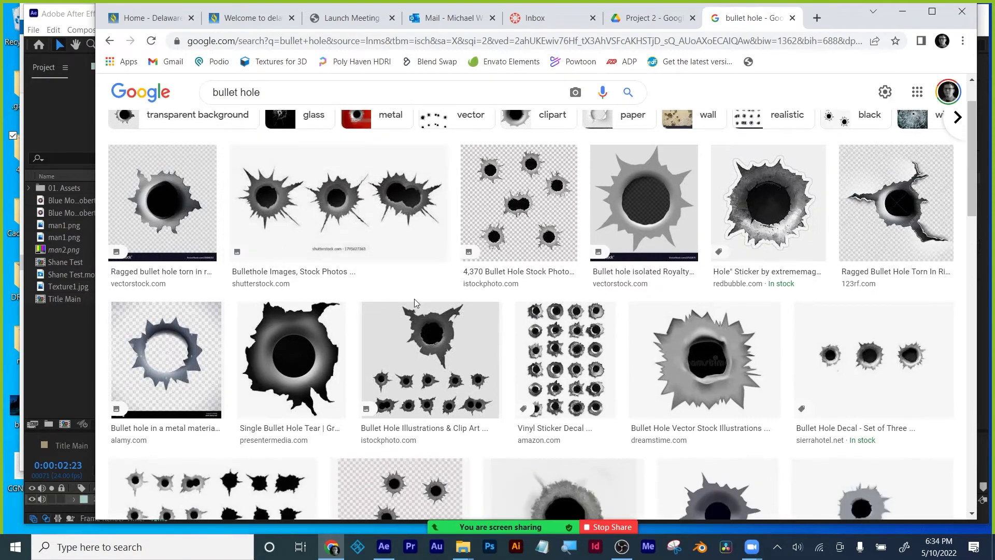
{"action": "scroll", "coordinate": [412, 307], "scroll_direction": "up", "scroll_amount": 4}
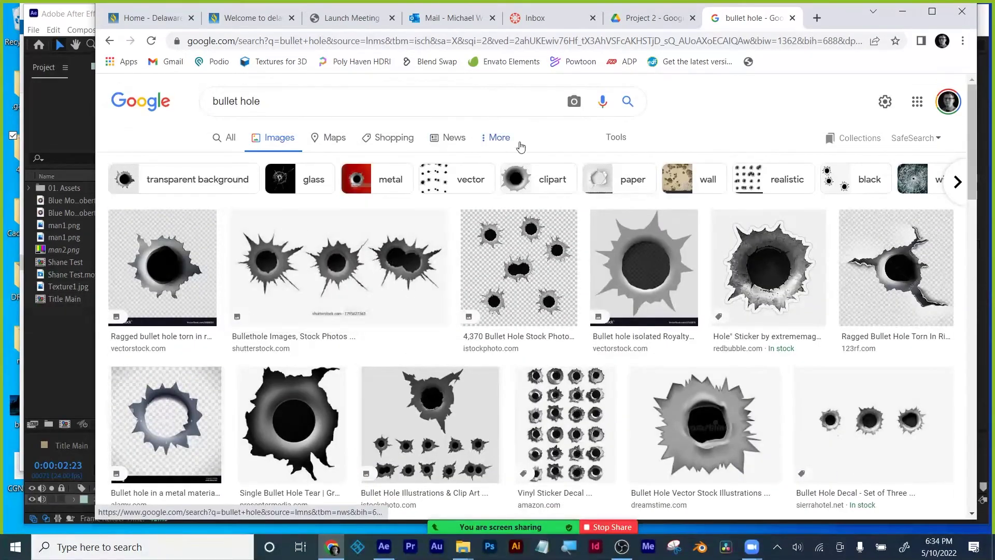
{"action": "left_click", "coordinate": [622, 141]}
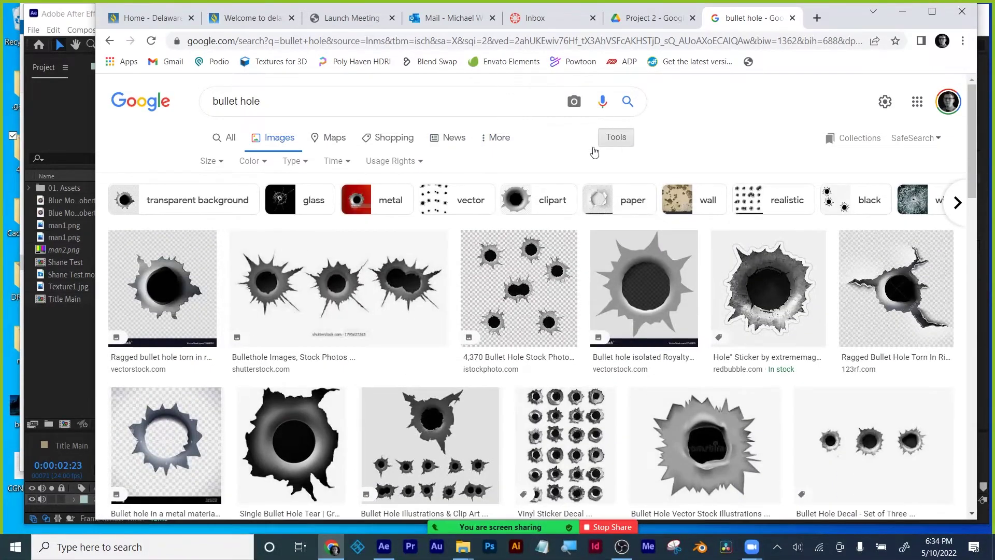
{"action": "left_click", "coordinate": [265, 161]}
{"action": "left_click", "coordinate": [262, 222]}
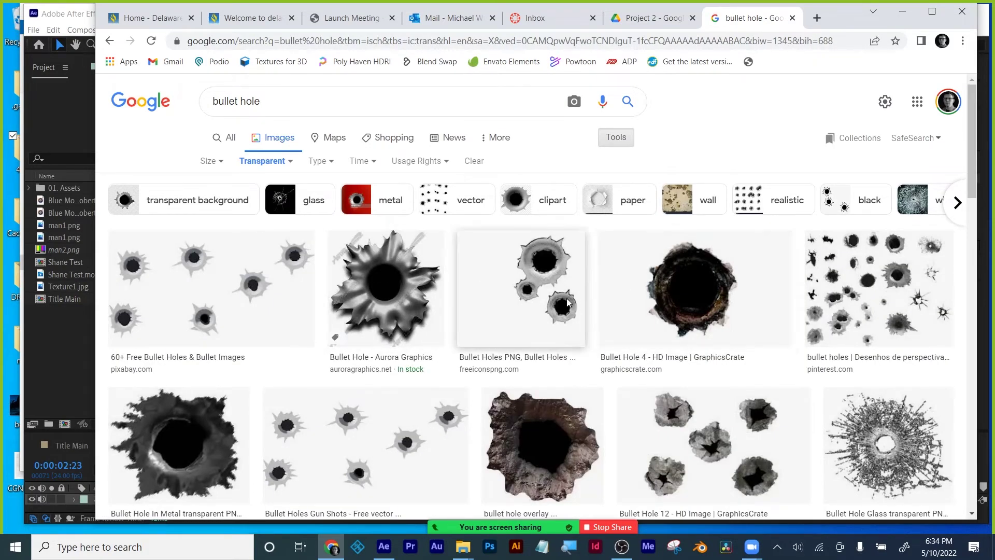
Open the StickPNG "Bullet Hole Glass transparent PNG" result and start saving its image.
{"action": "scroll", "coordinate": [652, 307], "scroll_direction": "down", "scroll_amount": 3}
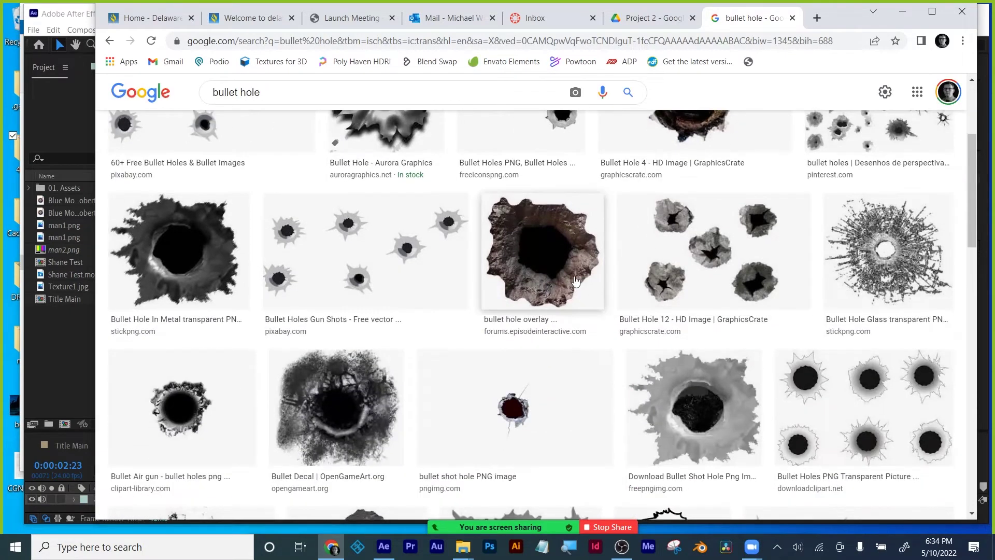
{"action": "left_click", "coordinate": [882, 260]}
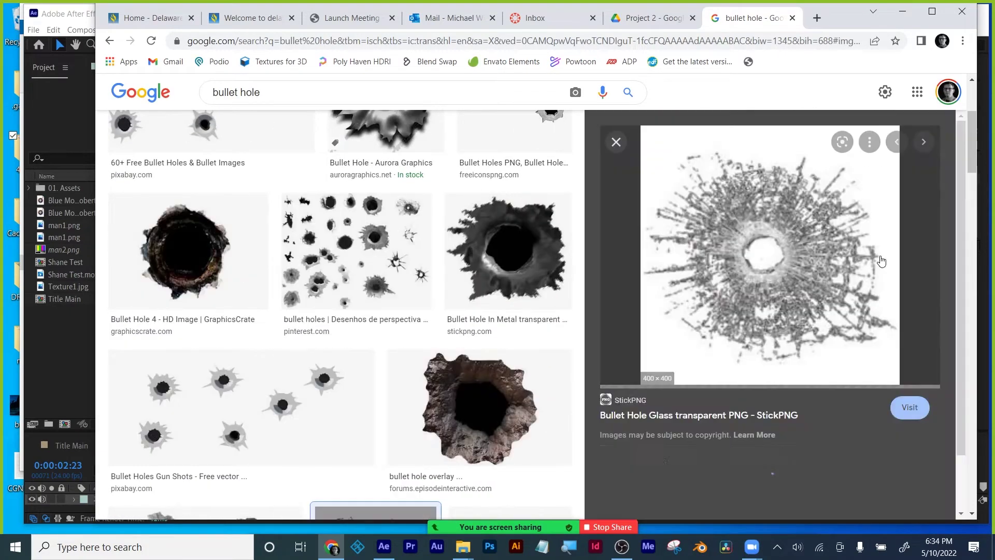
{"action": "right_click", "coordinate": [768, 236]}
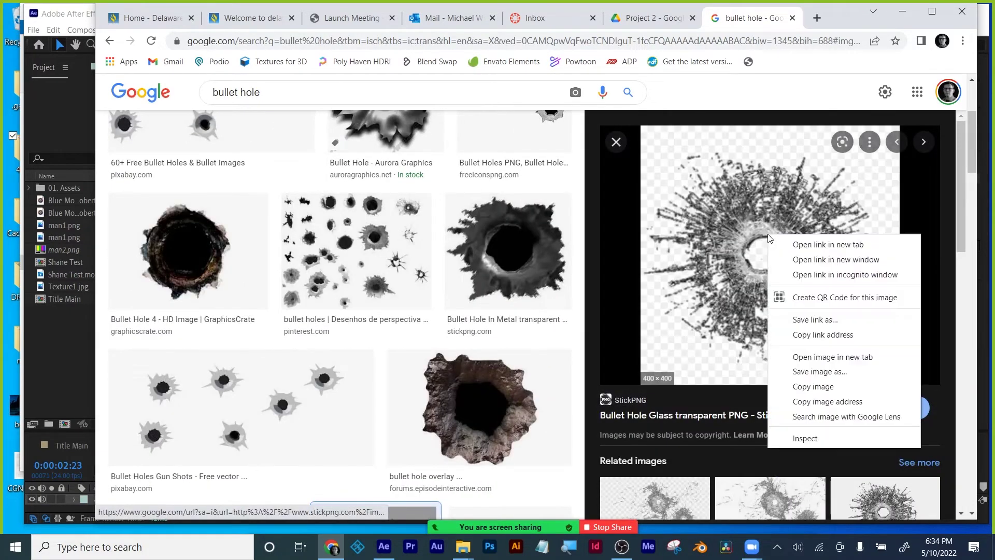
{"action": "left_click", "coordinate": [802, 373]}
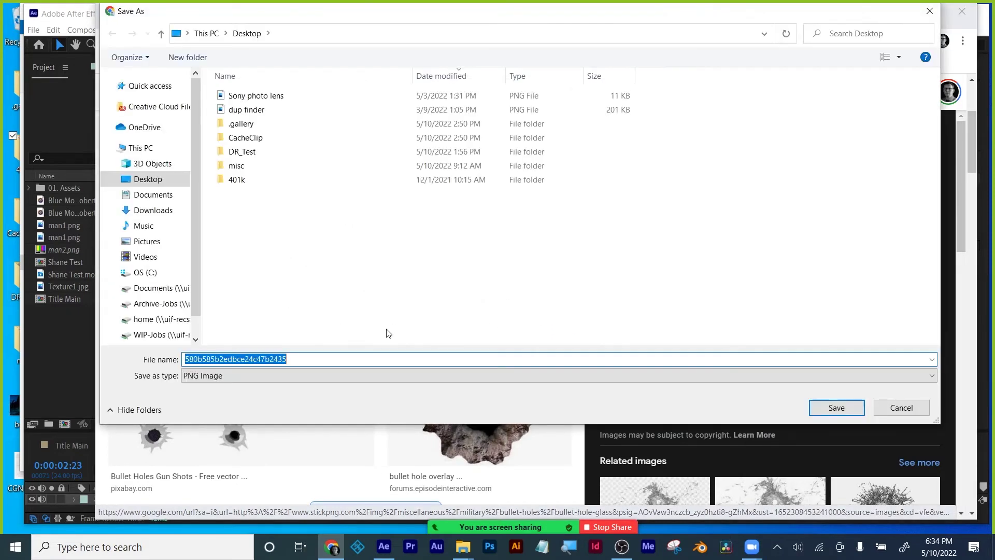
Try to save the StickPNG image as bullet_Hole in the project's folder inside Art 228 Spring 2022, and discard the blocked download.
{"action": "type", "text": "bullet_Hole"}
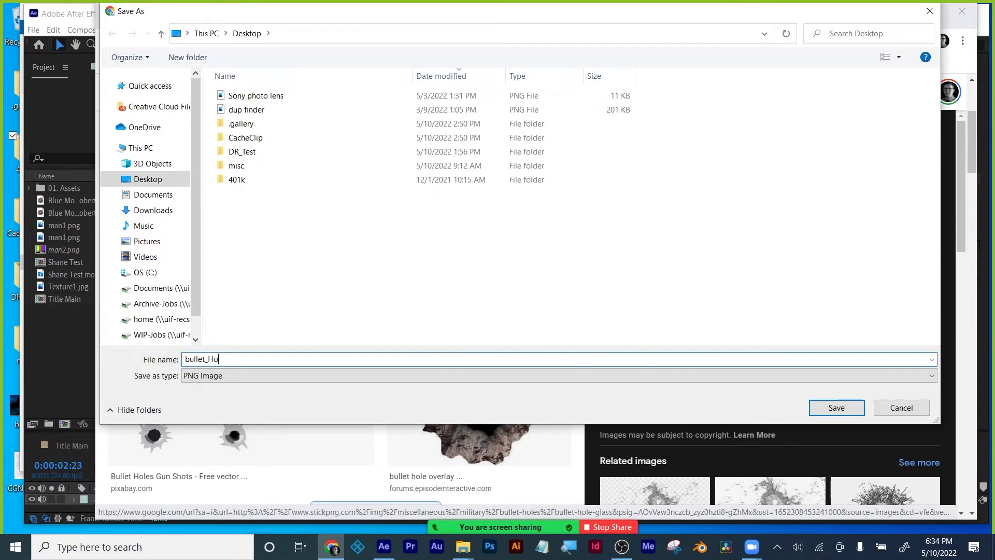
{"action": "left_click", "coordinate": [150, 272]}
{"action": "left_click", "coordinate": [232, 101]}
{"action": "double_click", "coordinate": [232, 102]}
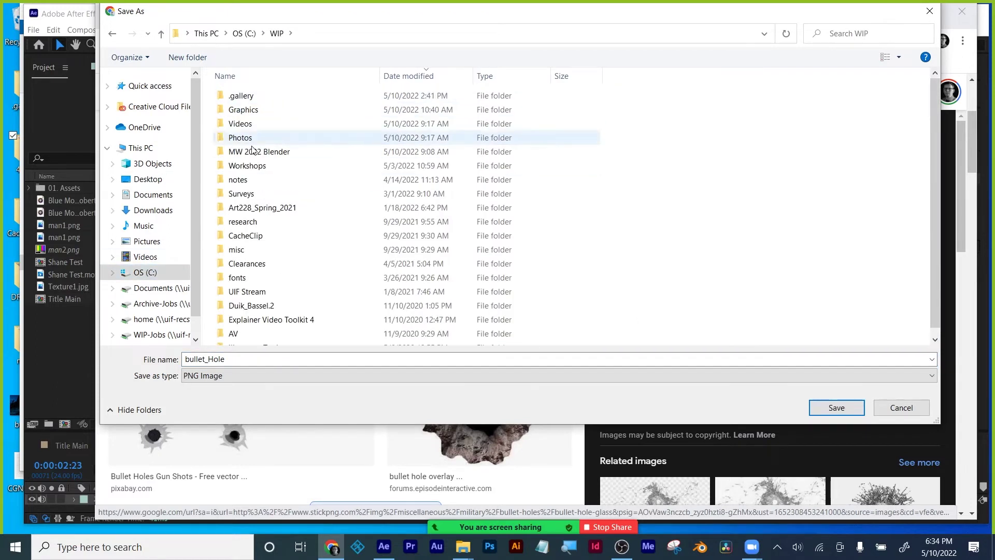
{"action": "double_click", "coordinate": [254, 208]}
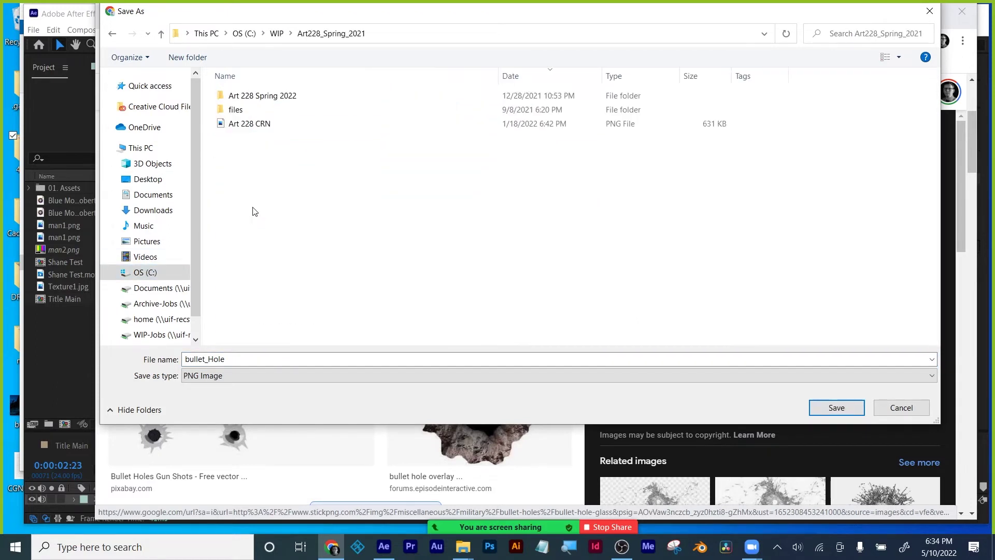
{"action": "double_click", "coordinate": [249, 97]}
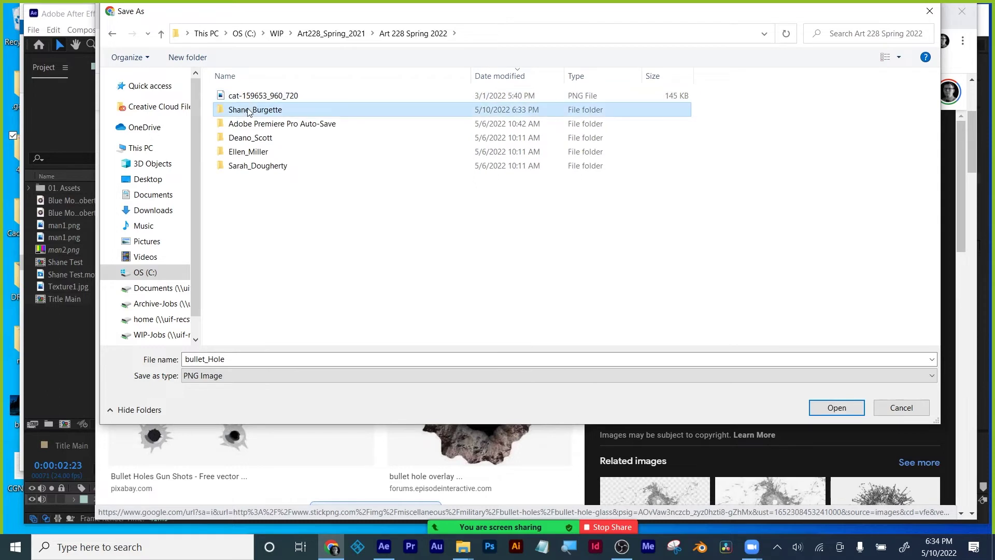
{"action": "double_click", "coordinate": [249, 109]}
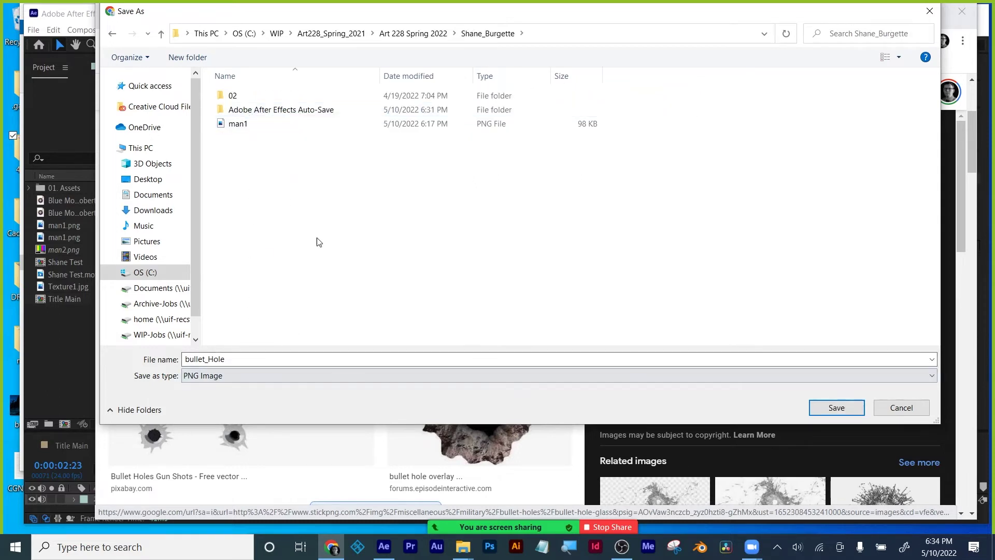
{"action": "double_click", "coordinate": [242, 96]}
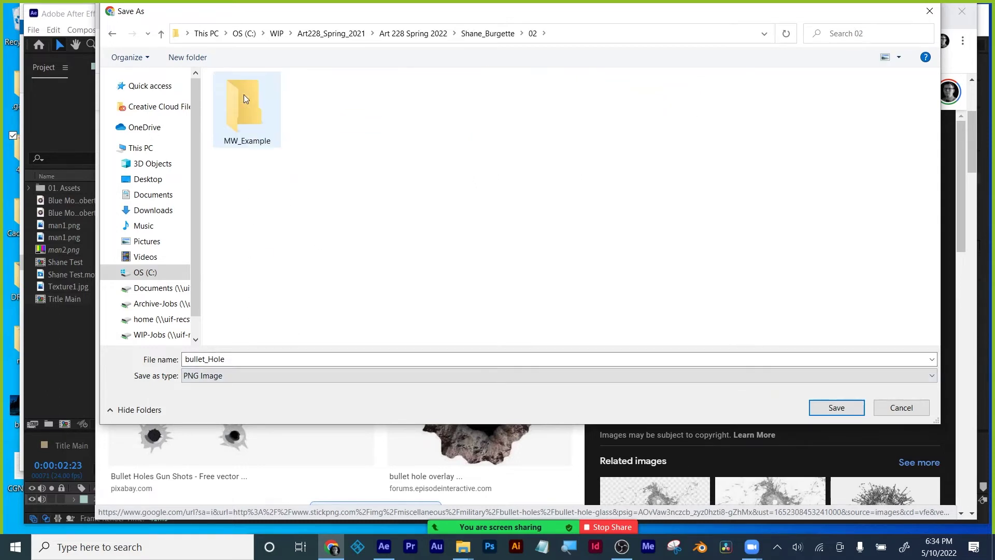
{"action": "left_click", "coordinate": [472, 34]}
{"action": "left_click", "coordinate": [836, 408]}
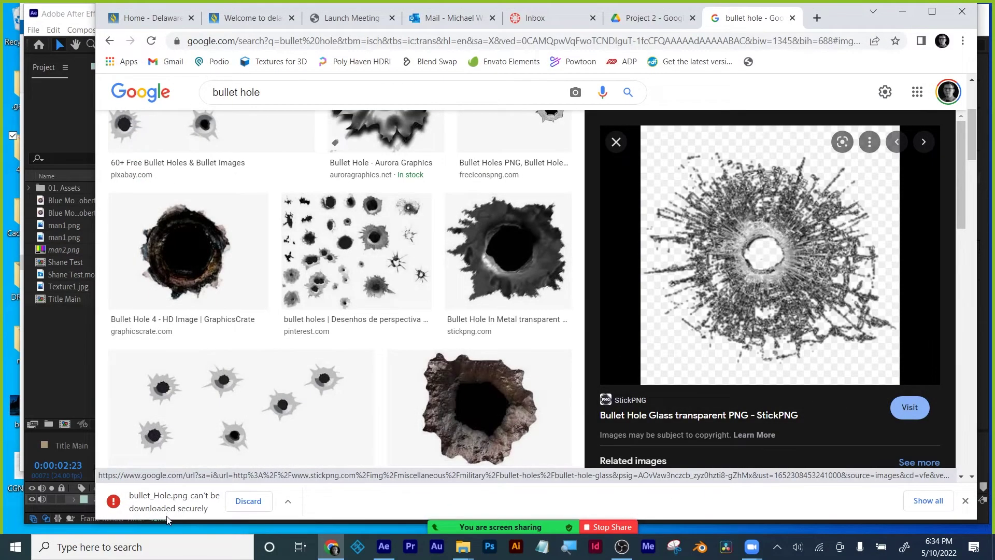
{"action": "left_click", "coordinate": [248, 501]}
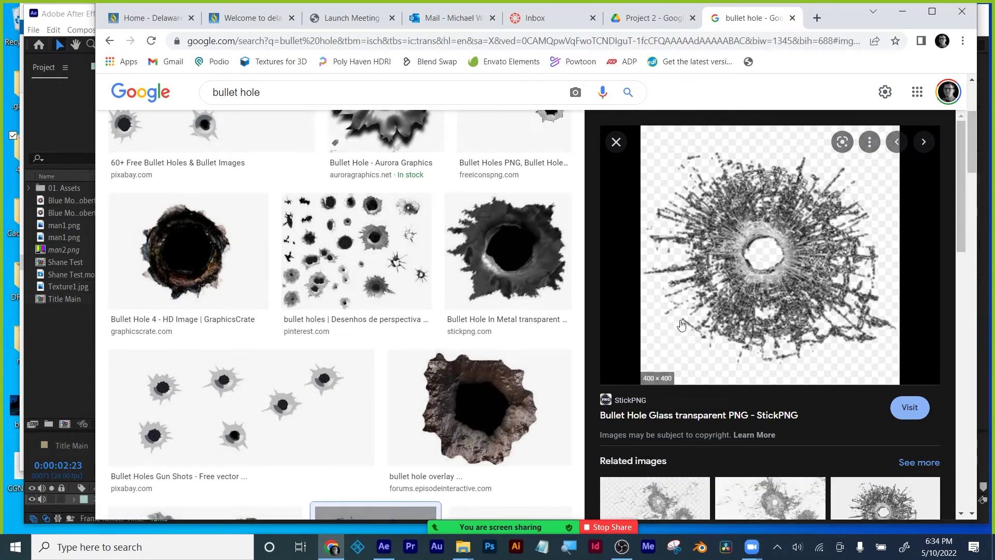
Check the Downloads folder for the bullet hole image and return to the Chrome image results.
{"action": "mouse_move", "coordinate": [463, 546]}
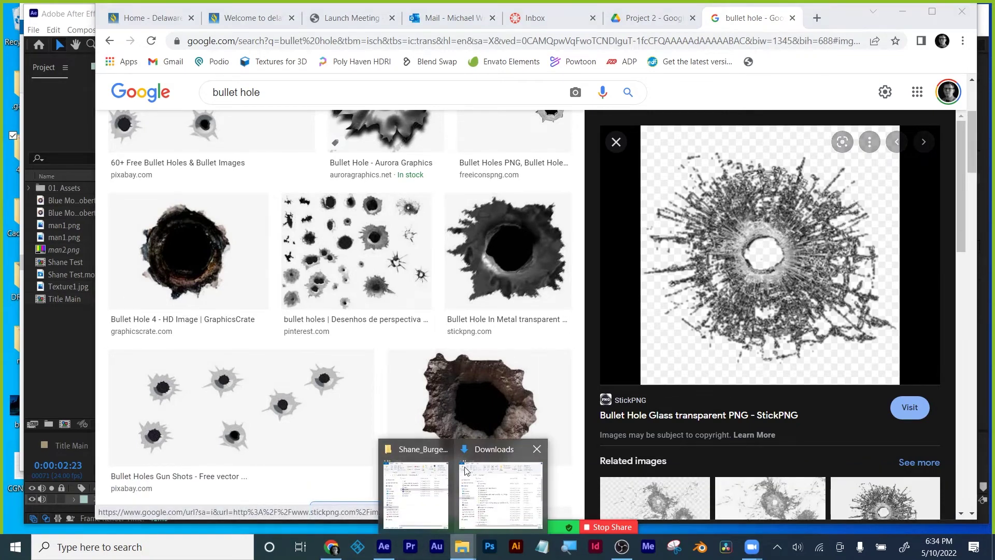
{"action": "left_click", "coordinate": [477, 488]}
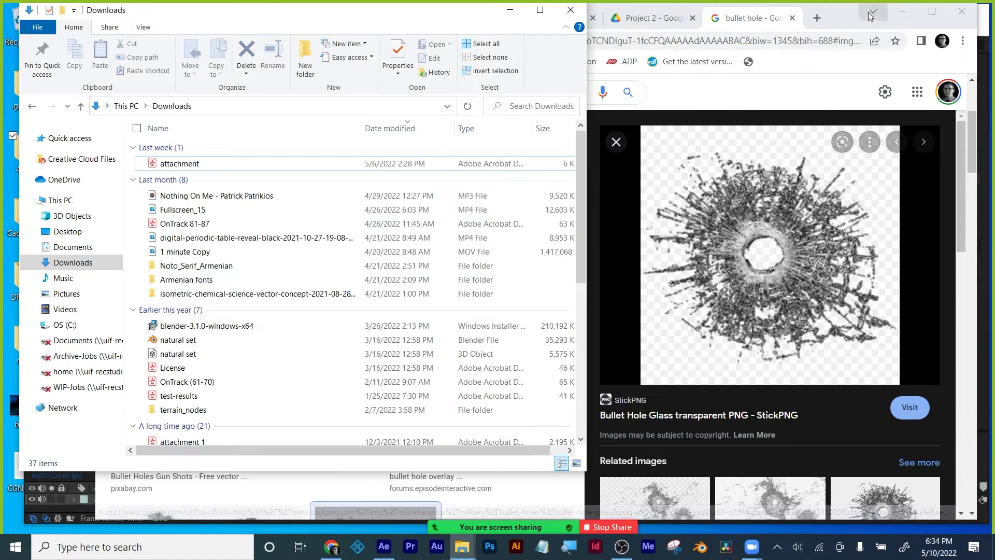
{"action": "left_click", "coordinate": [851, 19]}
Browse the related images and open the Dreamstime "Broken Glass Single Bullet Hole in Glass Isolated on White" result.
{"action": "scroll", "coordinate": [841, 286], "scroll_direction": "down", "scroll_amount": 5}
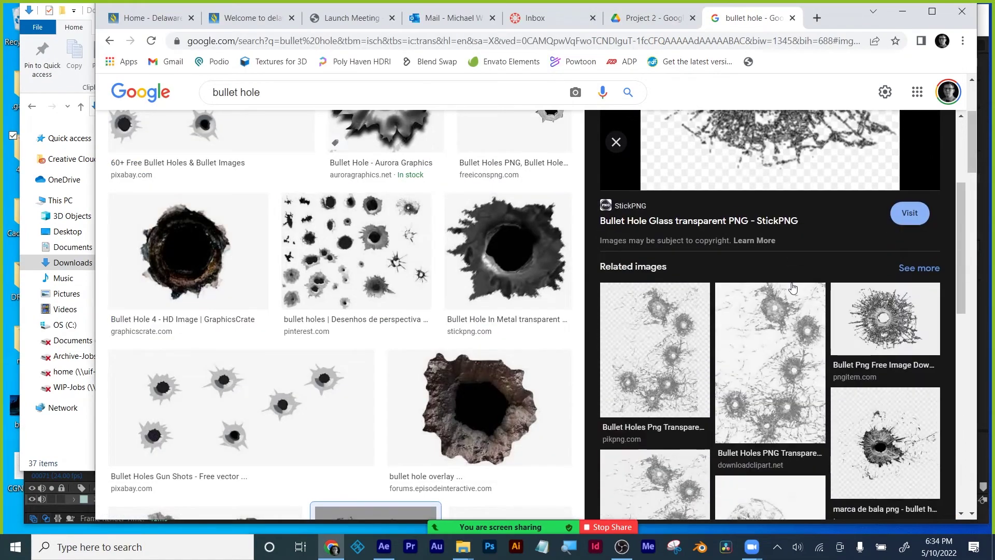
{"action": "left_click", "coordinate": [841, 285]}
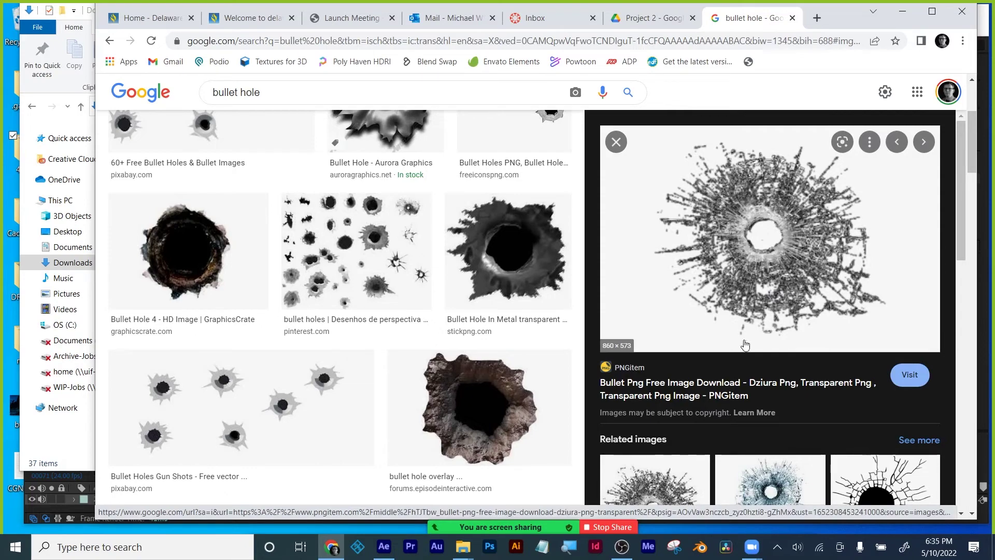
{"action": "scroll", "coordinate": [745, 344], "scroll_direction": "down", "scroll_amount": 8}
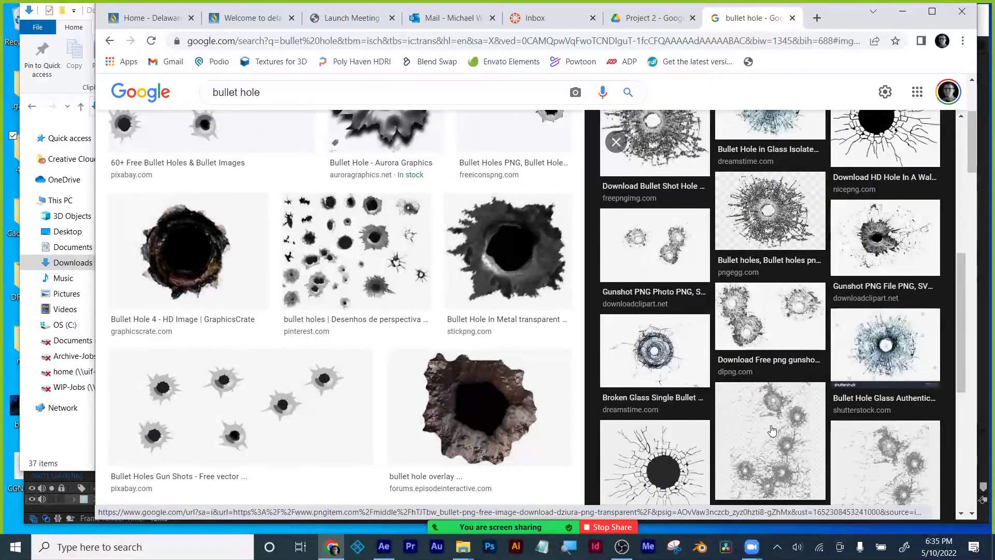
{"action": "left_click", "coordinate": [700, 376]}
Save the Dreamstime bullet hole image as bullet_hole in JPEG format in the project's folder and dismiss the download notice.
{"action": "right_click", "coordinate": [764, 258]}
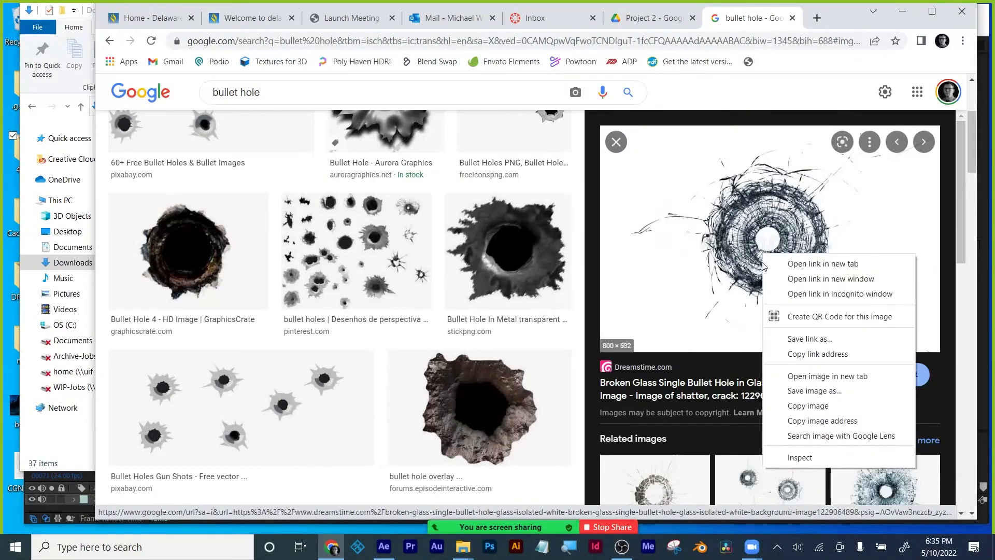
{"action": "left_click", "coordinate": [798, 390]}
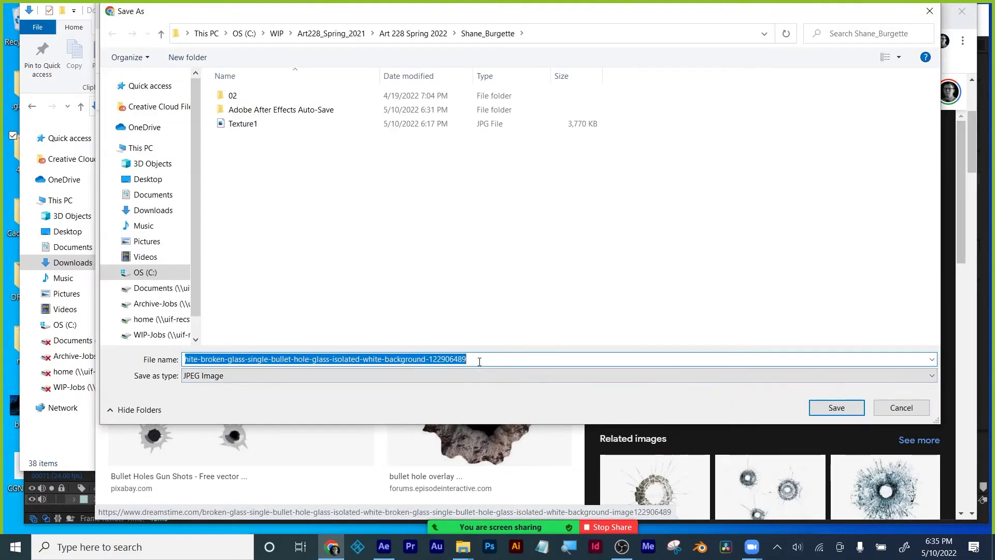
{"action": "type", "text": "bu"}
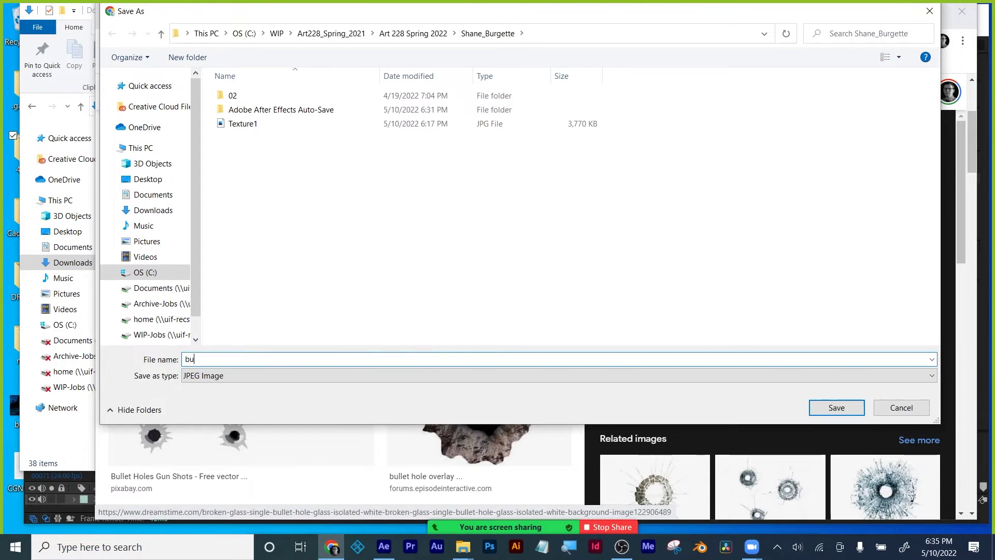
{"action": "type", "text": "llet_hole"}
{"action": "left_click", "coordinate": [834, 407]}
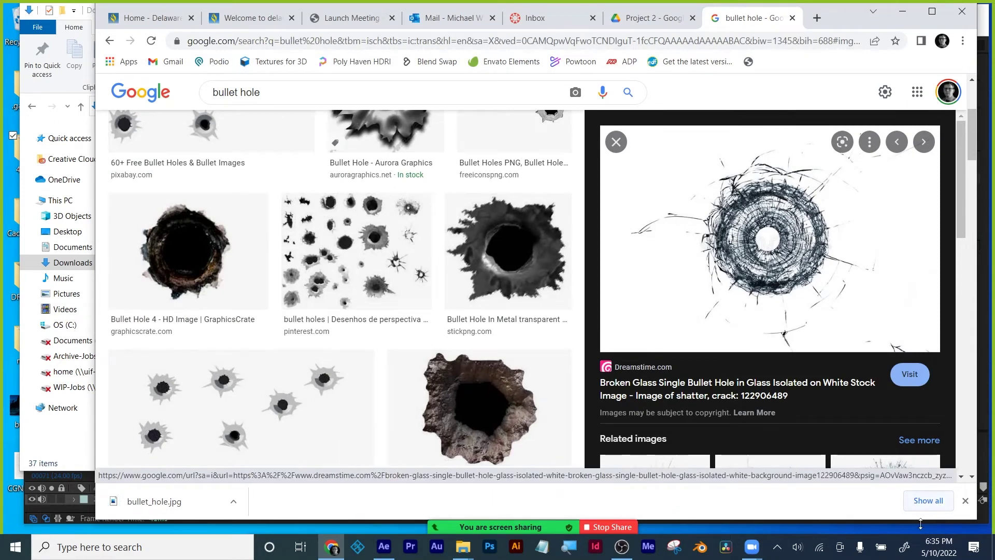
{"action": "left_click", "coordinate": [964, 501]}
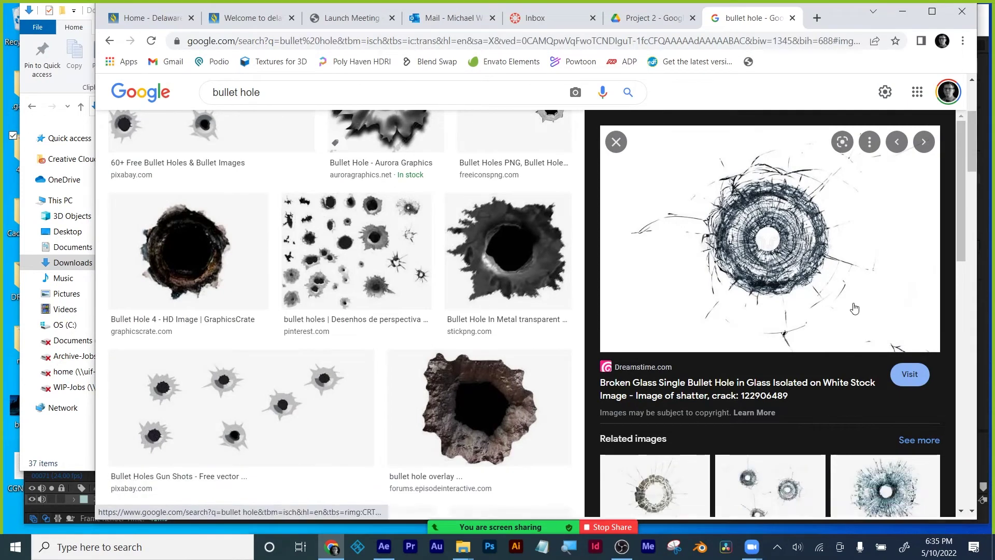
Switch to After Effects and import bullet_hole.jpg into the project.
{"action": "left_click", "coordinate": [902, 11]}
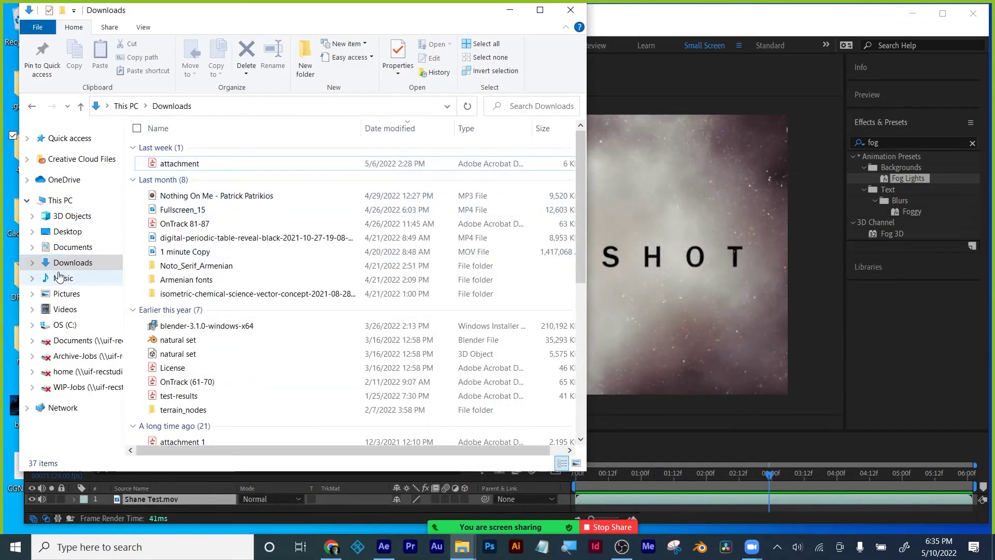
{"action": "left_click", "coordinate": [208, 505]}
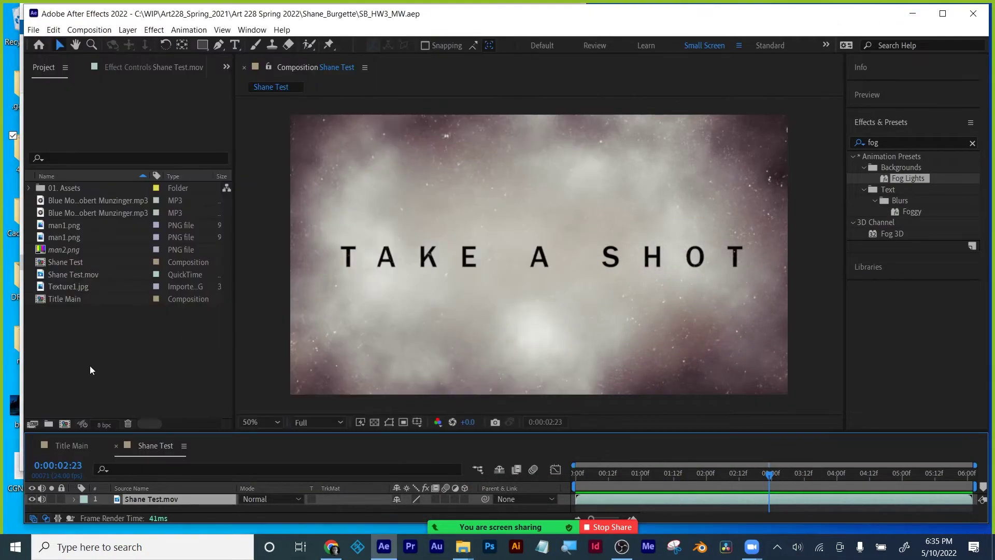
{"action": "double_click", "coordinate": [83, 368]}
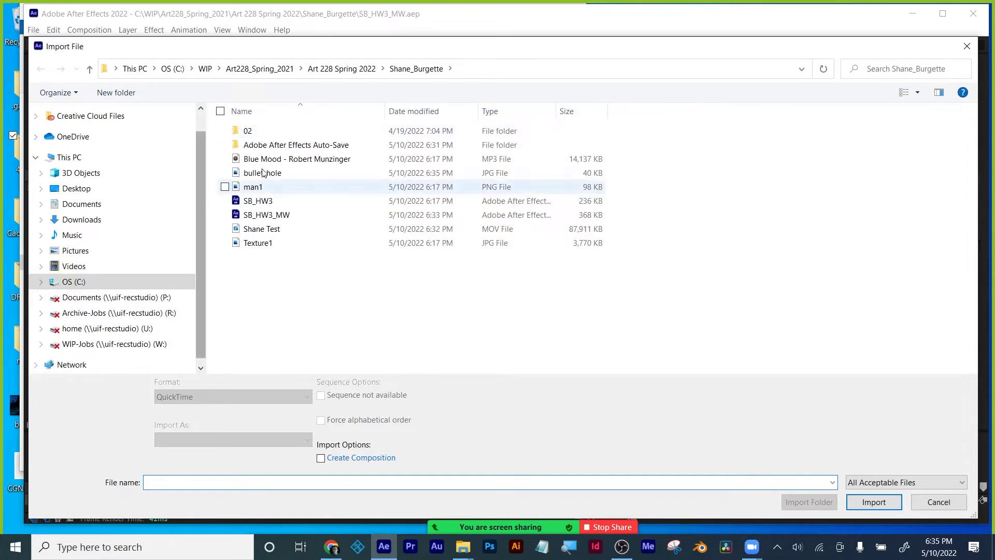
{"action": "double_click", "coordinate": [254, 174]}
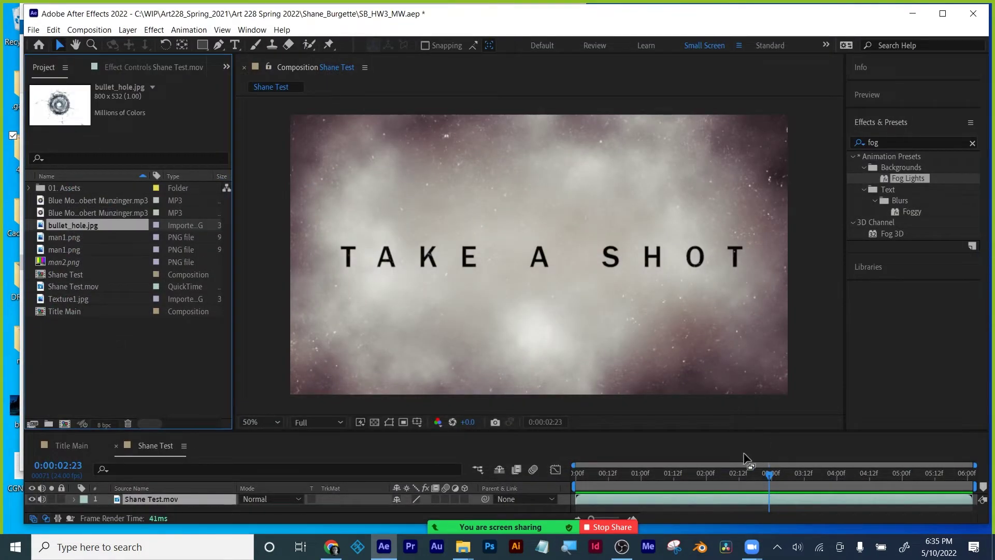
Scrub the rendered test movie back to 0:00:00:20, then close its composition and return to Title Main.
{"action": "left_click_drag", "start_coordinate": [770, 480], "coordinate": [631, 483]}
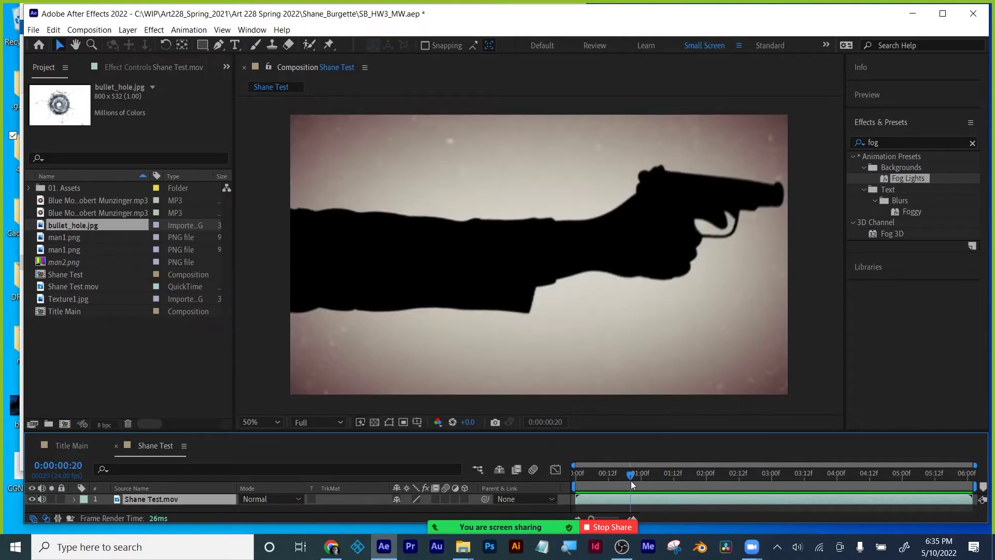
{"action": "left_click", "coordinate": [60, 446]}
{"action": "left_click", "coordinate": [115, 446]}
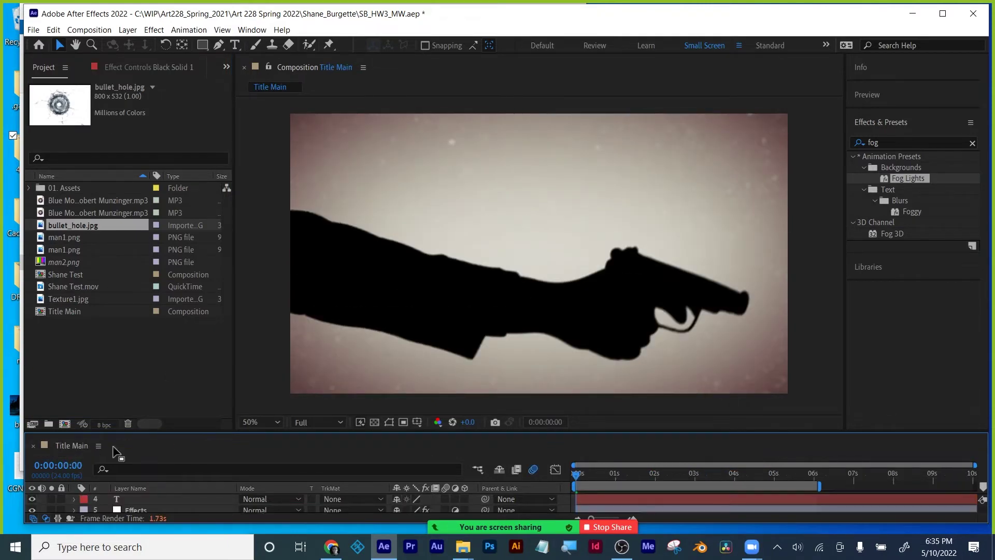
Delete the imported test render movie and its composition from the project.
{"action": "left_click", "coordinate": [67, 286]}
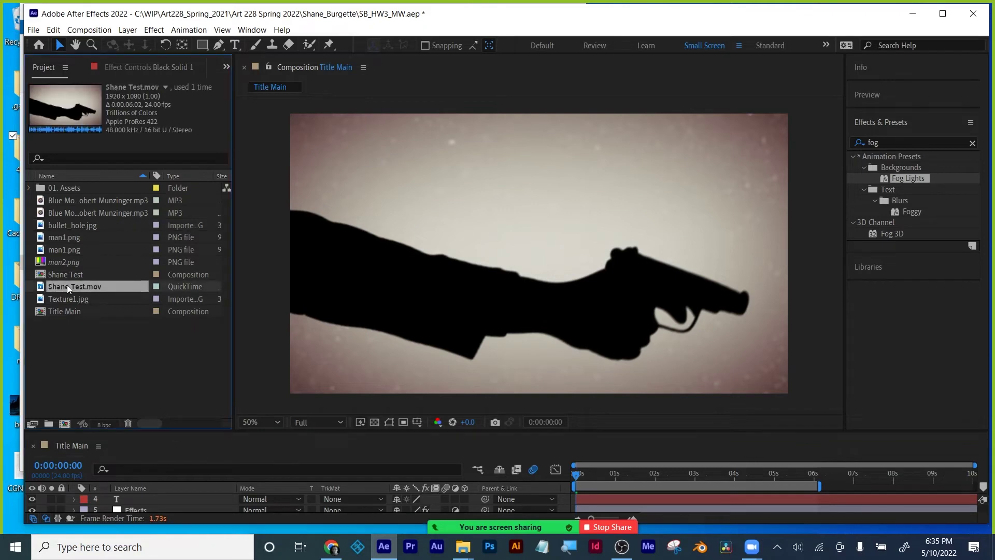
{"action": "left_click", "coordinate": [127, 424]}
{"action": "left_click", "coordinate": [568, 283]}
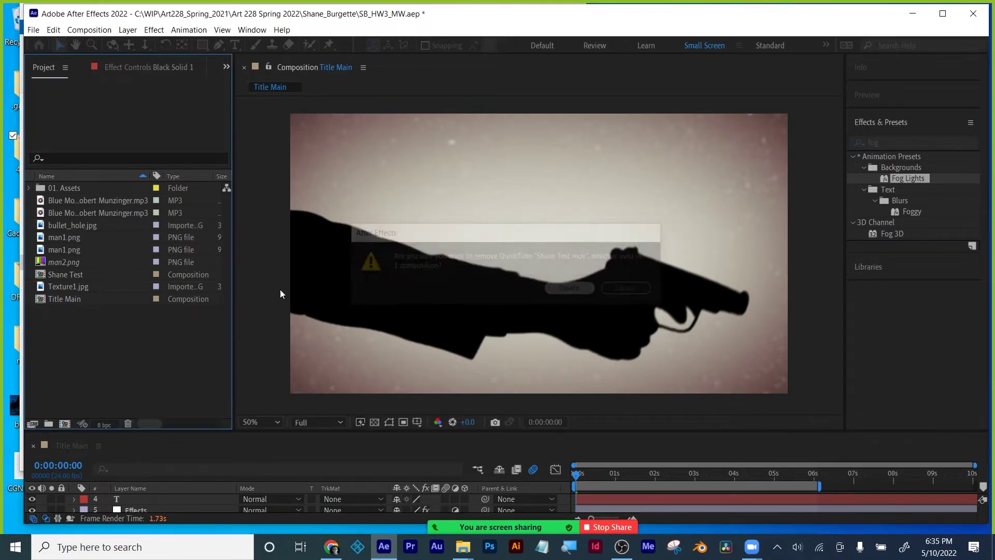
{"action": "left_click", "coordinate": [60, 273]}
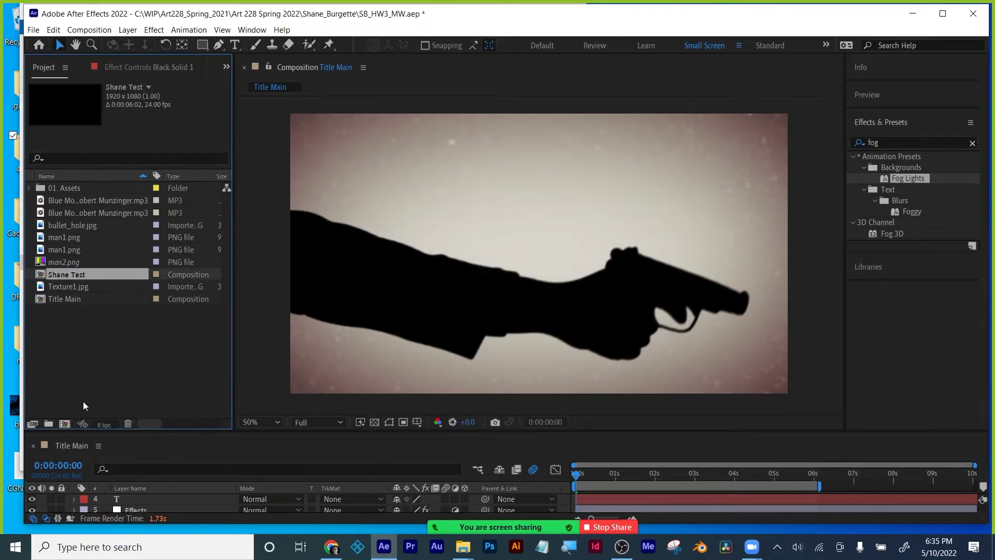
{"action": "left_click", "coordinate": [128, 423]}
Move to 0:00:01:03 in Title Main and set the preview resolution to Quarter.
{"action": "left_click_drag", "start_coordinate": [579, 478], "coordinate": [620, 473]}
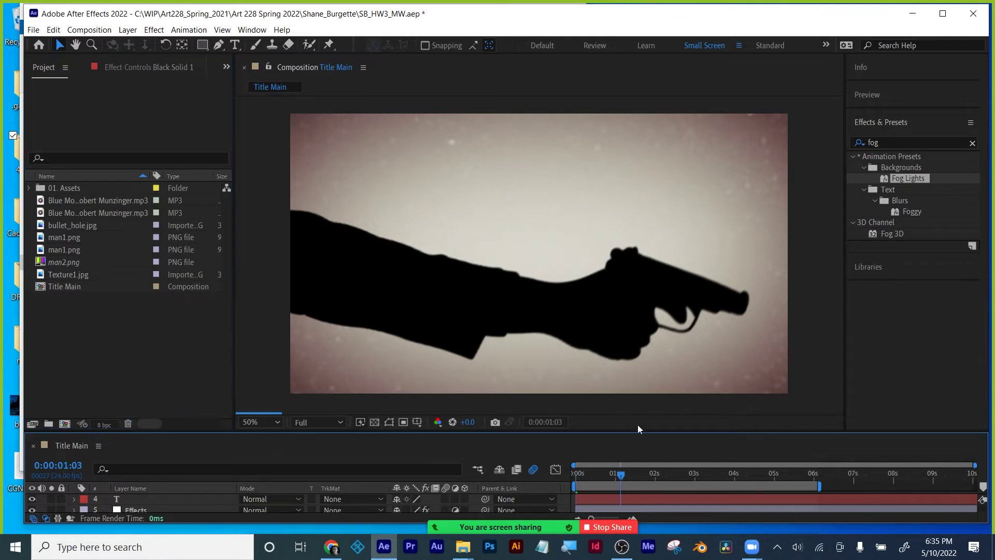
{"action": "left_click", "coordinate": [324, 424]}
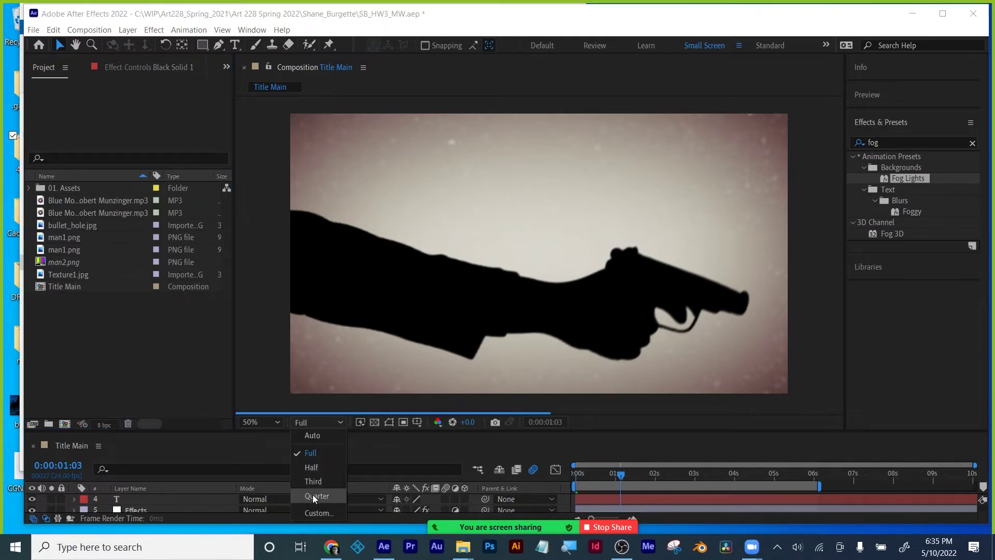
{"action": "left_click", "coordinate": [314, 495]}
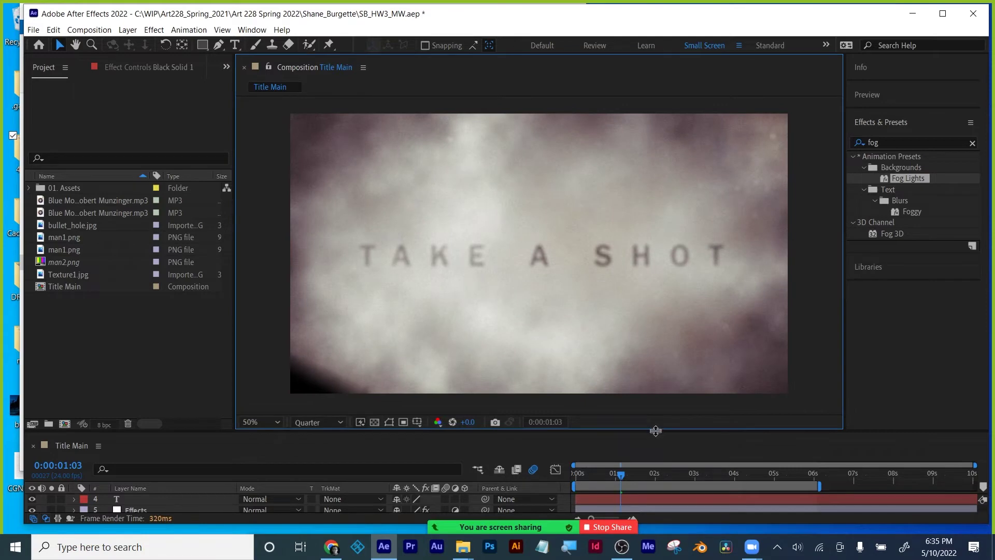
Reveal the TAKE A SHOT layer's keyframes and step from its first to its last Tracking Amount keyframe at 0:00:06:00.
{"action": "left_click_drag", "start_coordinate": [655, 430], "coordinate": [655, 282]}
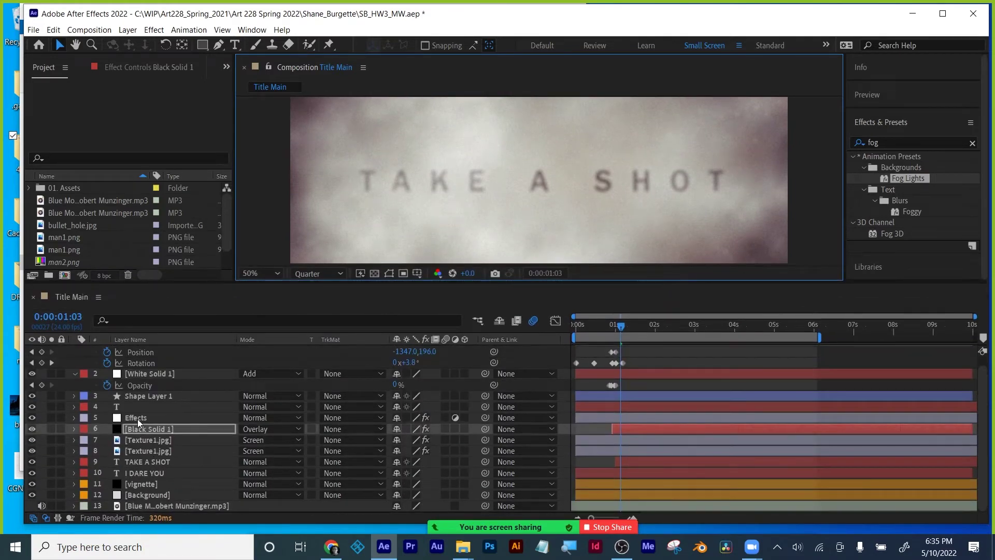
{"action": "left_click", "coordinate": [145, 461]}
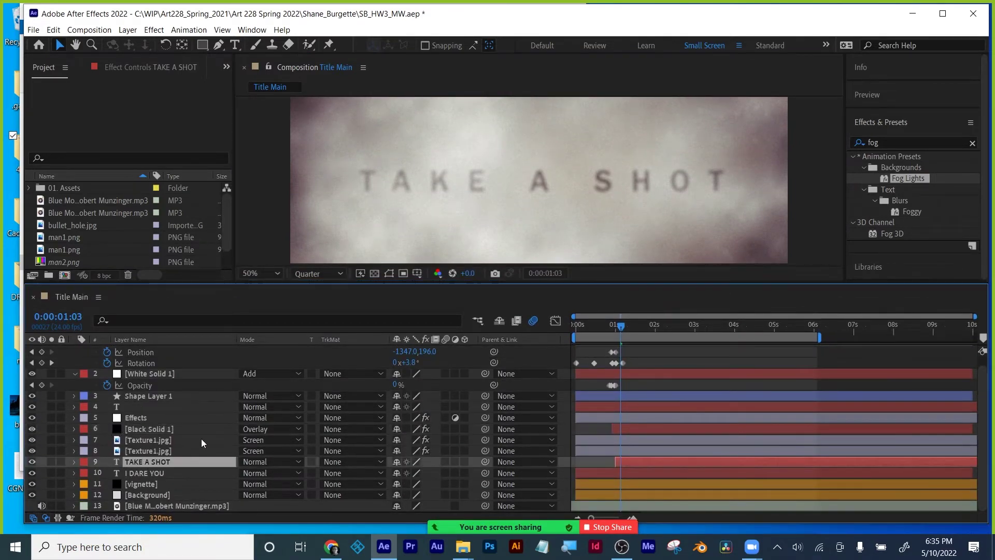
{"action": "key", "text": "u"}
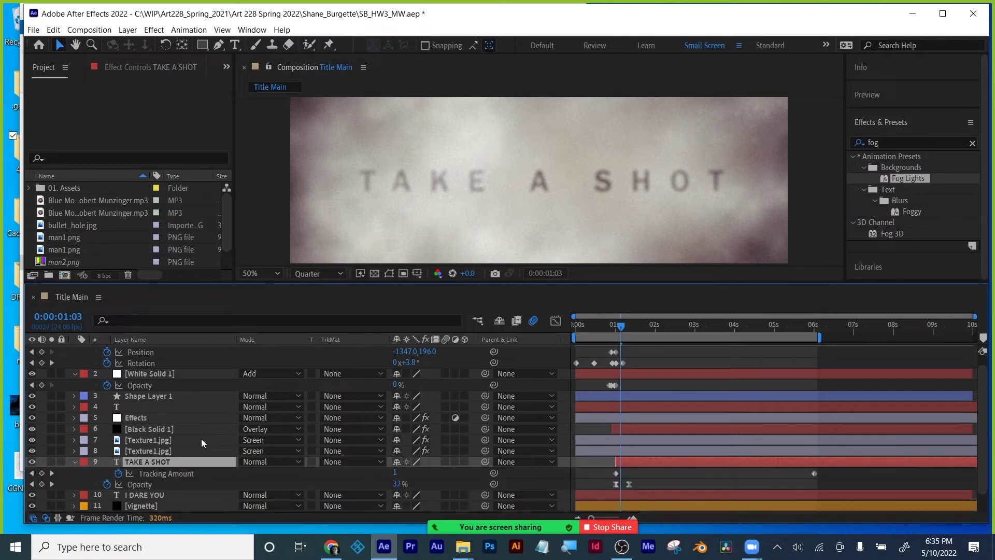
{"action": "left_click", "coordinate": [32, 473]}
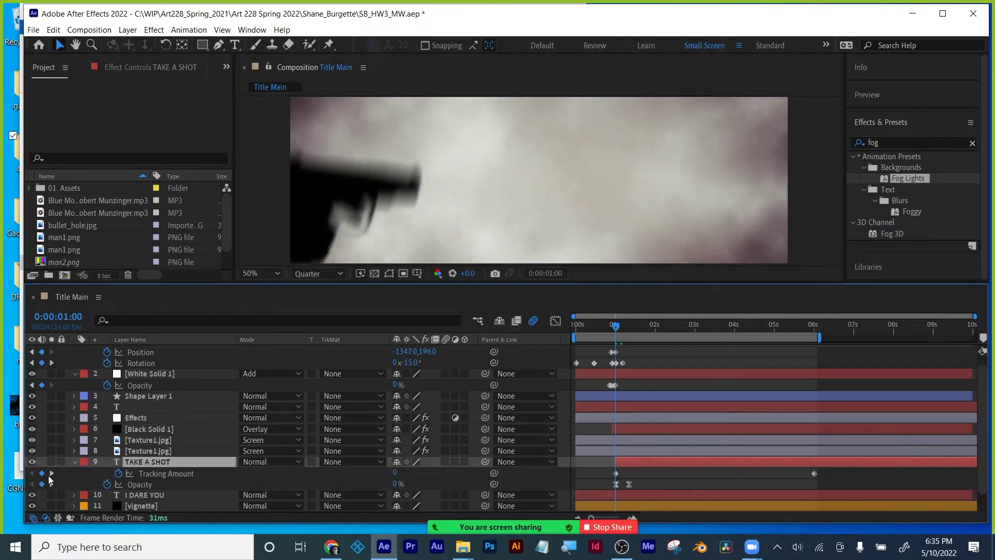
{"action": "left_click", "coordinate": [52, 473]}
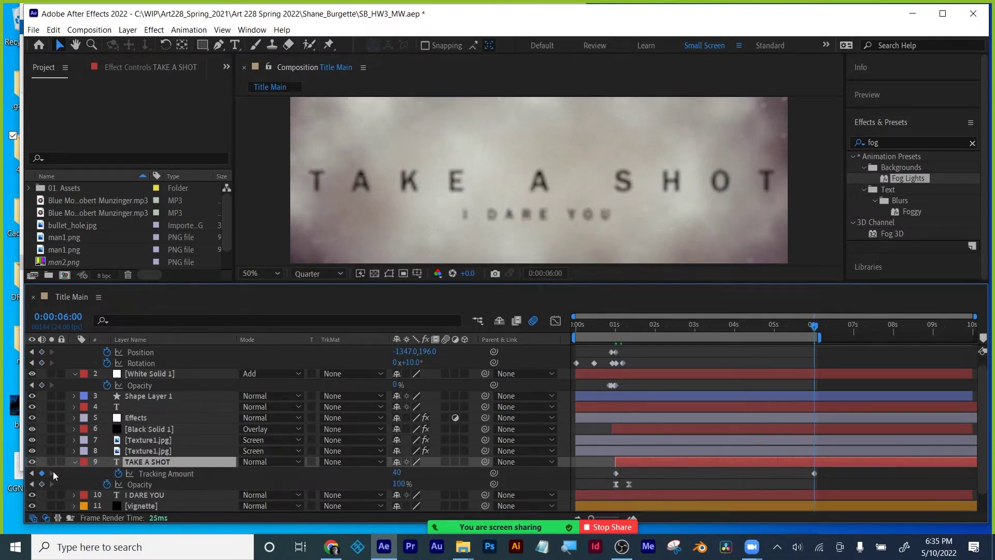
Replace the O in SHOT with two spaces in the TAKE A SHOT title and tighten the kerning before the T to -920.
{"action": "double_click", "coordinate": [688, 461]}
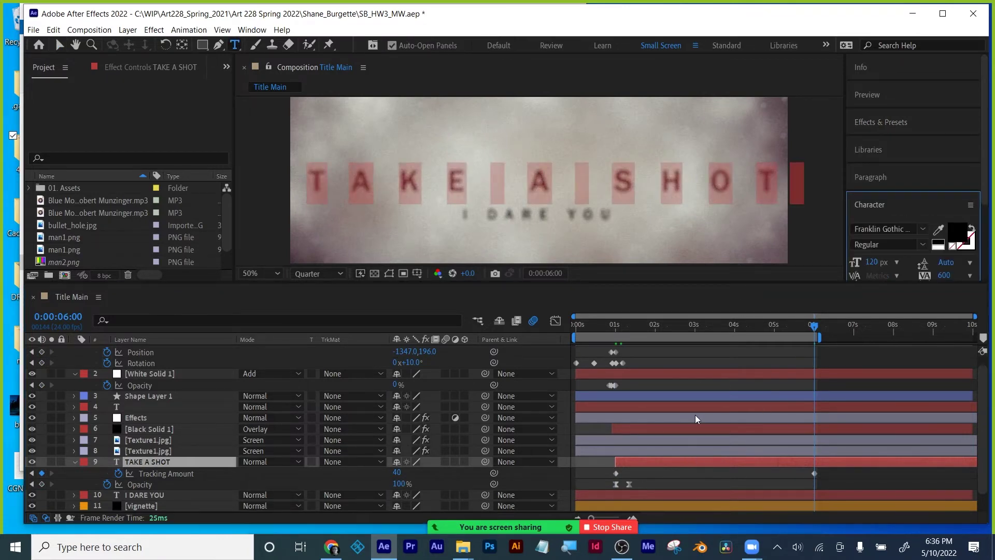
{"action": "left_click_drag", "start_coordinate": [707, 178], "coordinate": [729, 178]}
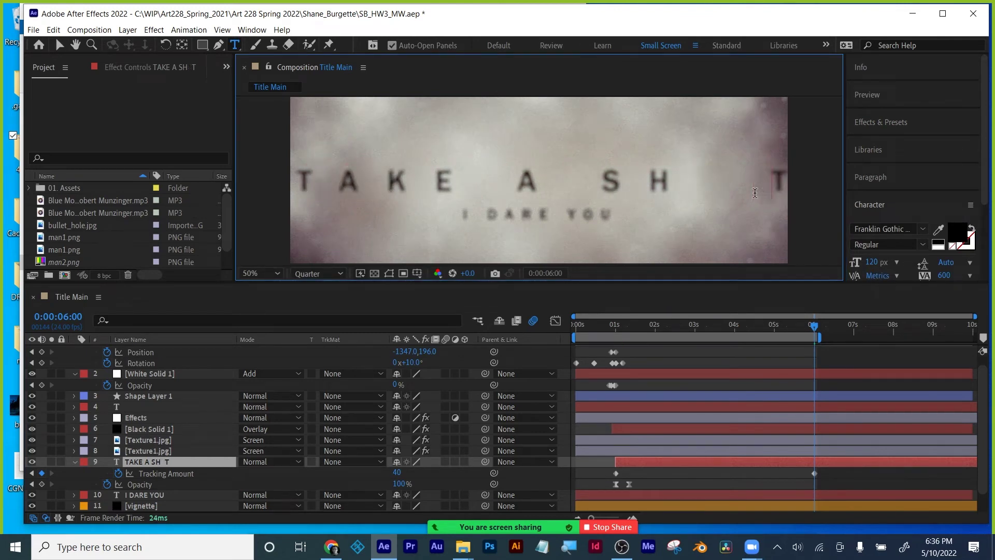
{"action": "key", "text": "alt+shift+Left"}
{"action": "key", "text": "alt+shift+Left"}
{"action": "key", "text": "alt+shift+Left"}
{"action": "key", "text": "alt+shift+Left"}
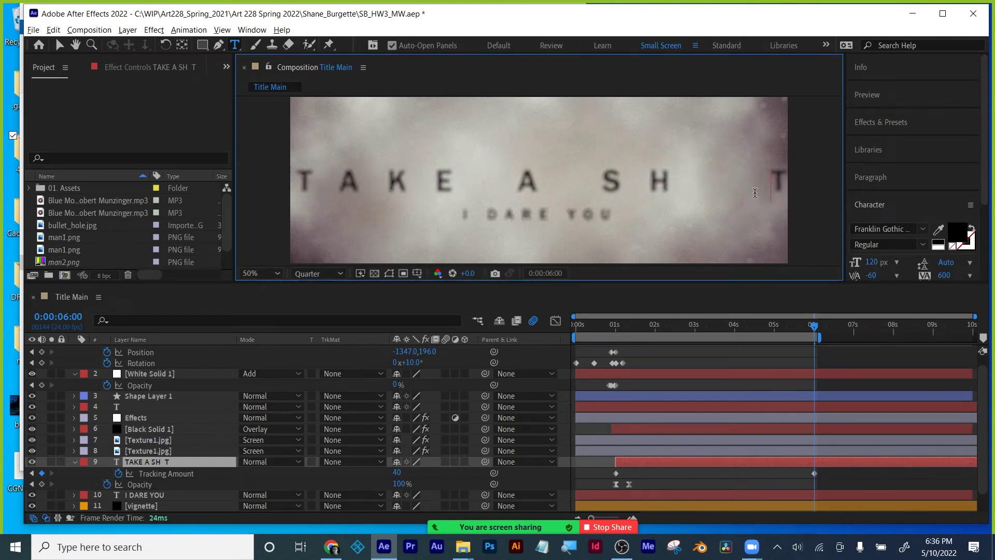
{"action": "key", "text": "alt+Left"}
{"action": "key", "text": "alt+Left"}
{"action": "key", "text": "alt+Left"}
{"action": "key", "text": "alt+Left"}
{"action": "key", "text": "alt+Left"}
{"action": "key", "text": "alt+Left"}
{"action": "key", "text": "alt+Left"}
{"action": "key", "text": "alt+Left"}
{"action": "key", "text": "alt+Left"}
{"action": "key", "text": "alt+Left"}
{"action": "key", "text": "alt+Left"}
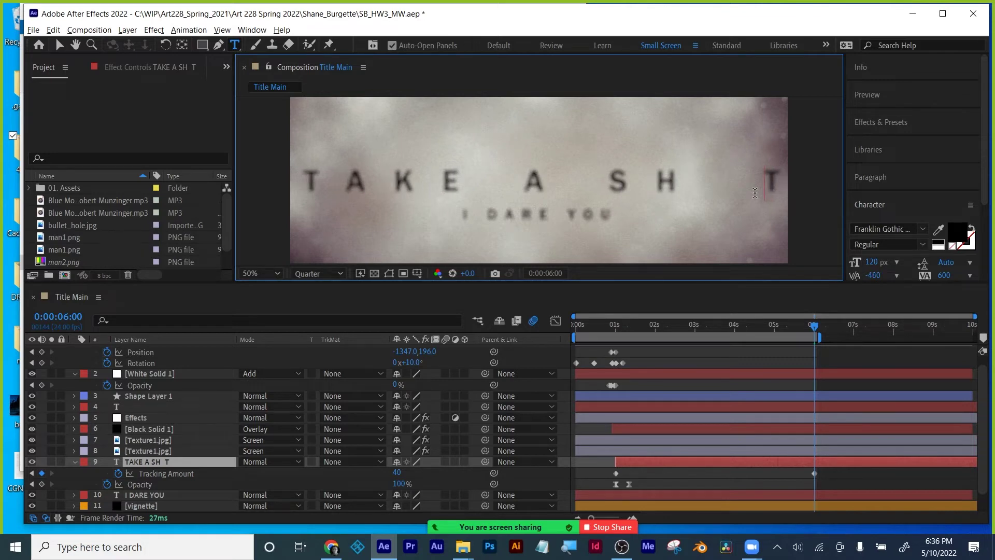
{"action": "key", "text": "alt+Left"}
{"action": "key", "text": "alt+Left"}
{"action": "key", "text": "alt+Left"}
{"action": "key", "text": "alt+Left"}
{"action": "key", "text": "alt+Left"}
{"action": "key", "text": "alt+Left"}
{"action": "key", "text": "alt+Left"}
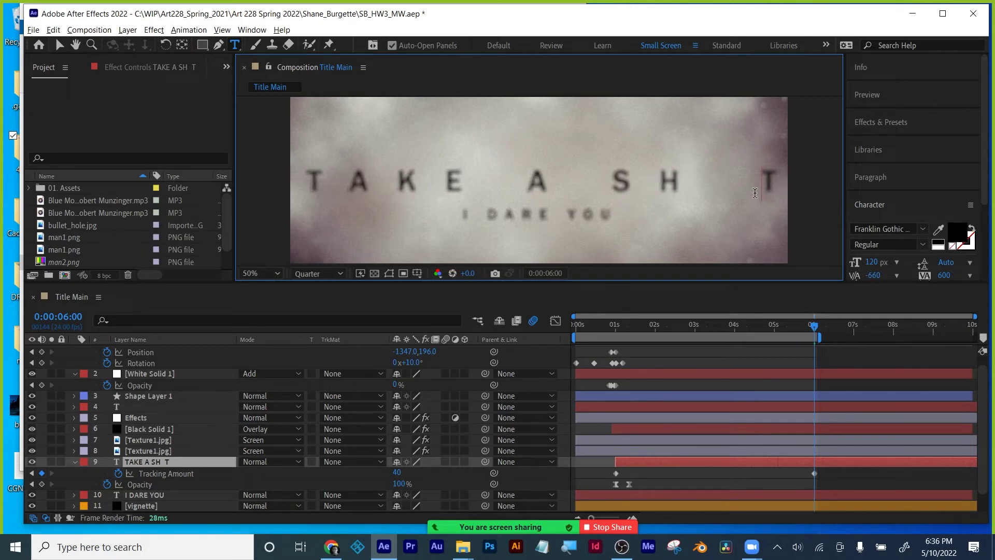
{"action": "key", "text": "alt+Left"}
{"action": "key", "text": "alt+Left"}
{"action": "key", "text": "alt+Left"}
{"action": "key", "text": "alt+Left"}
{"action": "key", "text": "alt+Left"}
{"action": "key", "text": "alt+Left"}
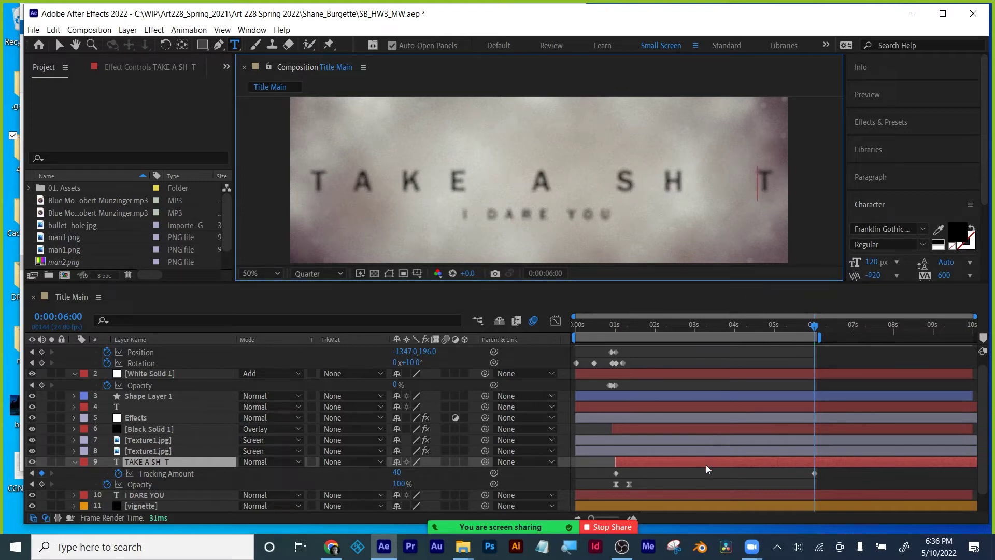
At 0:00:01:08, add bullet_hole.jpg directly above the TAKE A SH T layer and set the preview resolution to Full.
{"action": "left_click", "coordinate": [615, 326]}
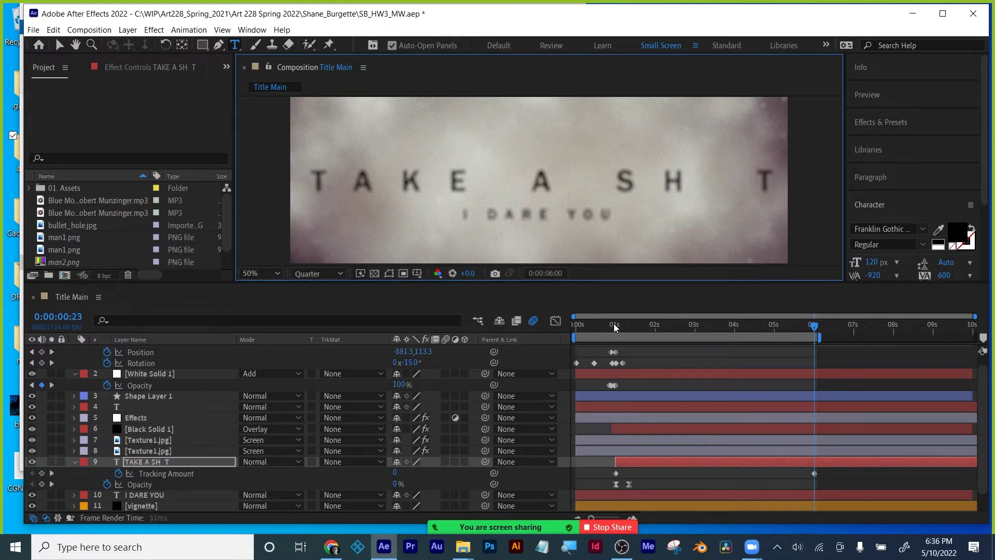
{"action": "left_click_drag", "start_coordinate": [616, 326], "coordinate": [630, 327]}
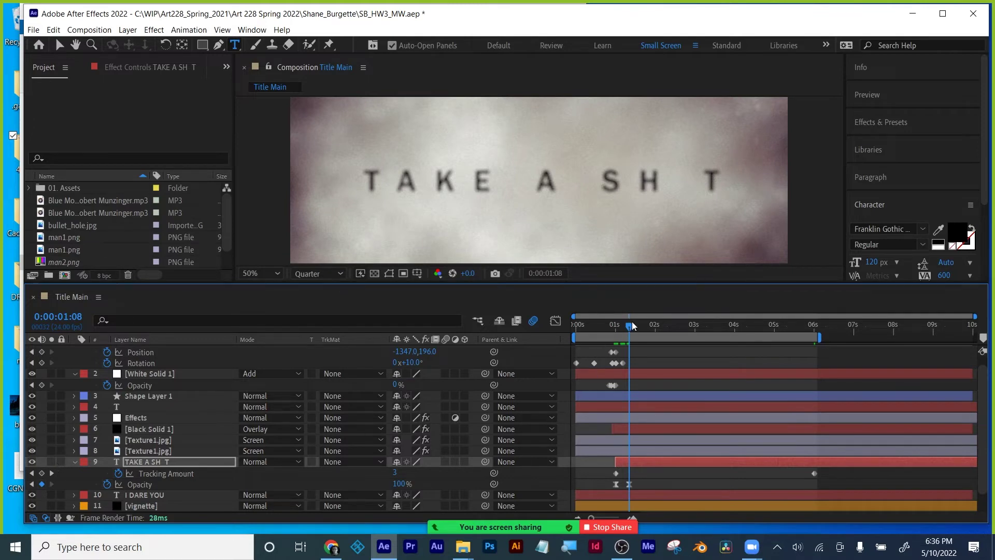
{"action": "left_click_drag", "start_coordinate": [71, 227], "coordinate": [166, 460]}
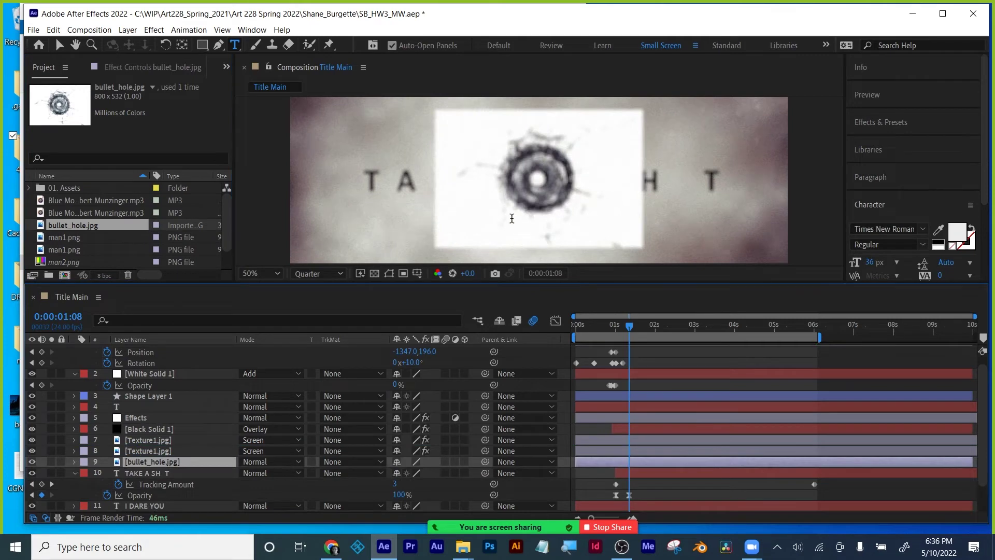
{"action": "left_click", "coordinate": [306, 273]}
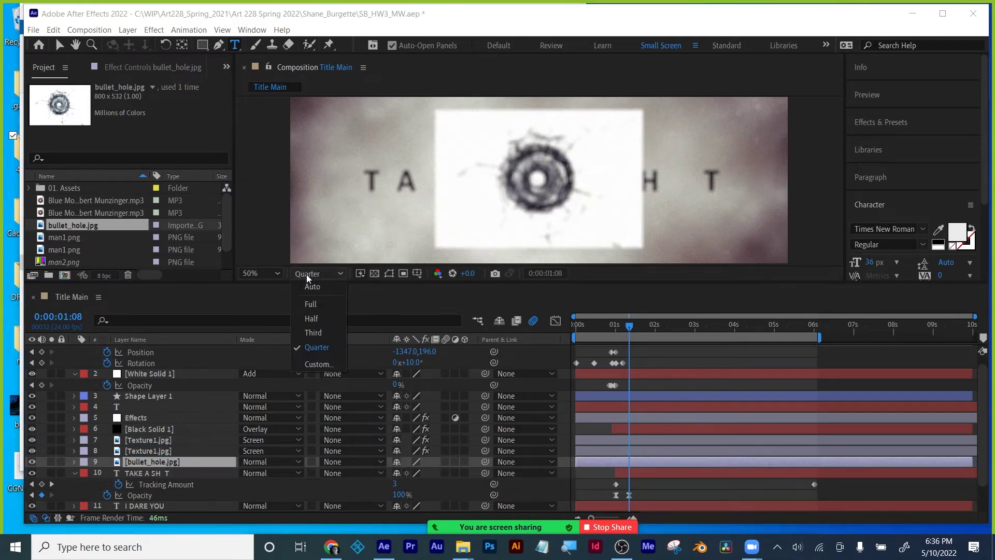
{"action": "left_click", "coordinate": [313, 303]}
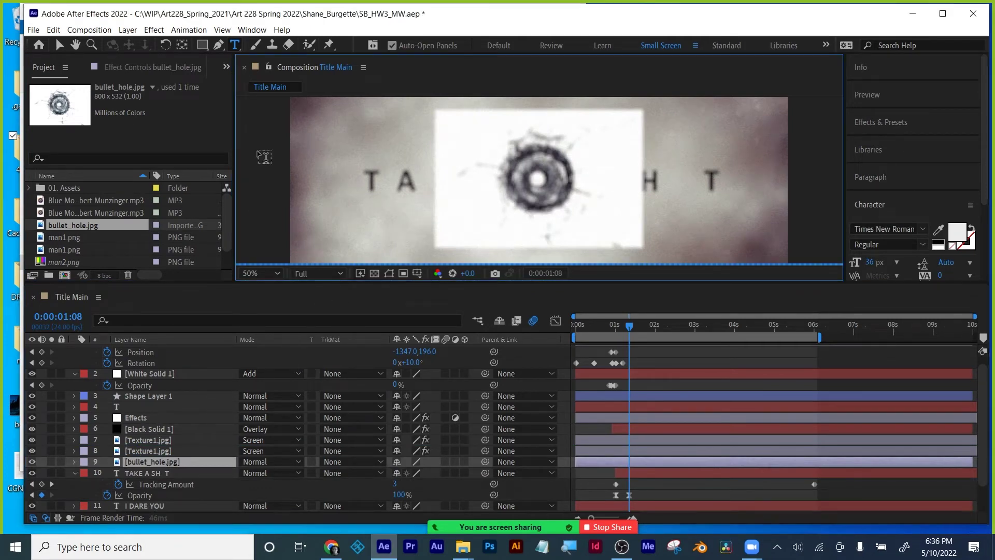
Move the bullet hole image toward the SH T letters and set its Position to about 1313, 558.
{"action": "left_click", "coordinate": [60, 46]}
{"action": "left_click", "coordinate": [551, 210]}
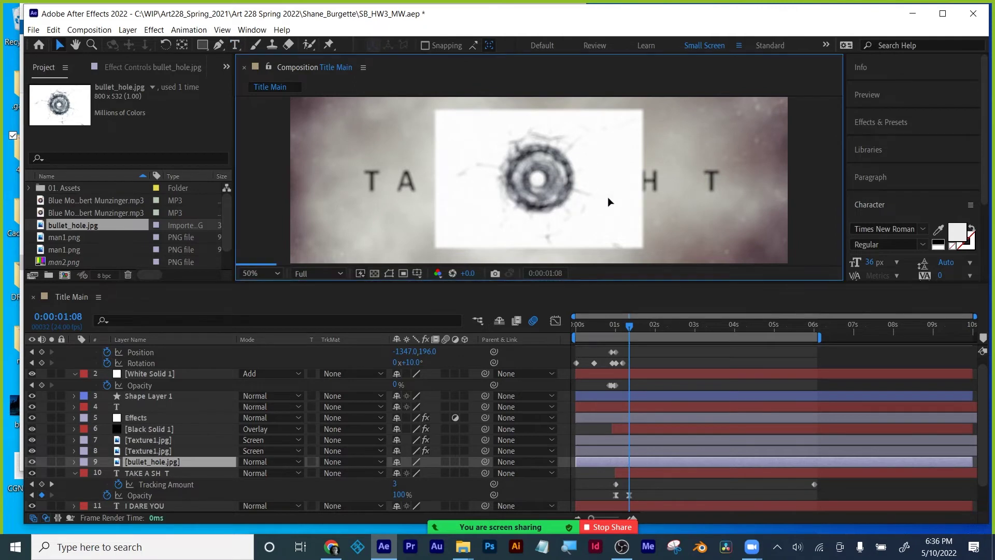
{"action": "left_click", "coordinate": [148, 461]}
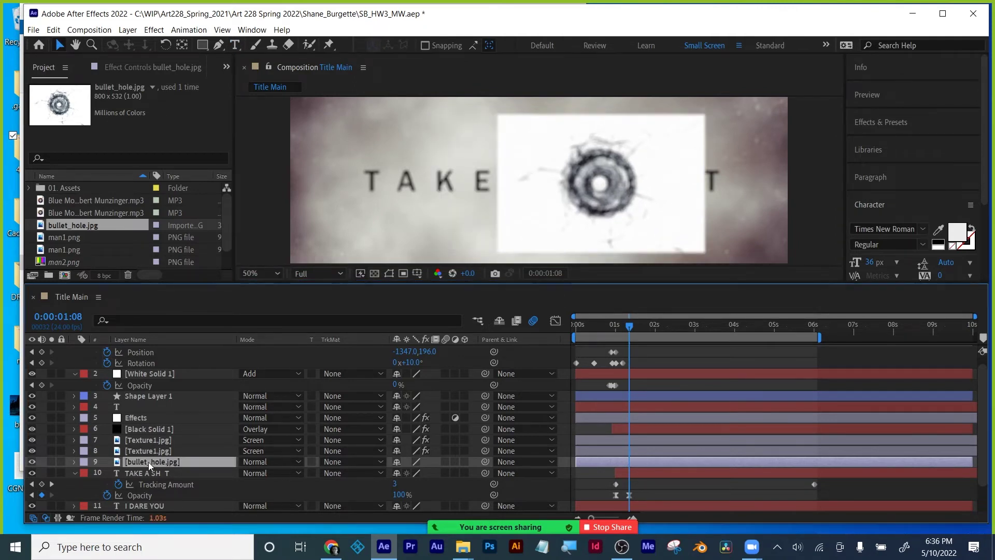
{"action": "key", "text": "p"}
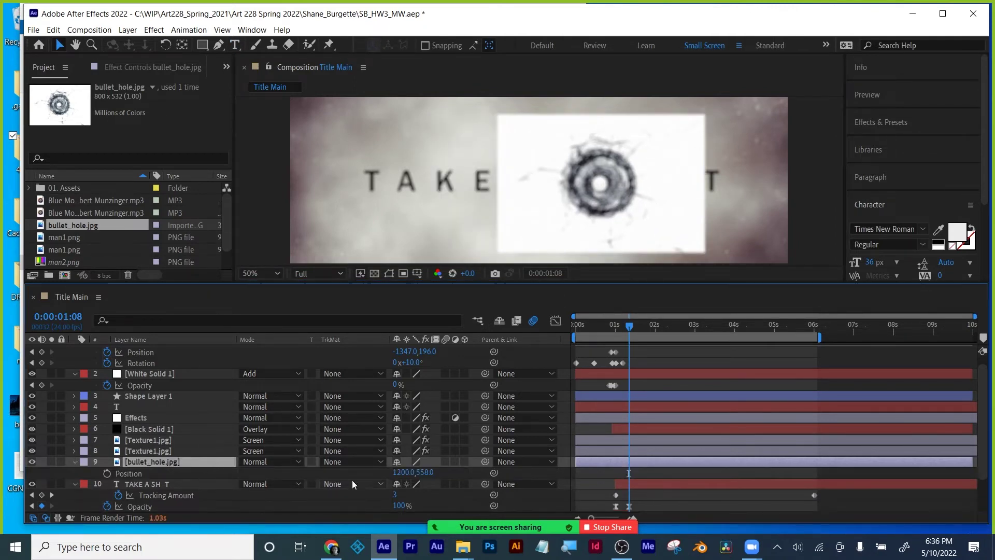
{"action": "left_click_drag", "start_coordinate": [412, 473], "coordinate": [472, 472]}
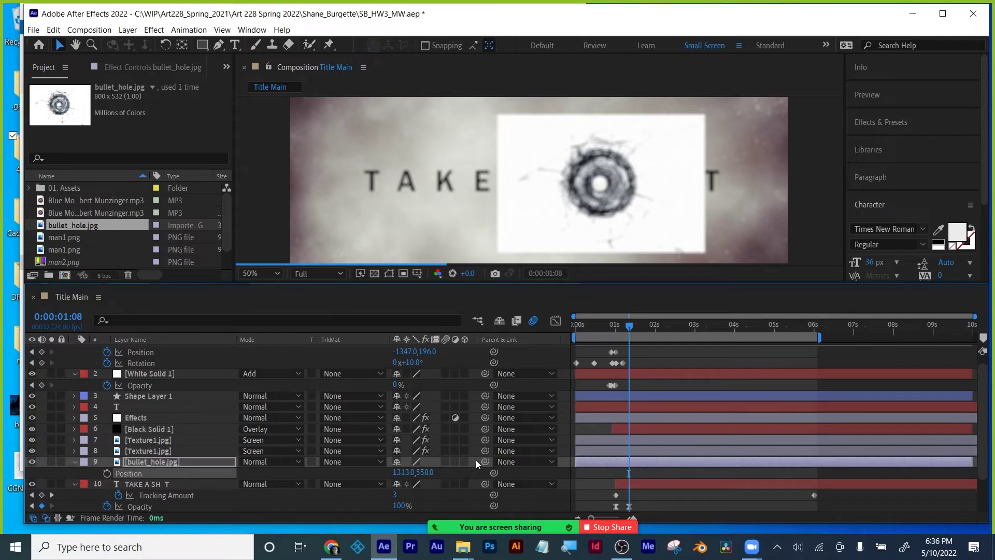
Try the Screen blending mode on the bullet_hole.jpg layer, then settle on Multiply.
{"action": "left_click", "coordinate": [271, 461]}
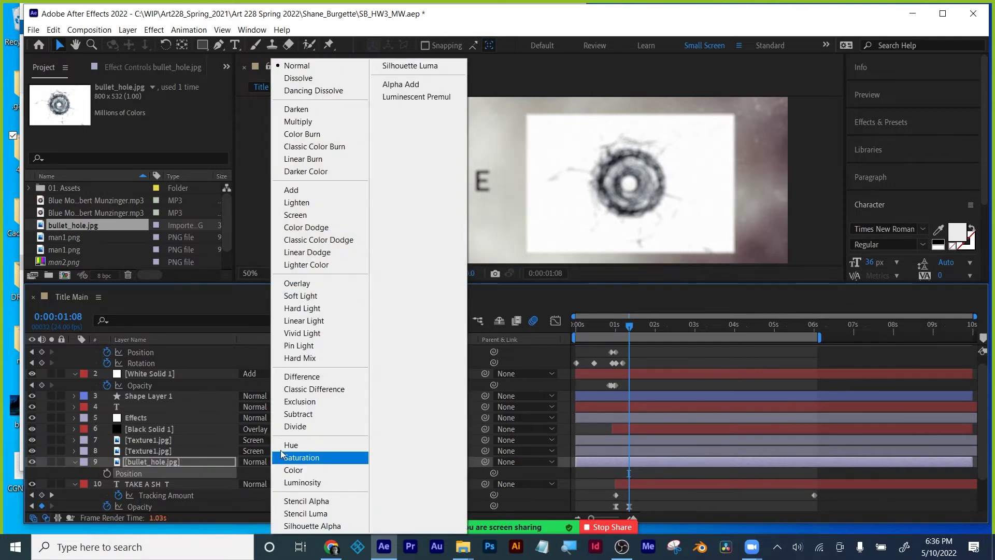
{"action": "left_click", "coordinate": [310, 217]}
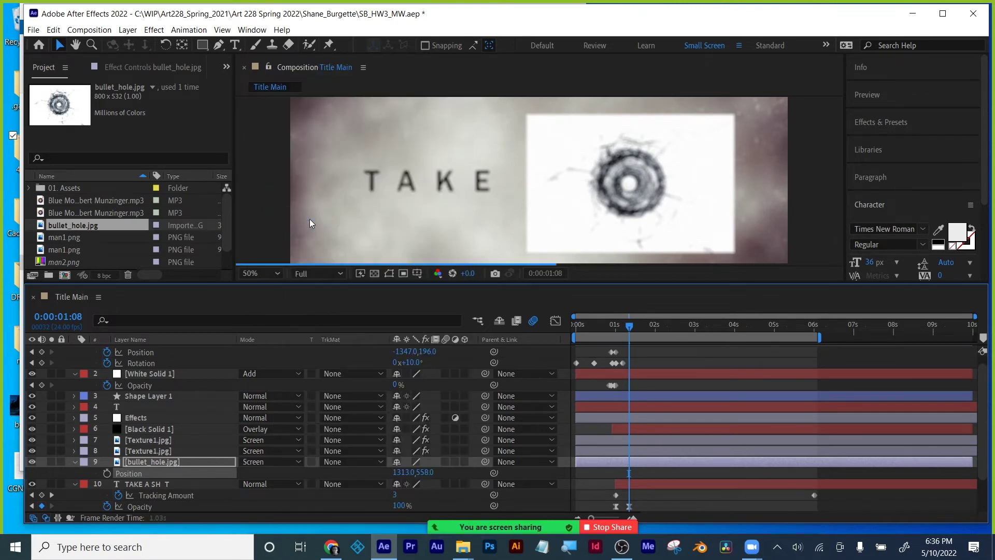
{"action": "left_click", "coordinate": [253, 461]}
{"action": "left_click", "coordinate": [288, 122]}
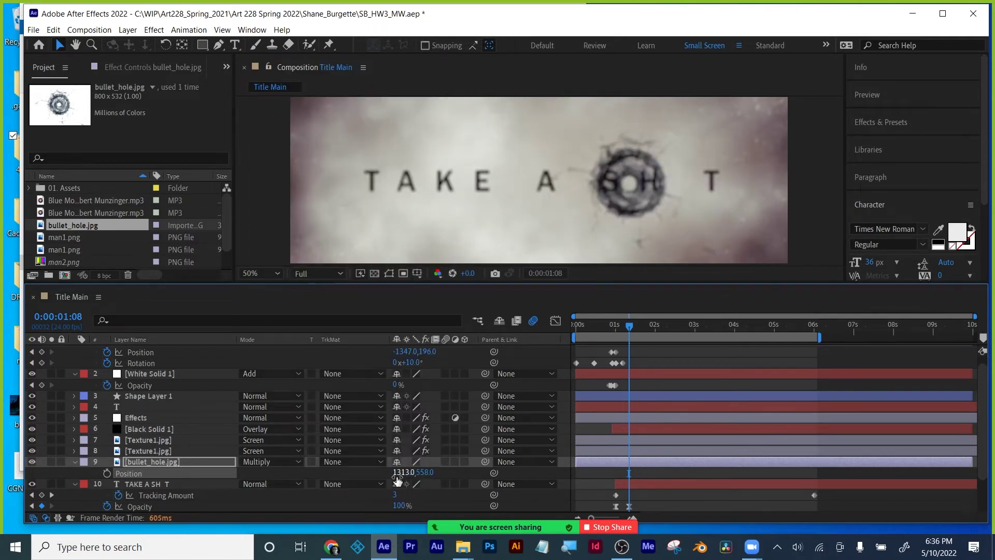
Align the bullet hole with the gap between the H and T by setting its Position to about 1521, 547.
{"action": "left_click_drag", "start_coordinate": [398, 476], "coordinate": [479, 462]}
{"action": "left_click_drag", "start_coordinate": [392, 472], "coordinate": [444, 463]}
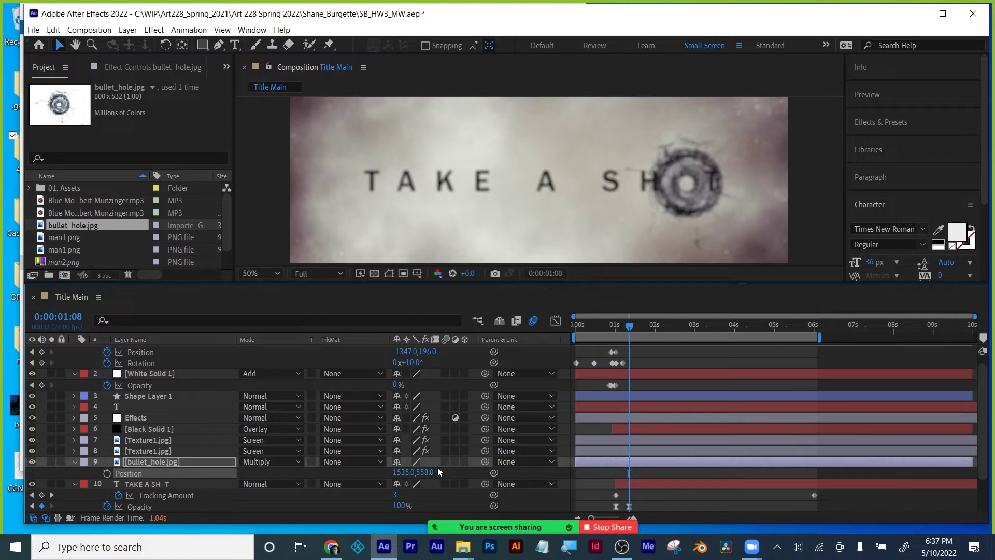
{"action": "mouse_move", "coordinate": [422, 472]}
{"action": "left_mouse_down"}
{"action": "mouse_move", "coordinate": [389, 472]}
{"action": "mouse_move", "coordinate": [440, 473]}
{"action": "left_mouse_up"}
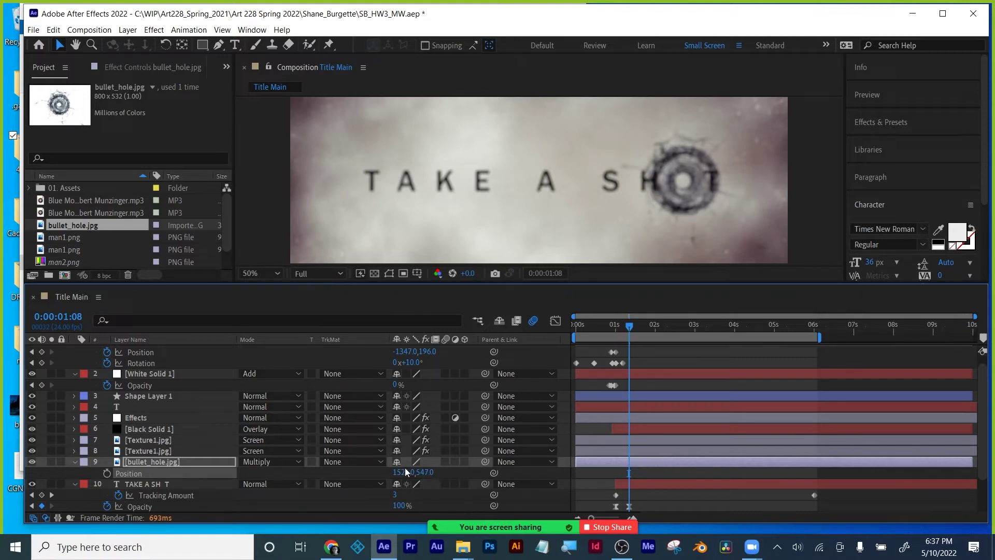
Parent the bullet_hole.jpg layer to the TAKE A SH T layer and check the frame at 0:00:00:23.
{"action": "left_click", "coordinate": [154, 461]}
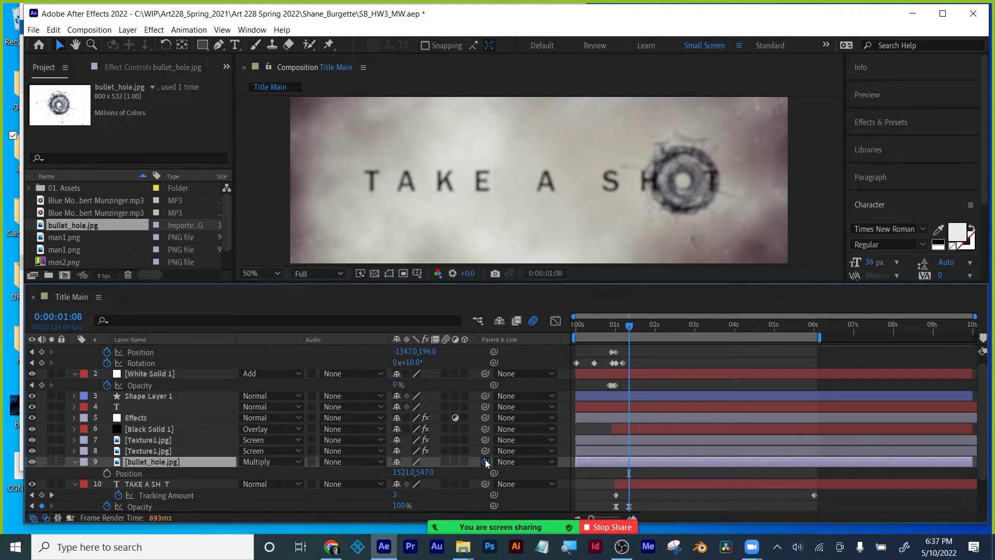
{"action": "left_click_drag", "start_coordinate": [485, 460], "coordinate": [158, 483]}
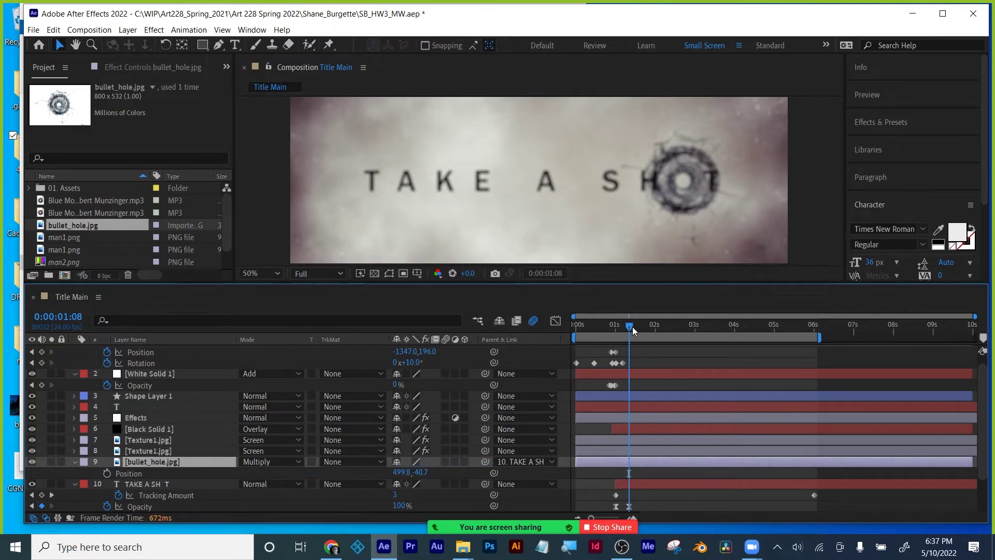
{"action": "left_click_drag", "start_coordinate": [632, 327], "coordinate": [617, 332]}
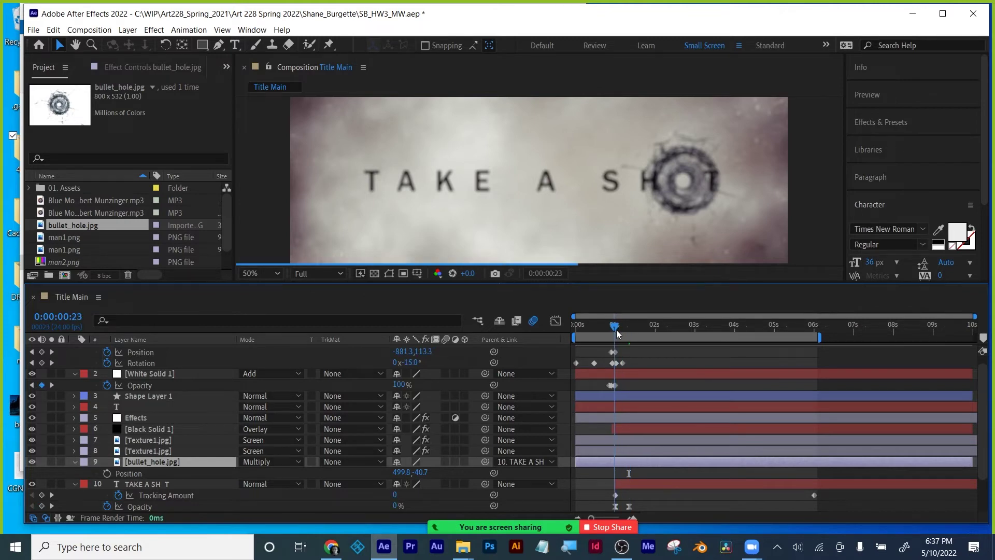
Scrub the title, return to 0:00:01:08 and set a Position keyframe on the bullet_hole.jpg layer.
{"action": "mouse_move", "coordinate": [617, 330]}
{"action": "left_mouse_down"}
{"action": "mouse_move", "coordinate": [706, 325]}
{"action": "mouse_move", "coordinate": [633, 325]}
{"action": "left_mouse_up"}
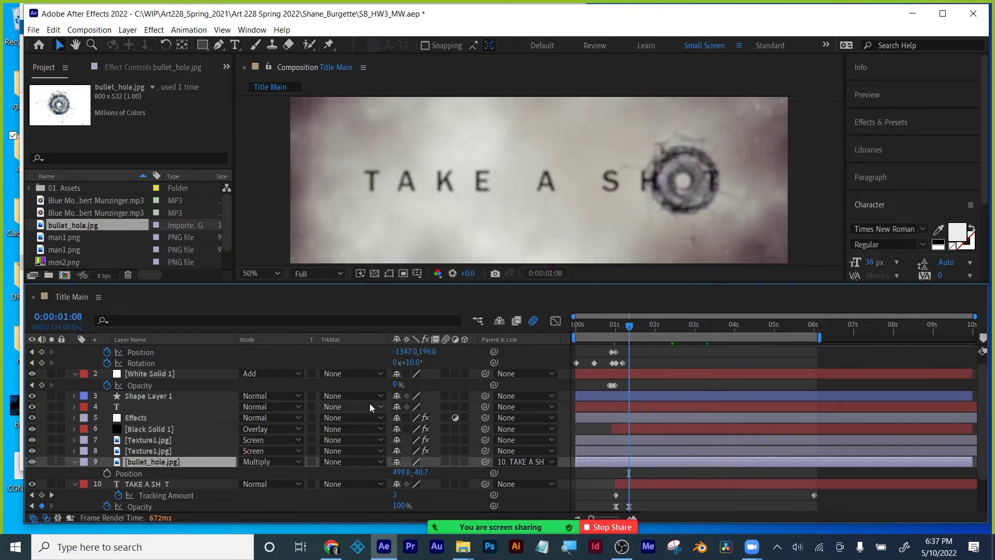
{"action": "left_click", "coordinate": [108, 472]}
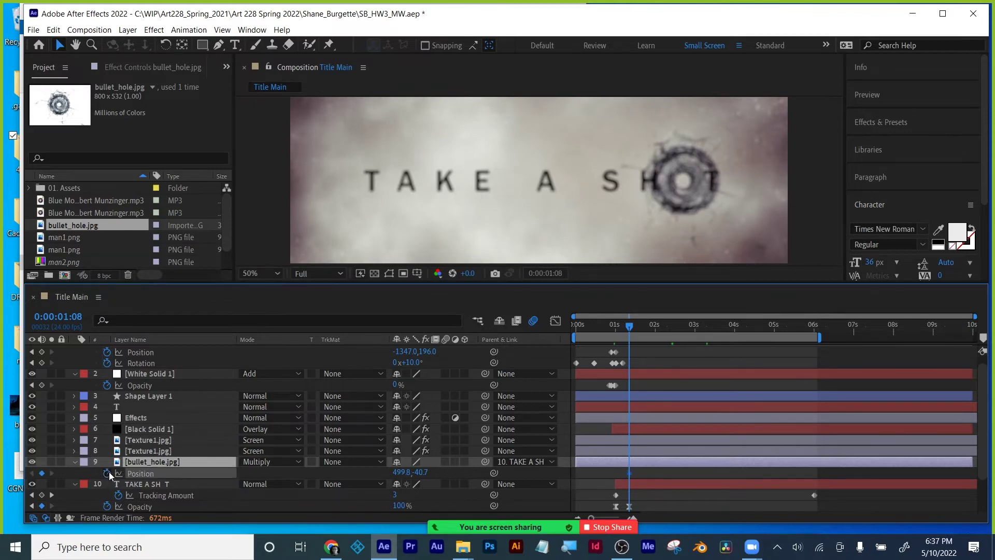
{"action": "left_click", "coordinate": [328, 272]}
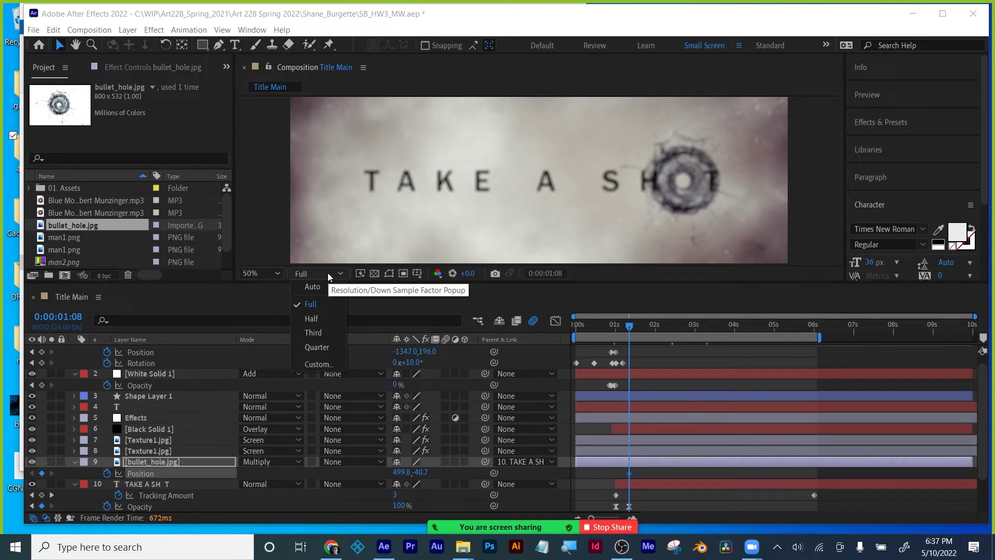
{"action": "left_click", "coordinate": [328, 273]}
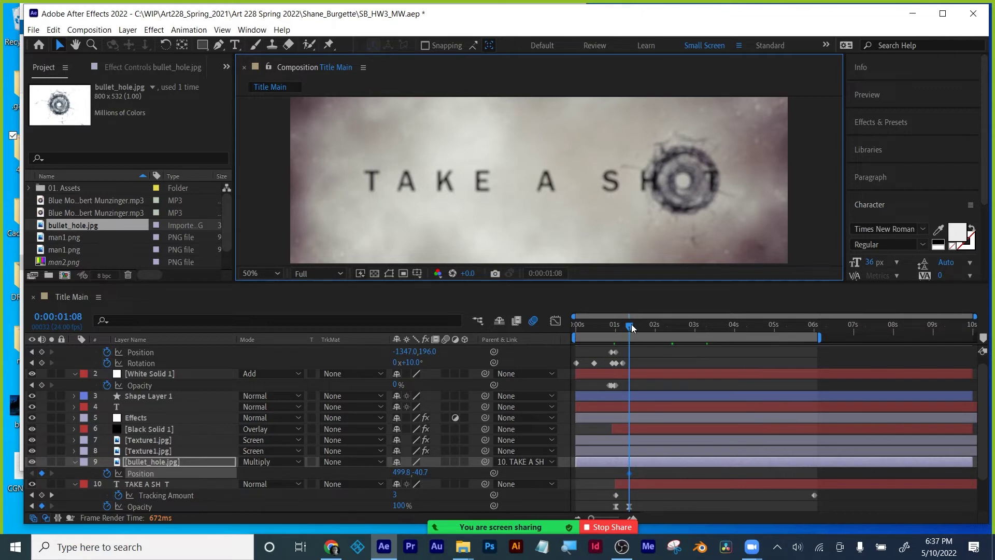
At 0:00:06:00, shift the bullet hole's X Position to 633.8 so it sits between the spread H and T.
{"action": "left_click_drag", "start_coordinate": [631, 328], "coordinate": [817, 329]}
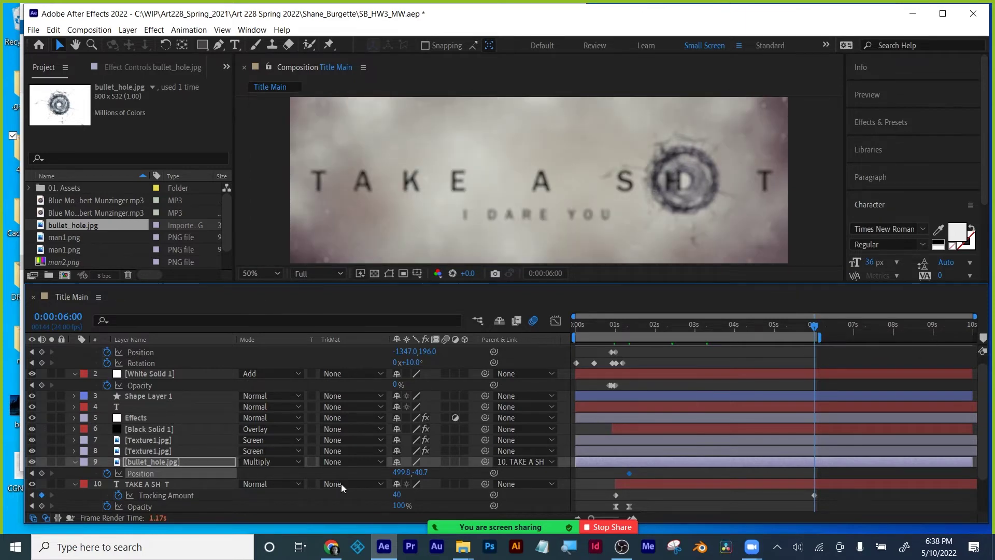
{"action": "left_click_drag", "start_coordinate": [395, 474], "coordinate": [467, 470]}
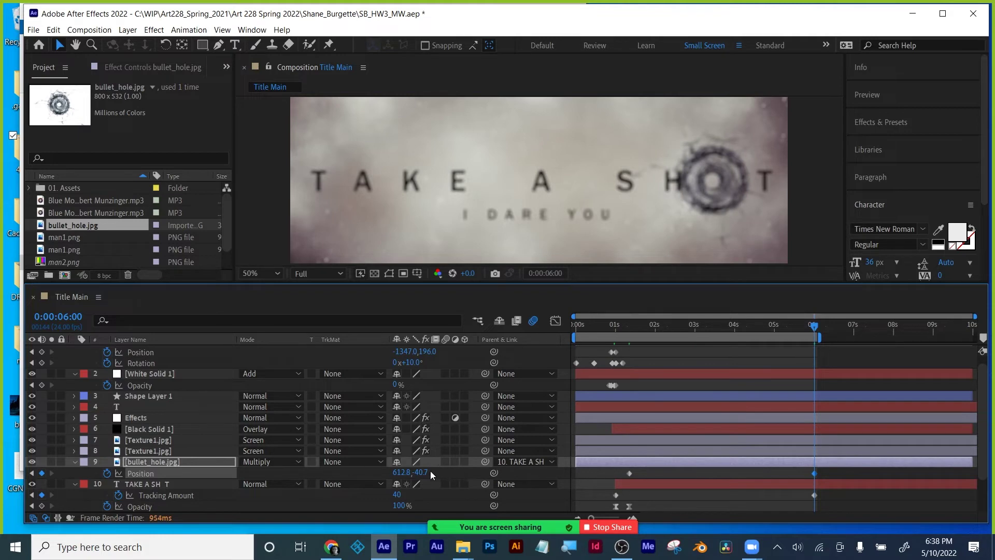
{"action": "left_click_drag", "start_coordinate": [400, 475], "coordinate": [428, 472]}
{"action": "left_click_drag", "start_coordinate": [397, 472], "coordinate": [399, 477]}
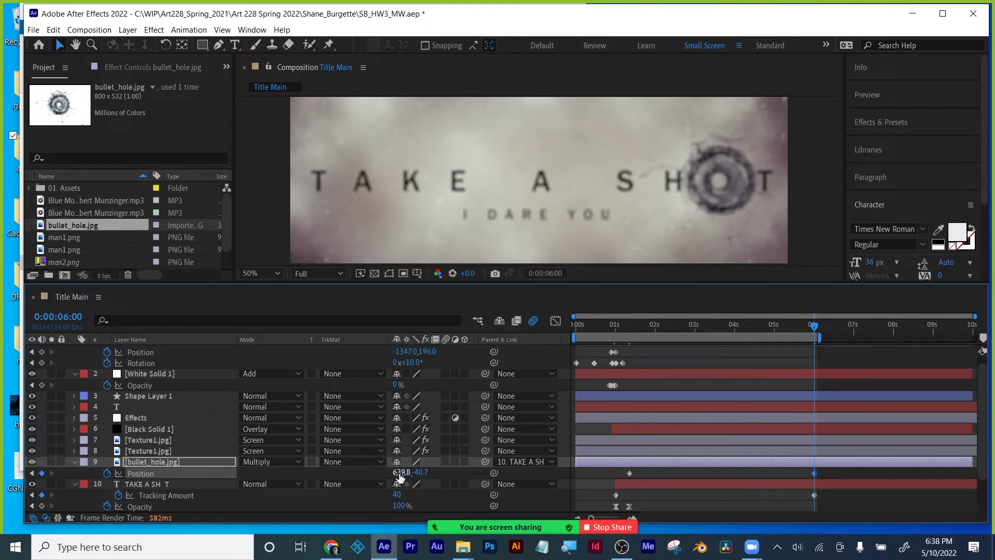
{"action": "left_click_drag", "start_coordinate": [403, 472], "coordinate": [399, 473]}
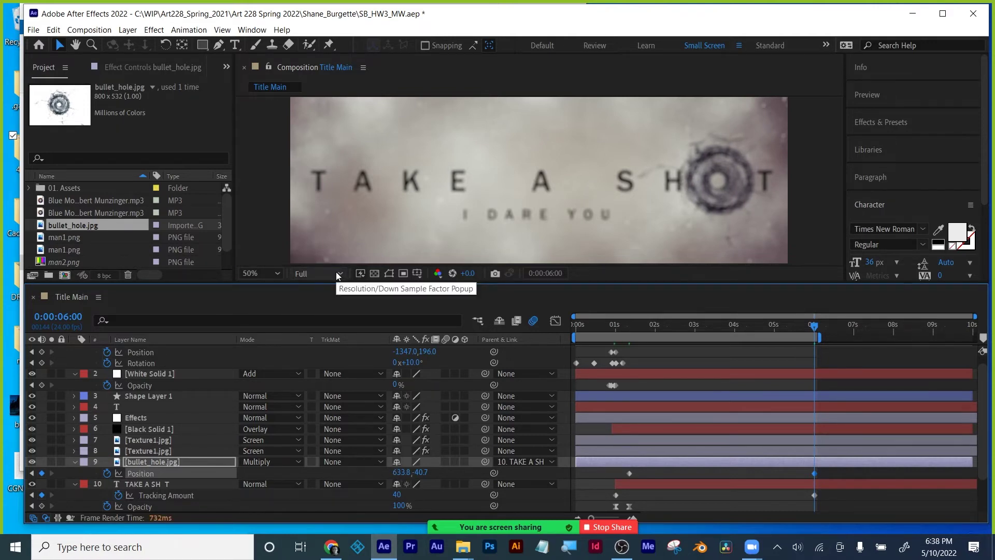
Set the preview resolution to Quarter and move back to the start of Title Main at 0:00:00:00.
{"action": "left_click", "coordinate": [625, 323]}
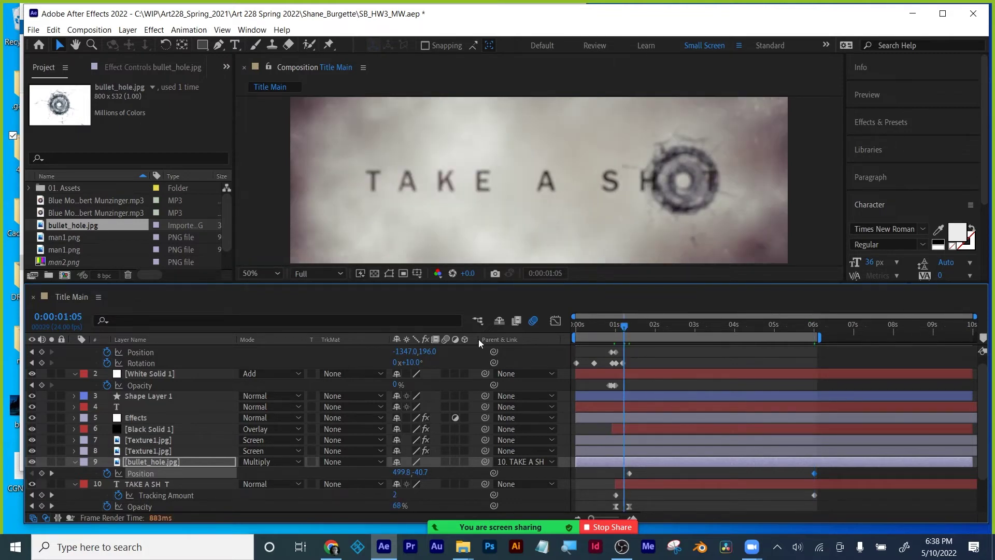
{"action": "left_click", "coordinate": [318, 274]}
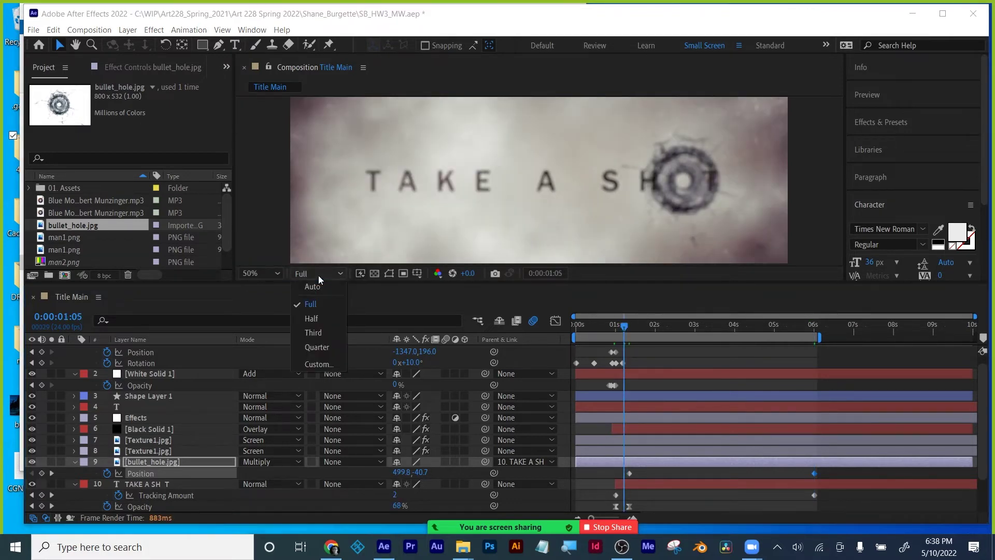
{"action": "left_click", "coordinate": [327, 347]}
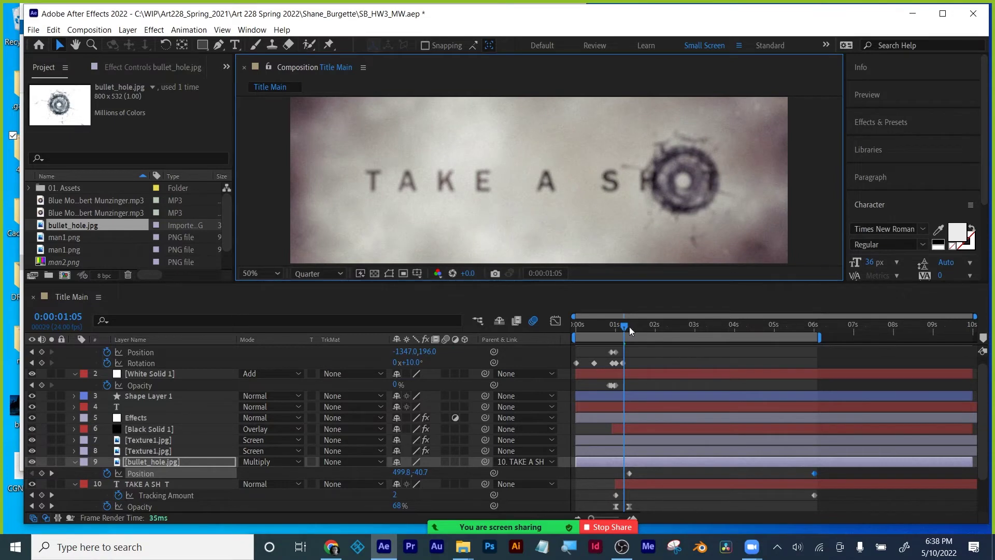
{"action": "left_click_drag", "start_coordinate": [629, 326], "coordinate": [537, 338]}
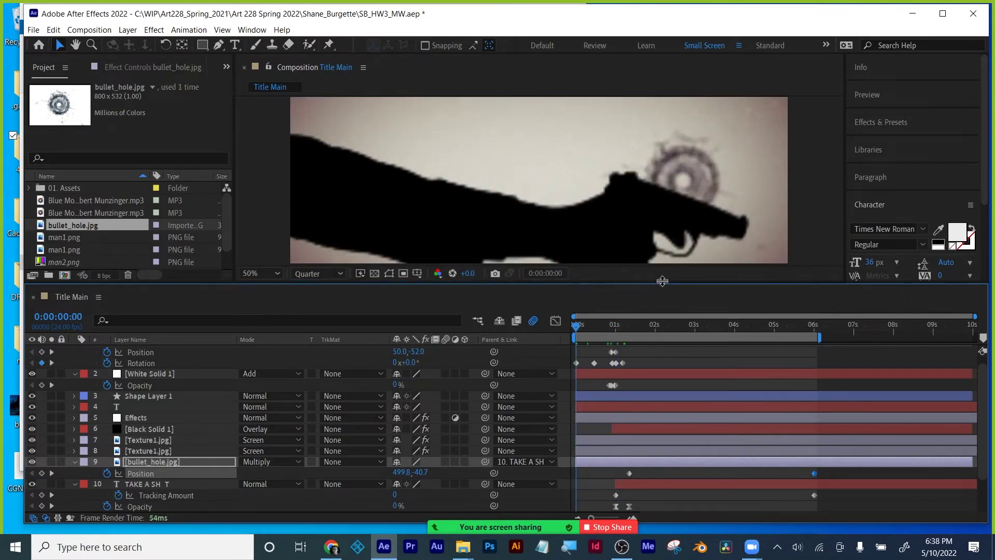
Try to fade in the bullet_hole.jpg layer with Opacity keyframes of 0% at 0:00:01:00 and 100% at 0:00:01:08.
{"action": "left_click_drag", "start_coordinate": [596, 328], "coordinate": [616, 333]}
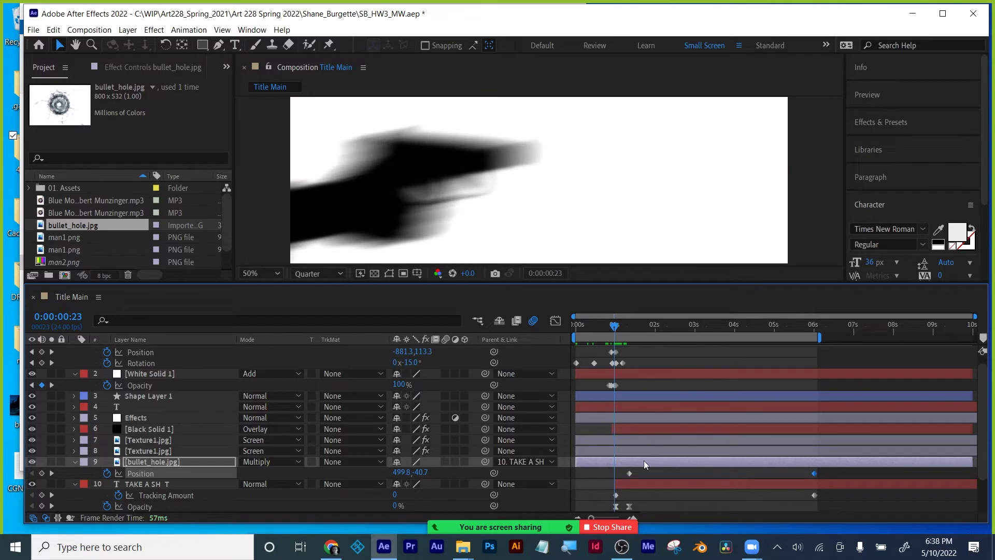
{"action": "key", "text": "t"}
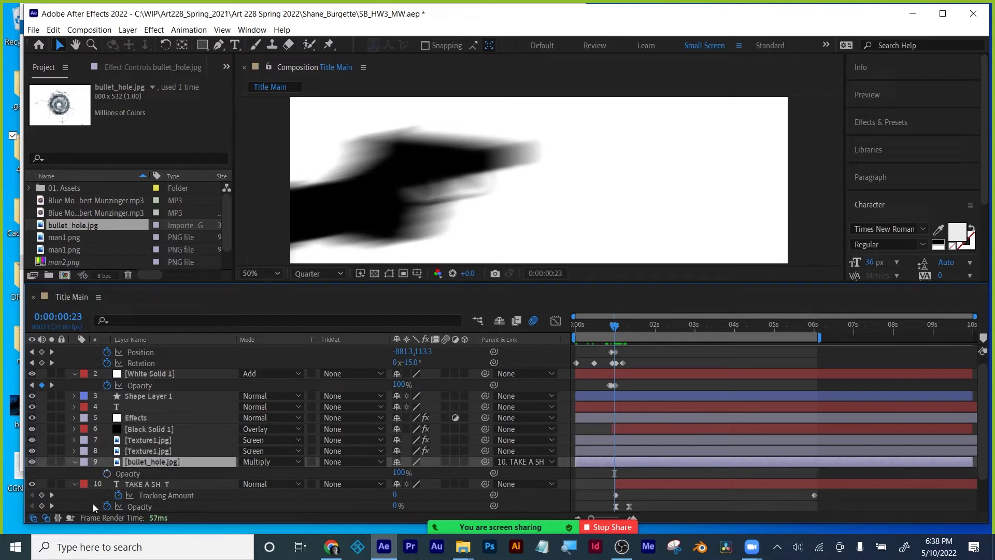
{"action": "left_click", "coordinate": [51, 505]}
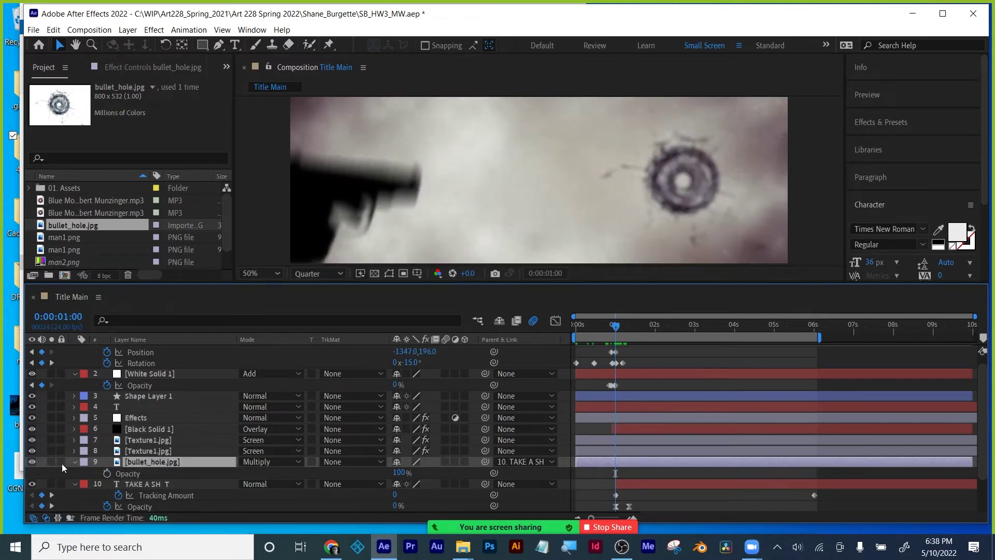
{"action": "left_click", "coordinate": [107, 473]}
{"action": "left_click", "coordinate": [52, 505]}
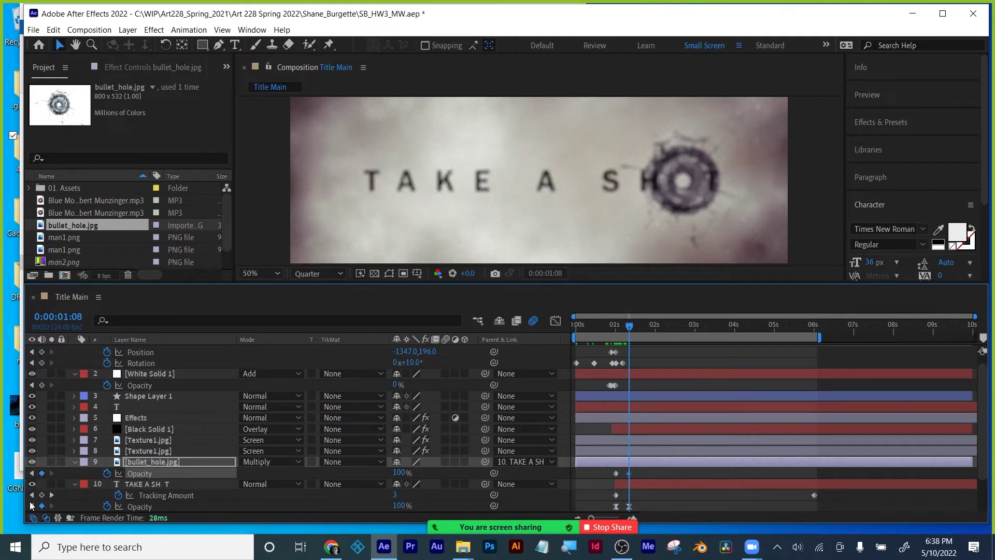
{"action": "left_click", "coordinate": [32, 505]}
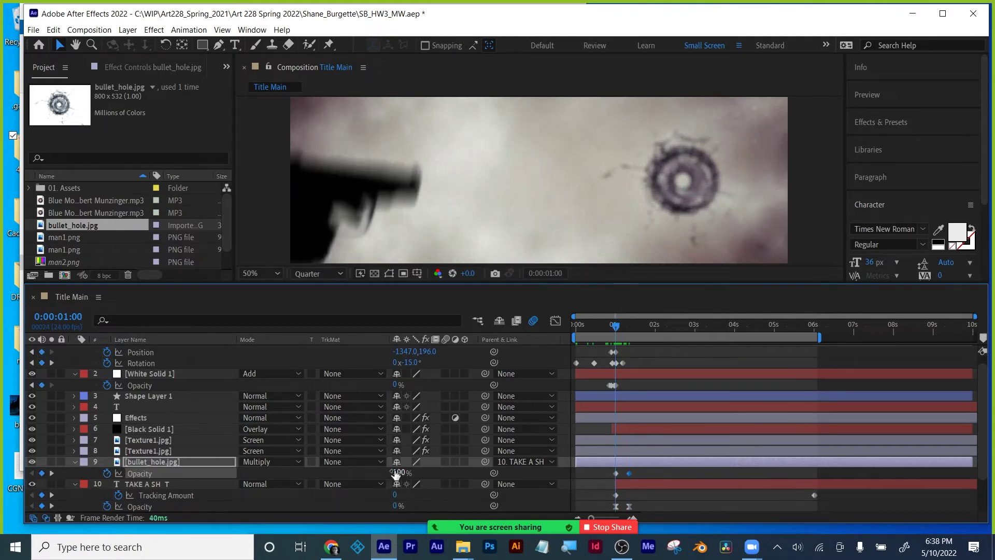
{"action": "left_click_drag", "start_coordinate": [395, 473], "coordinate": [317, 481]}
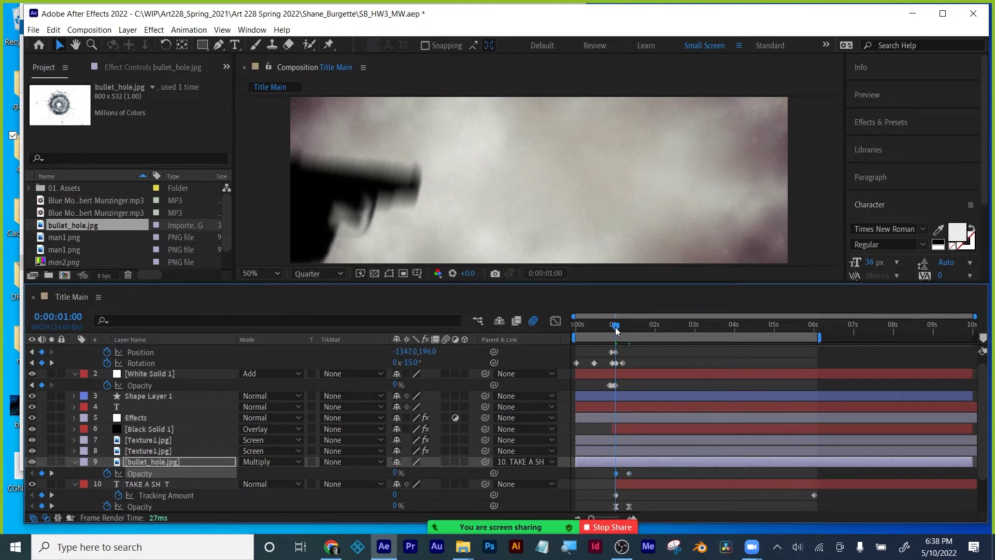
Scrub through the bullet hole's fade-in and delete both of its Opacity keyframes.
{"action": "mouse_move", "coordinate": [616, 330]}
{"action": "left_mouse_down"}
{"action": "mouse_move", "coordinate": [825, 332]}
{"action": "mouse_move", "coordinate": [590, 344]}
{"action": "mouse_move", "coordinate": [629, 341]}
{"action": "left_mouse_up"}
{"action": "mouse_move", "coordinate": [631, 341]}
{"action": "left_mouse_down"}
{"action": "mouse_move", "coordinate": [617, 341]}
{"action": "mouse_move", "coordinate": [686, 335]}
{"action": "mouse_move", "coordinate": [629, 334]}
{"action": "left_mouse_up"}
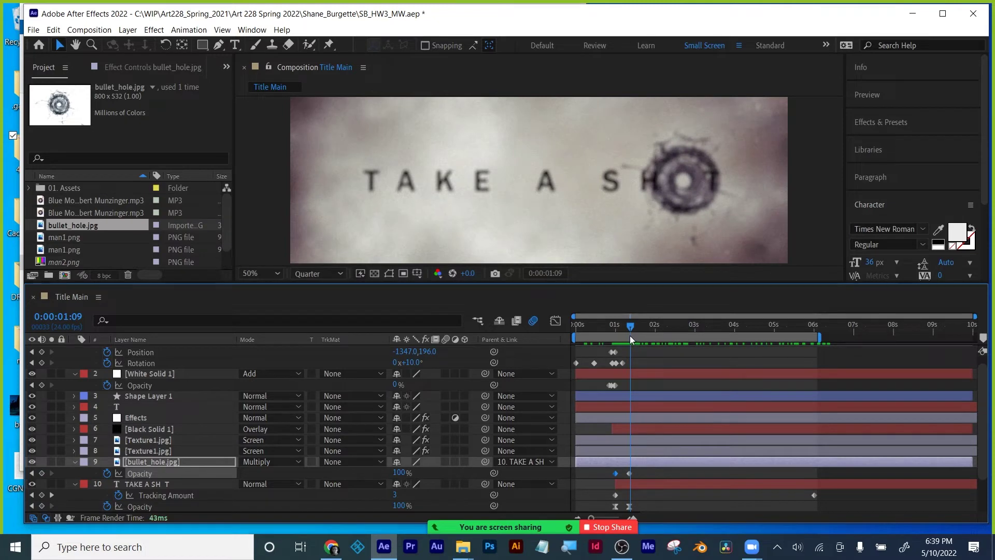
{"action": "left_click", "coordinate": [629, 473], "text": "shift"}
{"action": "key", "text": "Delete"}
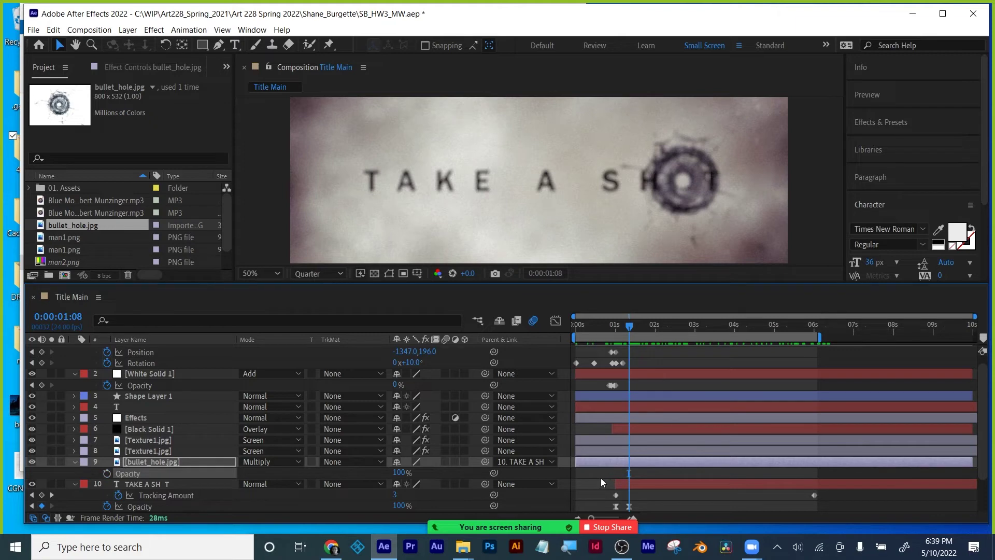
Keyframe the bullet hole's Scale at 100% at 0:00:01:08 and at 0% at 0:00:01:04.
{"action": "key", "text": "s"}
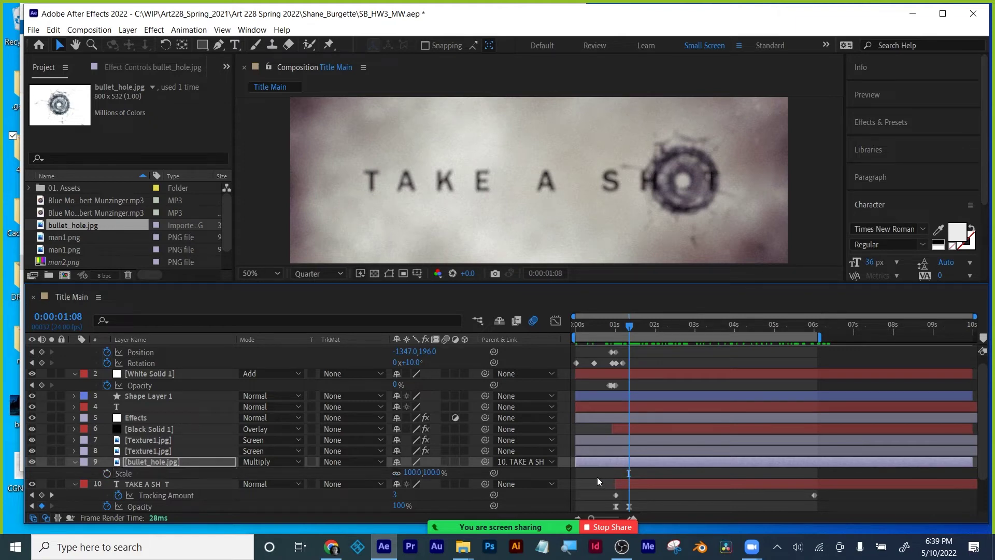
{"action": "left_click", "coordinate": [107, 474]}
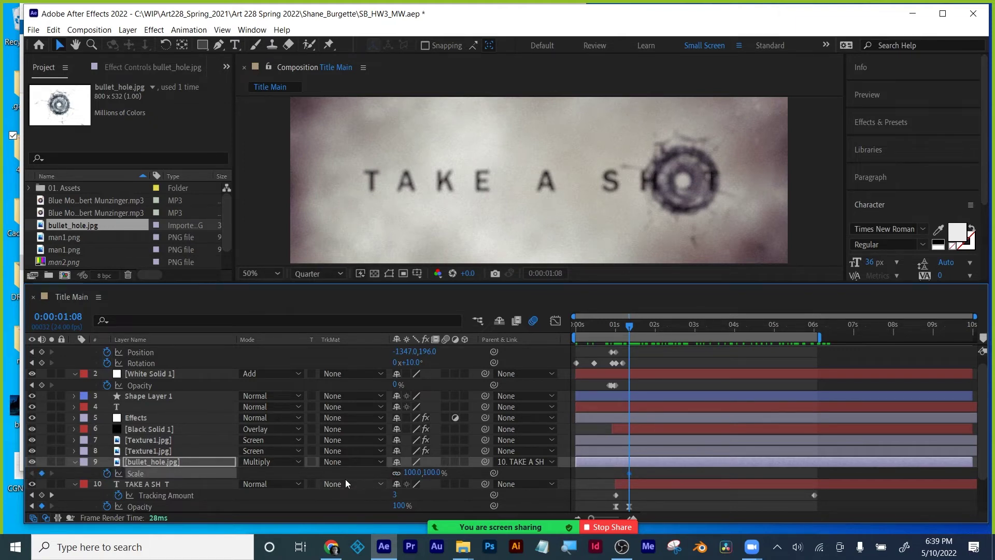
{"action": "key", "text": "Page_Up"}
{"action": "key", "text": "Page_Up"}
{"action": "key", "text": "Page_Up"}
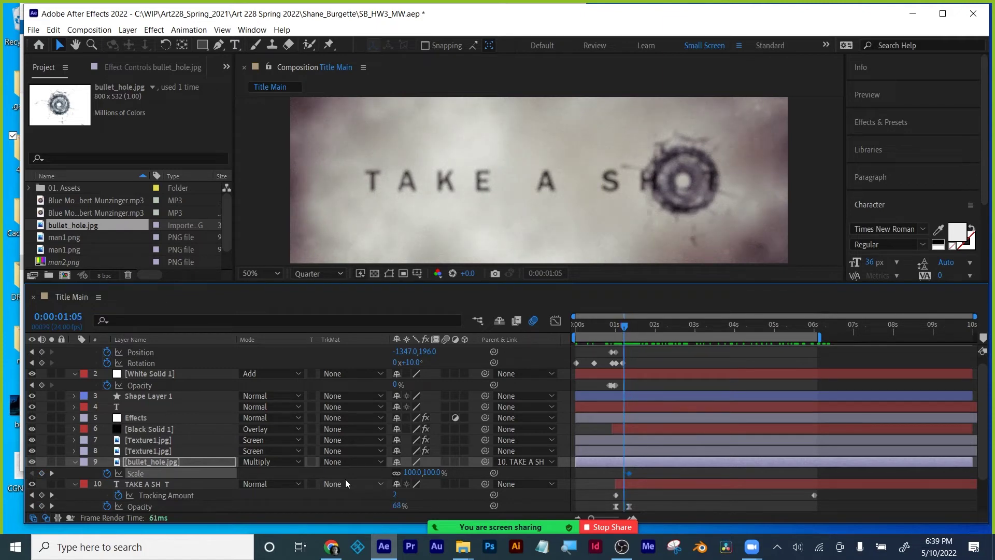
{"action": "key", "text": "Page_Up"}
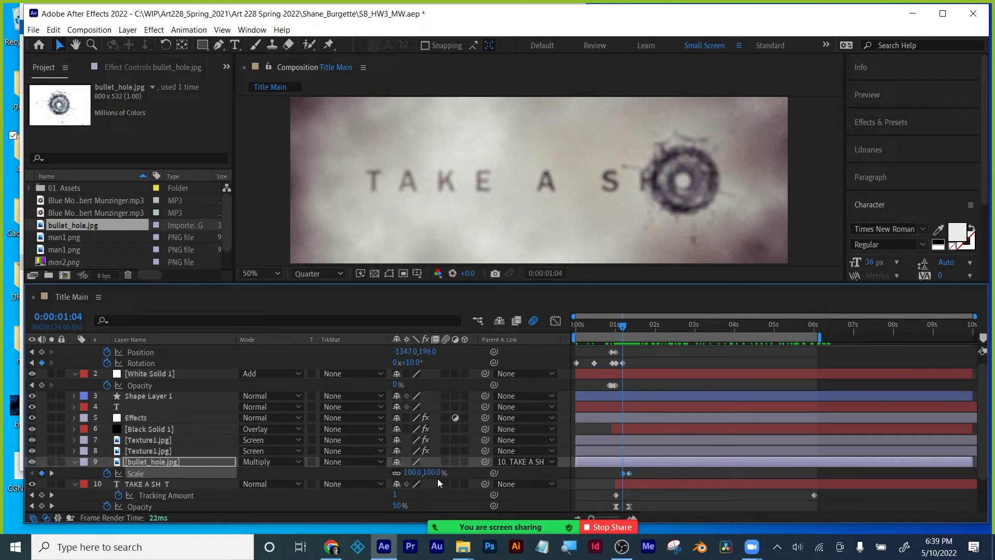
{"action": "left_click", "coordinate": [414, 472]}
{"action": "type", "text": "0"}
{"action": "key", "text": "Return"}
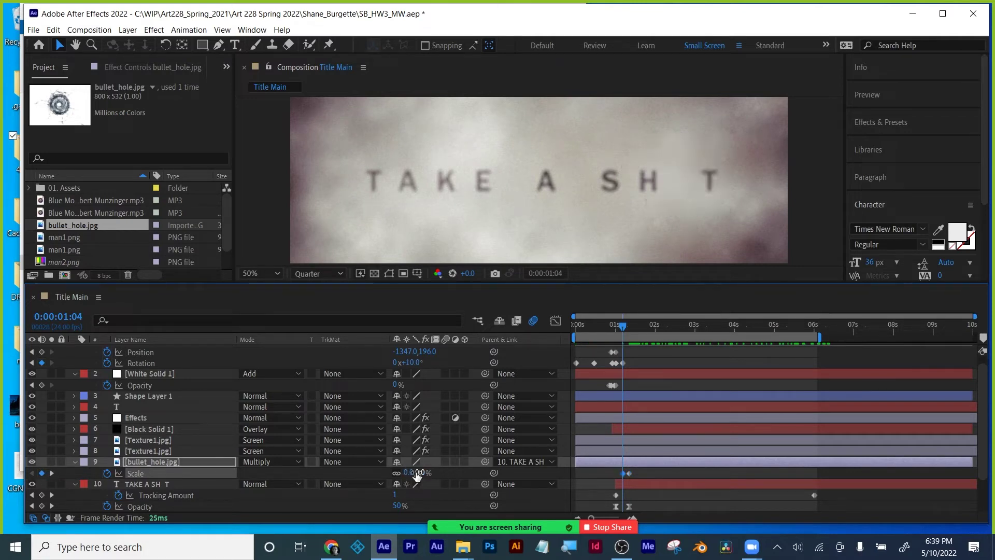
Play back the bullet hole's scale animation and return to 0:00:01:03.
{"action": "left_click", "coordinate": [676, 471]}
{"action": "key", "text": "space"}
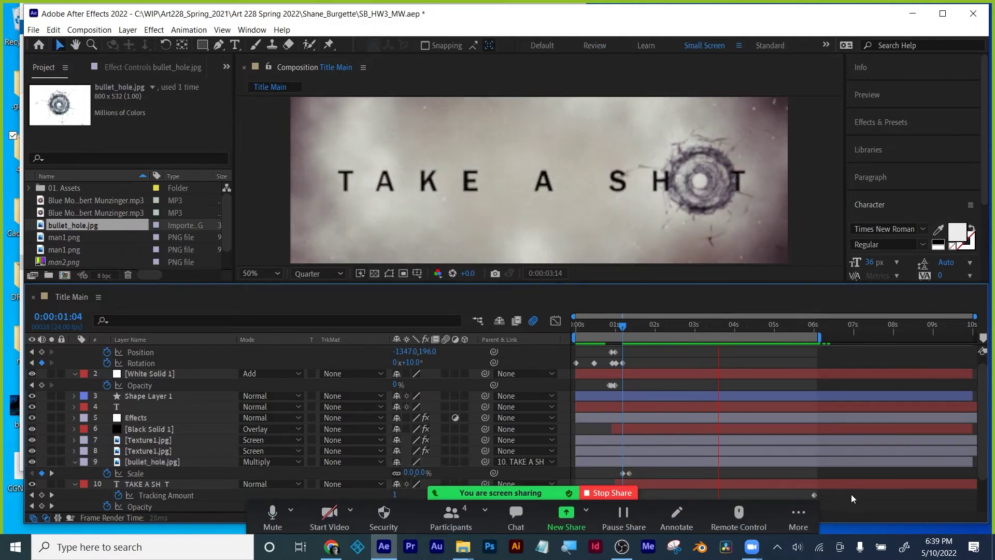
{"action": "key", "text": "space"}
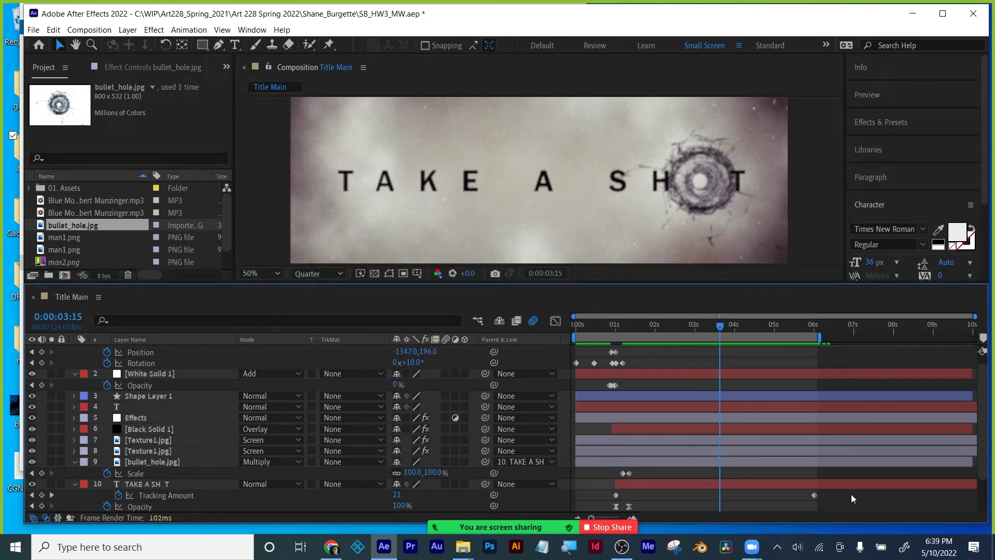
{"action": "left_click_drag", "start_coordinate": [663, 325], "coordinate": [621, 329]}
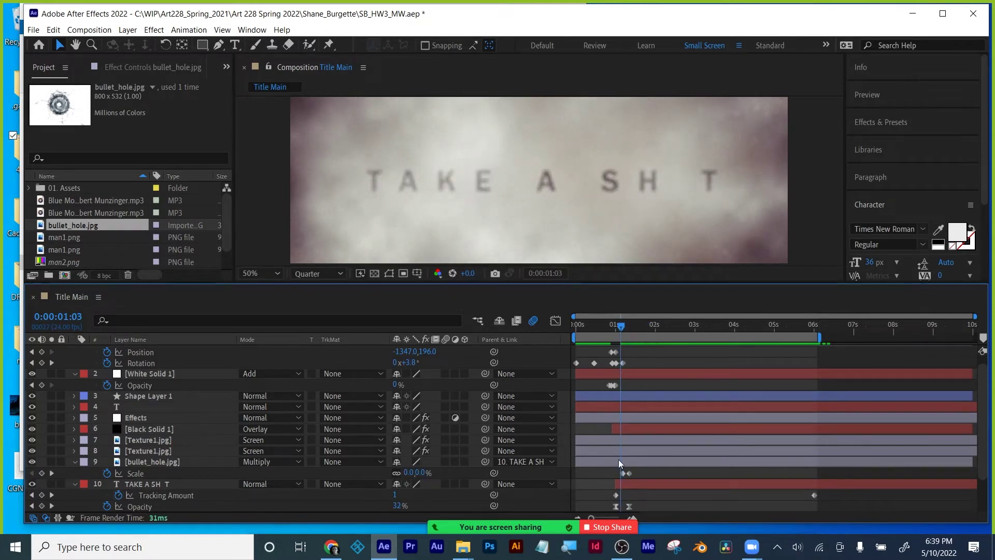
Move the bullet hole's two Scale keyframes to about 0:00:01:05 and 0:00:01:06, one frame apart, and preview the timing.
{"action": "key", "text": "equal"}
{"action": "key", "text": "equal"}
{"action": "left_click_drag", "start_coordinate": [627, 473], "coordinate": [633, 474]}
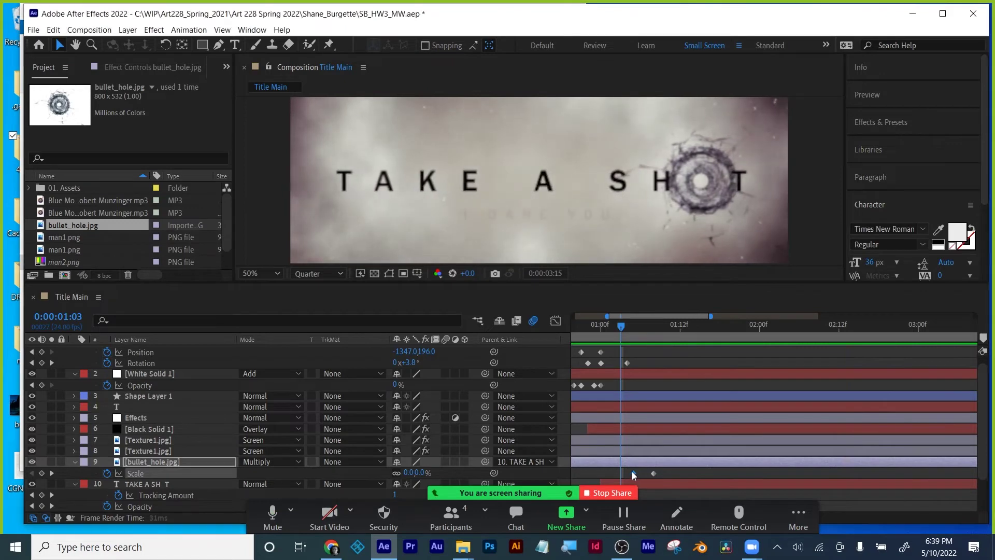
{"action": "left_click_drag", "start_coordinate": [636, 473], "coordinate": [646, 474]}
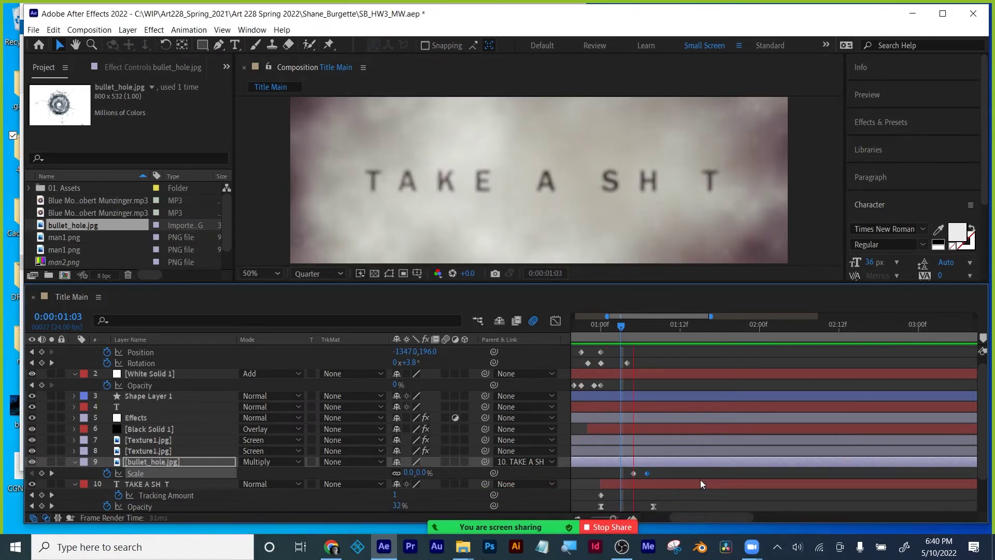
{"action": "key", "text": "space"}
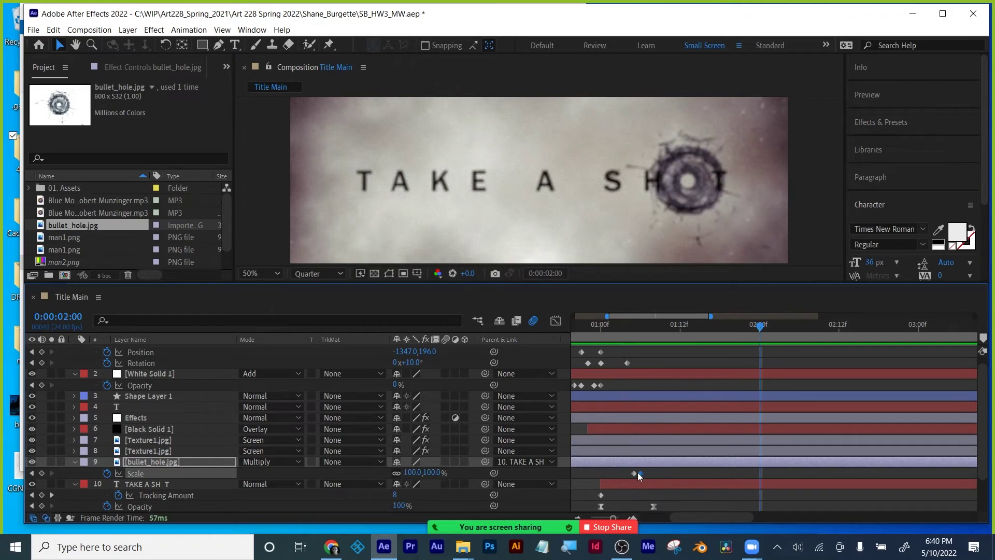
{"action": "left_click", "coordinate": [621, 324]}
{"action": "key", "text": "space"}
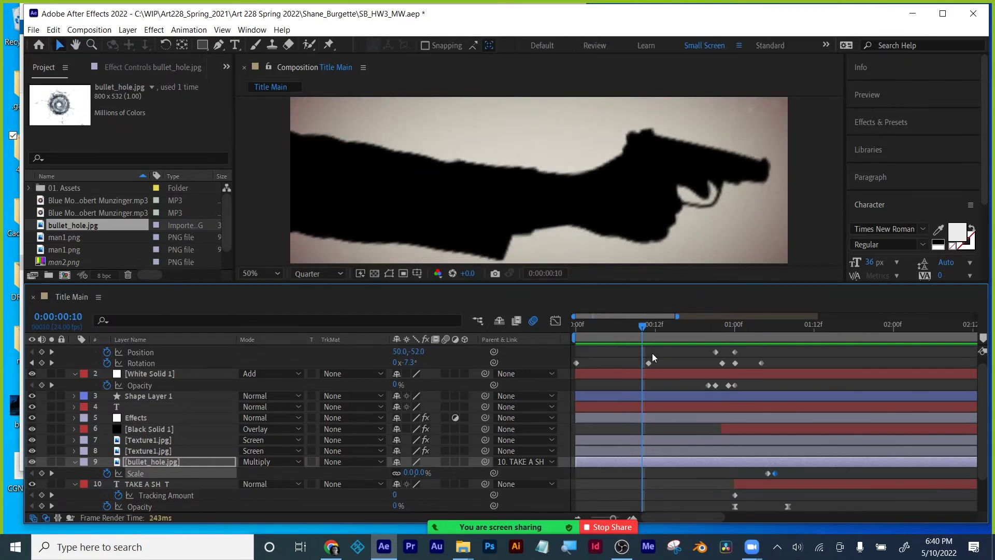
Save the project and fit the whole composition in the viewer.
{"action": "key", "text": "ctrl+s"}
{"action": "left_click", "coordinate": [254, 274]}
{"action": "left_click", "coordinate": [257, 277]}
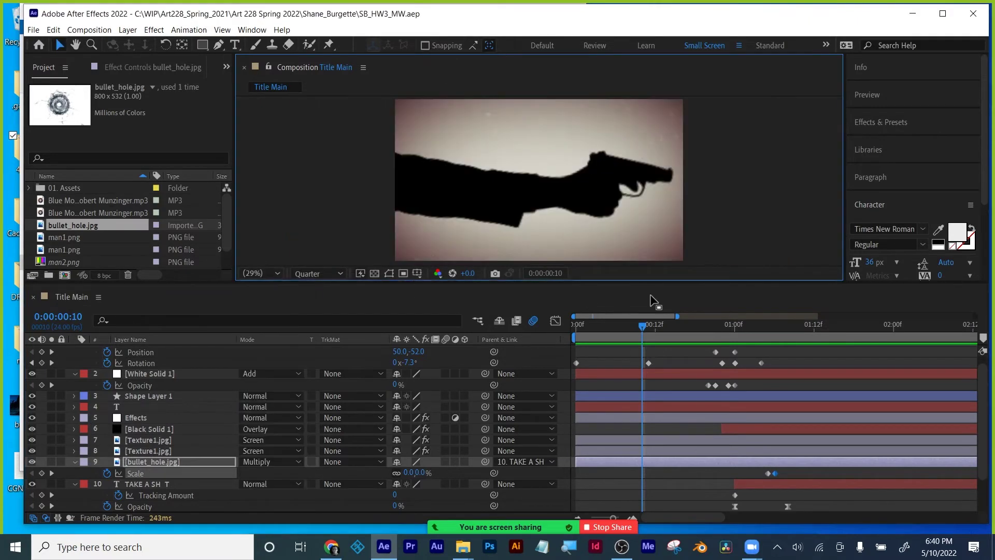
Collapse the revealed keyframed properties of all layers in the Title Main timeline.
{"action": "left_click", "coordinate": [692, 493]}
{"action": "key", "text": "u"}
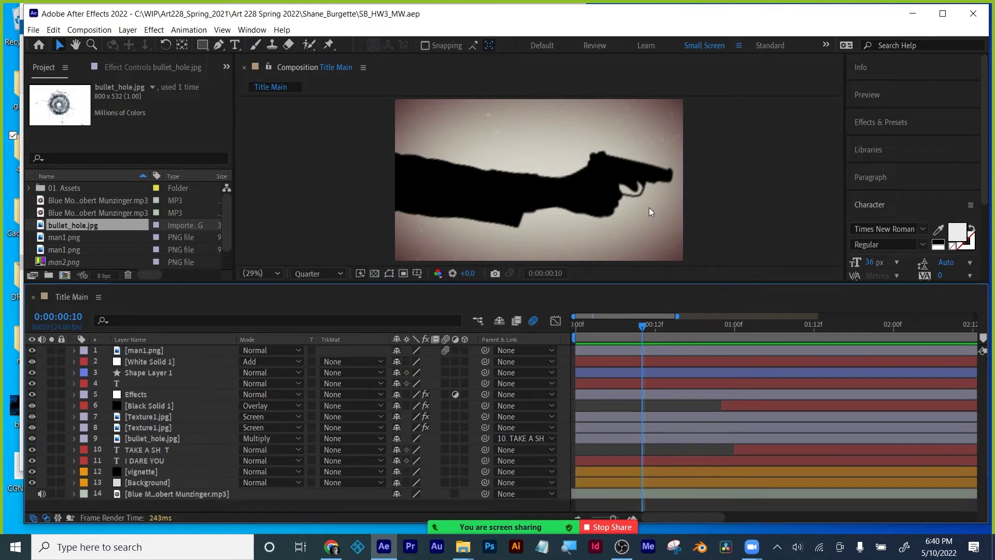
{"action": "left_click", "coordinate": [54, 31]}
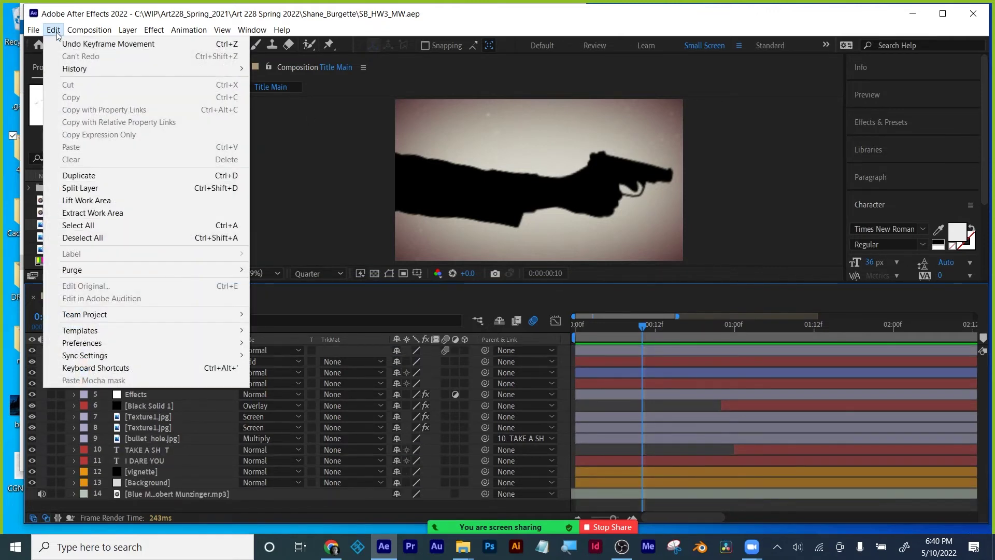
{"action": "key", "text": "alt+Tab"}
{"action": "left_click", "coordinate": [673, 310]}
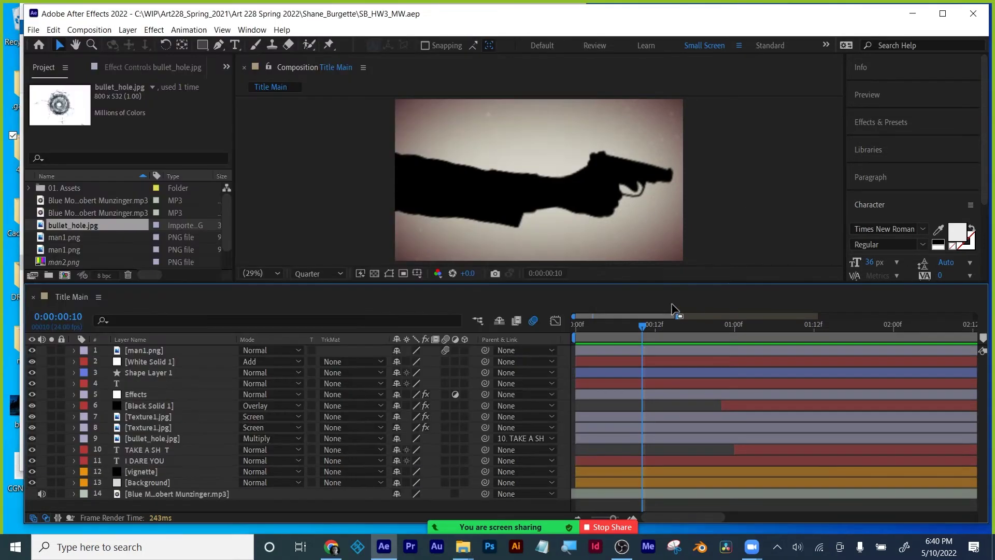
Review the title from its start, extend the work area end to the 10-second mark and move to 0:00:04:11.
{"action": "key", "text": "Home"}
{"action": "left_click_drag", "start_coordinate": [586, 337], "coordinate": [966, 339]}
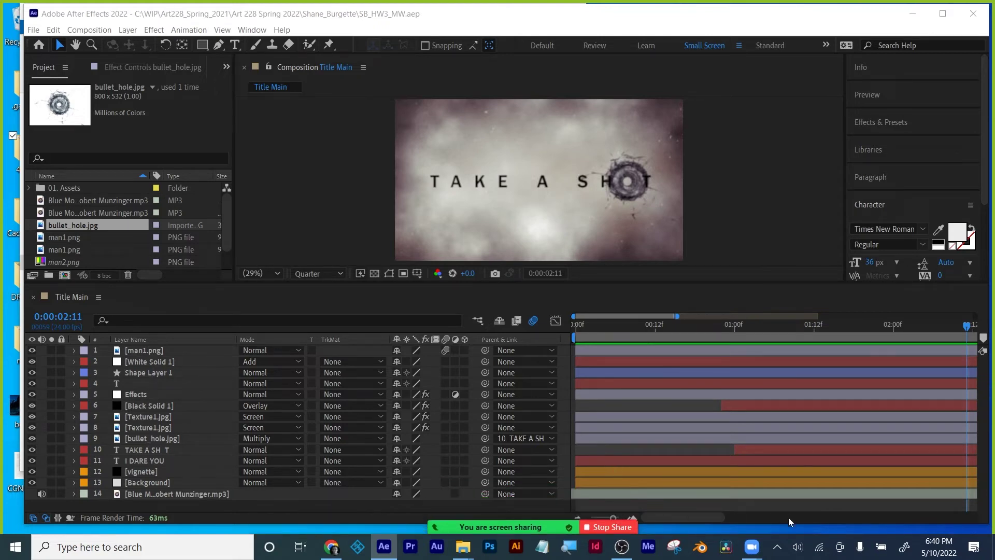
{"action": "left_click_drag", "start_coordinate": [790, 523], "coordinate": [697, 518]}
{"action": "left_click_drag", "start_coordinate": [613, 507], "coordinate": [591, 507]}
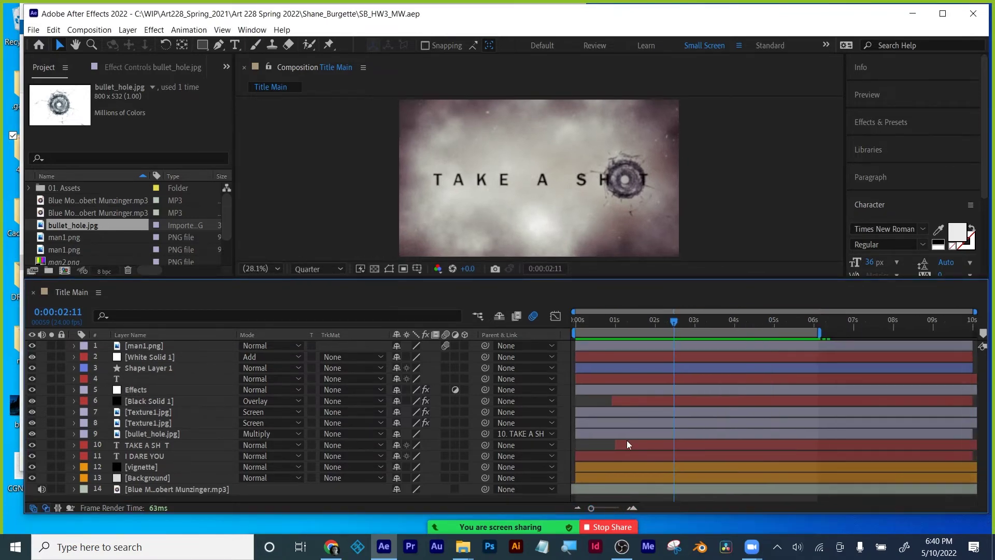
{"action": "left_click_drag", "start_coordinate": [802, 328], "coordinate": [961, 325]}
{"action": "mouse_move", "coordinate": [820, 332]}
{"action": "left_mouse_down"}
{"action": "mouse_move", "coordinate": [978, 324]}
{"action": "mouse_move", "coordinate": [836, 329]}
{"action": "mouse_move", "coordinate": [972, 327]}
{"action": "mouse_move", "coordinate": [788, 345]}
{"action": "mouse_move", "coordinate": [714, 340]}
{"action": "mouse_move", "coordinate": [753, 338]}
{"action": "left_mouse_up"}
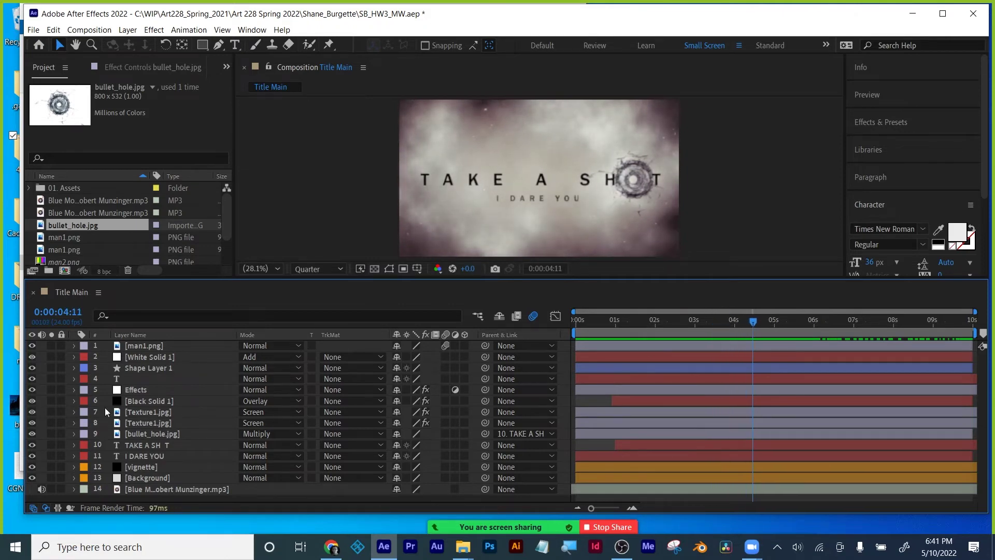
Shift both Opacity keyframes of the I DARE YOU layer to about 6.3 and 7.8 seconds and scrub through the fade to 0:00:09:19.
{"action": "left_click", "coordinate": [132, 457]}
{"action": "key", "text": "t"}
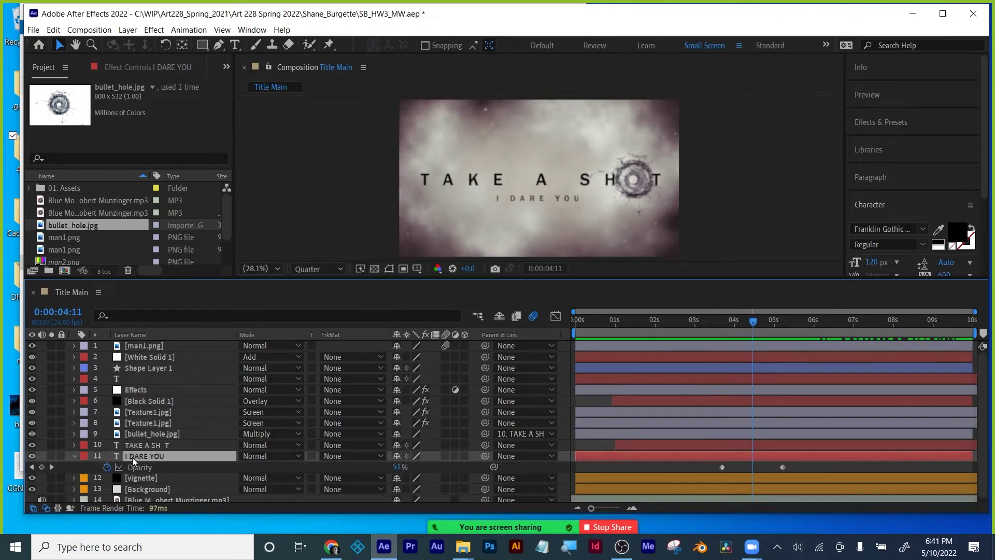
{"action": "left_click_drag", "start_coordinate": [767, 325], "coordinate": [816, 329]}
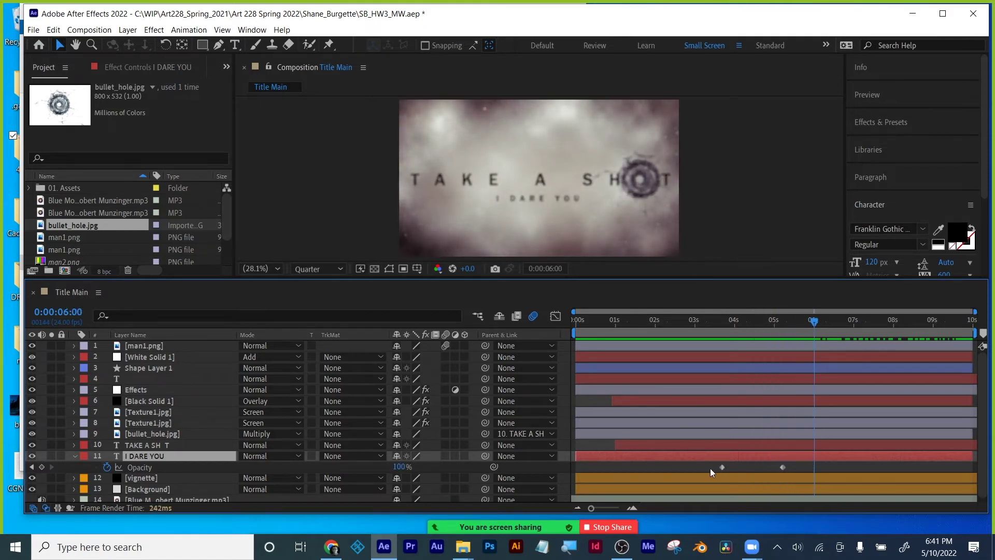
{"action": "left_click_drag", "start_coordinate": [710, 468], "coordinate": [811, 472]}
{"action": "left_click_drag", "start_coordinate": [723, 467], "coordinate": [841, 467]}
{"action": "left_click", "coordinate": [836, 322]}
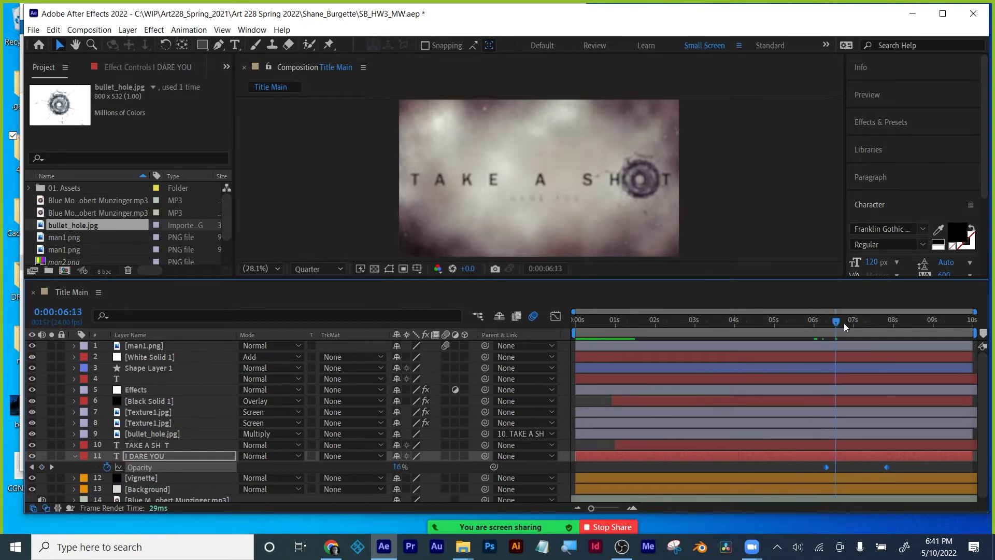
{"action": "left_click_drag", "start_coordinate": [844, 322], "coordinate": [965, 320]}
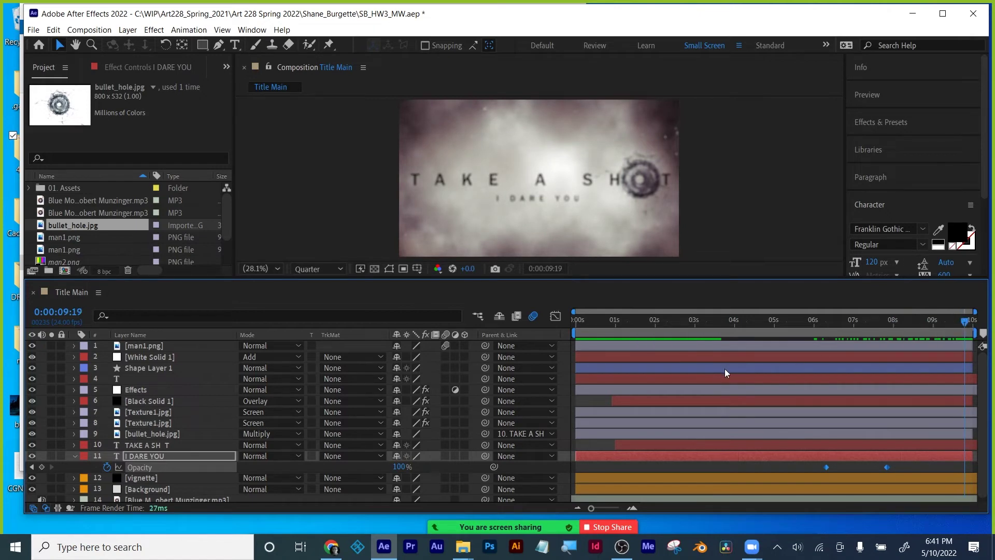
Save the project and close it.
{"action": "key", "text": "ctrl+s"}
{"action": "left_click", "coordinate": [31, 30]}
{"action": "left_click", "coordinate": [49, 126]}
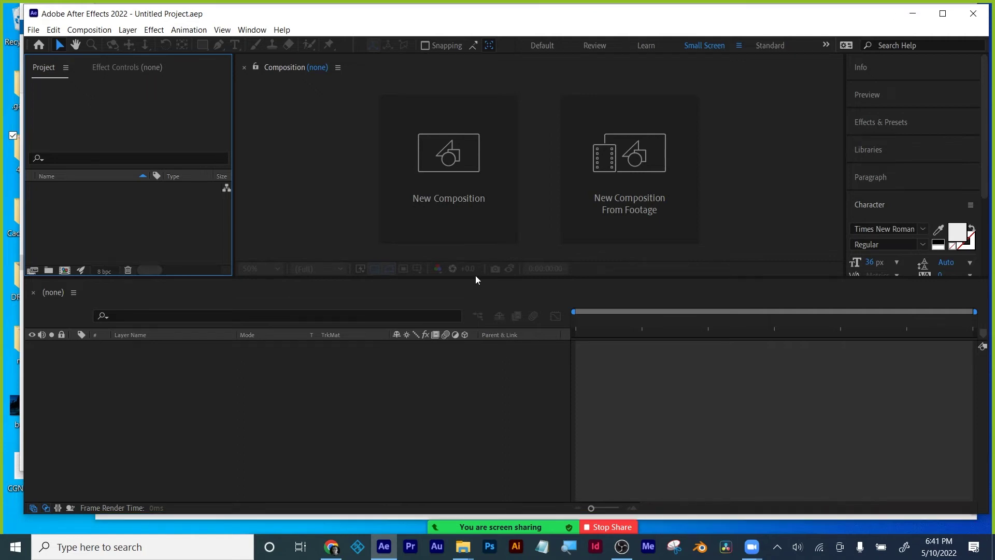
Enlarge the composition area by shrinking the timeline and clear the disk cache for all versions.
{"action": "left_click_drag", "start_coordinate": [476, 277], "coordinate": [482, 407]}
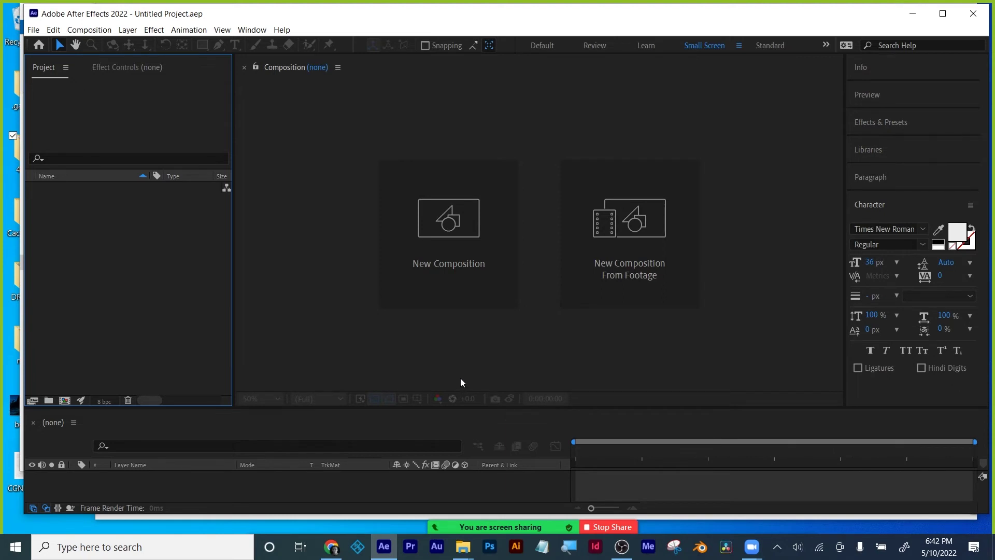
{"action": "left_click", "coordinate": [53, 29]}
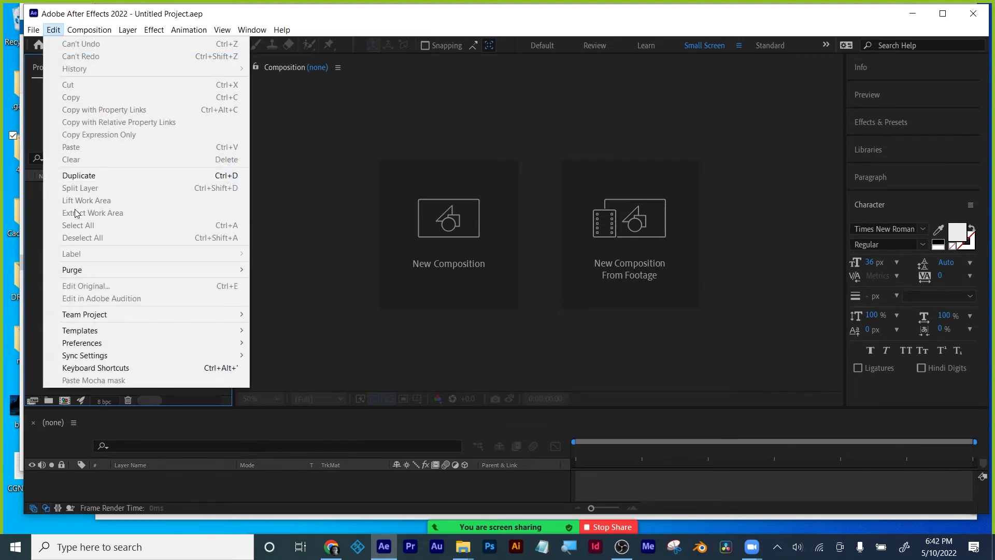
{"action": "mouse_move", "coordinate": [101, 270]}
{"action": "left_click", "coordinate": [292, 271]}
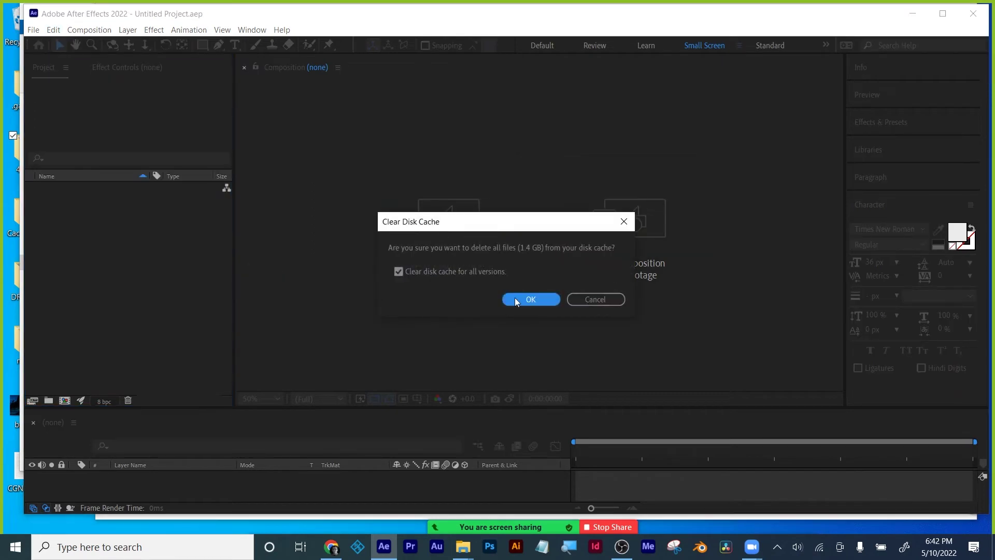
{"action": "left_click", "coordinate": [541, 303]}
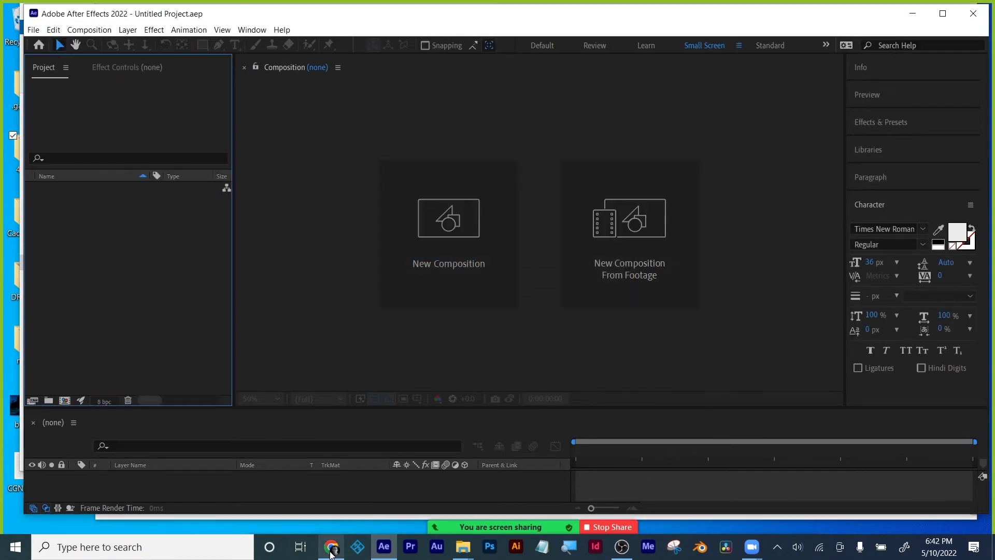
Switch to Media Encoder and queue the rendered Homework02 MOV from the student's 02 new folder within C:\WIP\Art228_Spring_2021\Art 228 Spring 2022.
{"action": "mouse_move", "coordinate": [332, 554]}
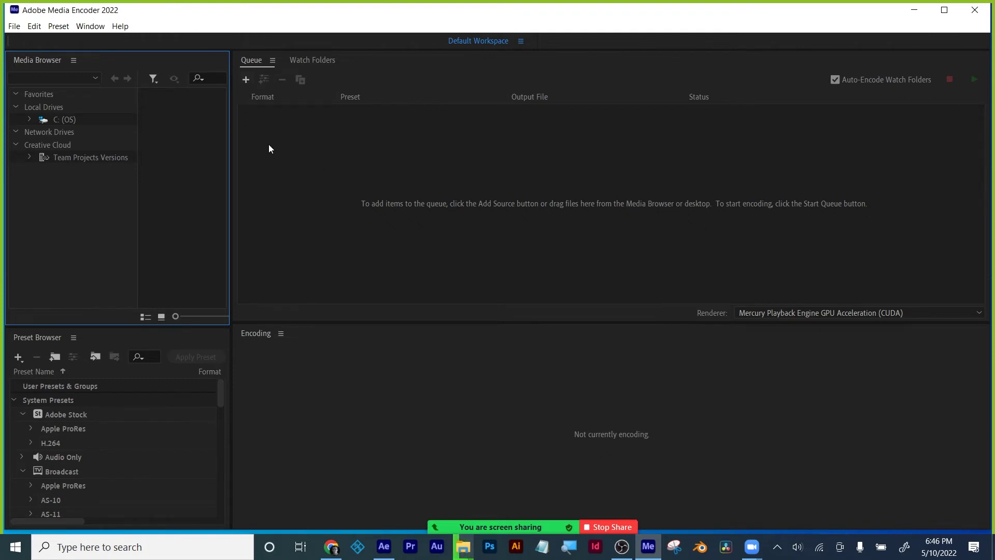
{"action": "left_click", "coordinate": [245, 78]}
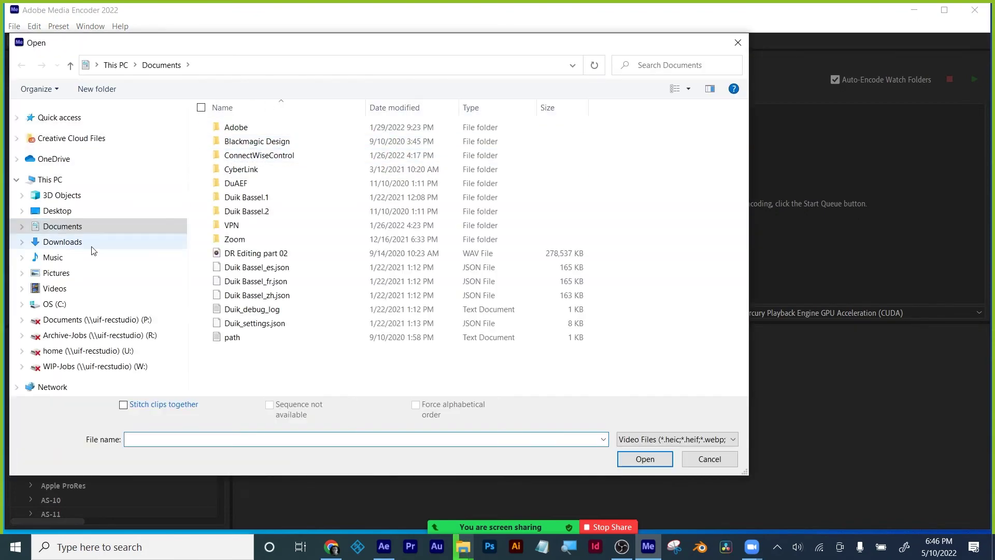
{"action": "left_click", "coordinate": [54, 305]}
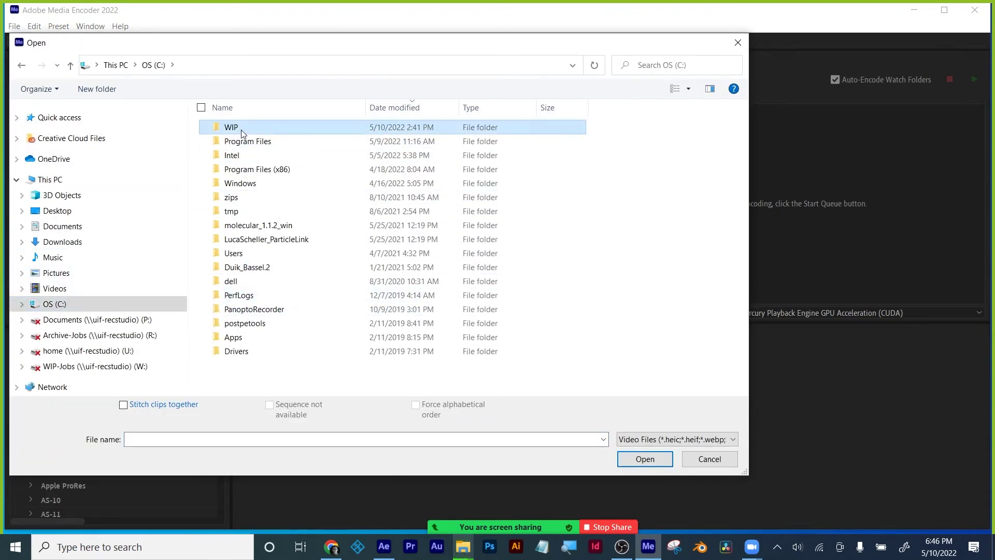
{"action": "double_click", "coordinate": [238, 128]}
{"action": "scroll", "coordinate": [256, 347], "scroll_direction": "down", "scroll_amount": 2}
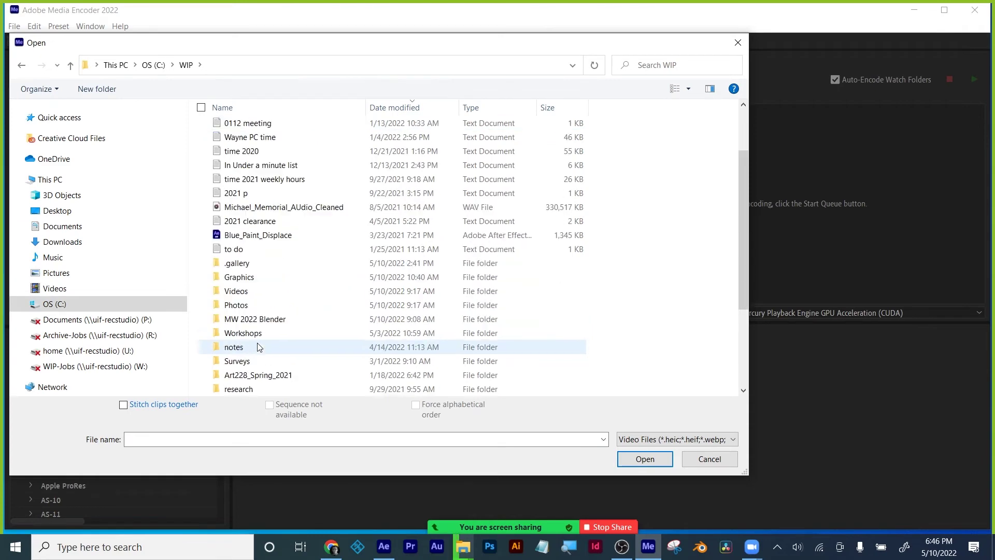
{"action": "left_click", "coordinate": [262, 375]}
{"action": "double_click", "coordinate": [263, 376]}
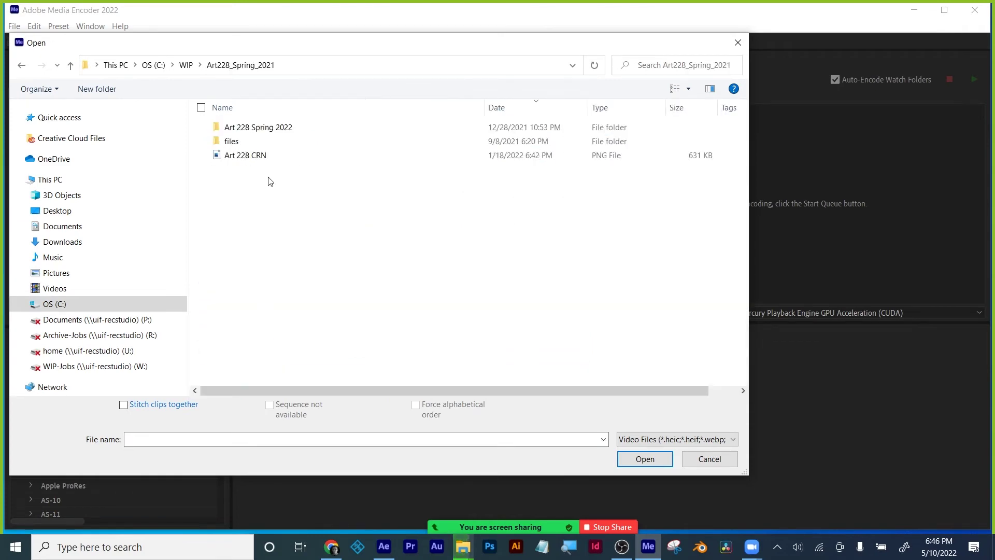
{"action": "double_click", "coordinate": [244, 129]}
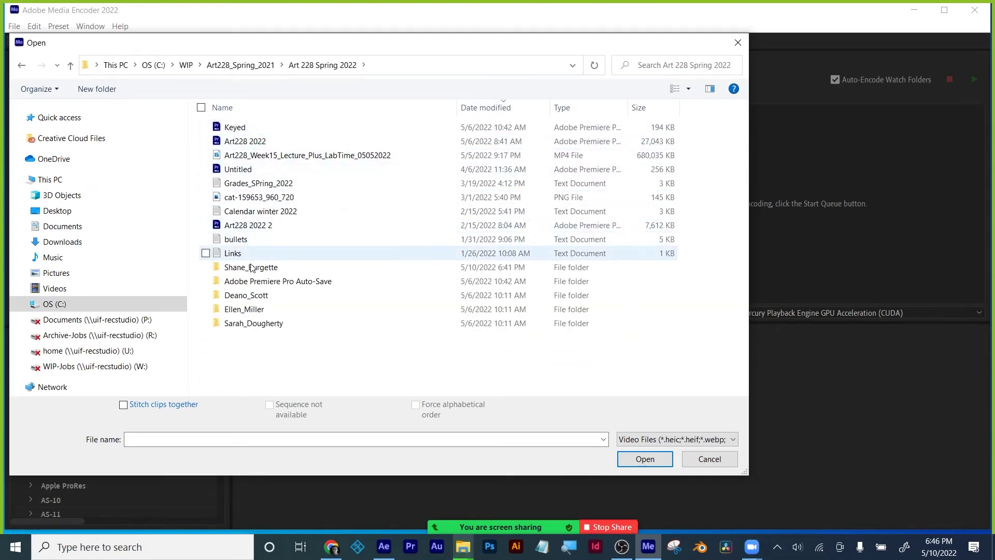
{"action": "double_click", "coordinate": [254, 323]}
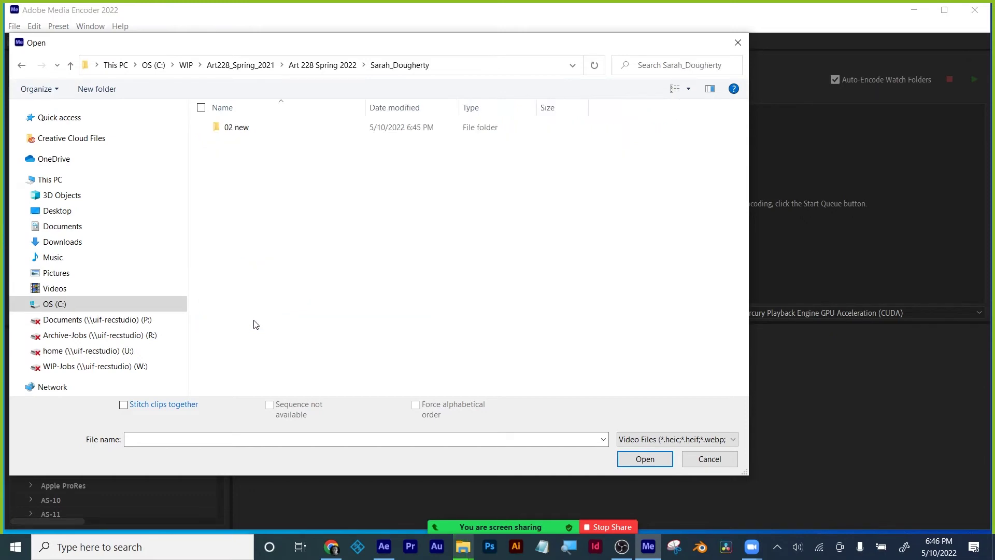
{"action": "double_click", "coordinate": [234, 129]}
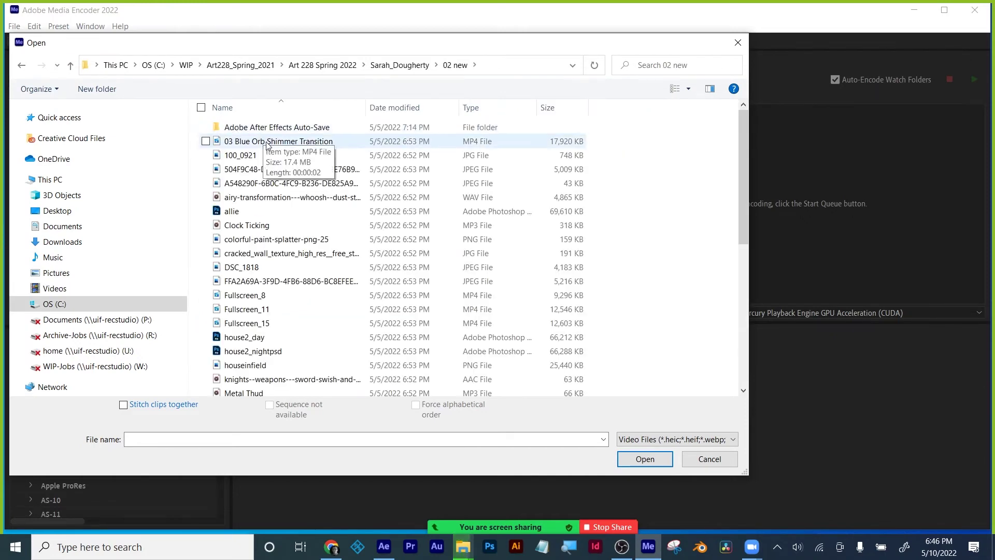
{"action": "left_click", "coordinate": [393, 108]}
{"action": "double_click", "coordinate": [293, 126]}
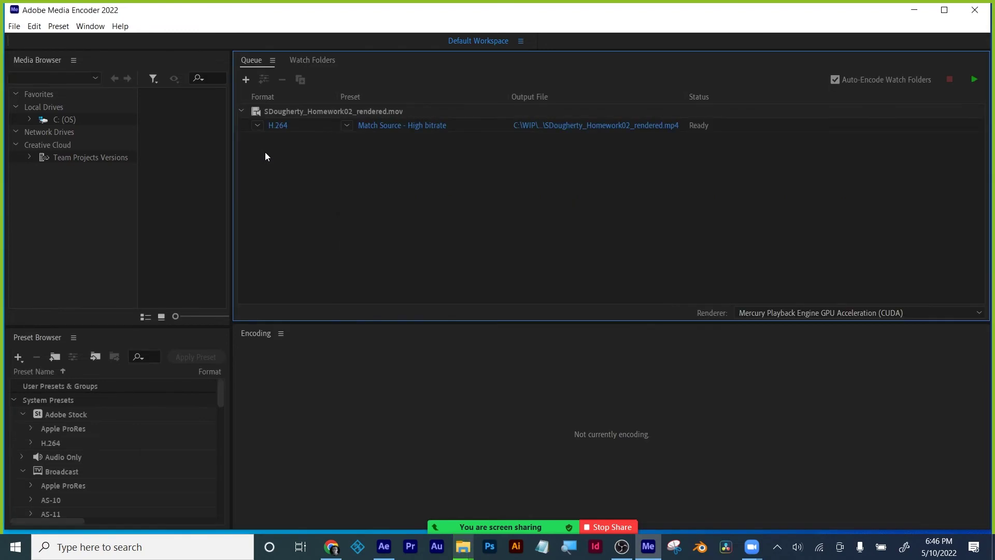
Encode the queued clip as an H.264 MP4 at Match Source - High bitrate, saved under its existing name in the 02 new folder.
{"action": "left_click", "coordinate": [257, 124]}
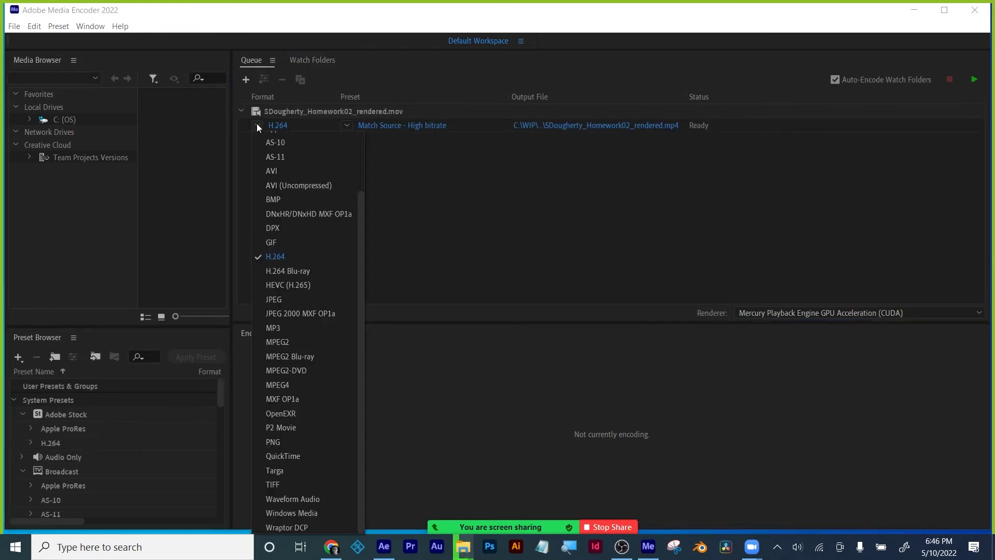
{"action": "key", "text": "Escape"}
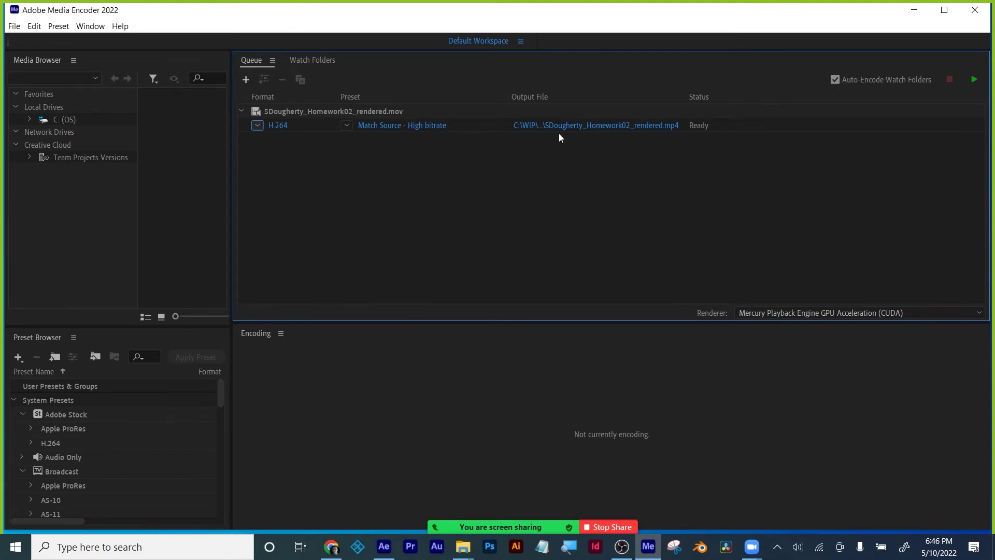
{"action": "left_click", "coordinate": [592, 127]}
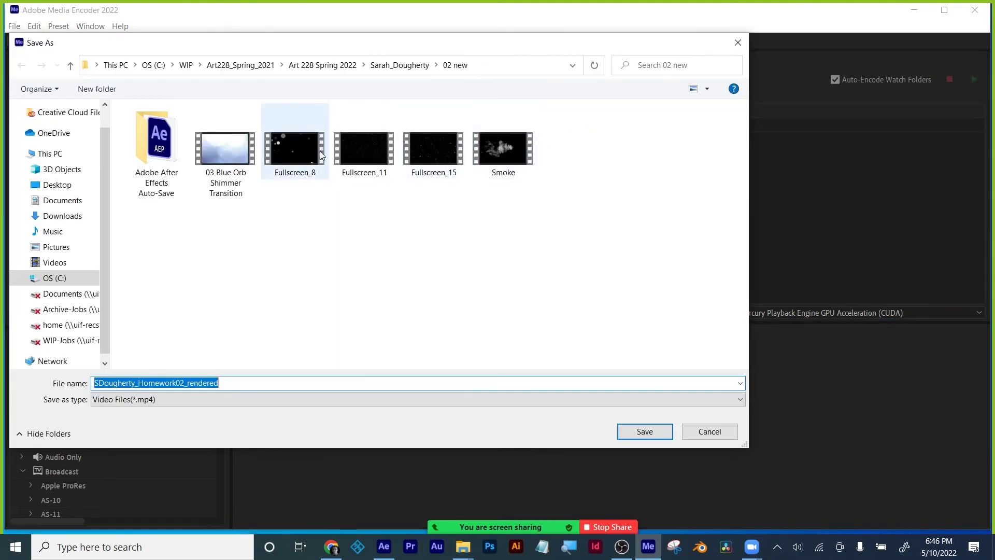
{"action": "left_click", "coordinate": [236, 381]}
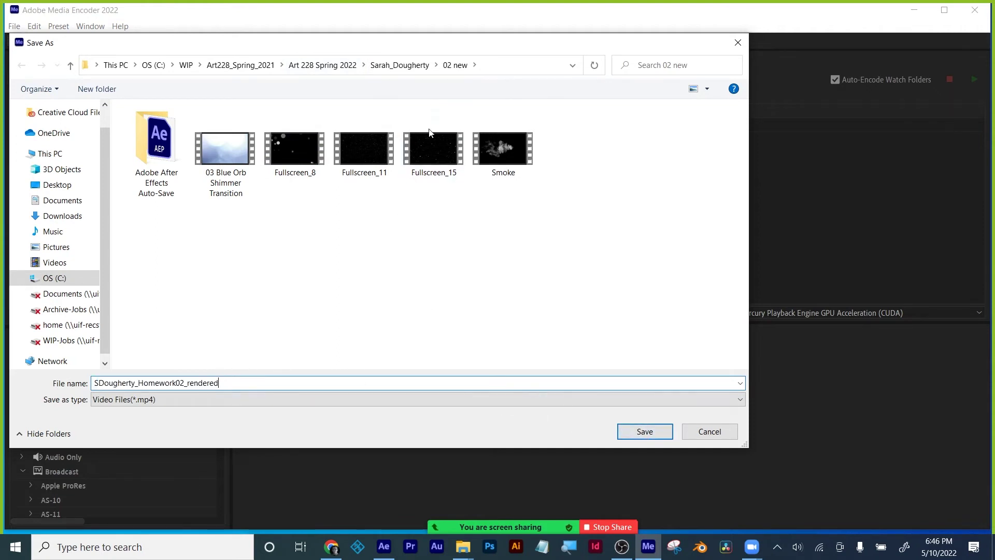
{"action": "left_click", "coordinate": [639, 431]}
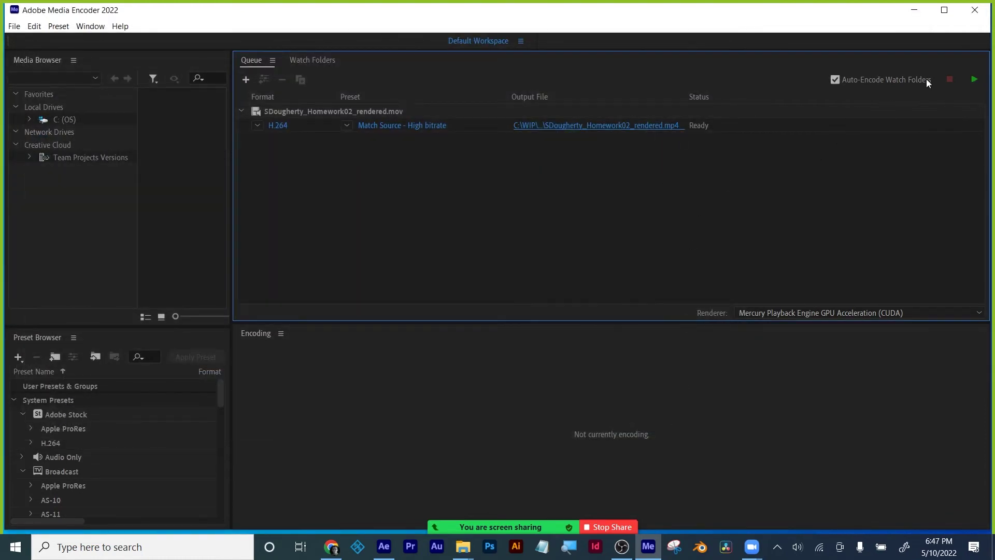
{"action": "left_click", "coordinate": [974, 80]}
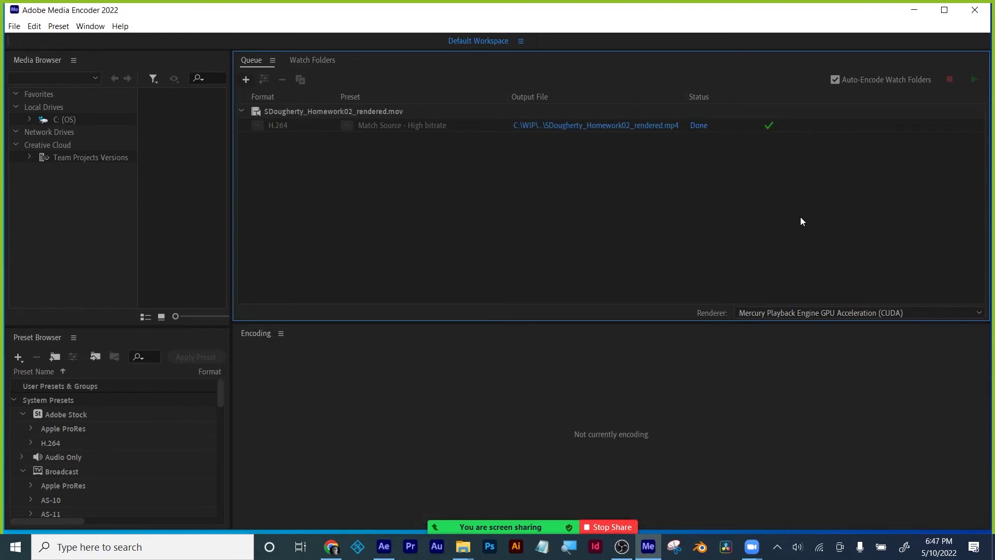
Remove the encoded clip from the queue and minimise Media Encoder.
{"action": "left_click", "coordinate": [345, 112]}
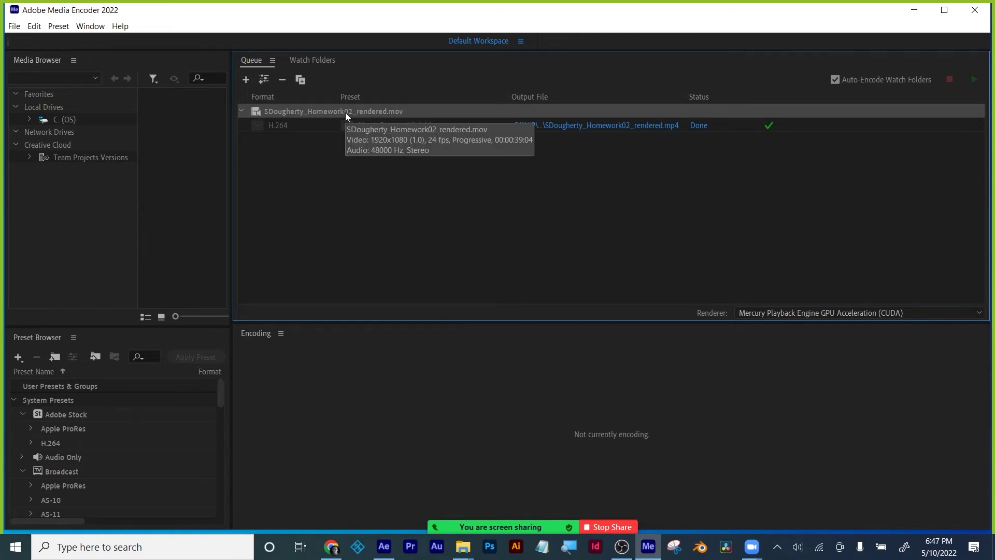
{"action": "key", "text": "Delete"}
{"action": "left_click", "coordinate": [563, 314]}
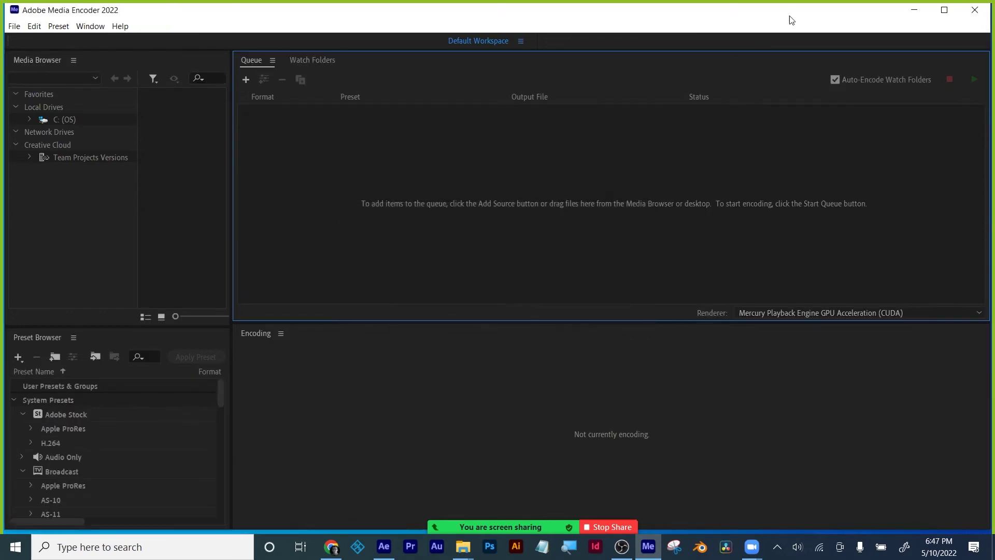
{"action": "left_click", "coordinate": [914, 10]}
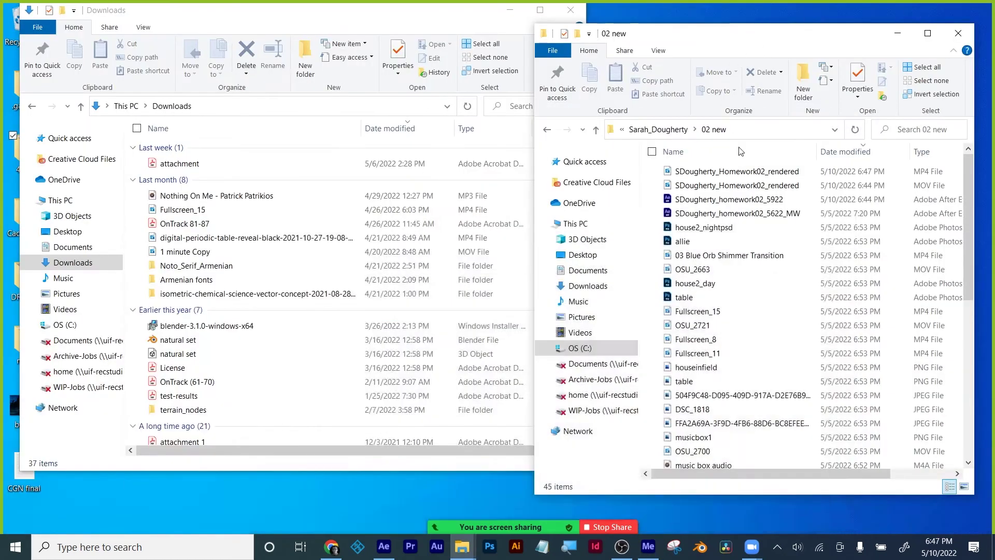
Play the encoded Homework02 MP4 full screen in Windows Media Player, pause it and close the player.
{"action": "left_click", "coordinate": [746, 174]}
{"action": "right_click", "coordinate": [746, 175]}
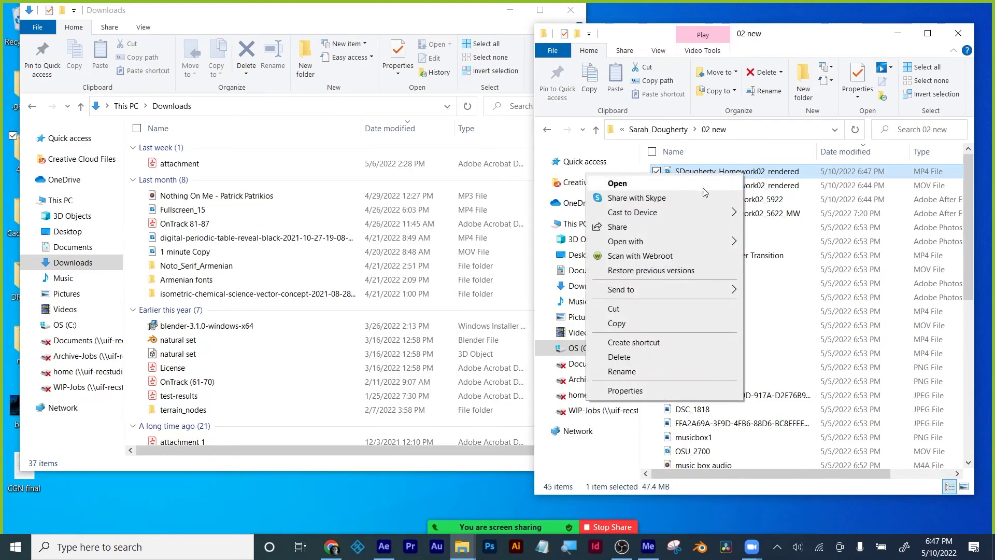
{"action": "mouse_move", "coordinate": [637, 242]}
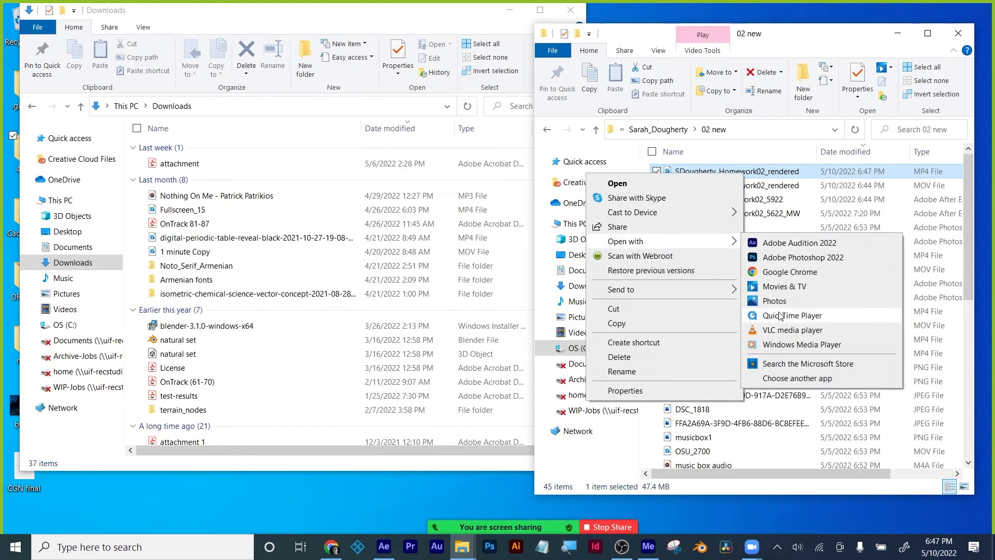
{"action": "left_click", "coordinate": [775, 342]}
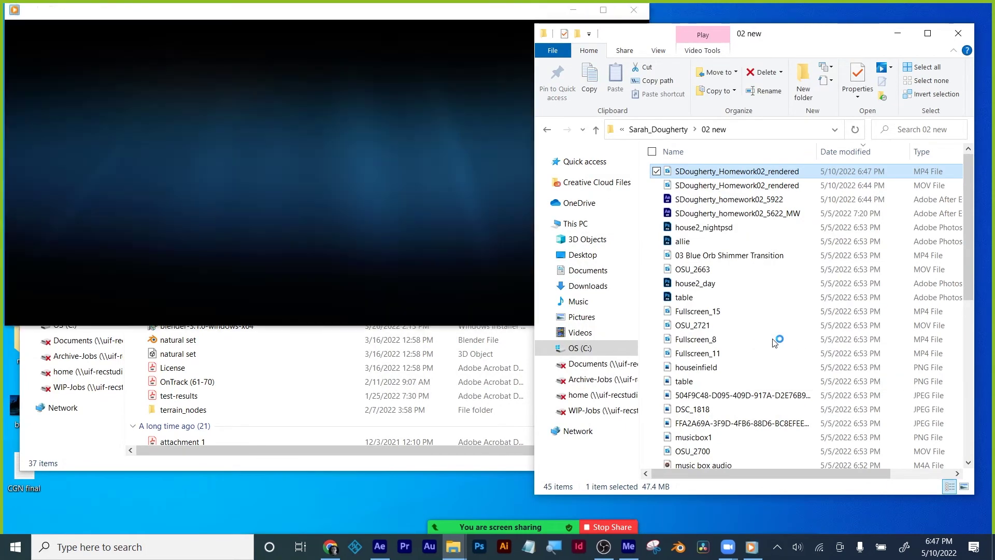
{"action": "left_click", "coordinate": [326, 311]}
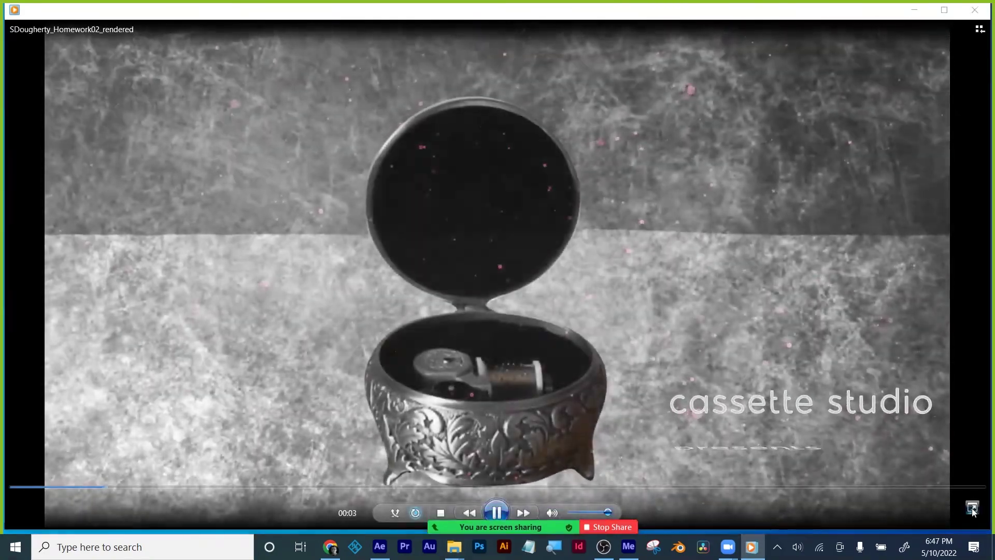
{"action": "left_click", "coordinate": [972, 509]}
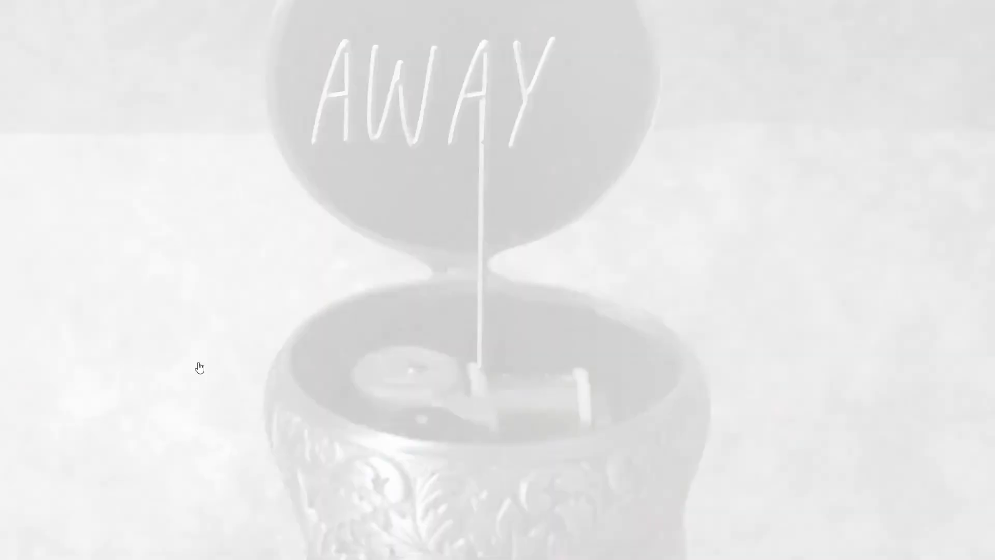
{"action": "mouse_move", "coordinate": [33, 530]}
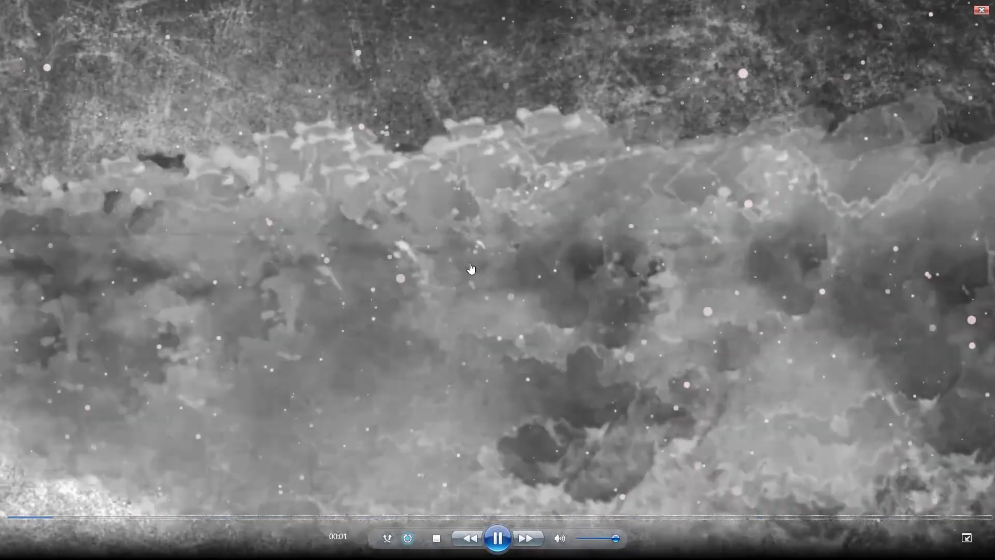
{"action": "key", "text": "space"}
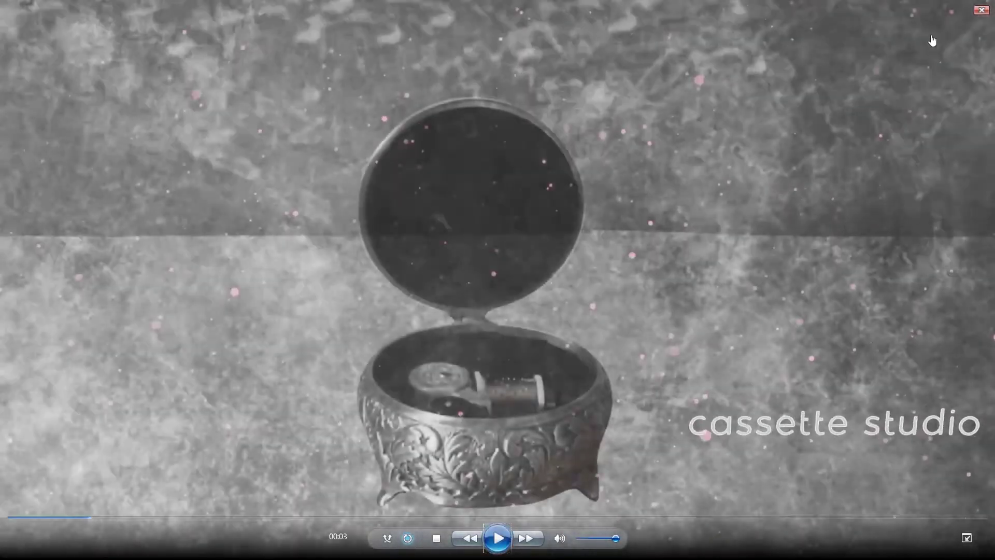
{"action": "left_click", "coordinate": [981, 10]}
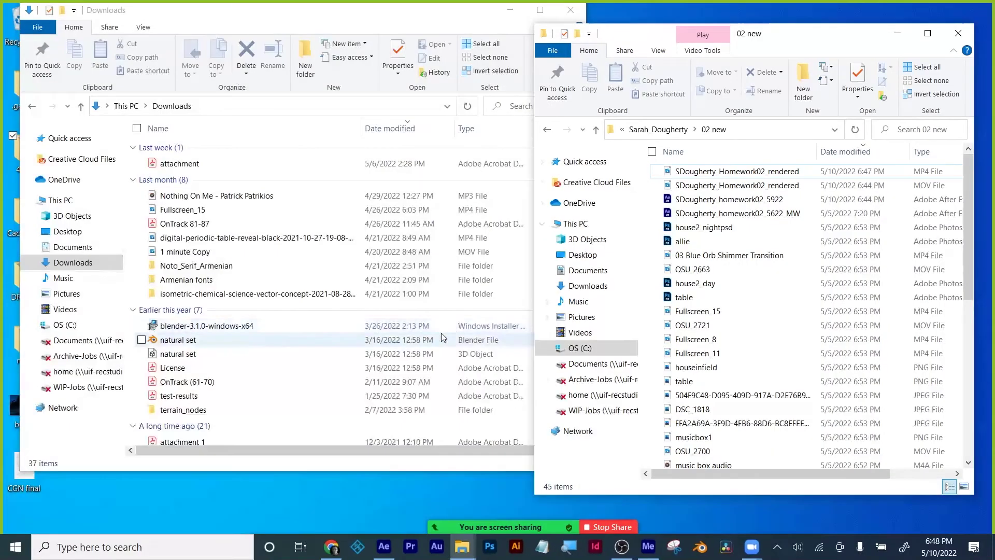
Open the student's homework02_5922 project in After Effects, accepting the font substitution and missing files warnings.
{"action": "left_click", "coordinate": [708, 202]}
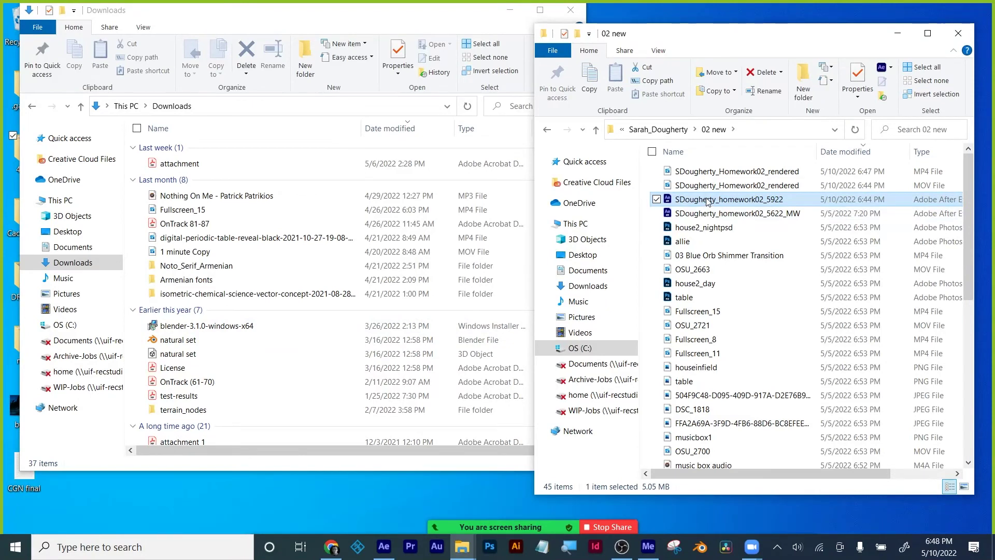
{"action": "double_click", "coordinate": [708, 201]}
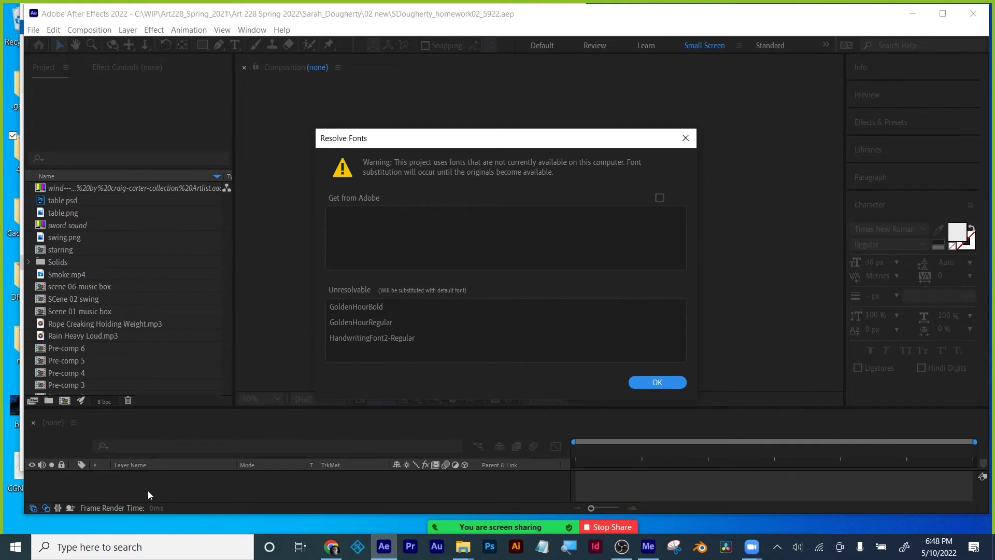
{"action": "left_click", "coordinate": [683, 382]}
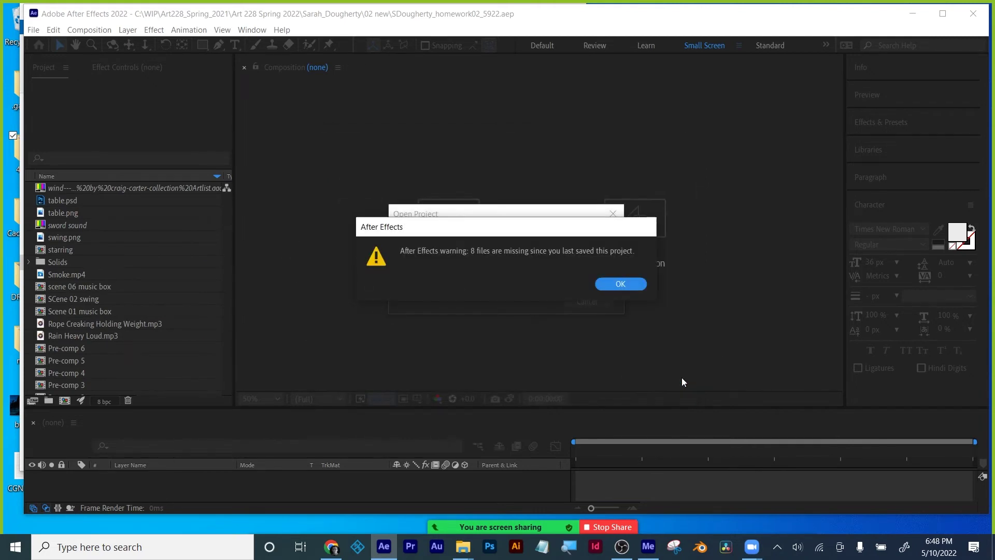
{"action": "left_click", "coordinate": [633, 282]}
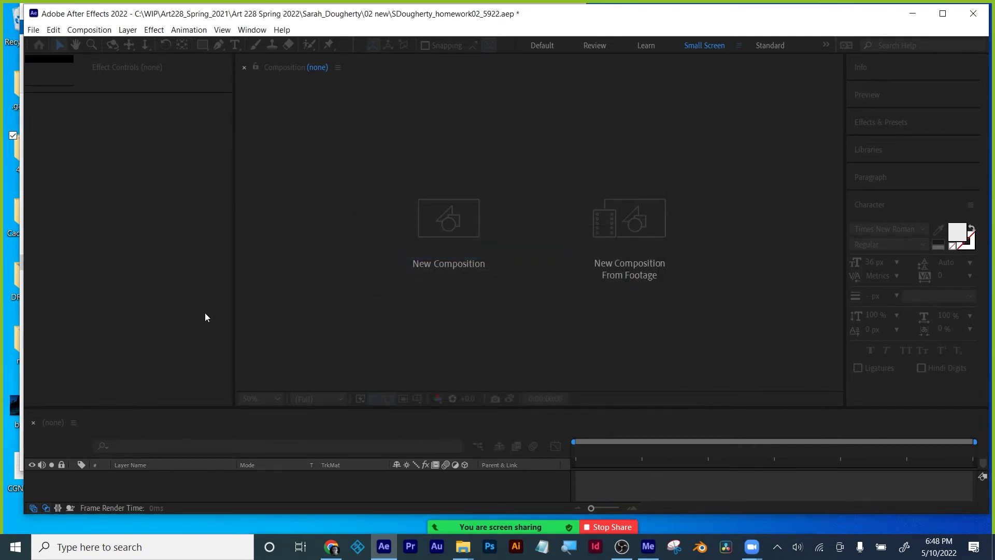
Set the Main ANimation preview to a custom resolution that renders every 30 pixels horizontally and vertically.
{"action": "left_click", "coordinate": [326, 285]}
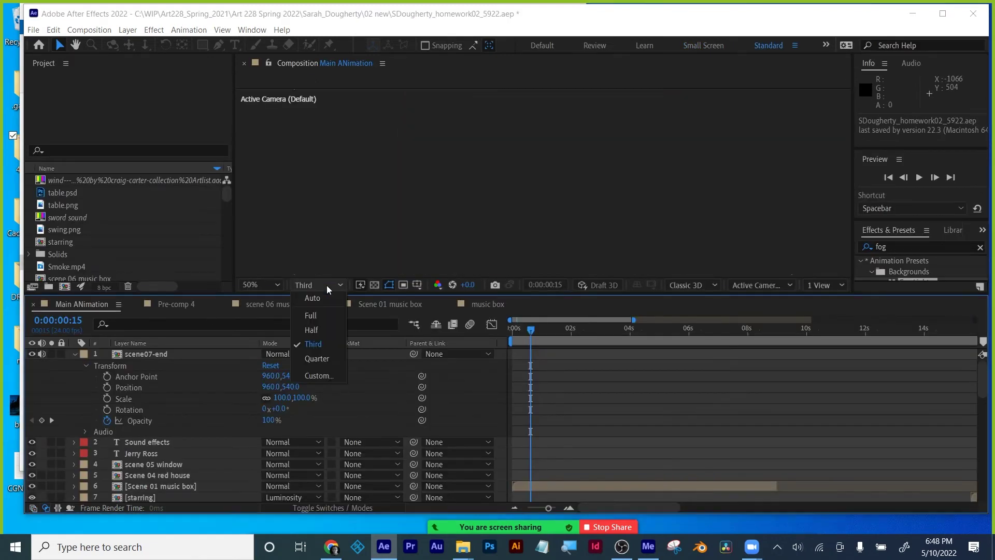
{"action": "left_click", "coordinate": [318, 374]}
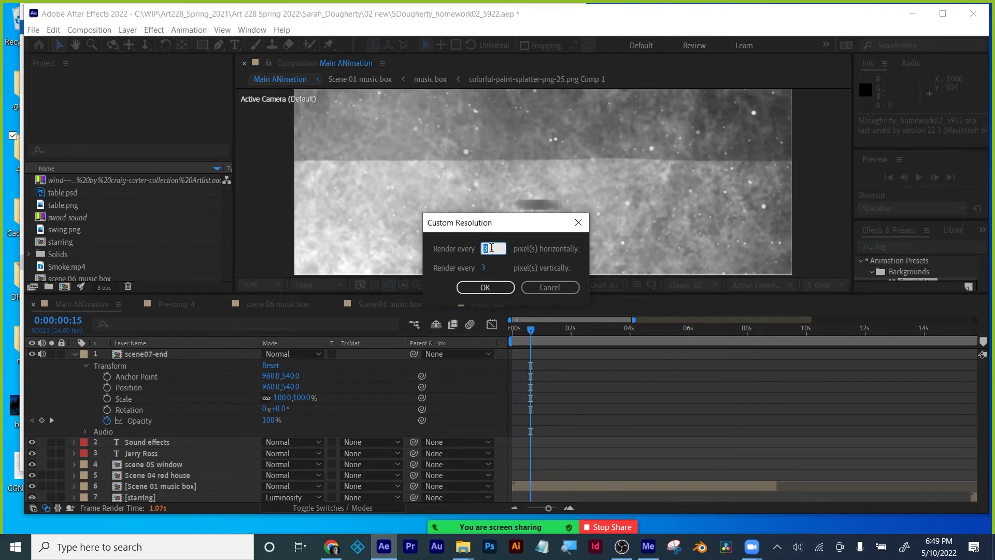
{"action": "type", "text": "30"}
{"action": "key", "text": "Return"}
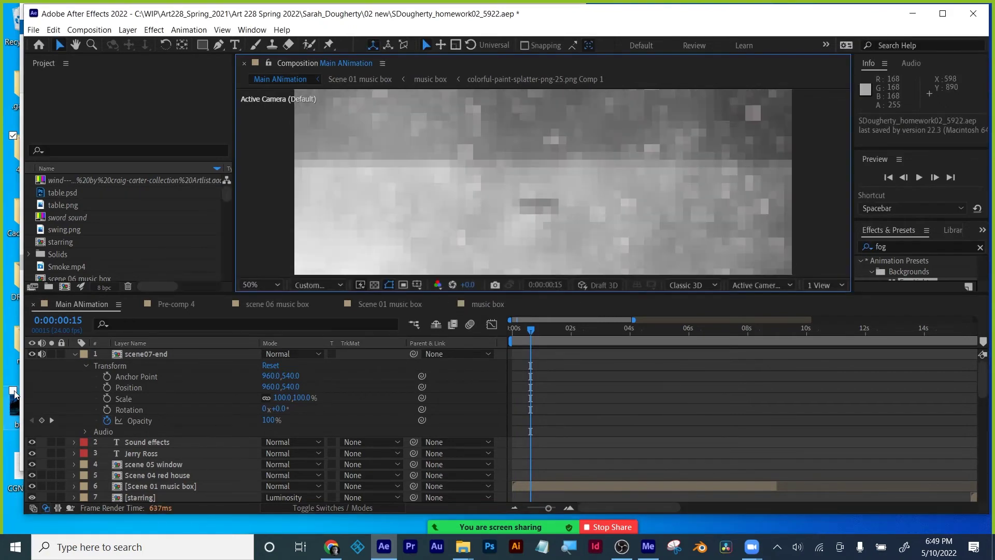
Collapse the scene07-end layer and look through the scene, text and sound layers of the Main ANimation composition.
{"action": "left_click", "coordinate": [75, 354]}
{"action": "scroll", "coordinate": [202, 430], "scroll_direction": "down", "scroll_amount": 5}
{"action": "scroll", "coordinate": [190, 449], "scroll_direction": "down", "scroll_amount": 5}
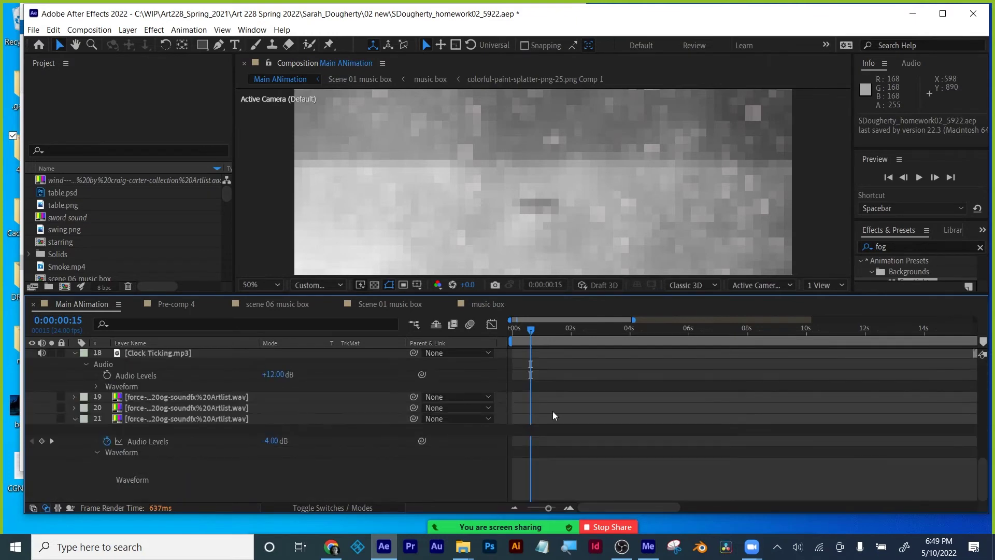
{"action": "scroll", "coordinate": [698, 488], "scroll_direction": "up", "scroll_amount": 10}
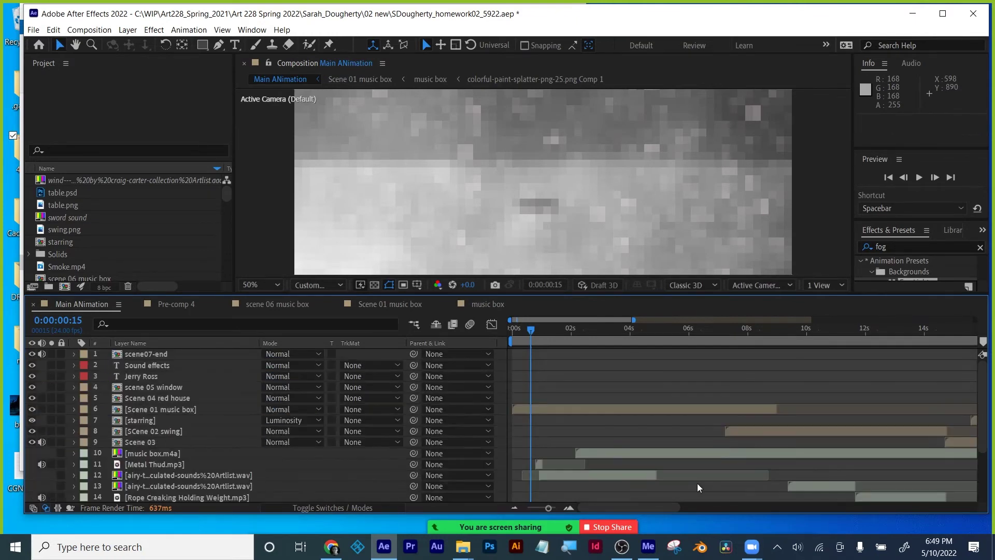
{"action": "scroll", "coordinate": [240, 475], "scroll_direction": "down", "scroll_amount": 3}
{"action": "scroll", "coordinate": [232, 476], "scroll_direction": "up", "scroll_amount": 3}
{"action": "left_click", "coordinate": [133, 368]}
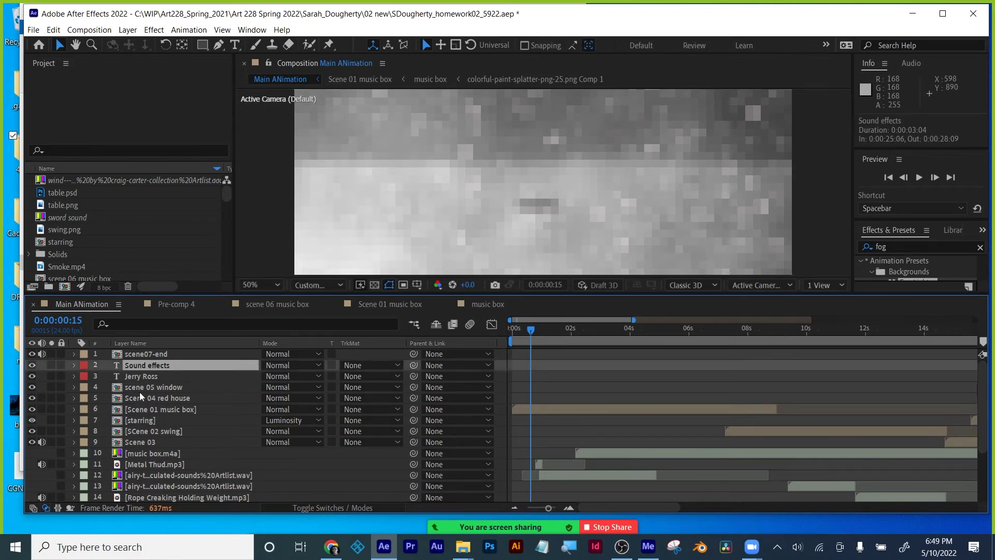
{"action": "left_click", "coordinate": [148, 388]}
{"action": "left_click", "coordinate": [154, 401]}
{"action": "left_click", "coordinate": [153, 409]}
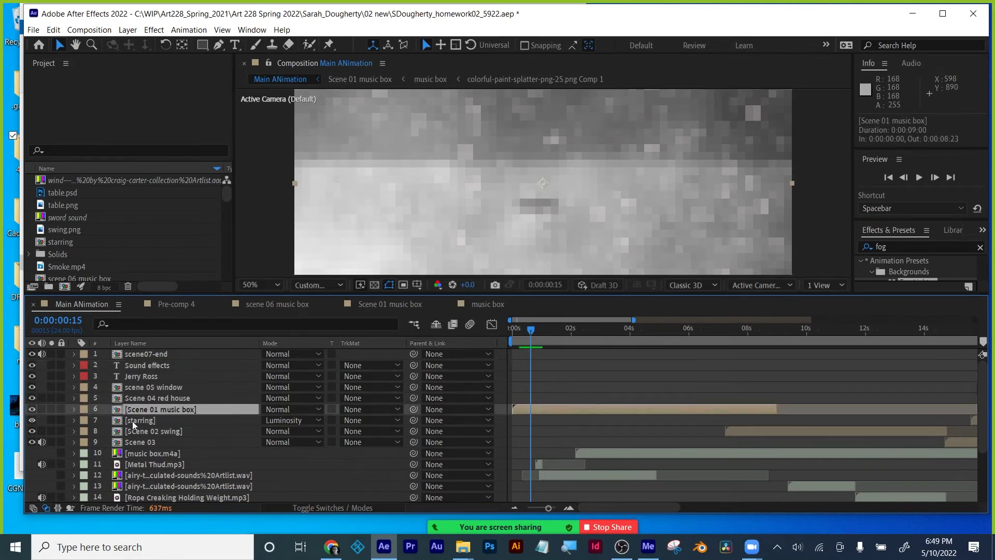
{"action": "left_click", "coordinate": [132, 421]}
{"action": "left_click", "coordinate": [158, 431]}
{"action": "left_click", "coordinate": [145, 442]}
{"action": "left_click", "coordinate": [156, 454]}
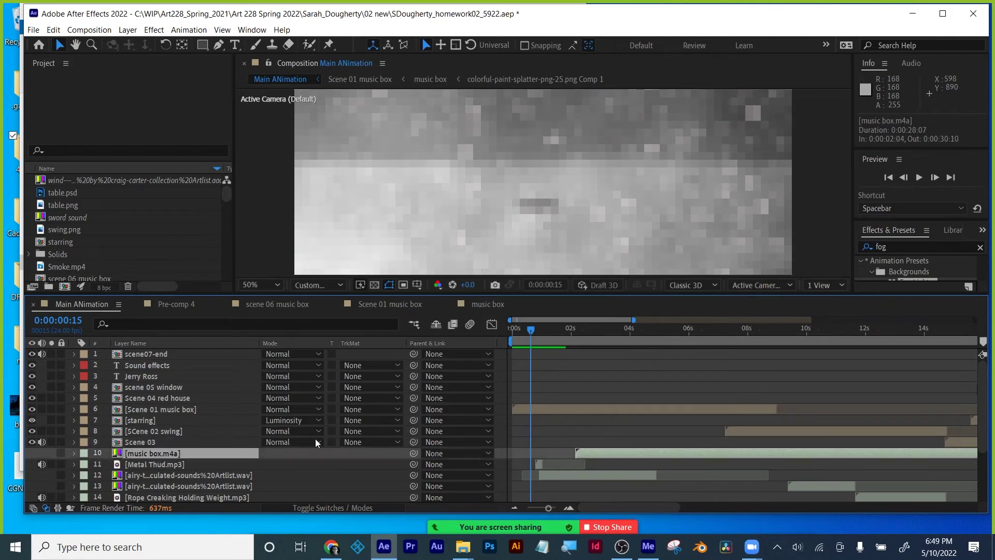
{"action": "scroll", "coordinate": [243, 451], "scroll_direction": "down", "scroll_amount": 3}
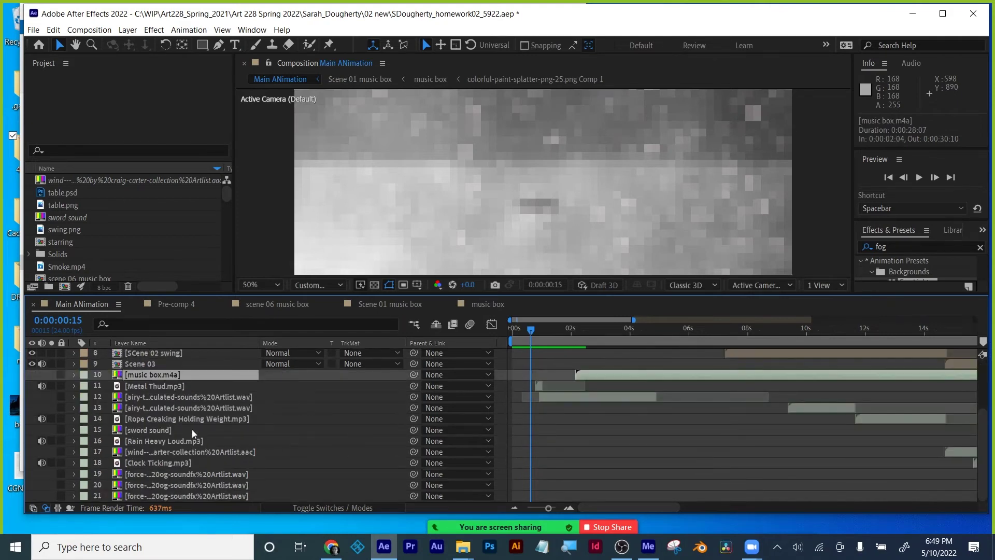
{"action": "scroll", "coordinate": [156, 435], "scroll_direction": "up", "scroll_amount": 3}
Open the Scene 01 music box composition and its nested music box composition.
{"action": "left_click", "coordinate": [136, 442]}
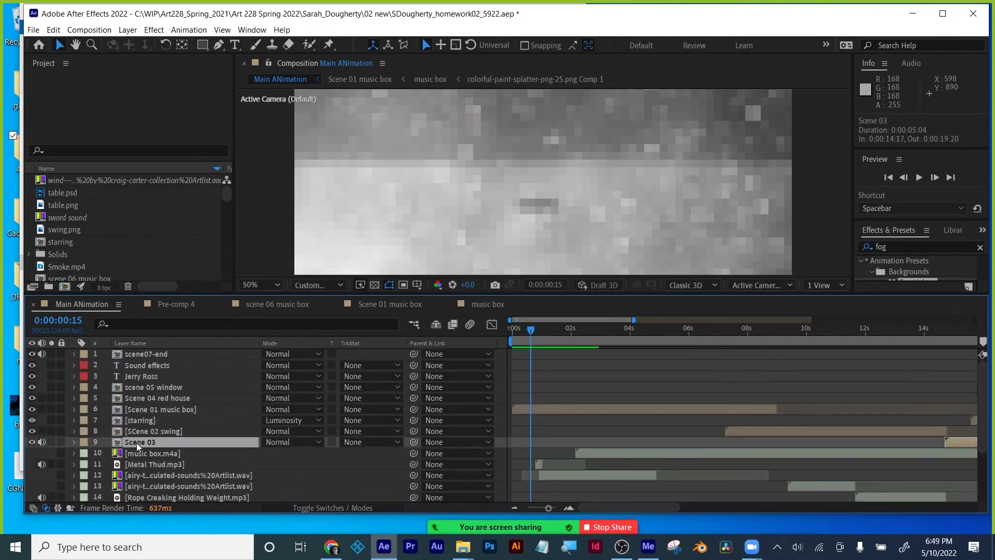
{"action": "left_click", "coordinate": [139, 434]}
{"action": "double_click", "coordinate": [154, 407]}
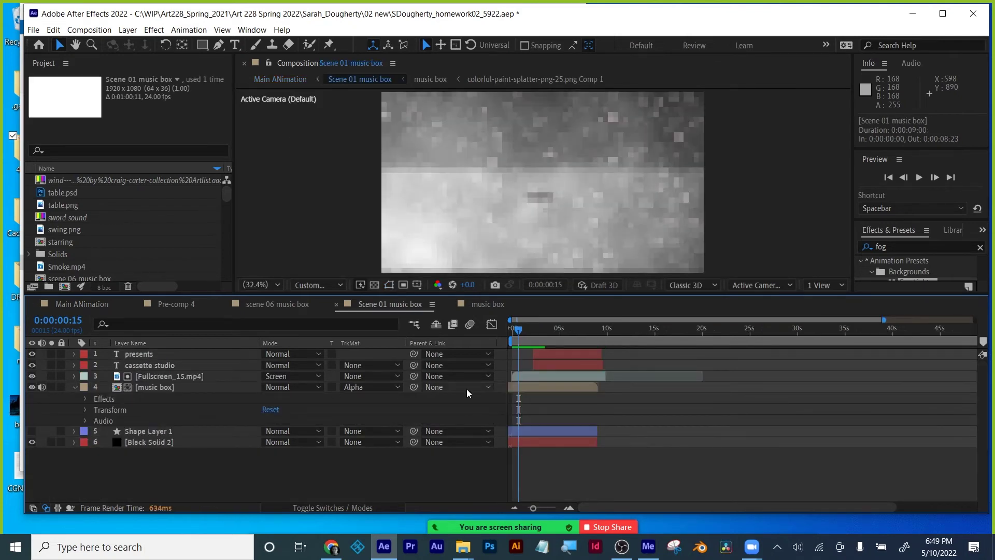
{"action": "double_click", "coordinate": [539, 387]}
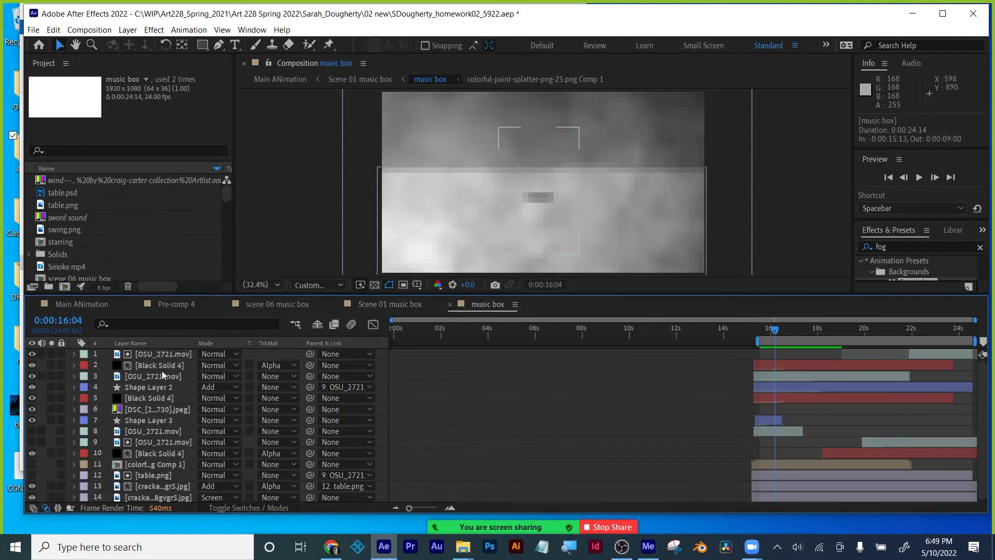
Inspect the Black Solid 4 layers and the nested colorful-paint-splatter composition, returning to the music box composition.
{"action": "left_click", "coordinate": [162, 364]}
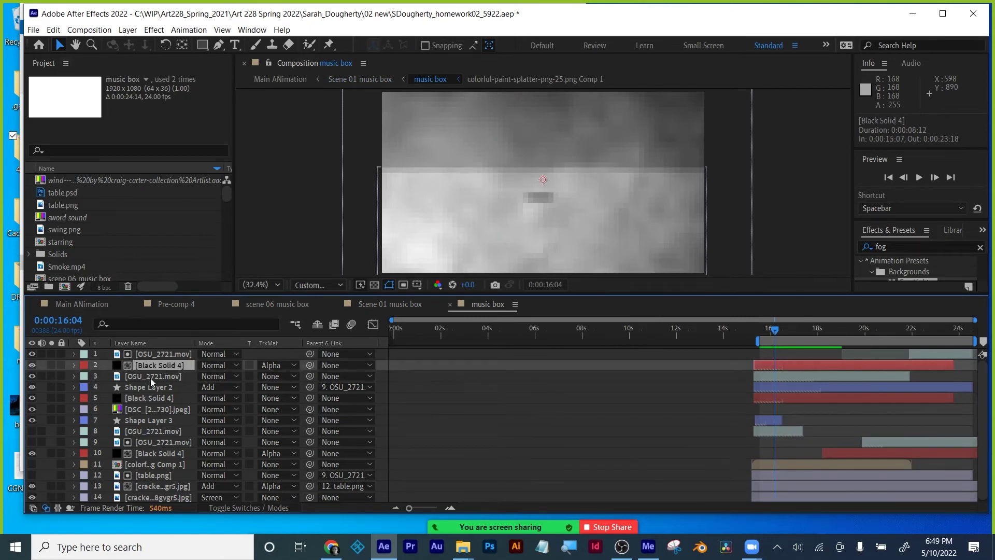
{"action": "left_click", "coordinate": [144, 401]}
{"action": "left_click", "coordinate": [148, 455]}
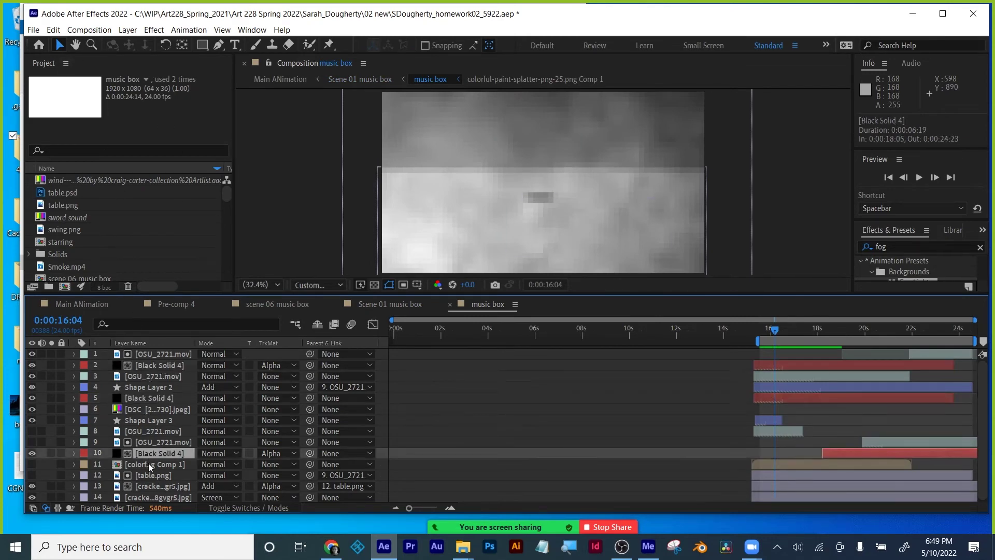
{"action": "scroll", "coordinate": [148, 463], "scroll_direction": "up", "scroll_amount": 1}
{"action": "left_click", "coordinate": [149, 464]}
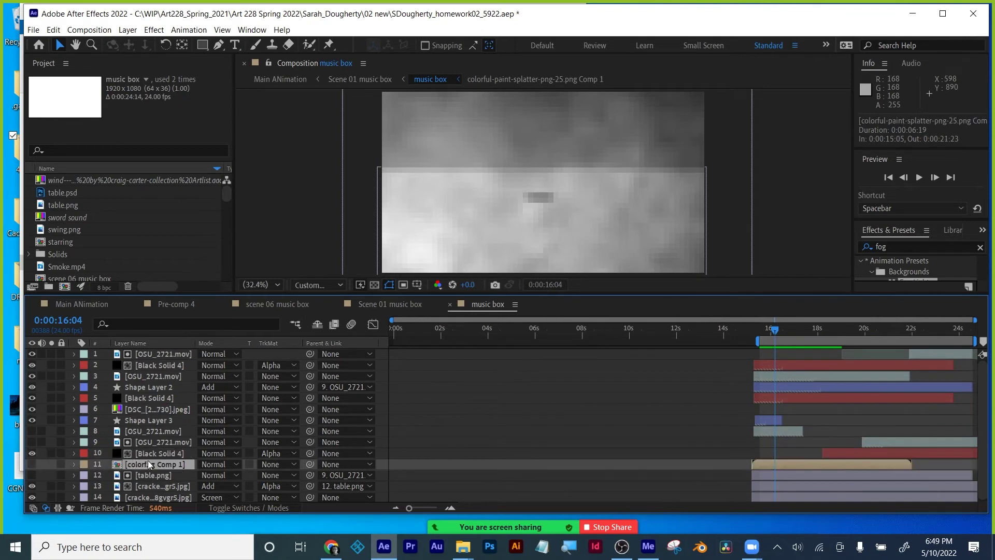
{"action": "double_click", "coordinate": [149, 465]}
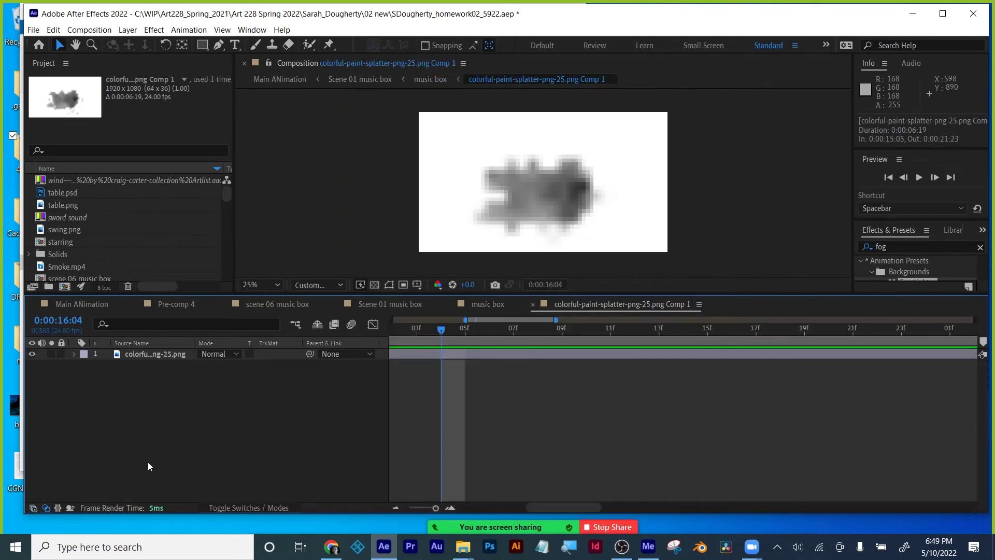
{"action": "left_click", "coordinate": [534, 305]}
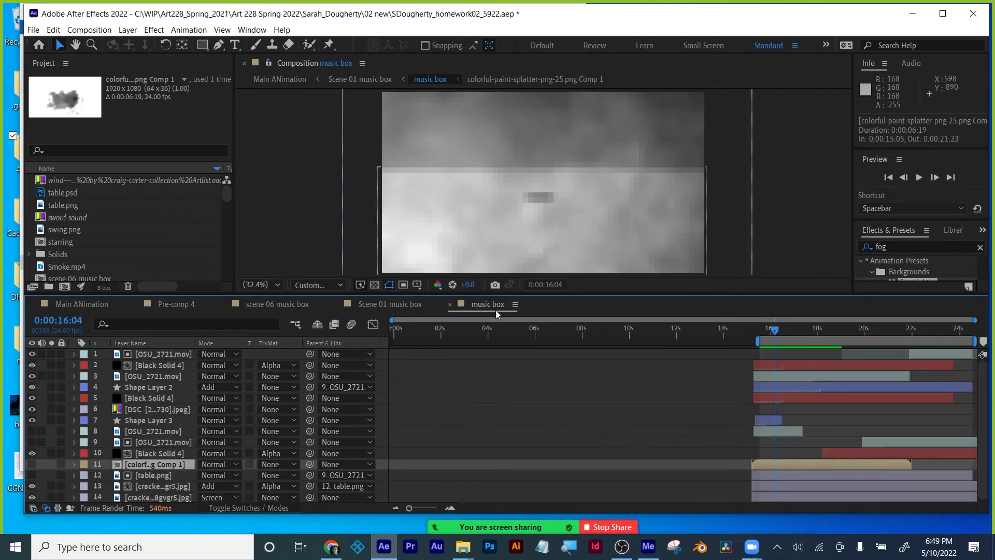
Show the effect controls of the Black Solid 4 solid on layer 5 and select its CC Particle World effect.
{"action": "left_click", "coordinate": [151, 399]}
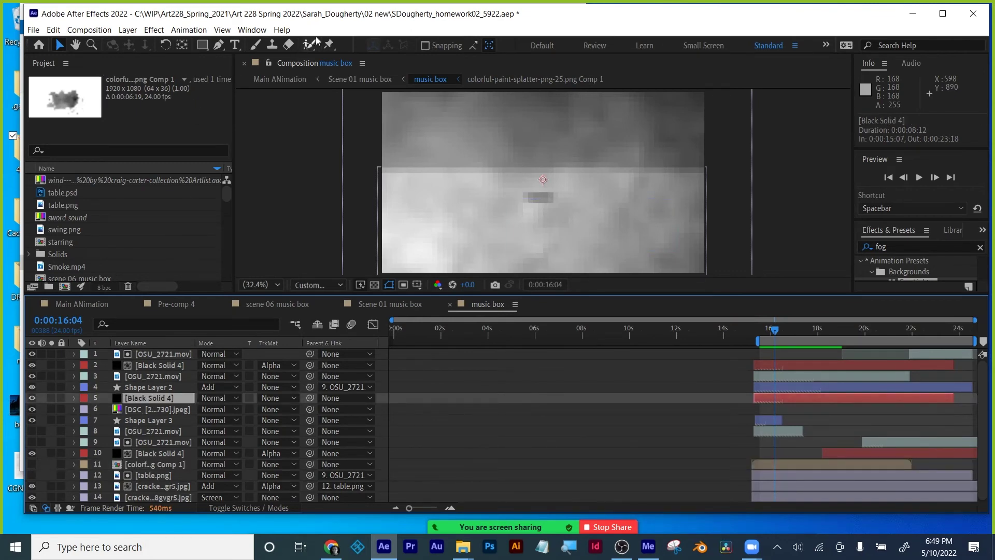
{"action": "left_click", "coordinate": [264, 32]}
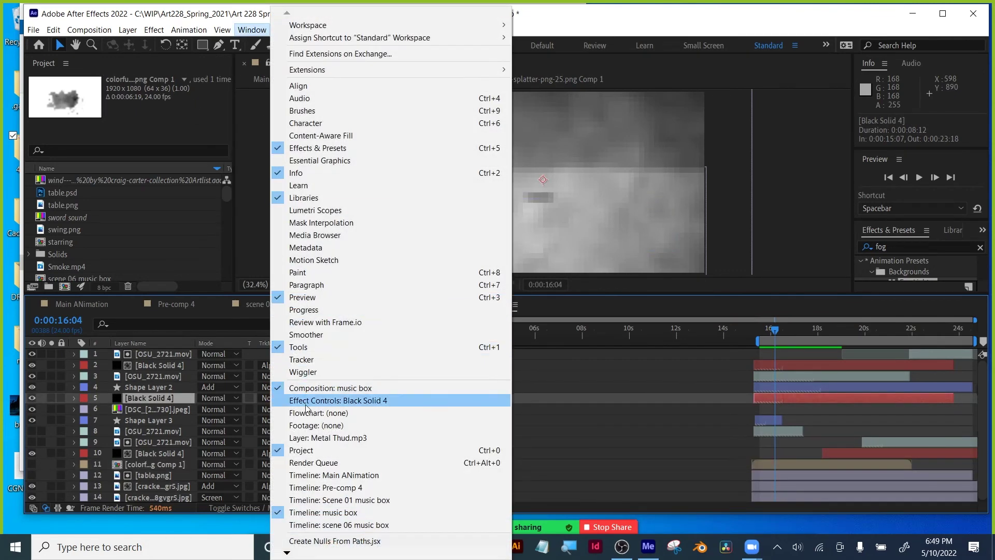
{"action": "left_click", "coordinate": [284, 9]}
{"action": "left_click", "coordinate": [261, 32]}
{"action": "left_click", "coordinate": [333, 405]}
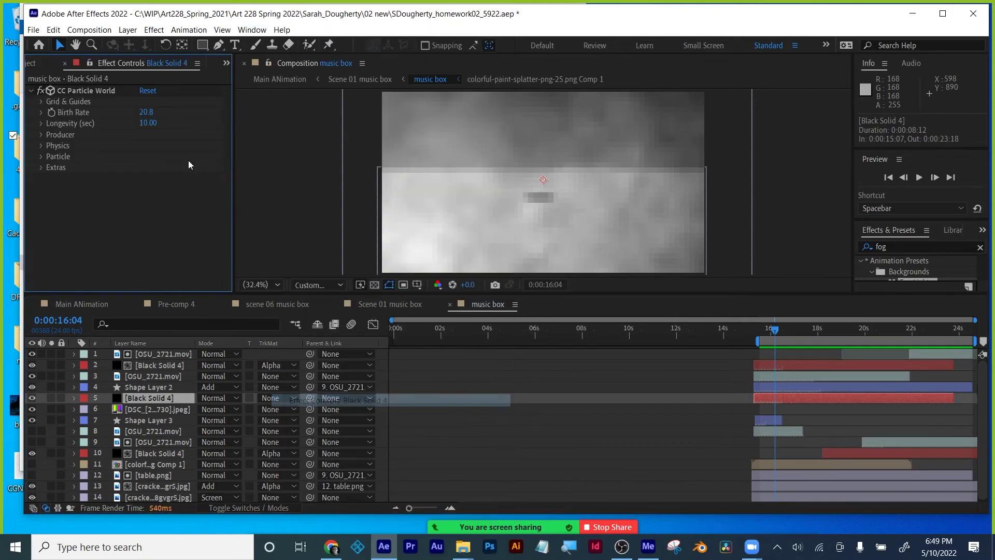
{"action": "left_click", "coordinate": [84, 93]}
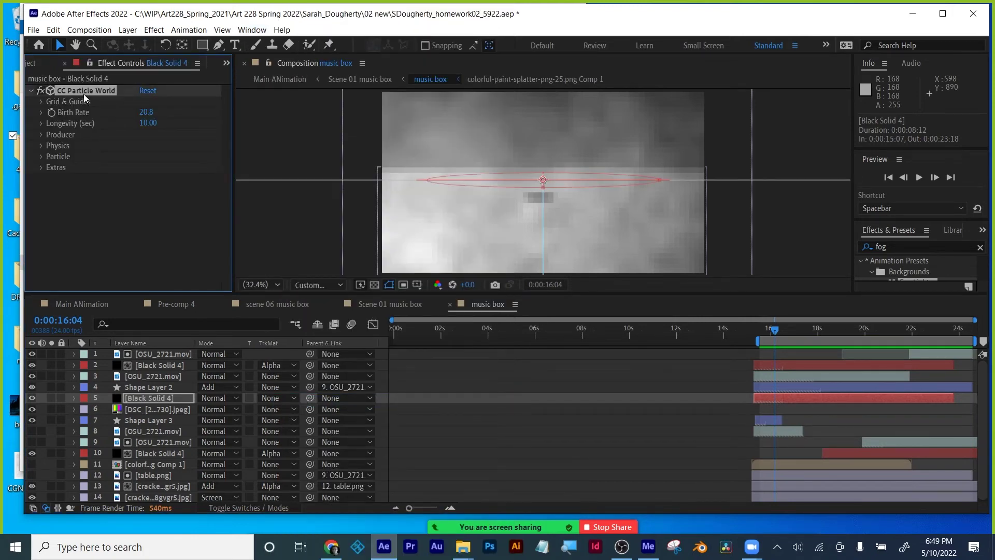
Reveal the opacity keyframes of Black Solid 4 on layer 5 and scrub to the moment the particles start spreading.
{"action": "left_click", "coordinate": [151, 397]}
{"action": "key", "text": "t"}
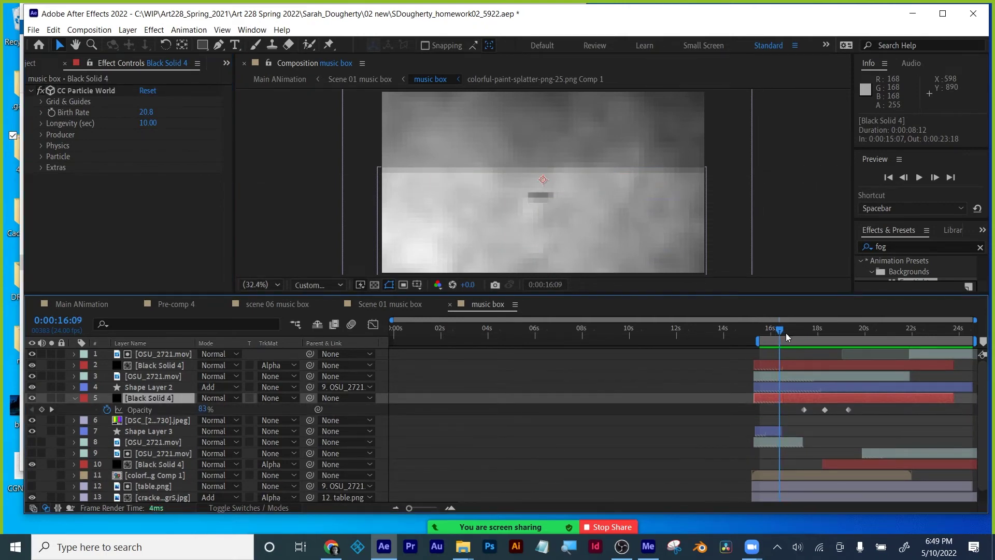
{"action": "mouse_move", "coordinate": [785, 333]}
{"action": "left_mouse_down"}
{"action": "mouse_move", "coordinate": [807, 333]}
{"action": "mouse_move", "coordinate": [781, 334]}
{"action": "left_mouse_up"}
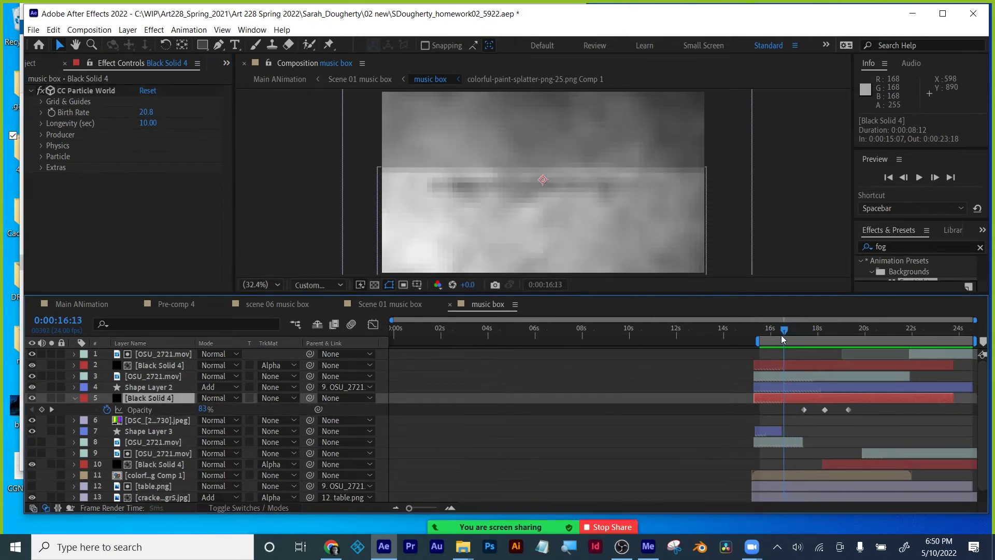
Expand the Extras settings of CC Particle World and set the music box preview resolution to Quarter.
{"action": "left_click", "coordinate": [42, 166]}
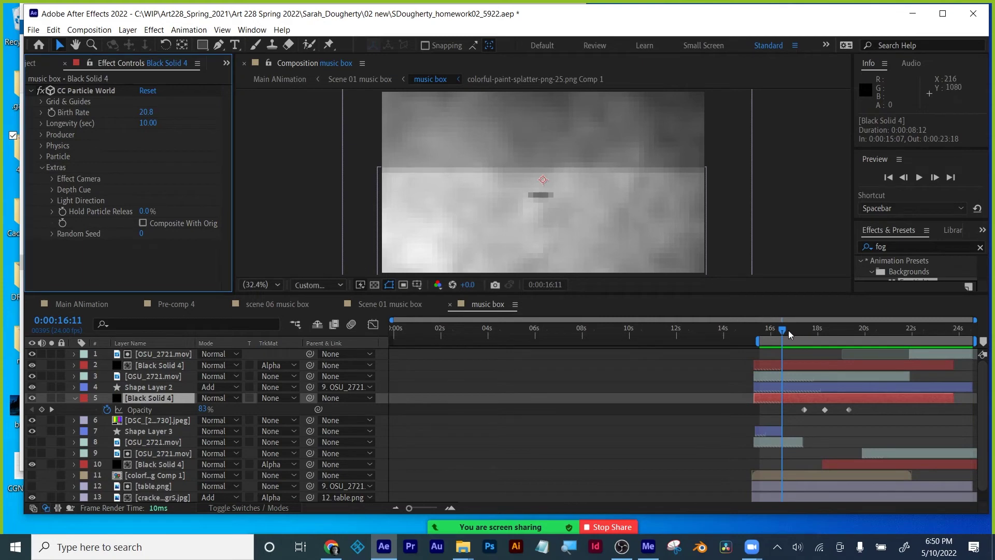
{"action": "left_click", "coordinate": [330, 285]}
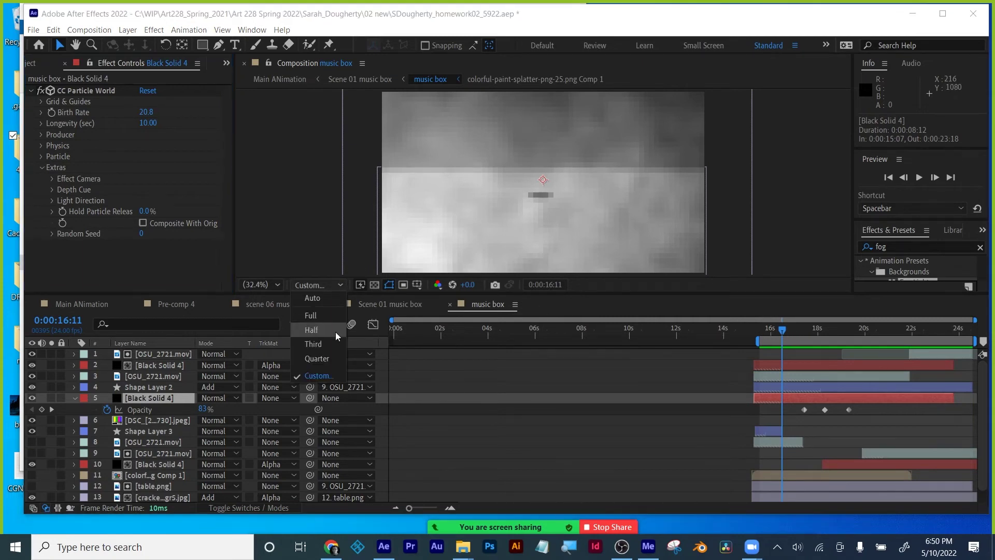
{"action": "left_click", "coordinate": [317, 359]}
Keyframe Hold Particle Release on Black Solid 4 from 0% at 0:00:16:10 to 100% at 0:00:16:11.
{"action": "left_click_drag", "start_coordinate": [783, 329], "coordinate": [782, 329]}
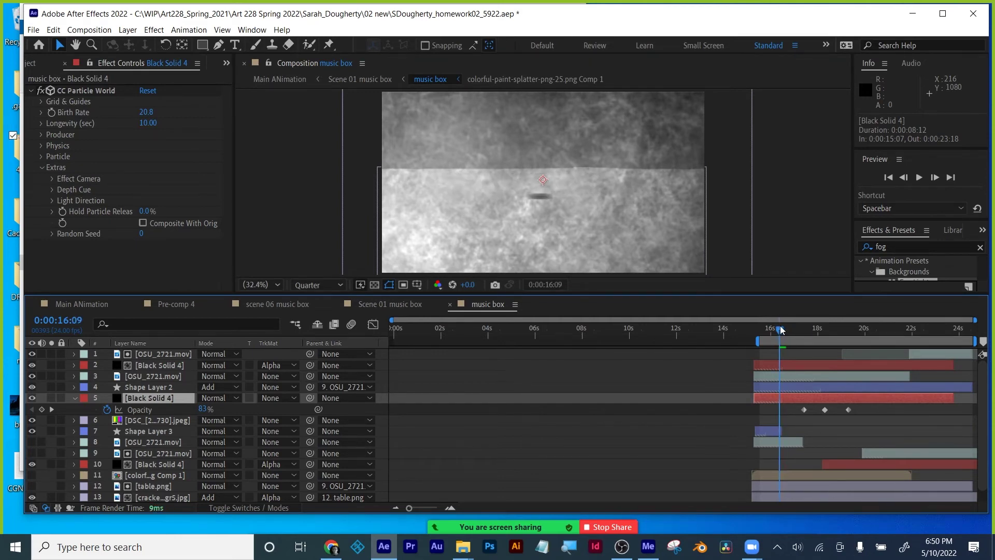
{"action": "left_click_drag", "start_coordinate": [780, 329], "coordinate": [781, 330]}
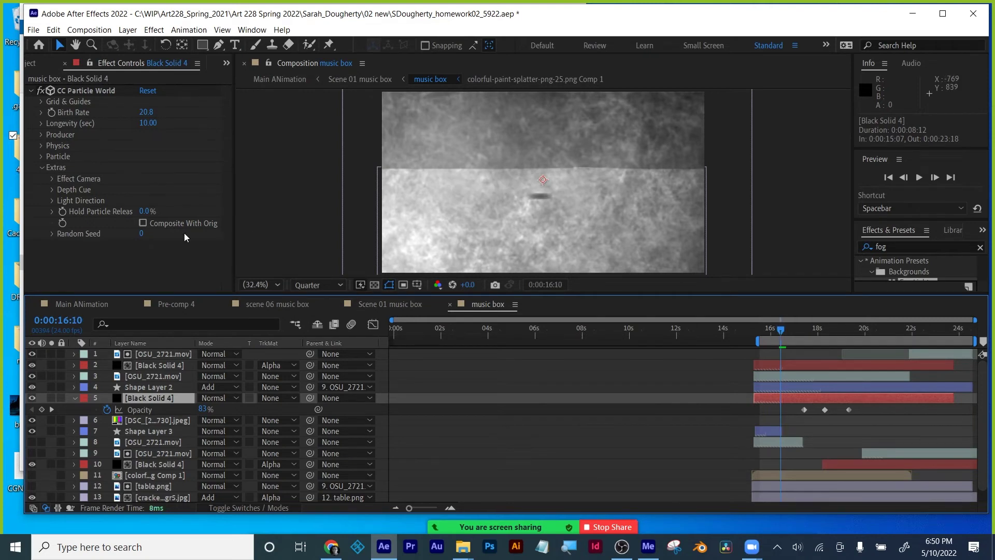
{"action": "left_click", "coordinate": [63, 211]}
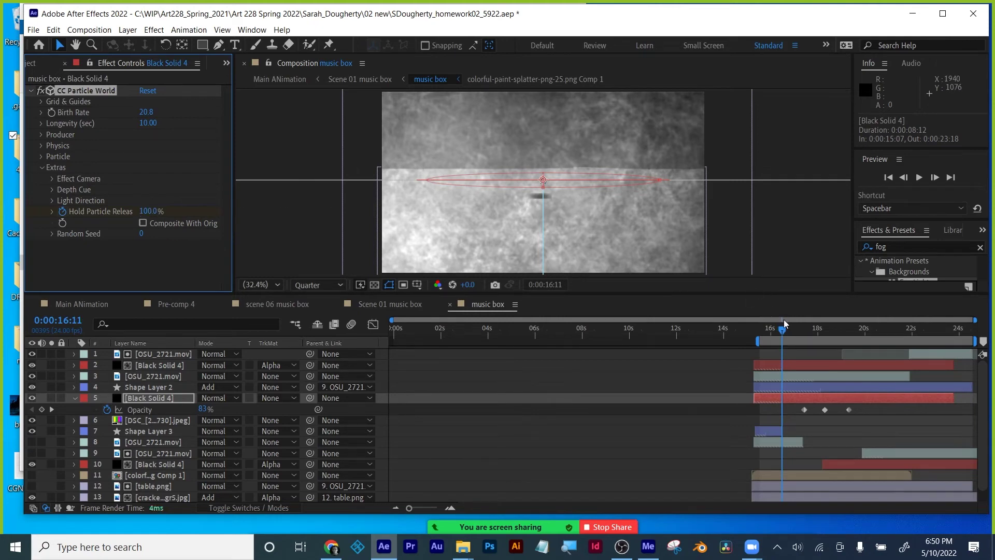
Scrub through the particle smoke up to about 18 seconds and play it from 0:00:16:11.
{"action": "left_click_drag", "start_coordinate": [783, 333], "coordinate": [806, 332]}
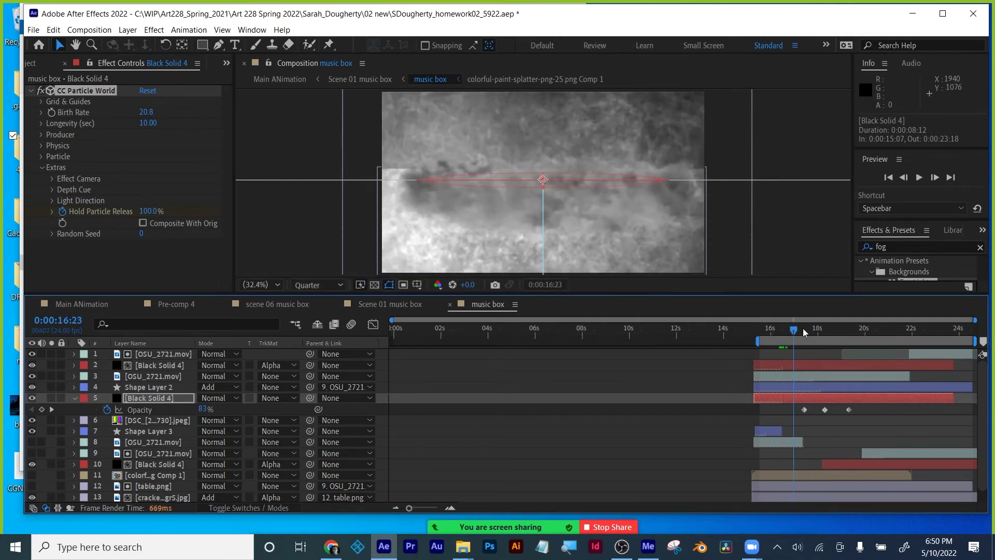
{"action": "left_click_drag", "start_coordinate": [794, 331], "coordinate": [818, 332]}
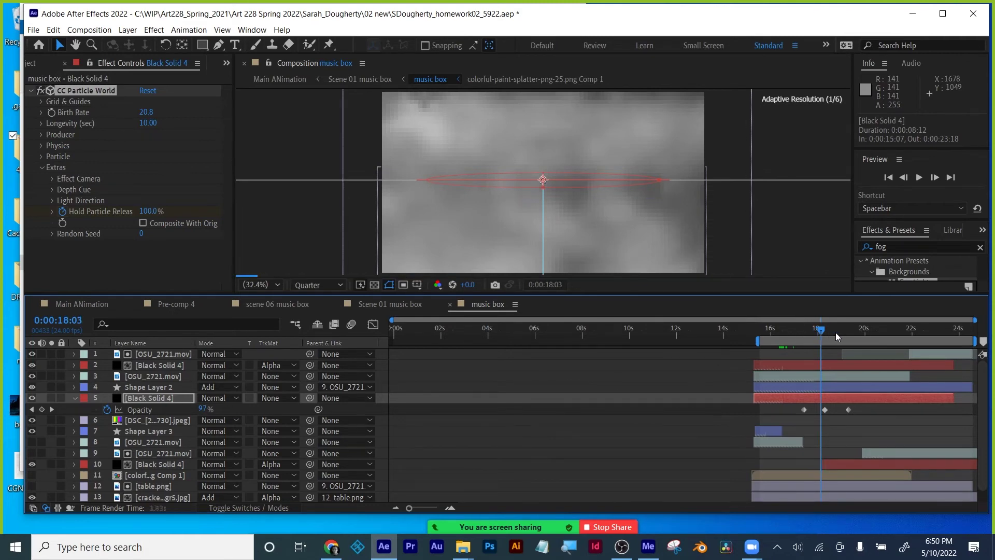
{"action": "left_click_drag", "start_coordinate": [836, 337], "coordinate": [783, 332]}
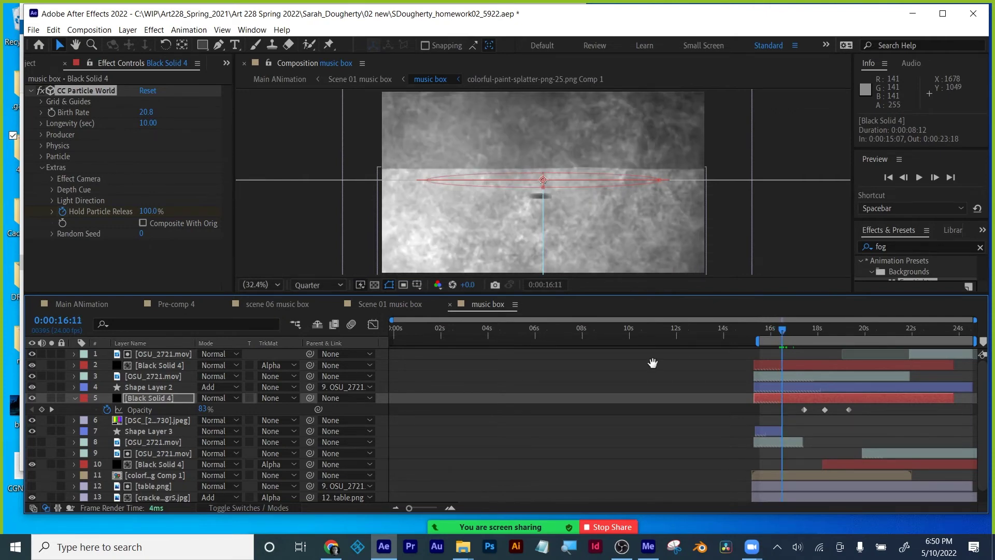
{"action": "key", "text": "space"}
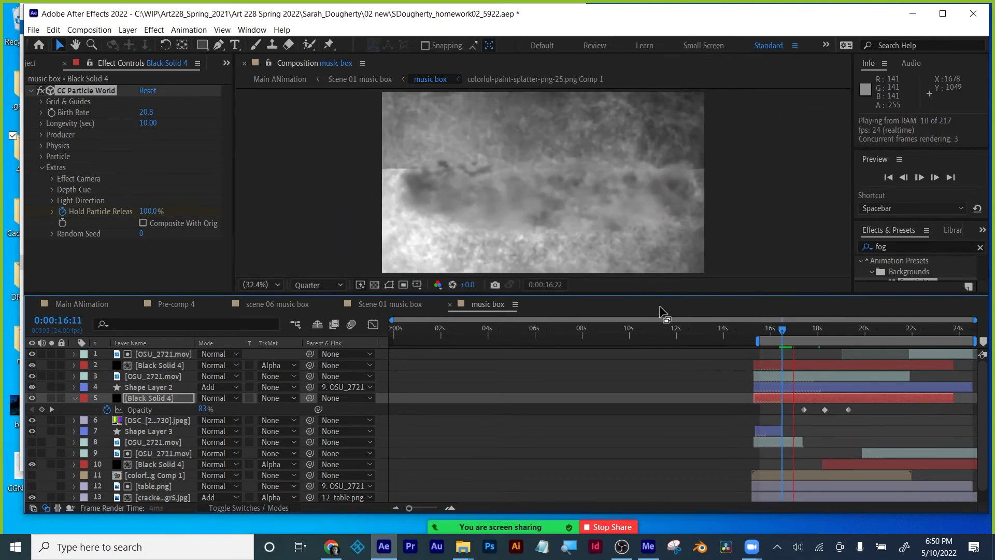
{"action": "key", "text": "space"}
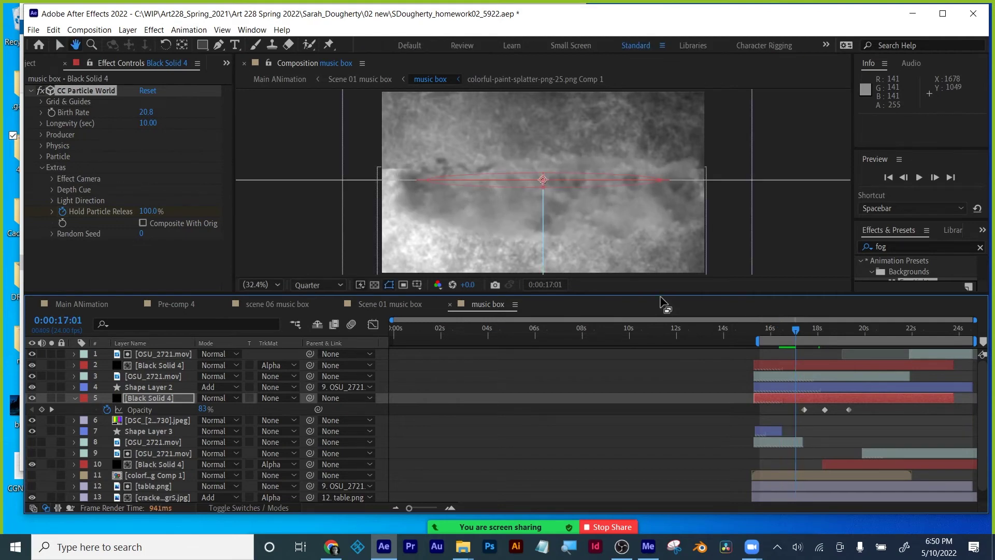
Enlarge the composition view and play the particle smoke from 0:00:16:06, stopping at about 17 seconds.
{"action": "left_click_drag", "start_coordinate": [662, 298], "coordinate": [788, 395]}
{"action": "key", "text": "space"}
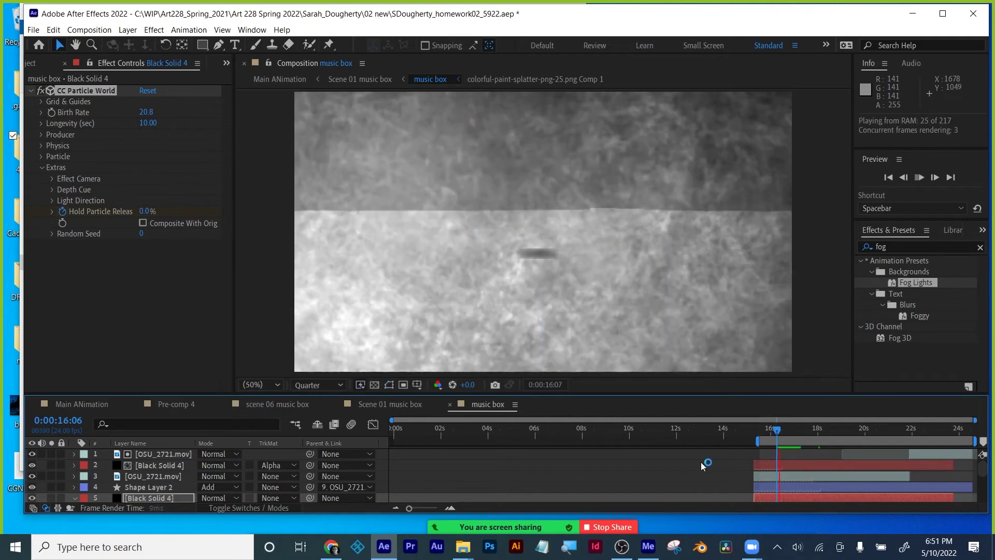
{"action": "key", "text": "space"}
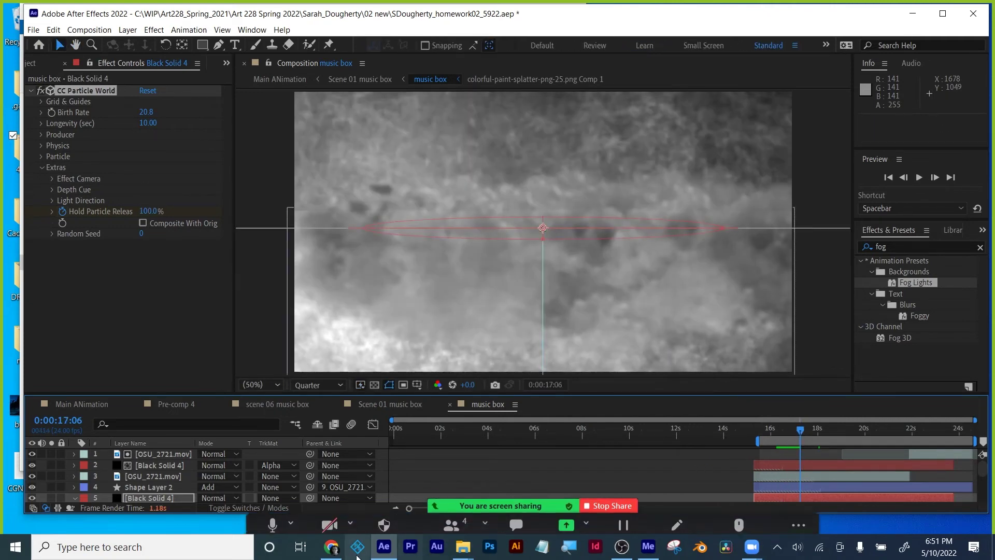
Play the student's Homework02 MP4 render from the 02 new folder briefly in Windows Media Player, close it and return to After Effects.
{"action": "mouse_move", "coordinate": [462, 547]}
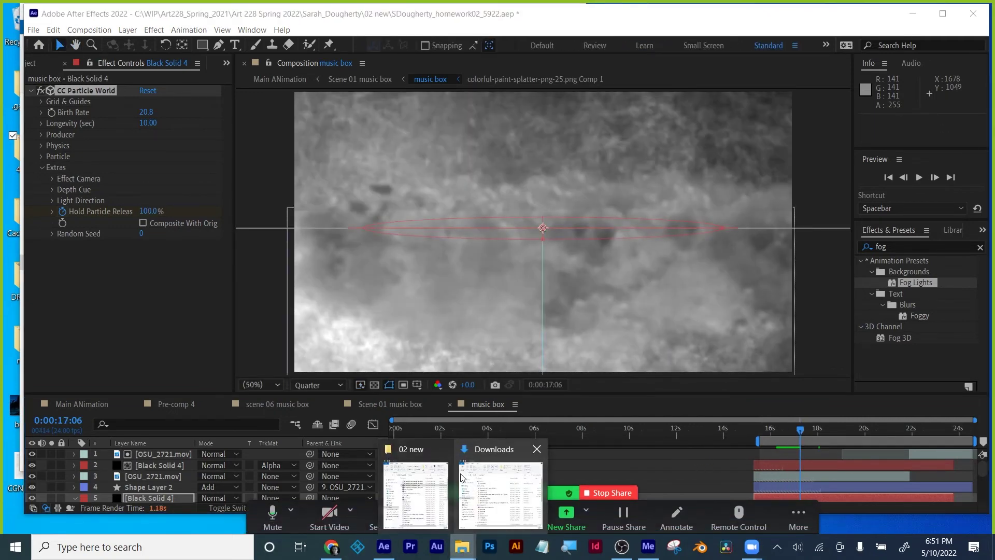
{"action": "left_click", "coordinate": [417, 466]}
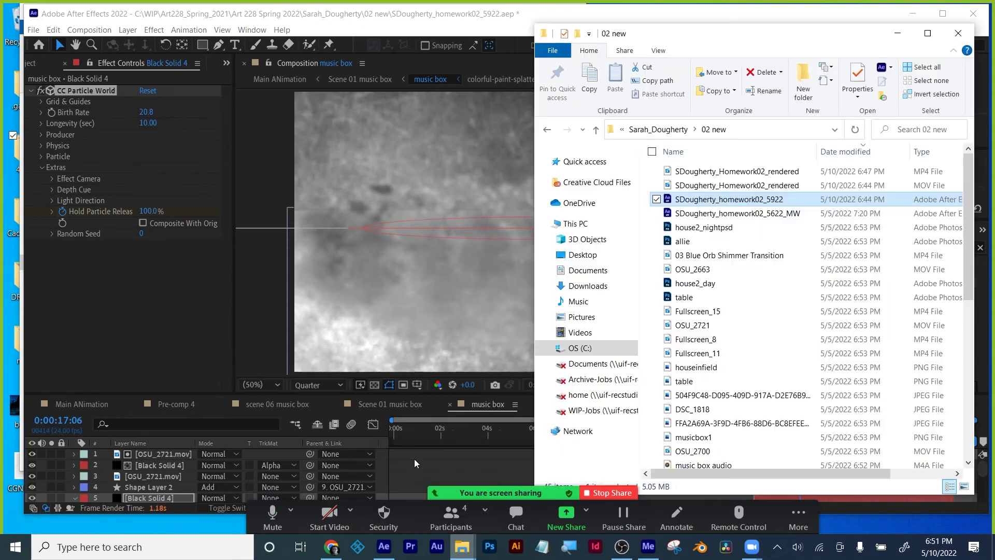
{"action": "left_click", "coordinate": [718, 173]}
{"action": "right_click", "coordinate": [716, 172]}
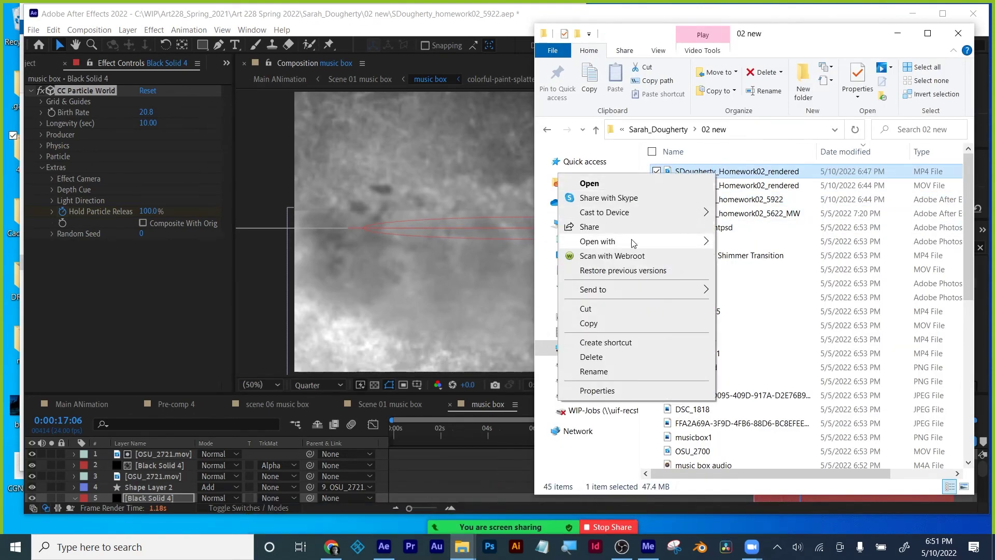
{"action": "mouse_move", "coordinate": [633, 242]}
{"action": "left_click", "coordinate": [746, 344]}
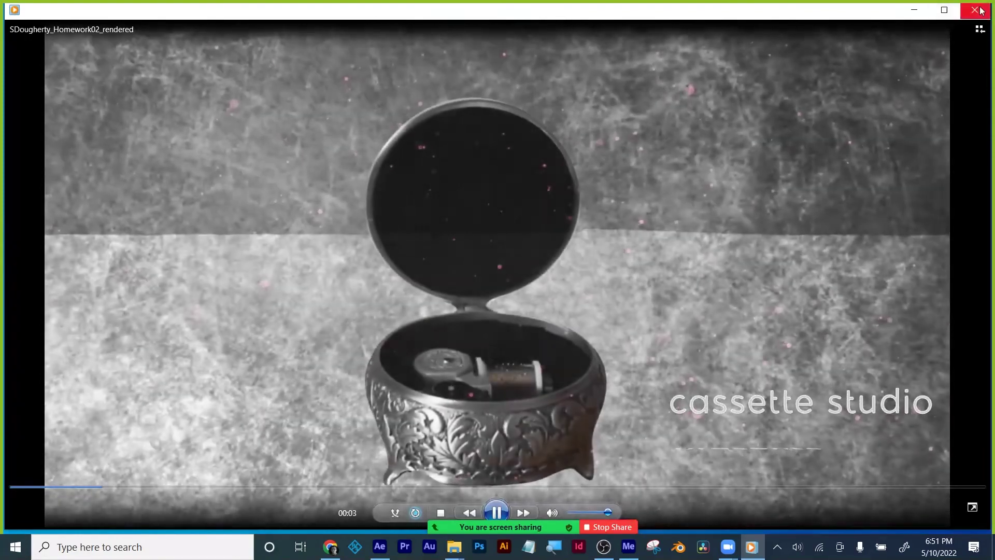
{"action": "left_click", "coordinate": [974, 10]}
{"action": "left_click", "coordinate": [469, 8]}
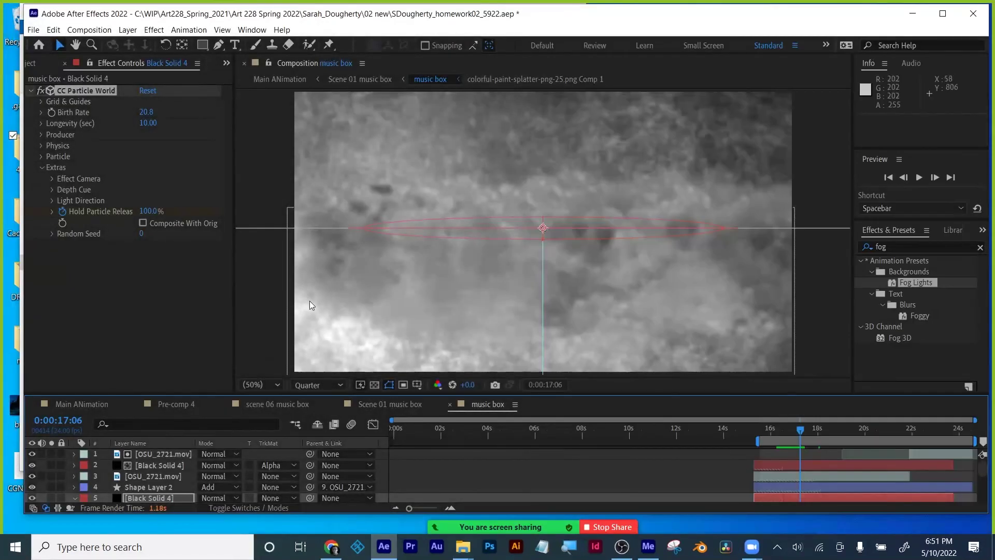
Set the CC Particle World Physics Velocity on Black Solid 4 to -0.36 and preview the smoke.
{"action": "mouse_move", "coordinate": [808, 435]}
{"action": "left_mouse_down"}
{"action": "mouse_move", "coordinate": [775, 437]}
{"action": "mouse_move", "coordinate": [815, 437]}
{"action": "mouse_move", "coordinate": [796, 438]}
{"action": "left_mouse_up"}
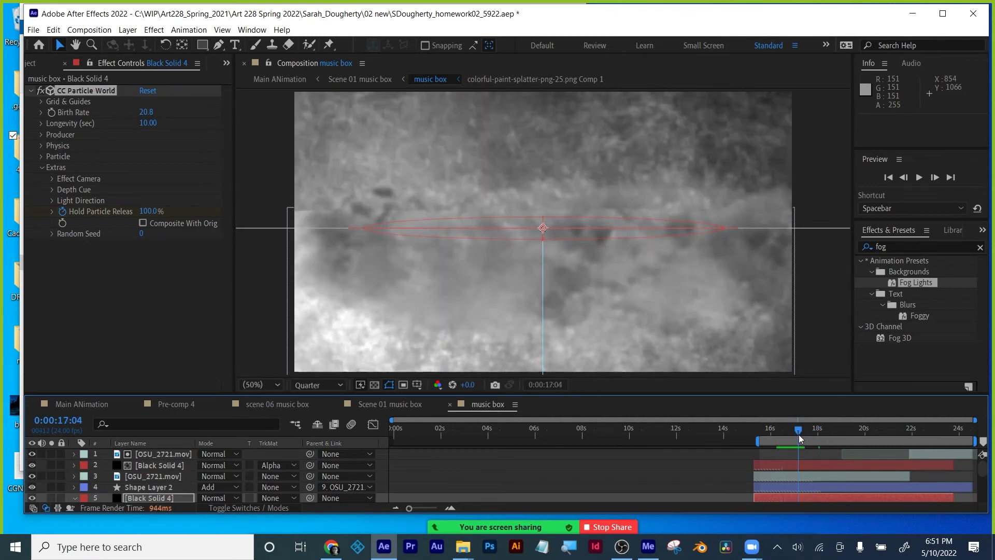
{"action": "left_click", "coordinate": [41, 146]}
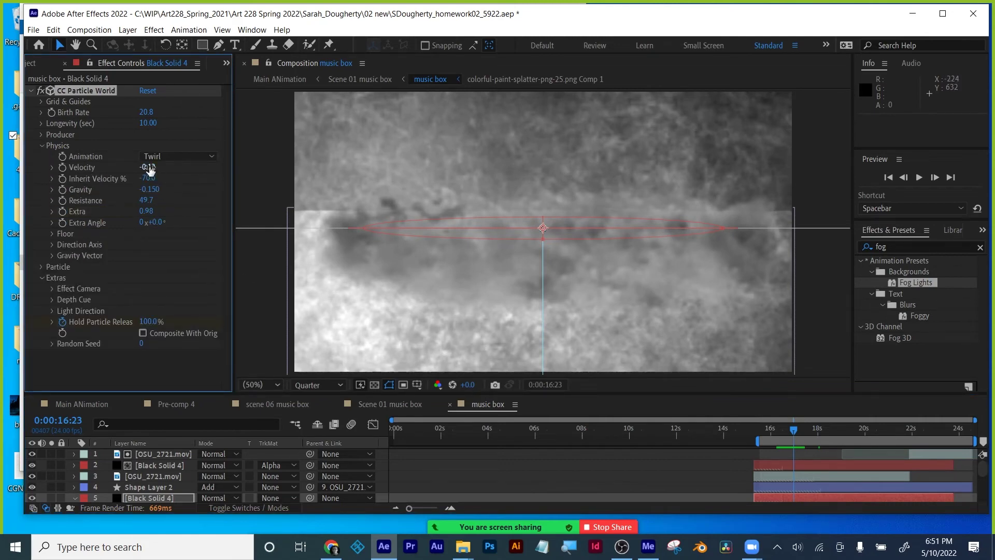
{"action": "left_click_drag", "start_coordinate": [148, 167], "coordinate": [138, 171]}
{"action": "left_click", "coordinate": [782, 429]}
{"action": "key", "text": "space"}
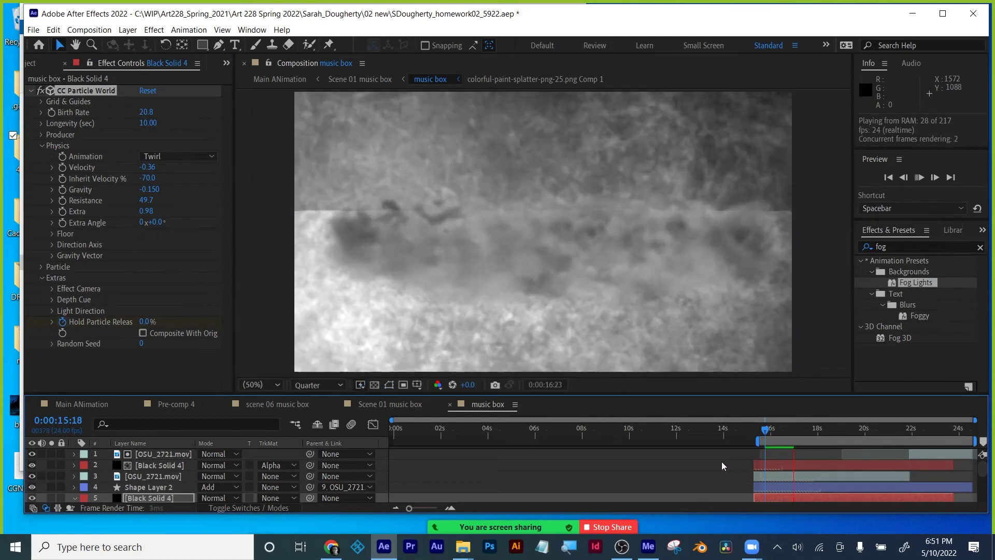
{"action": "key", "text": "space"}
Set Inherit Velocity to -97.0 and Resistance to 39.9 in CC Particle World and preview the result.
{"action": "left_click_drag", "start_coordinate": [148, 178], "coordinate": [121, 209]}
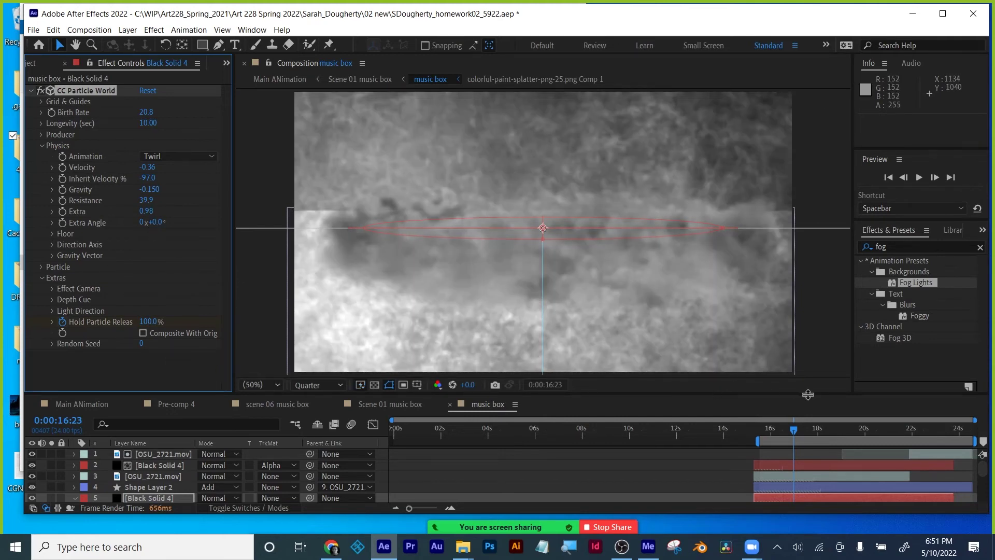
{"action": "key", "text": "space"}
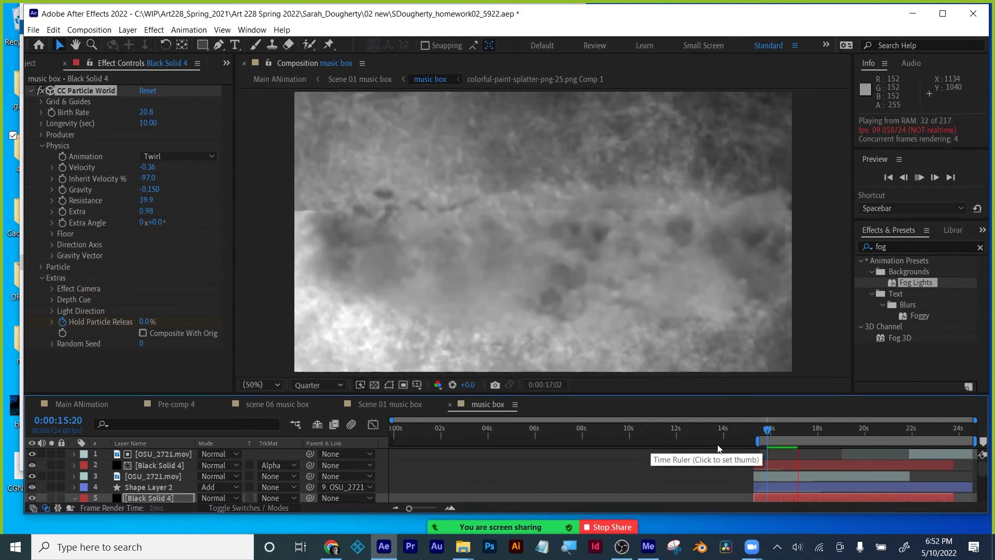
{"action": "left_click", "coordinate": [767, 434]}
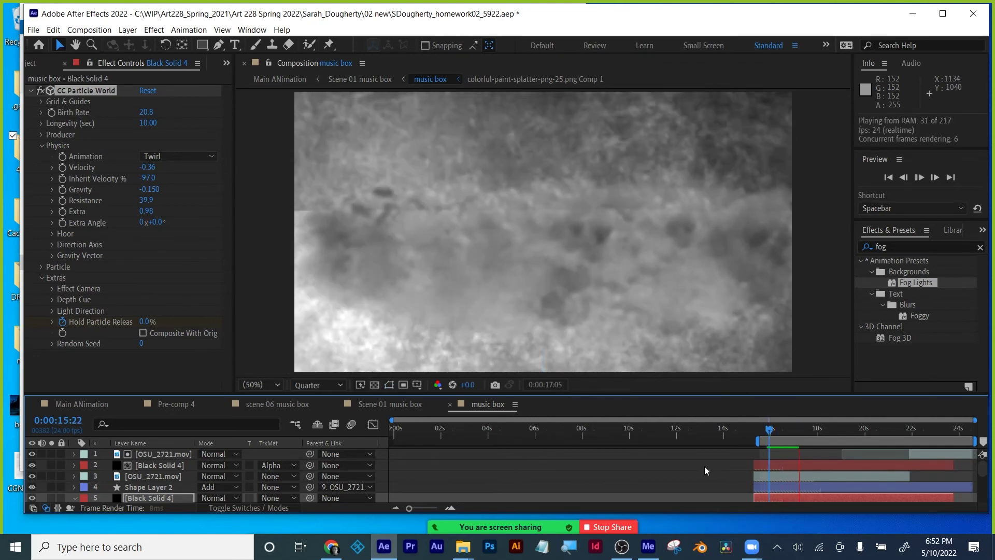
{"action": "key", "text": "space"}
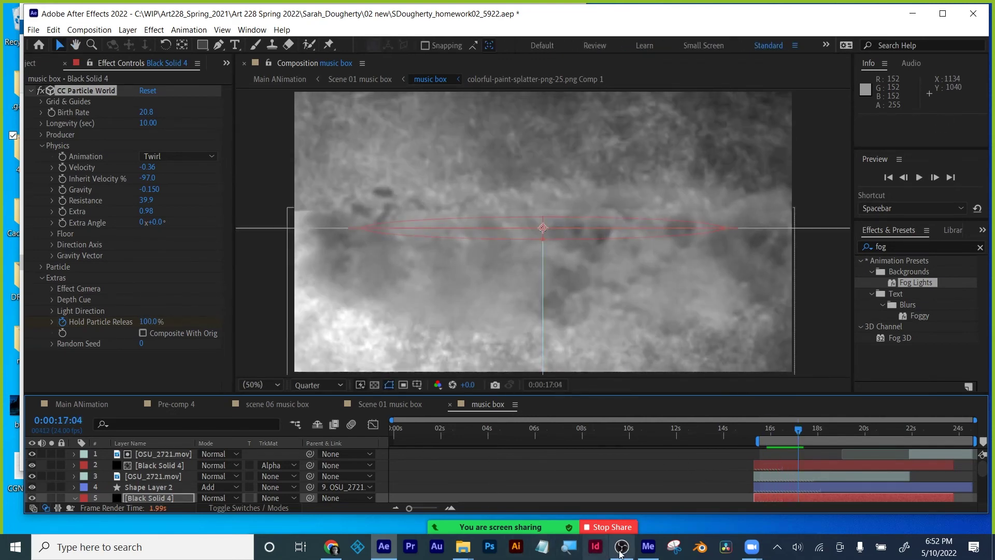
Open the Homework02 MP4 render from the 02 new folder in Windows Media Player again and close the accidentally launched Adobe Audition.
{"action": "left_click", "coordinate": [331, 547]}
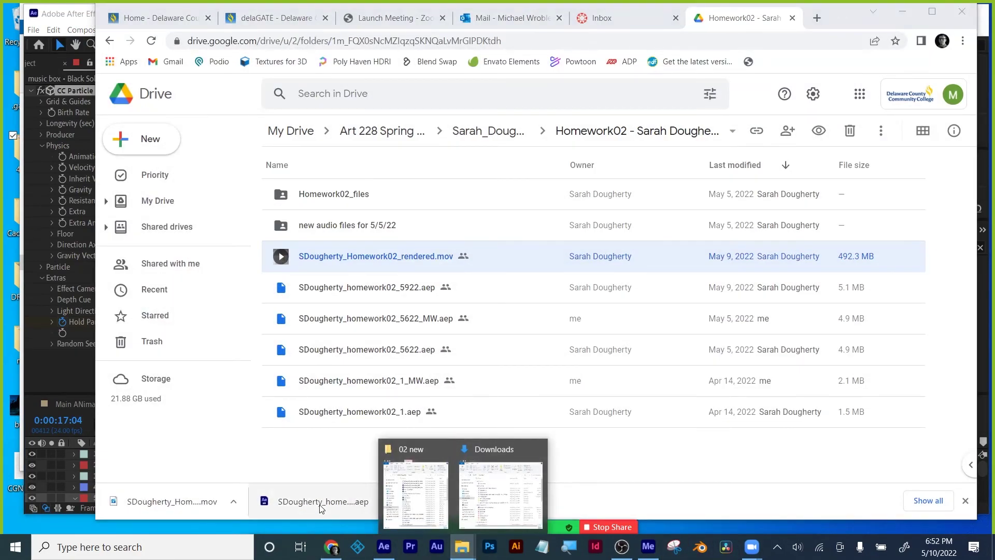
{"action": "left_click", "coordinate": [384, 546]}
{"action": "mouse_move", "coordinate": [462, 550]}
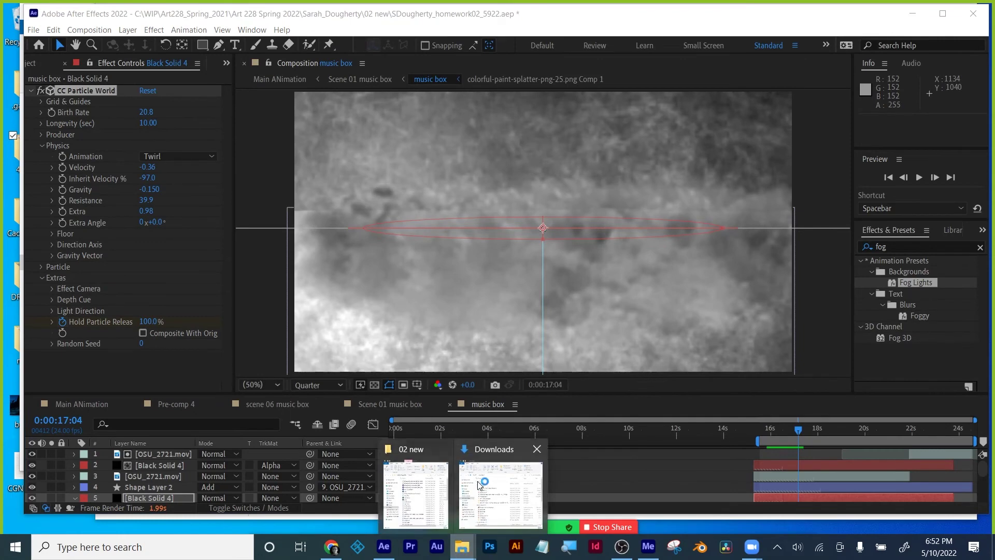
{"action": "left_click", "coordinate": [414, 497]}
{"action": "left_click", "coordinate": [711, 172]}
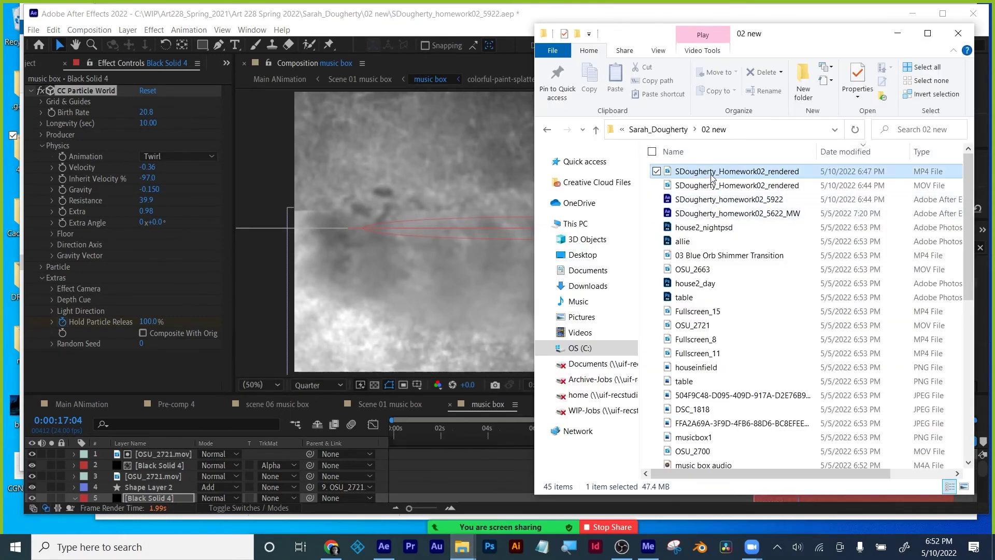
{"action": "right_click", "coordinate": [710, 174]}
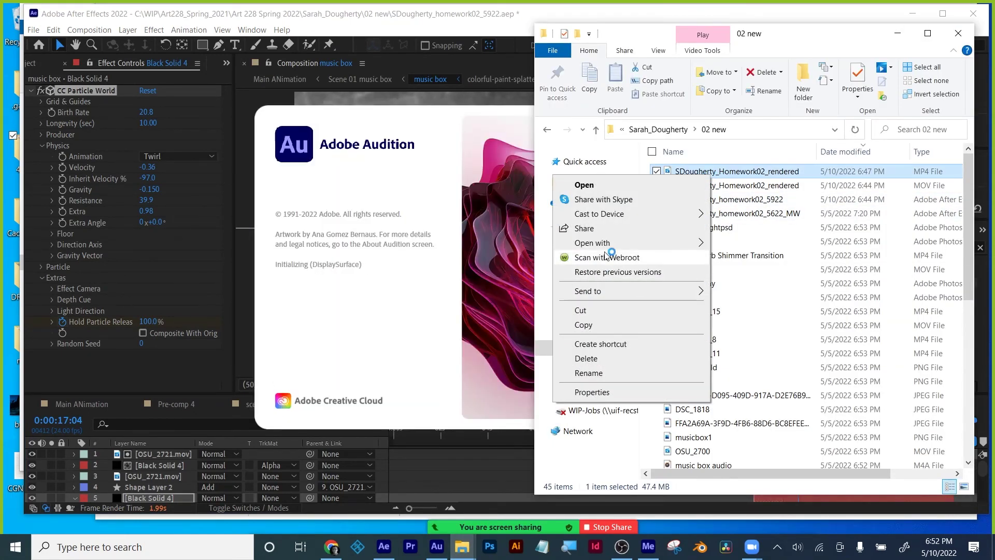
{"action": "mouse_move", "coordinate": [604, 252]}
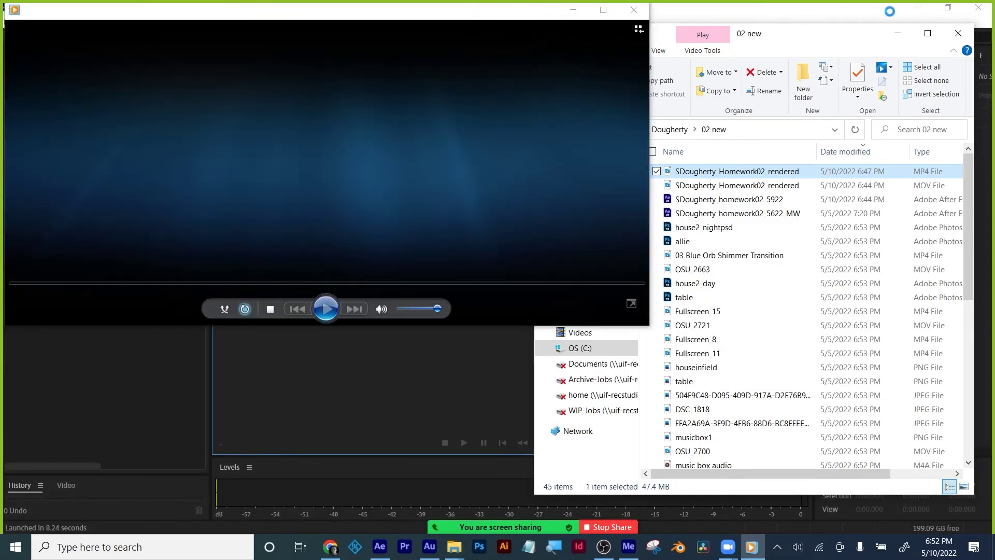
{"action": "left_click", "coordinate": [983, 12]}
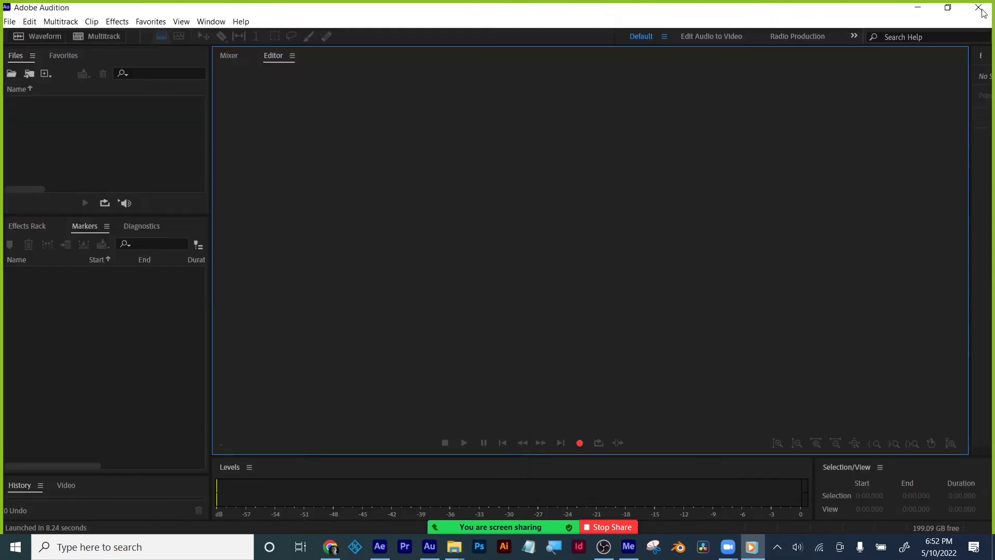
{"action": "left_click", "coordinate": [982, 9]}
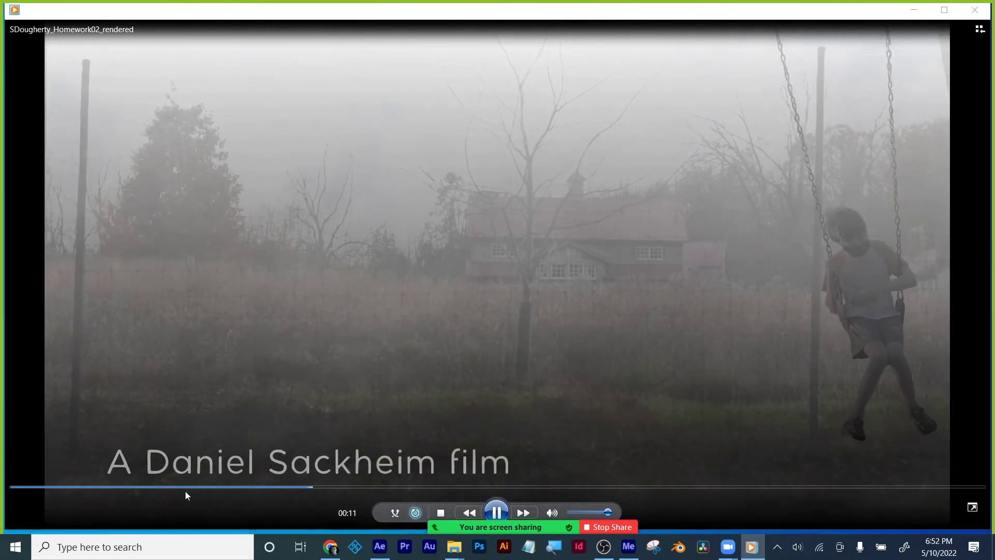
Play the rendered video from about 00:04 through the end titles and restart it near the beginning.
{"action": "left_click", "coordinate": [184, 487]}
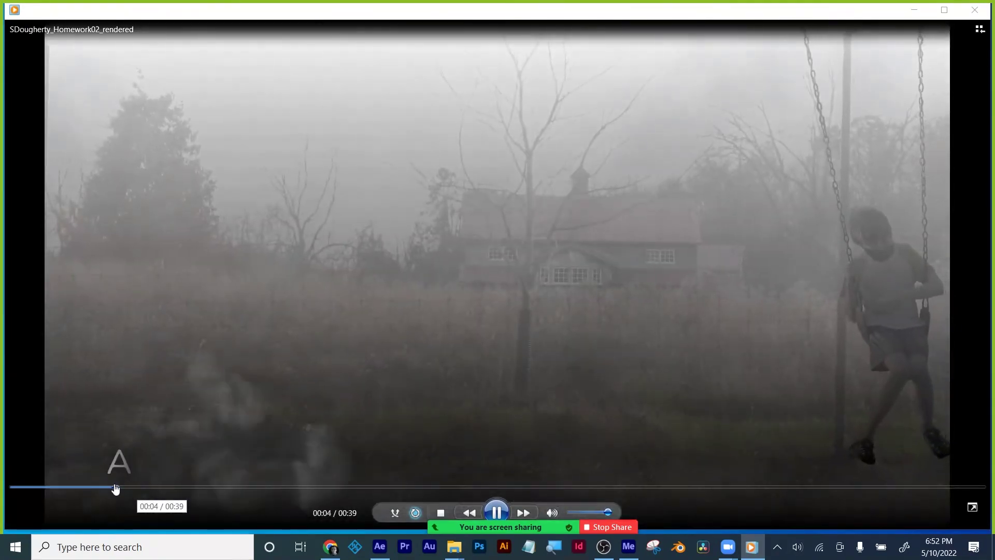
{"action": "left_click", "coordinate": [118, 487]}
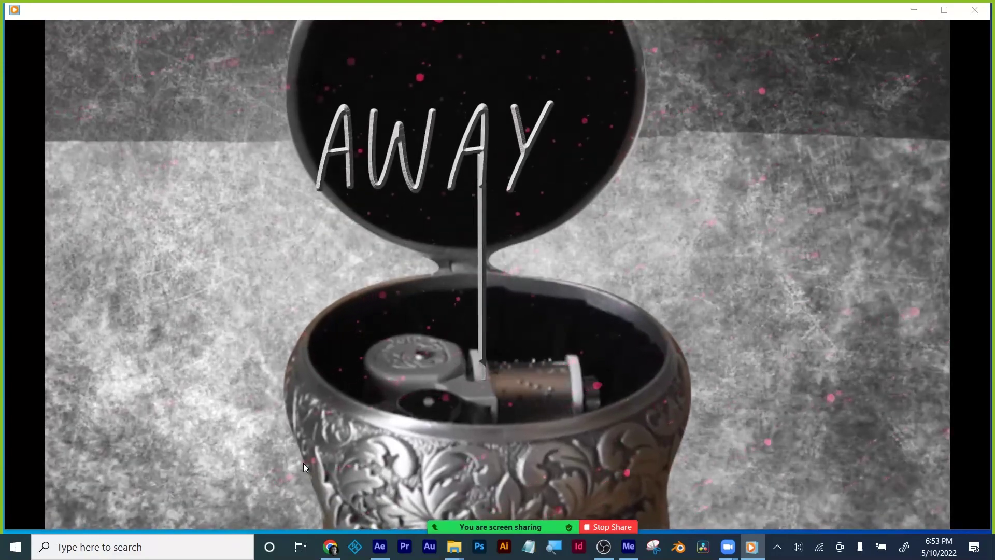
{"action": "mouse_move", "coordinate": [431, 381]}
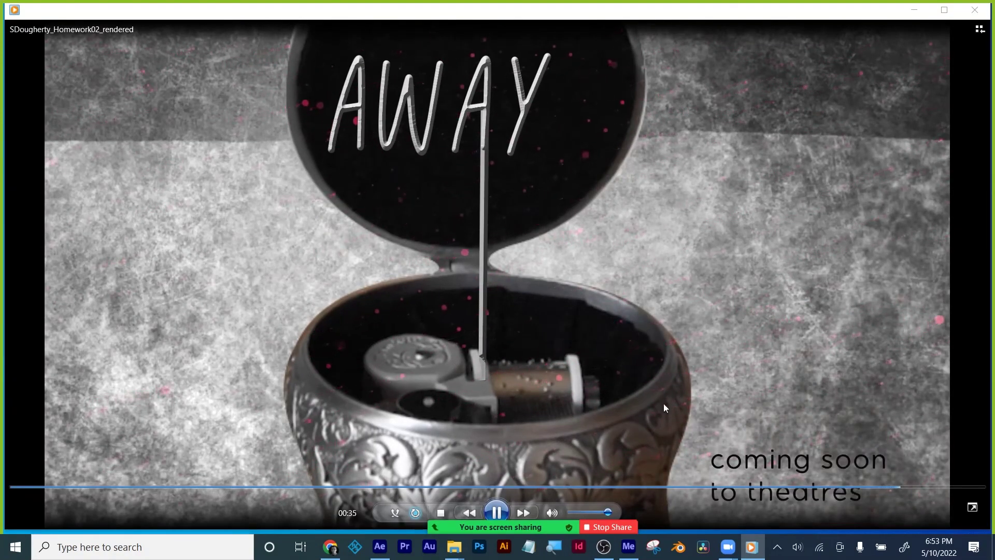
{"action": "mouse_move", "coordinate": [41, 493]}
{"action": "left_mouse_down"}
{"action": "mouse_move", "coordinate": [13, 493]}
{"action": "mouse_move", "coordinate": [40, 492]}
{"action": "left_mouse_up"}
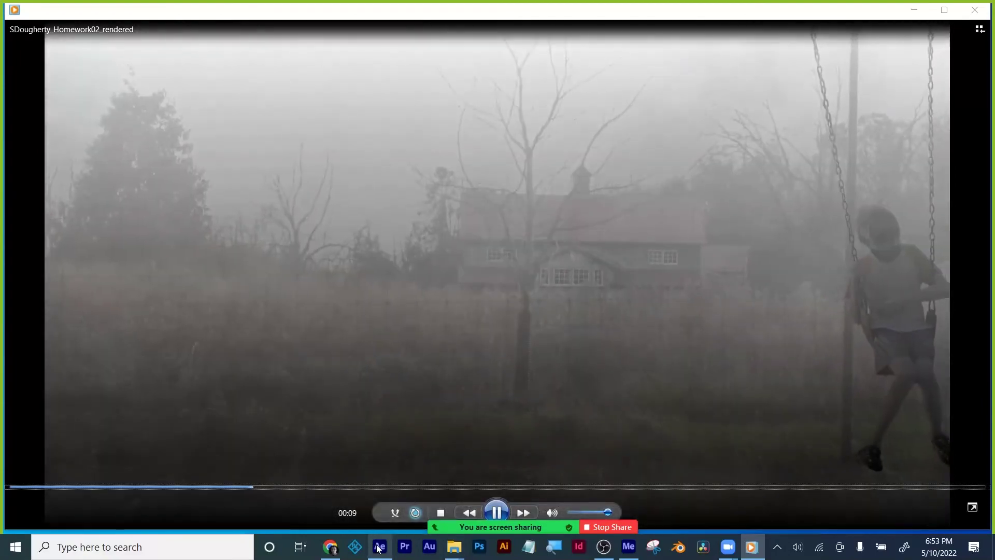
Pause the rendered video at 00:15 and switch back to the music box composition in After Effects.
{"action": "left_click", "coordinate": [379, 546]}
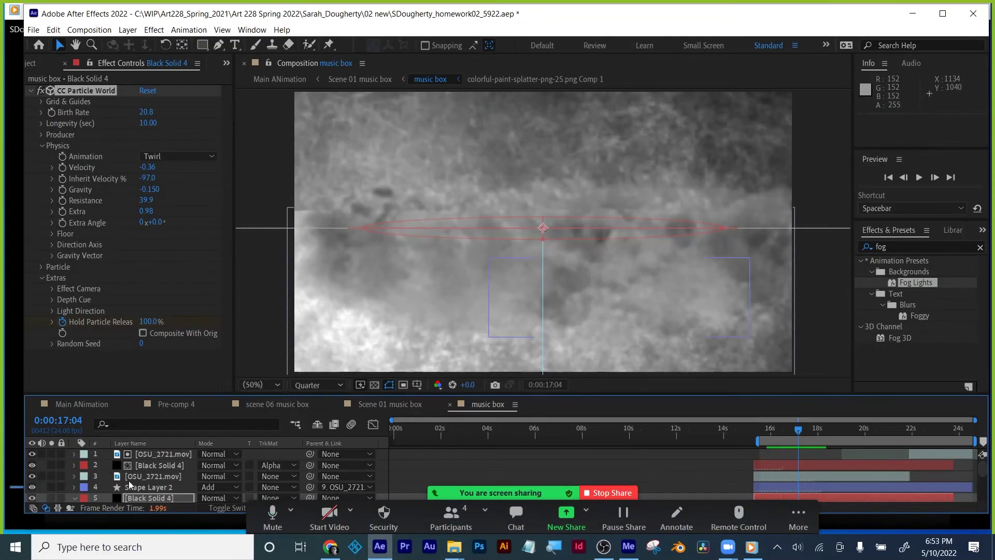
{"action": "left_click", "coordinate": [752, 547]}
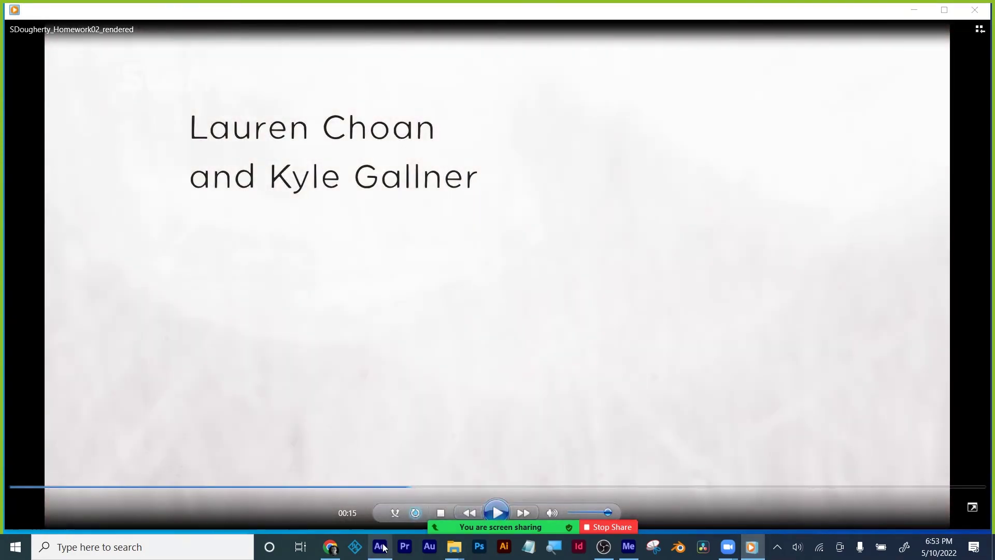
{"action": "left_click", "coordinate": [380, 546]}
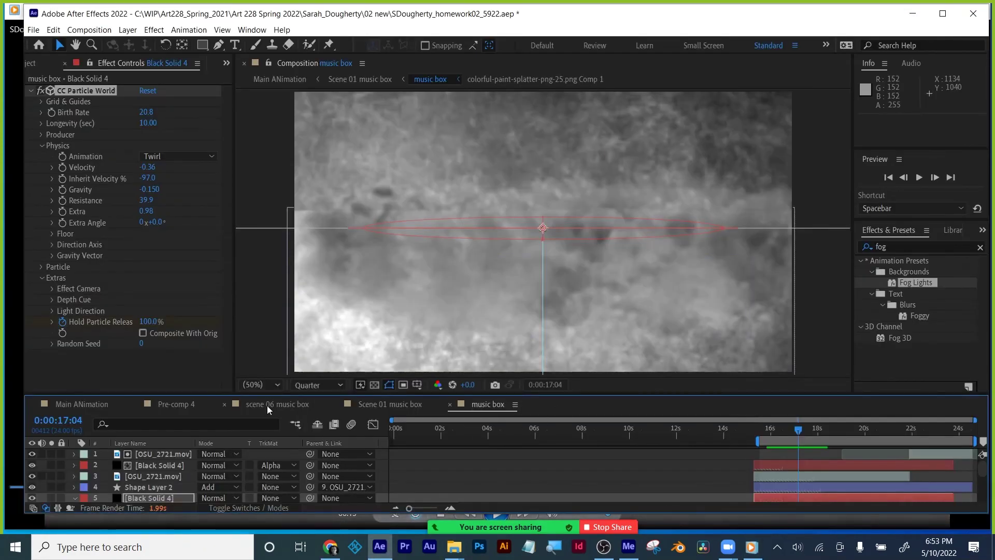
Enlarge the timeline, step through the Opacity keyframes of Black Solid 4 and scrub the smoke from about 16 to 19 seconds.
{"action": "left_click_drag", "start_coordinate": [274, 394], "coordinate": [274, 350]}
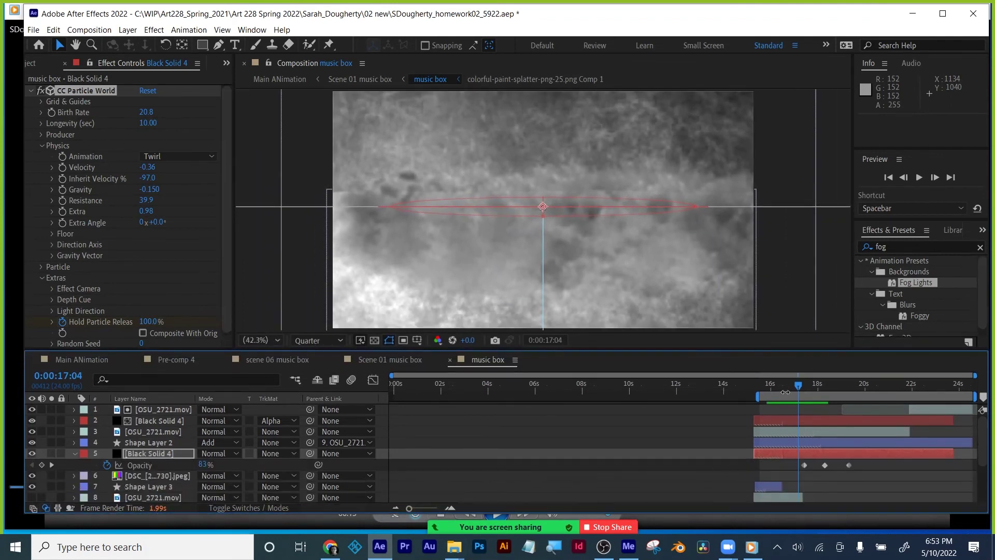
{"action": "left_click", "coordinate": [52, 466]}
{"action": "left_click", "coordinate": [52, 466]}
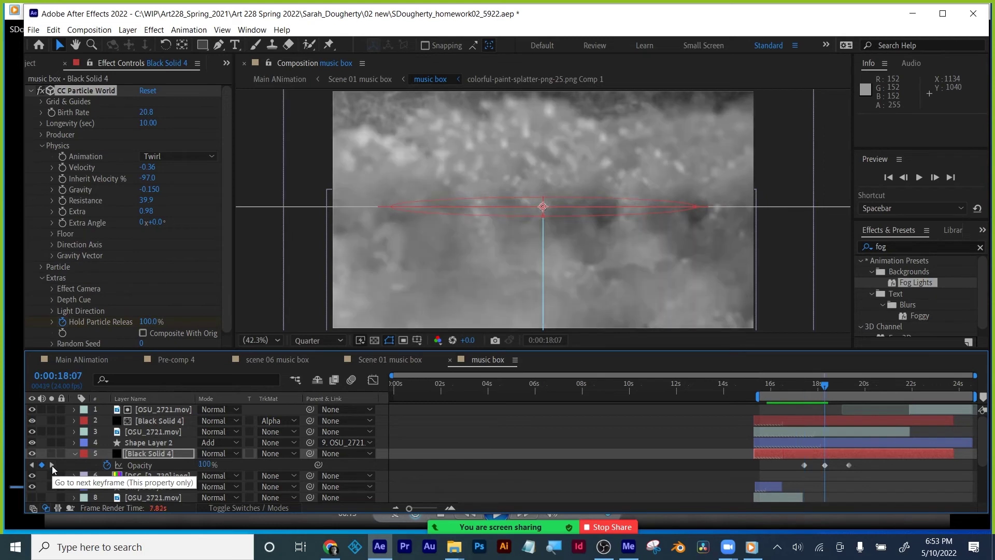
{"action": "left_click", "coordinate": [52, 465]}
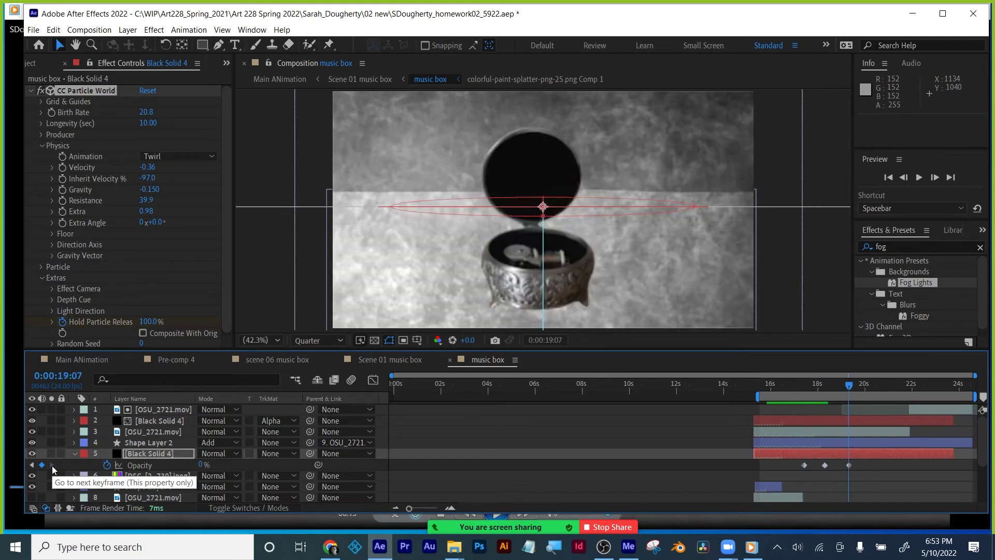
{"action": "left_click", "coordinate": [794, 389]}
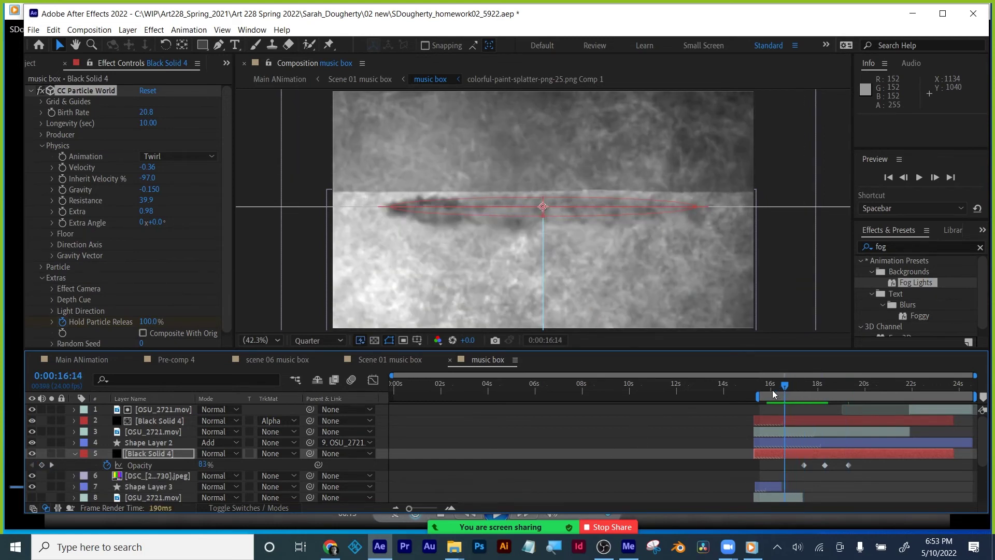
{"action": "left_click_drag", "start_coordinate": [794, 394], "coordinate": [856, 384]}
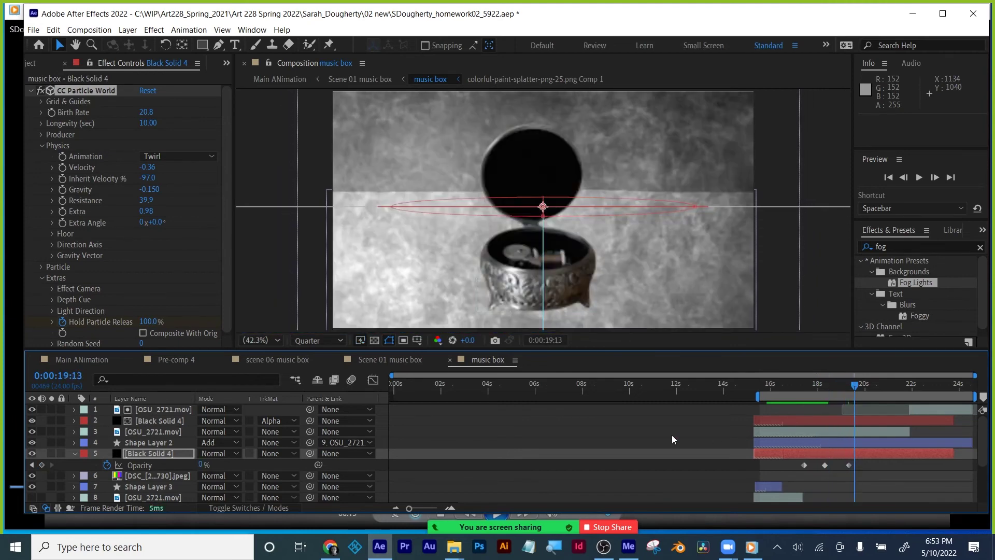
Deselect the layer, save the project and scrub the music box scene to 0:00:23:09.
{"action": "left_click", "coordinate": [661, 421]}
{"action": "key", "text": "ctrl+s"}
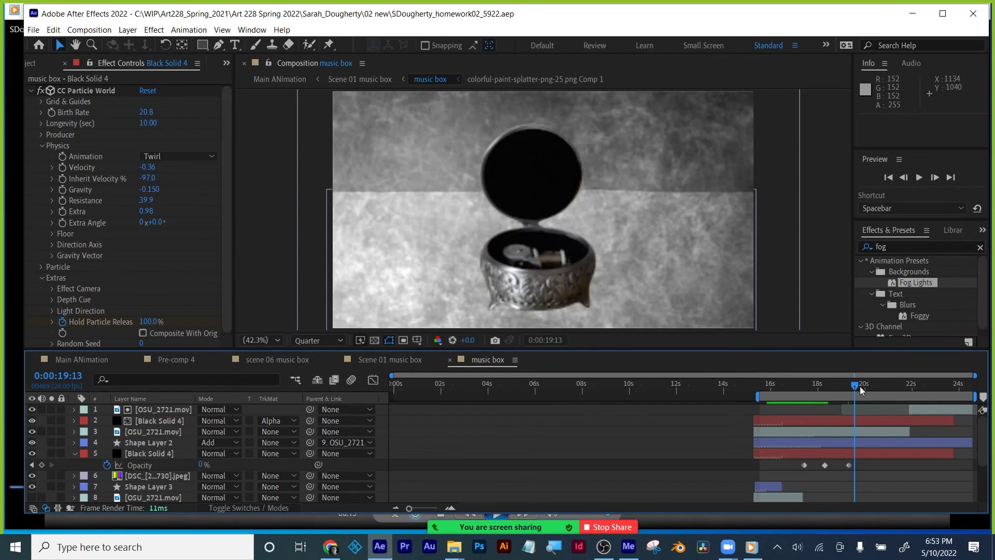
{"action": "left_click_drag", "start_coordinate": [860, 389], "coordinate": [943, 383]}
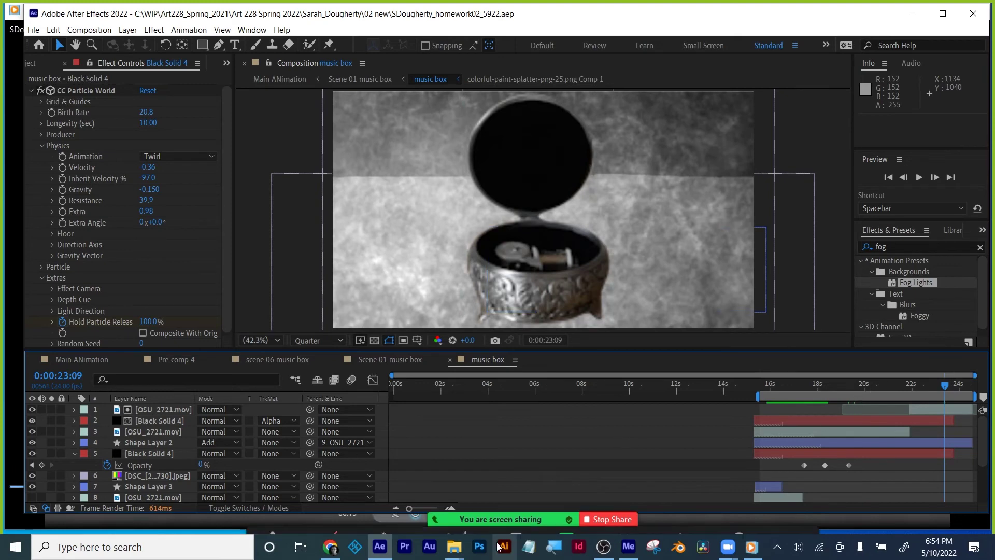
Switch to Windows Media Player and play the rendered video from its beginning.
{"action": "left_click", "coordinate": [751, 546]}
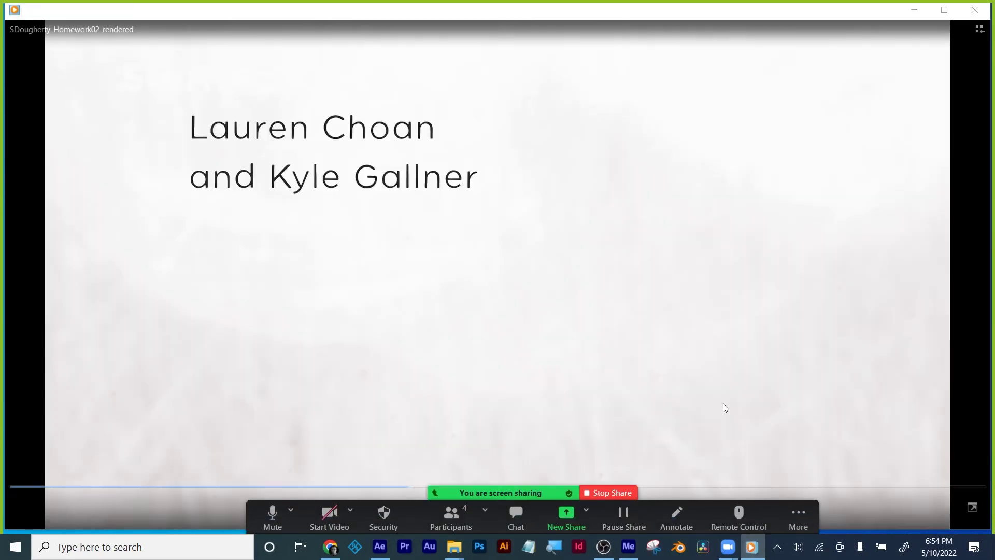
{"action": "left_click_drag", "start_coordinate": [100, 491], "coordinate": [2, 490]}
{"action": "left_click", "coordinate": [494, 504]}
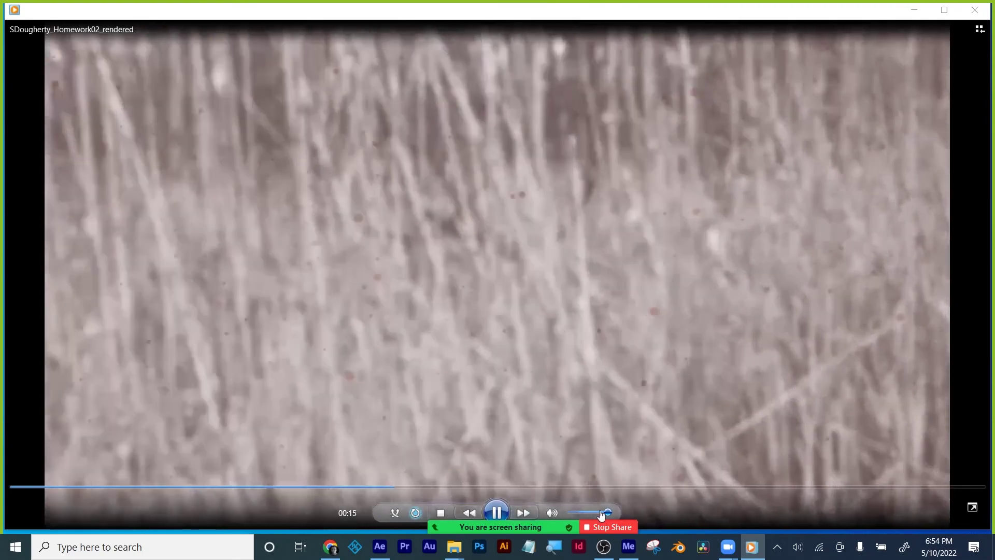
Lower the playback volume and replay the rendered video's section leading into the music box AWAY title several times.
{"action": "left_click_drag", "start_coordinate": [601, 514], "coordinate": [549, 510]}
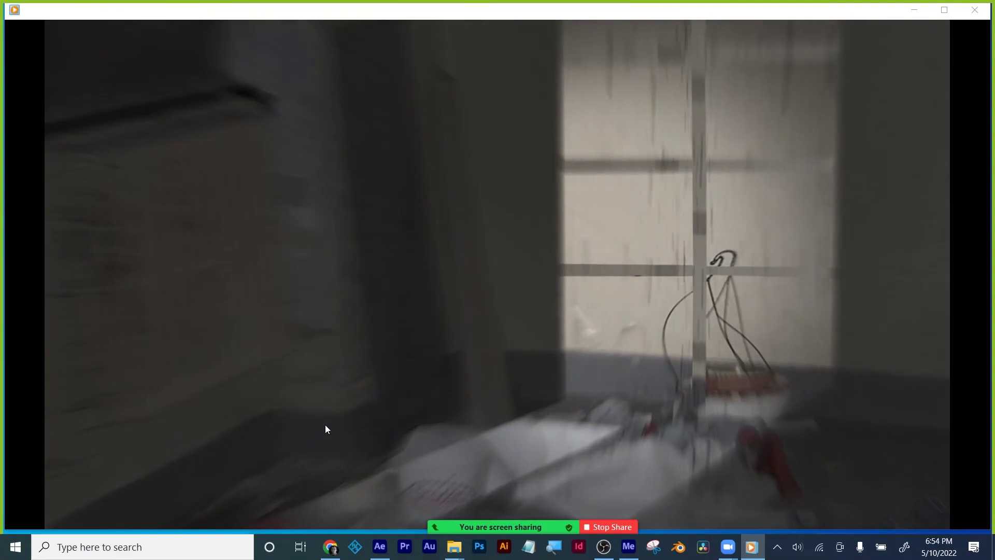
{"action": "mouse_move", "coordinate": [331, 424]}
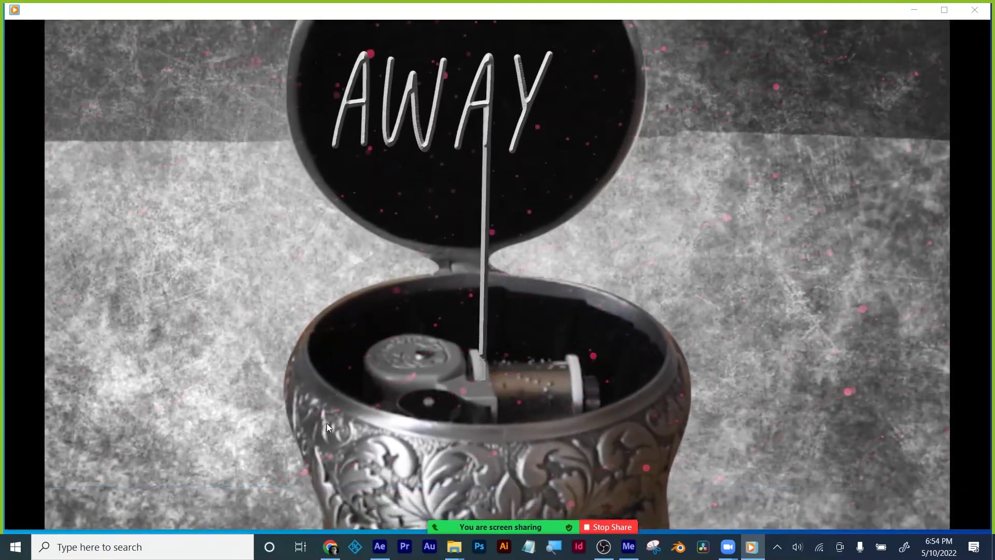
{"action": "left_click", "coordinate": [708, 487]}
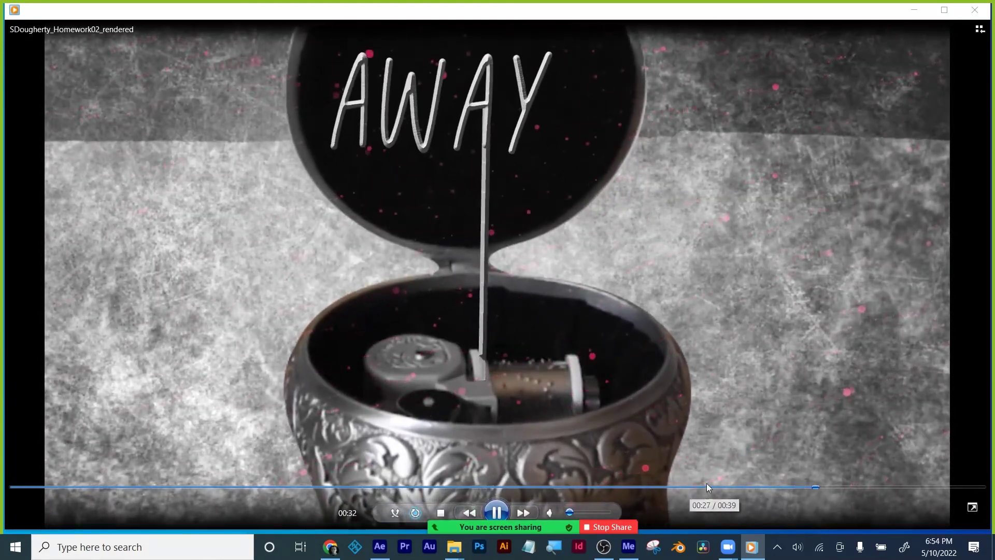
{"action": "left_click", "coordinate": [623, 487]}
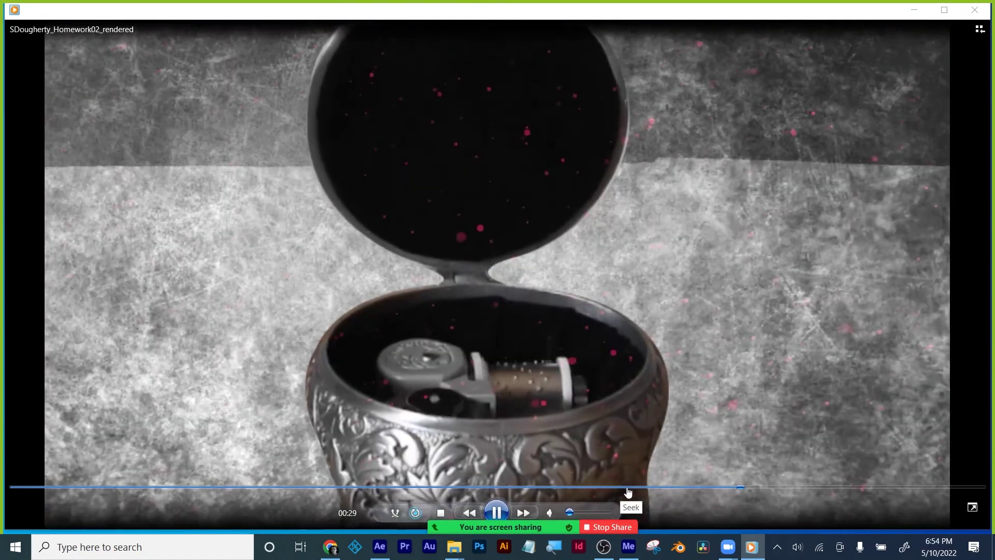
{"action": "left_click", "coordinate": [626, 487]}
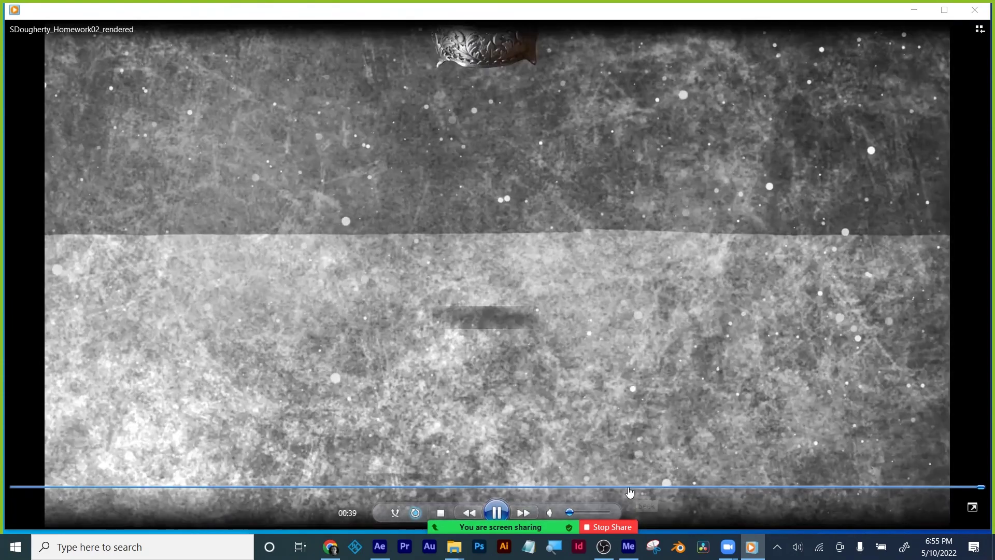
{"action": "left_click", "coordinate": [629, 487]}
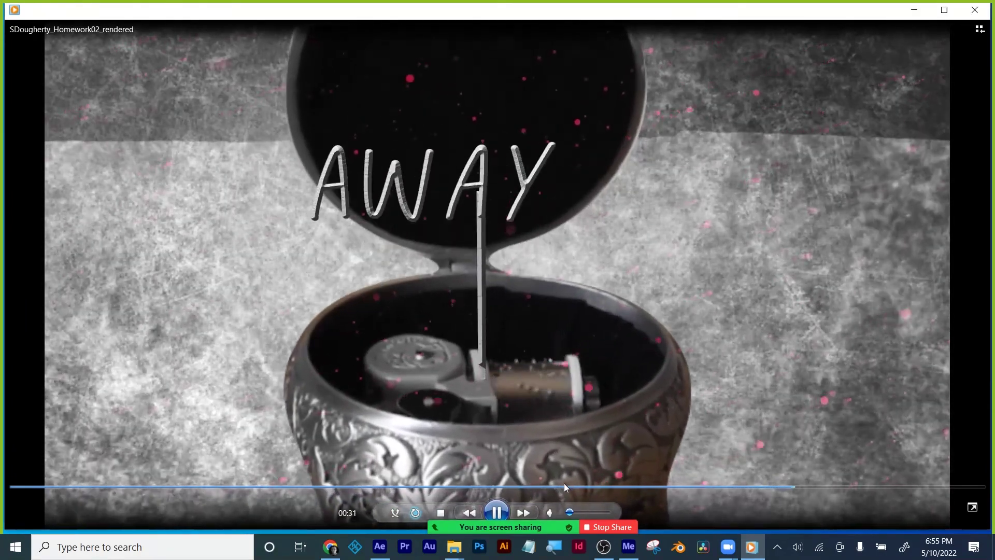
Replay the rendered video from about 00:22 and 00:26, pausing to examine the transition from the Sound effects credit to the music box.
{"action": "left_click", "coordinate": [564, 487]}
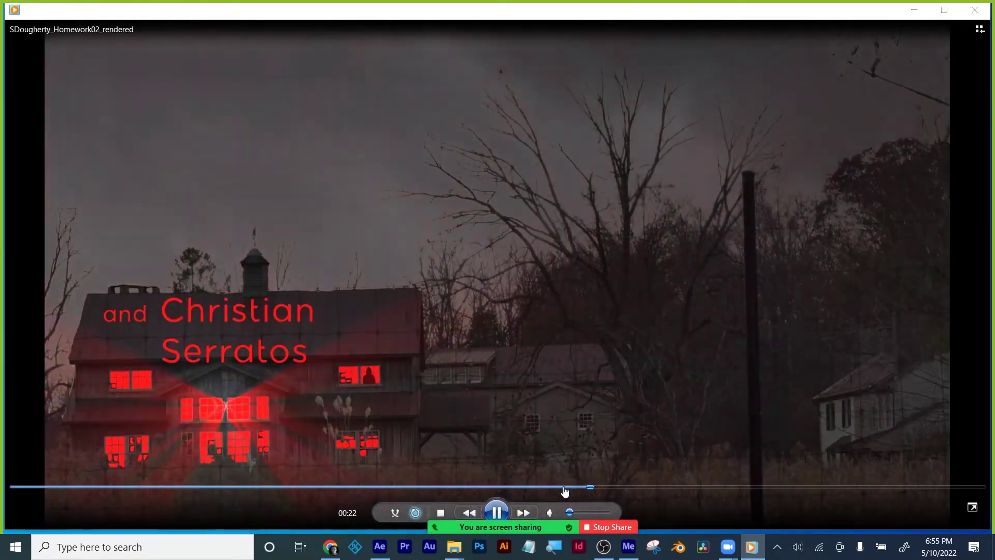
{"action": "left_click", "coordinate": [660, 487]}
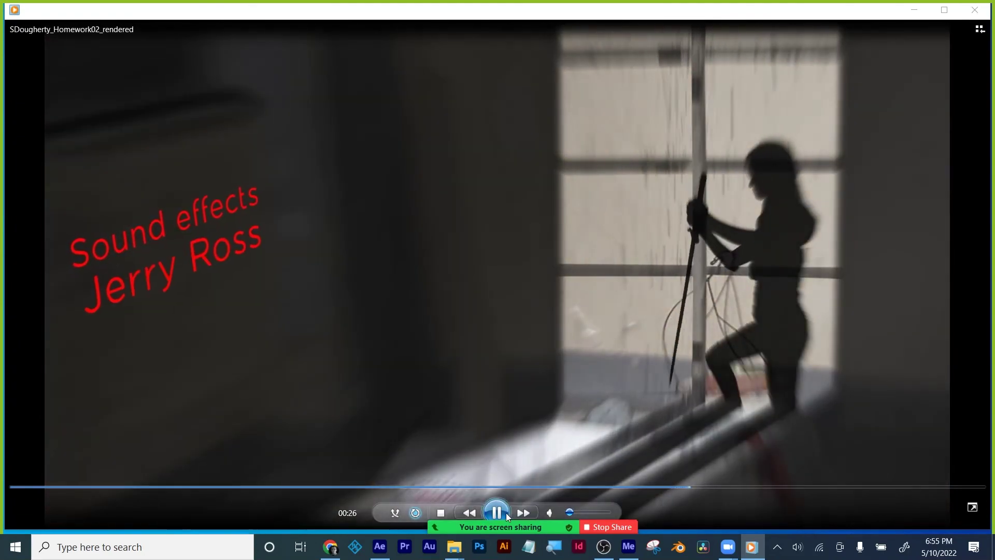
{"action": "left_click", "coordinate": [503, 512]}
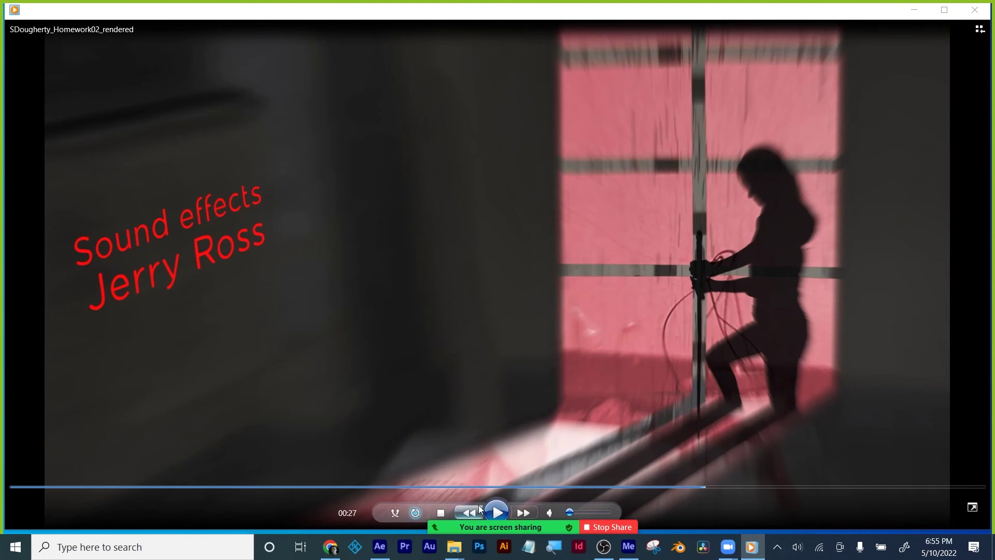
{"action": "left_click", "coordinate": [497, 512]}
{"action": "left_click", "coordinate": [500, 117]}
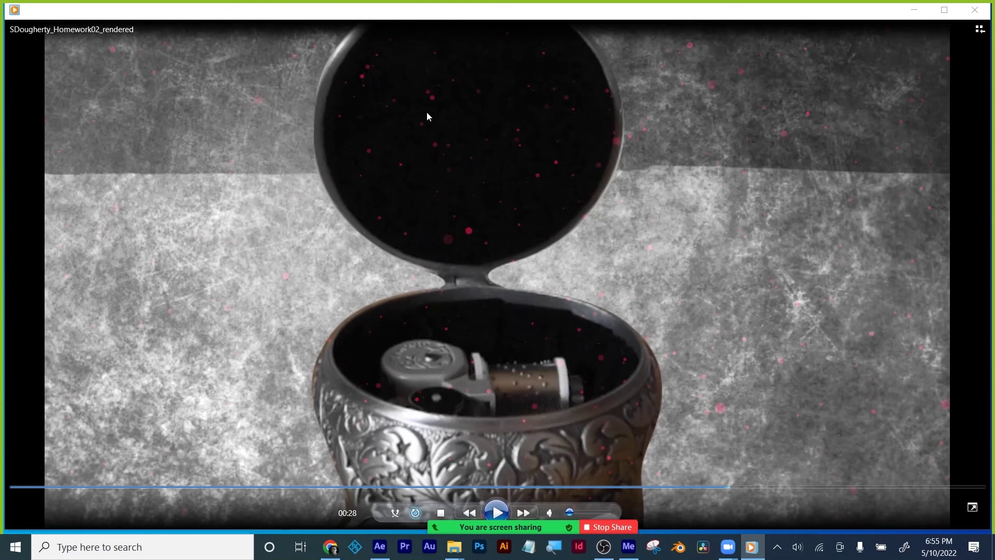
{"action": "left_click", "coordinate": [691, 487]}
{"action": "left_click", "coordinate": [498, 510]}
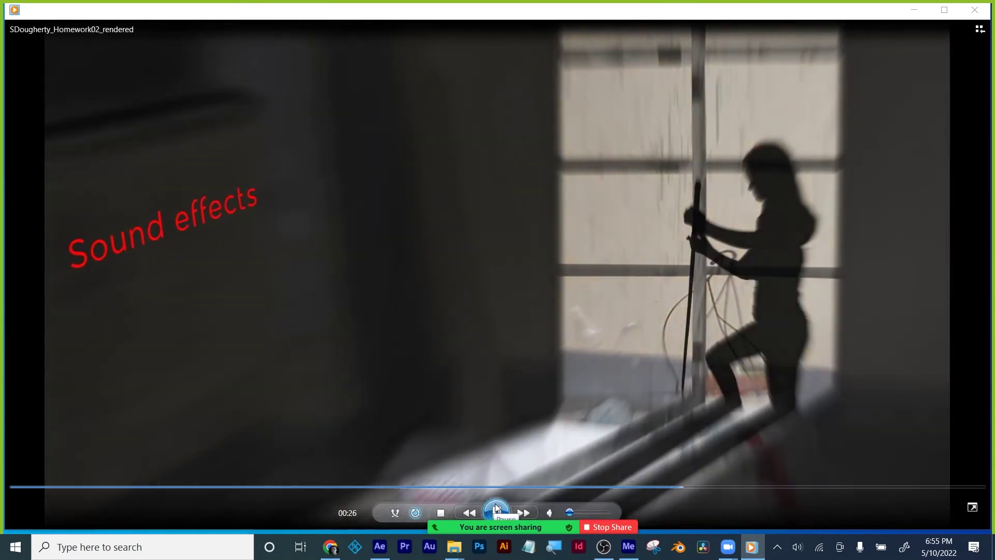
{"action": "left_click", "coordinate": [496, 509]}
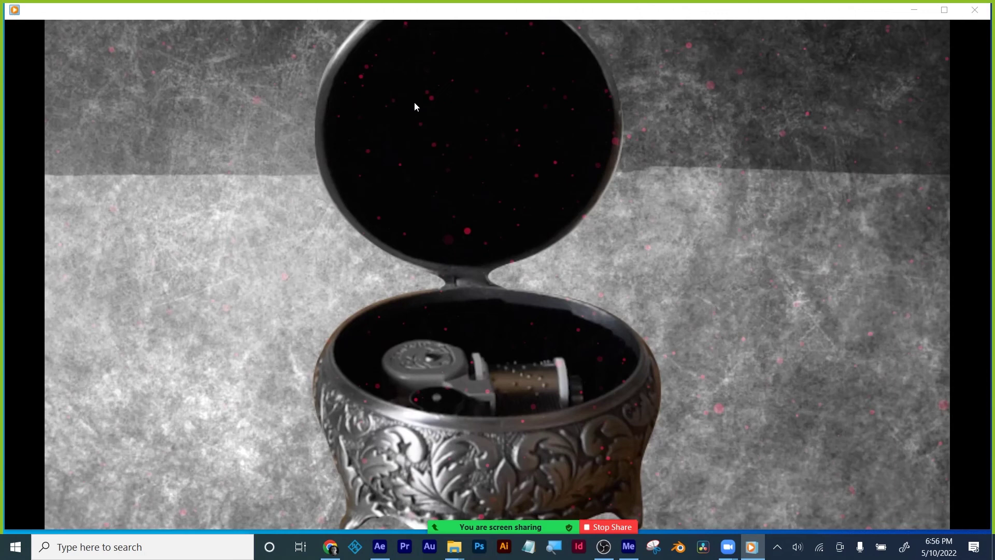
{"action": "mouse_move", "coordinate": [699, 22]}
Close the video player and purge all memory and the disk cache in After Effects.
{"action": "left_click", "coordinate": [970, 9]}
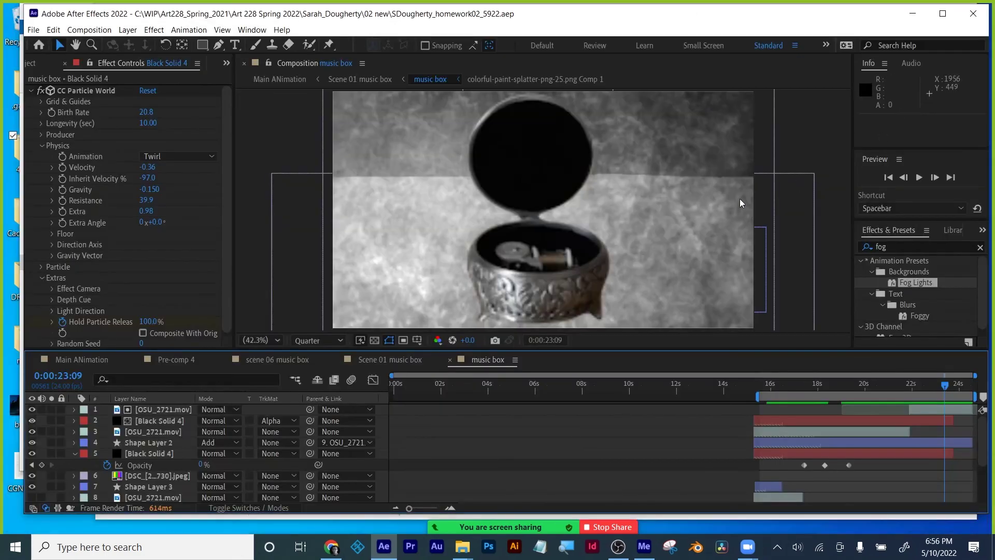
{"action": "left_click", "coordinate": [57, 30]}
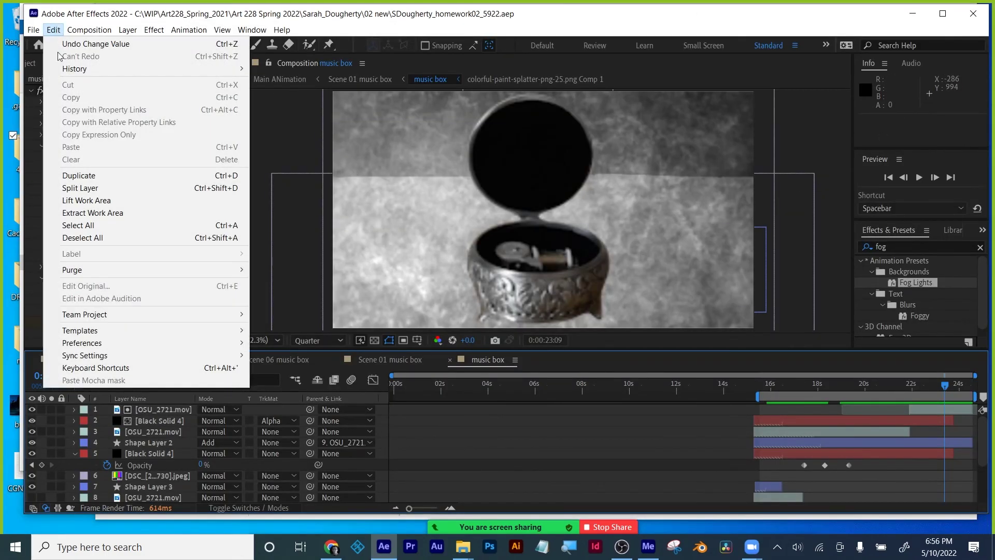
{"action": "mouse_move", "coordinate": [104, 270]}
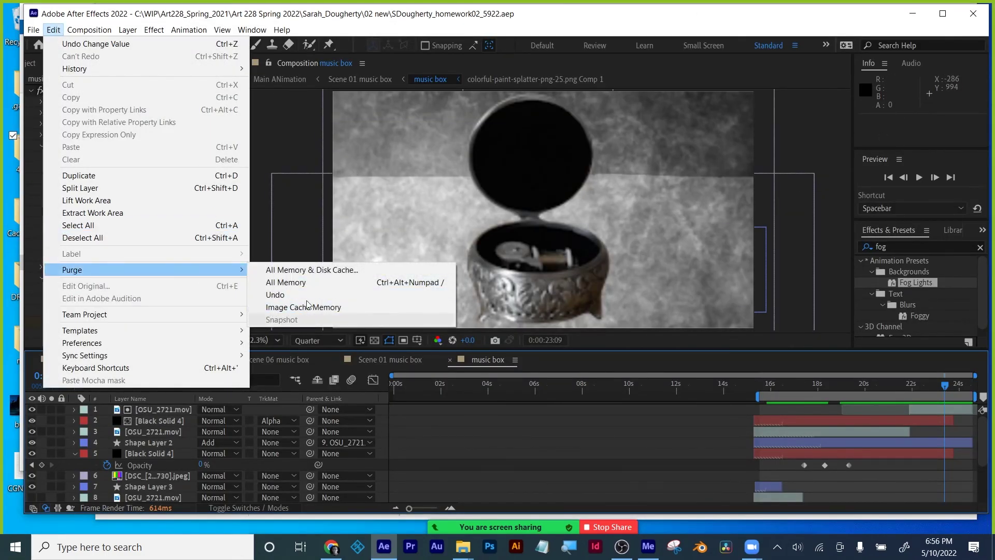
{"action": "left_click", "coordinate": [331, 270]}
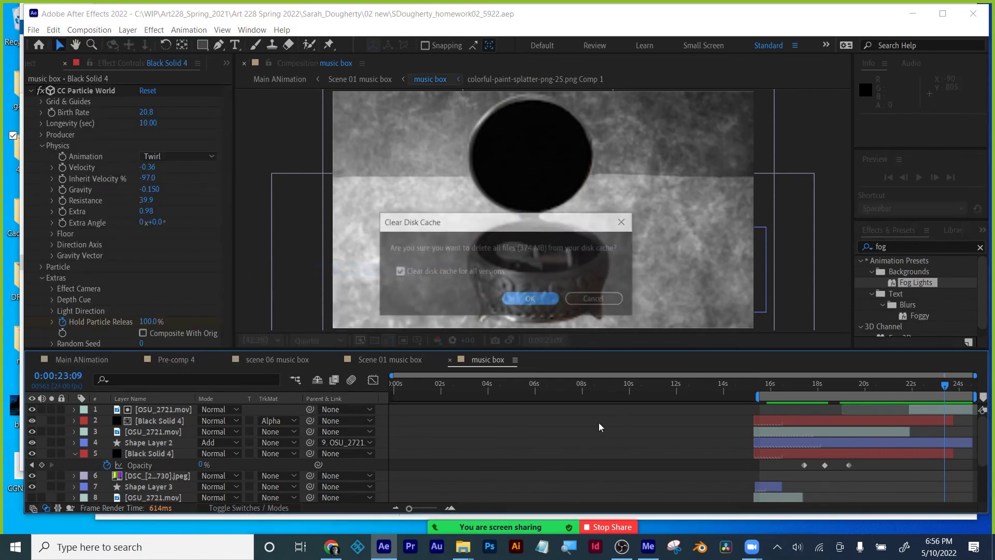
{"action": "left_click", "coordinate": [529, 299]}
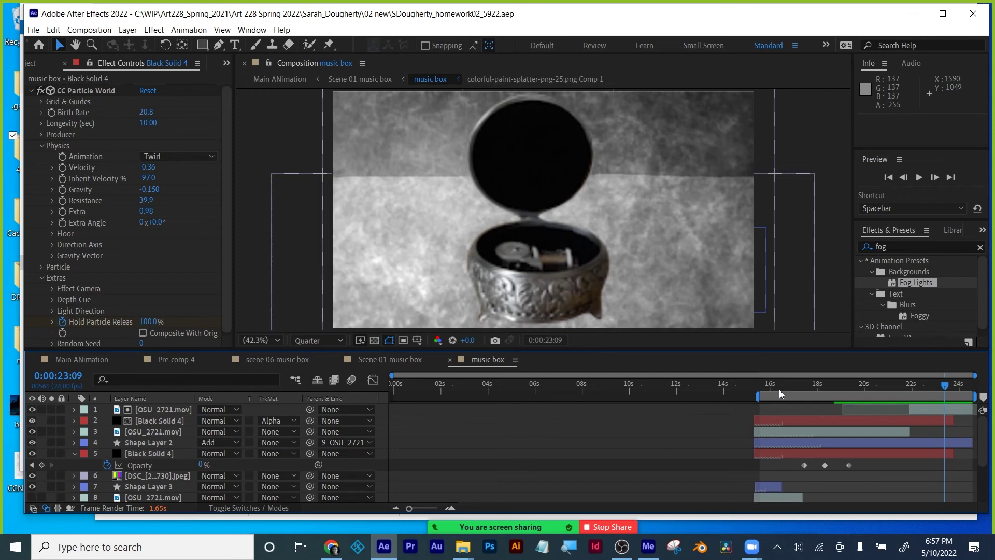
Scrub the music box composition to 0:00:19:20 and close the homework project.
{"action": "left_click_drag", "start_coordinate": [779, 385], "coordinate": [861, 384]}
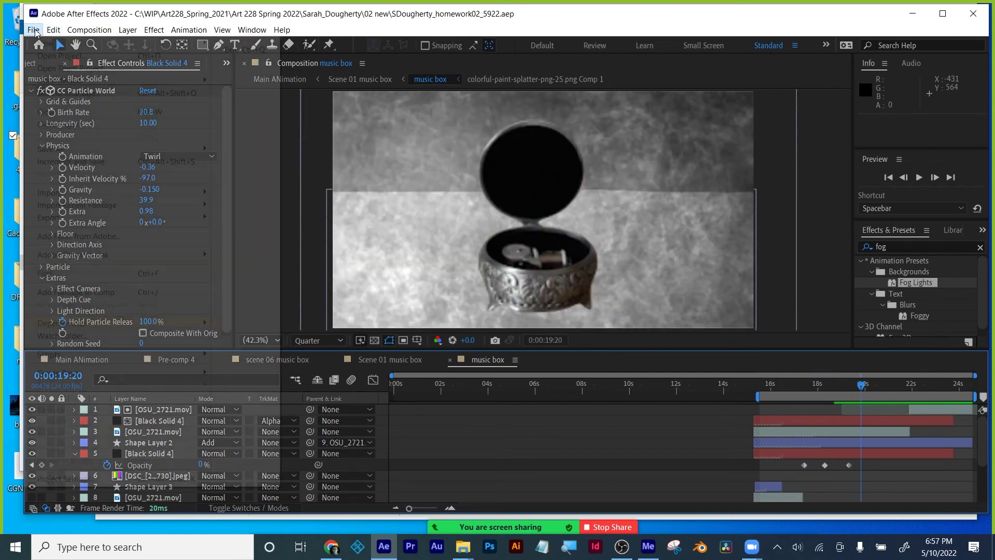
{"action": "left_click", "coordinate": [33, 30]}
{"action": "left_click", "coordinate": [59, 128]}
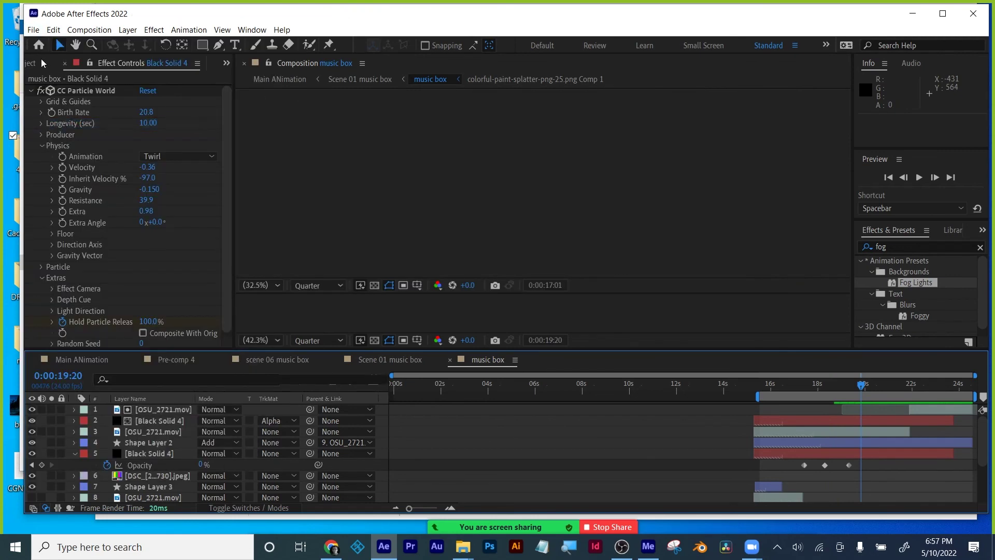
Purge all memory and the disk cache once more with no project open.
{"action": "left_click", "coordinate": [54, 30]}
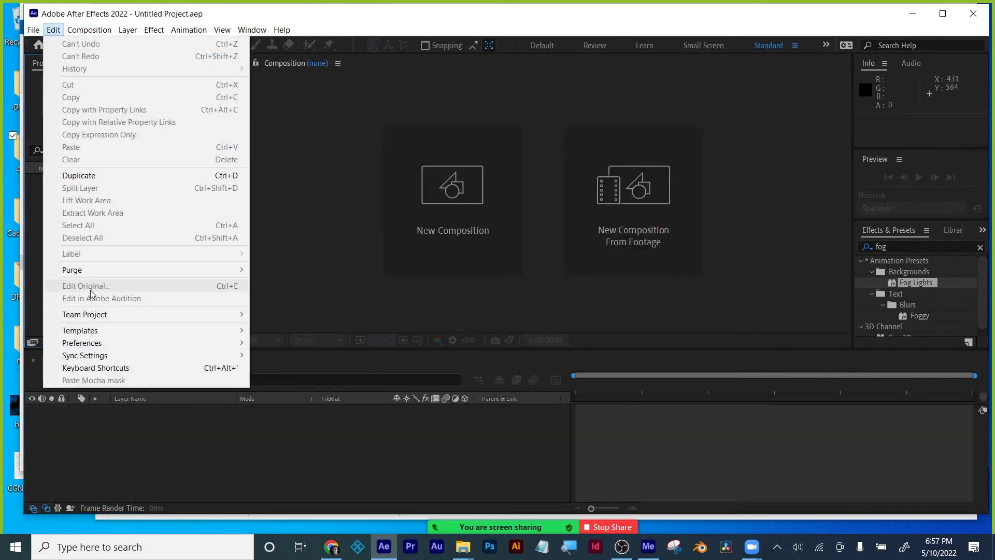
{"action": "mouse_move", "coordinate": [85, 269]}
{"action": "left_click", "coordinate": [300, 270]}
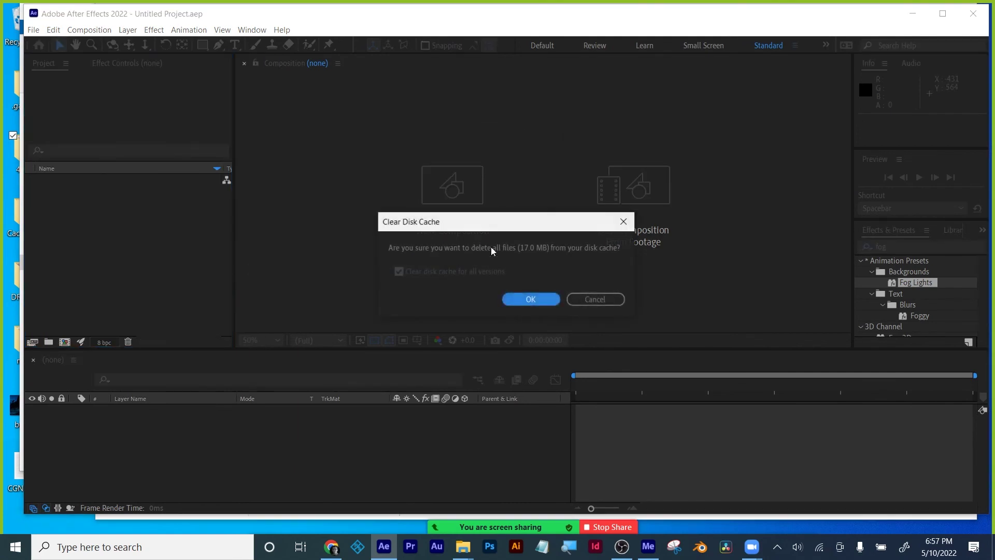
{"action": "left_click", "coordinate": [533, 301]}
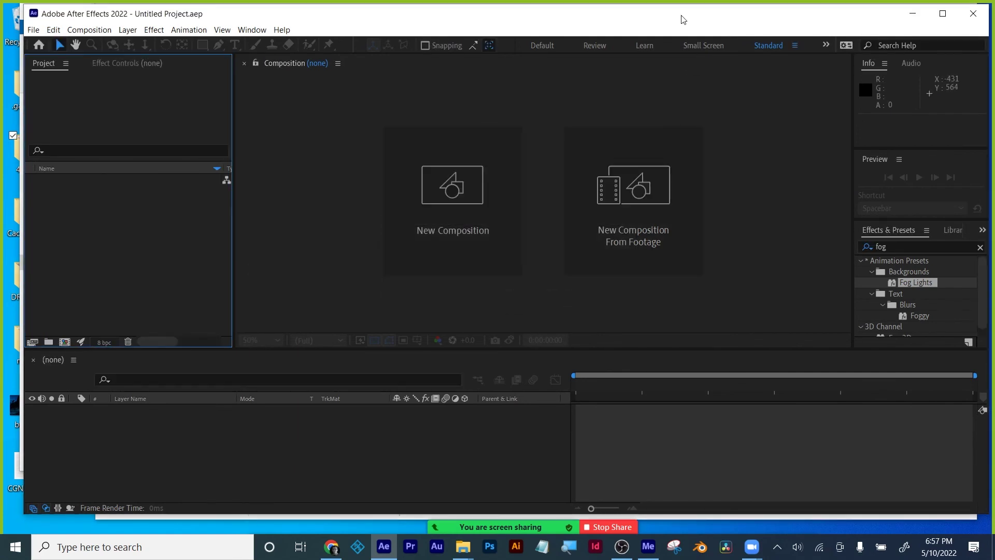
{"action": "left_click_drag", "start_coordinate": [692, 19], "coordinate": [687, 23]}
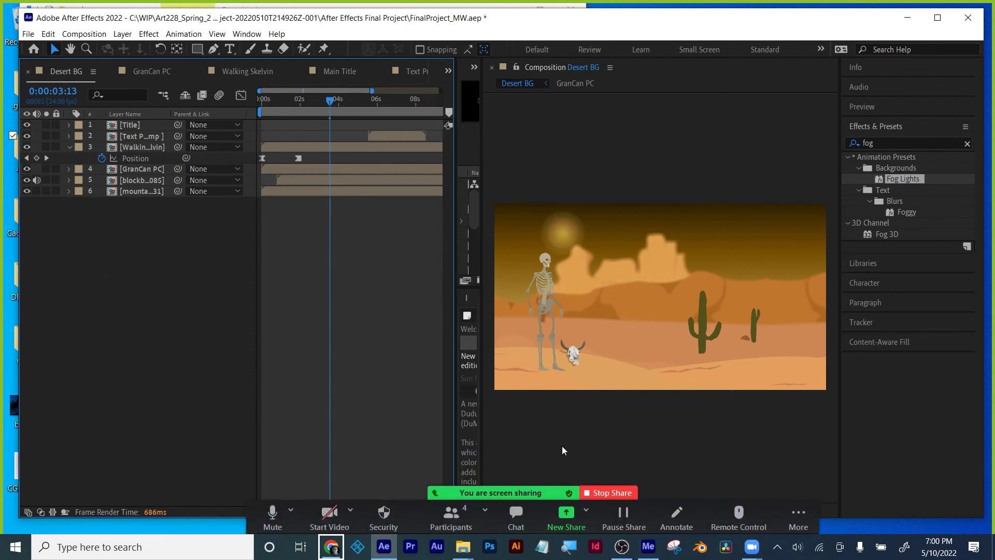
Shorten the application window and set the Desert BG composition's preview resolution to Quarter.
{"action": "left_click", "coordinate": [616, 457]}
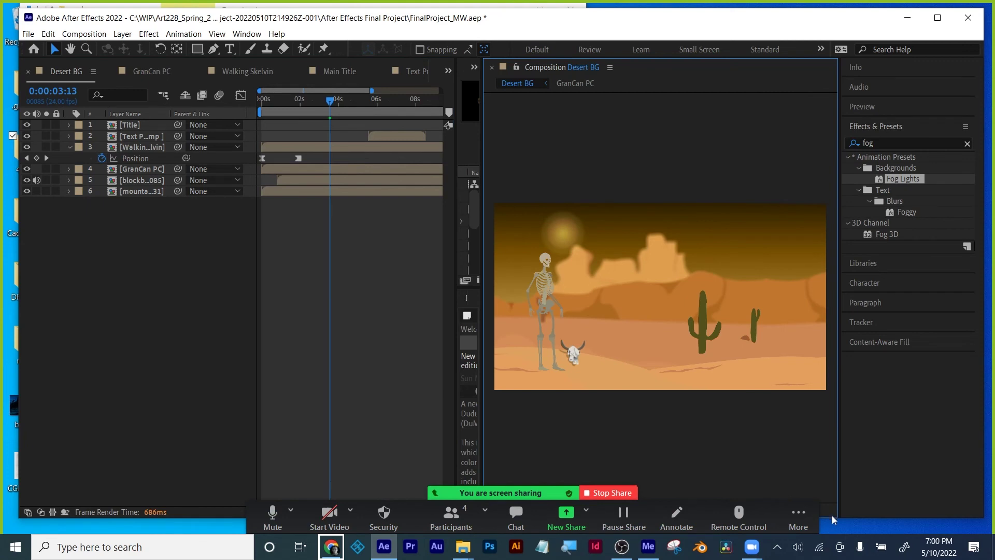
{"action": "left_click_drag", "start_coordinate": [832, 518], "coordinate": [832, 484]}
{"action": "left_click", "coordinate": [566, 476]}
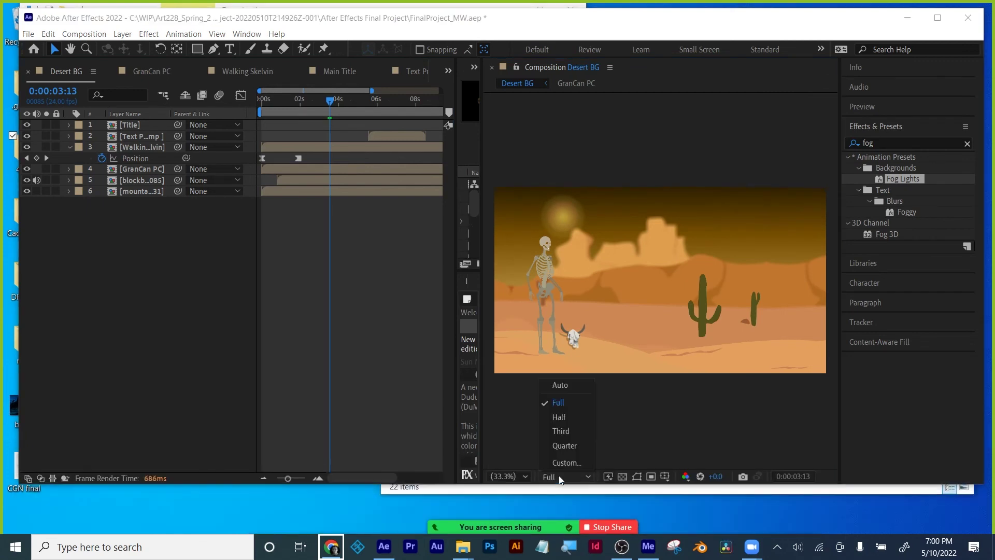
{"action": "left_click", "coordinate": [563, 446]}
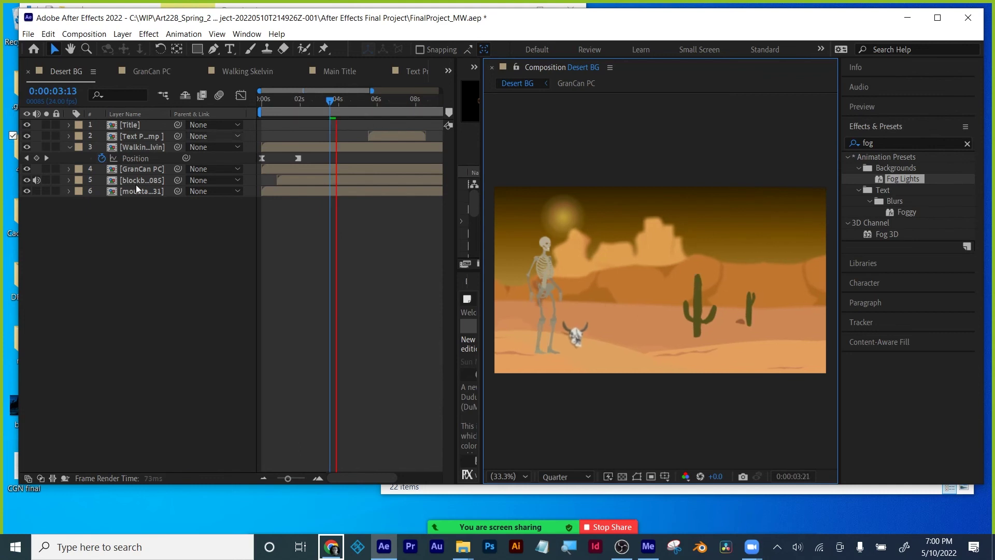
Scrub the Desert BG composition back to 0:00:00:22 and select the blockbuster logo audio layer.
{"action": "left_click_drag", "start_coordinate": [294, 102], "coordinate": [279, 104]}
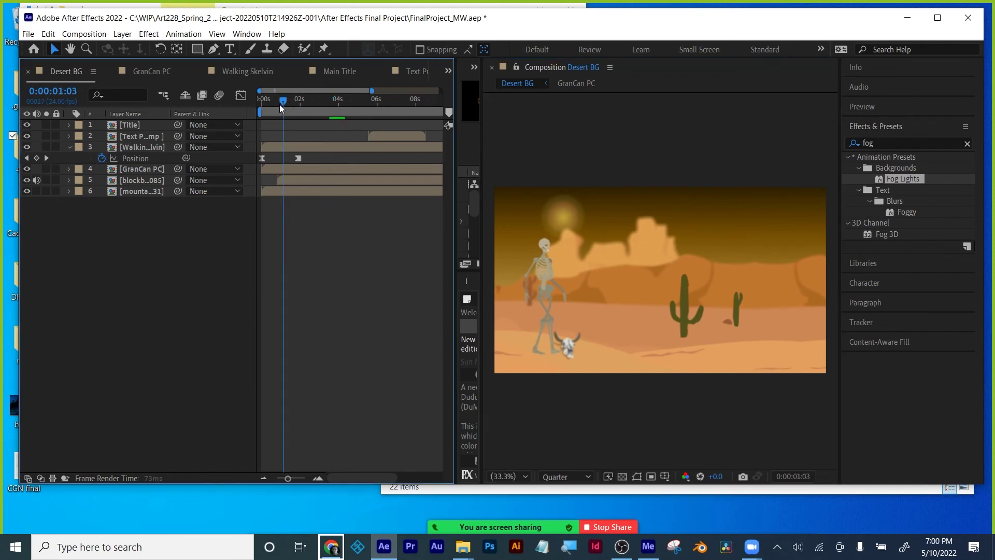
{"action": "left_click", "coordinate": [136, 180]}
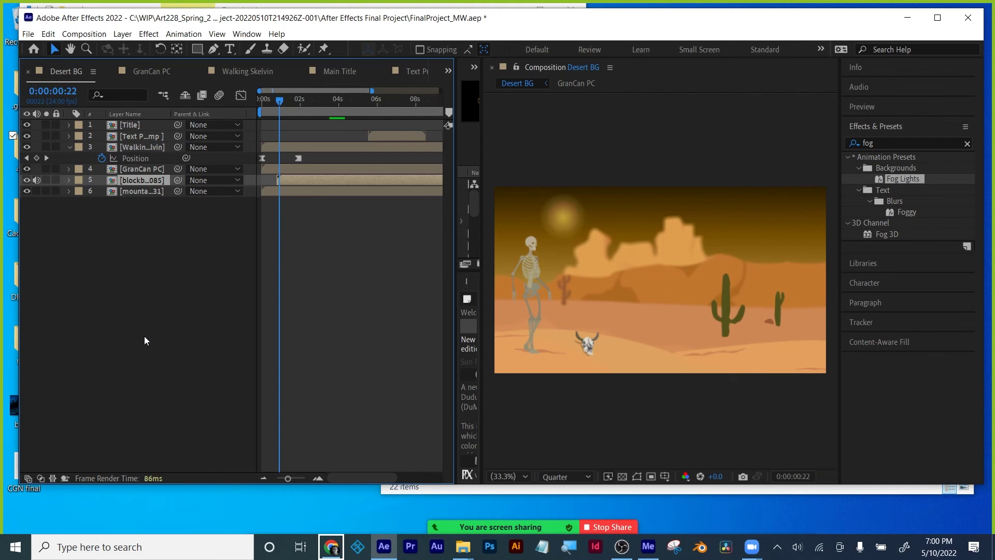
{"action": "mouse_move", "coordinate": [331, 546]}
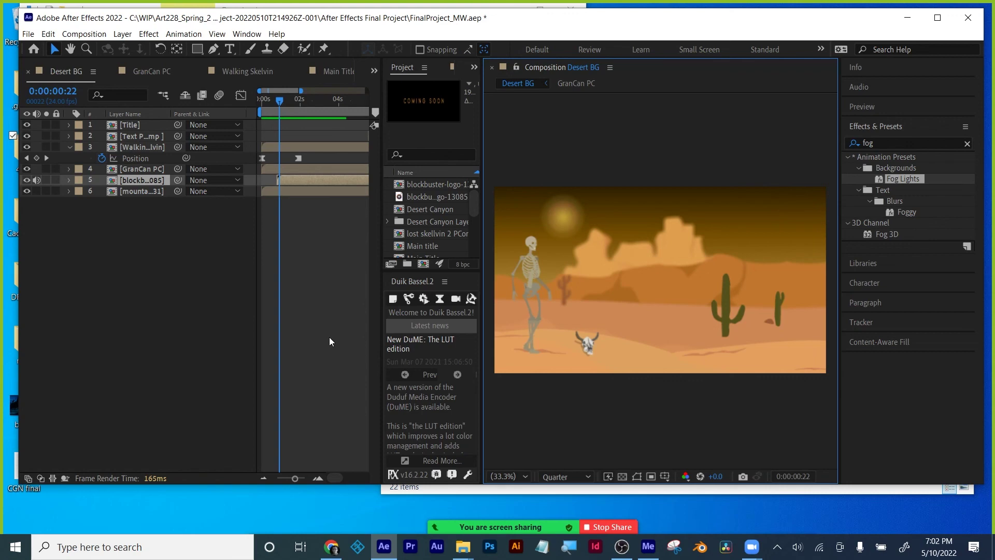
Close the FinalProject_MW project, After Effects, and the Downloads and After Effects Final Project folder windows.
{"action": "key", "text": "ctrl+alt+n"}
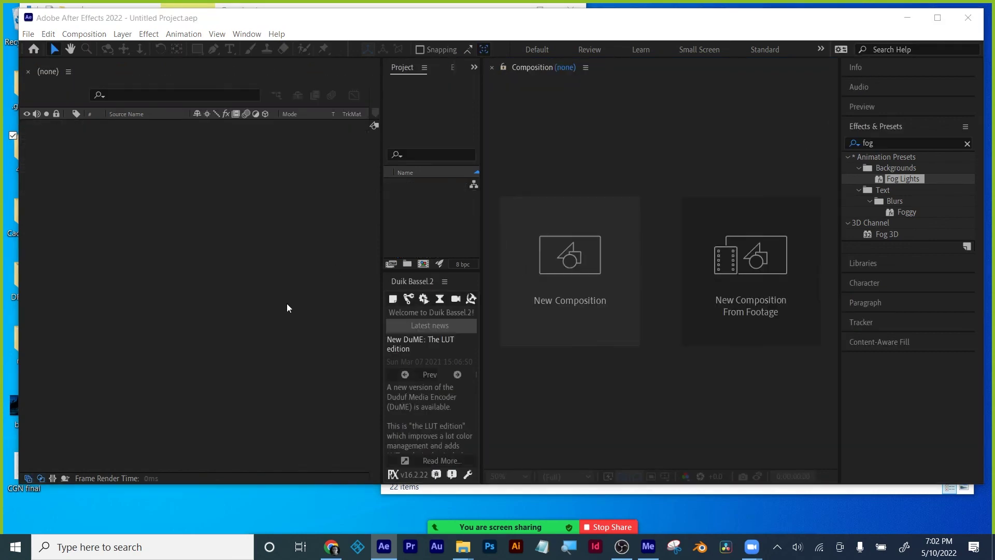
{"action": "key", "text": "super+Down"}
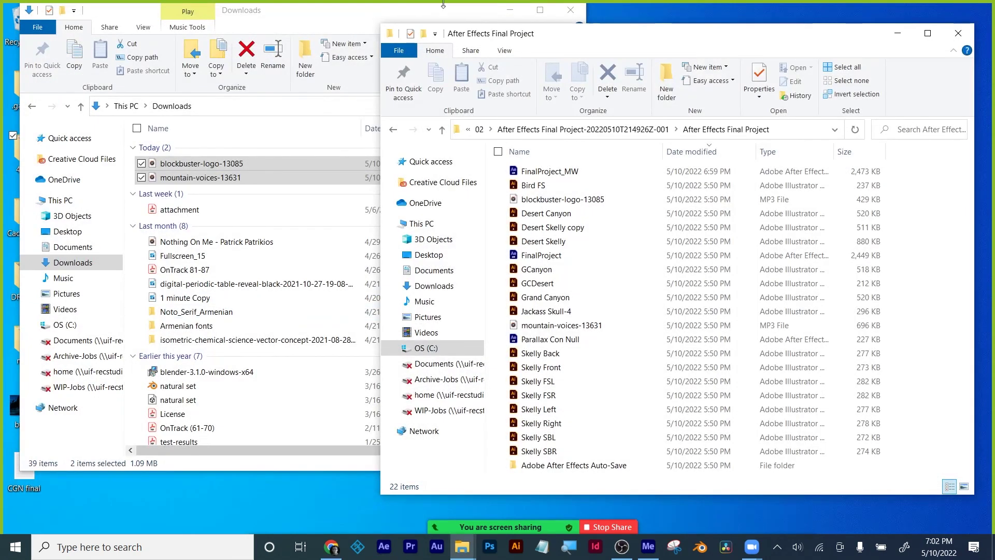
{"action": "left_click", "coordinate": [570, 9]}
{"action": "left_click", "coordinate": [958, 34]}
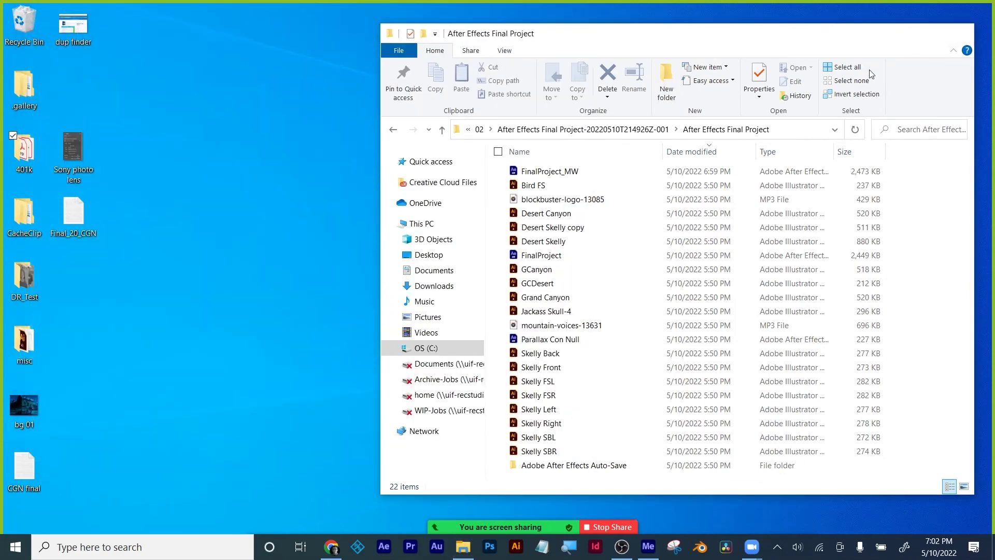
Switch to Adobe Media Encoder and quit it.
{"action": "mouse_move", "coordinate": [652, 549]}
{"action": "left_click", "coordinate": [651, 549]}
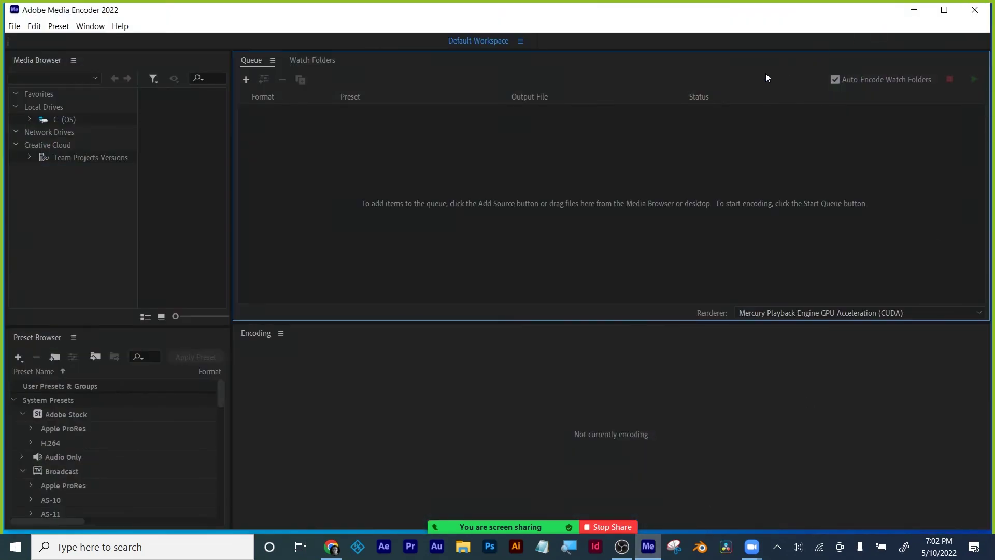
{"action": "key", "text": "ctrl+q"}
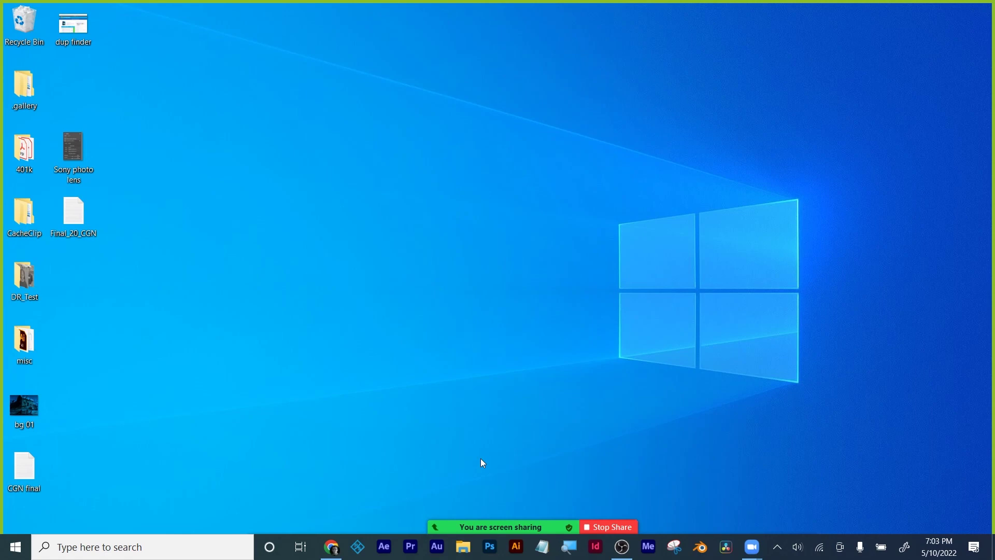
{"action": "mouse_move", "coordinate": [511, 524]}
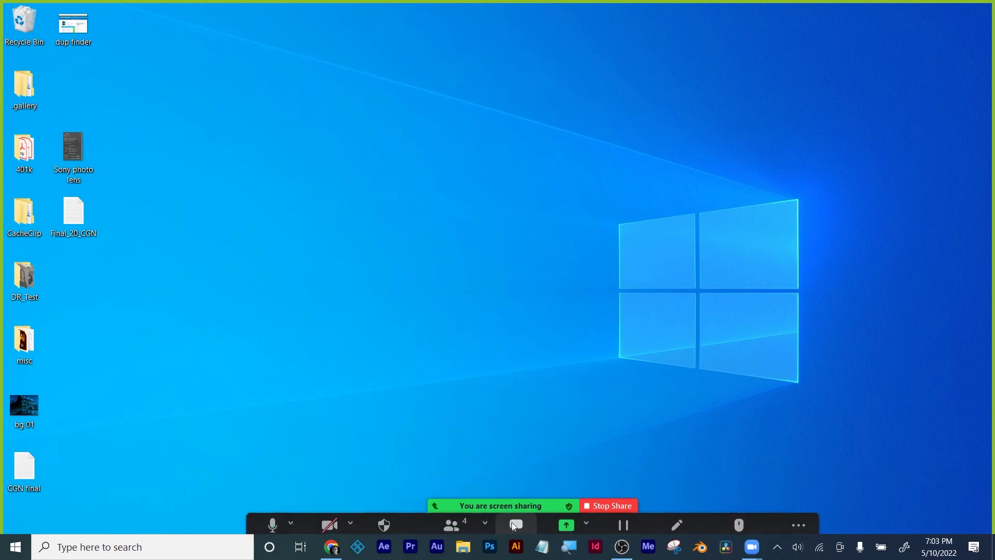